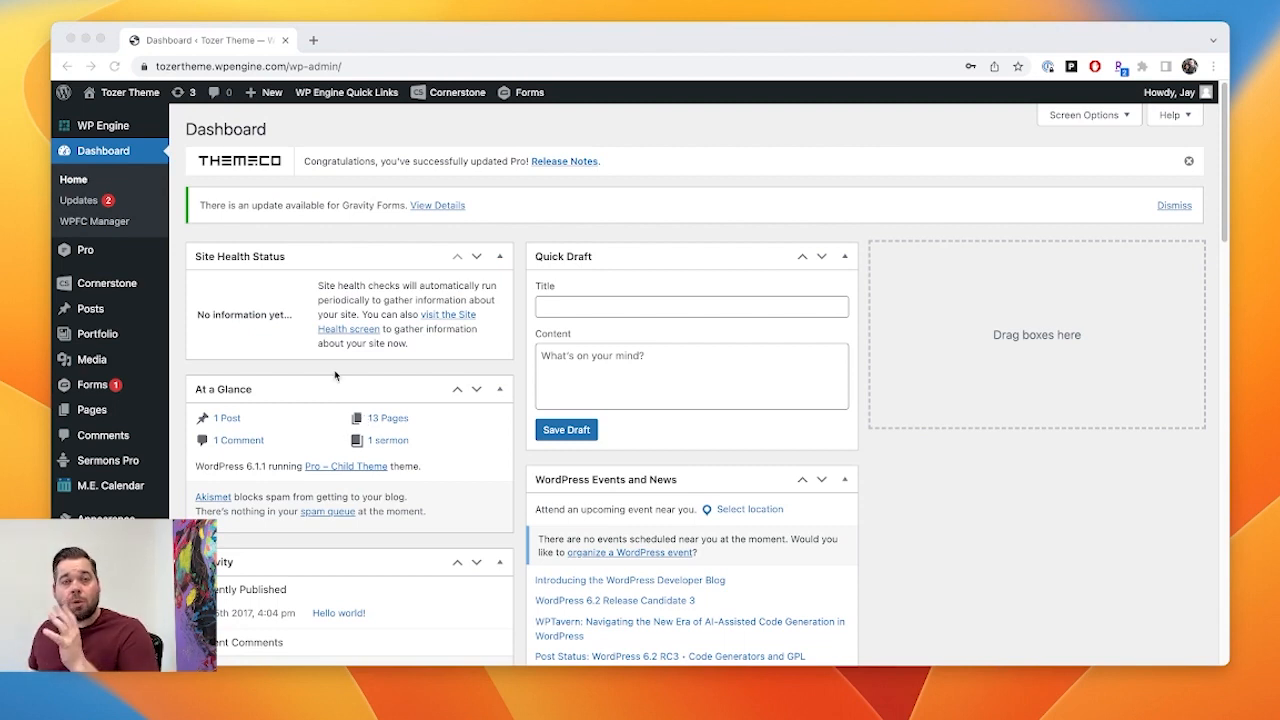
- Open the live site from the WordPress dashboard and look over the homepage's hero and welcome area
mouse_move(133, 466)
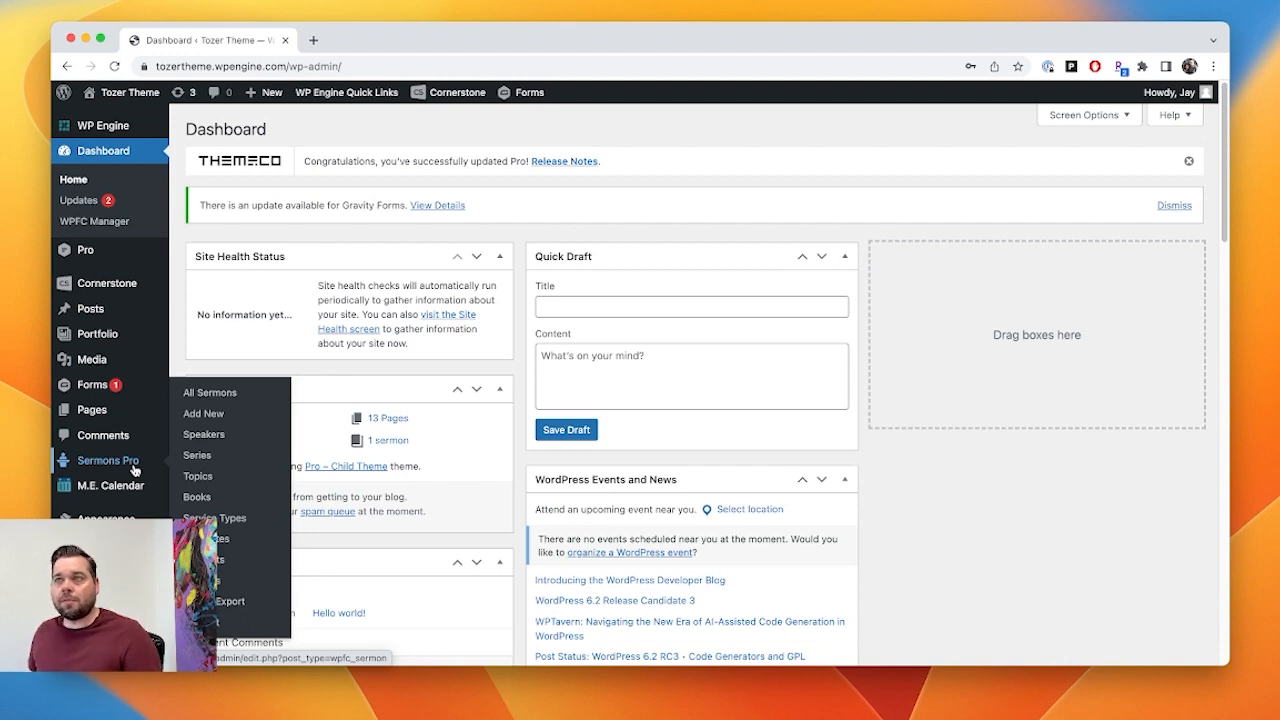
mouse_move(115, 95)
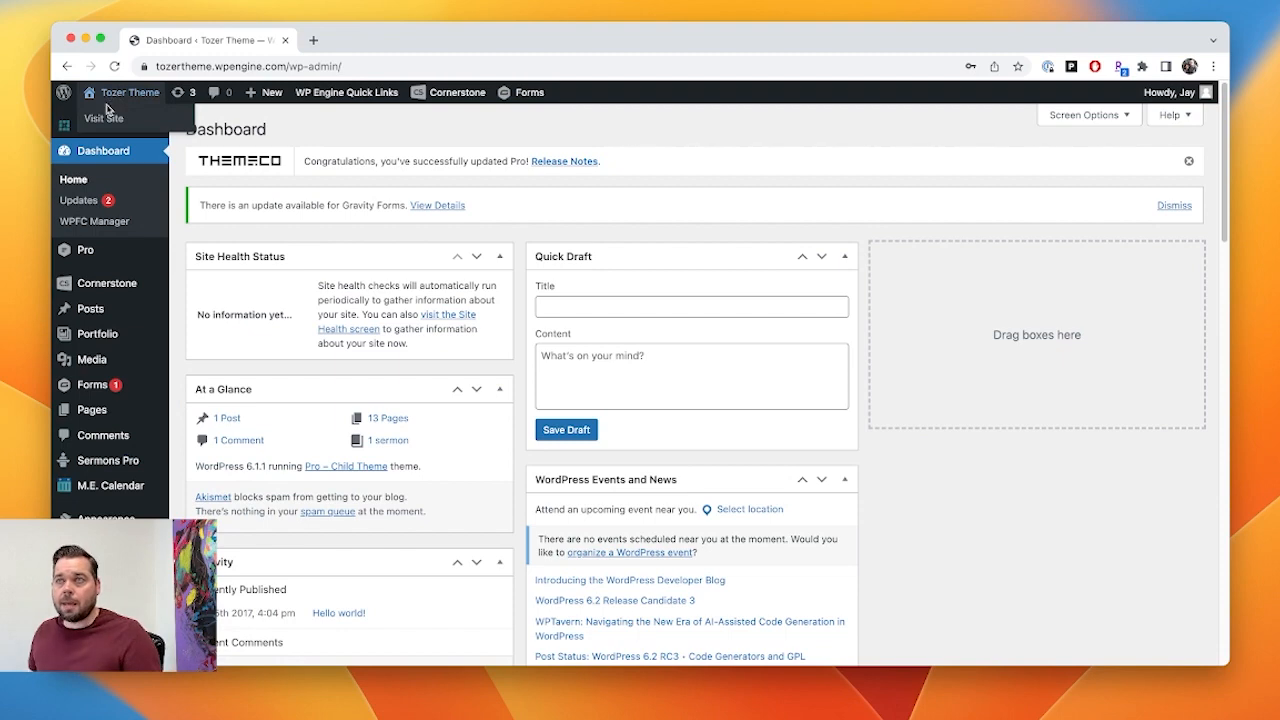
left_click(104, 119)
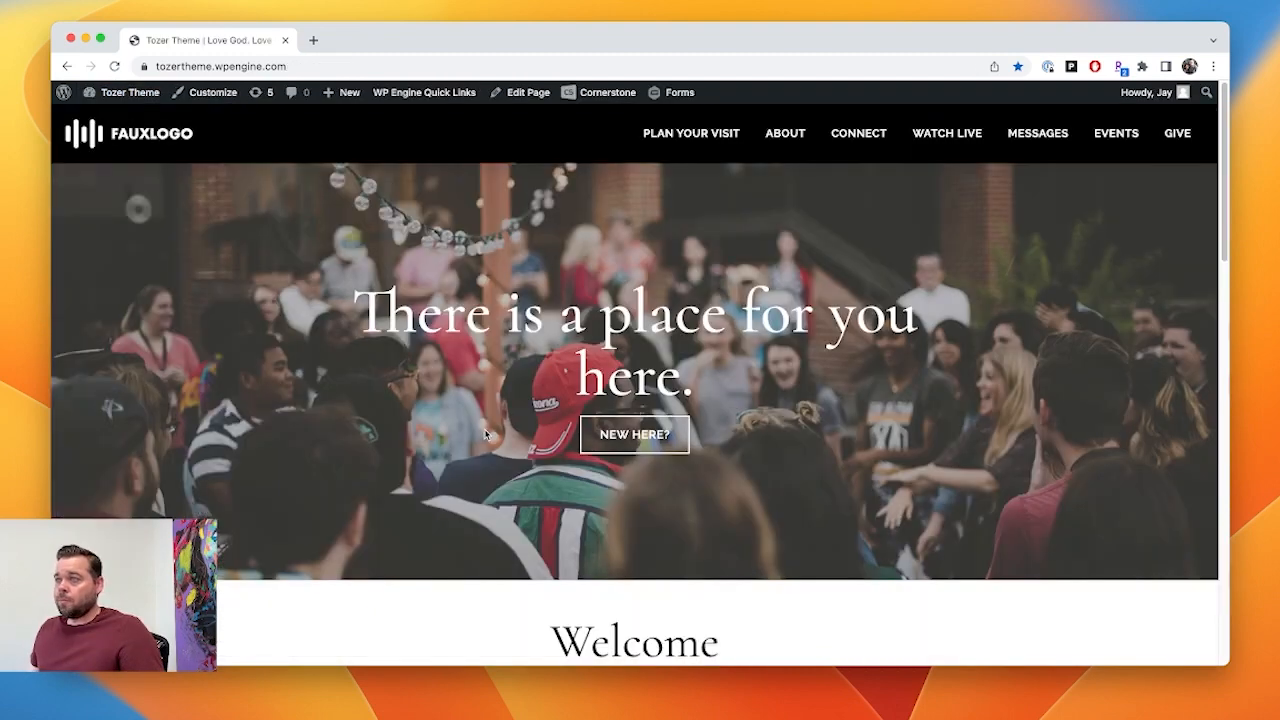
scroll(667, 383, "down", 4)
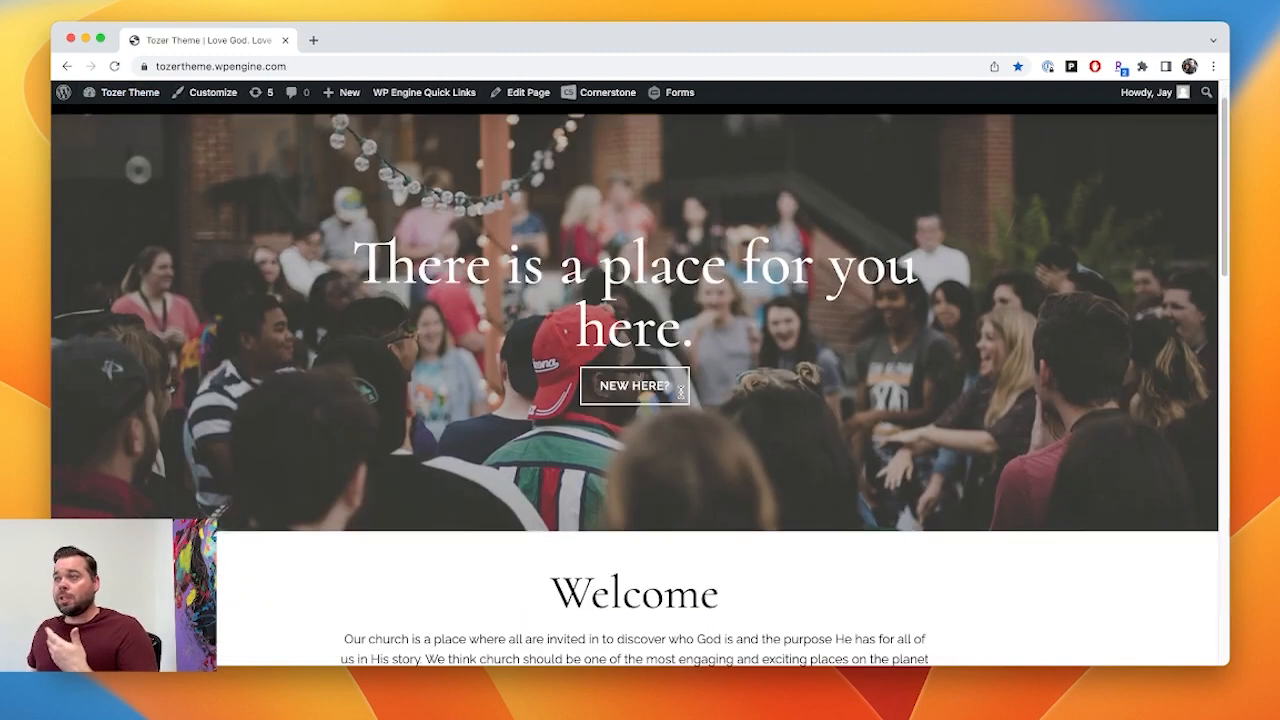
scroll(681, 428, "up", 4)
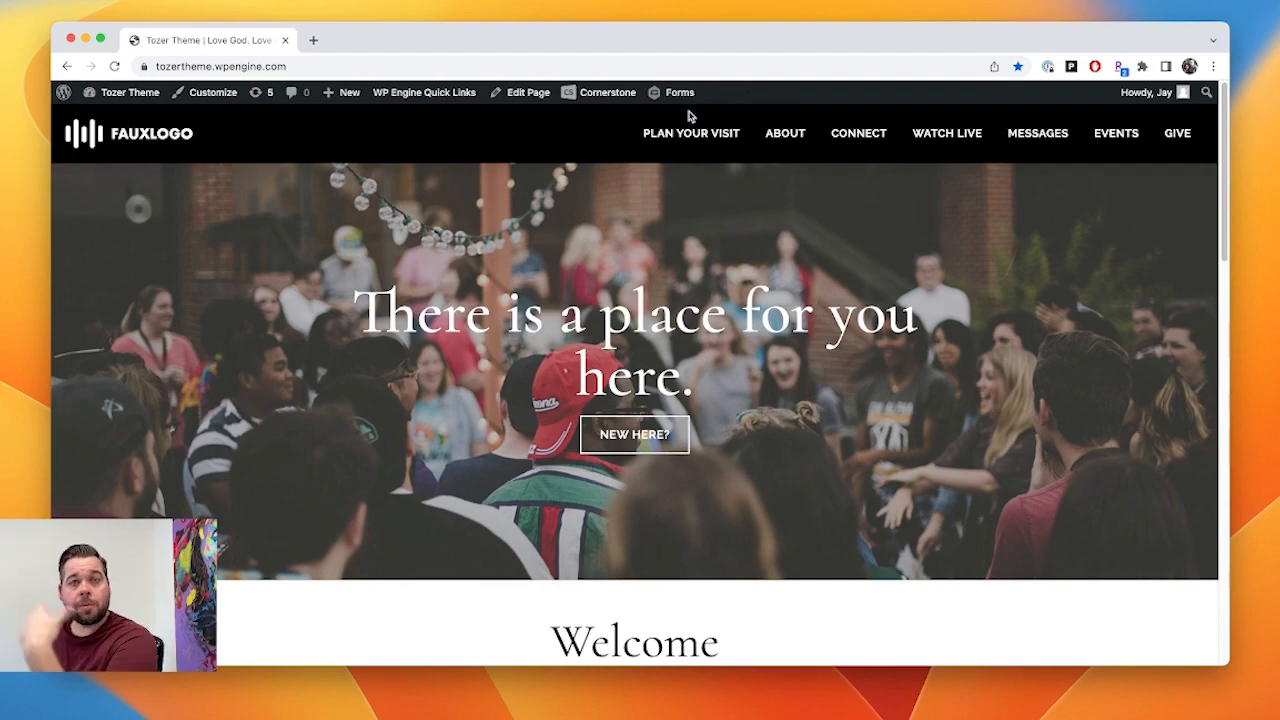
scroll(654, 429, "down", 2)
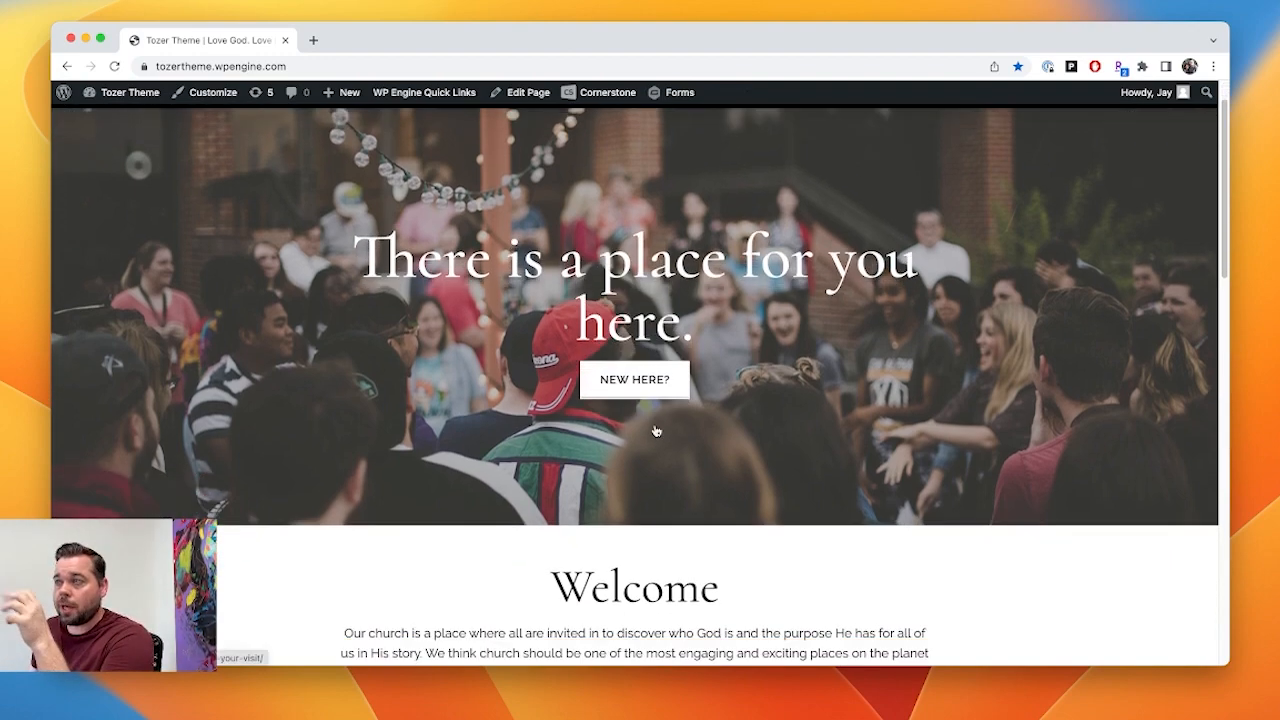
scroll(650, 434, "up", 2)
- Visit the Plan Your Visit and About pages and open the About page in the Cornerstone editor
left_click(688, 141)
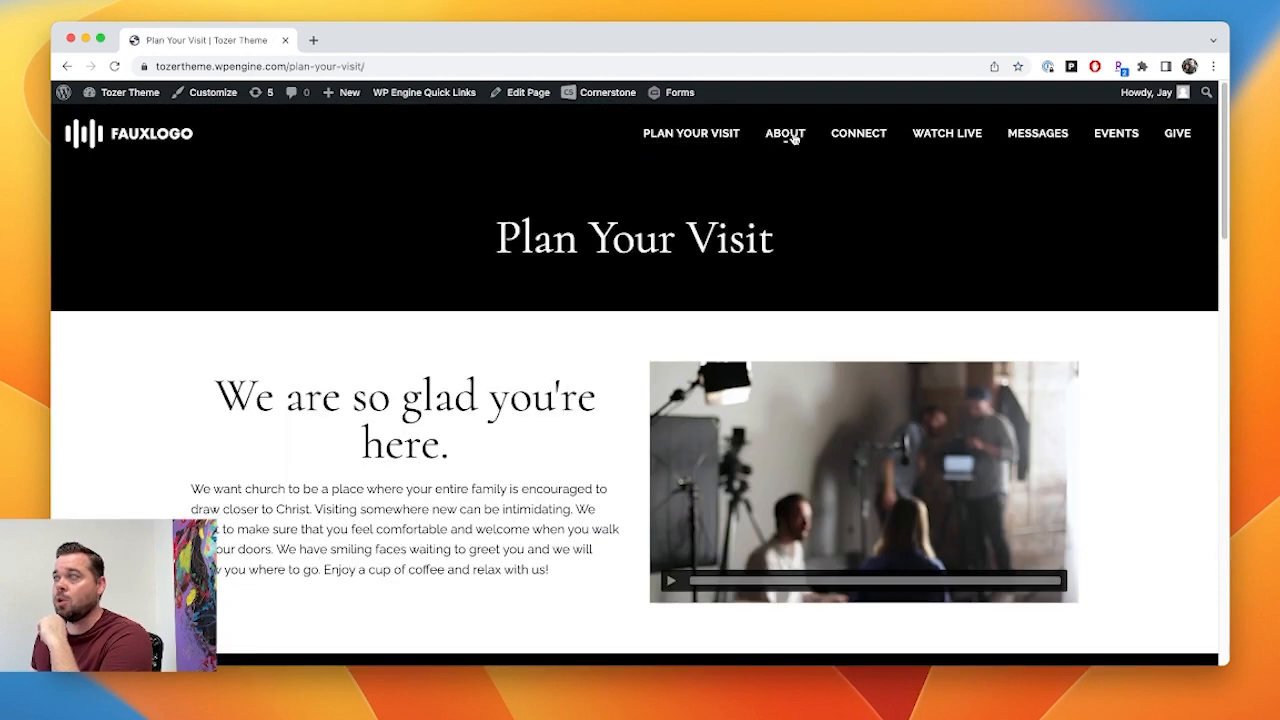
left_click(788, 136)
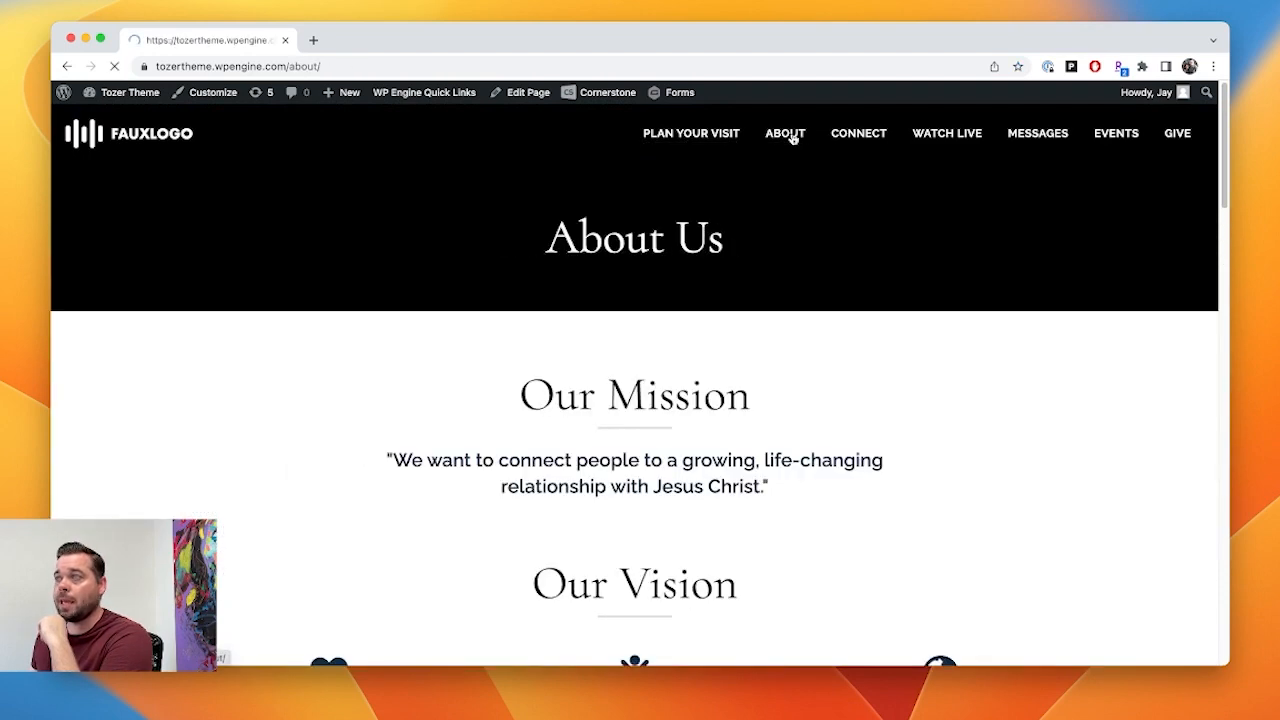
mouse_move(598, 94)
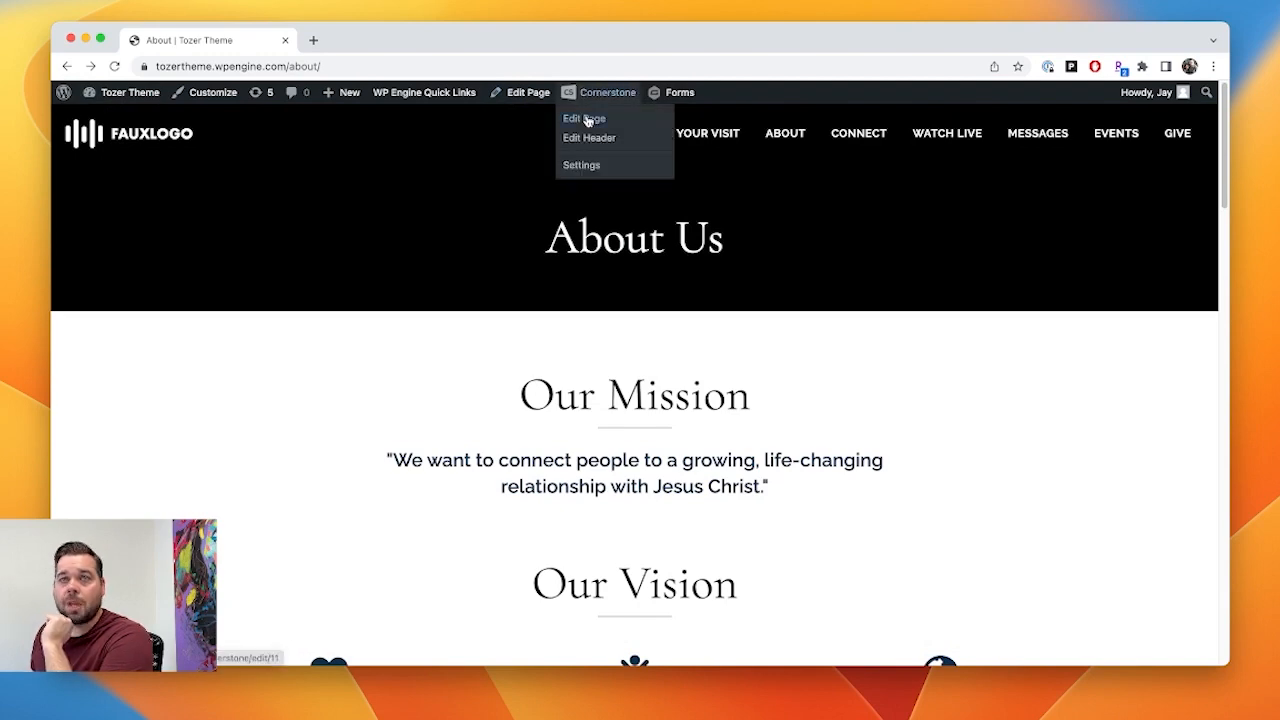
left_click(586, 118)
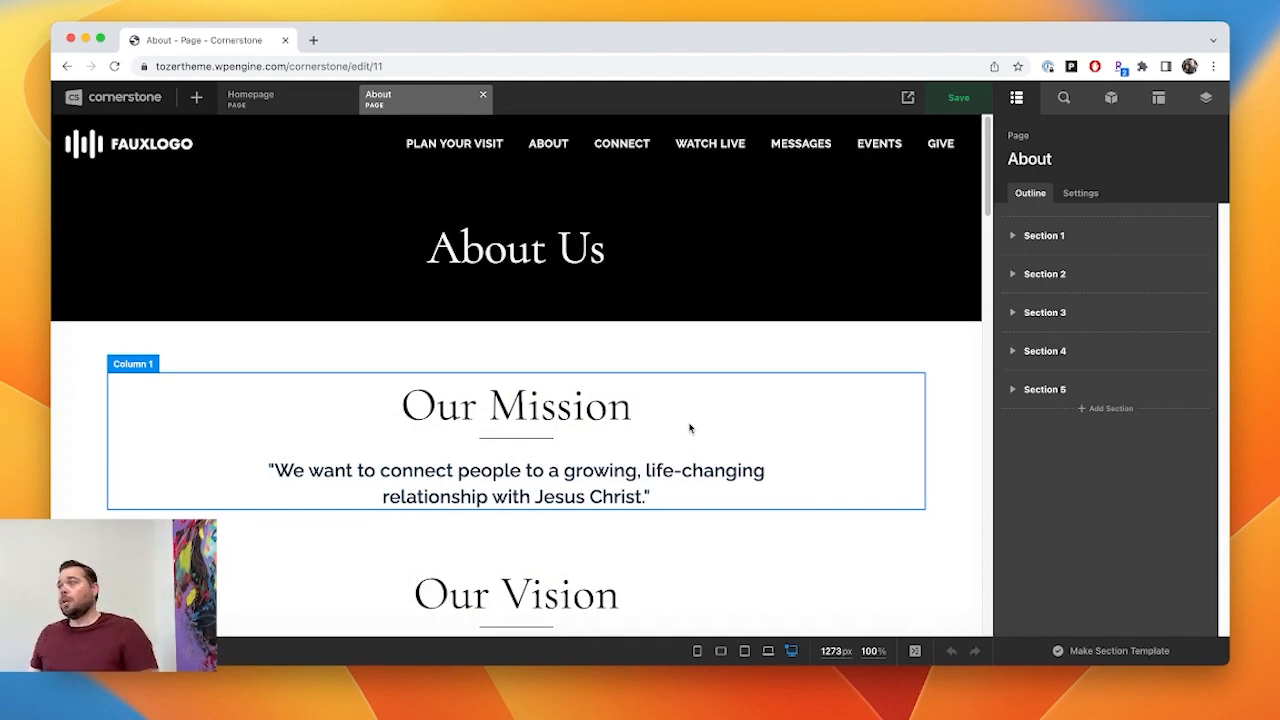
- Look through the About page's content in the preview and compare it with the section outline
scroll(780, 408, "down", 5)
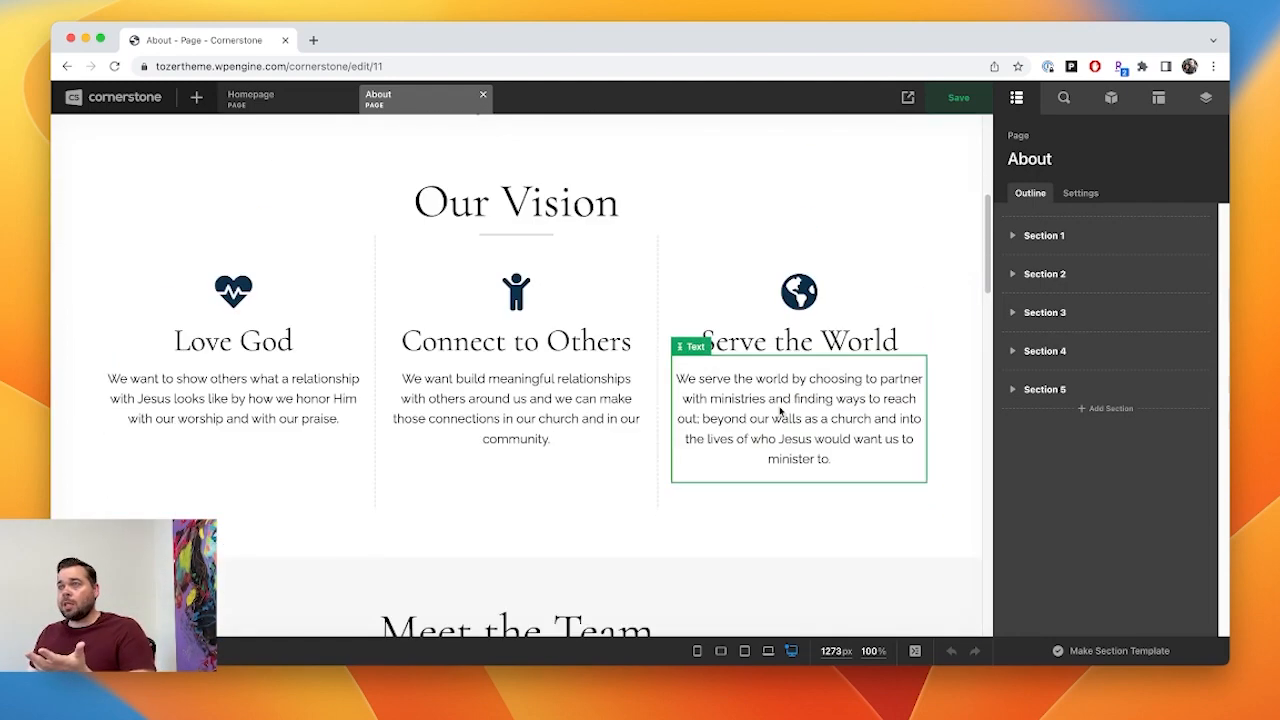
scroll(666, 440, "down", 8)
scroll(676, 443, "up", 9)
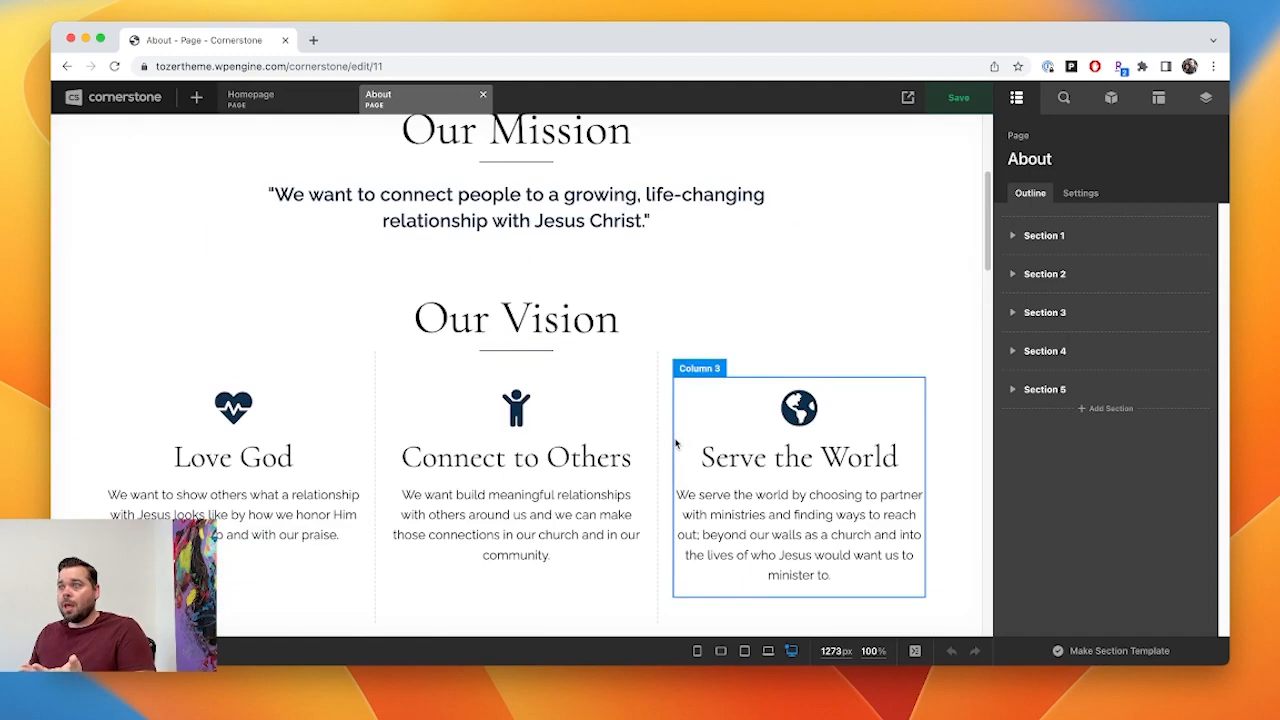
scroll(700, 430, "up", 3)
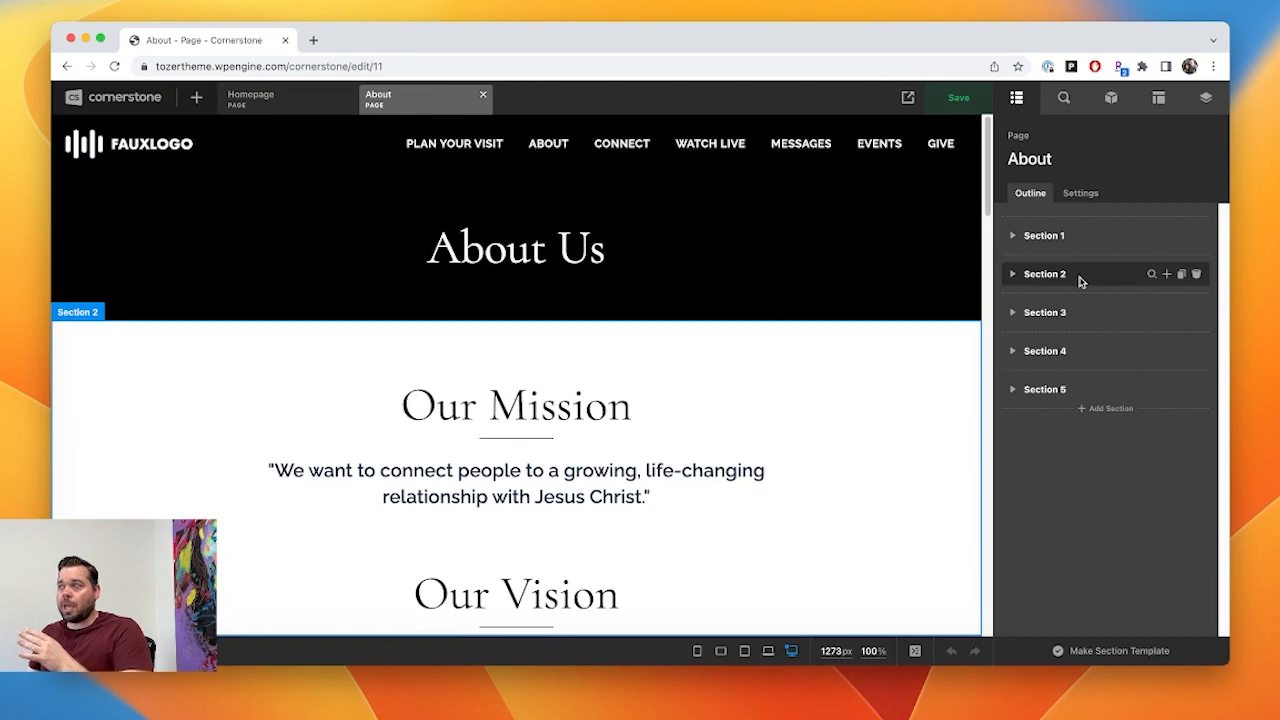
scroll(886, 400, "down", 5)
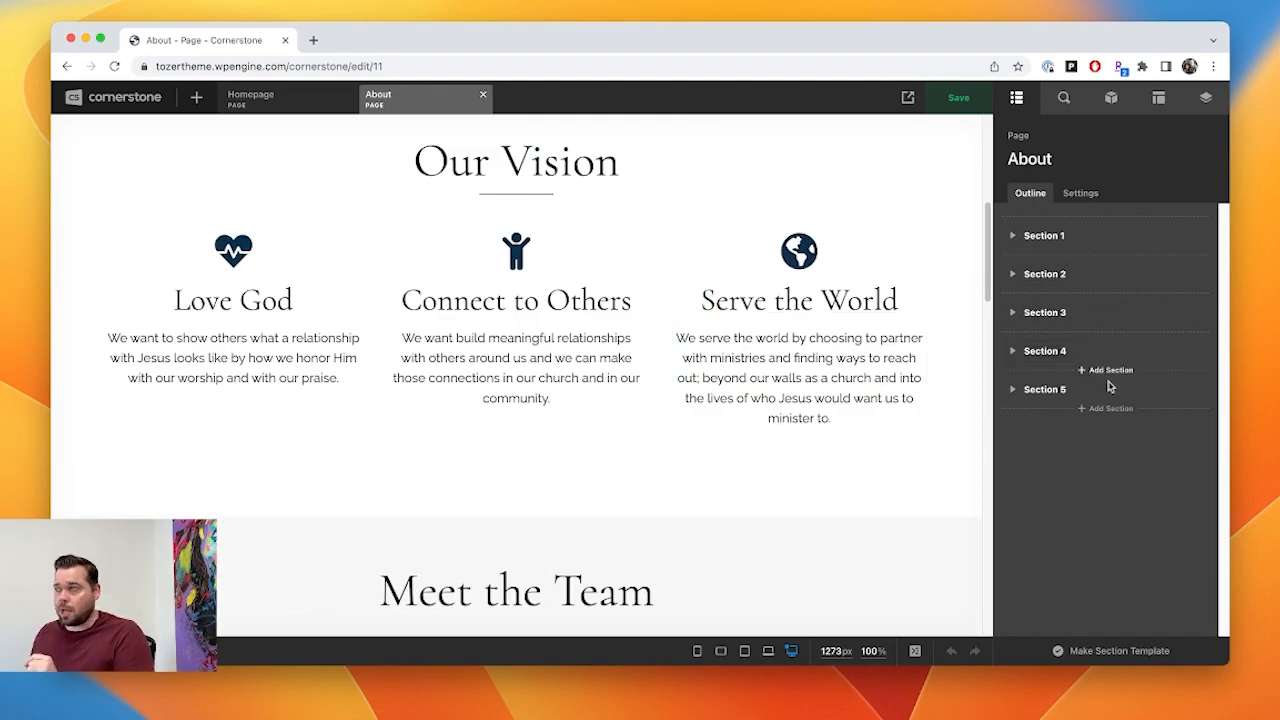
- Expand Section 1 in the outline through its row and column to the headline element
left_click(1013, 237)
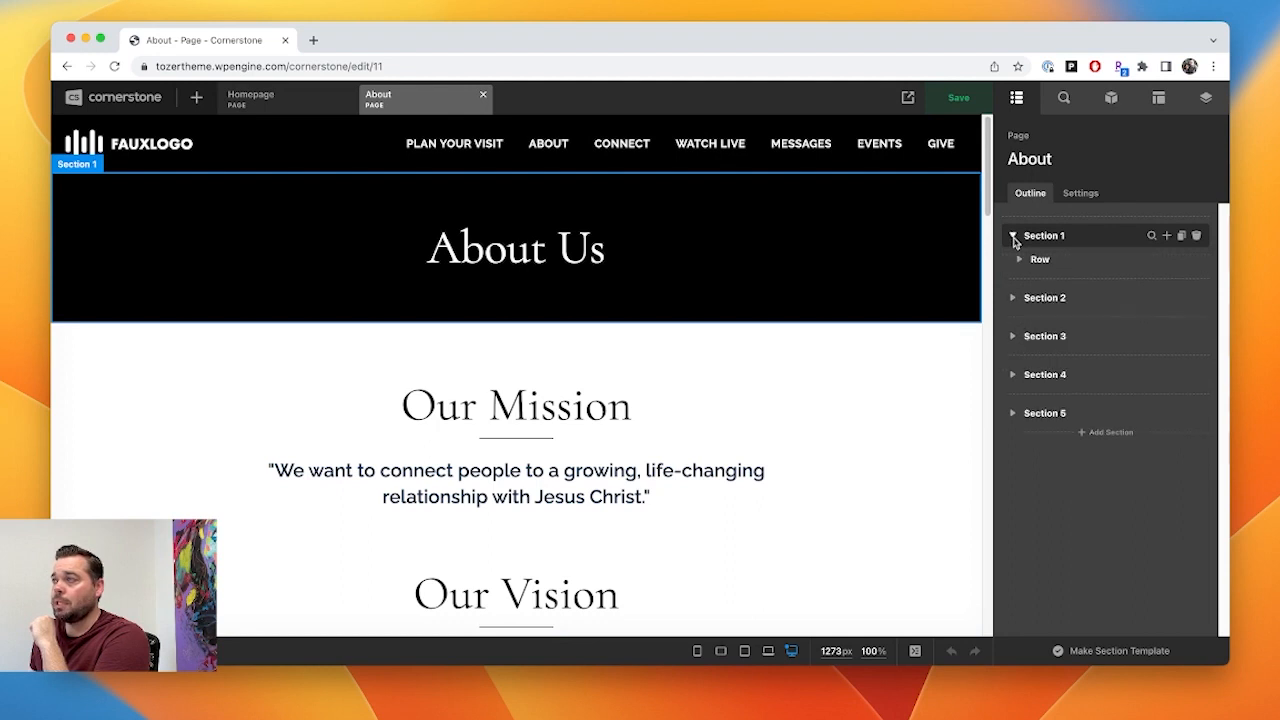
left_click(1019, 260)
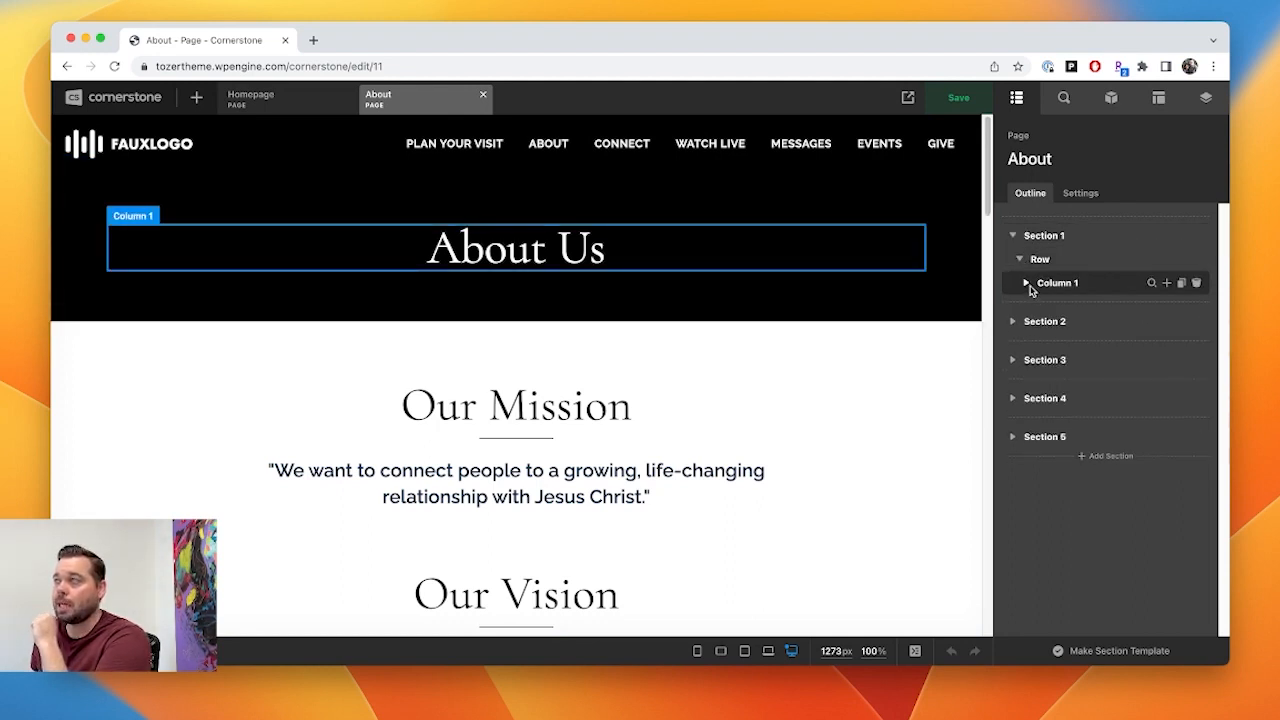
left_click(1026, 283)
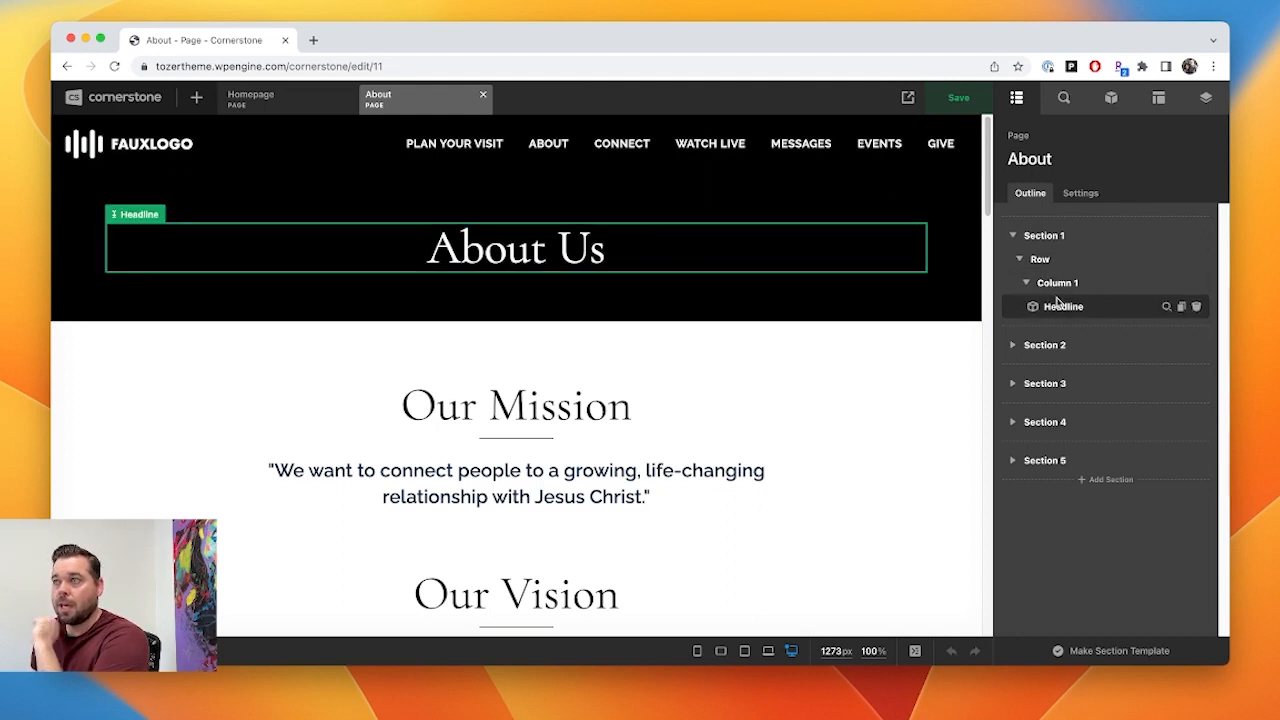
- Expand Section 2 and its first row to examine the elements that make up Our Mission
scroll(752, 464, "down", 4)
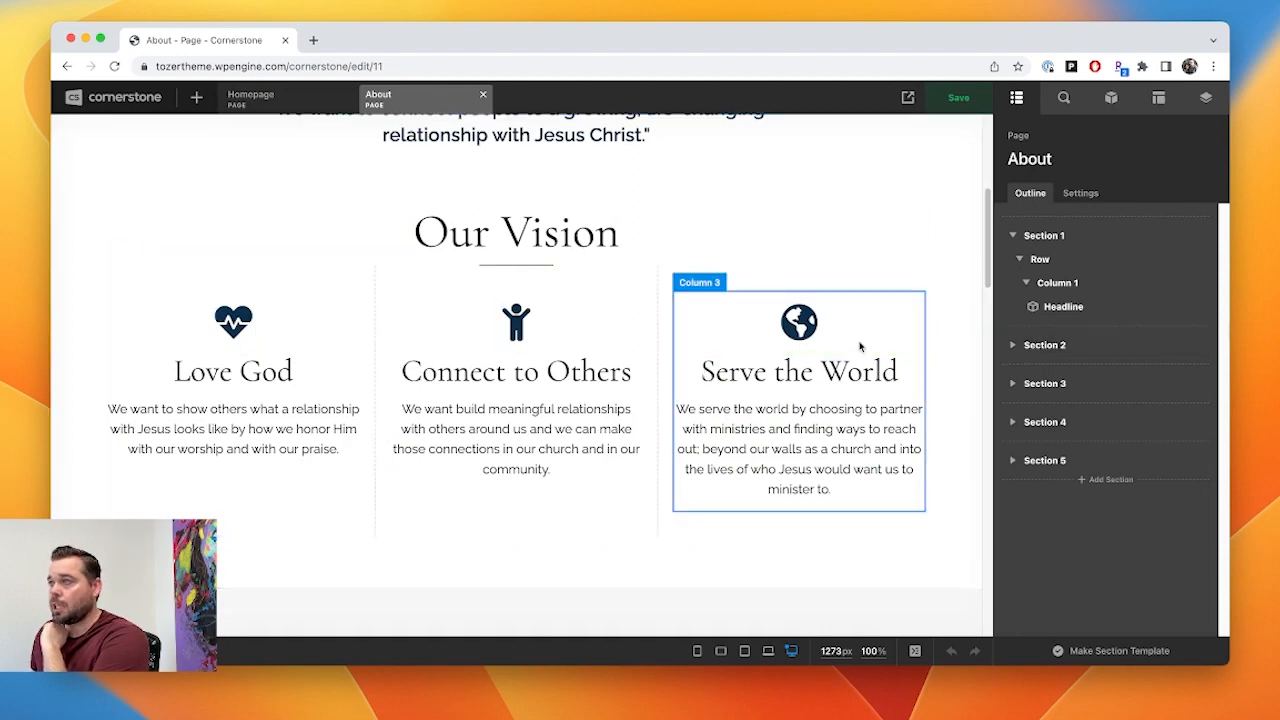
scroll(969, 355, "up", 3)
scroll(883, 369, "down", 1)
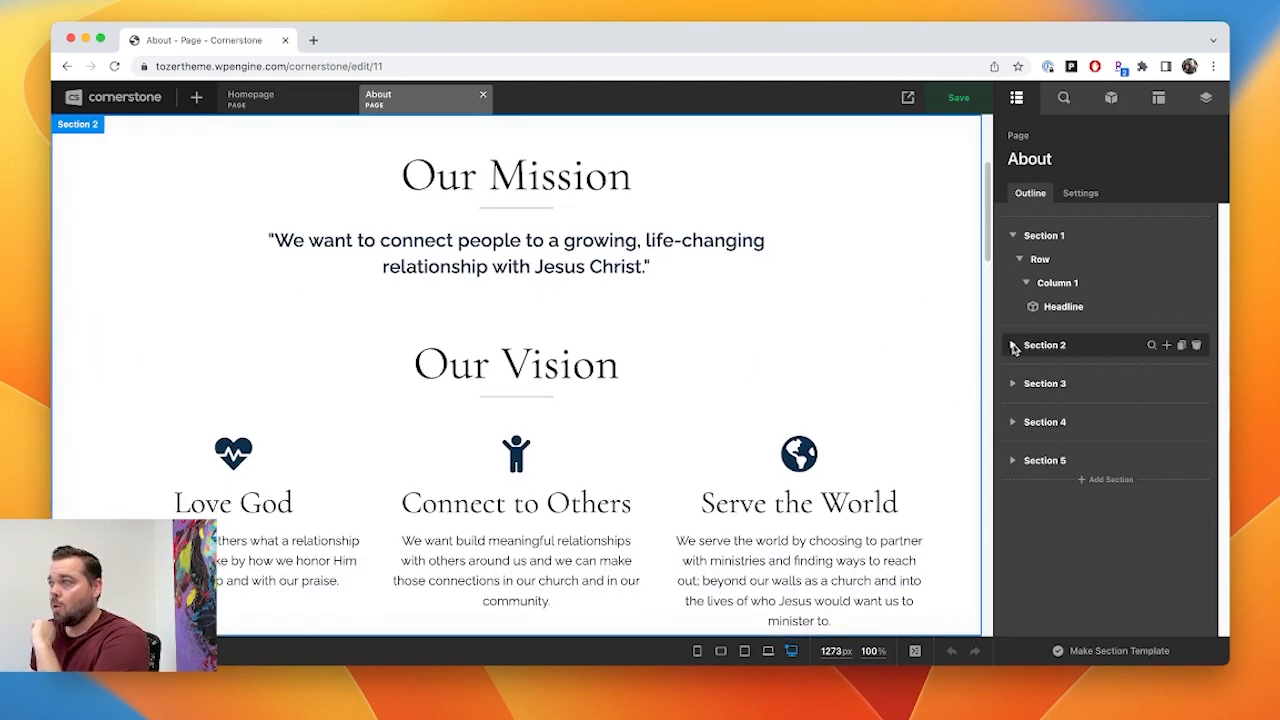
left_click(1013, 345)
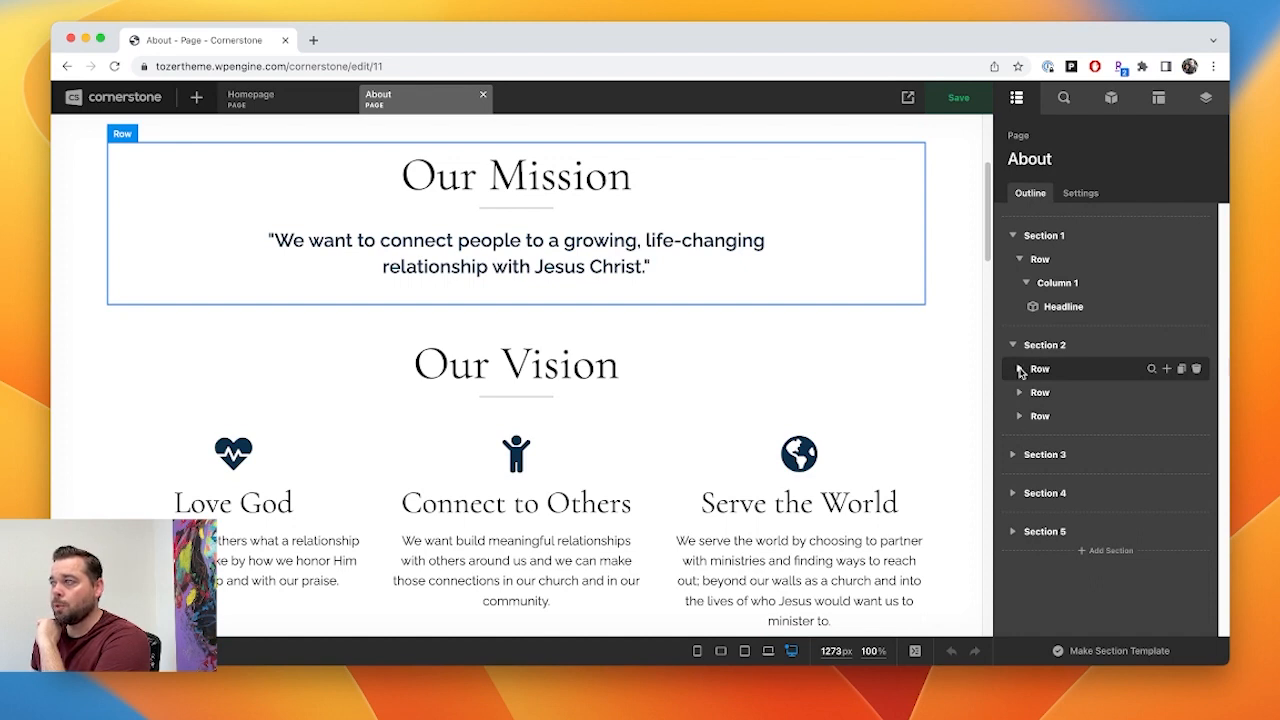
left_click(1019, 369)
left_click(1026, 393)
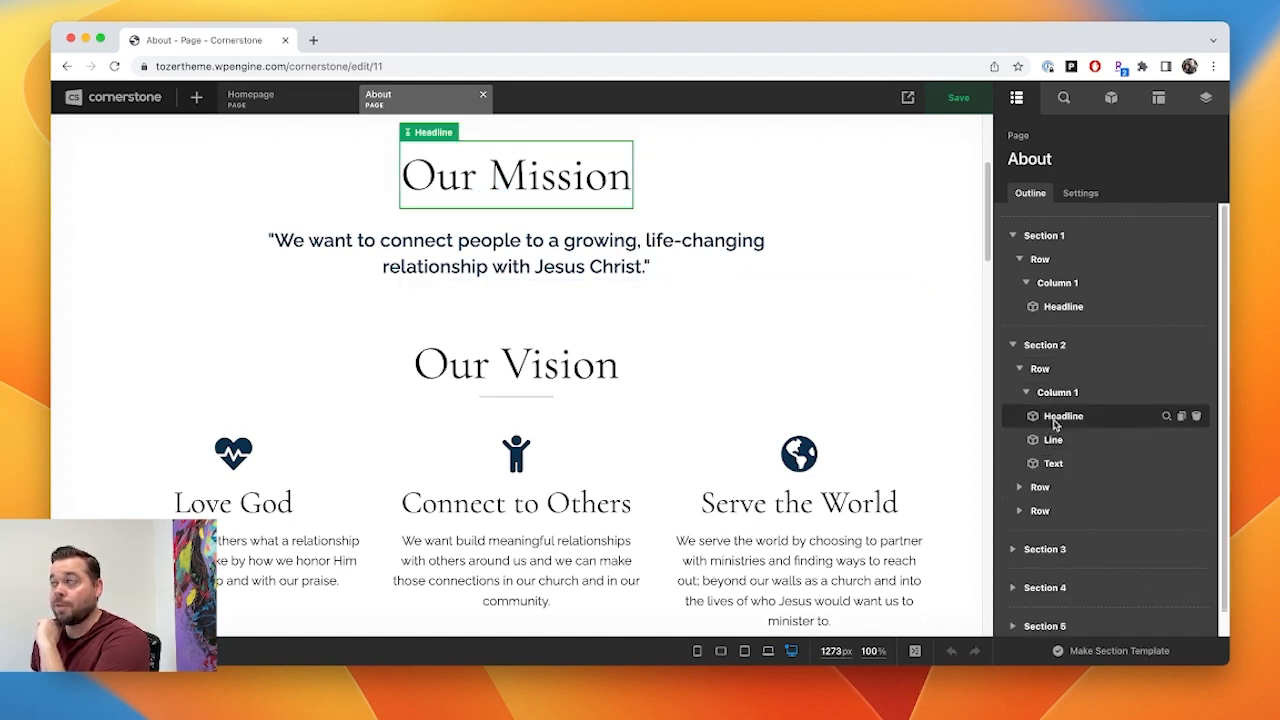
- Examine the elements in Section 2's second row and in the first column of its third row
left_click(1020, 370)
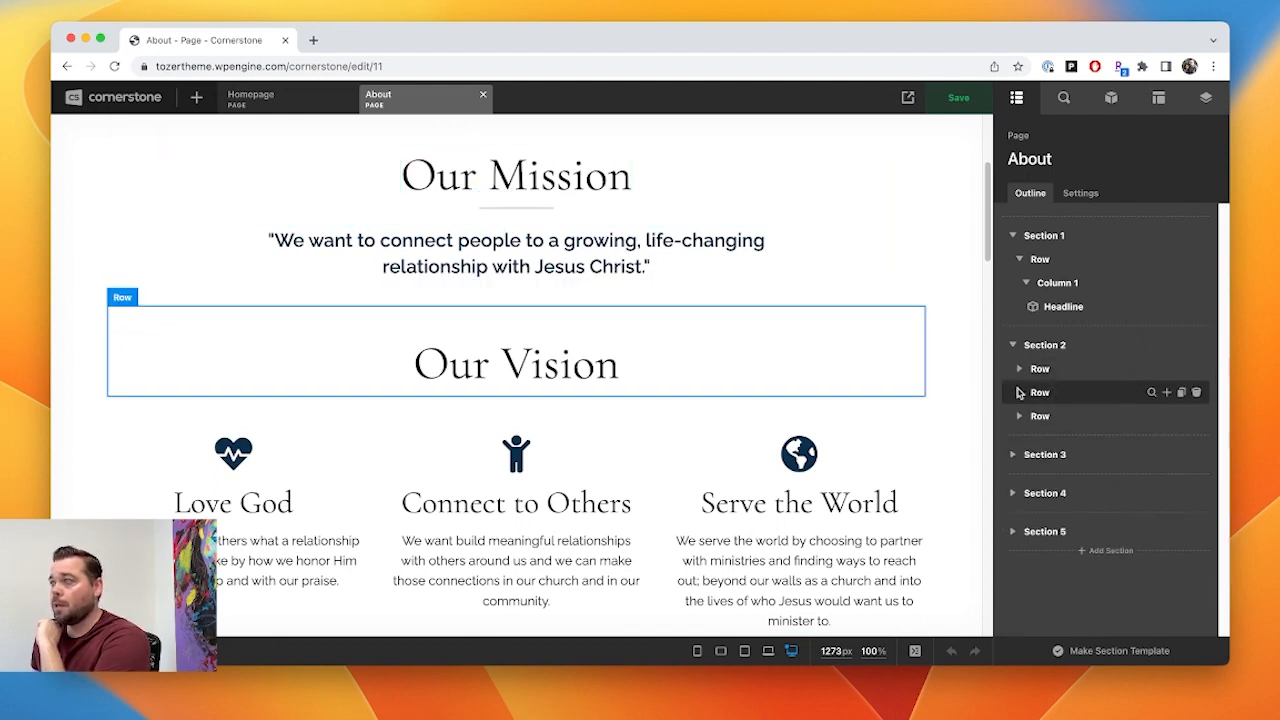
left_click(1019, 392)
left_click(1026, 416)
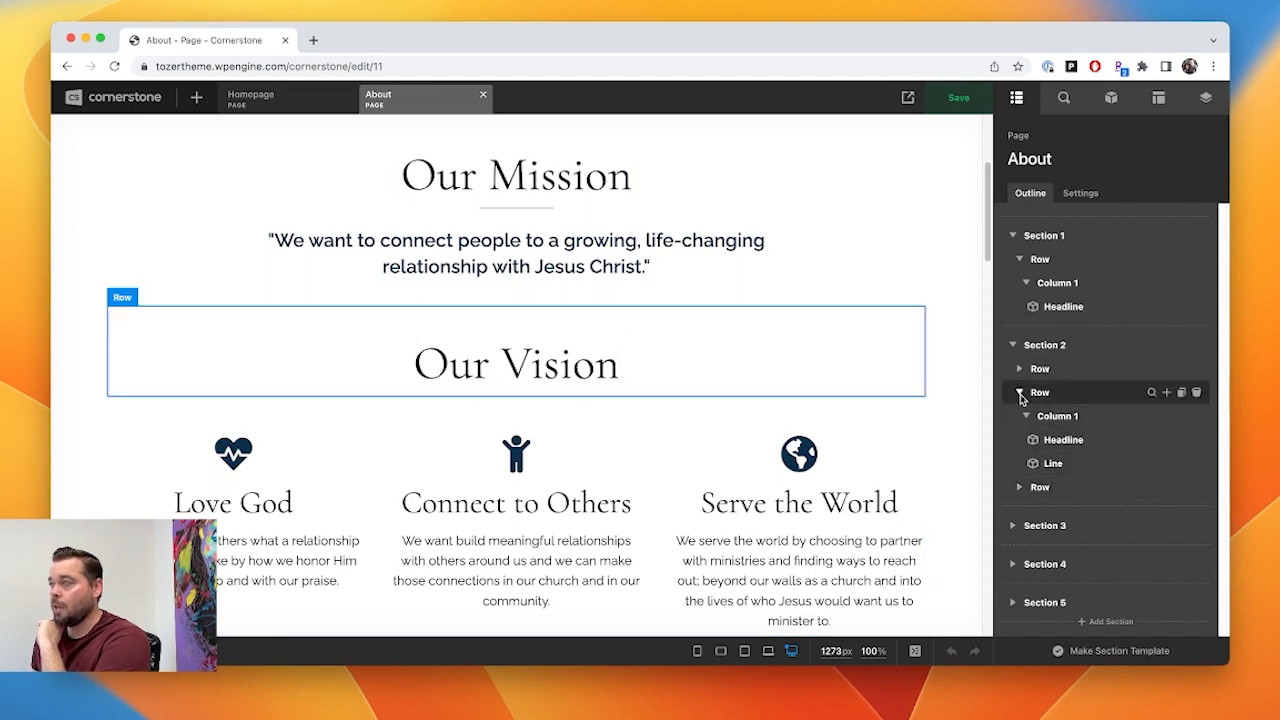
left_click(1020, 393)
left_click(1019, 416)
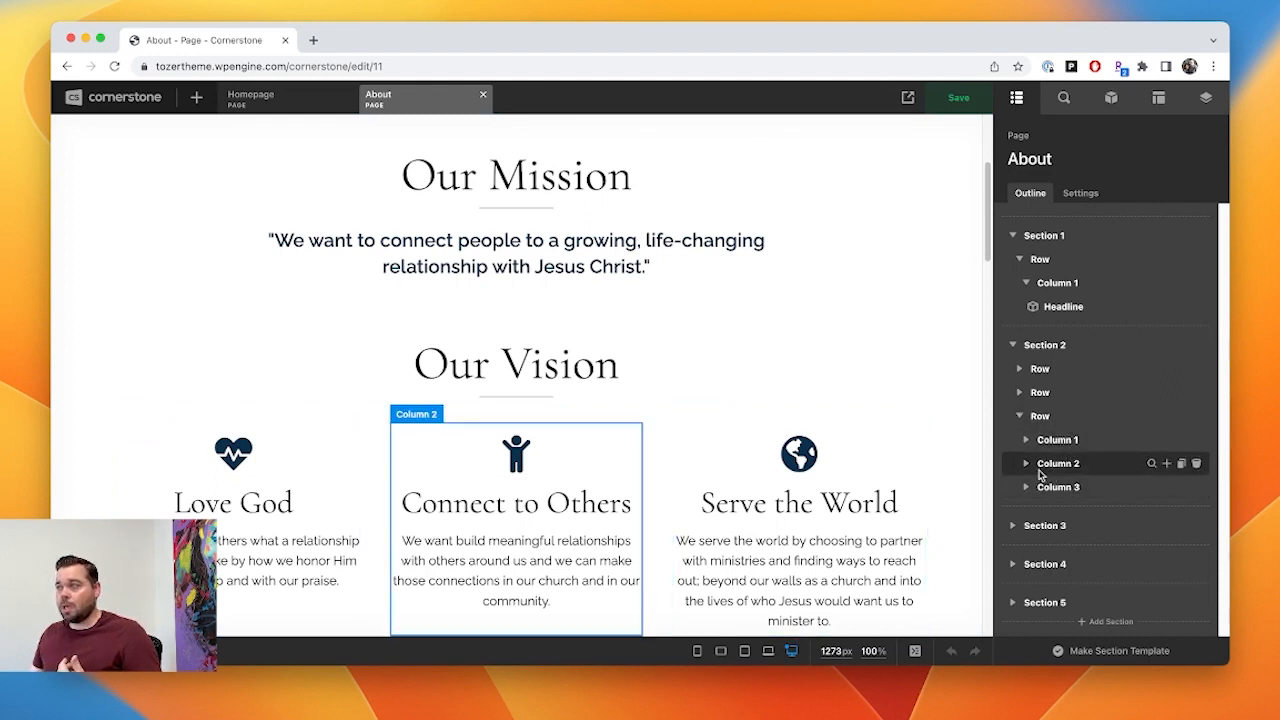
left_click(1026, 441)
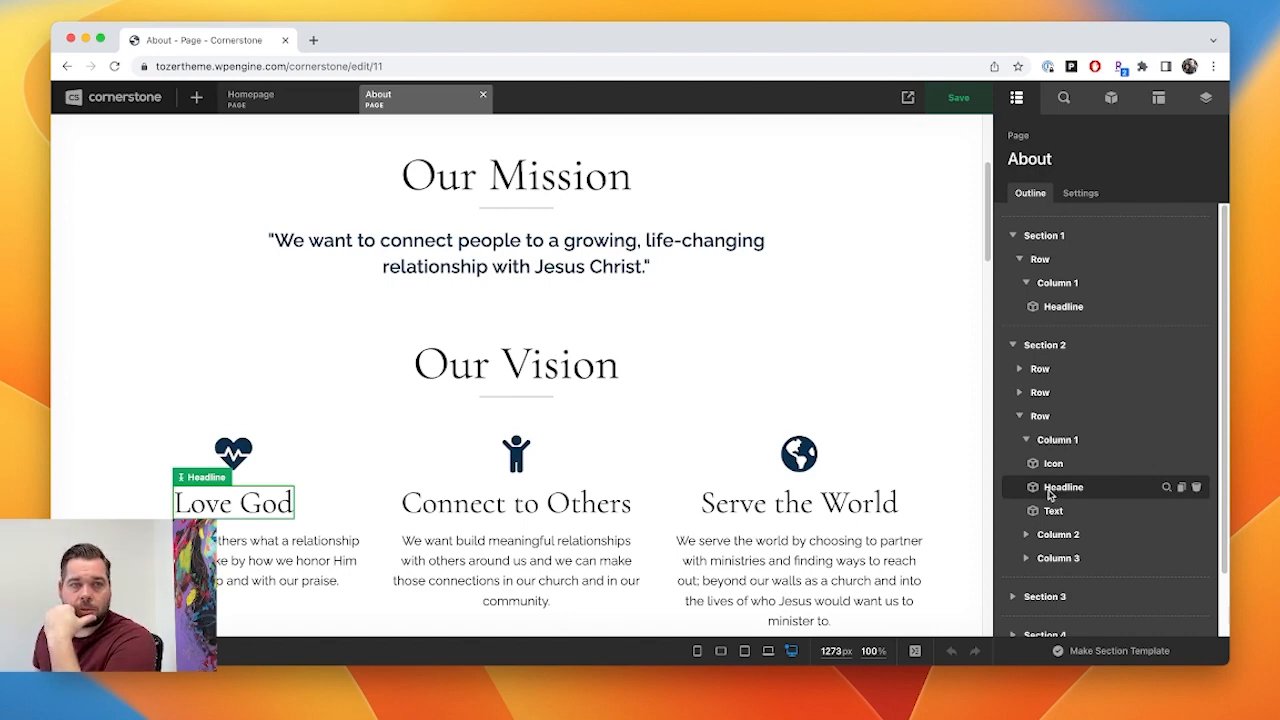
- Replace the heart icon above Love God with the solid acorn icon
scroll(943, 480, "down", 4)
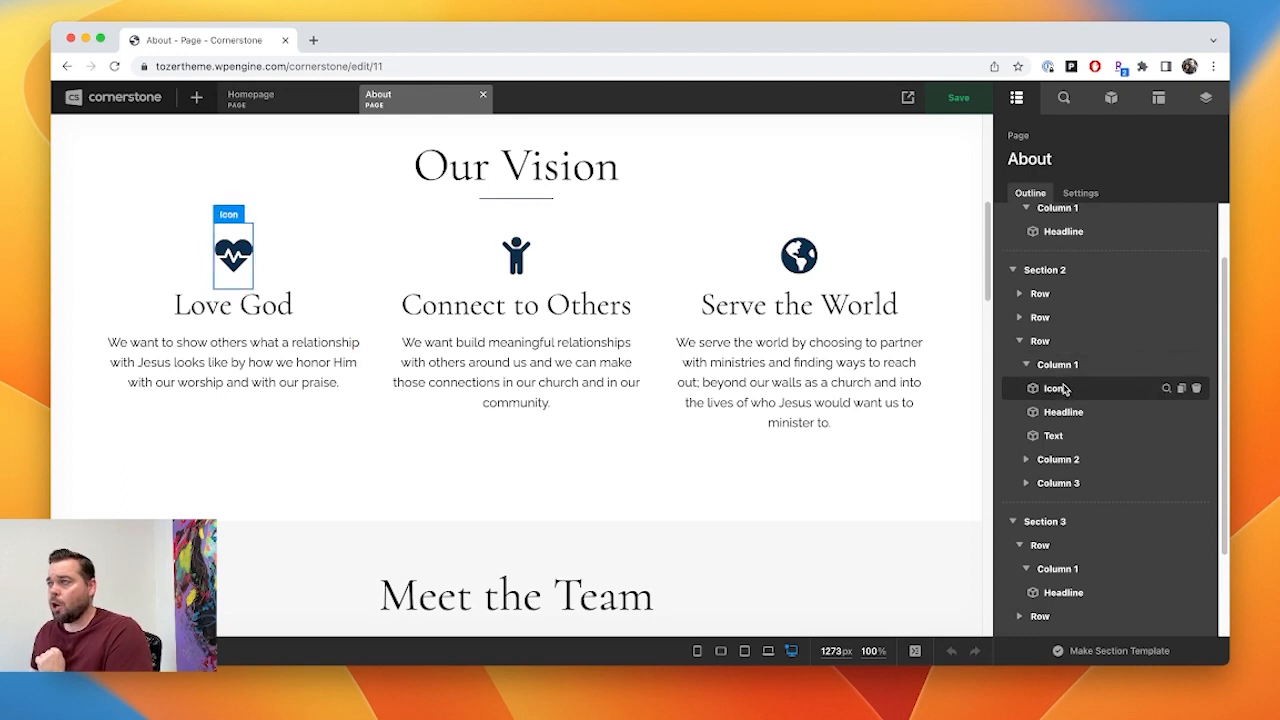
left_click(1164, 391)
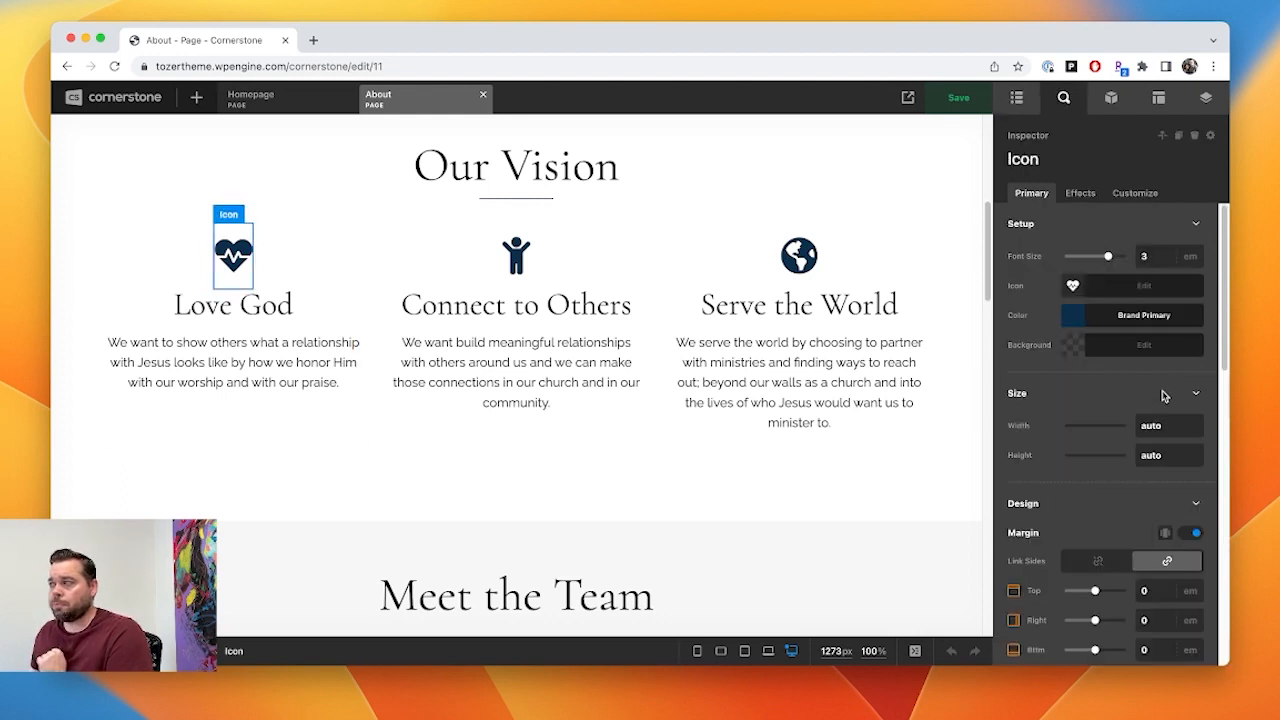
left_click(1080, 289)
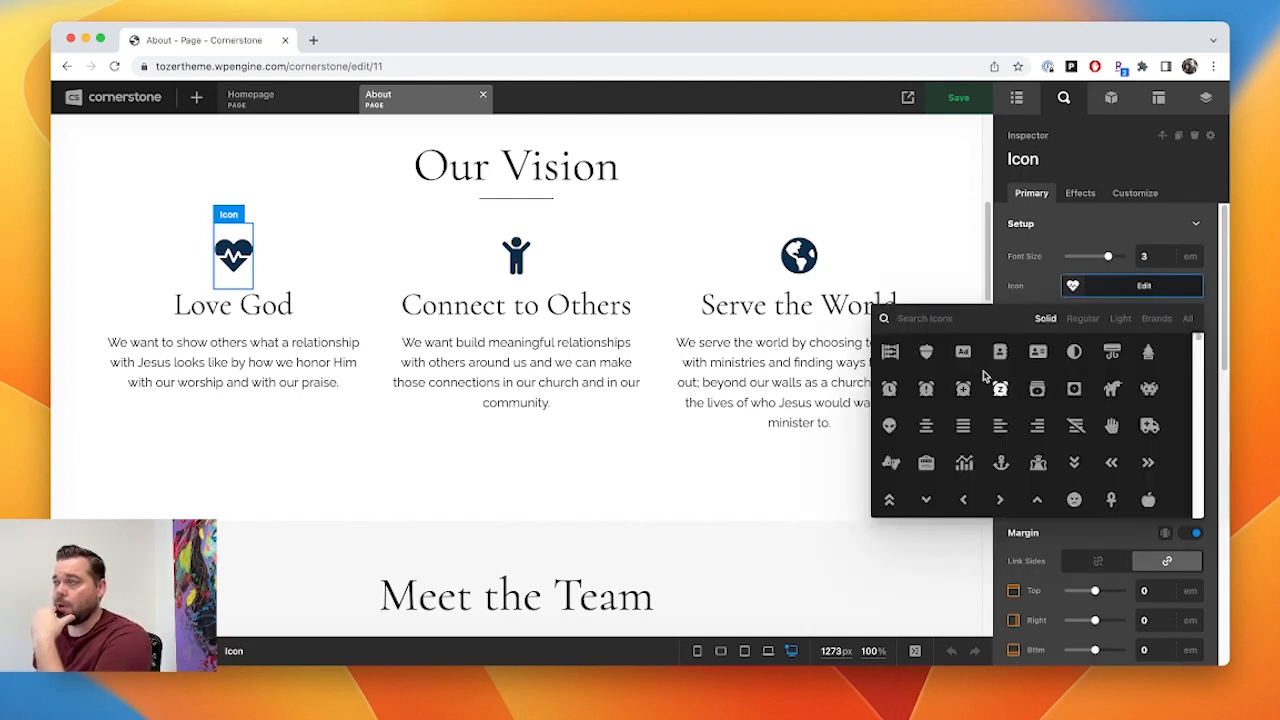
left_click(927, 352)
- Change the Love God icon's colour from the Brand Primary palette entry to a custom bright pink
left_click(1068, 318)
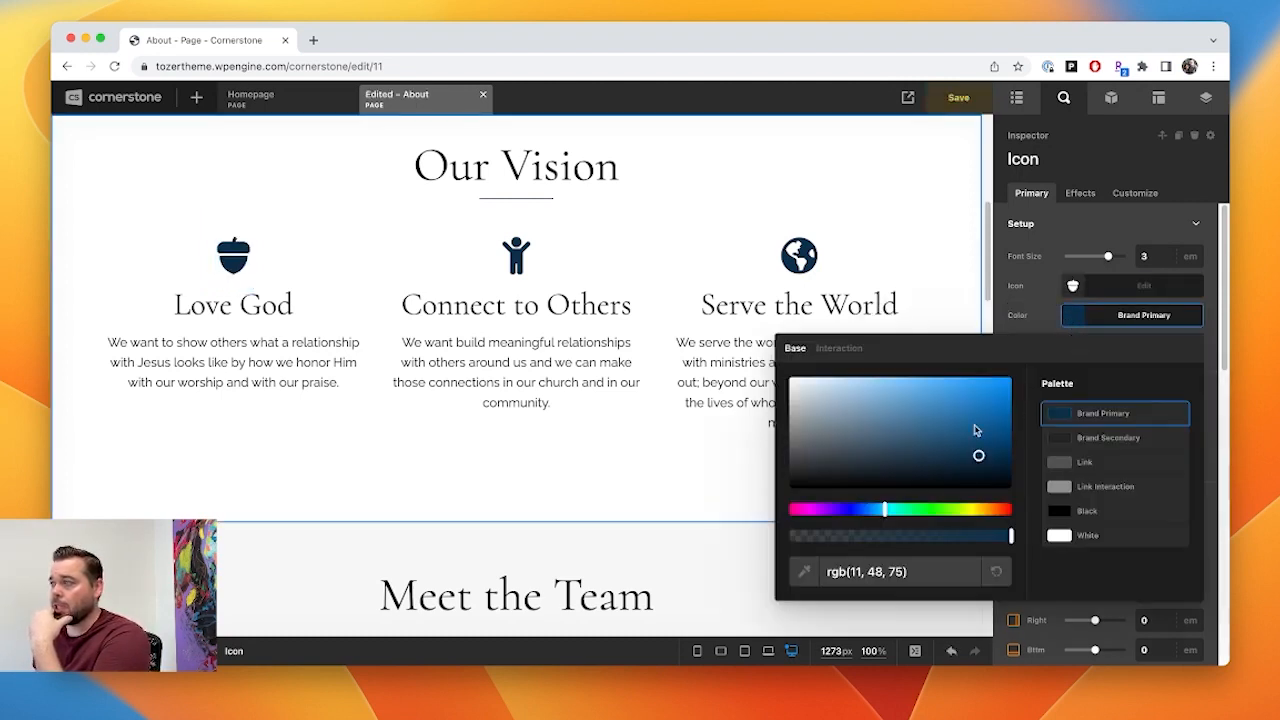
left_click(808, 512)
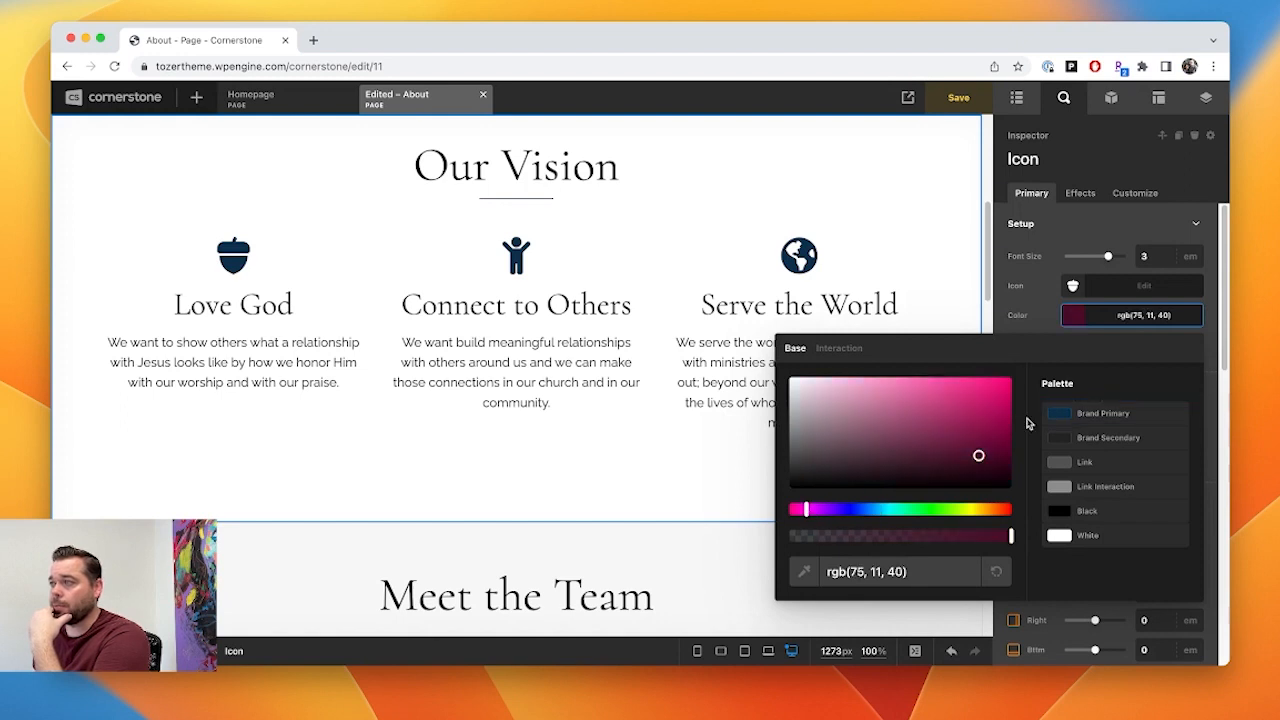
left_click(969, 399)
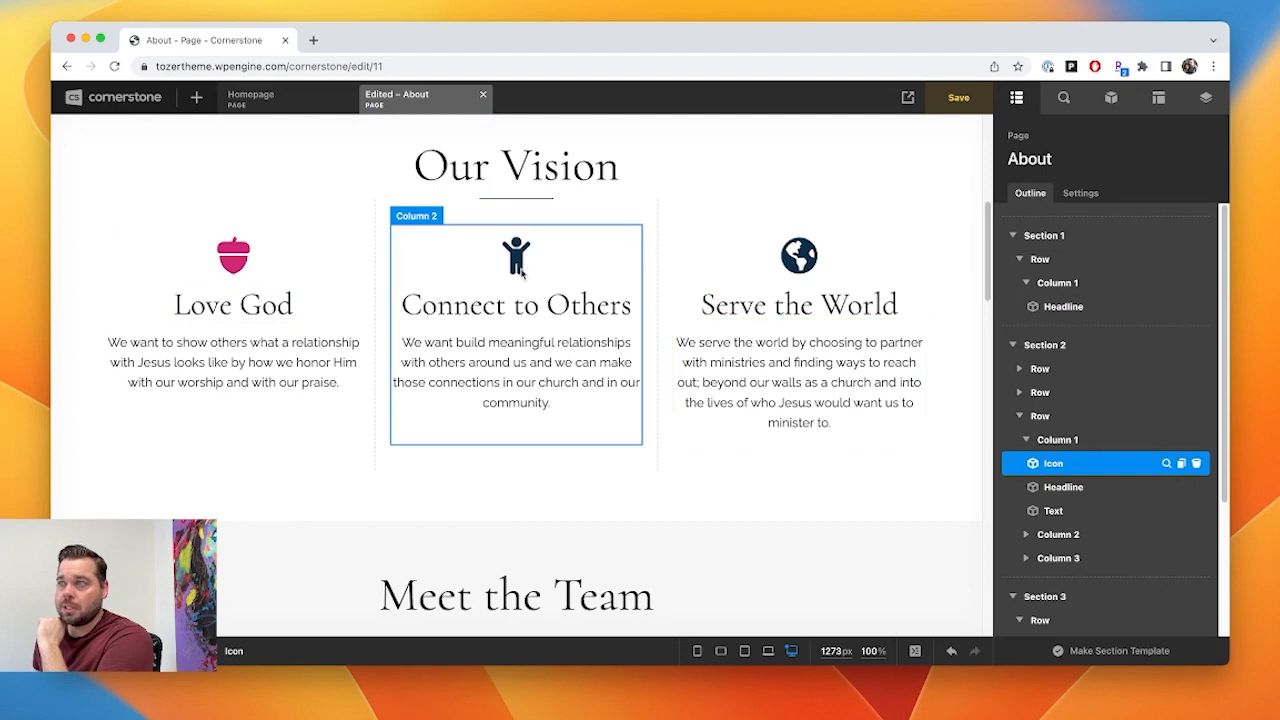
left_click(513, 282)
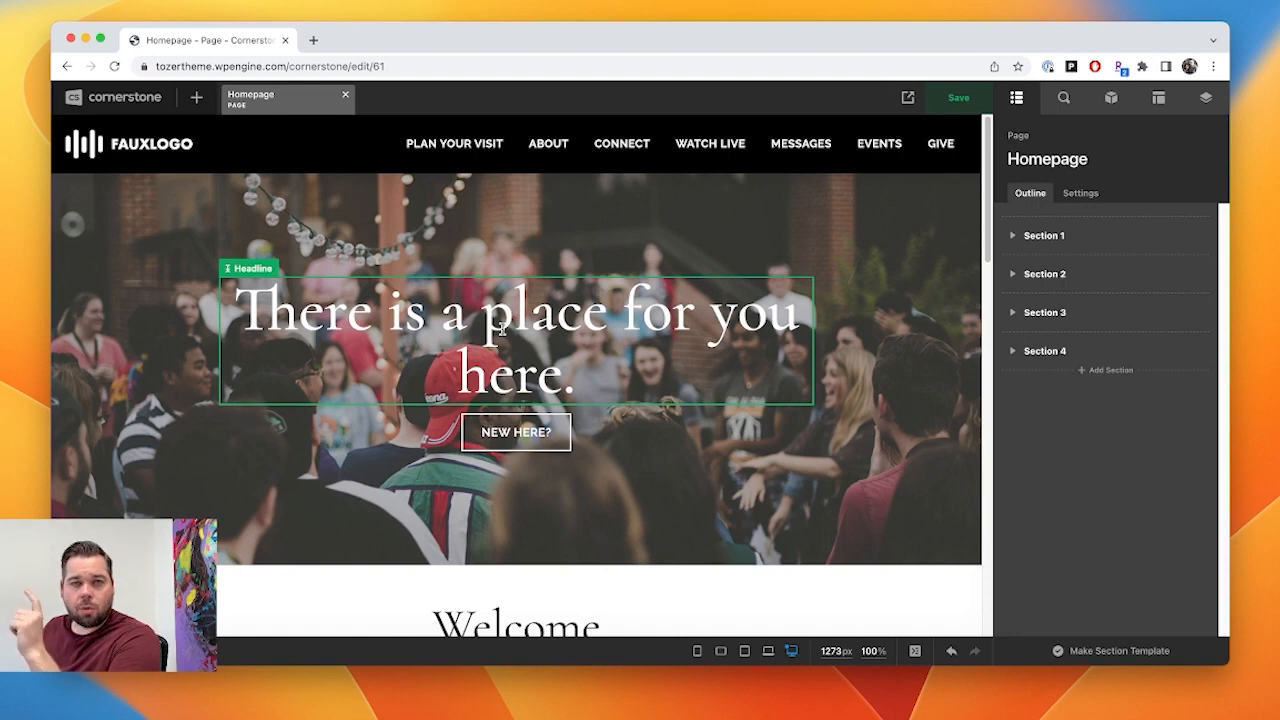
- Open the homepage hero headline's text for editing, compare the HTML and Rich Text modes, and stay in Rich Text
left_click(400, 330)
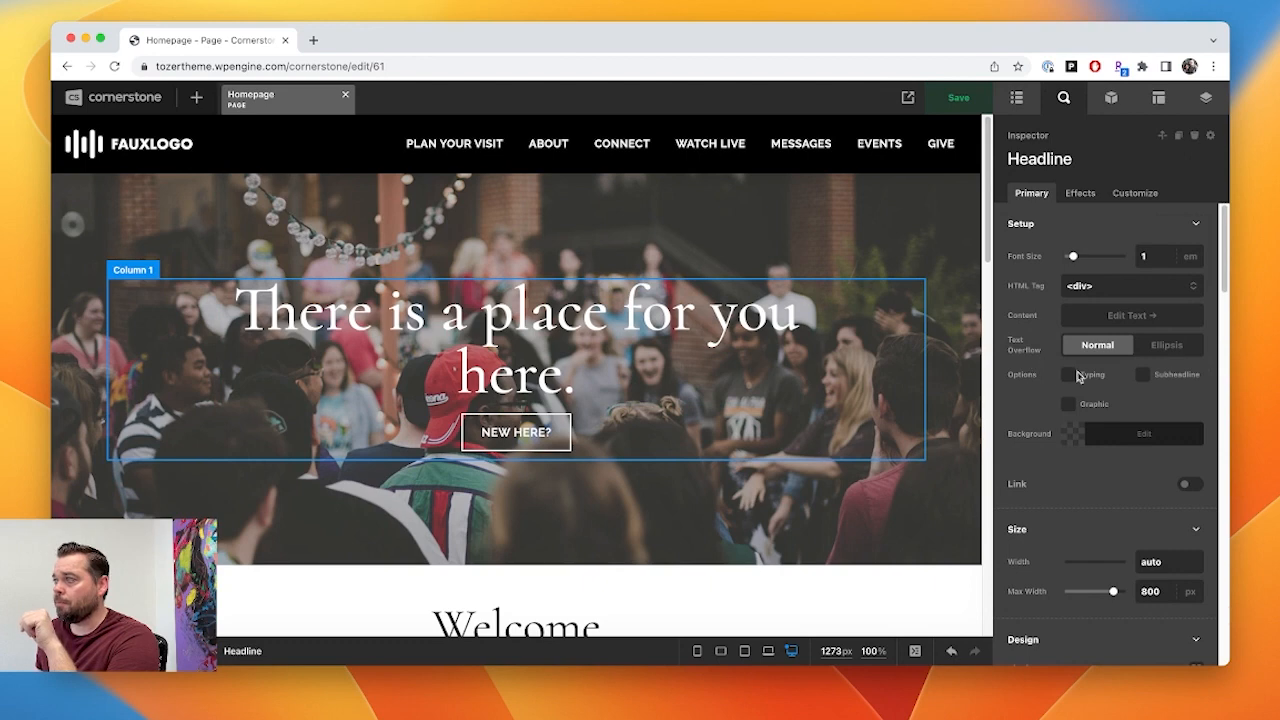
left_click(1117, 316)
left_click(1066, 319)
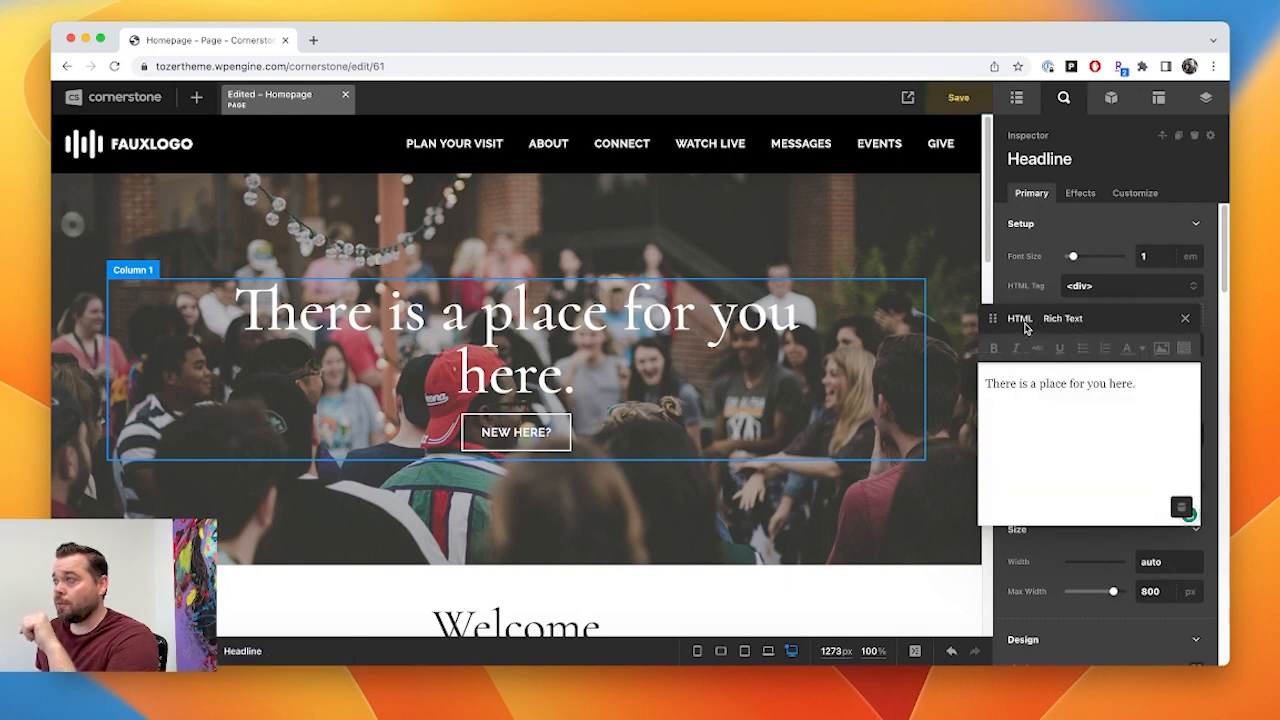
left_click(1020, 318)
left_click(1066, 319)
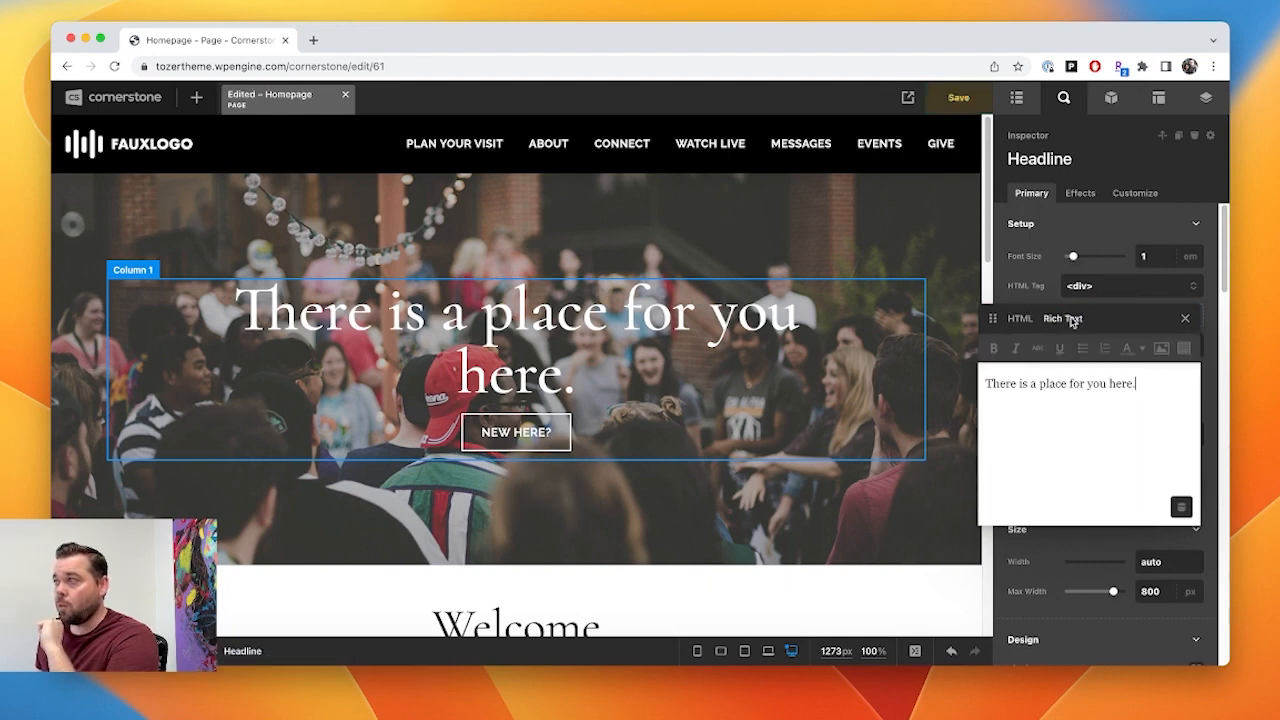
- Replace the hero headline's text with "Love God. Love People." in the Rich Text editor
triple_click(1154, 383)
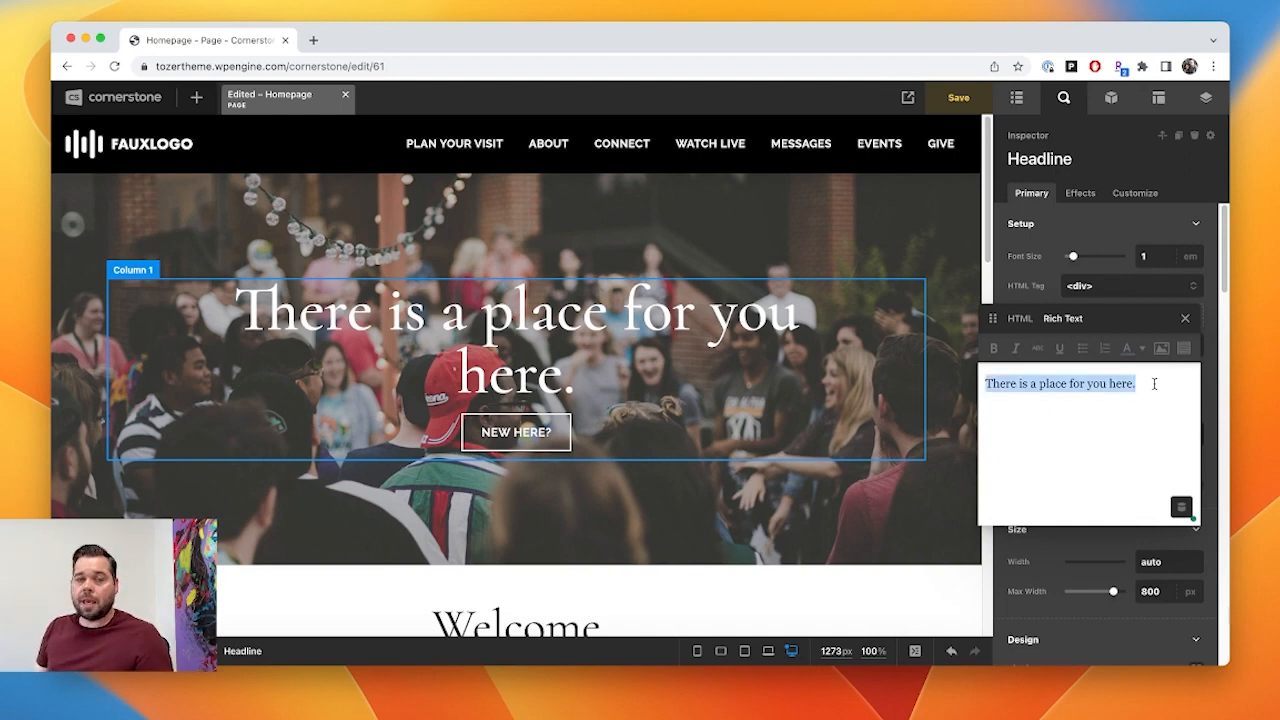
key("BackSpace")
type("Love G")
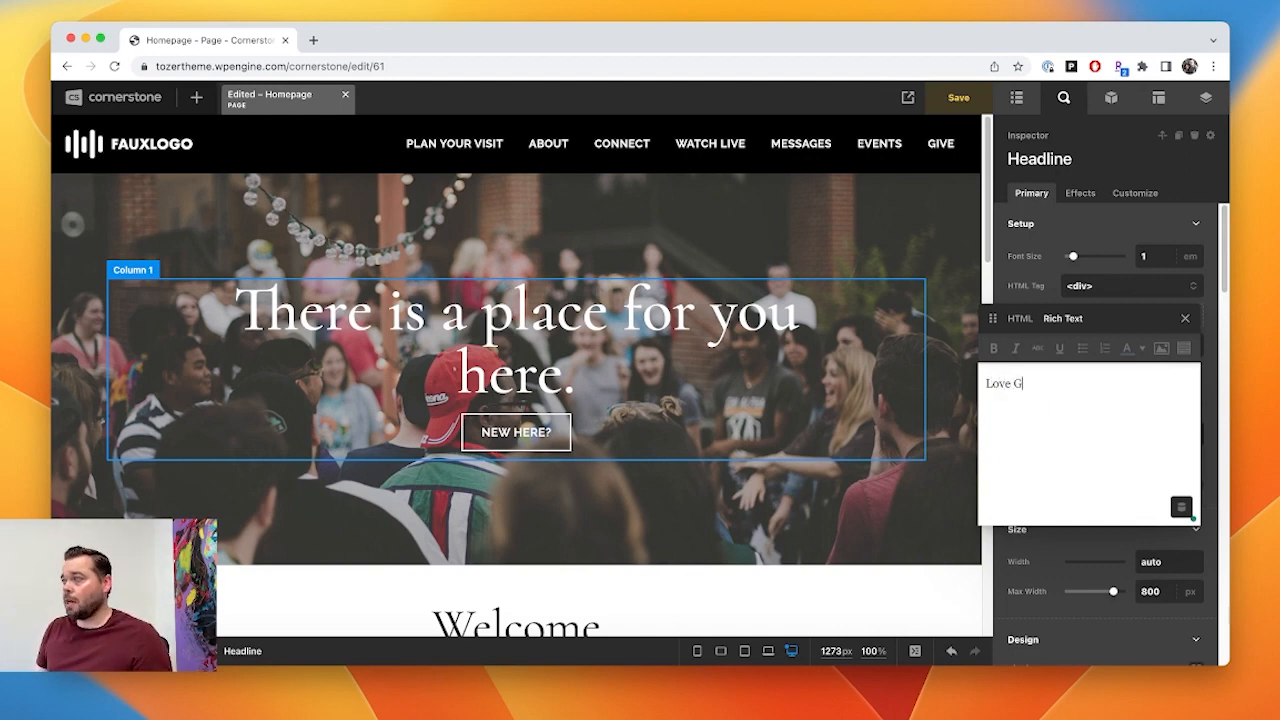
type("od. Love")
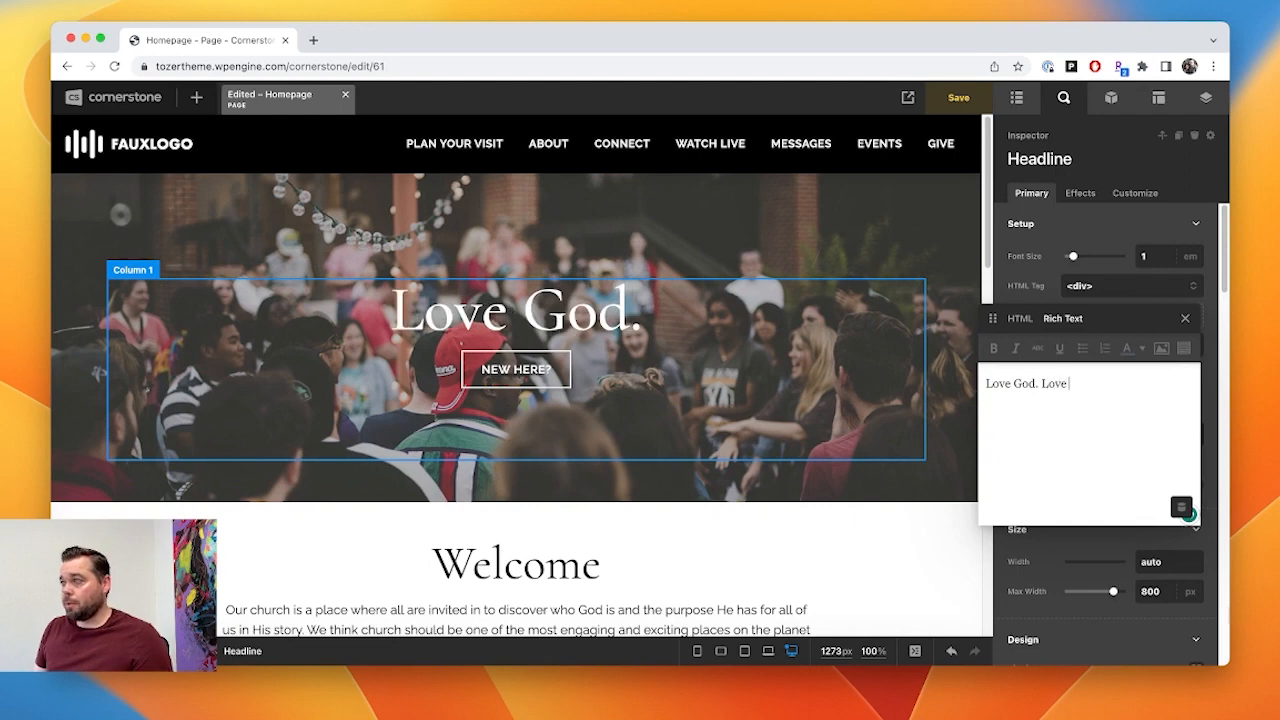
type(" People.")
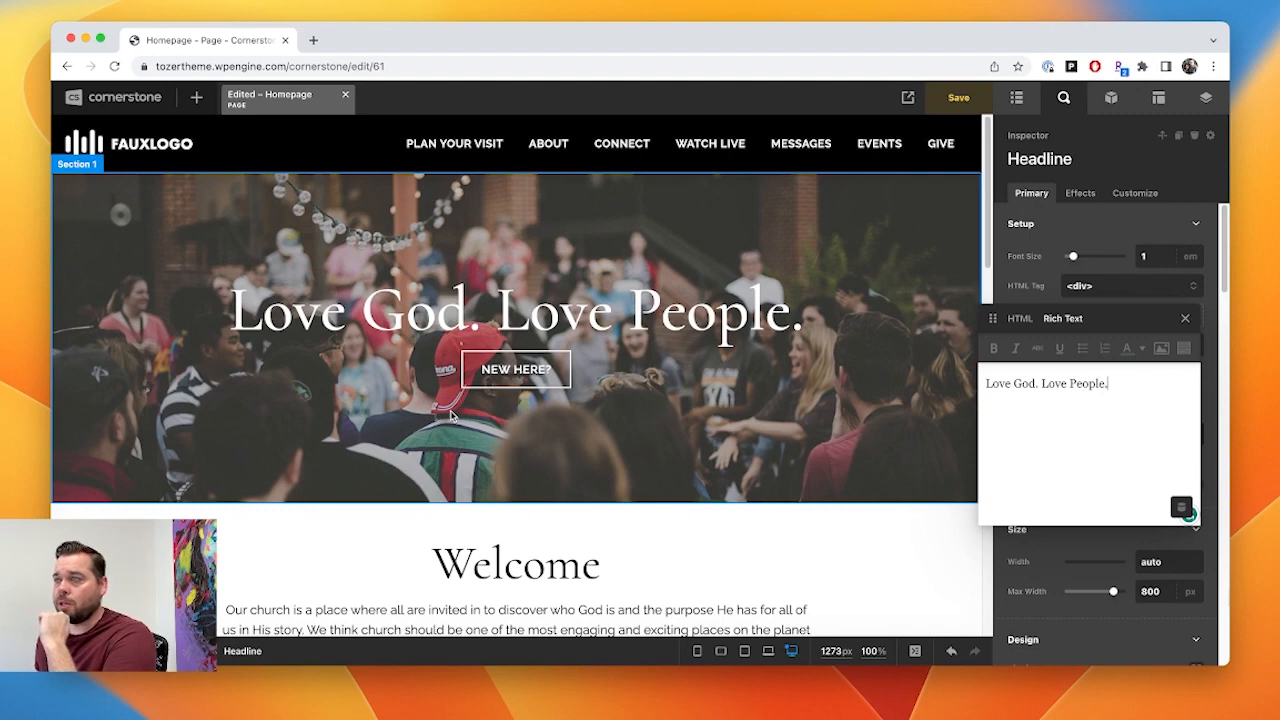
- Replace the hero headline's text with "New Mission Statement" by editing it directly on the page preview
double_click(571, 322)
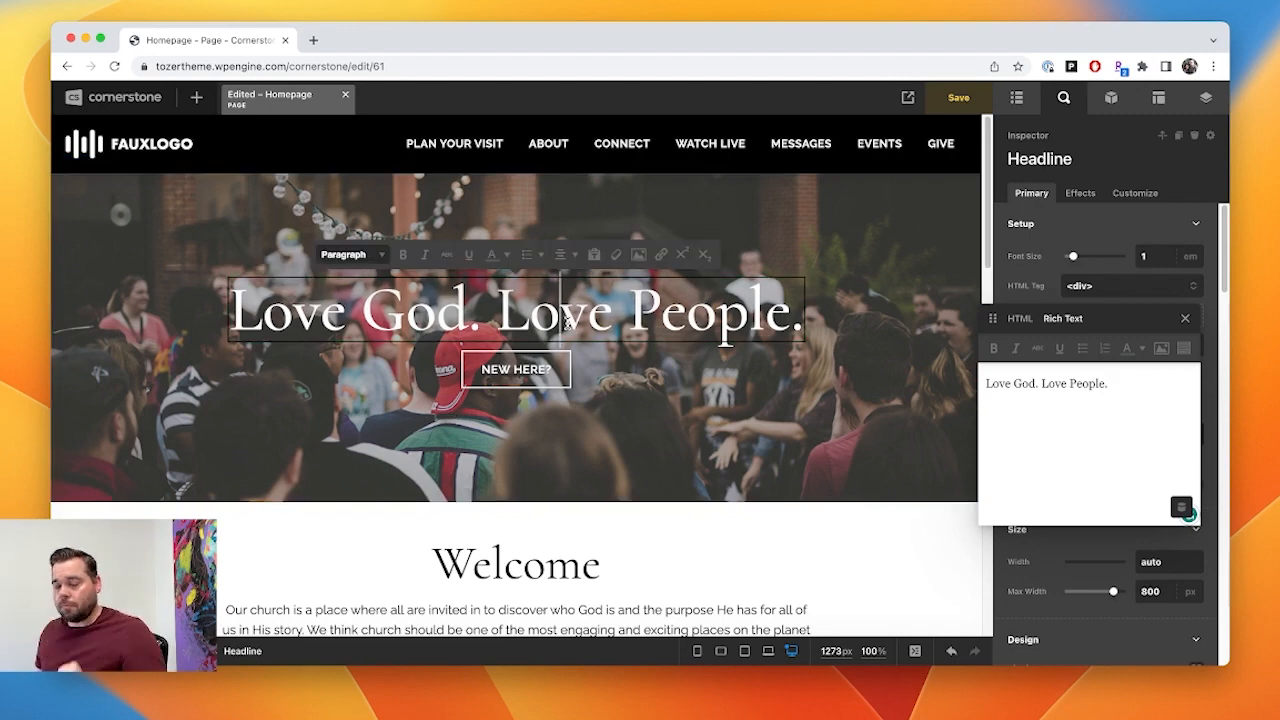
triple_click(566, 322)
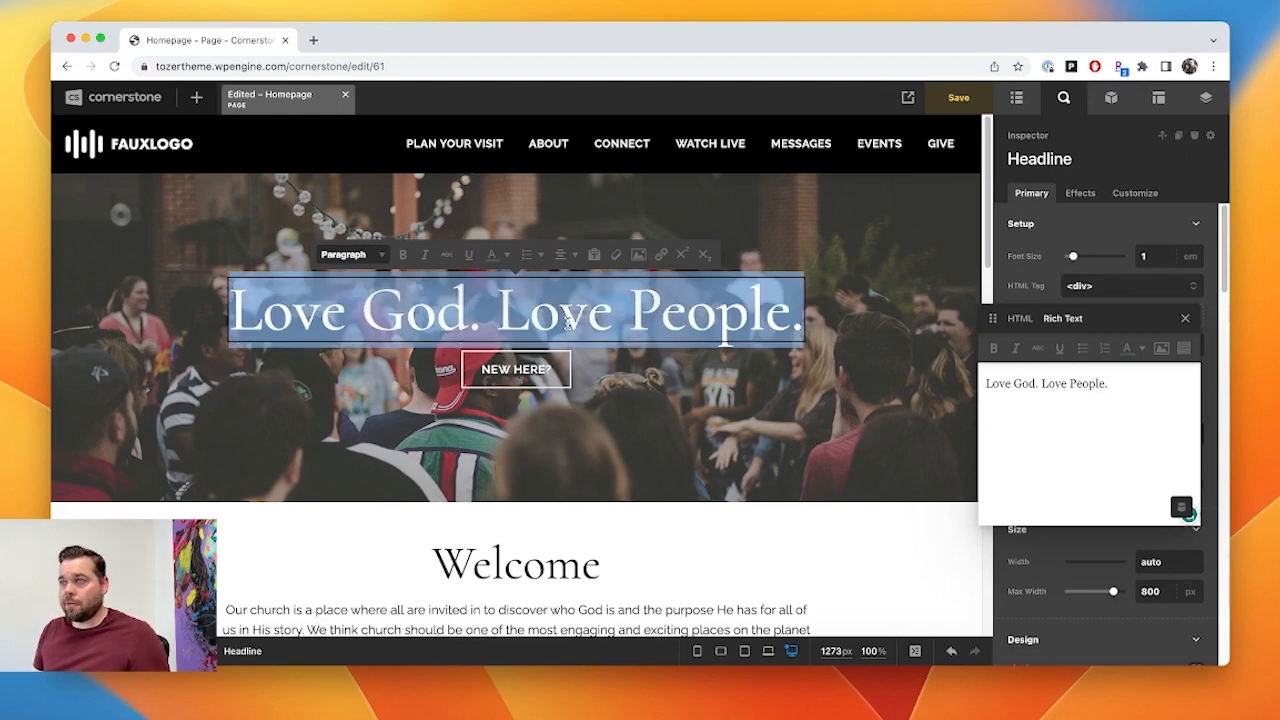
type("New Mission")
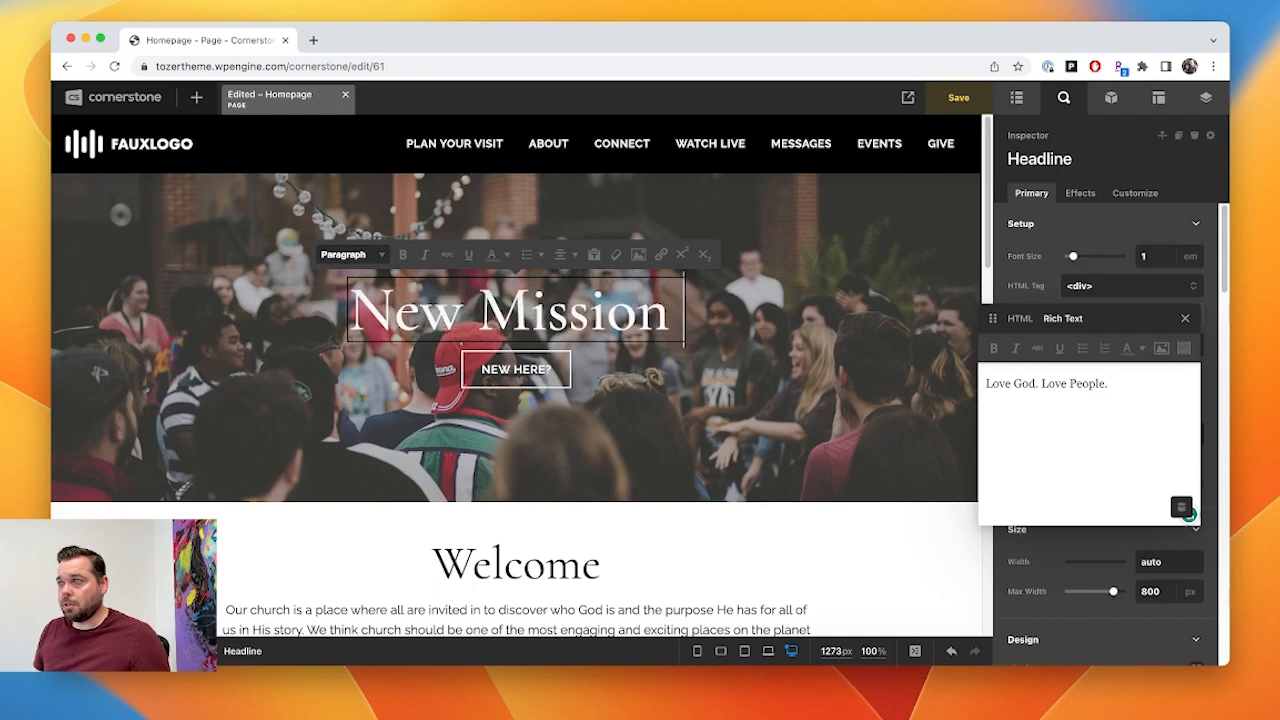
type(" Statement")
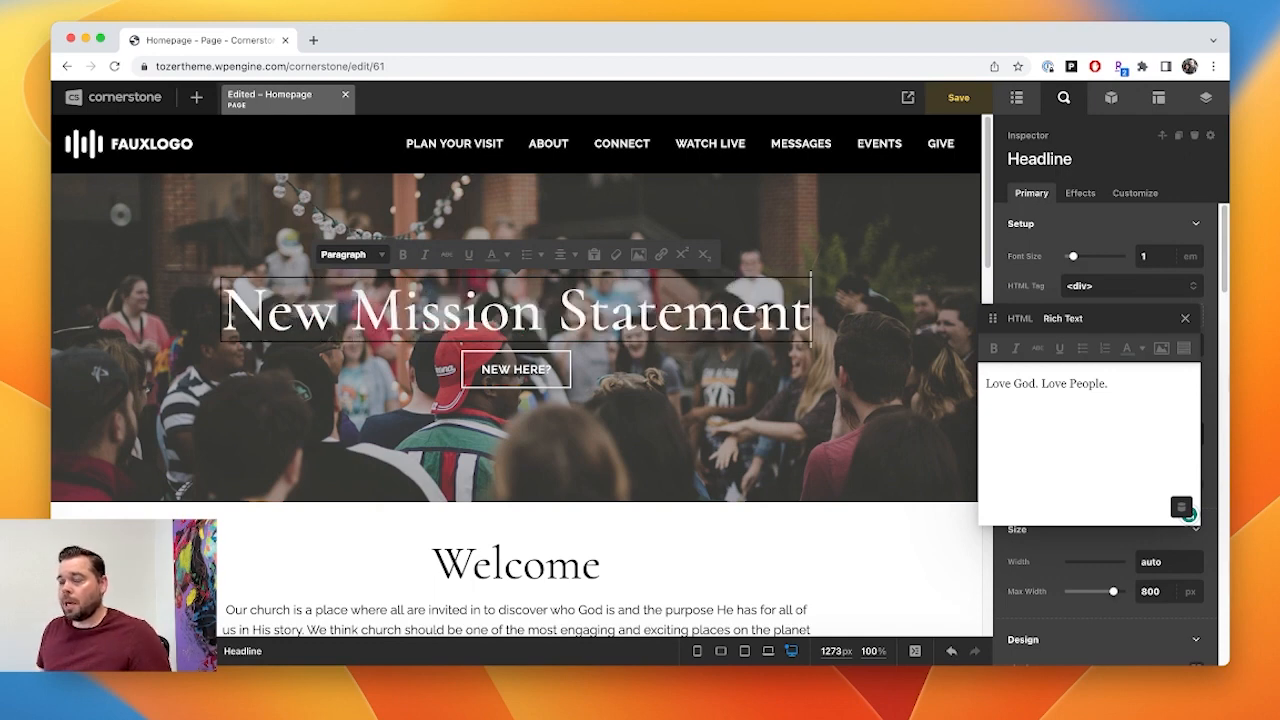
left_click(600, 385)
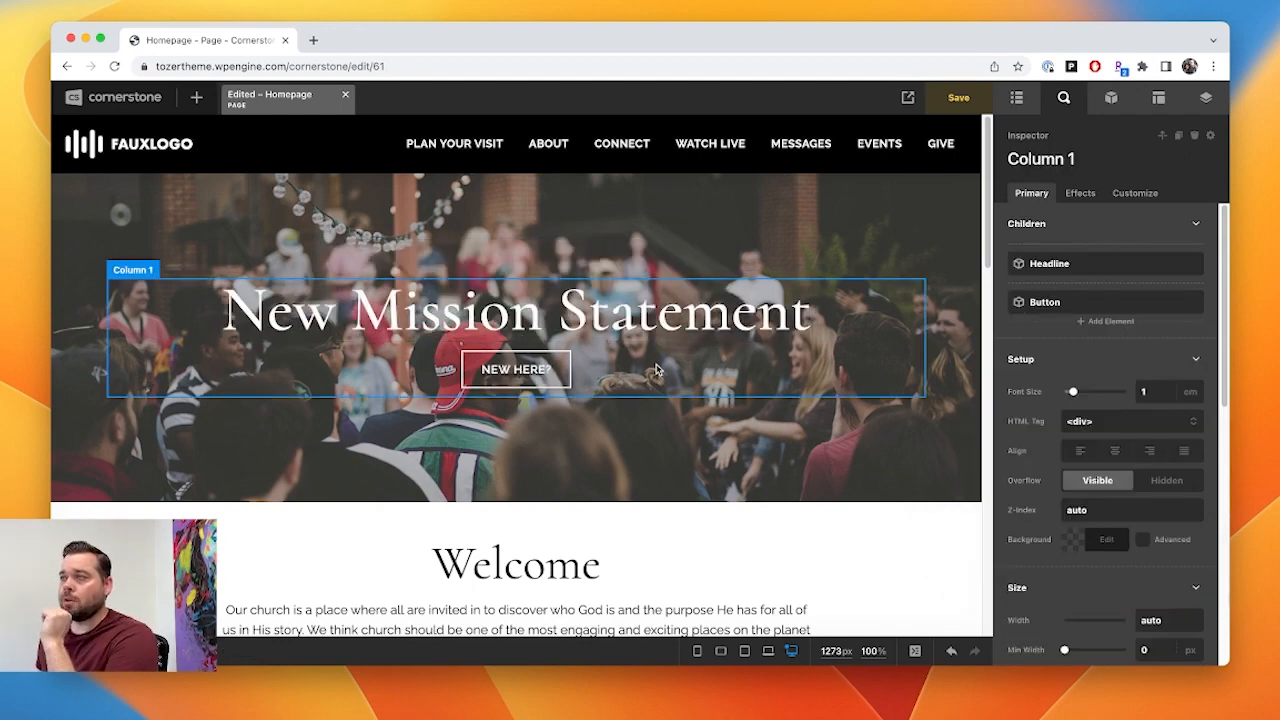
- Compare the two ways of editing the hero headline's text: its content editor and in-place editing on the page
left_click(785, 315)
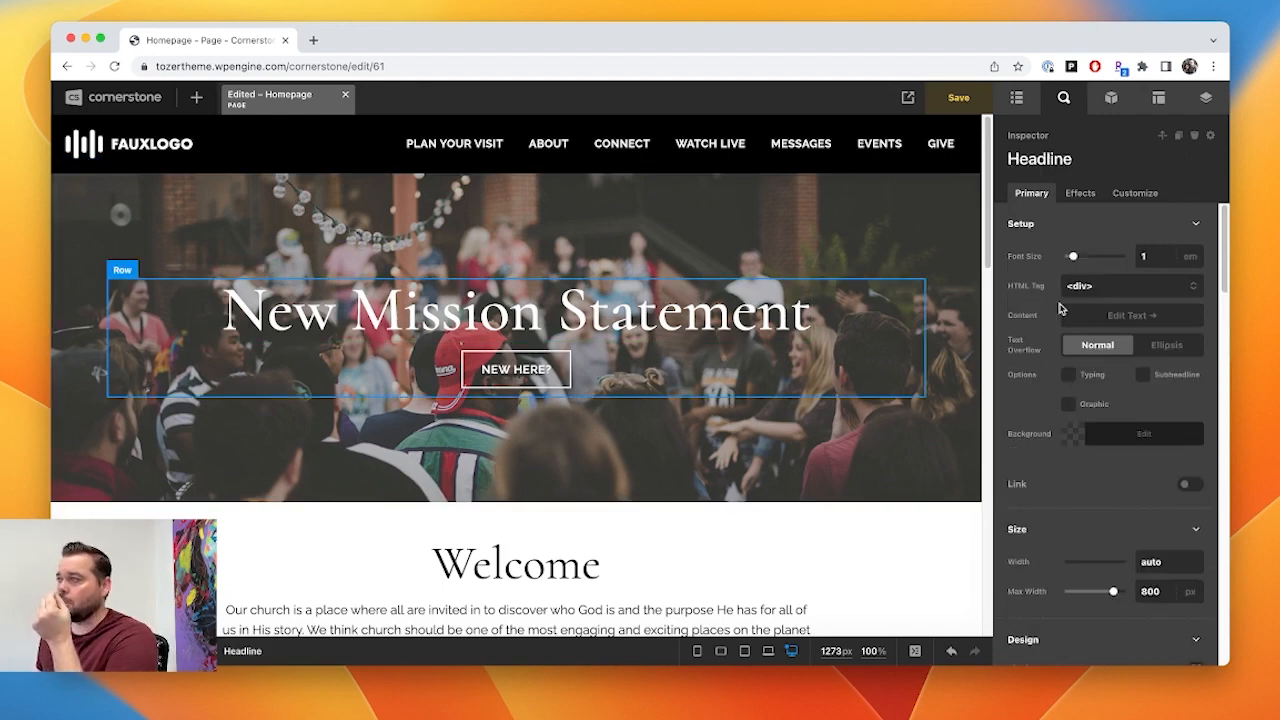
left_click(1095, 318)
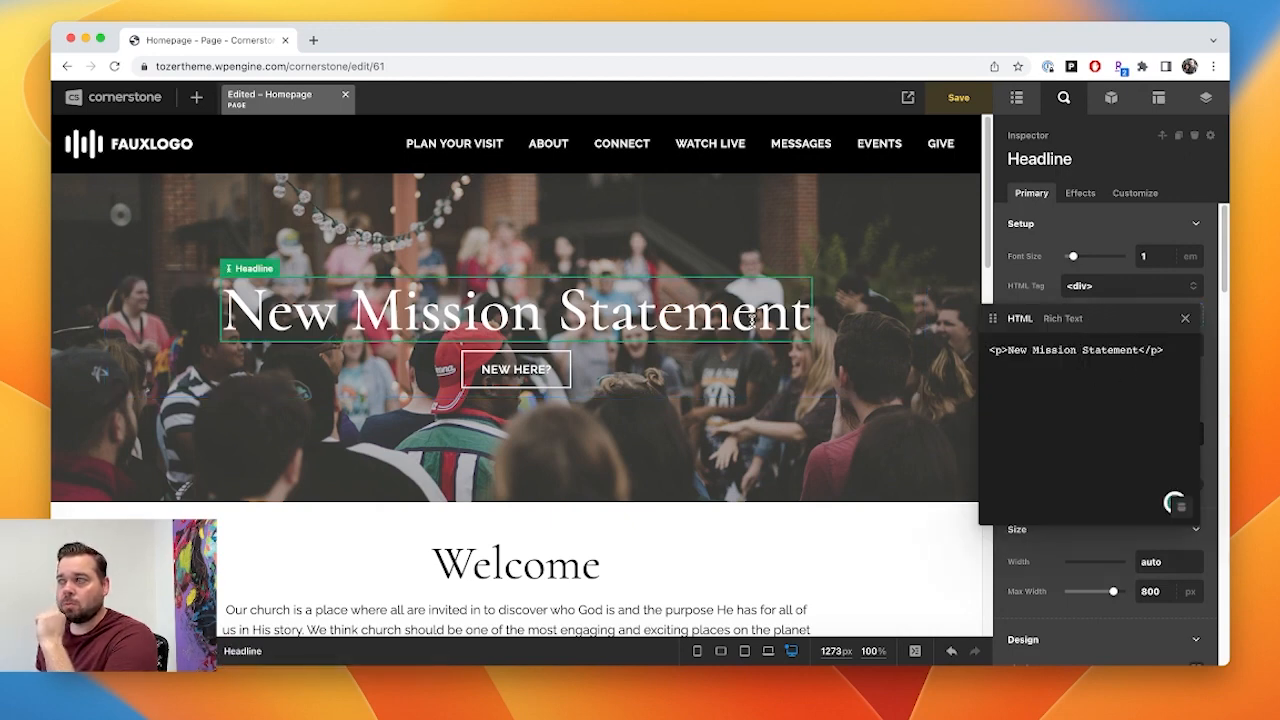
left_click(752, 318)
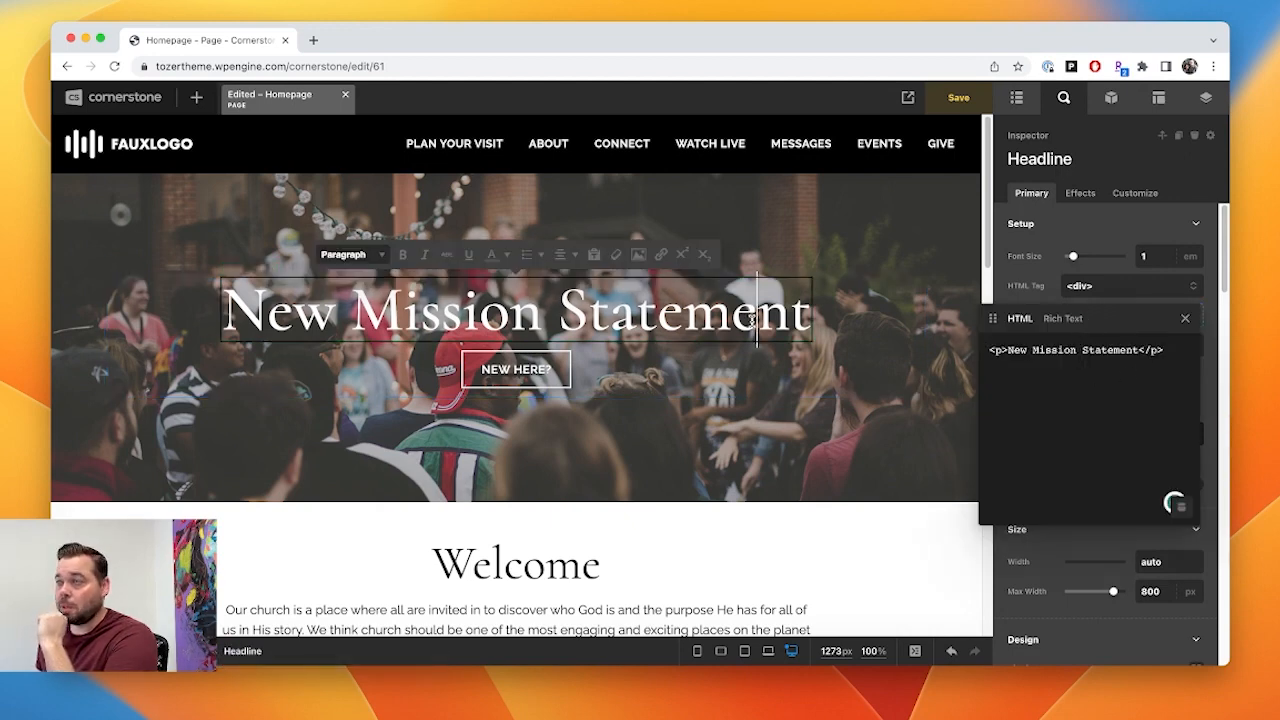
left_click(786, 386)
- Duplicate the hero headline within Column 1 and change the lower copy's text to "Subheadline"
left_click(1016, 97)
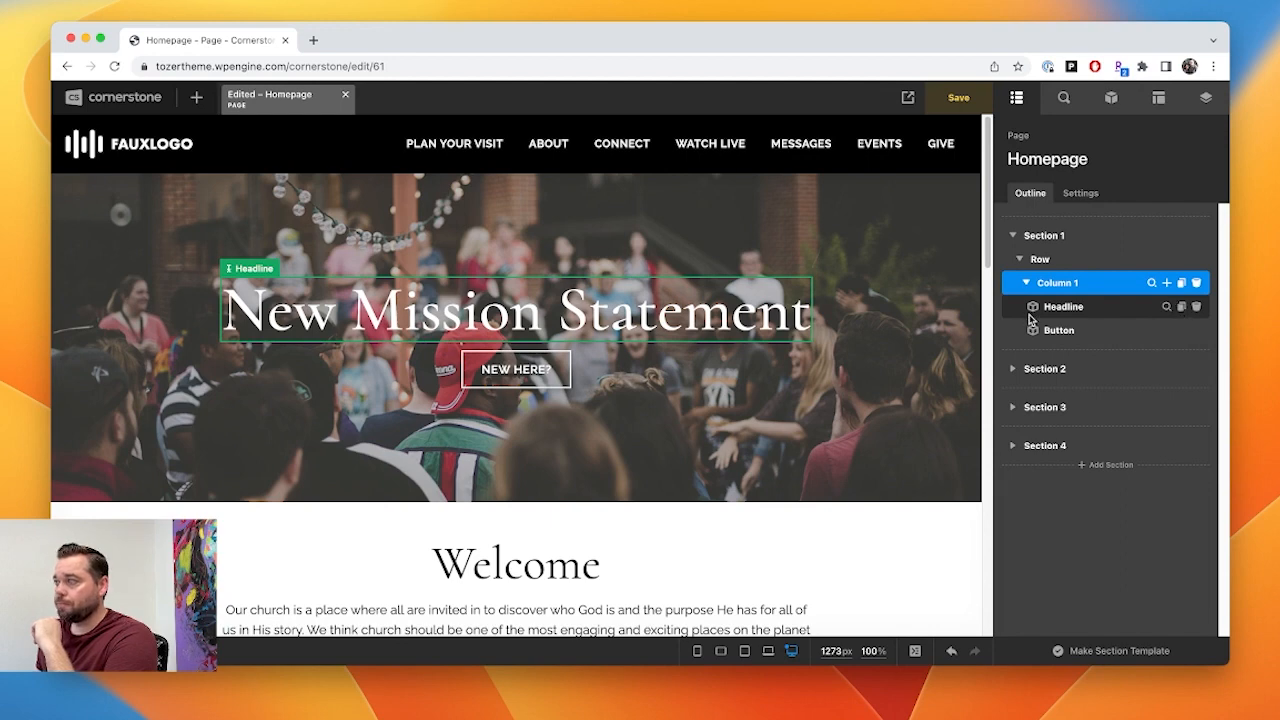
left_click(1182, 308)
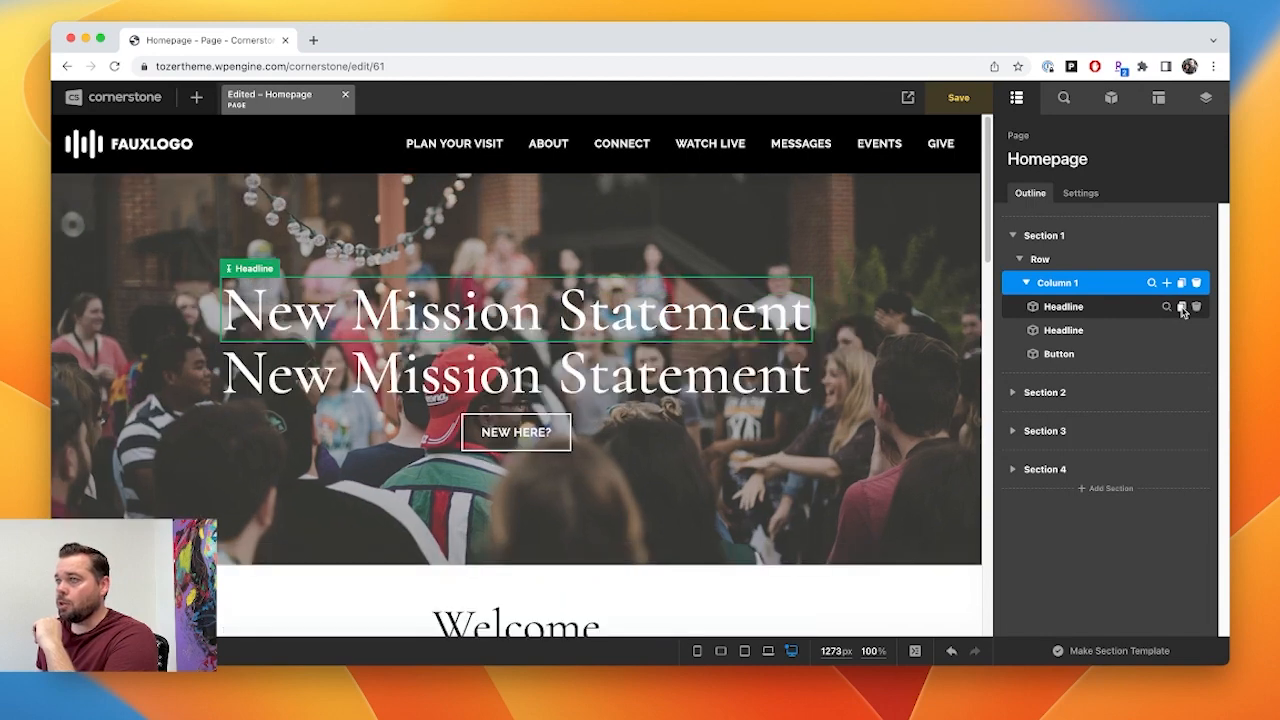
left_click(735, 372)
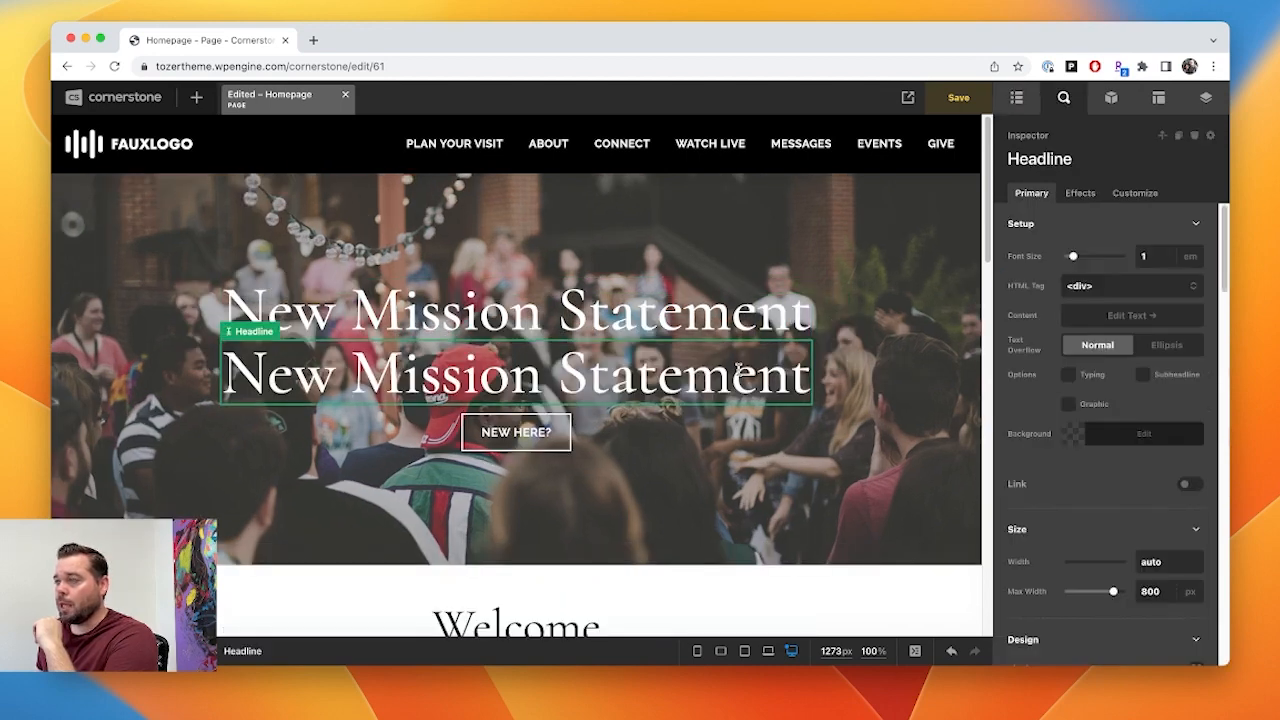
double_click(733, 374)
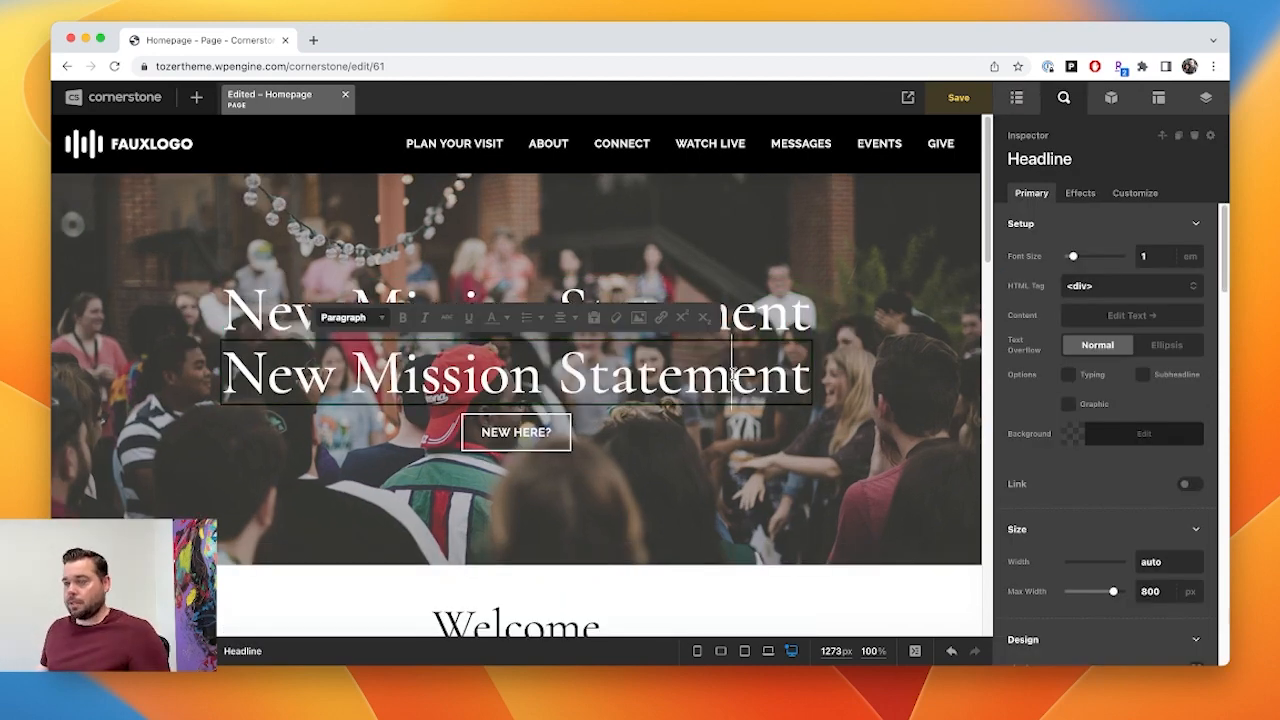
key("super+a")
type("Sub")
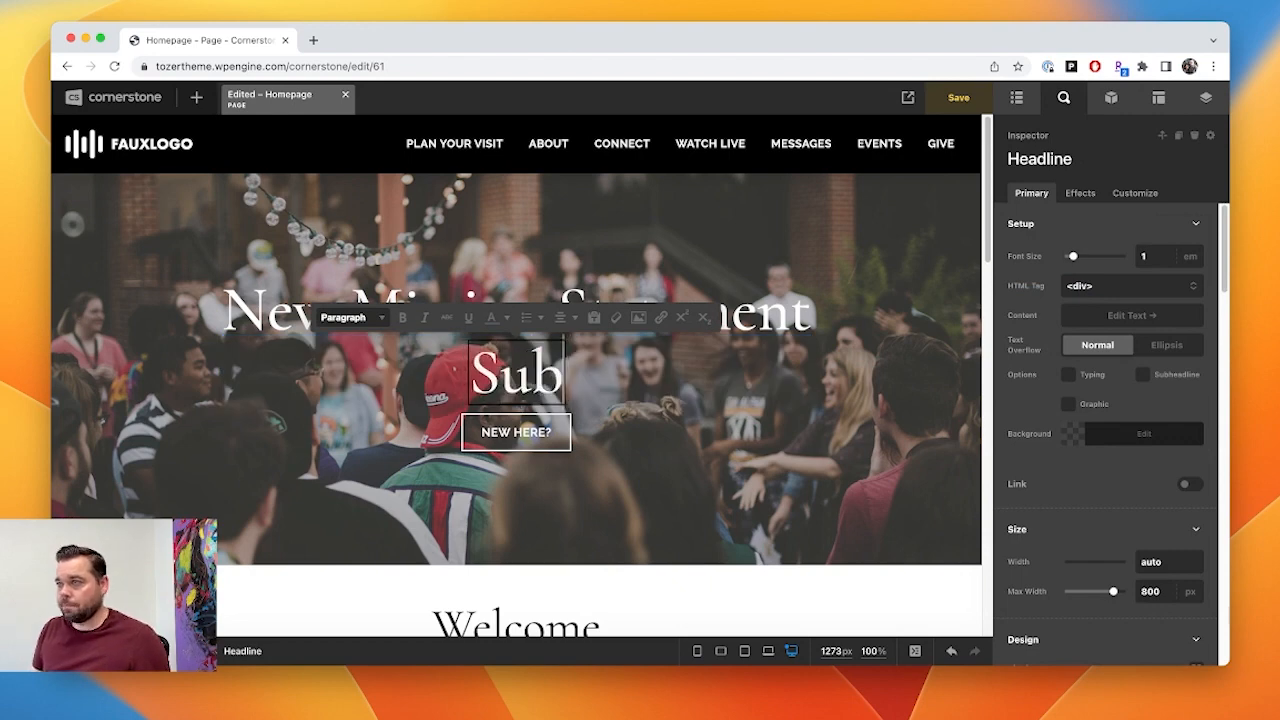
type("headline")
key("Escape")
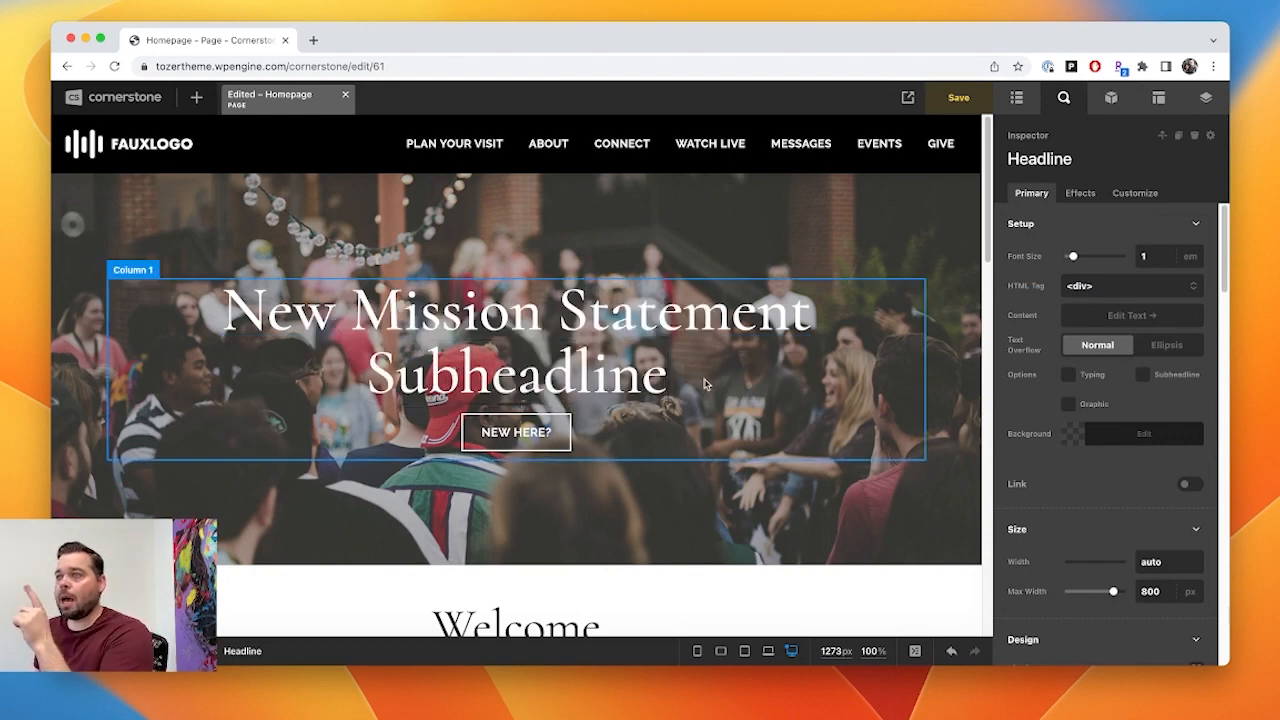
- Reduce the Subheadline text's format size to about 2.55 em and set its font to Body Copy
left_click(631, 390)
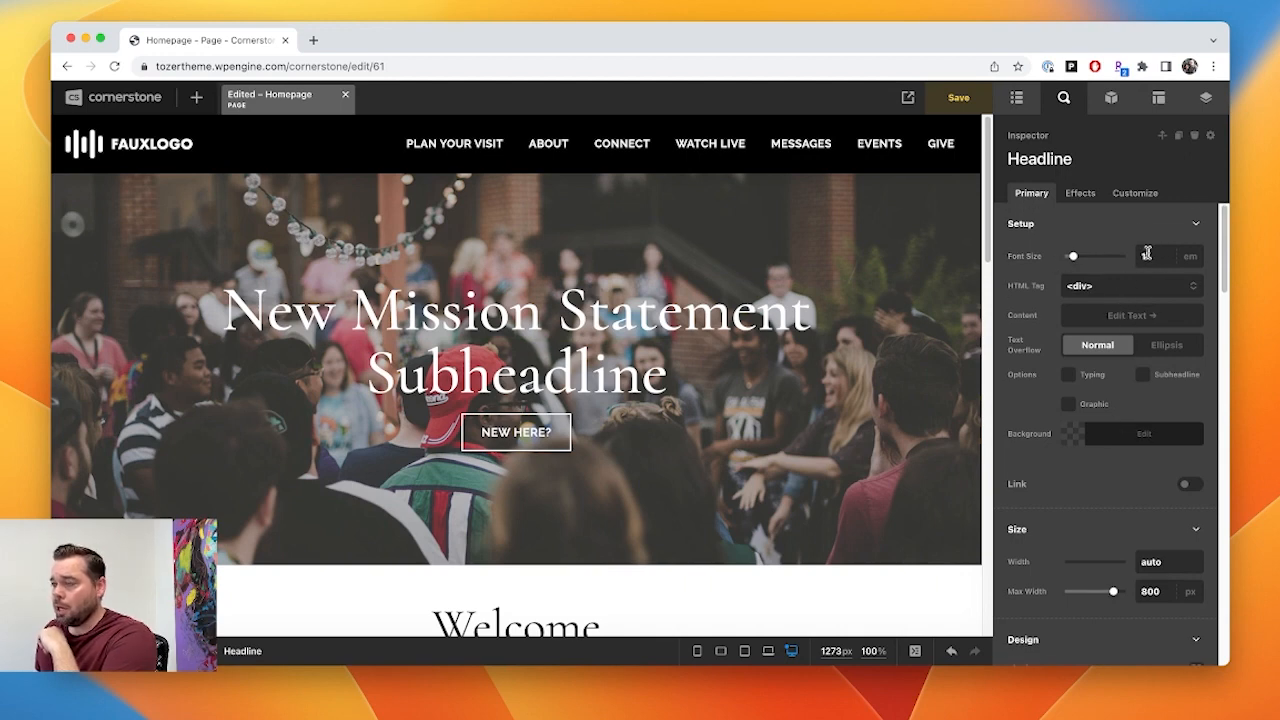
scroll(1114, 440, "down", 10)
scroll(1114, 462, "down", 15)
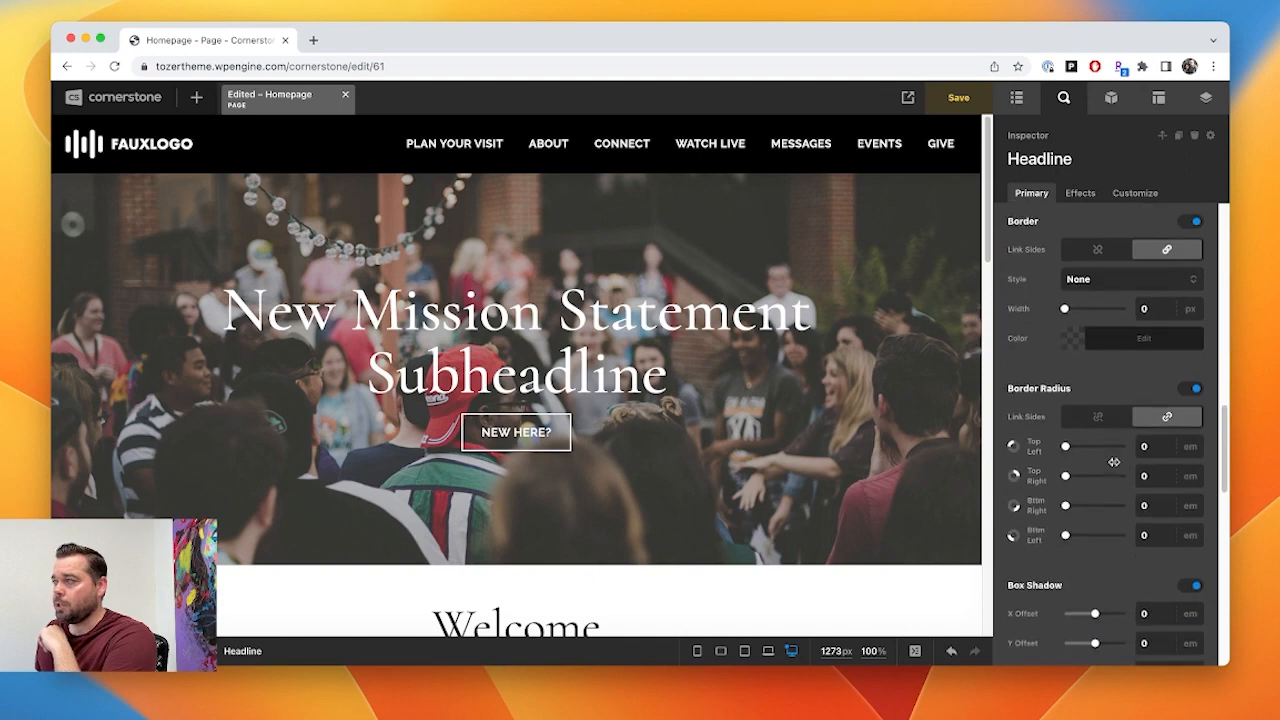
scroll(1114, 462, "down", 2)
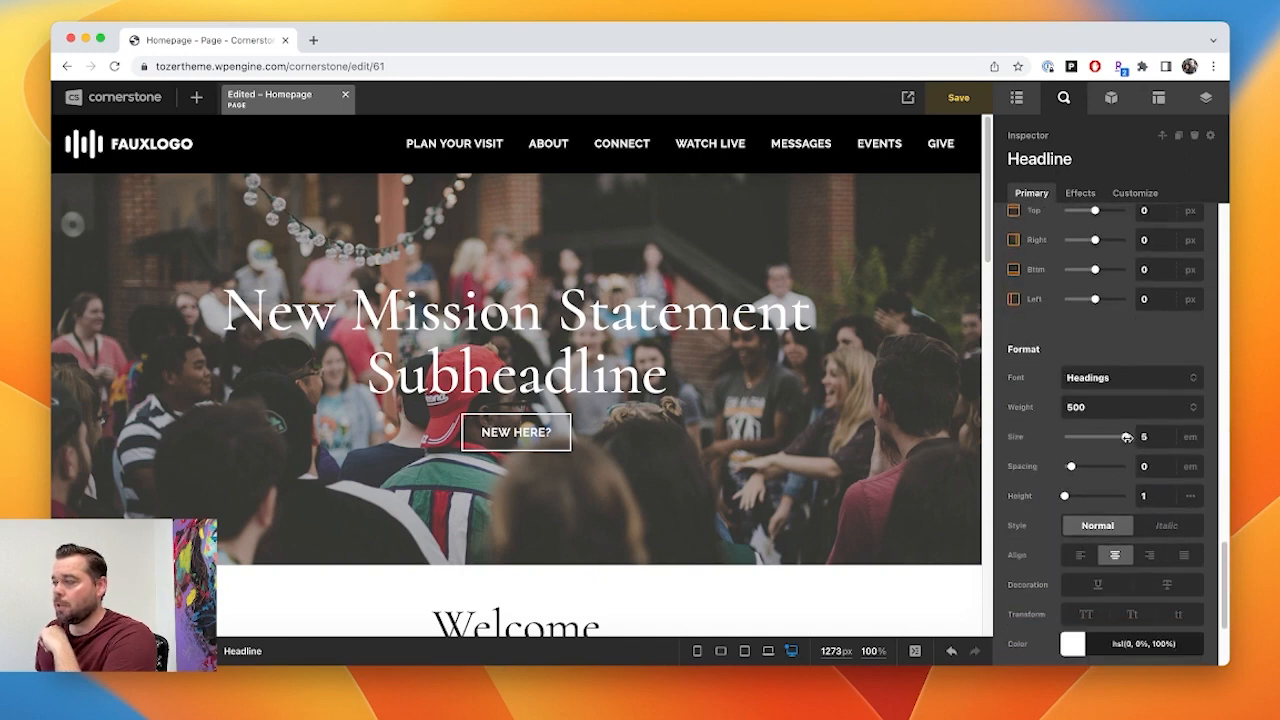
left_click_drag(1127, 437, 1100, 437)
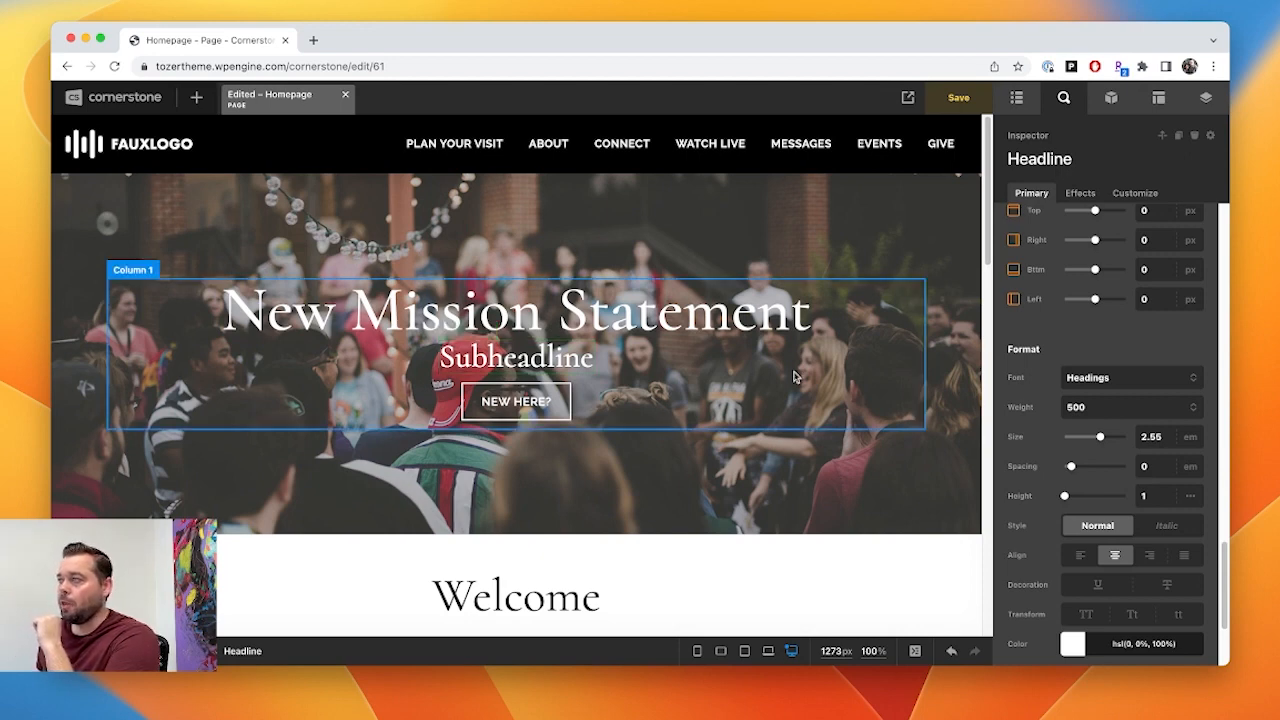
left_click(1120, 379)
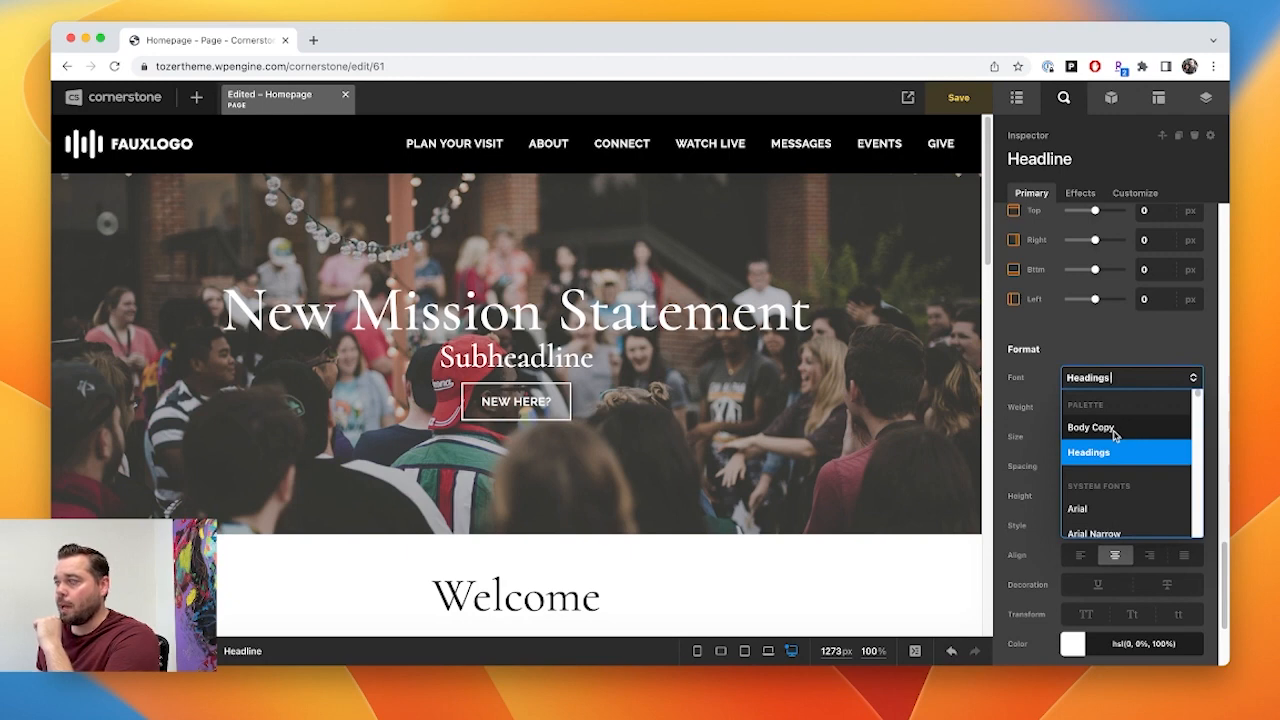
scroll(1115, 433, "down", 10)
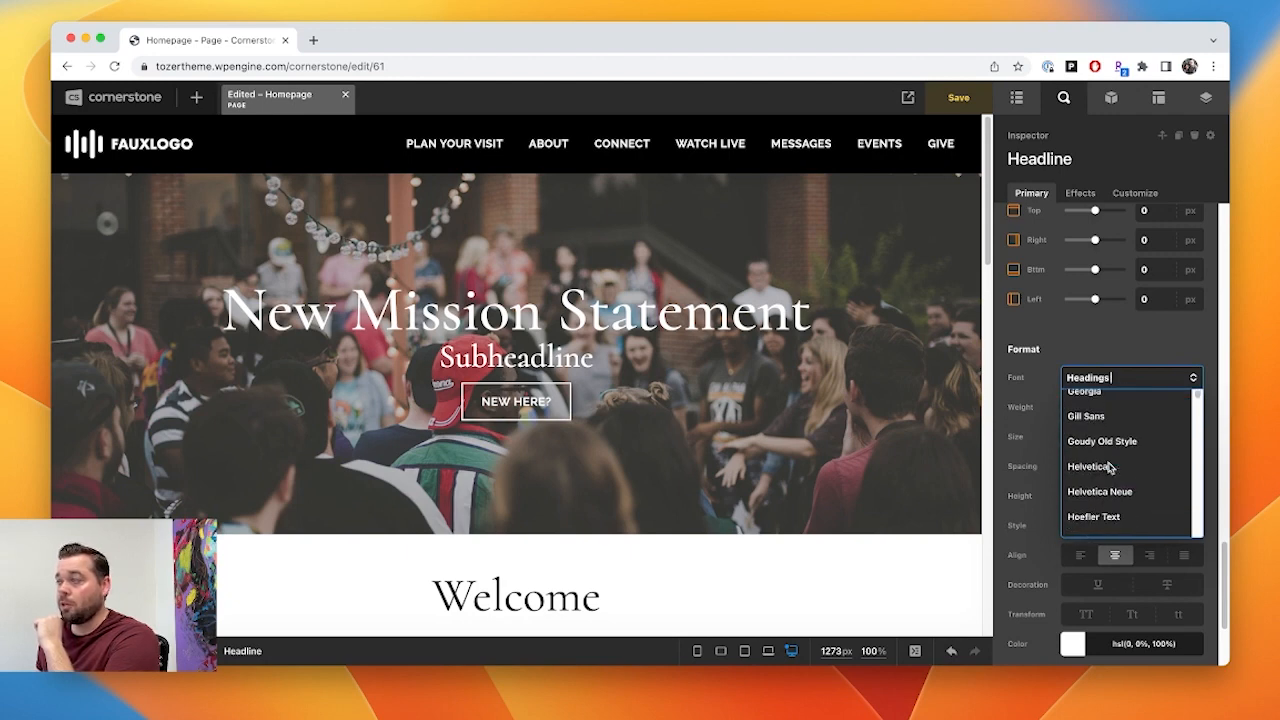
scroll(1108, 467, "up", 10)
left_click(1103, 427)
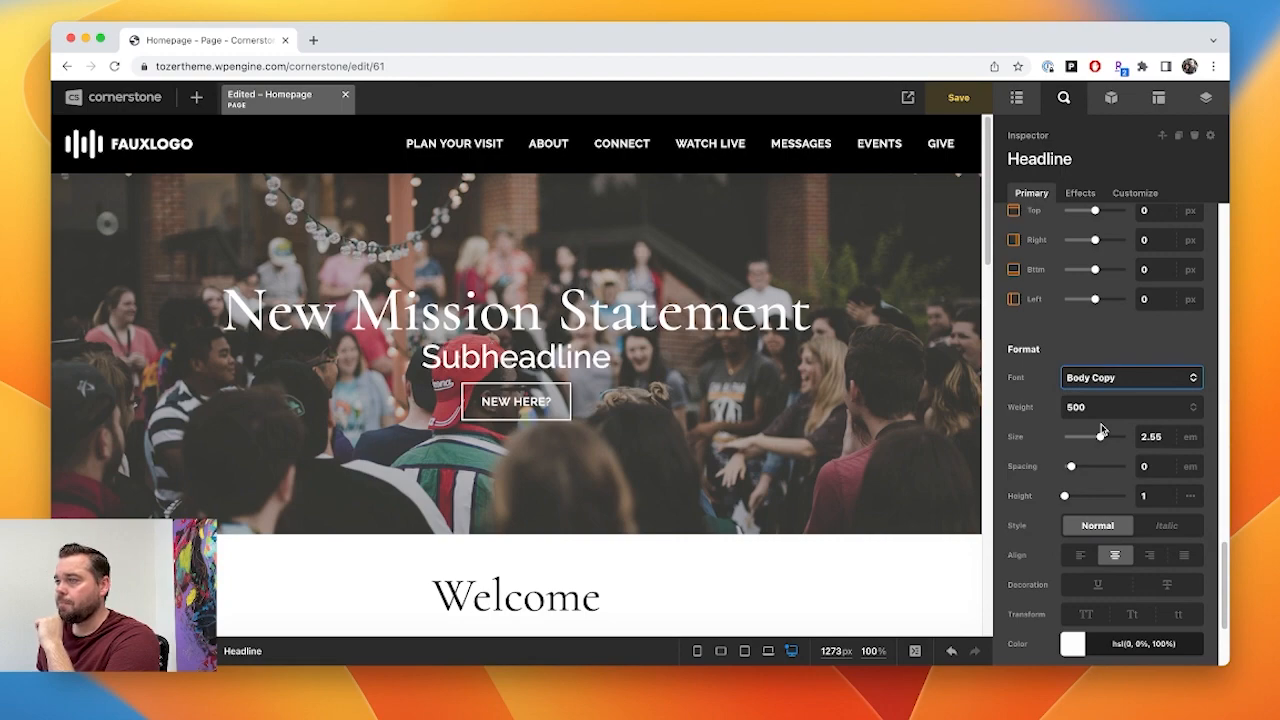
- Compare the subheadline's font with the heading and body text in the Welcome section, keeping Body Copy selected
scroll(520, 470, "down", 5)
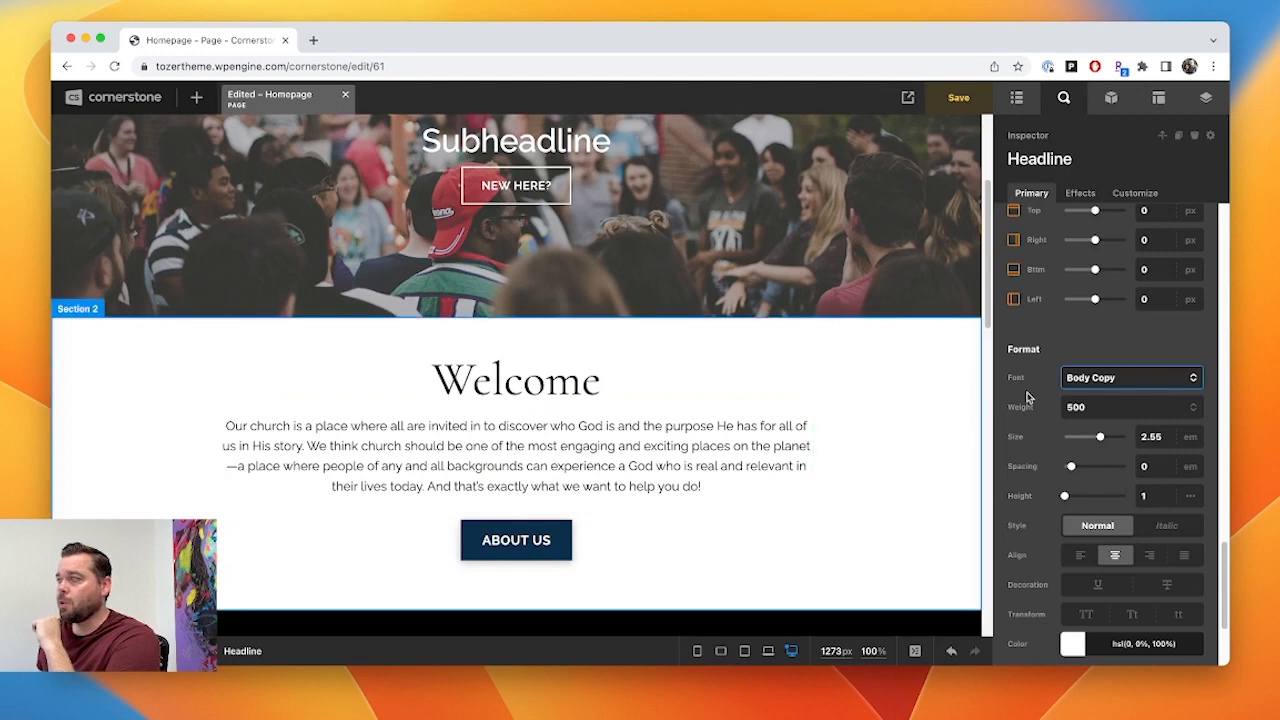
left_click(1082, 384)
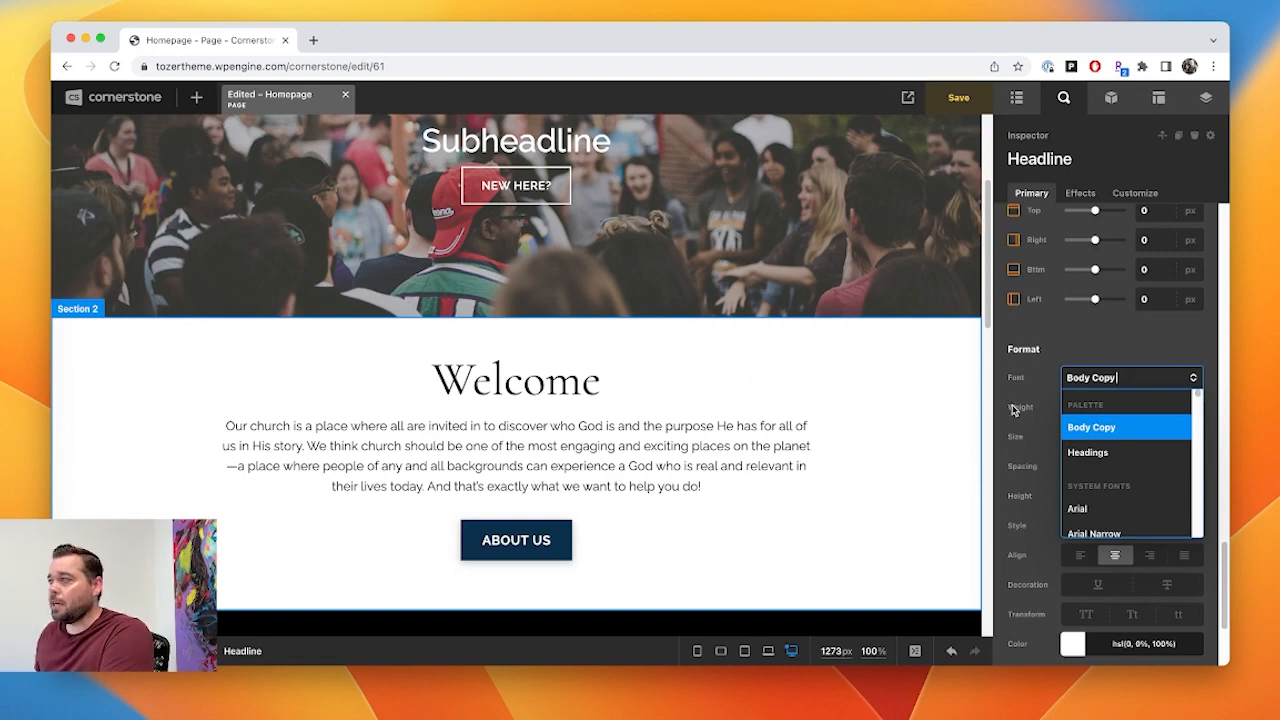
left_click(1078, 434)
scroll(733, 342, "up", 2)
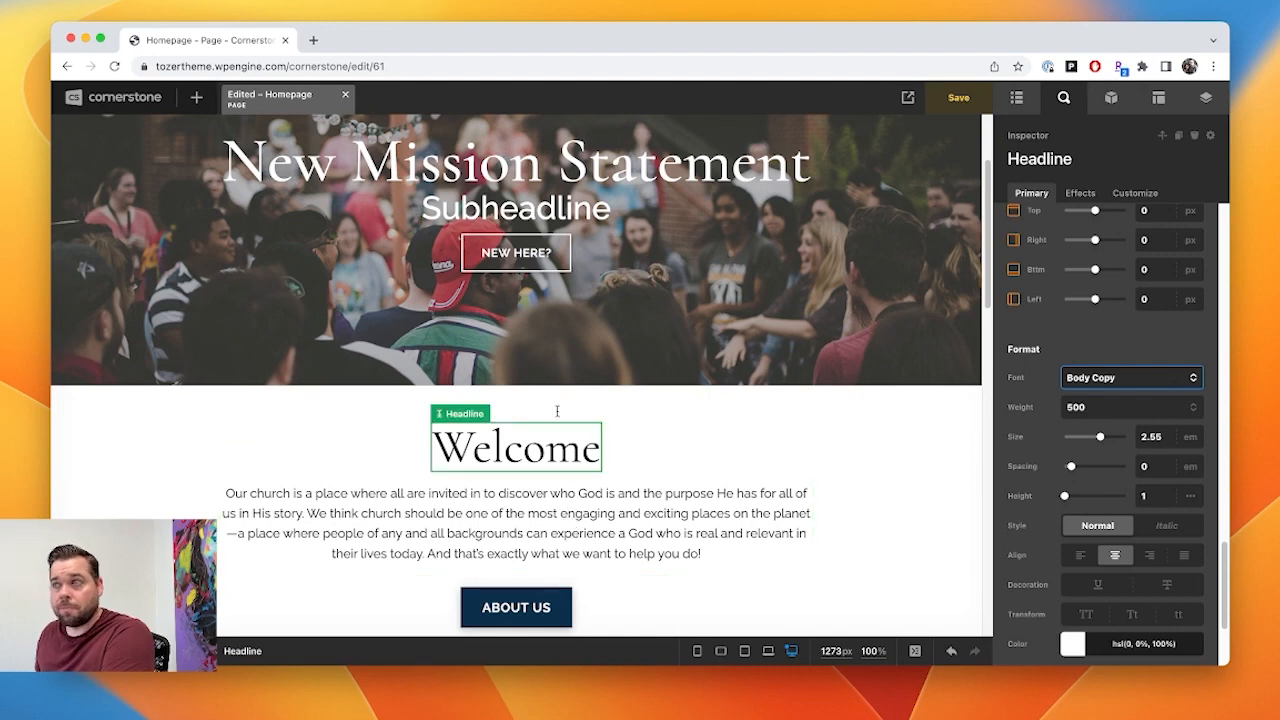
scroll(510, 430, "up", 1)
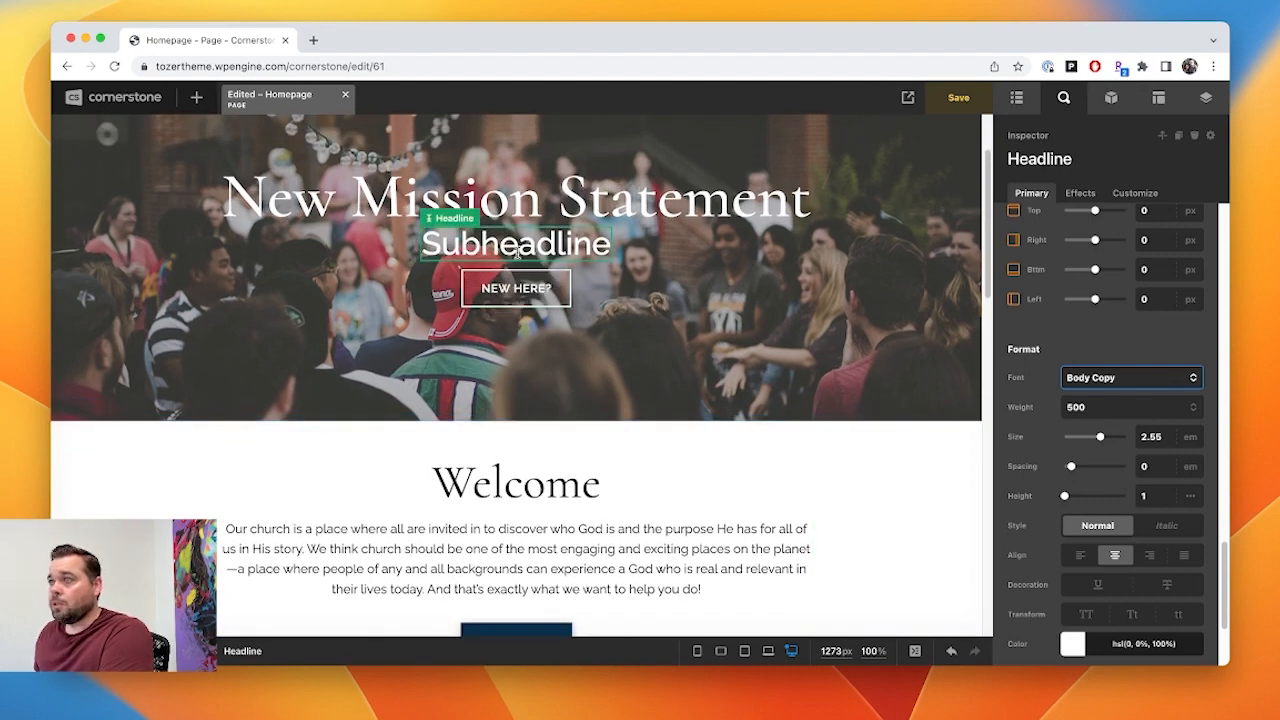
- Transform the subheadline to uppercase and set its letter spacing to 0.2 em
scroll(1075, 480, "down", 1)
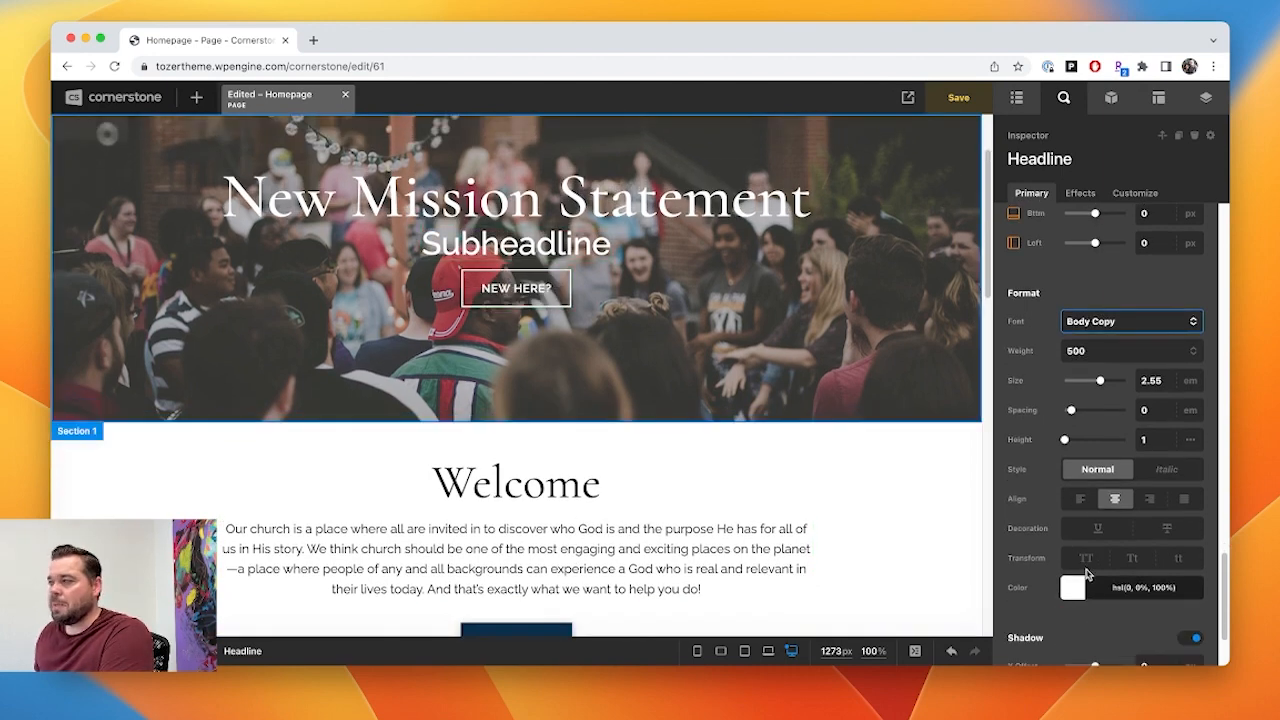
left_click(1086, 560)
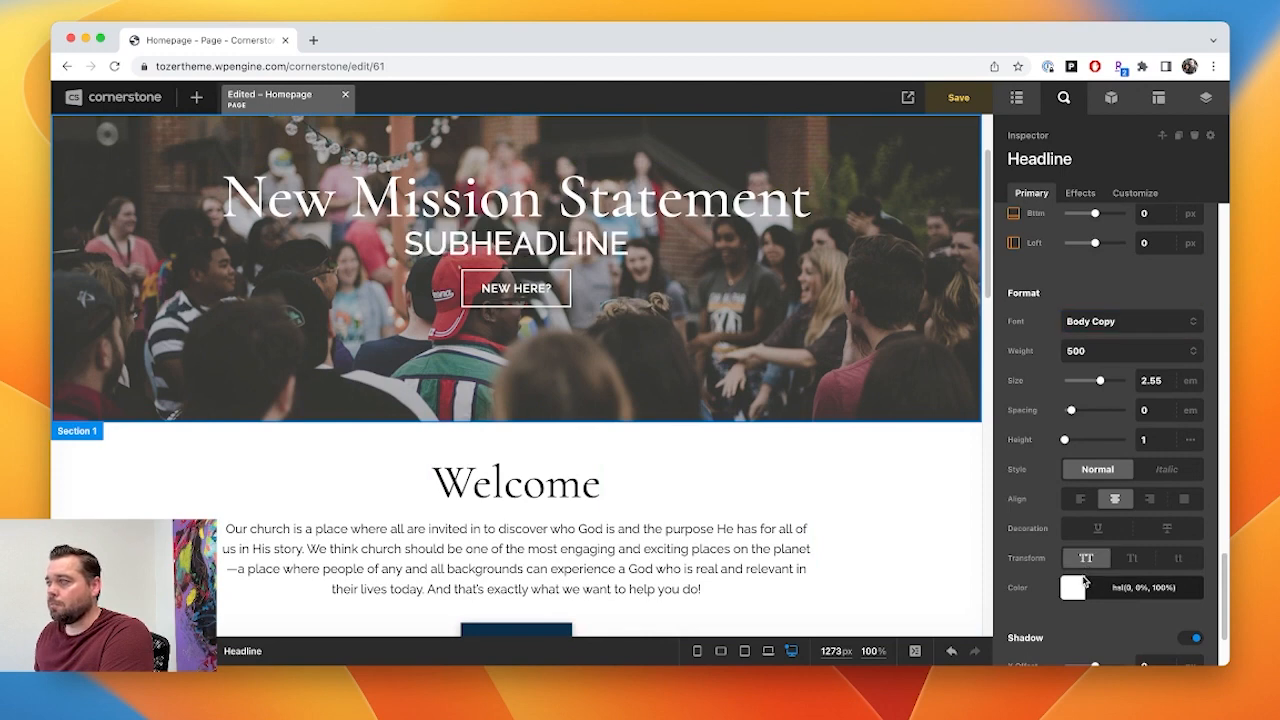
left_click(1157, 411)
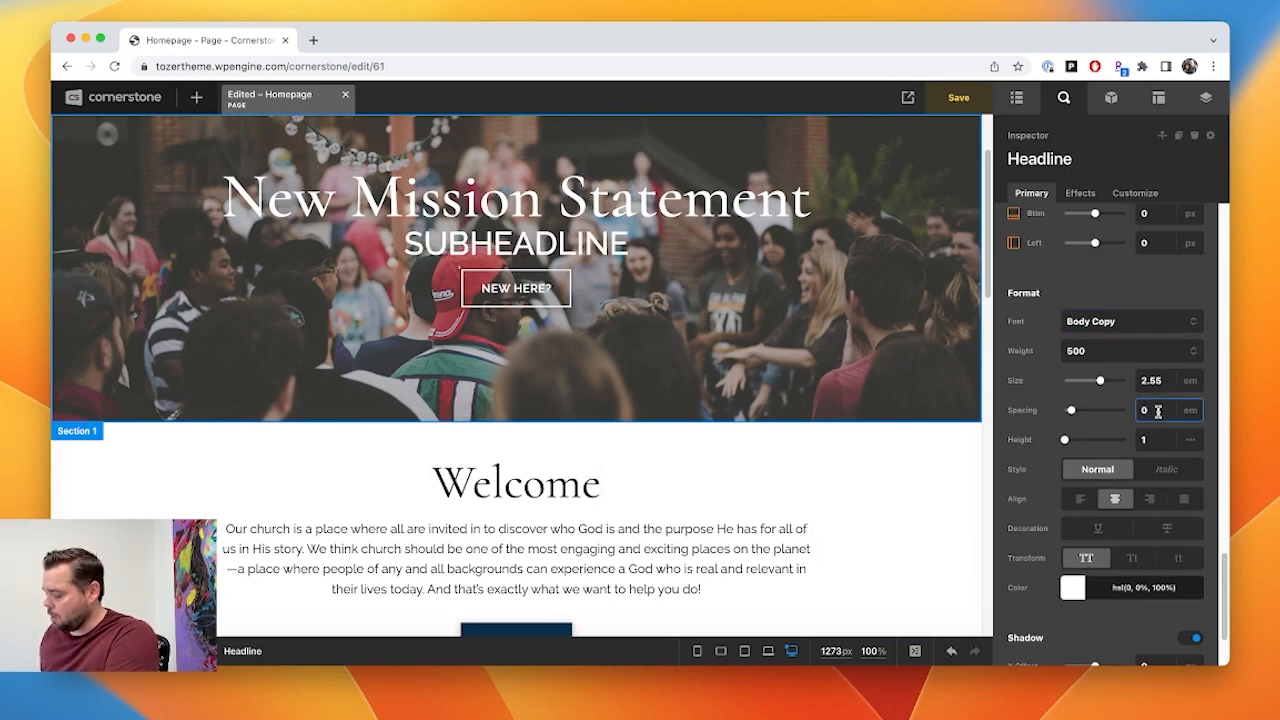
type(".2")
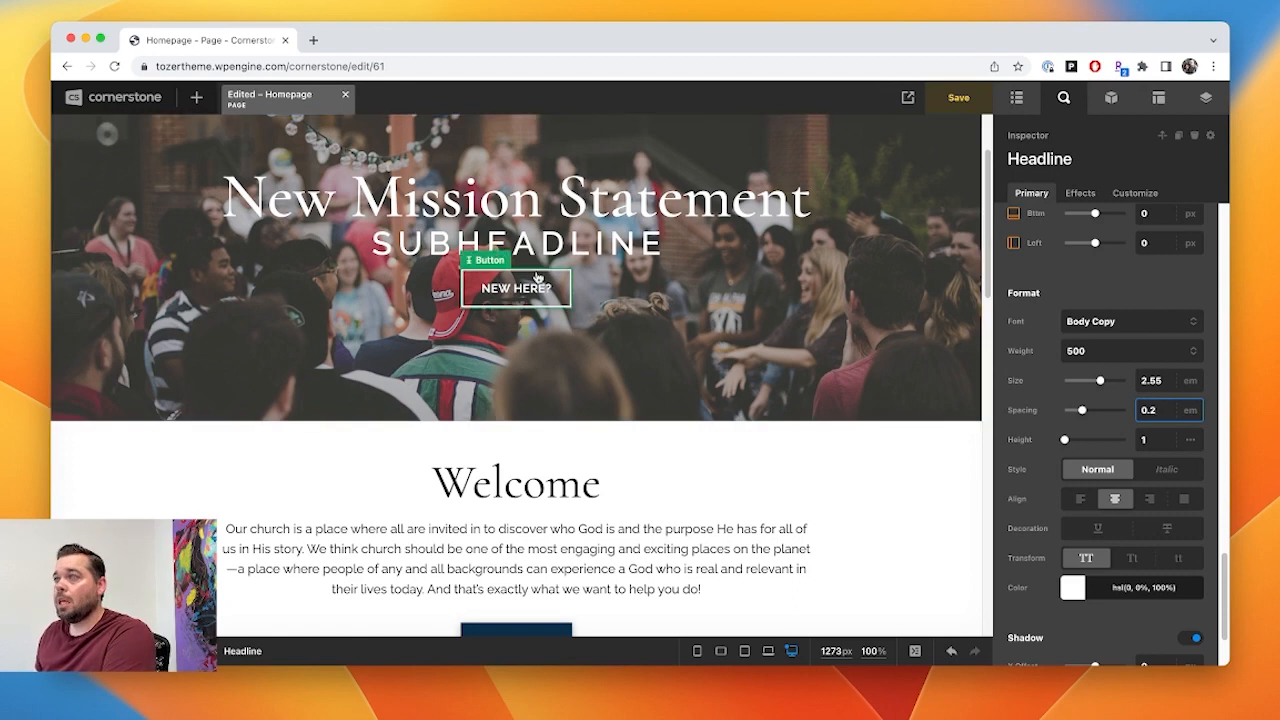
- Set the subheadline's format size to 1.65 em and review it in the hero section
left_click_drag(1165, 386, 1130, 390)
type("1.65")
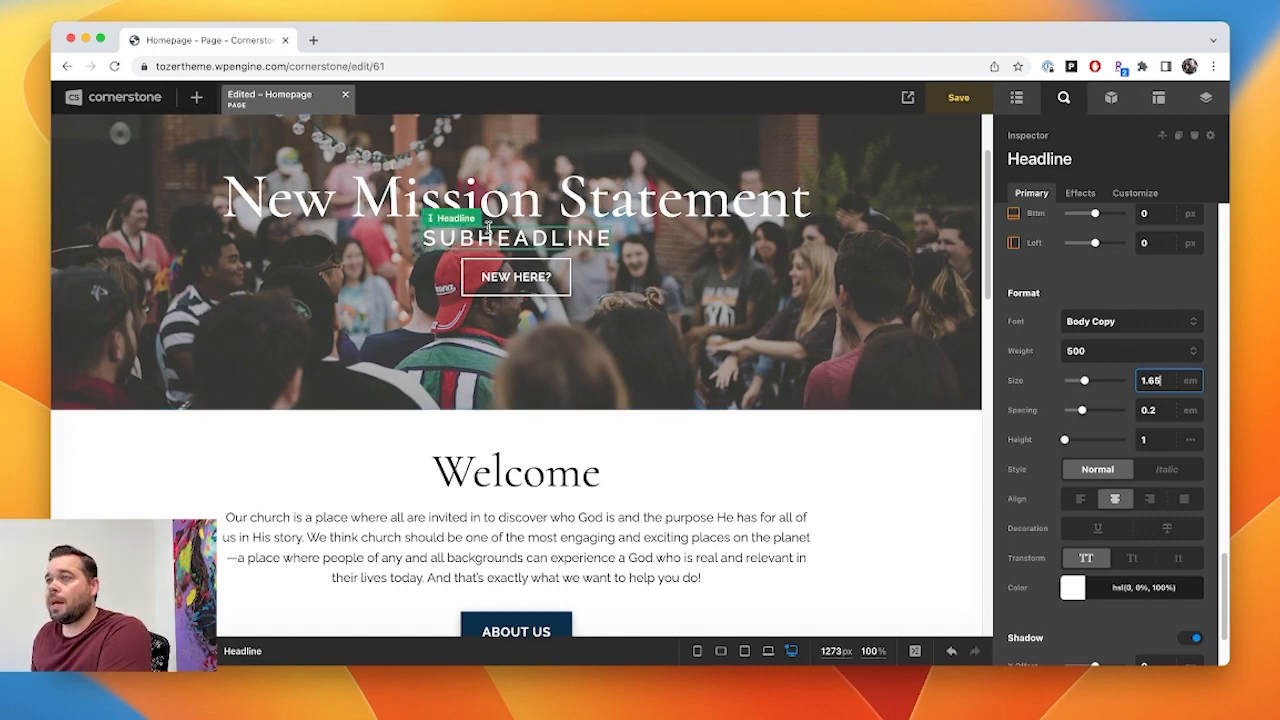
scroll(489, 230, "up", 3)
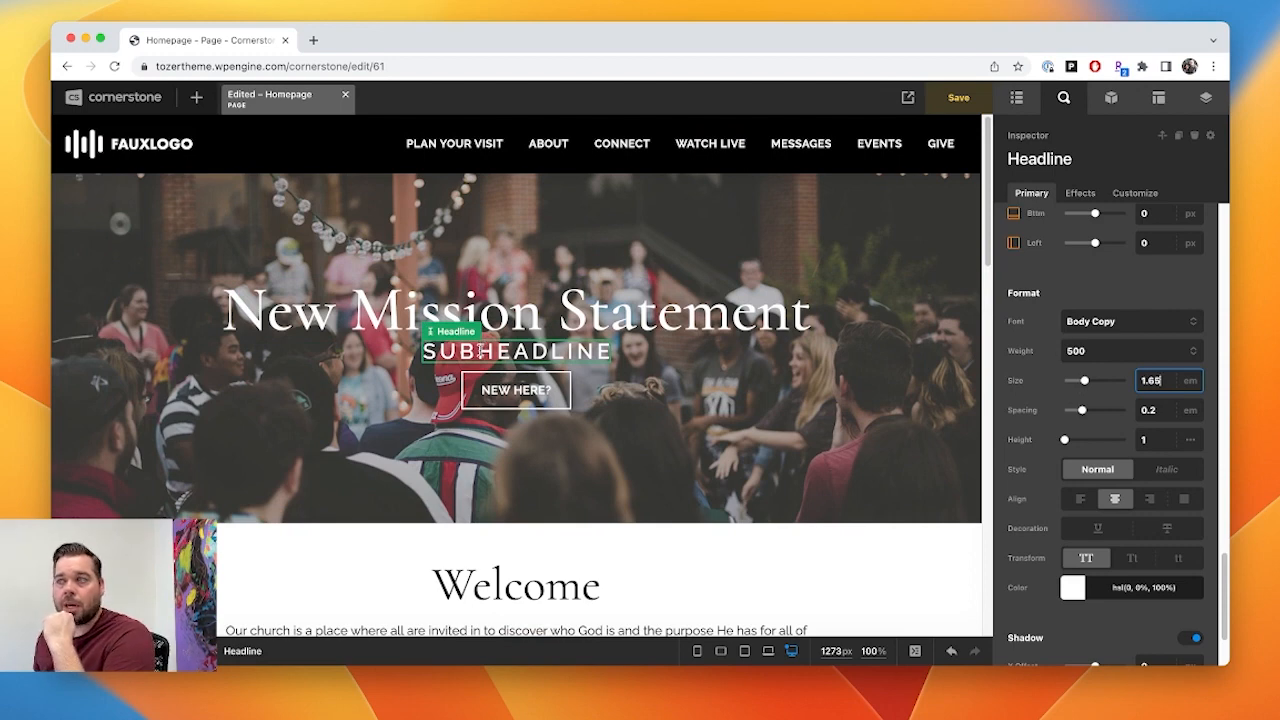
- Replace the last sentence of the Welcome section's paragraph with "I can now type something new!"
scroll(490, 380, "down", 2)
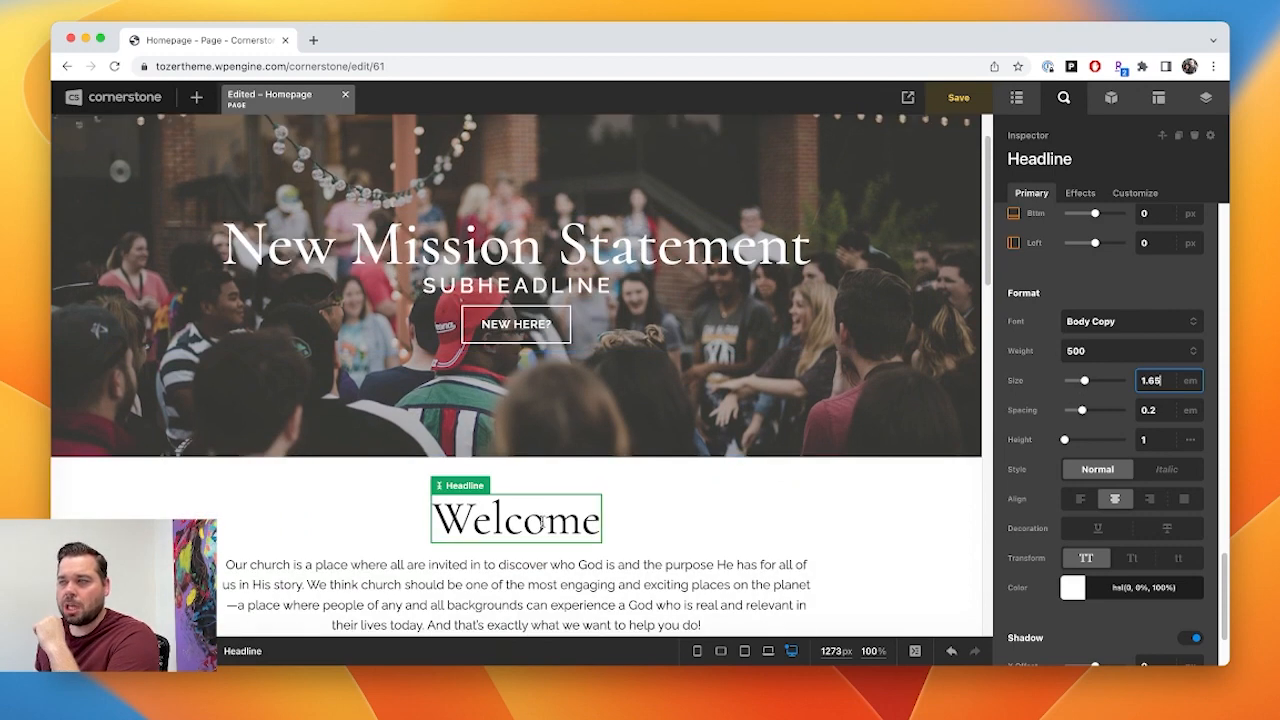
scroll(541, 519, "down", 2)
scroll(445, 488, "down", 1)
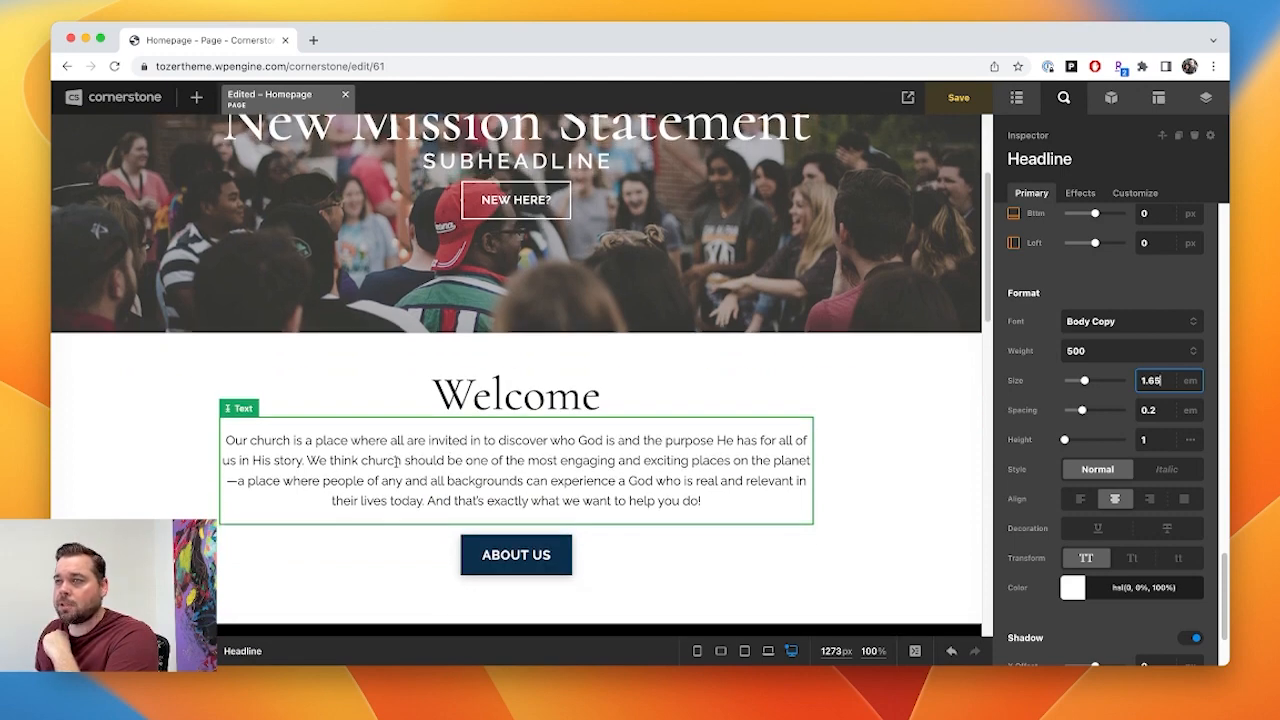
scroll(412, 455, "down", 6)
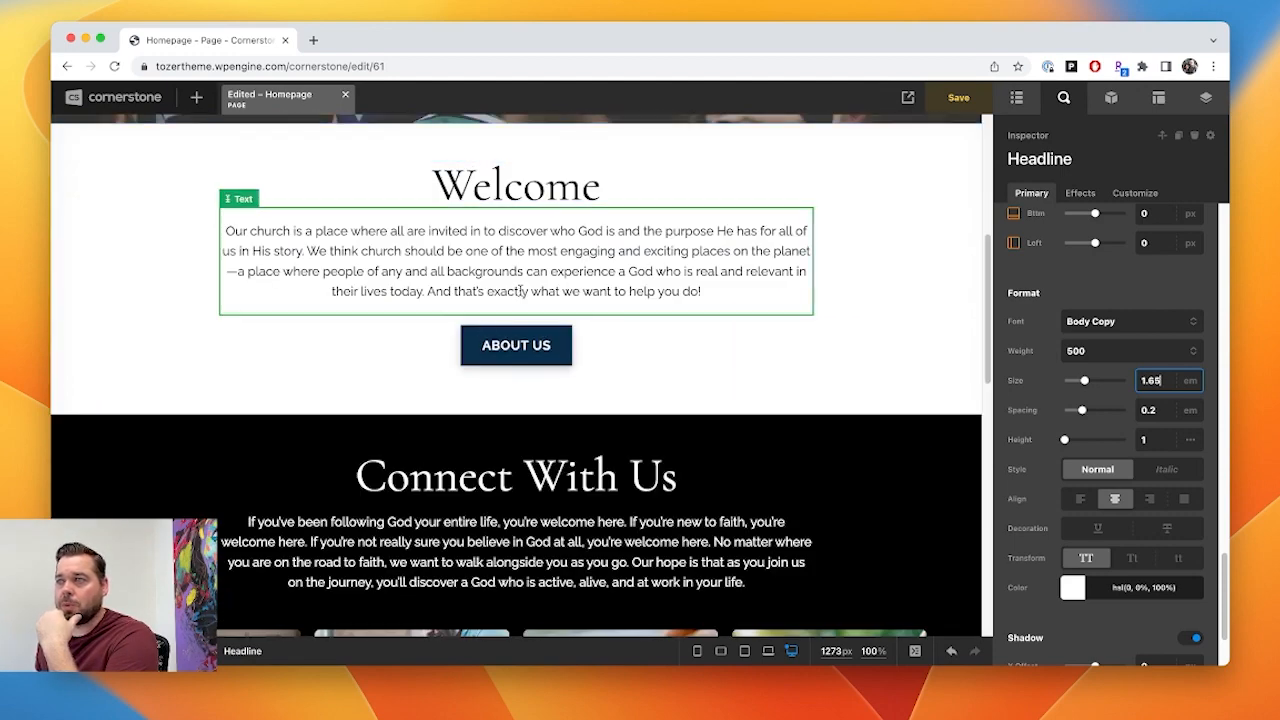
left_click(472, 273)
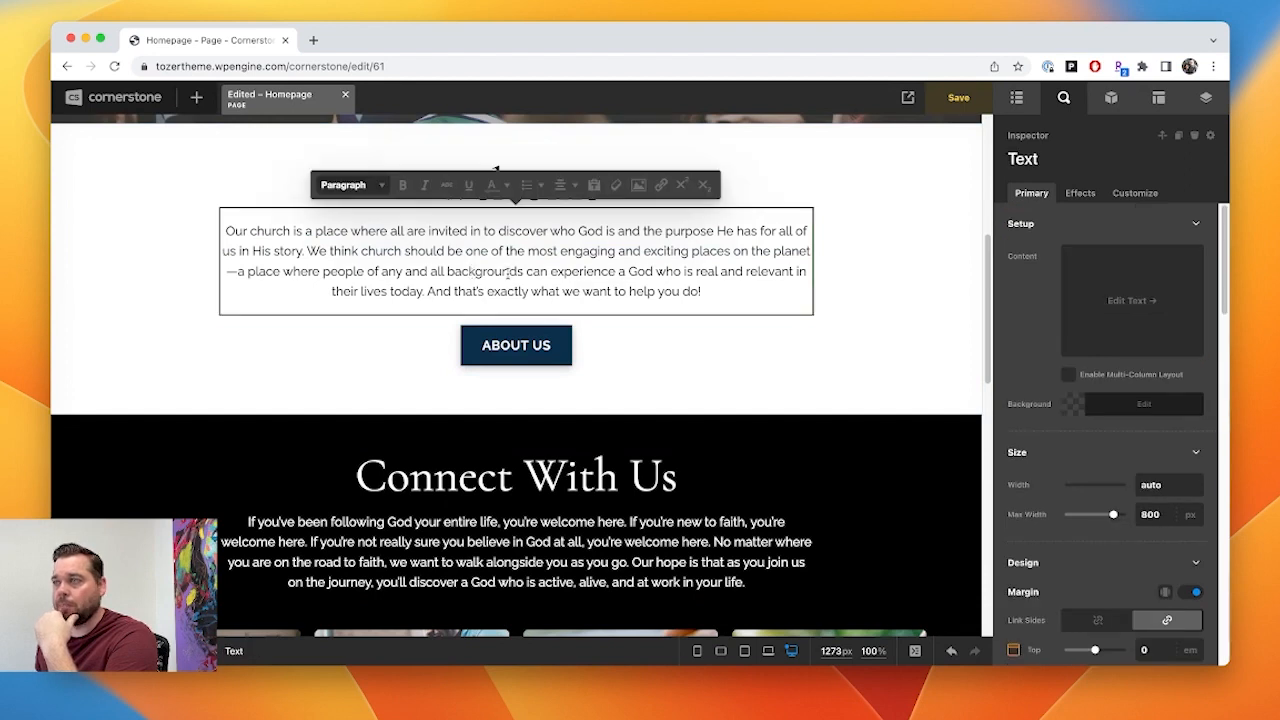
left_click_drag(523, 271, 446, 271)
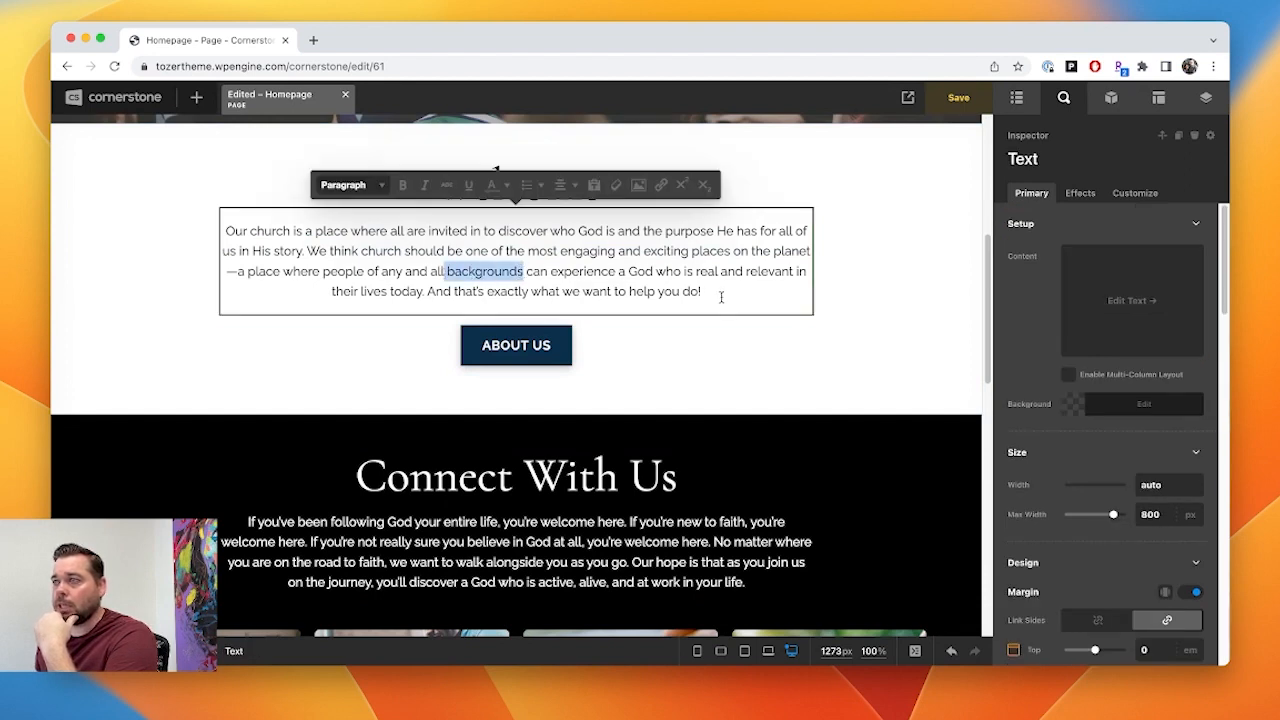
left_click_drag(703, 293, 739, 283)
key("BackSpace")
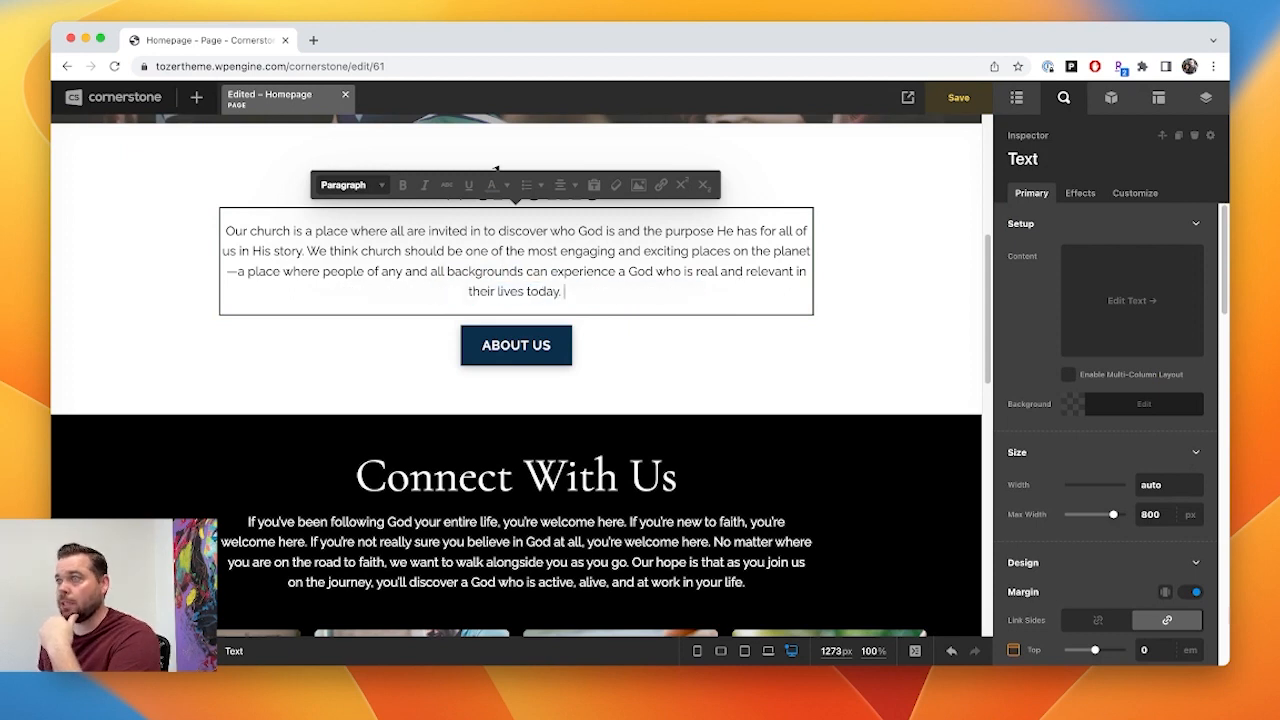
type("I can")
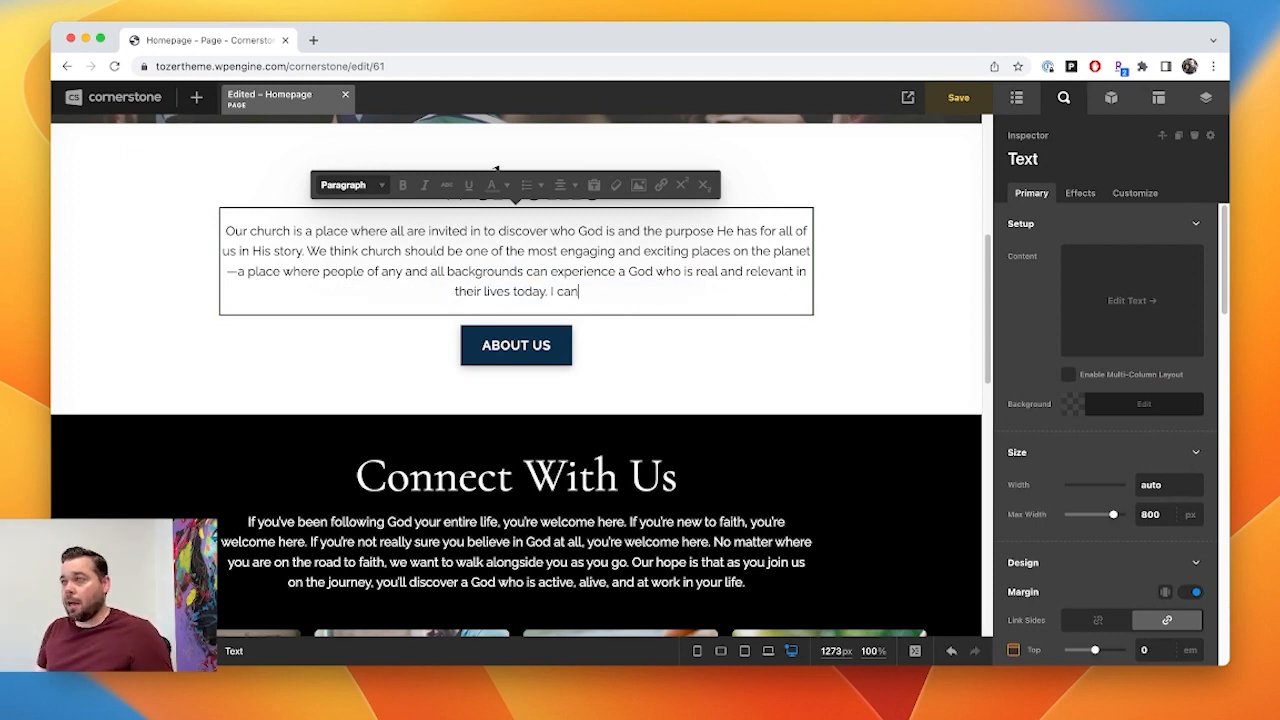
type(" now type something")
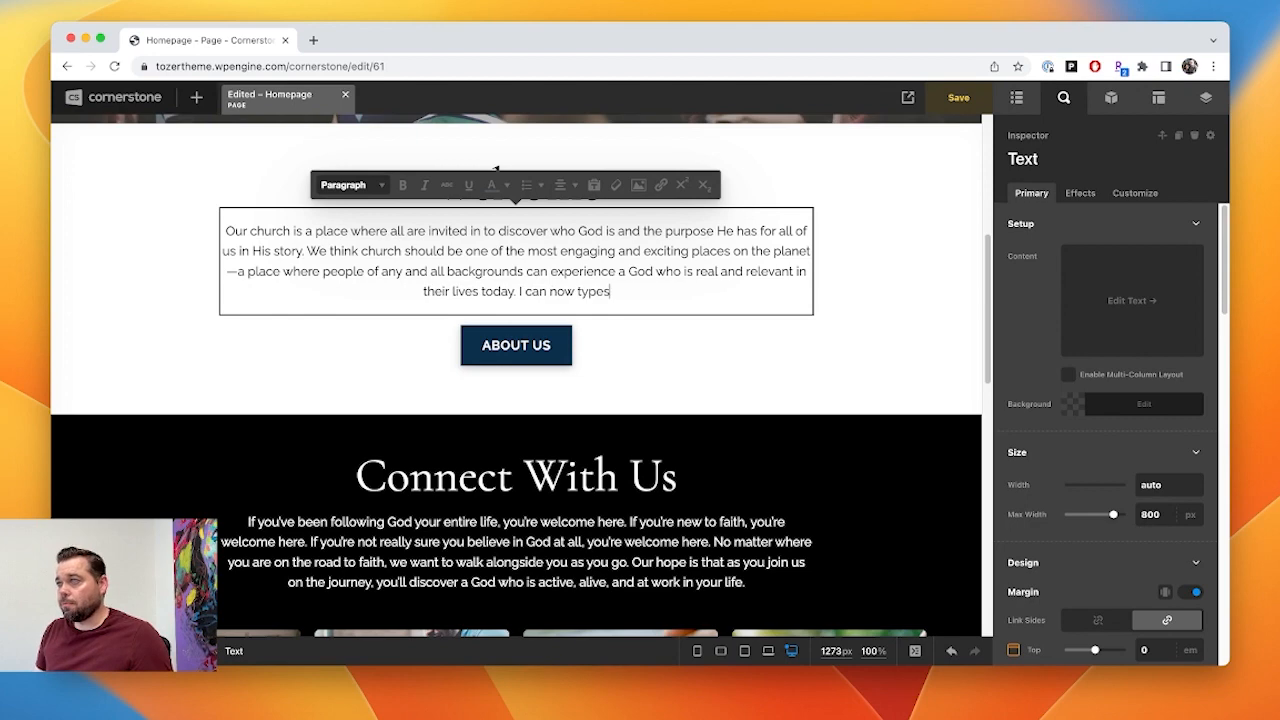
type(" new!")
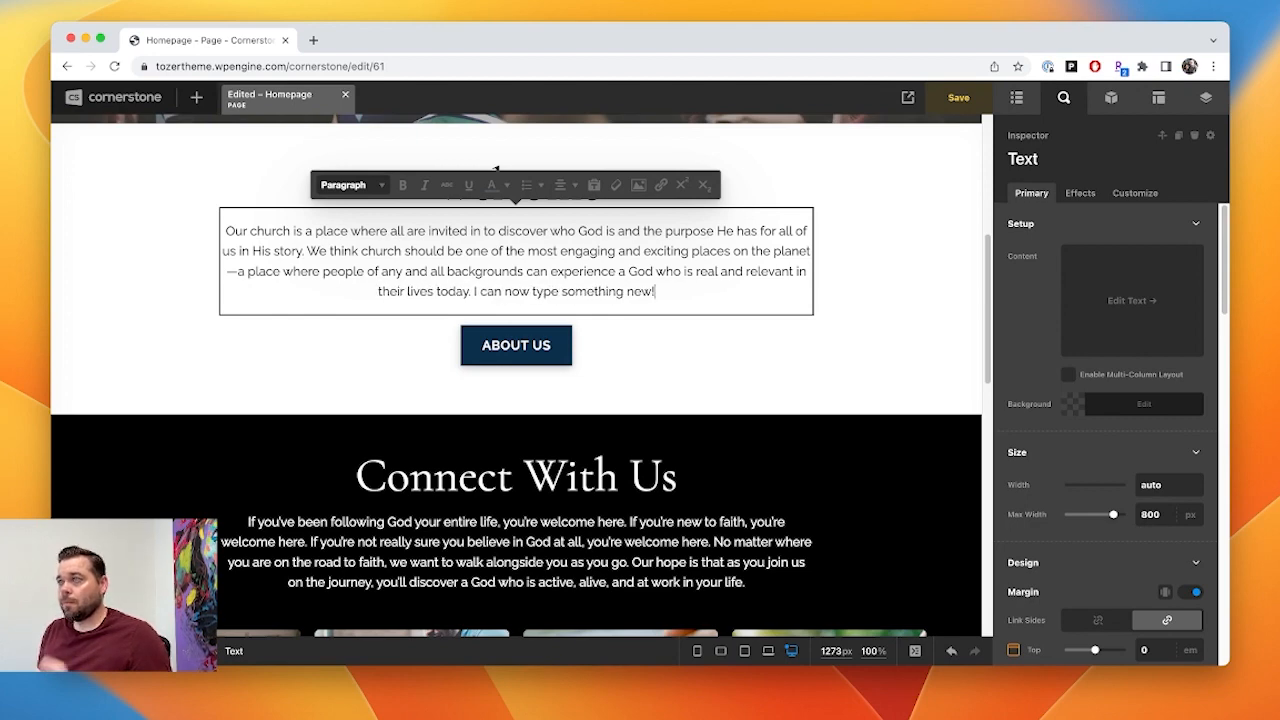
left_click(741, 337)
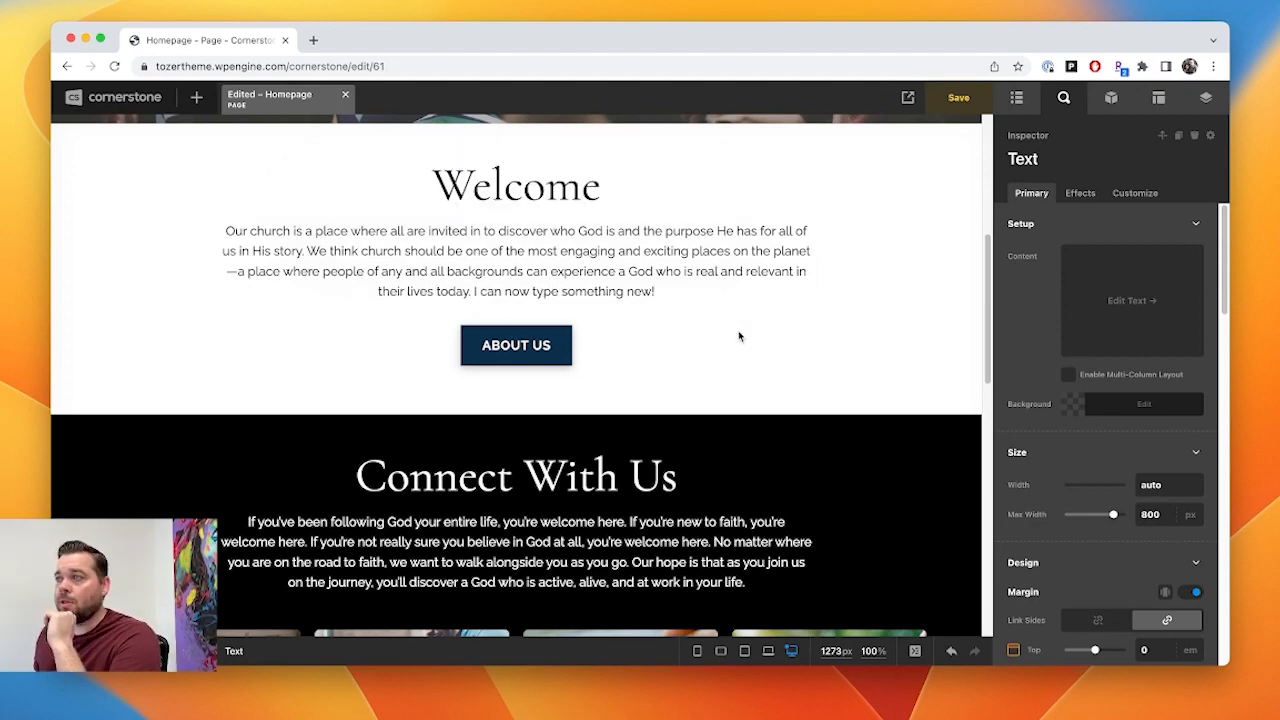
- Extend the Welcome section's headline to read "Welcome to Tozer Church"
scroll(740, 334, "up", 3)
scroll(712, 370, "up", 2)
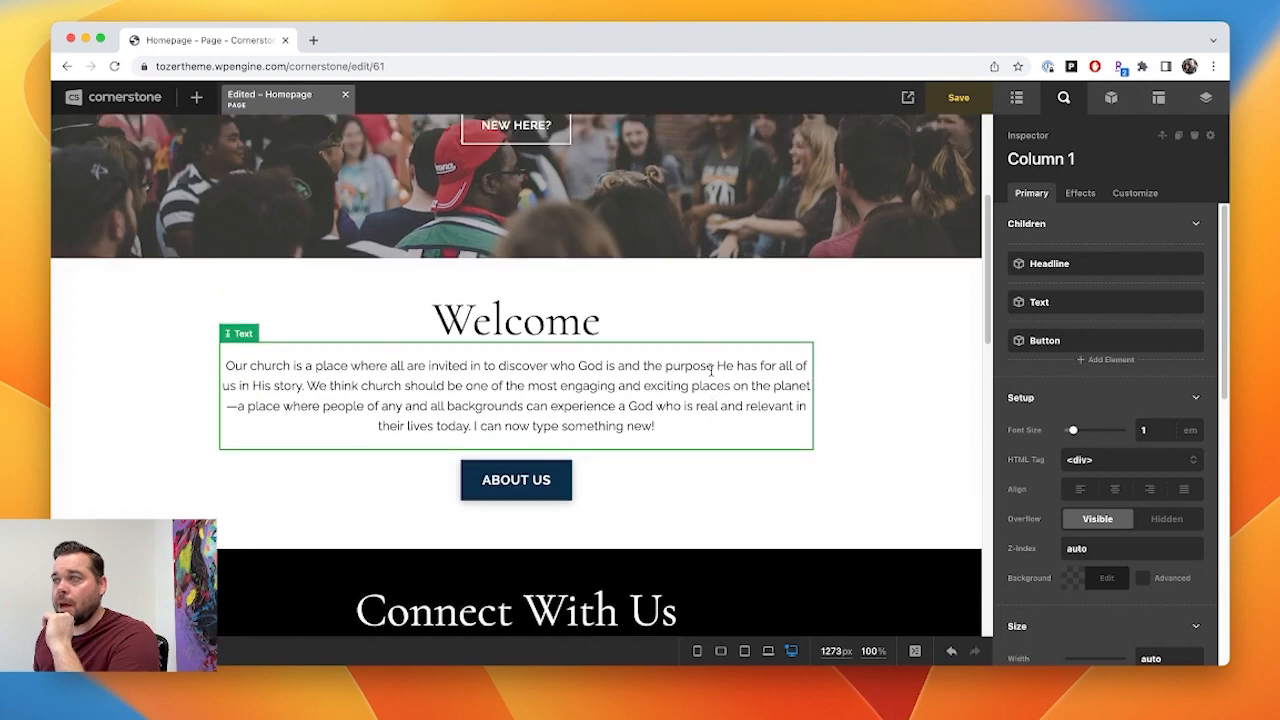
left_click(538, 318)
left_click(597, 326)
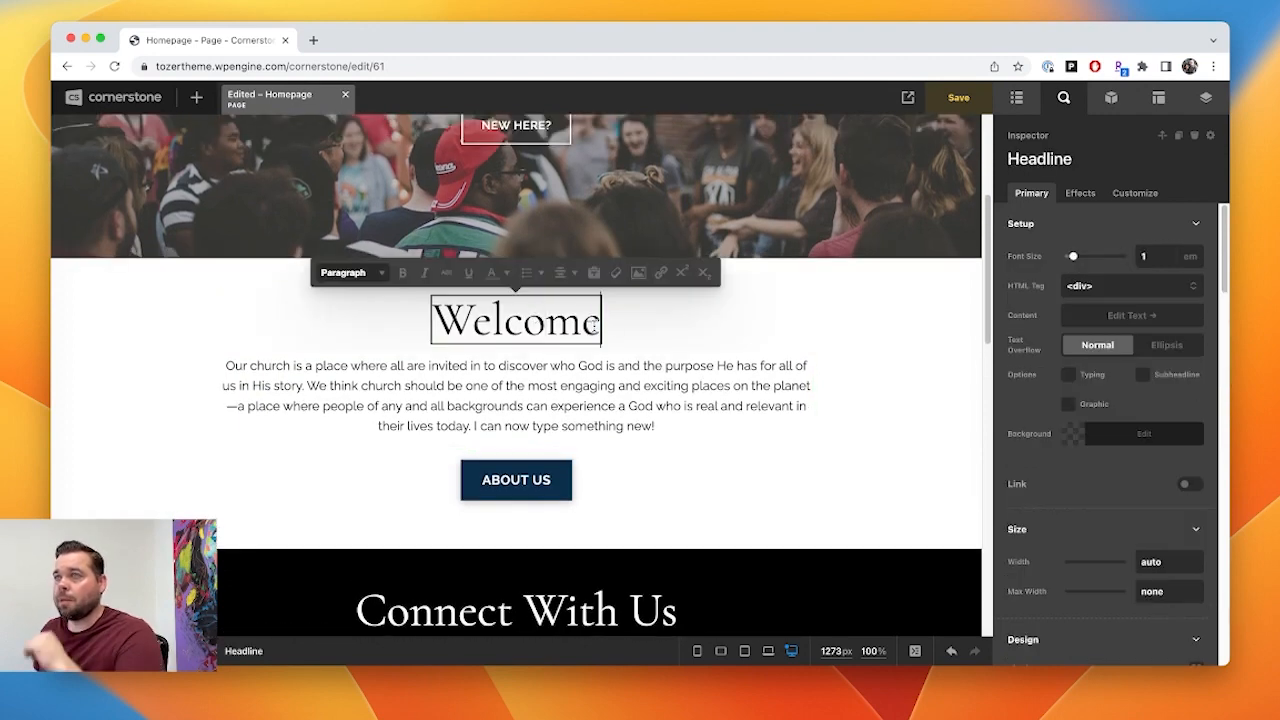
type("t")
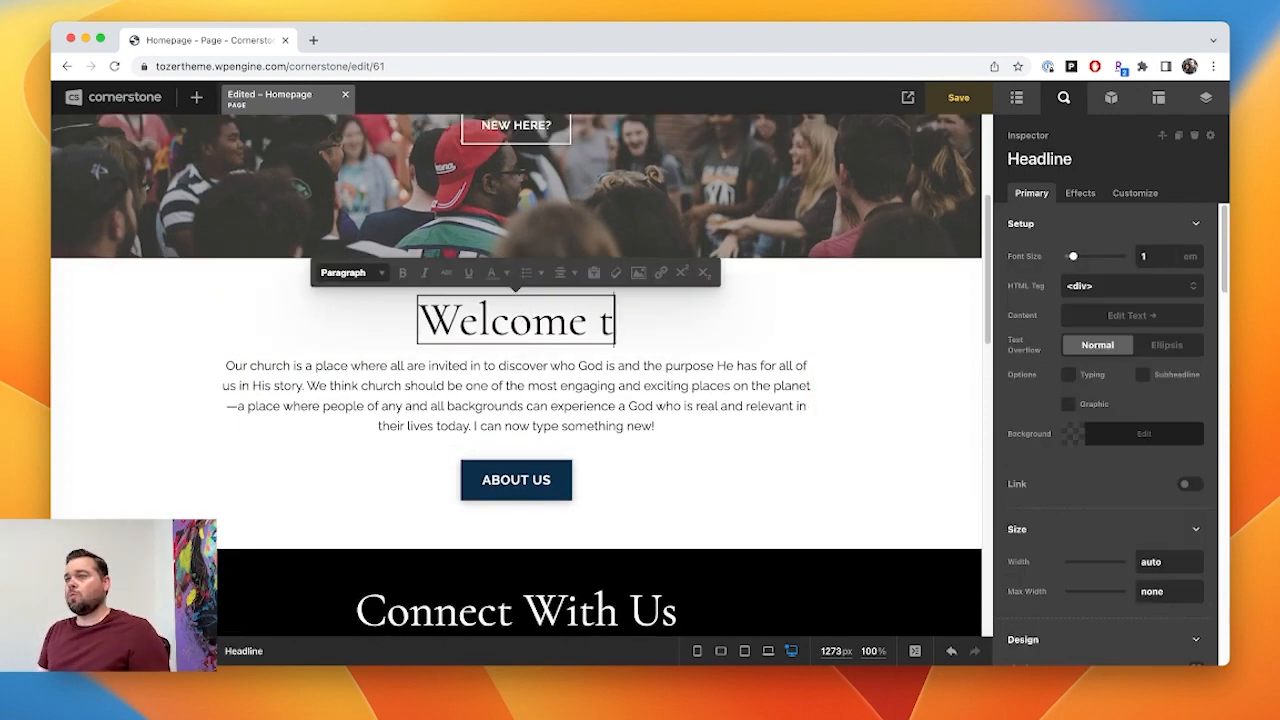
type("o Tozer Church")
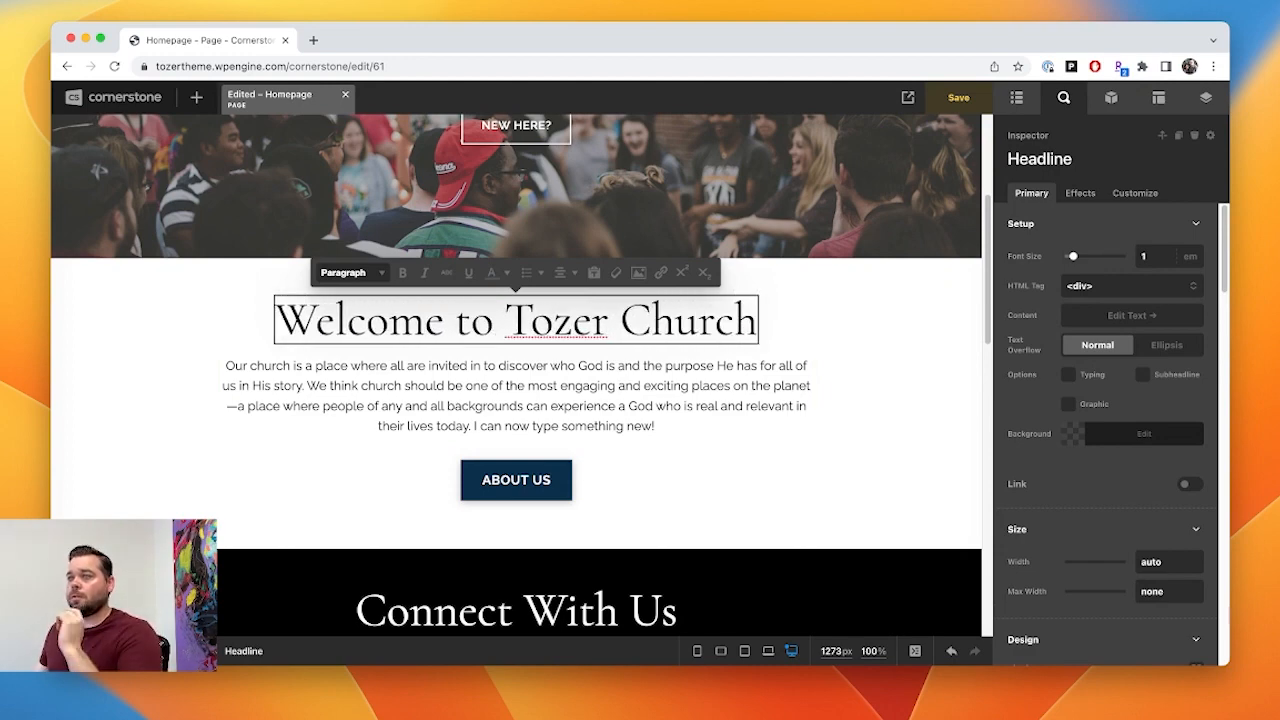
left_click(538, 386)
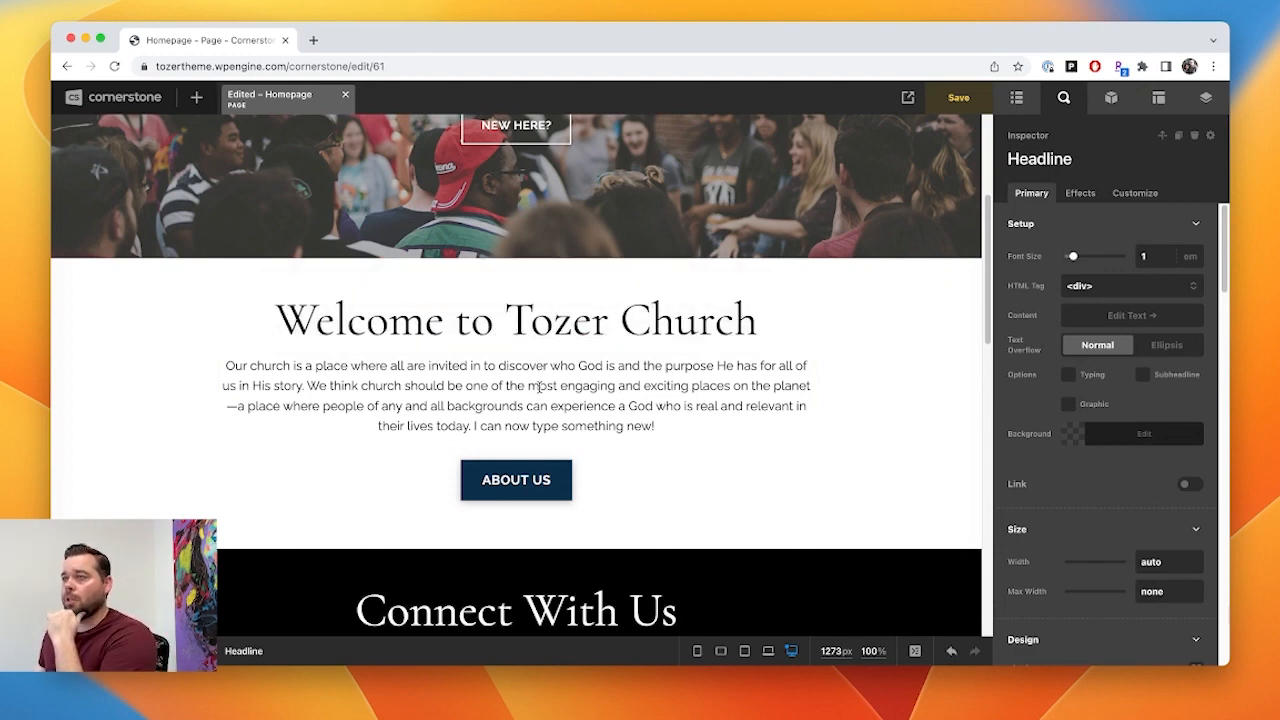
- Close the Homepage document, discarding its unsaved changes, and reopen Homepage — Front Page for editing
scroll(578, 386, "down", 1)
scroll(580, 388, "down", 2)
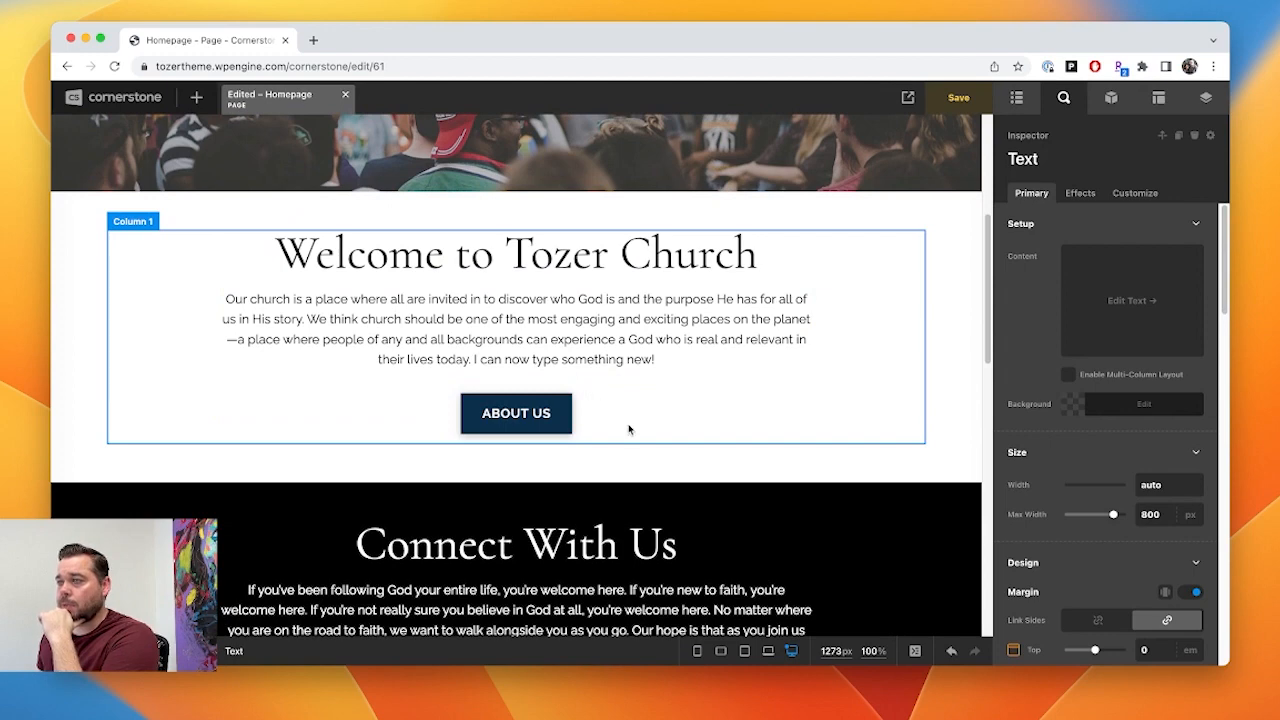
scroll(629, 429, "down", 2)
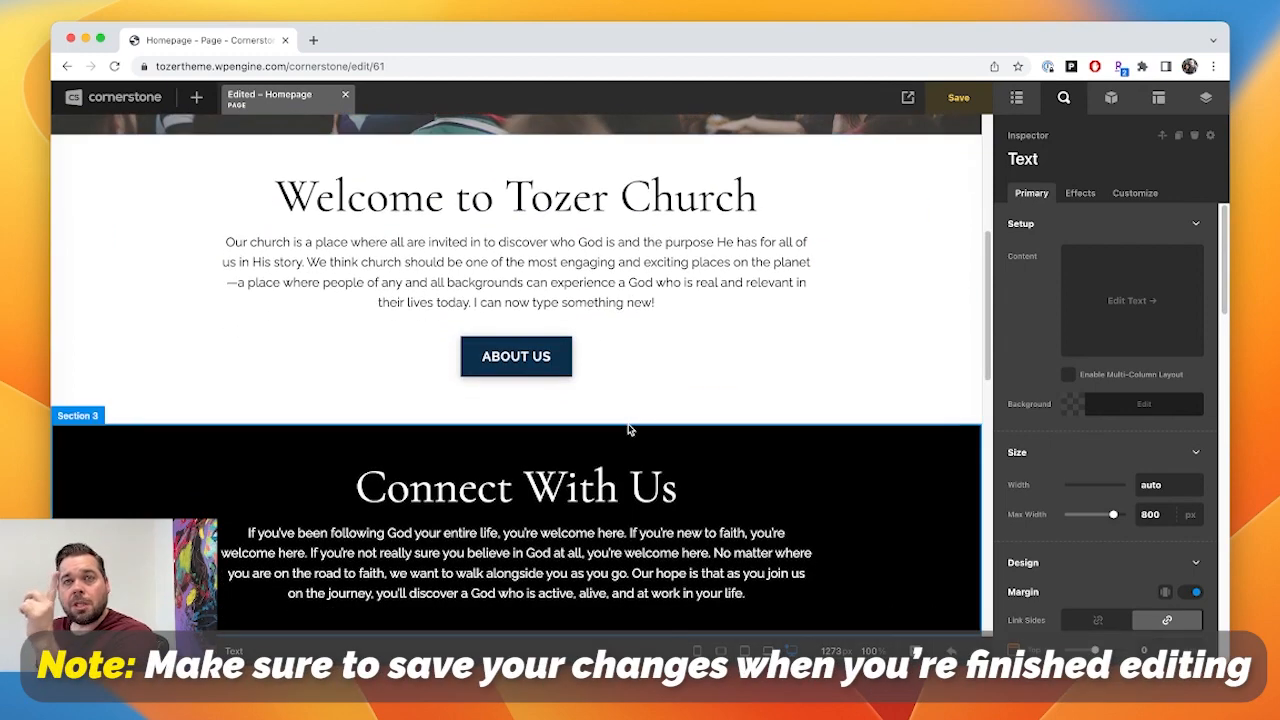
left_click(955, 101)
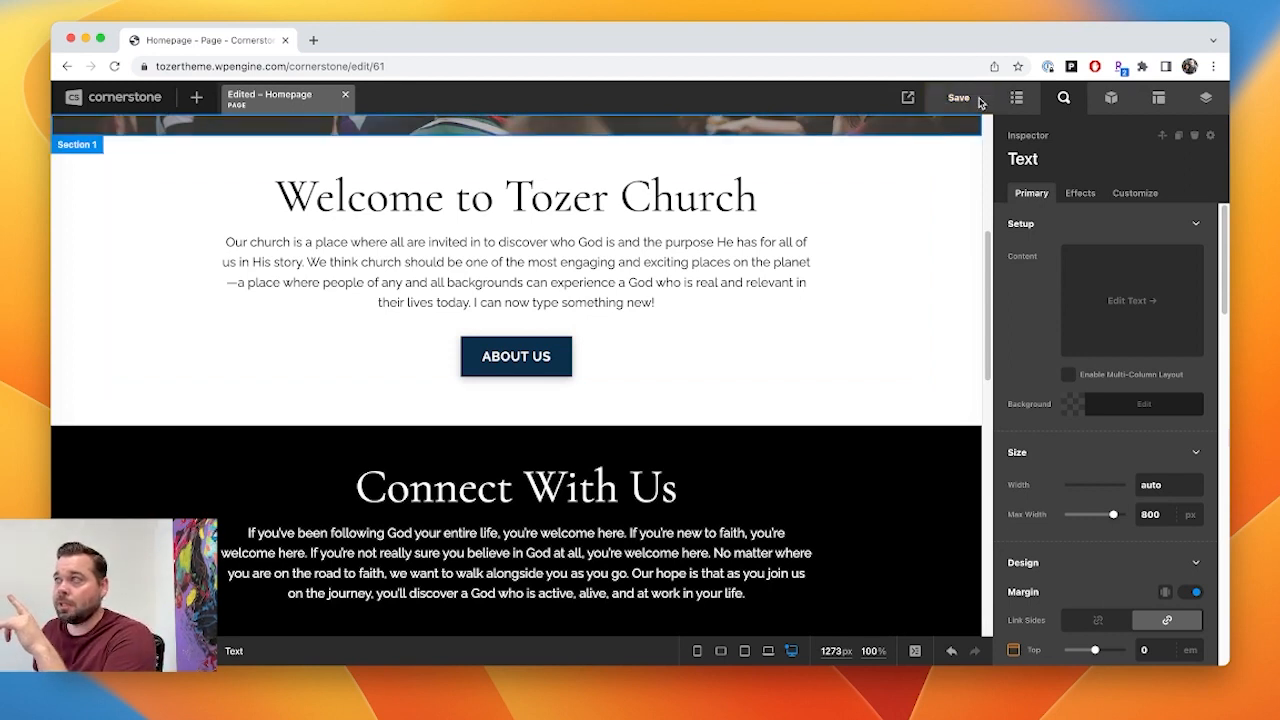
left_click(345, 96)
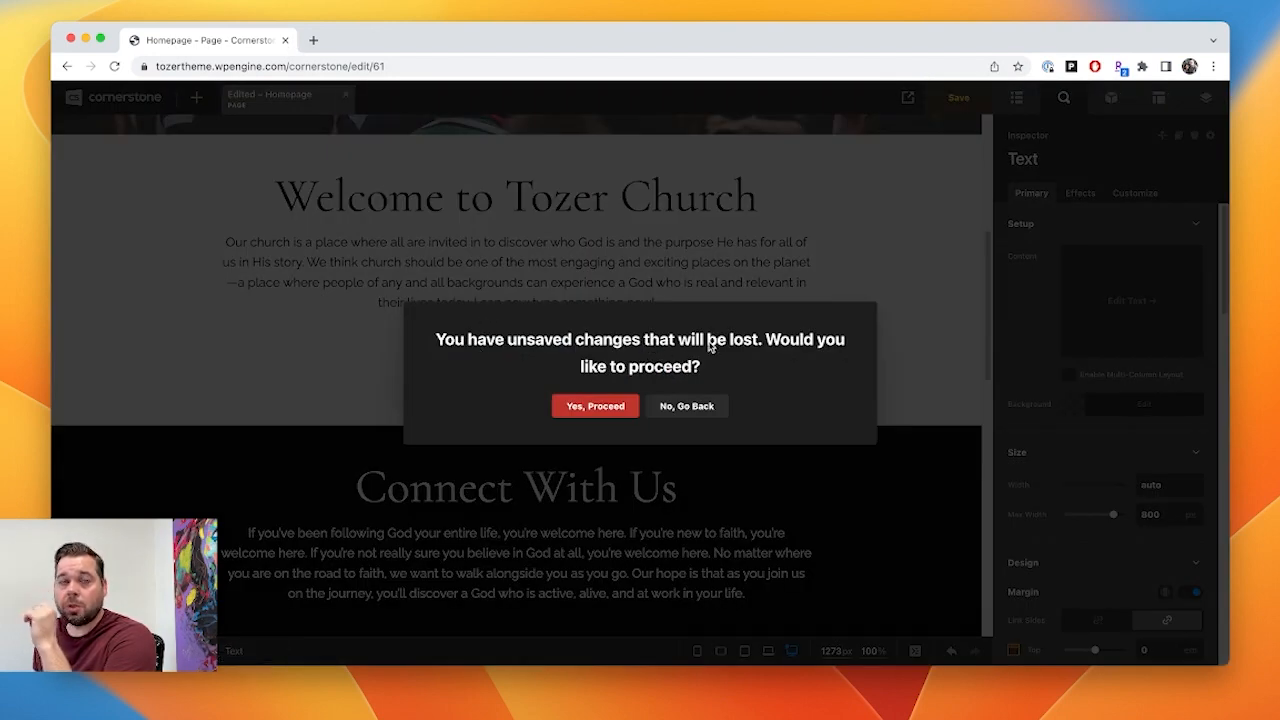
left_click(594, 406)
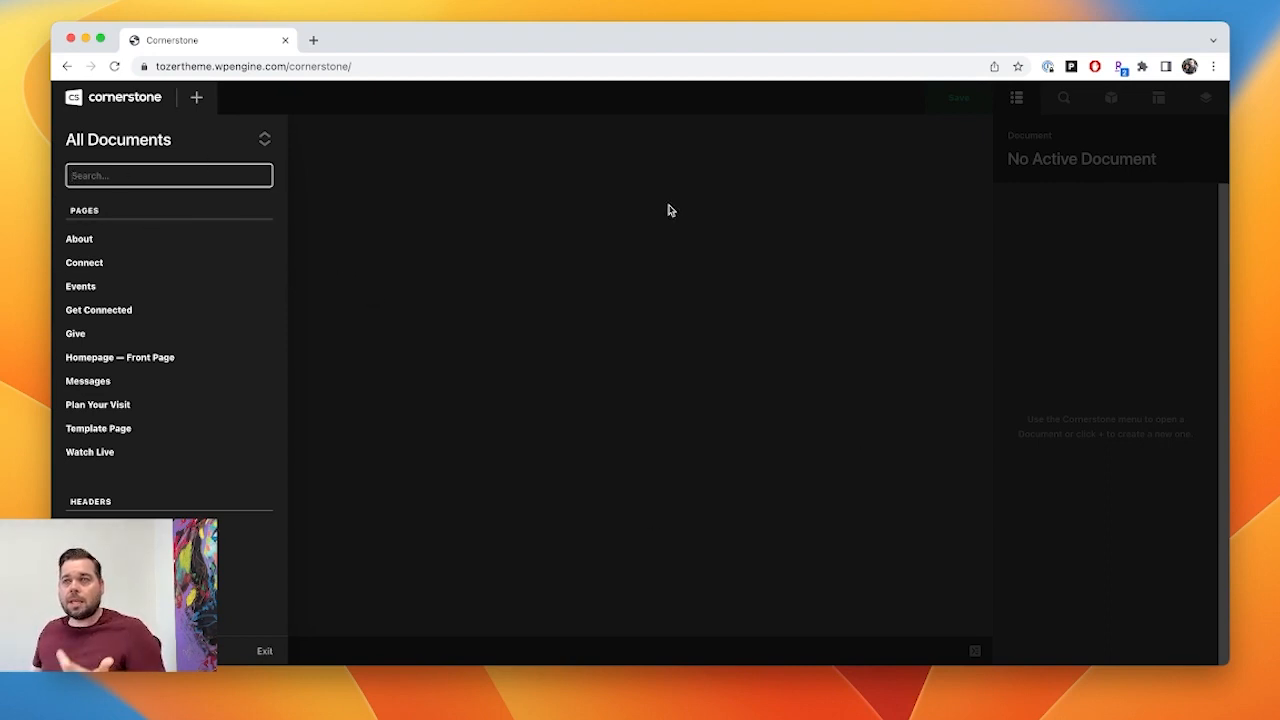
left_click(120, 357)
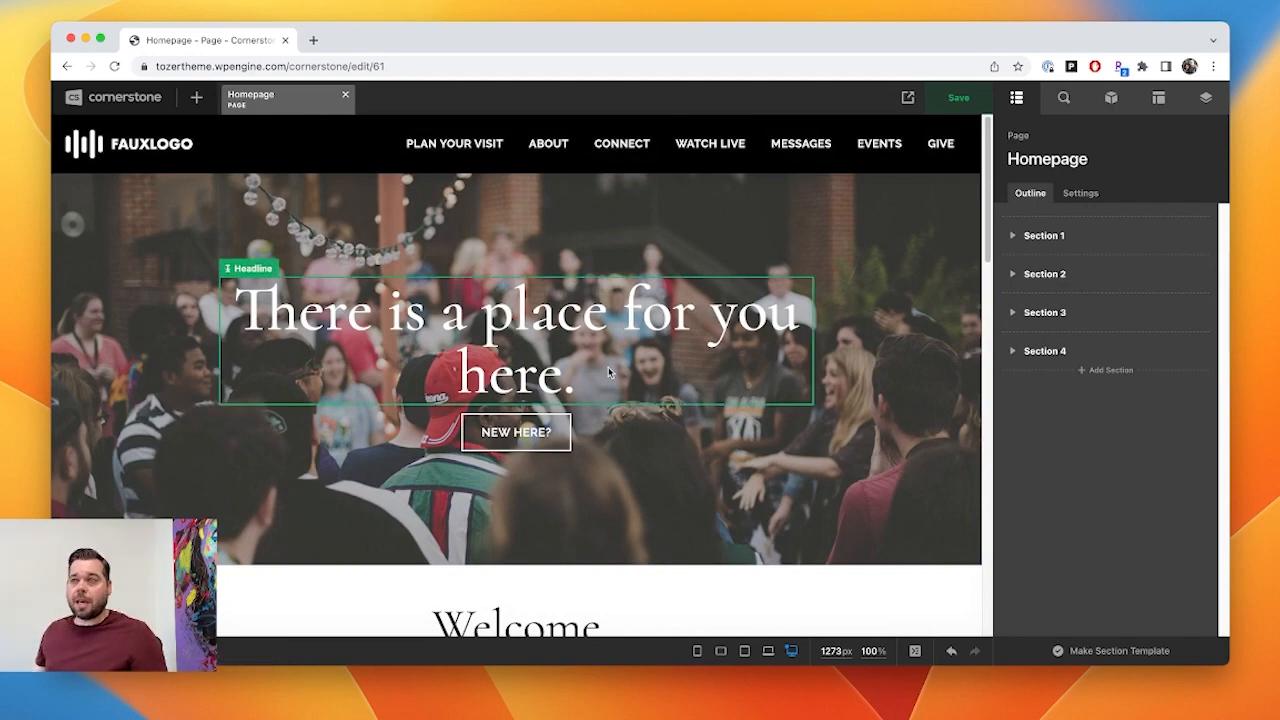
- Examine the homepage's hero and Welcome buttons, and compare the New Here? button's link URL with the site's domain
scroll(608, 372, "down", 3)
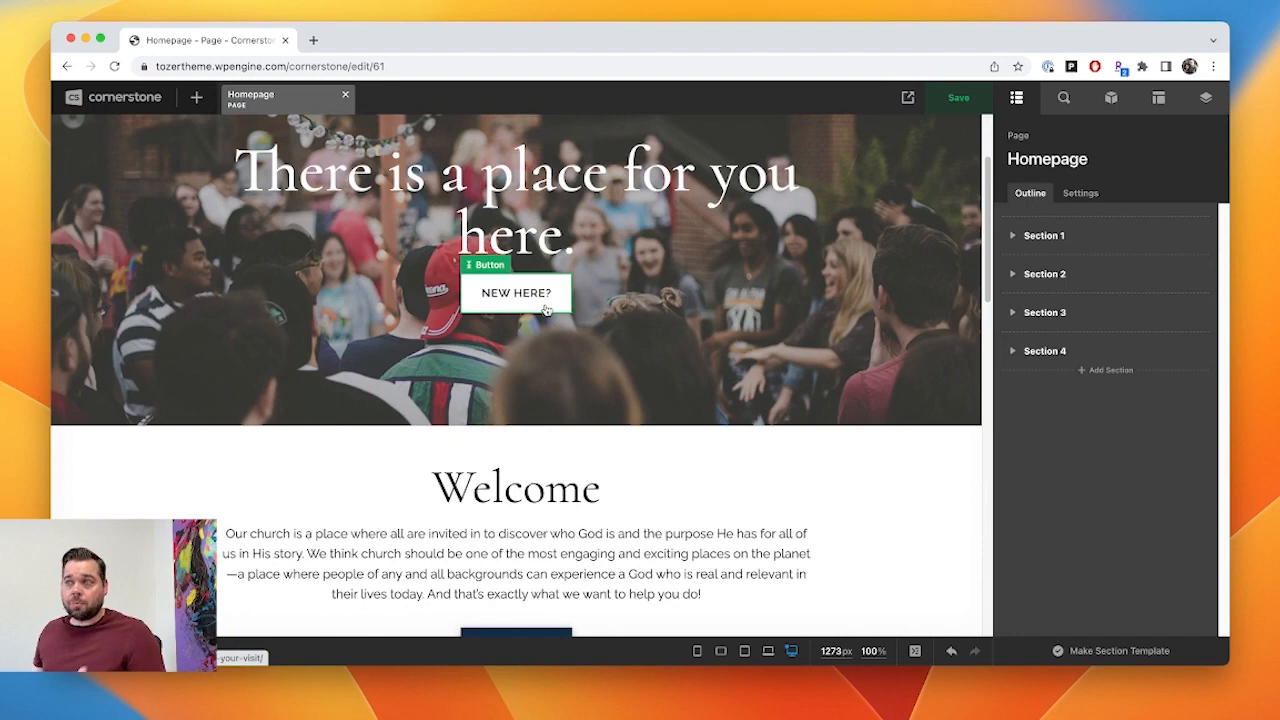
scroll(550, 320, "down", 3)
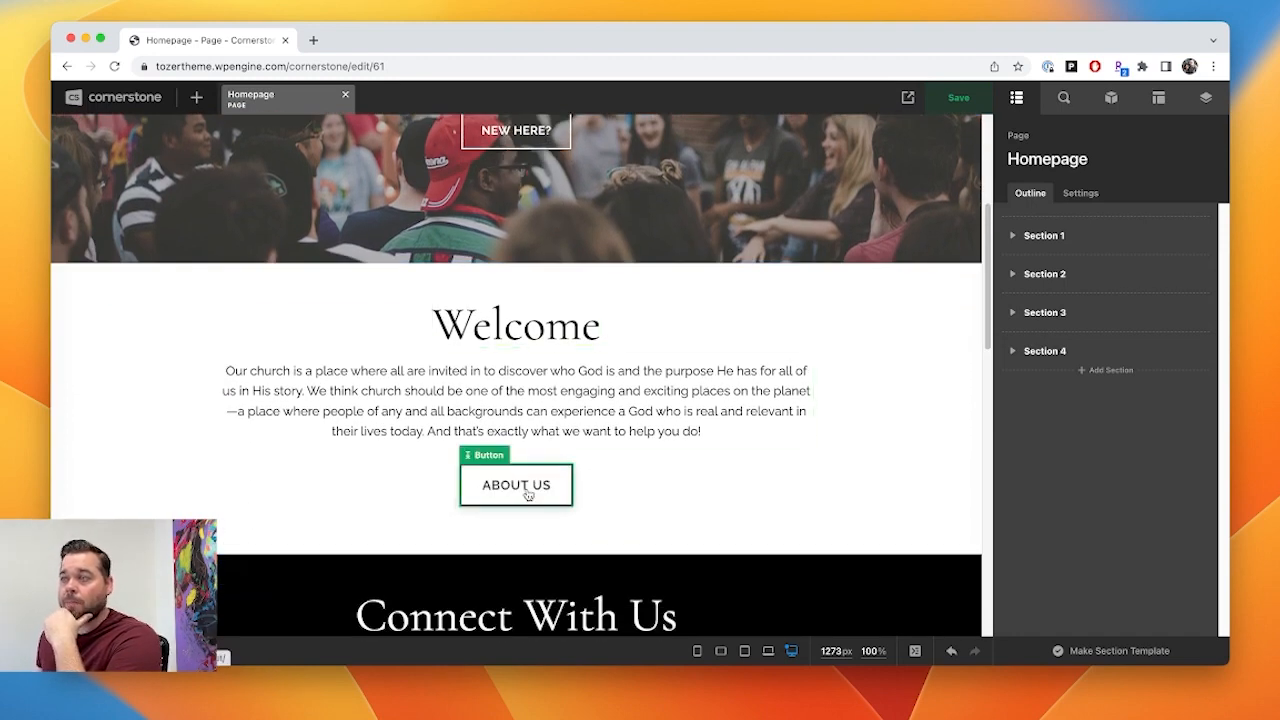
scroll(527, 495, "up", 2)
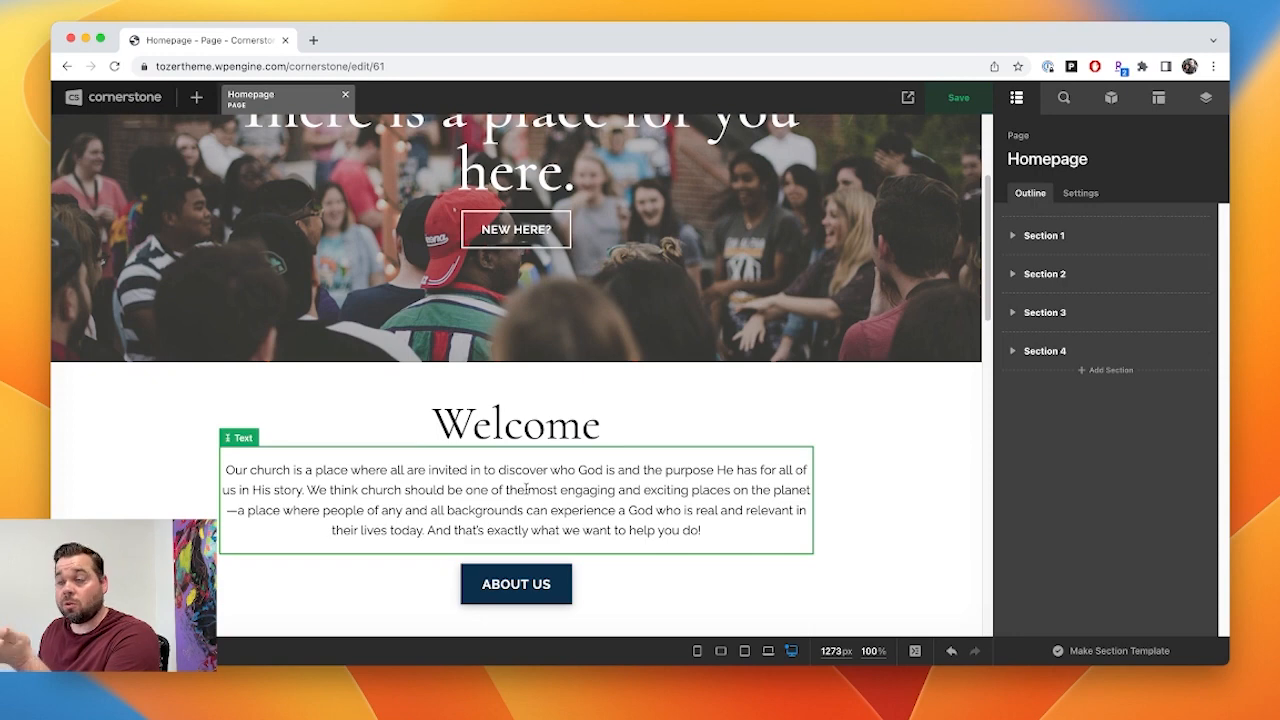
scroll(520, 430, "up", 4)
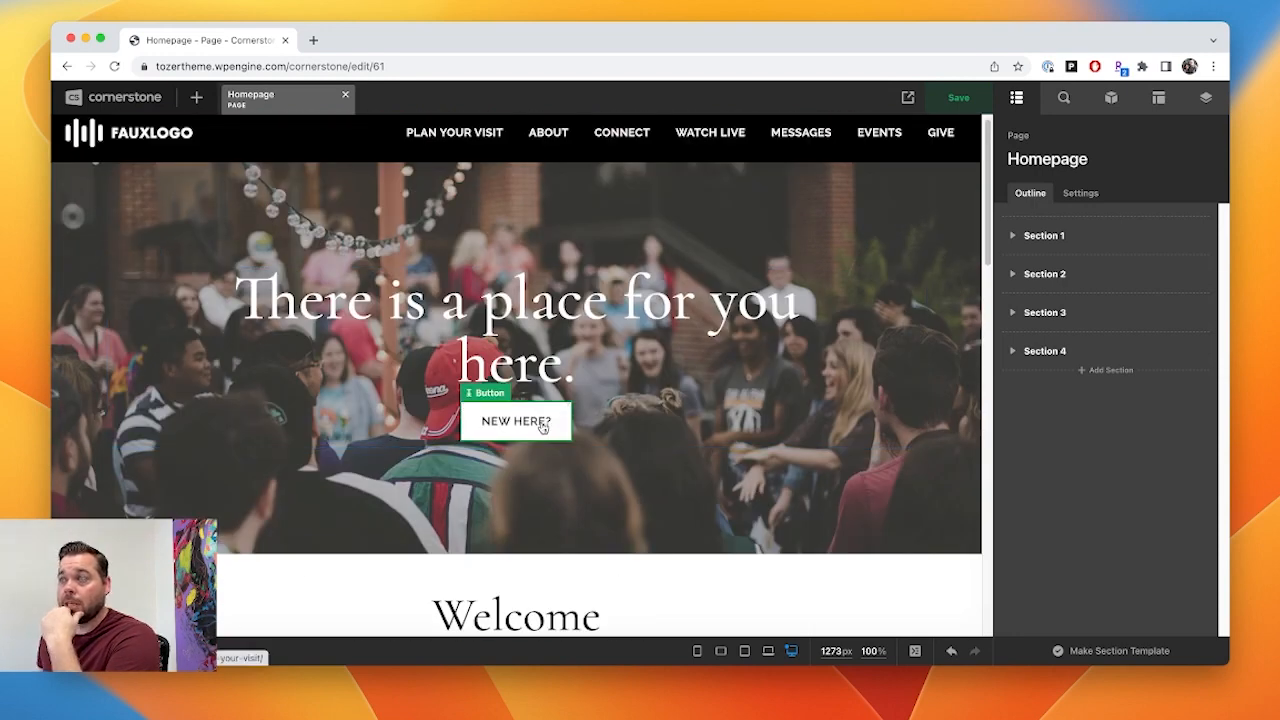
left_click(543, 427)
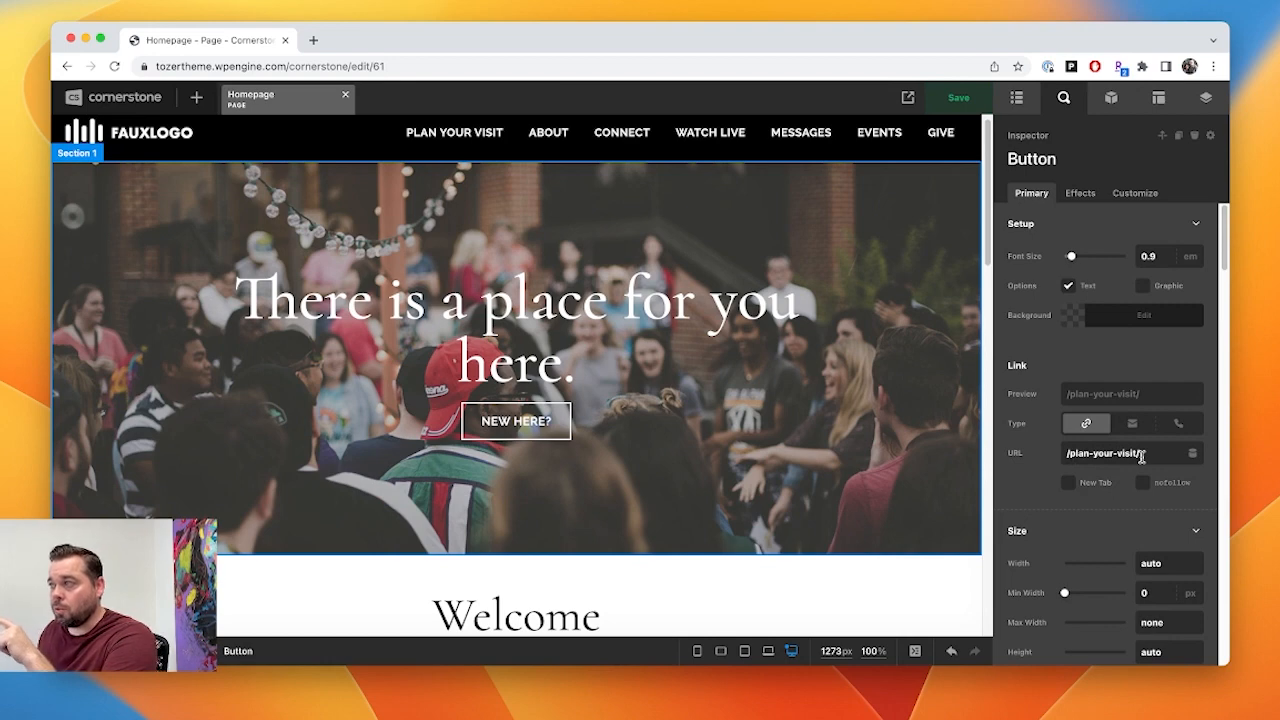
left_click_drag(1142, 455, 1045, 458)
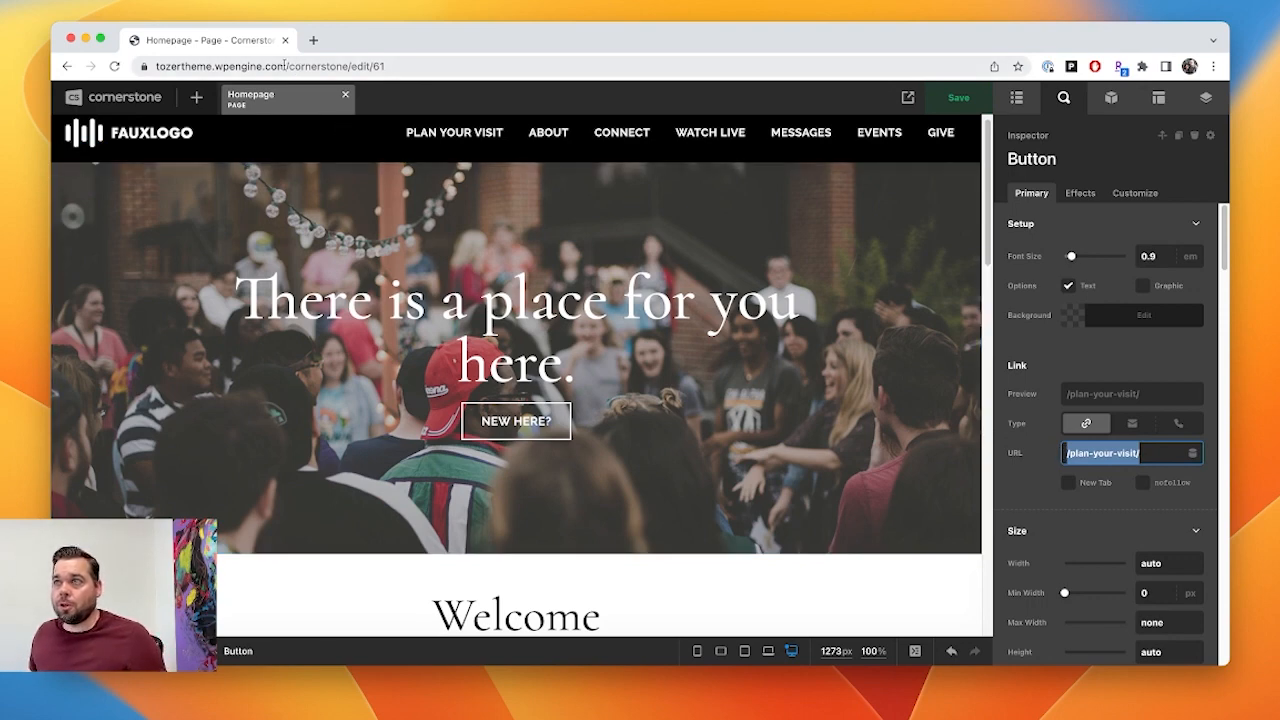
left_click_drag(285, 64, 100, 66)
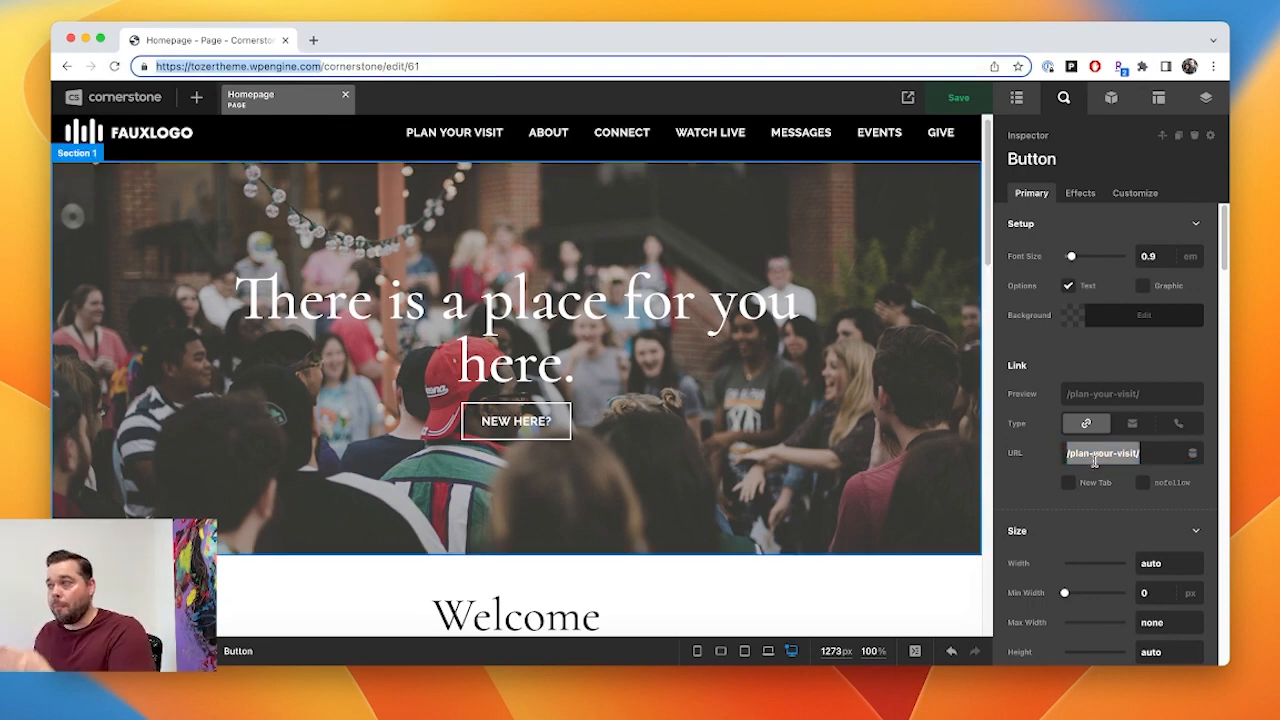
left_click(1153, 459)
left_click_drag(1140, 456, 1060, 445)
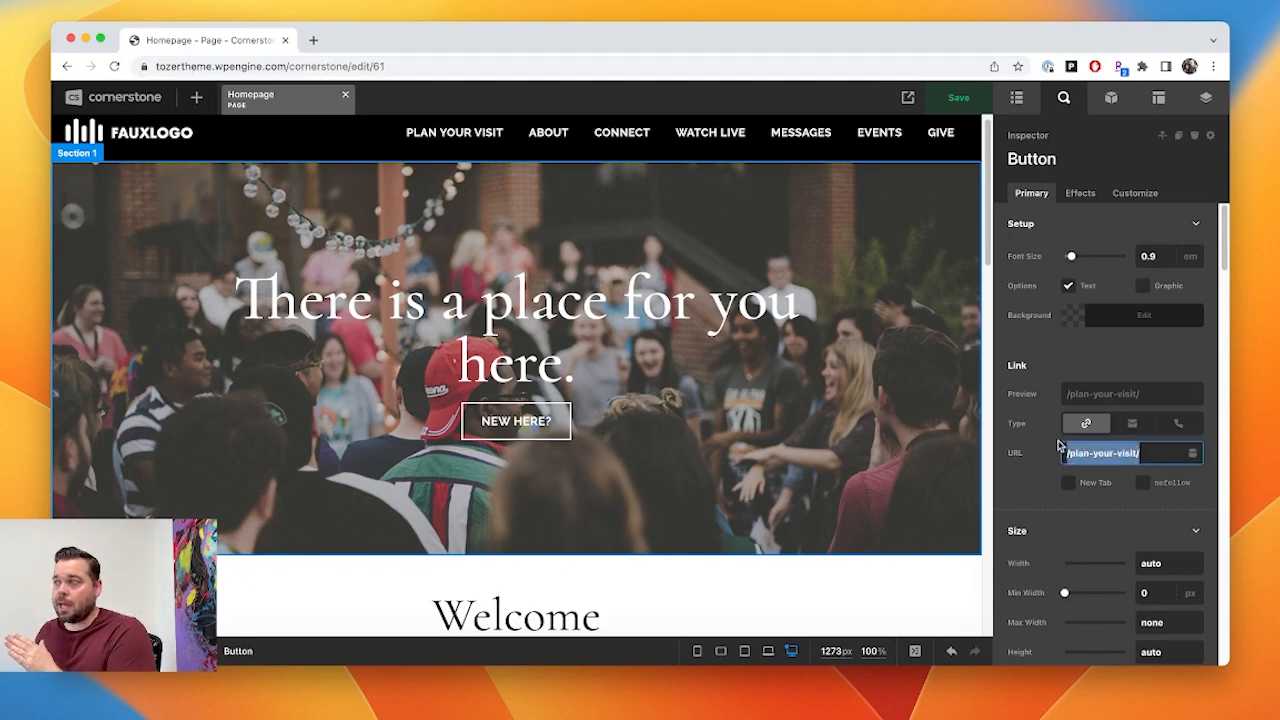
- Set the New Here? button's link URL to /connect/
left_click(1122, 459)
left_click_drag(1147, 456, 1066, 449)
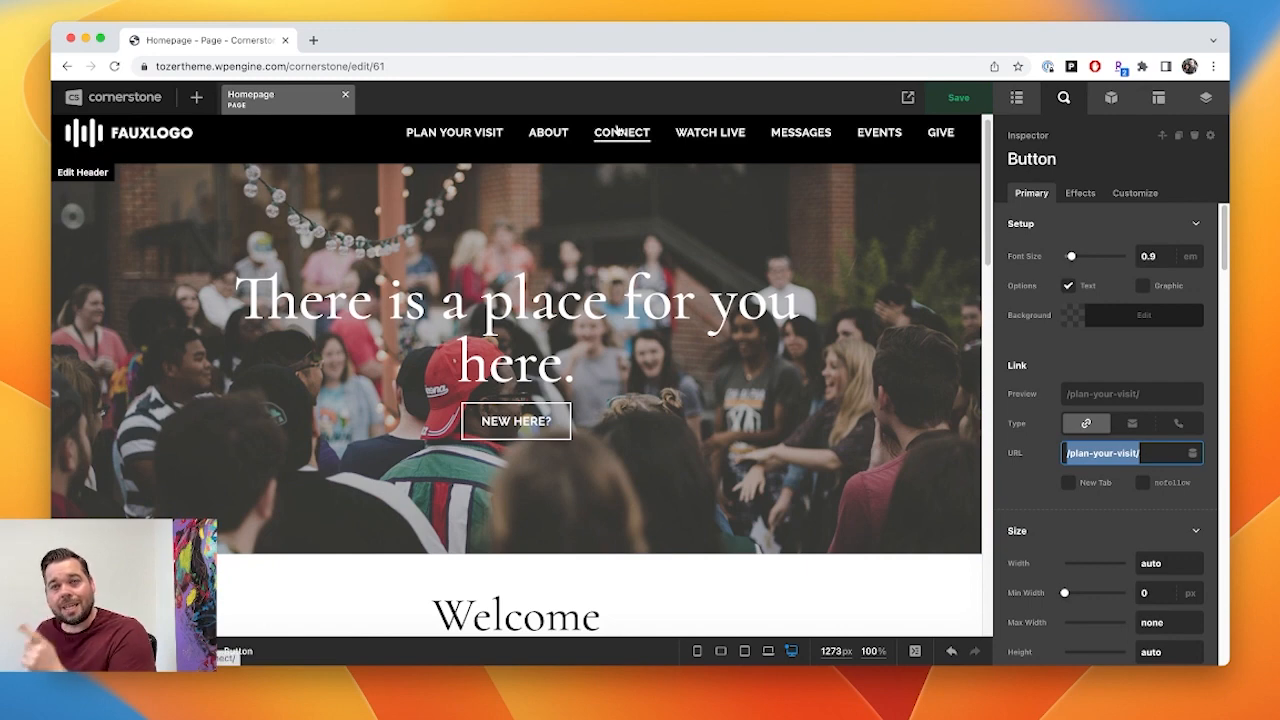
type("/conne")
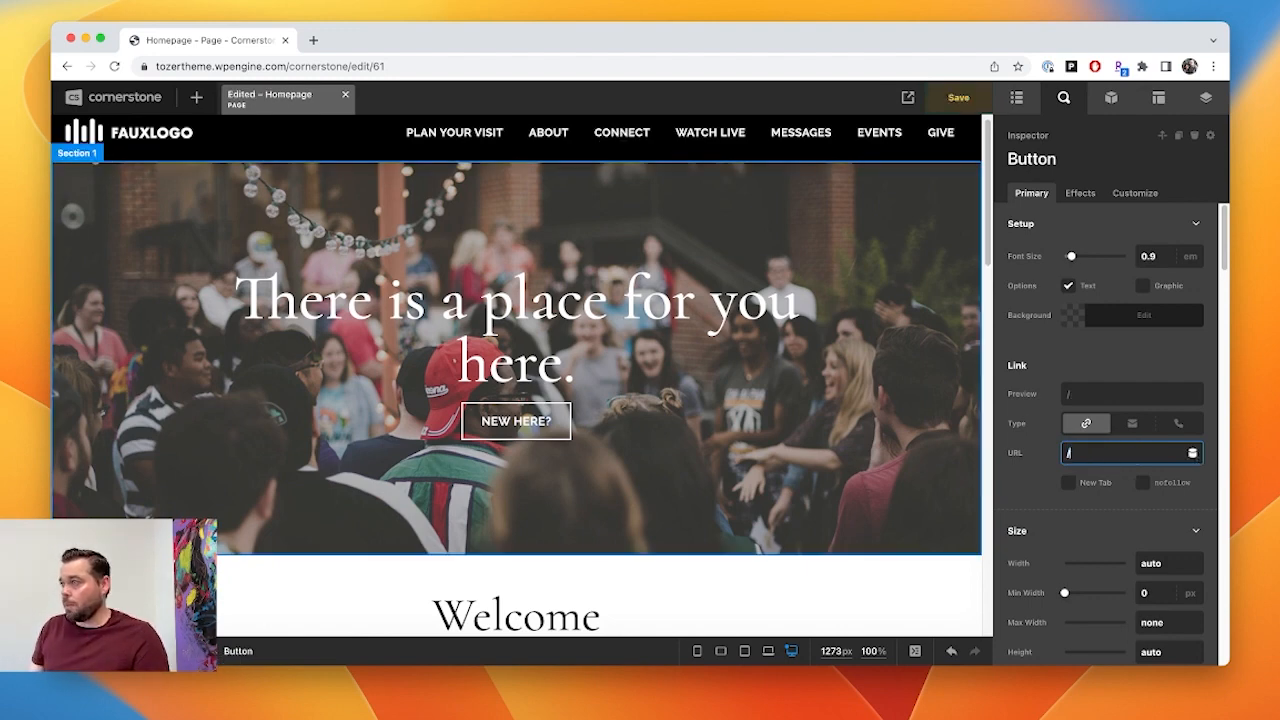
type("ct/")
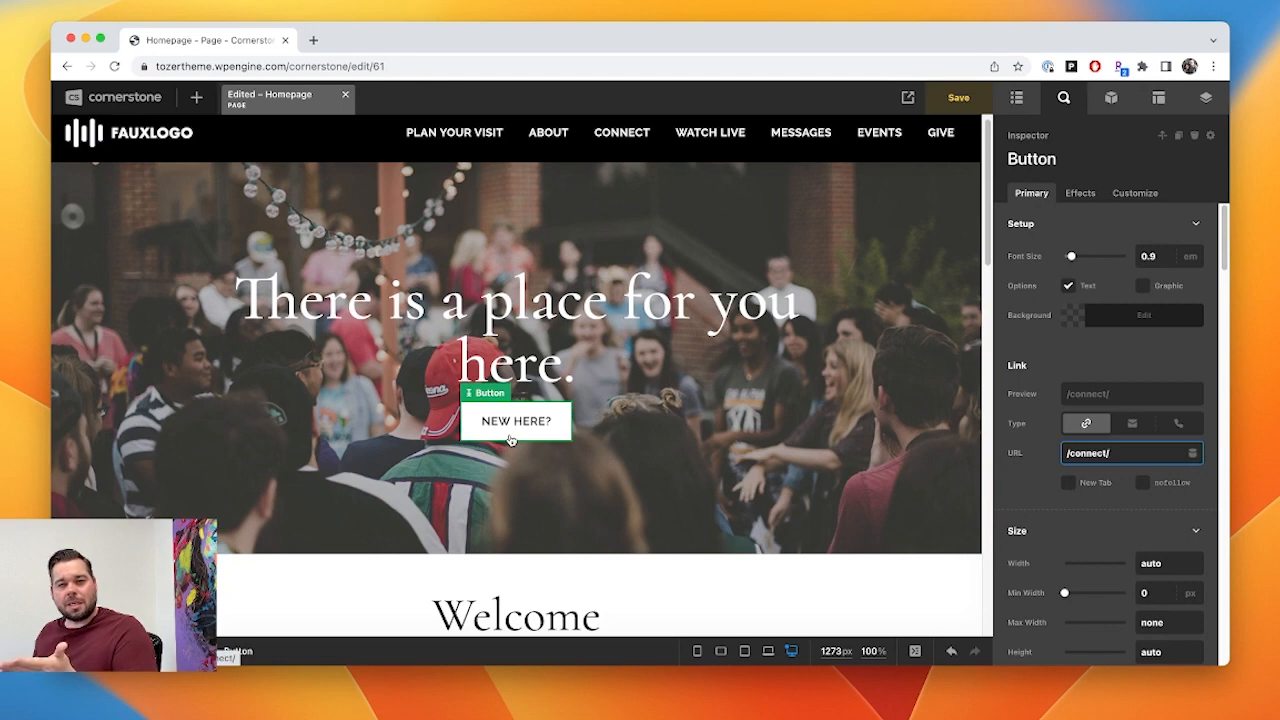
- Turn the New Here? button's option for opening its link in a new tab on and back off
left_click(1124, 453)
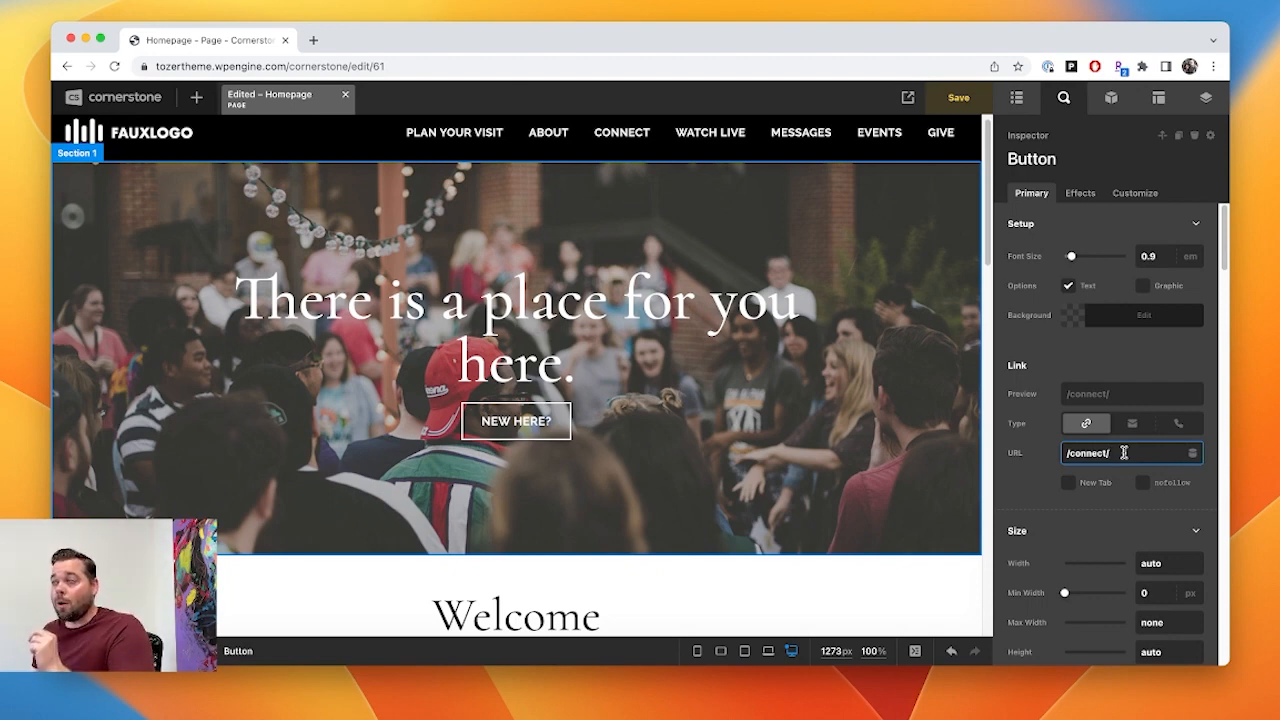
left_click_drag(1110, 453, 1040, 453)
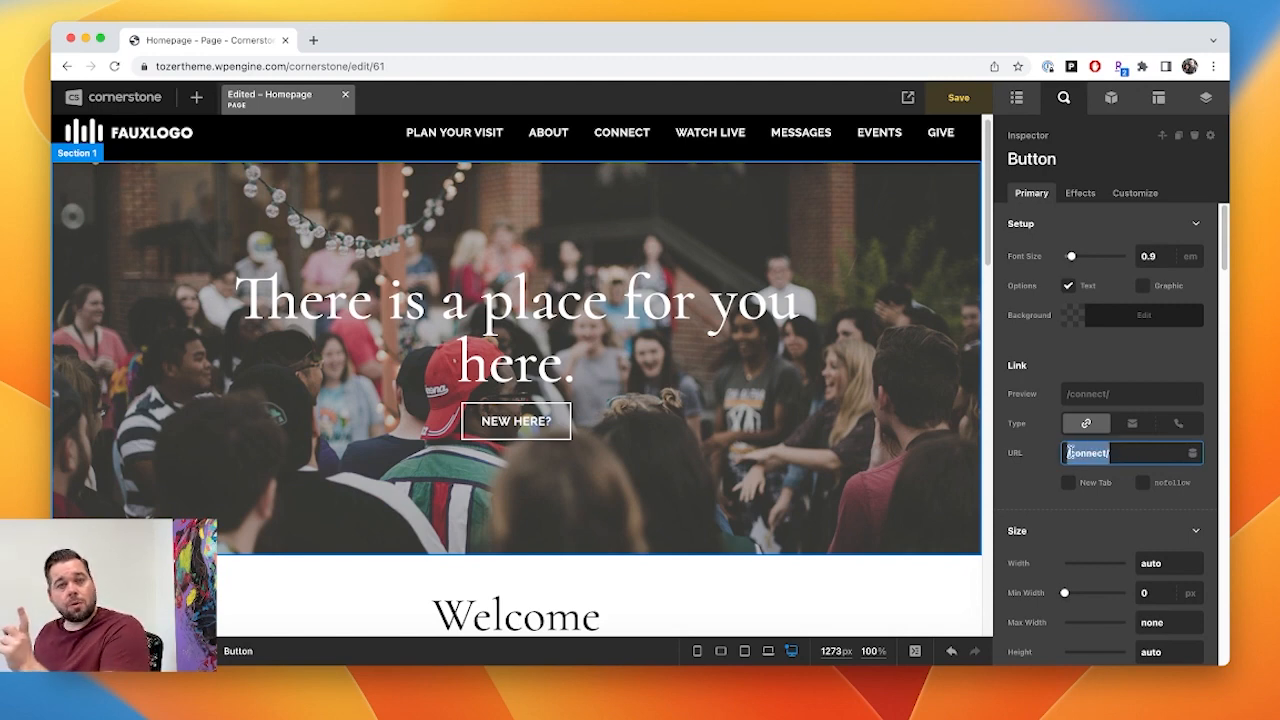
scroll(1078, 488, "down", 1)
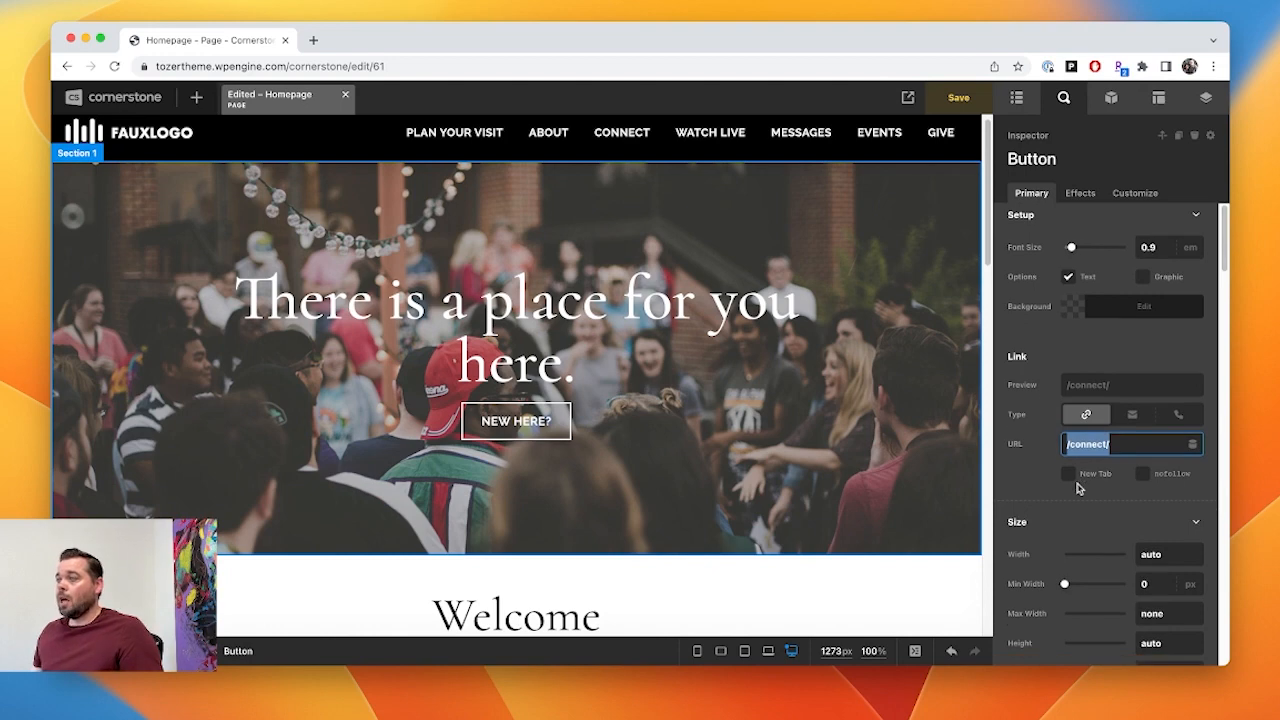
left_click(1072, 477)
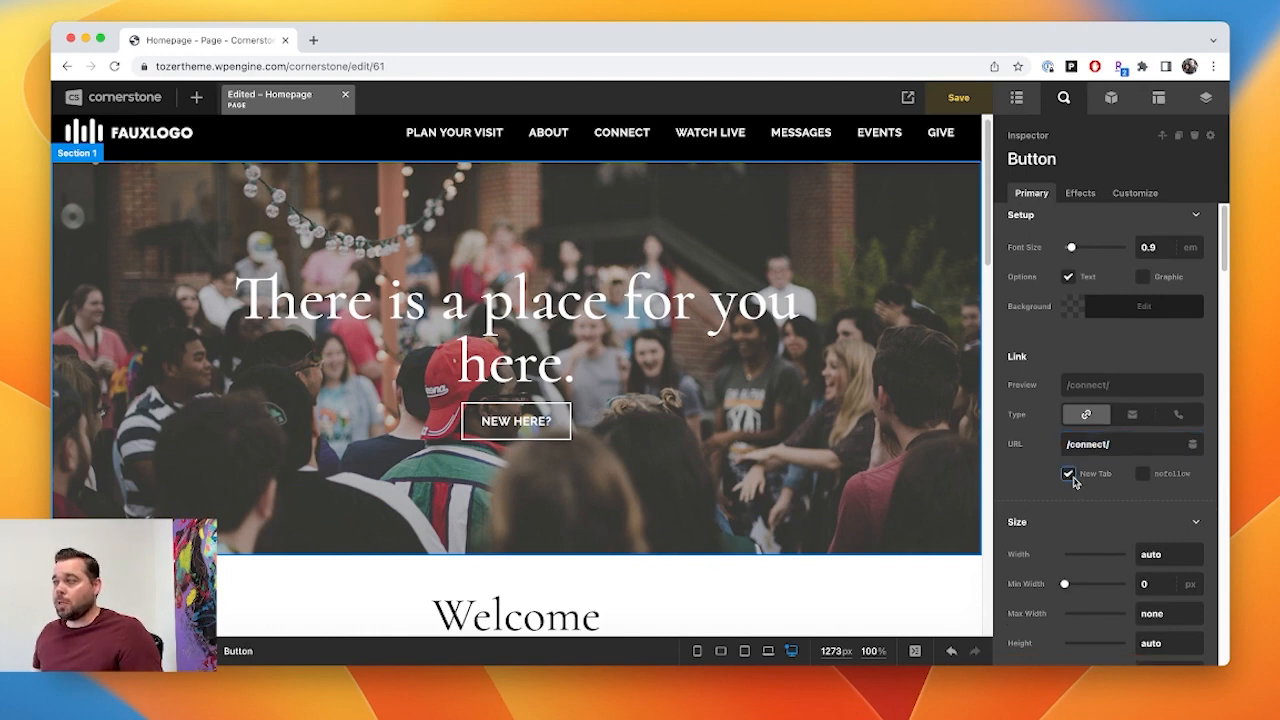
left_click(1073, 478)
scroll(1075, 484, "down", 2)
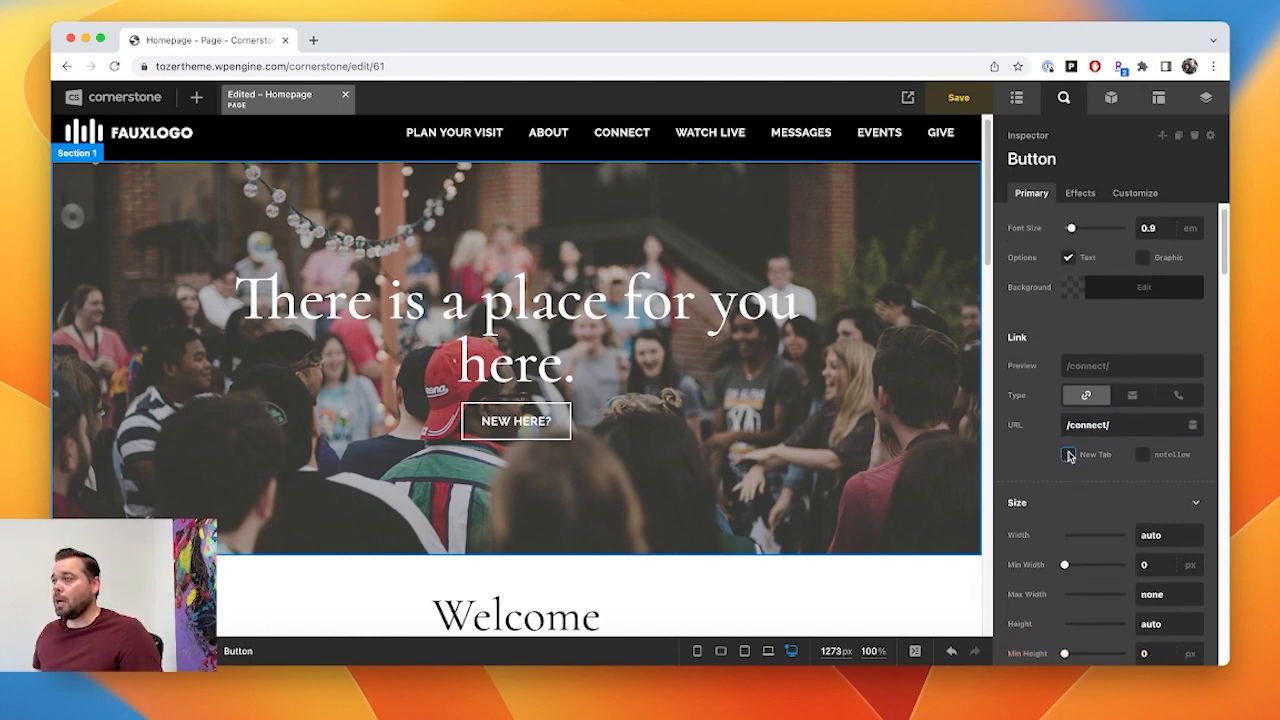
left_click(1068, 455)
- Change the hero button's primary text from "New Here?" to "Connect with Us"
scroll(1040, 506, "down", 10)
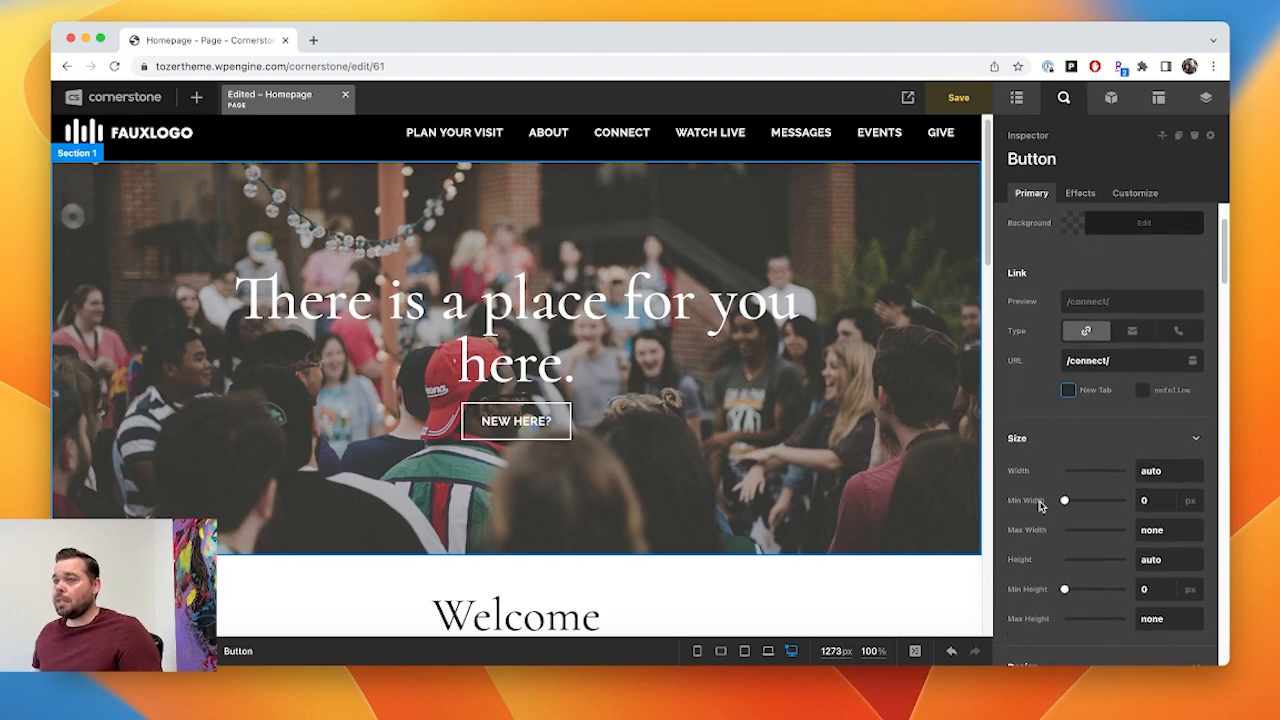
scroll(1040, 506, "down", 15)
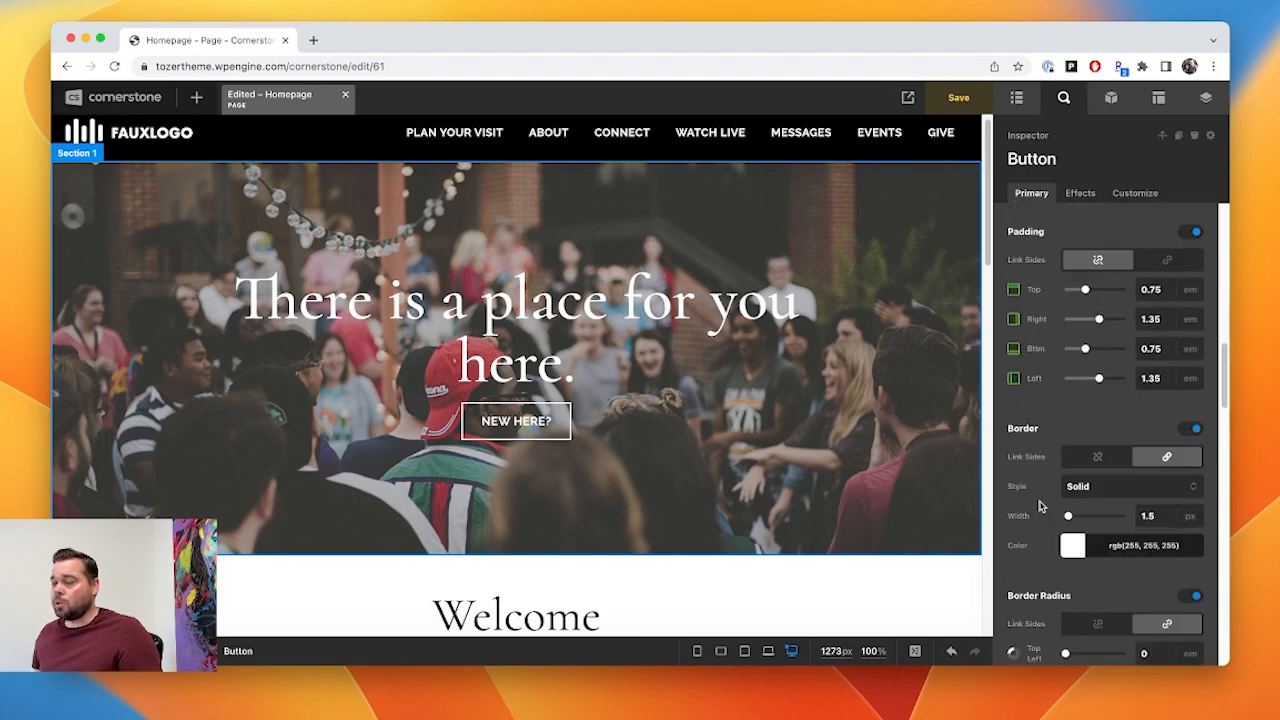
scroll(1040, 506, "down", 15)
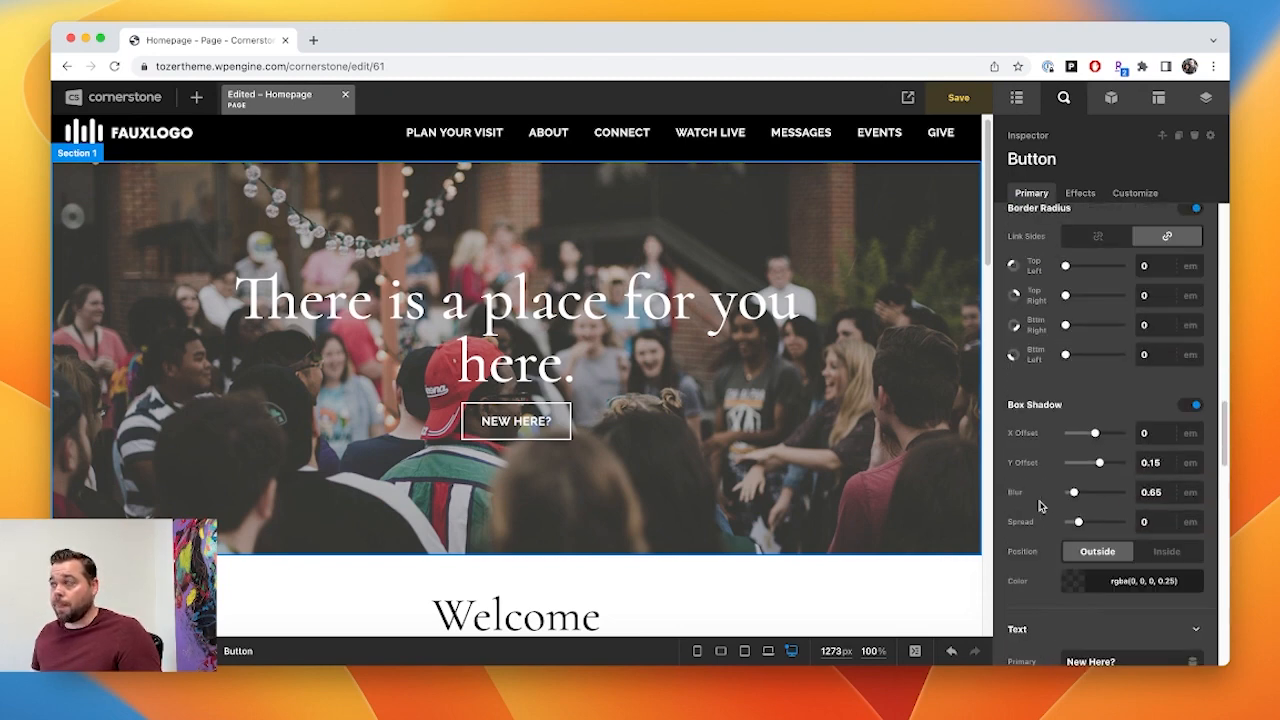
scroll(1040, 506, "down", 2)
left_click_drag(1120, 385, 1060, 390)
type("Con")
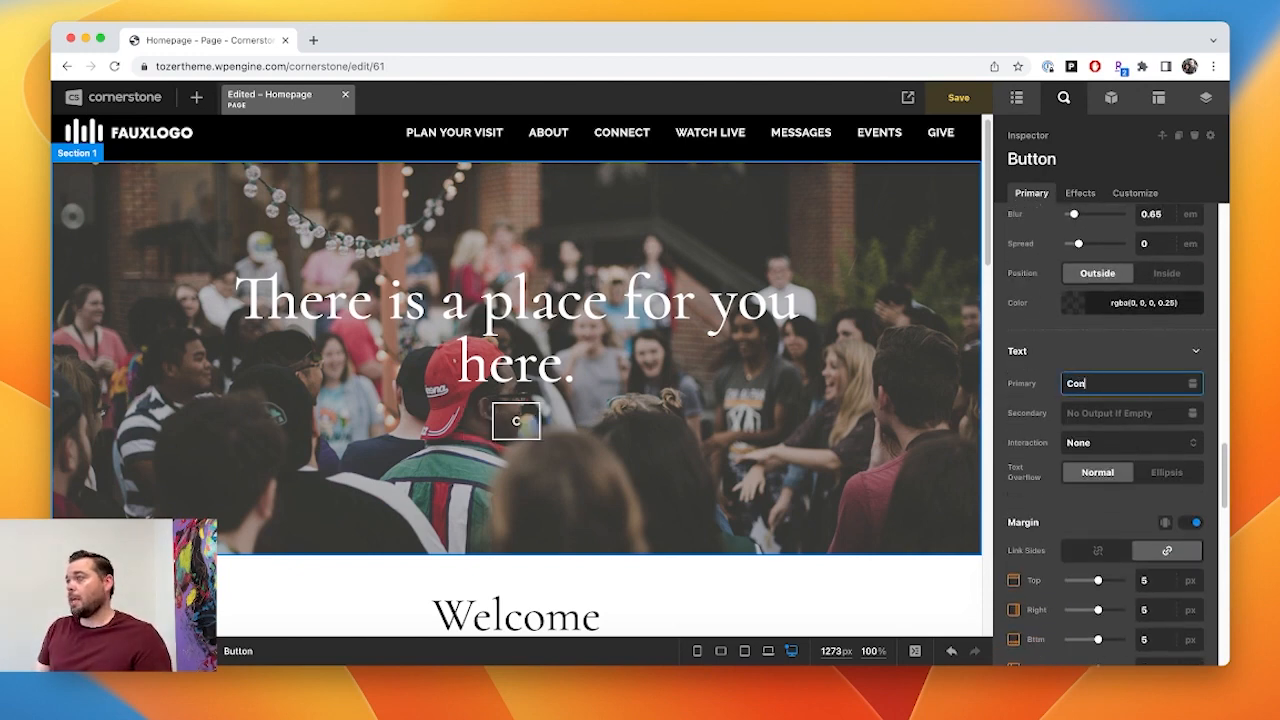
type("nect with Us")
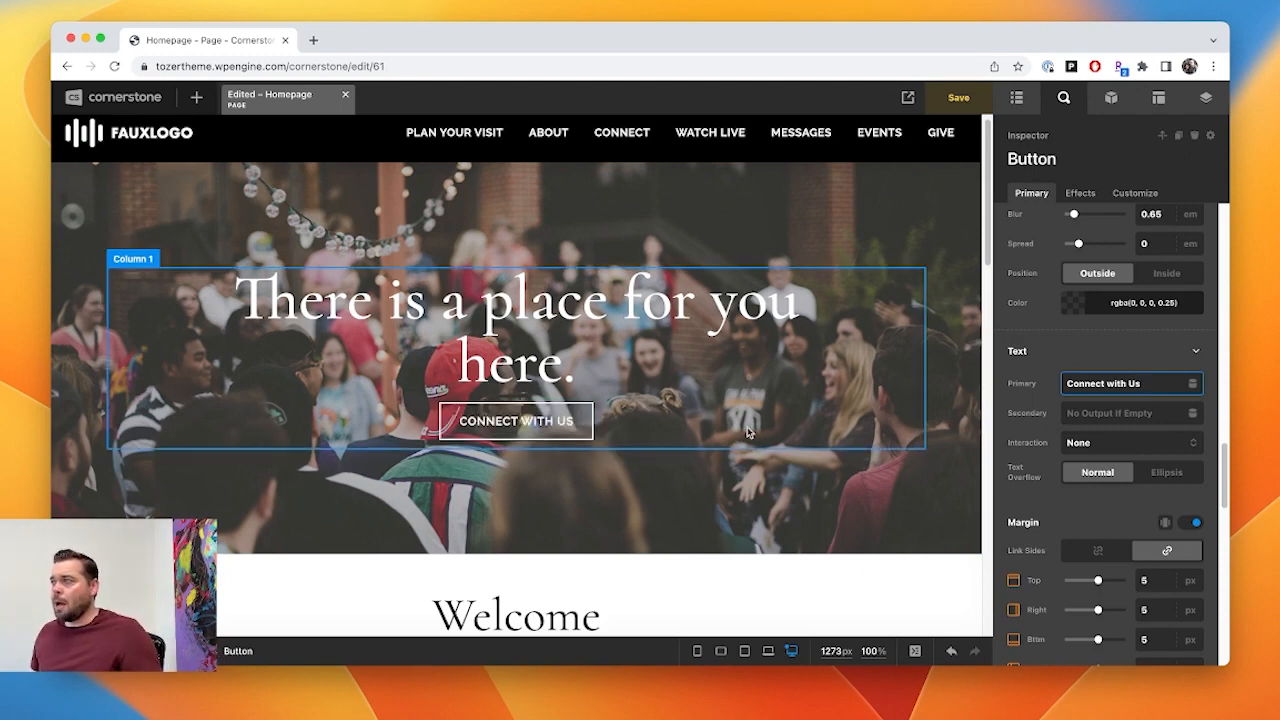
- Duplicate the Connect with Us button and set the lower copy's link URL to /plan-your-visit/
left_click(1016, 97)
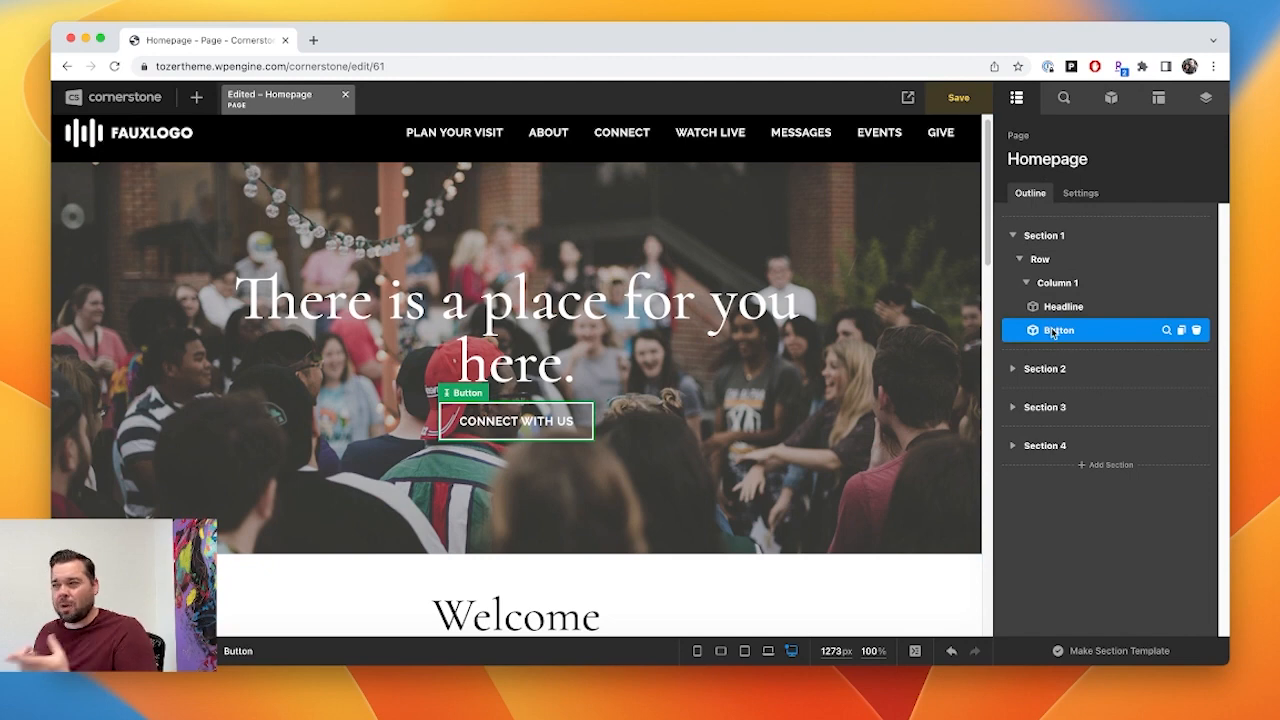
left_click(1181, 330)
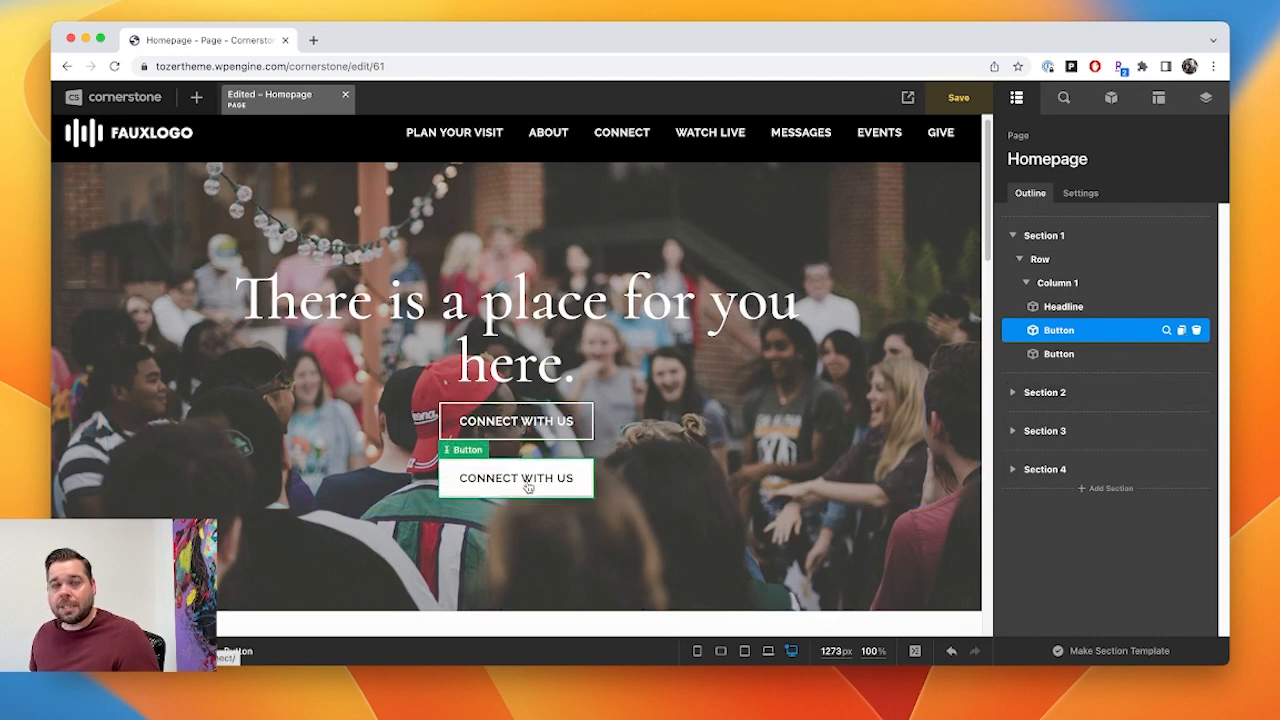
left_click(528, 487)
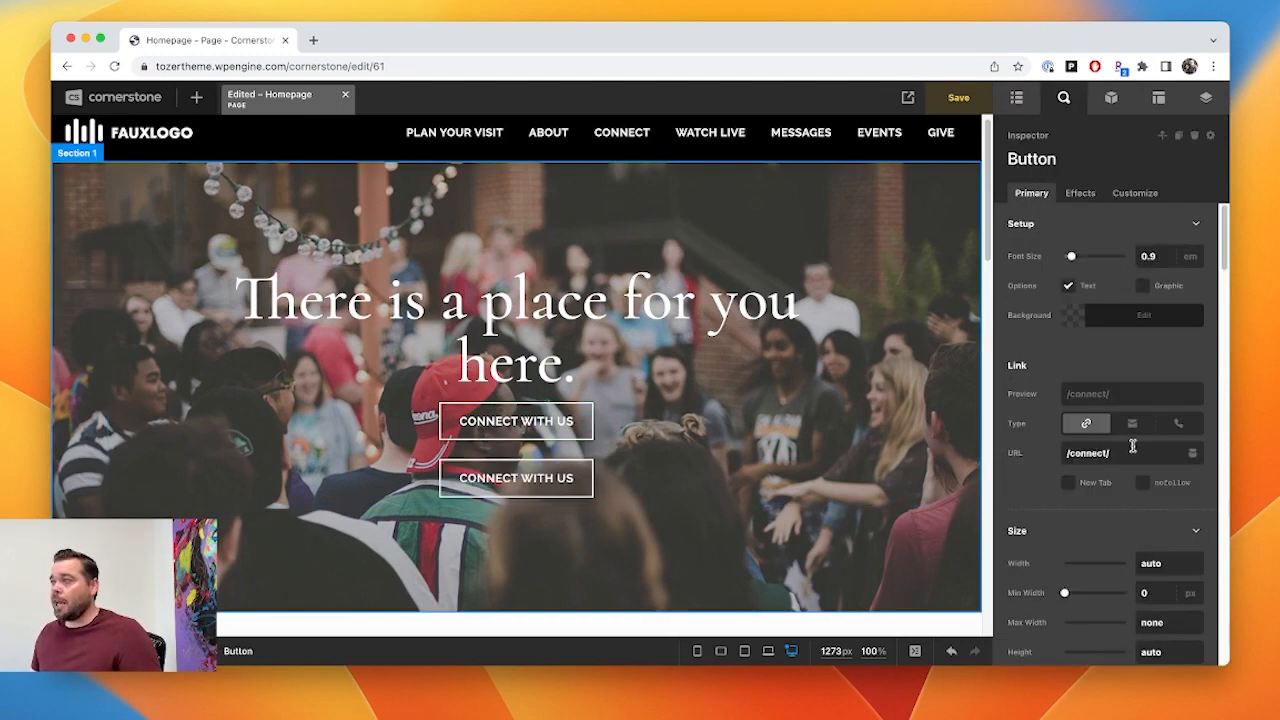
left_click_drag(1133, 446, 1022, 452)
type("/p")
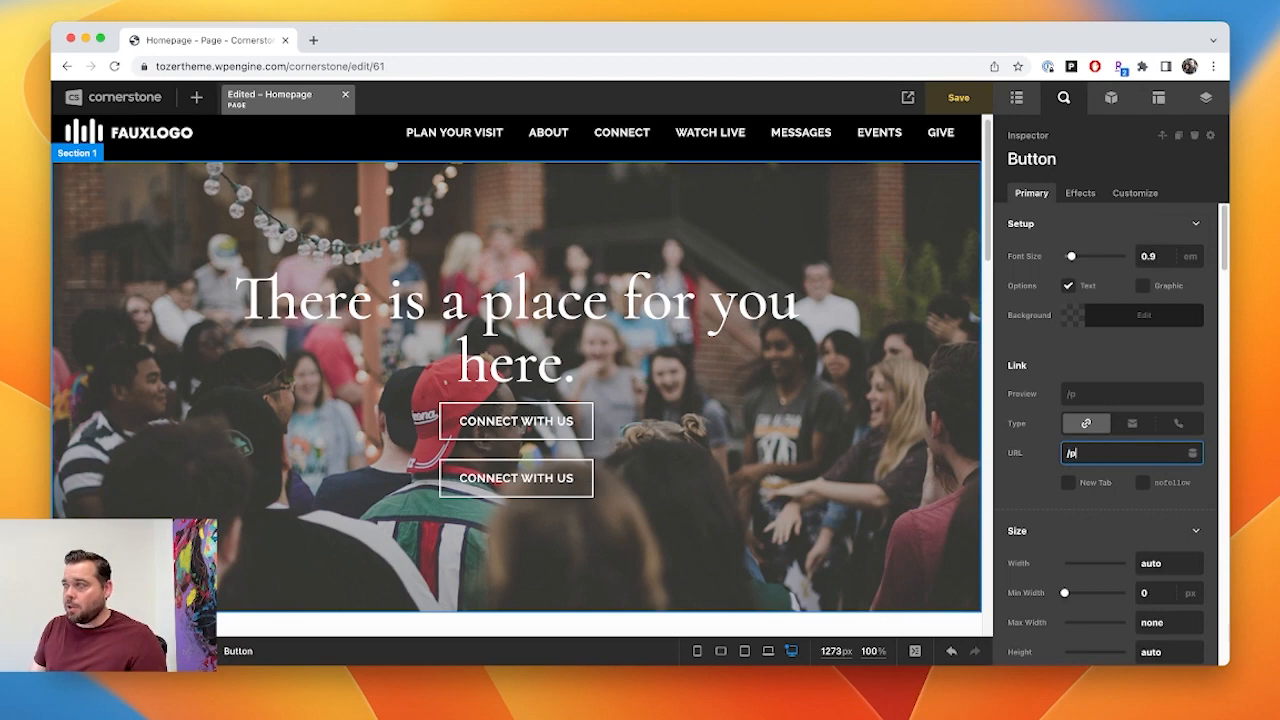
type("lan-your-visit/")
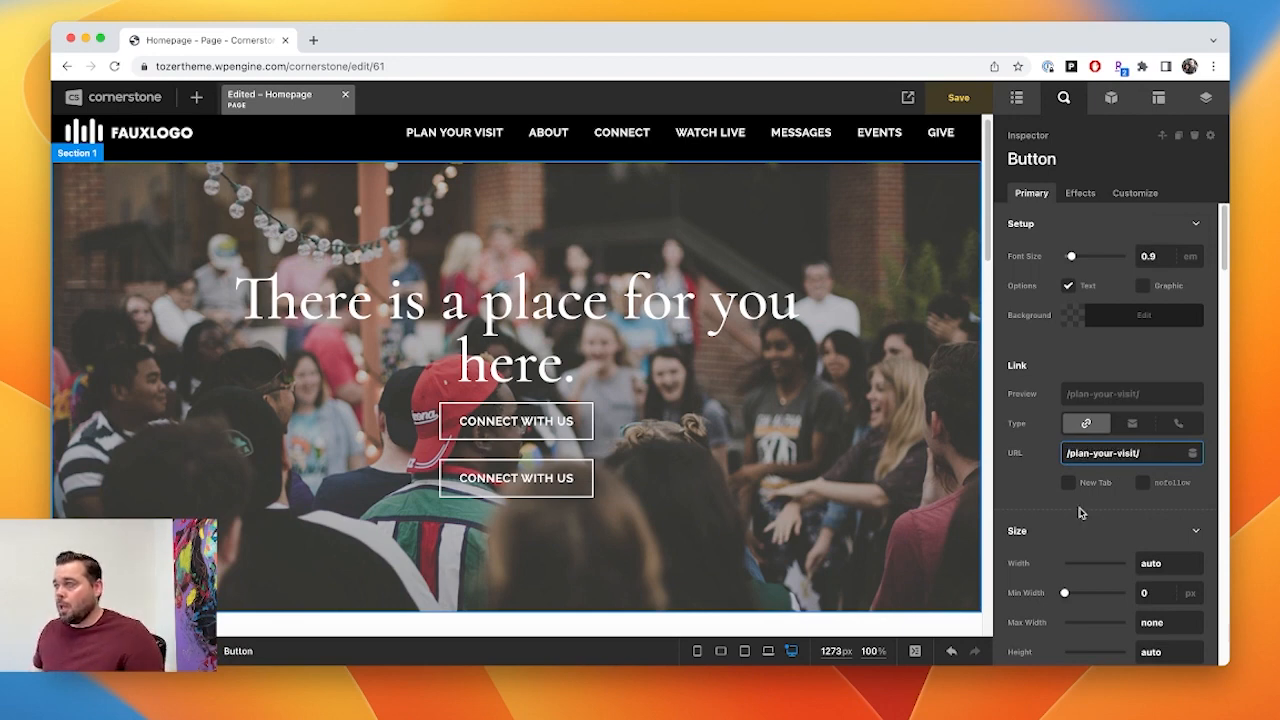
- Set the lower hero button's primary text to "Plan Your Visit"
scroll(1088, 532, "down", 10)
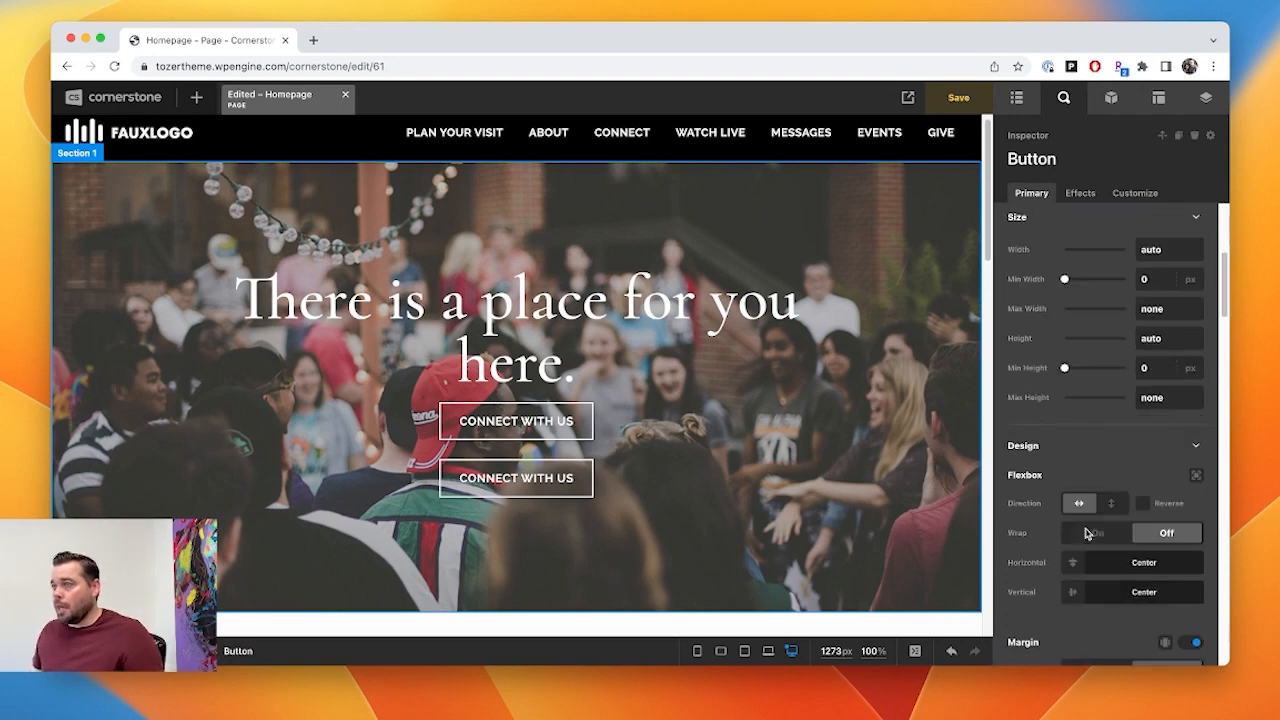
scroll(1088, 532, "down", 5)
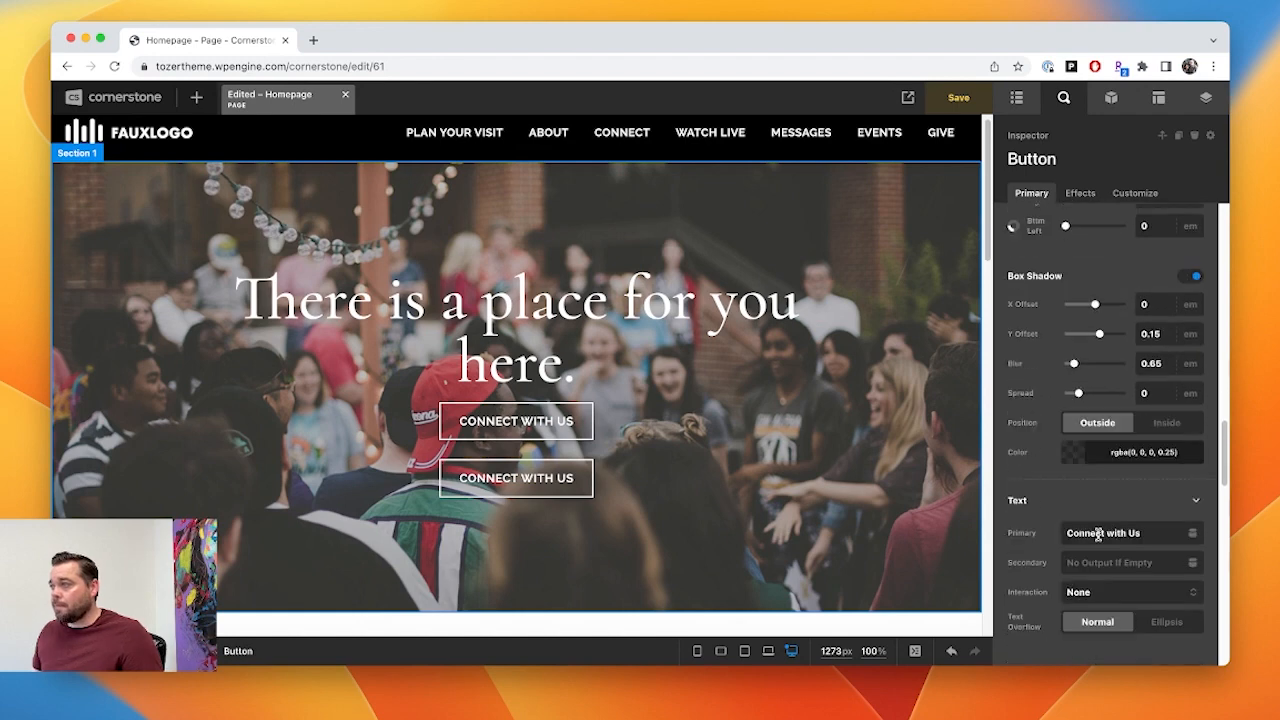
triple_click(1100, 533)
key("BackSpace")
type("Plan")
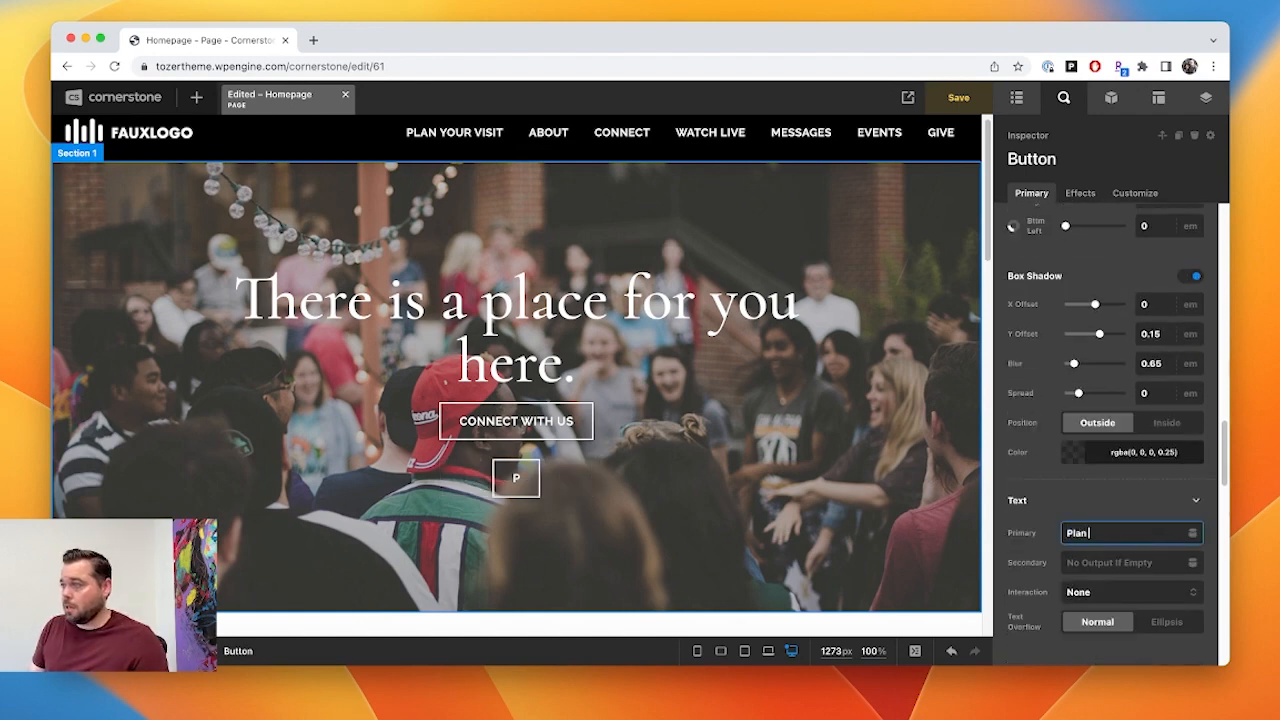
type(" Your Visit")
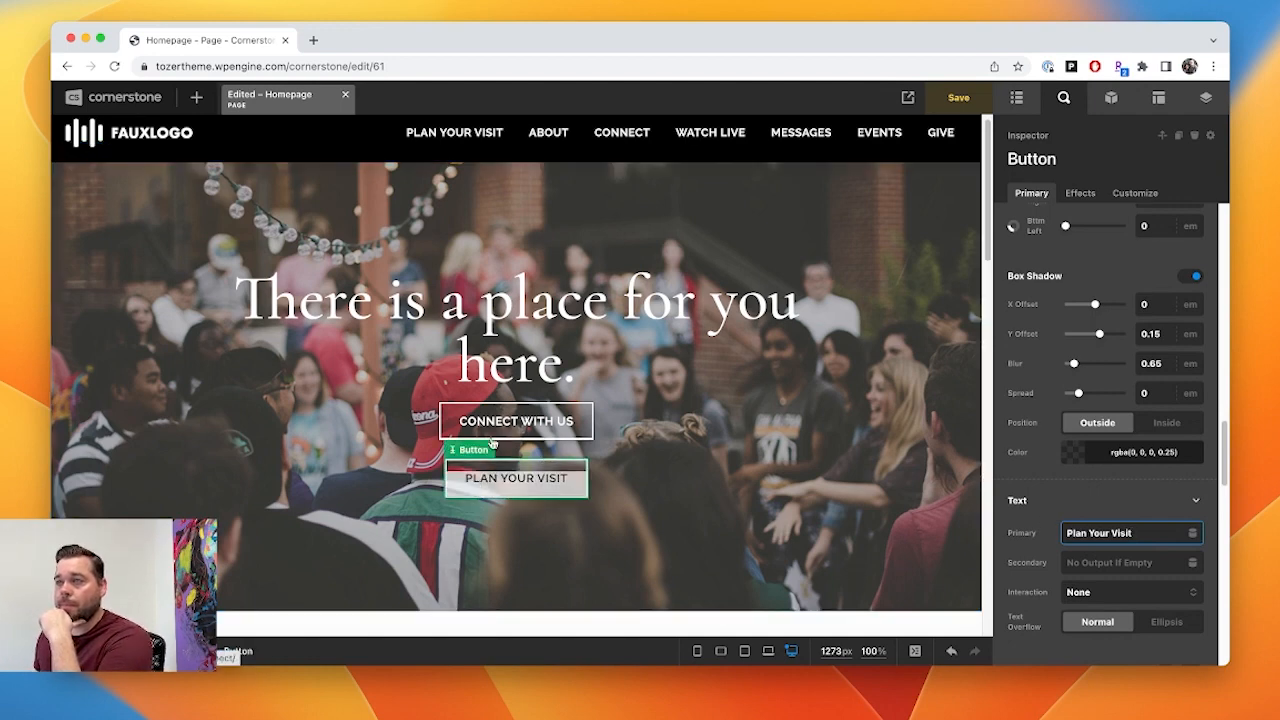
- Examine the Connect With Us cards and how their columns, images and text blocks are nested in Section 3's outline
scroll(535, 482, "down", 1)
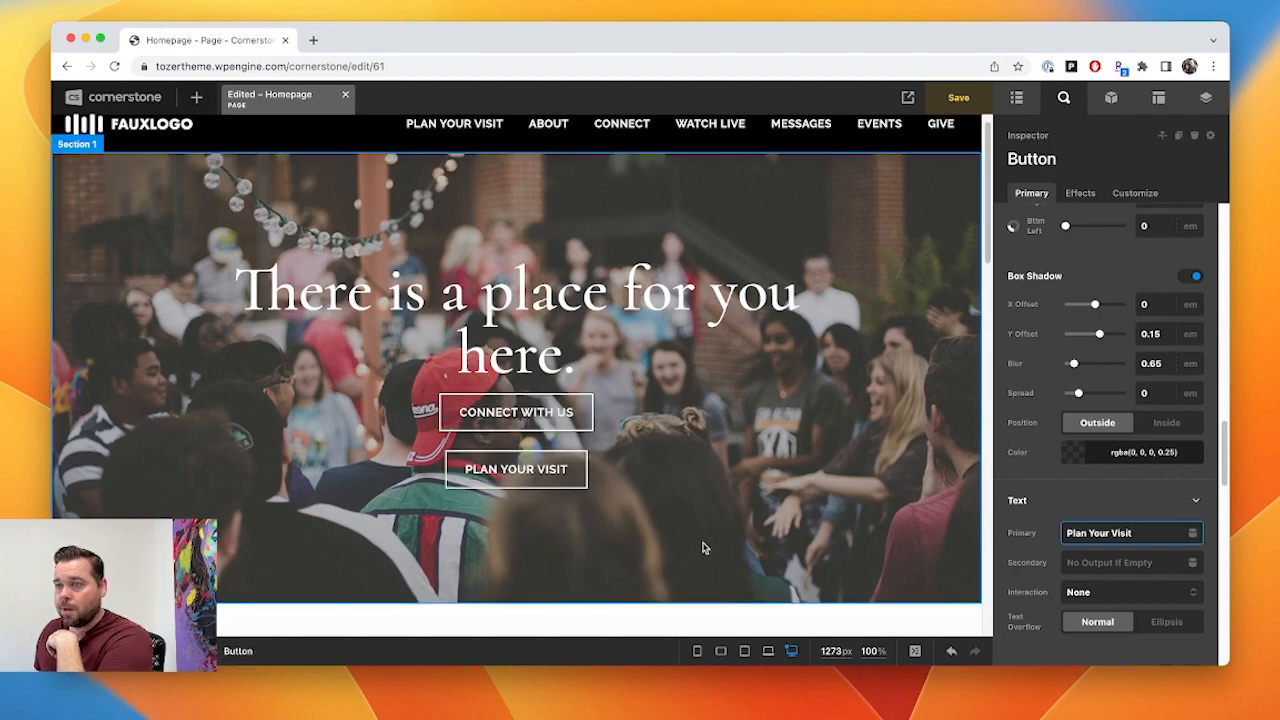
scroll(703, 548, "down", 10)
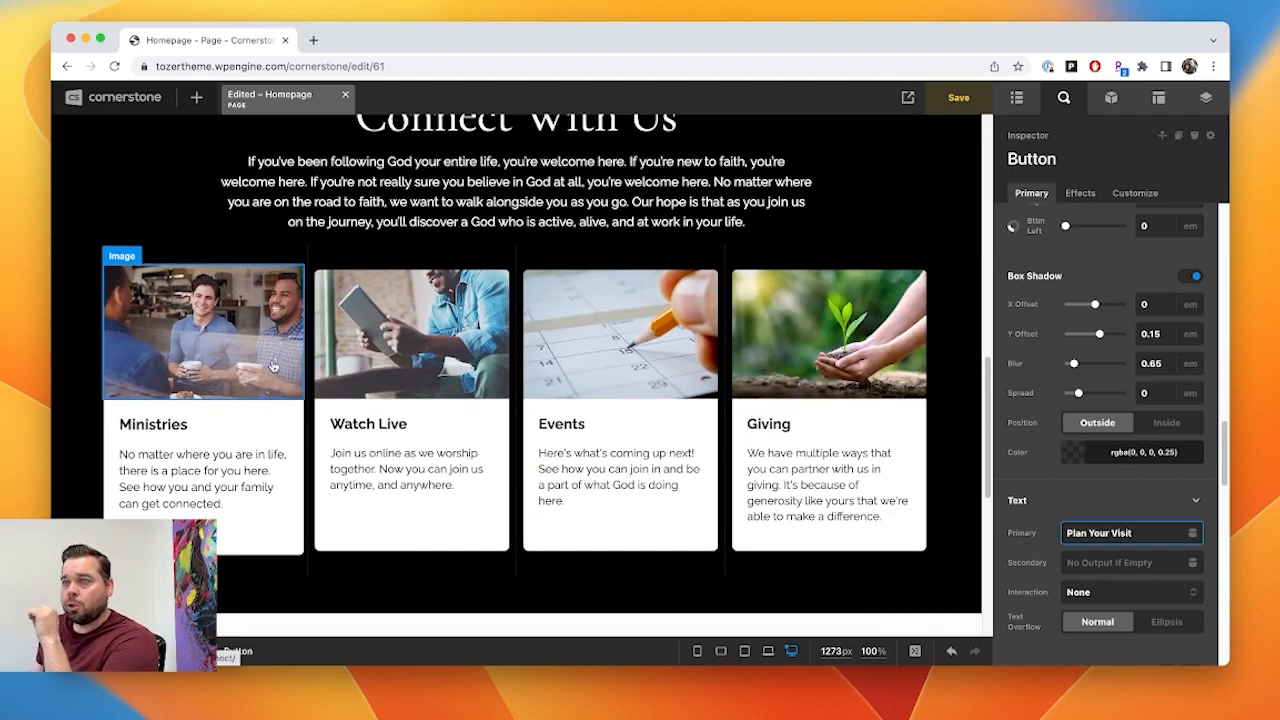
scroll(272, 366, "down", 3)
scroll(340, 410, "up", 5)
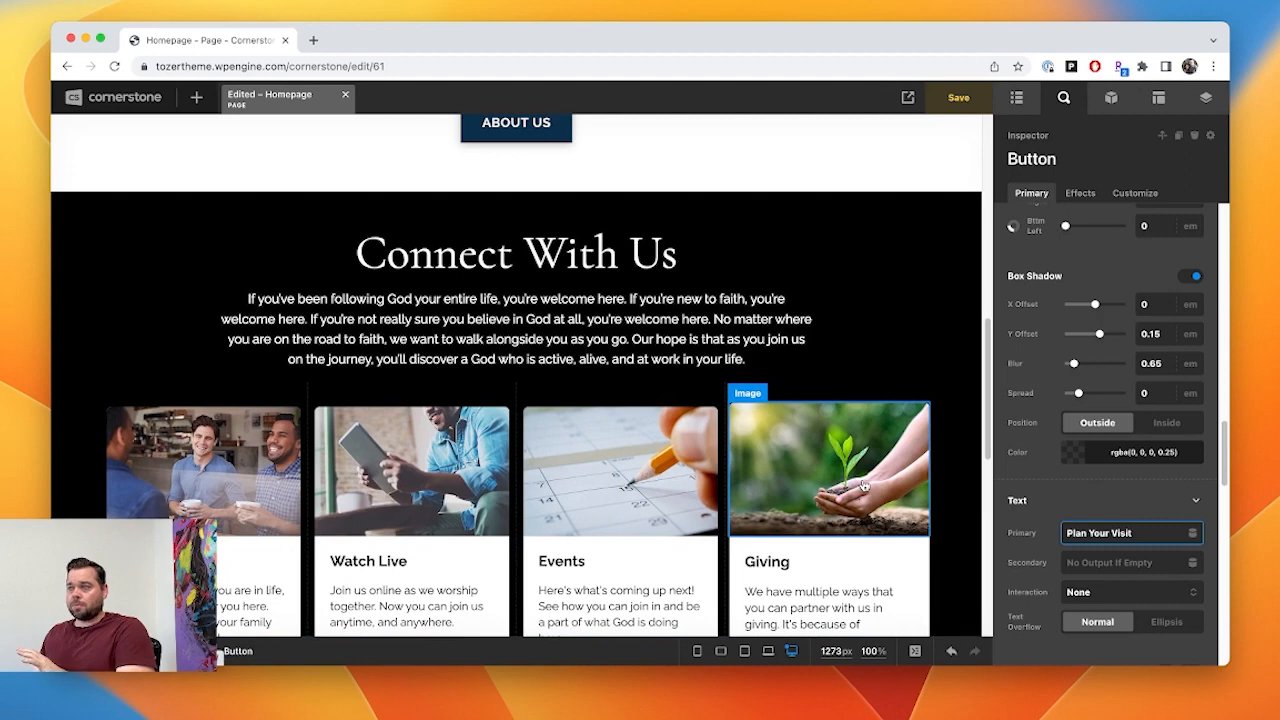
left_click(249, 483)
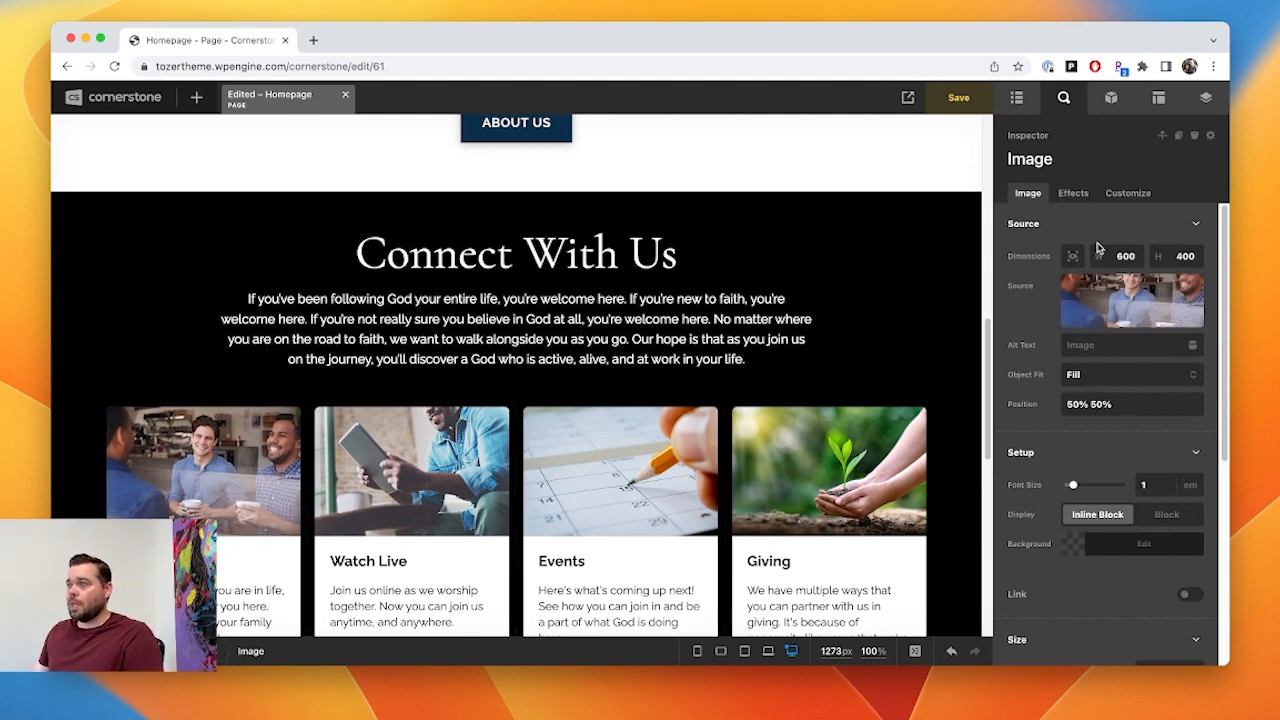
left_click(1016, 98)
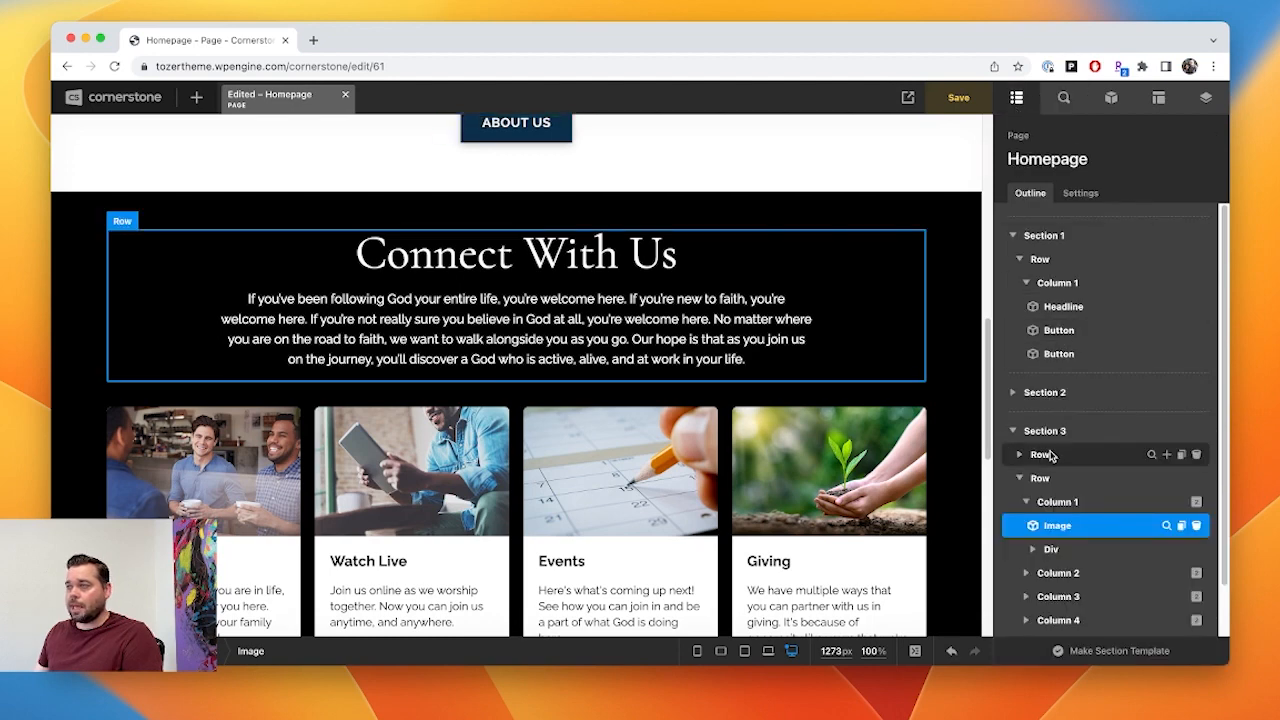
scroll(1050, 456, "down", 1)
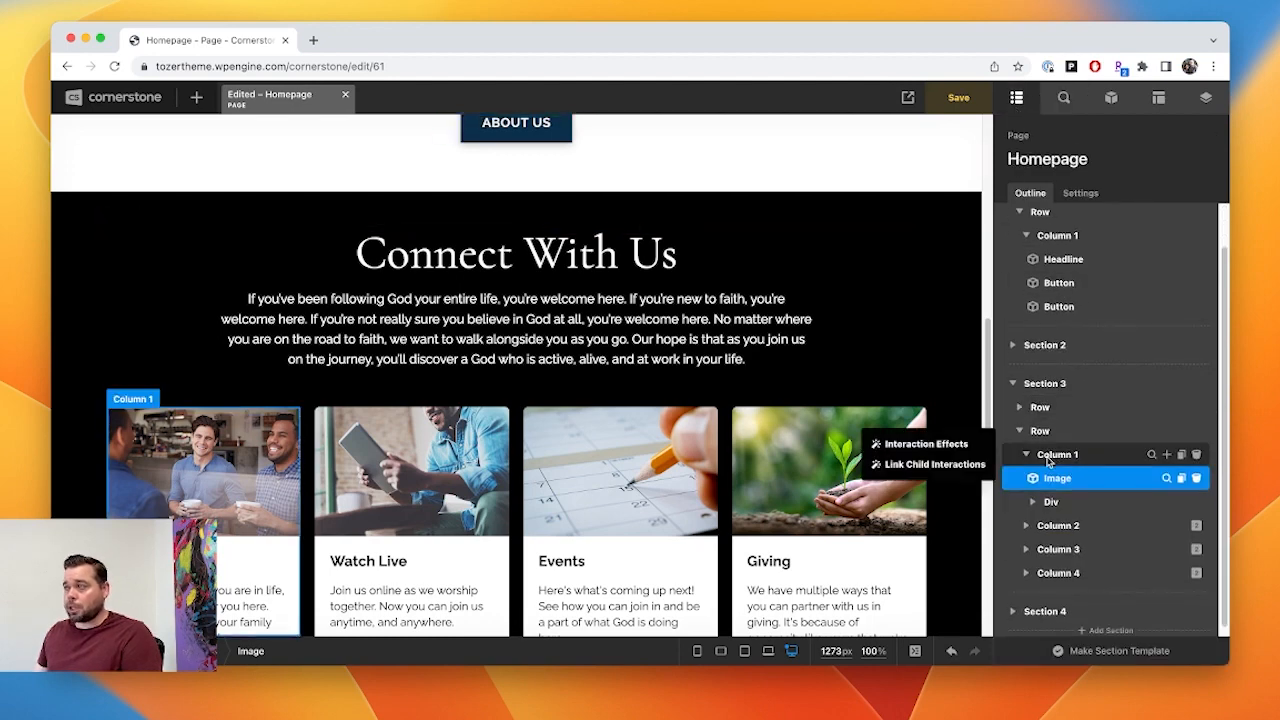
left_click(1027, 527)
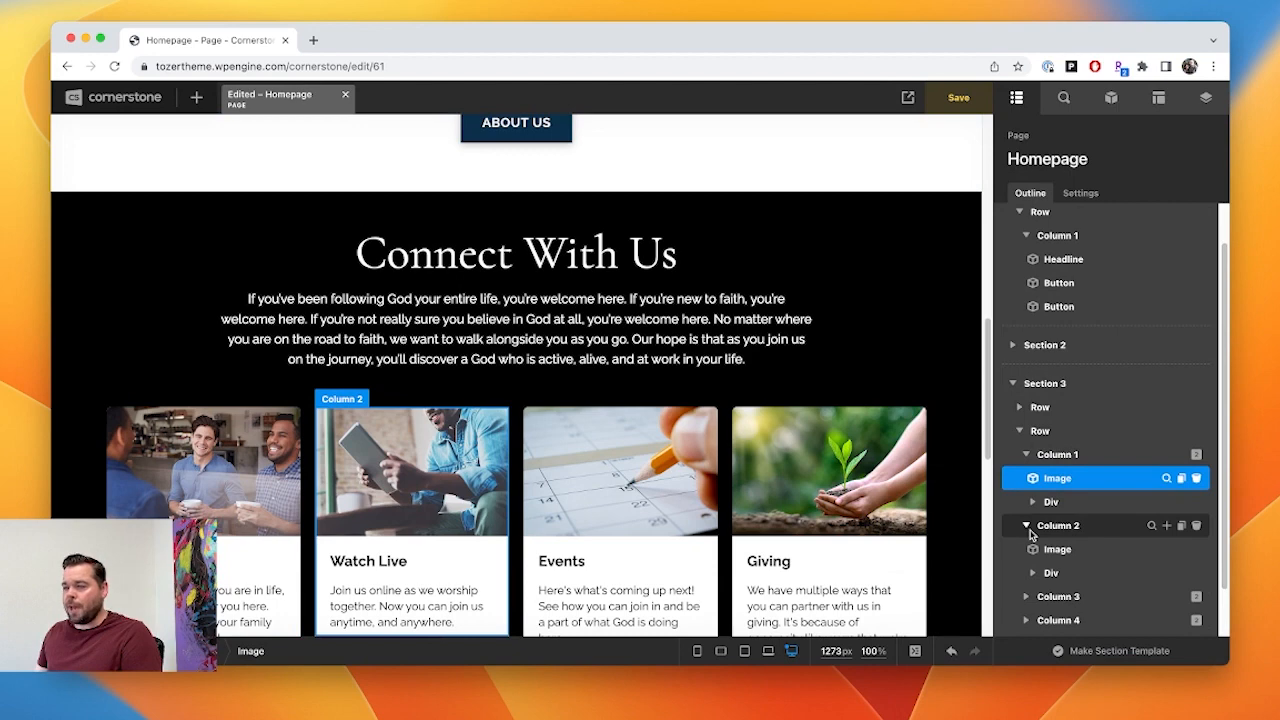
scroll(1034, 525, "down", 1)
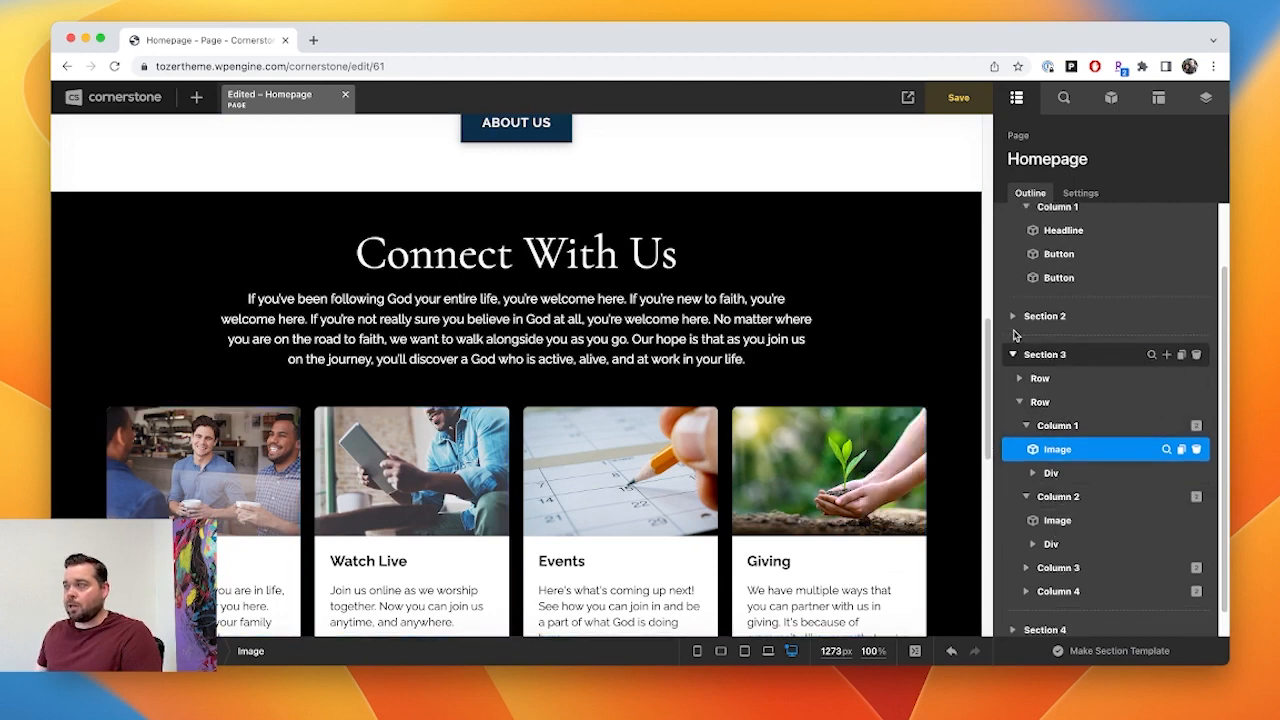
left_click(1033, 474)
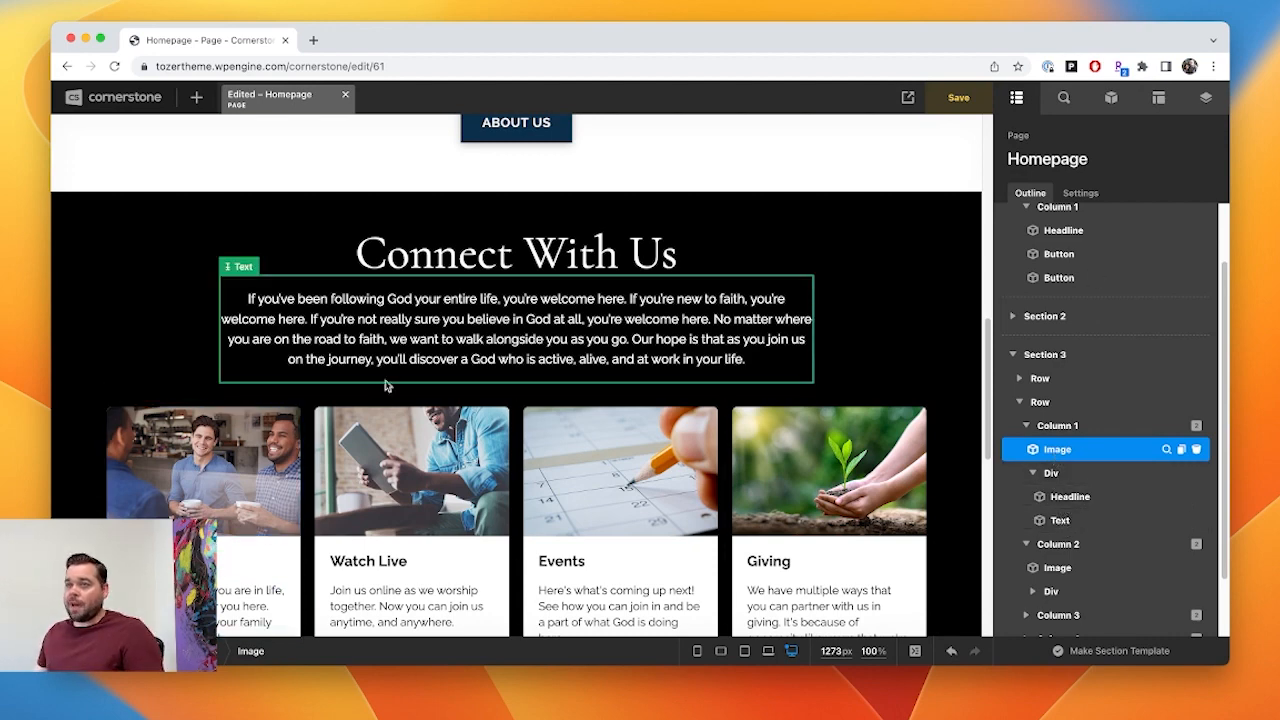
- Remove the source image from the Ministries card in the Connect With Us section
left_click(225, 445)
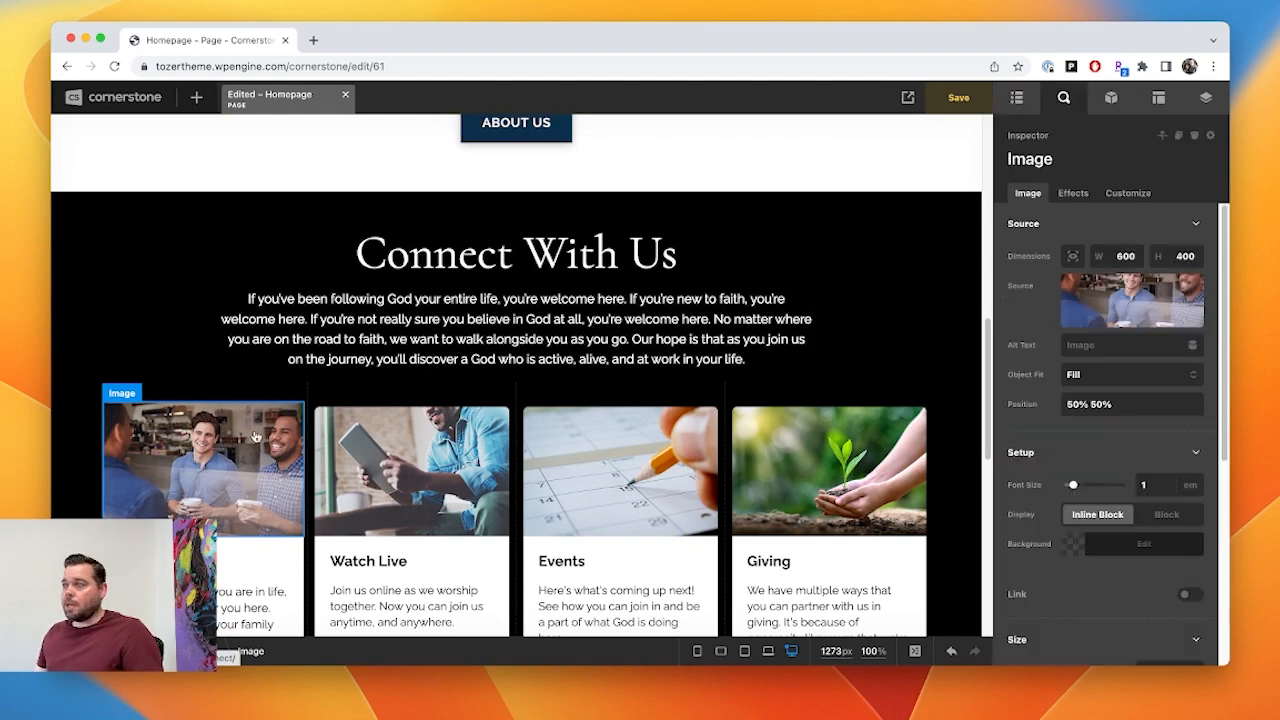
mouse_move(1122, 308)
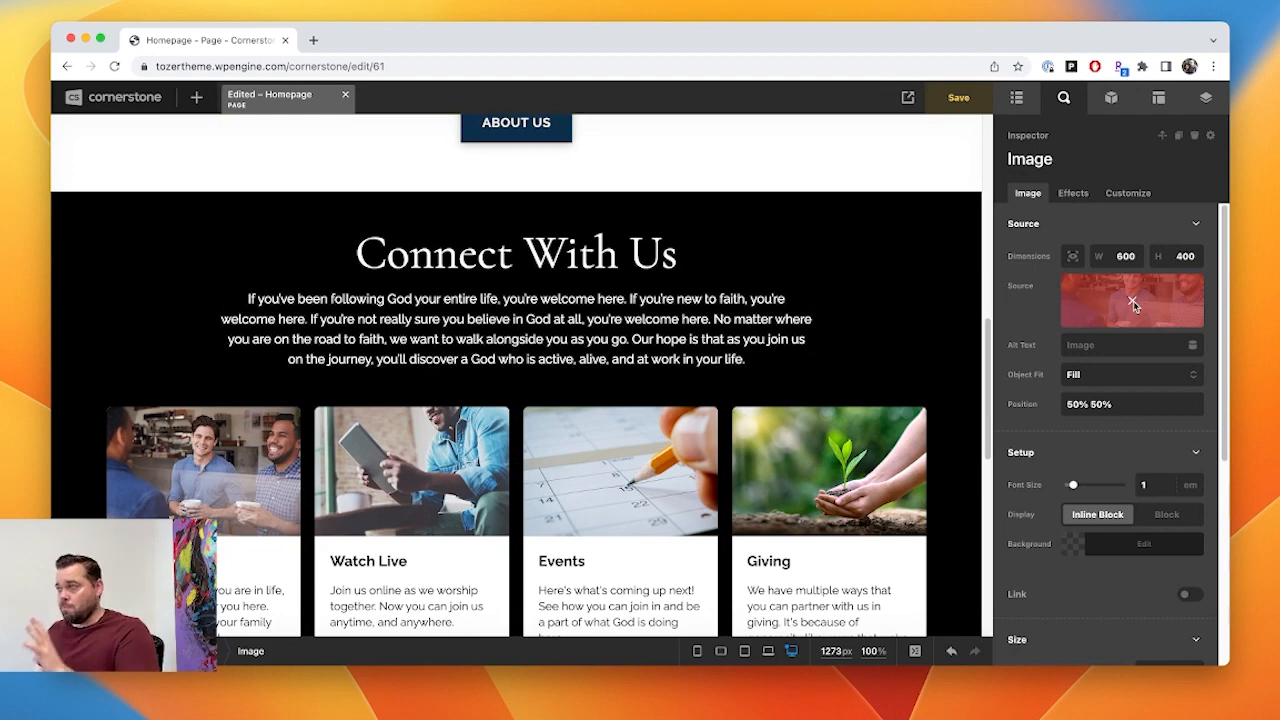
left_click(1133, 303)
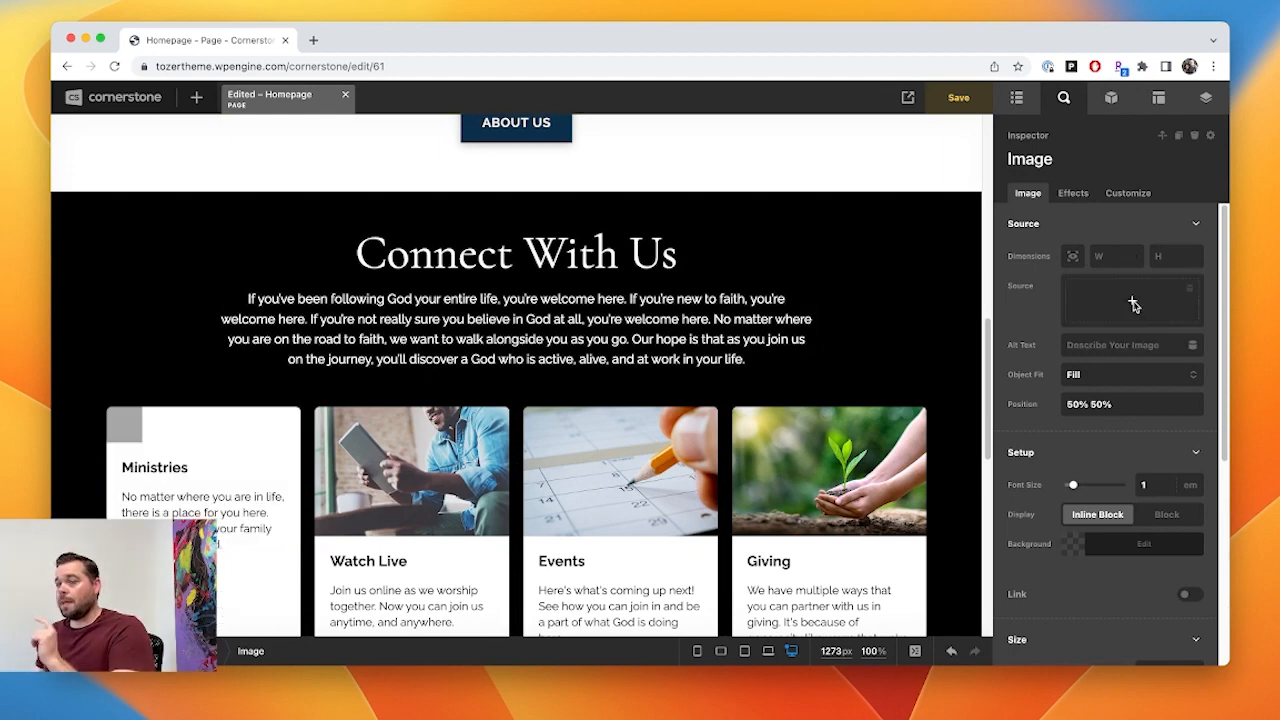
- Insert selective-focus-photo-of-person-holding-book-2351719-2.jpg from the media library as the Ministries card's image
left_click(1133, 303)
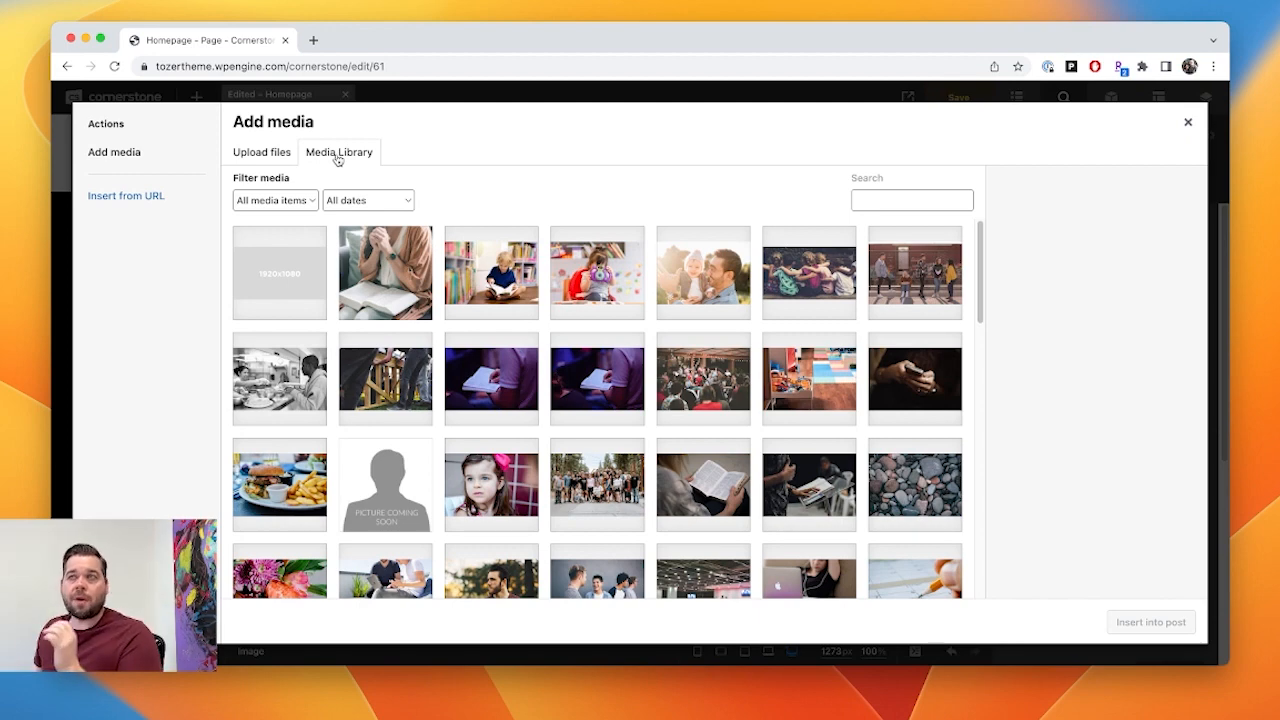
left_click(250, 155)
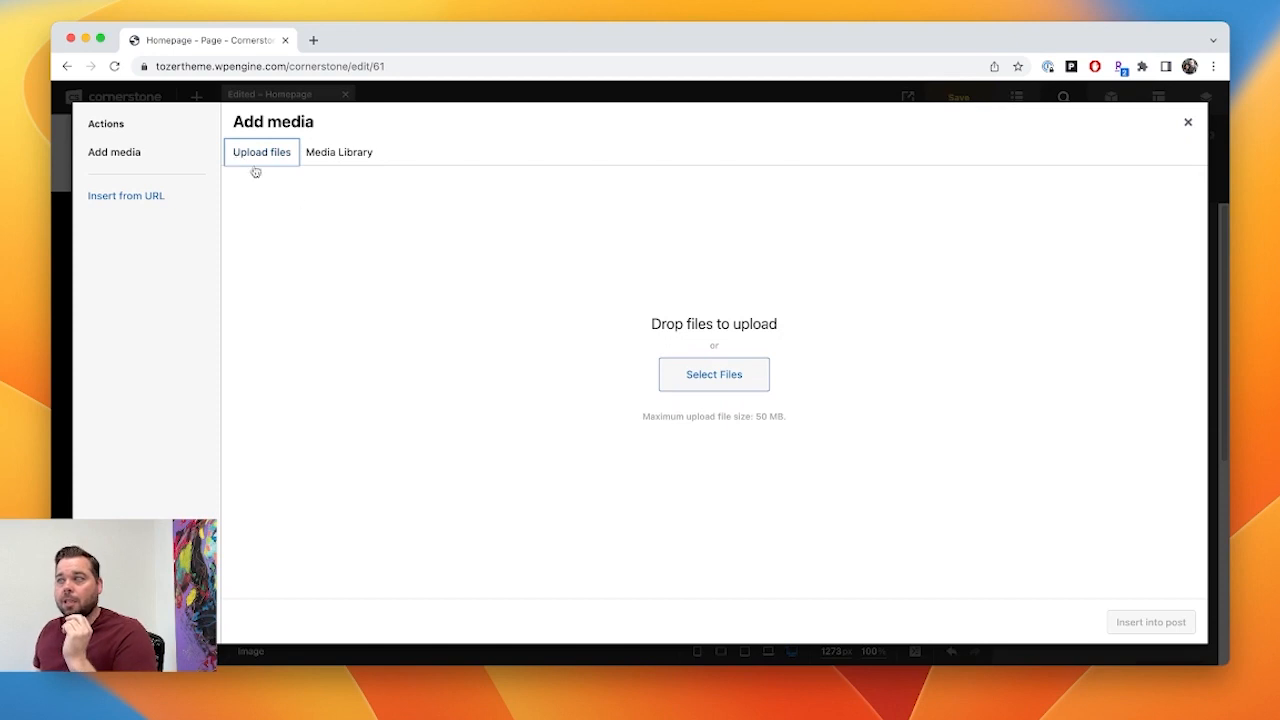
left_click(742, 388)
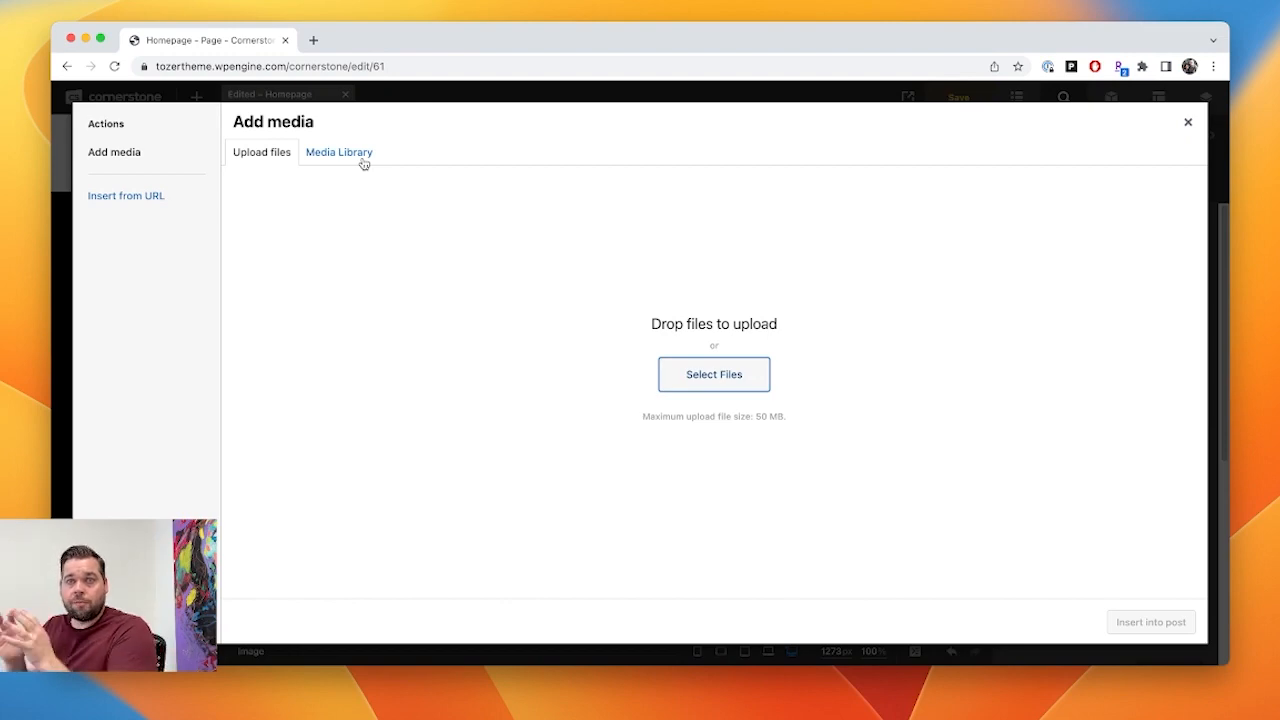
left_click(364, 162)
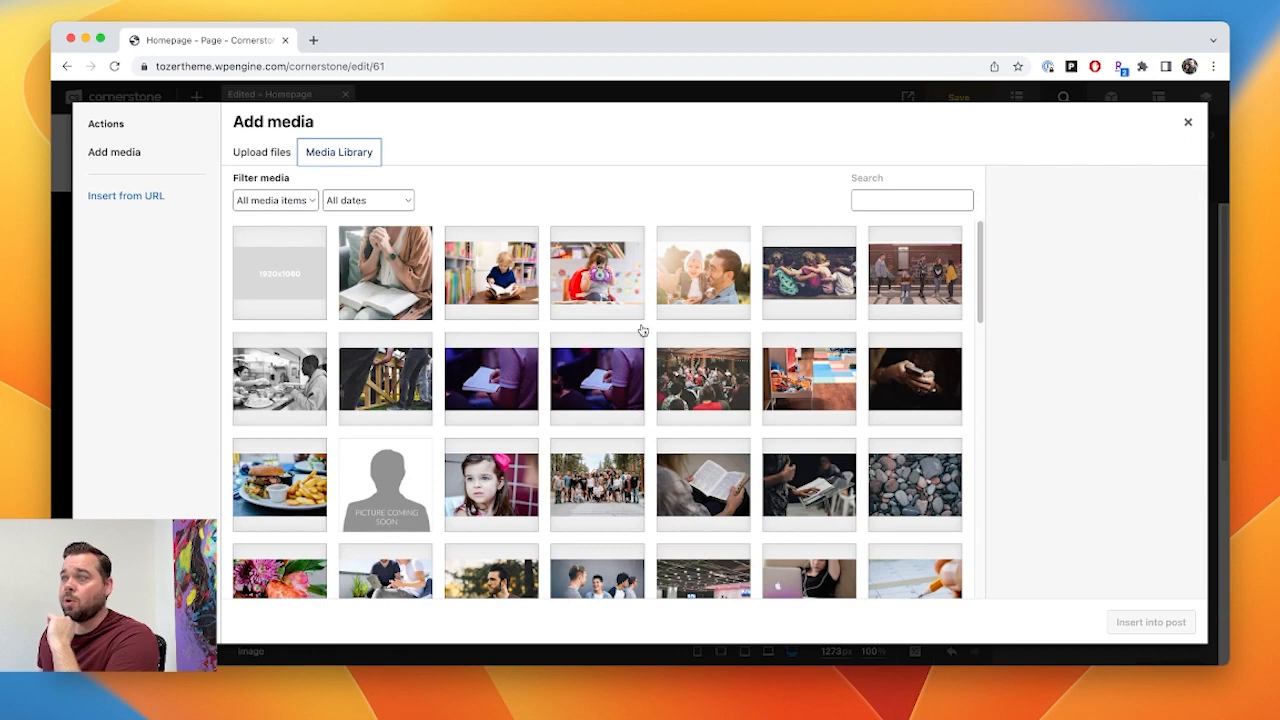
left_click(610, 382)
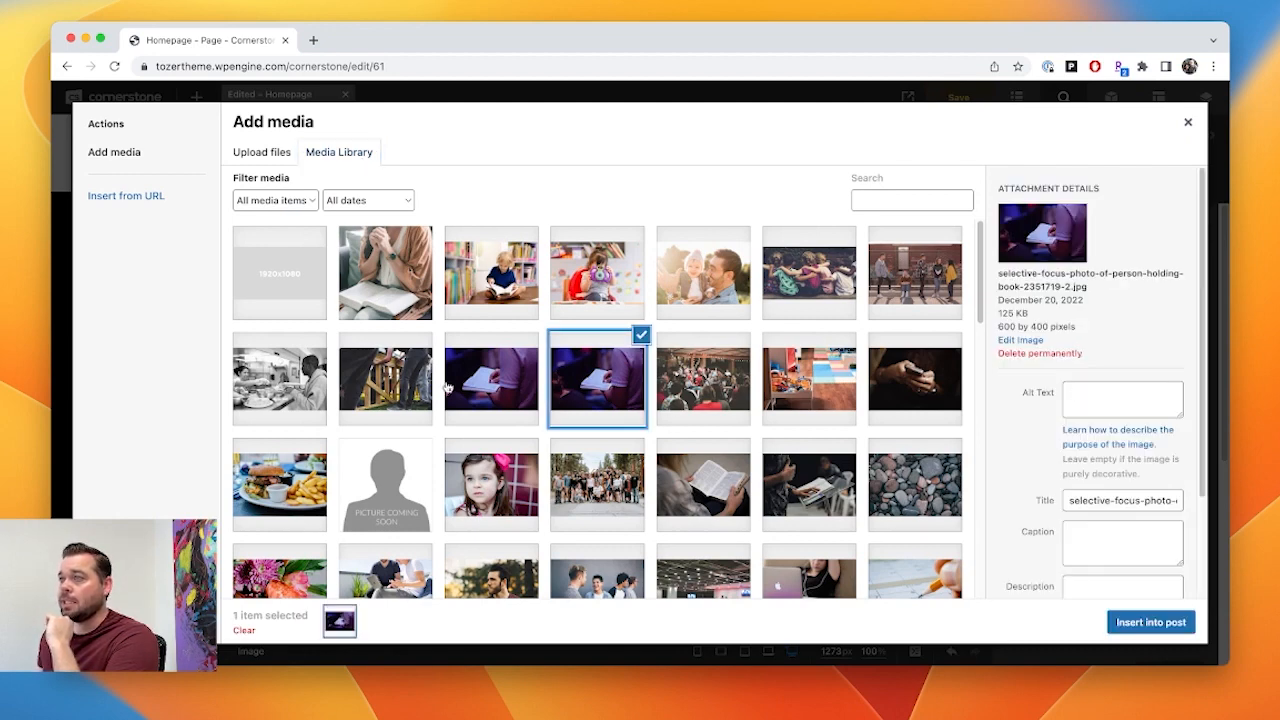
mouse_move(997, 337)
left_mouse_down()
mouse_move(1078, 330)
mouse_move(998, 313)
left_mouse_up()
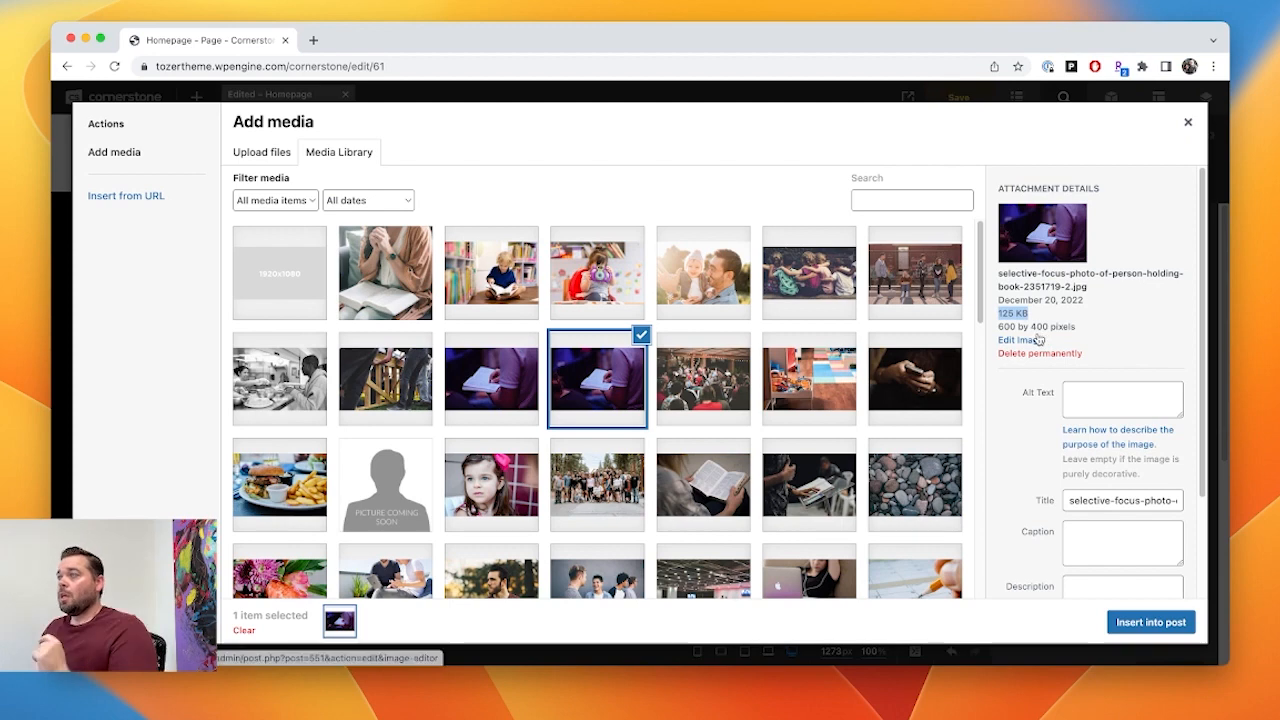
left_click_drag(1005, 328, 1072, 338)
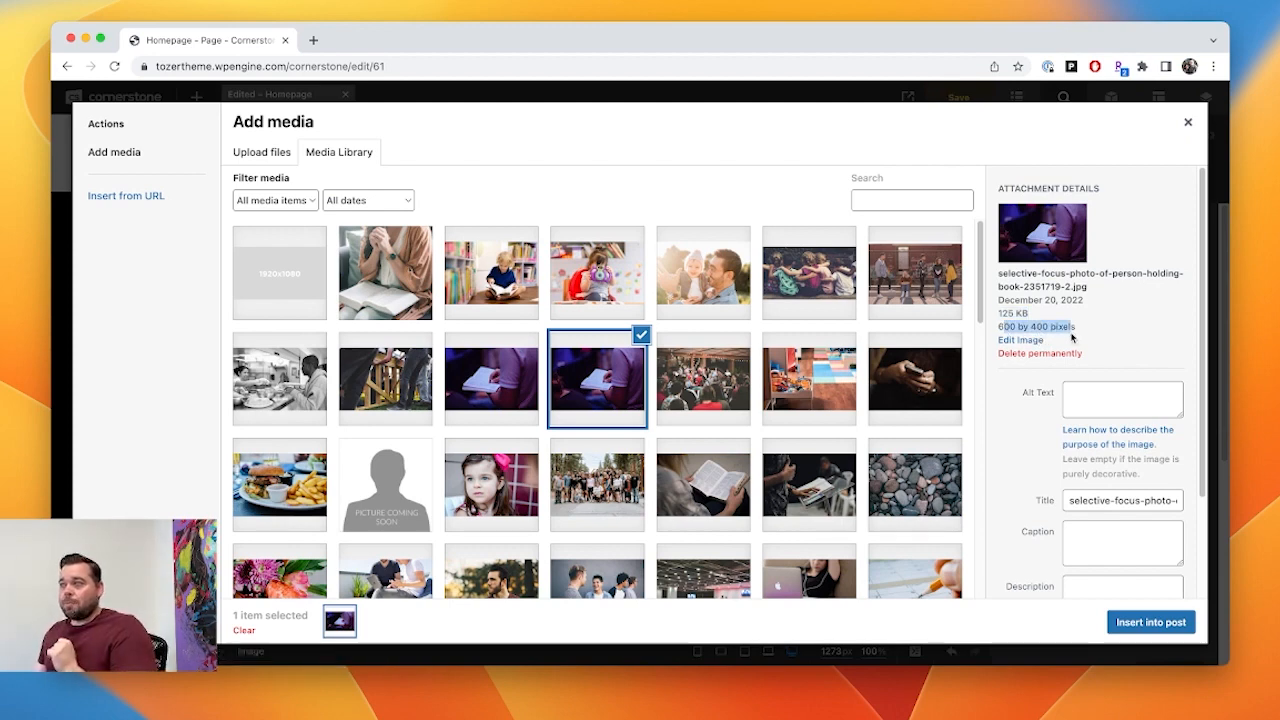
left_click(604, 385)
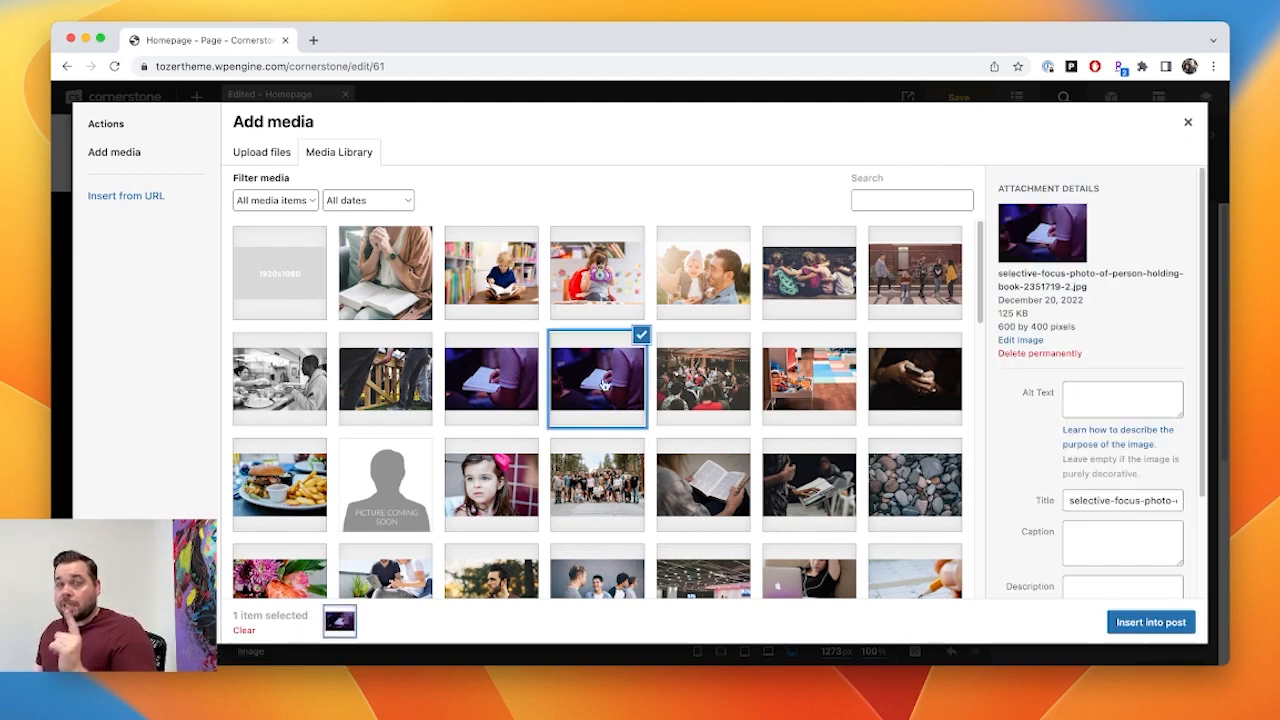
left_click(1150, 622)
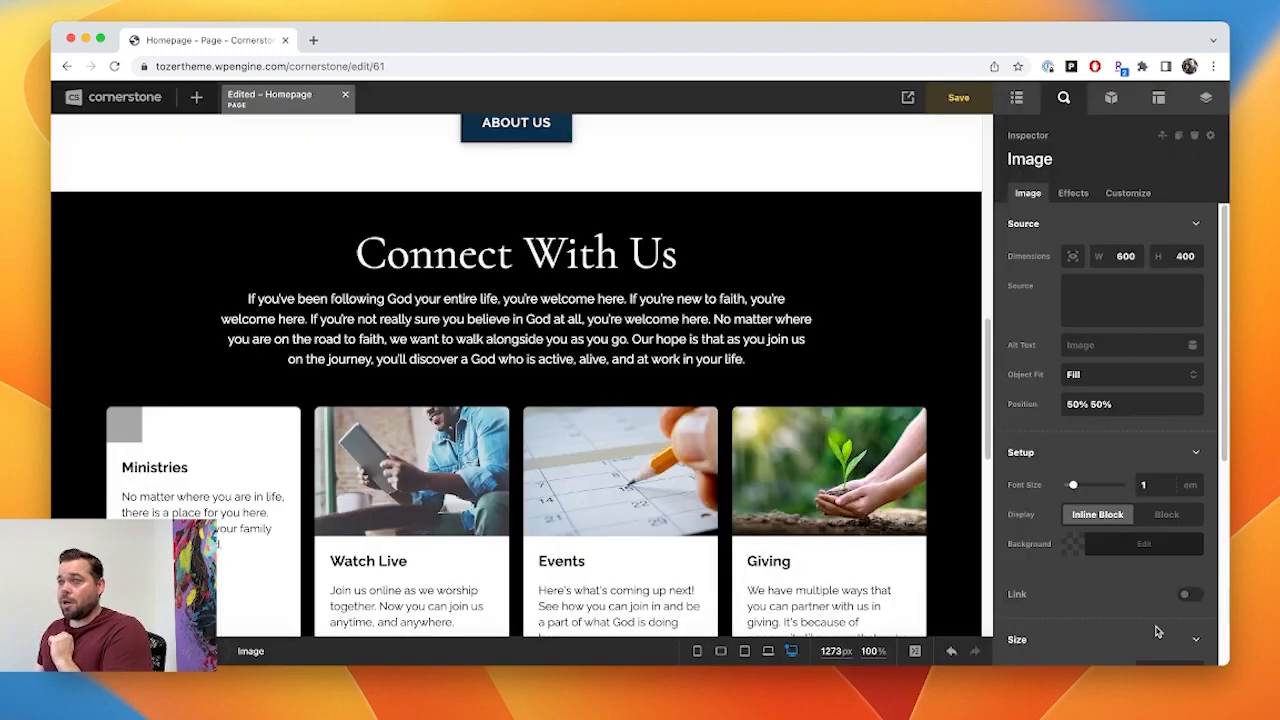
- Replace the Ministries card's image with city-skyline_1920x1080.jpg from the media library
scroll(400, 520, "down", 2)
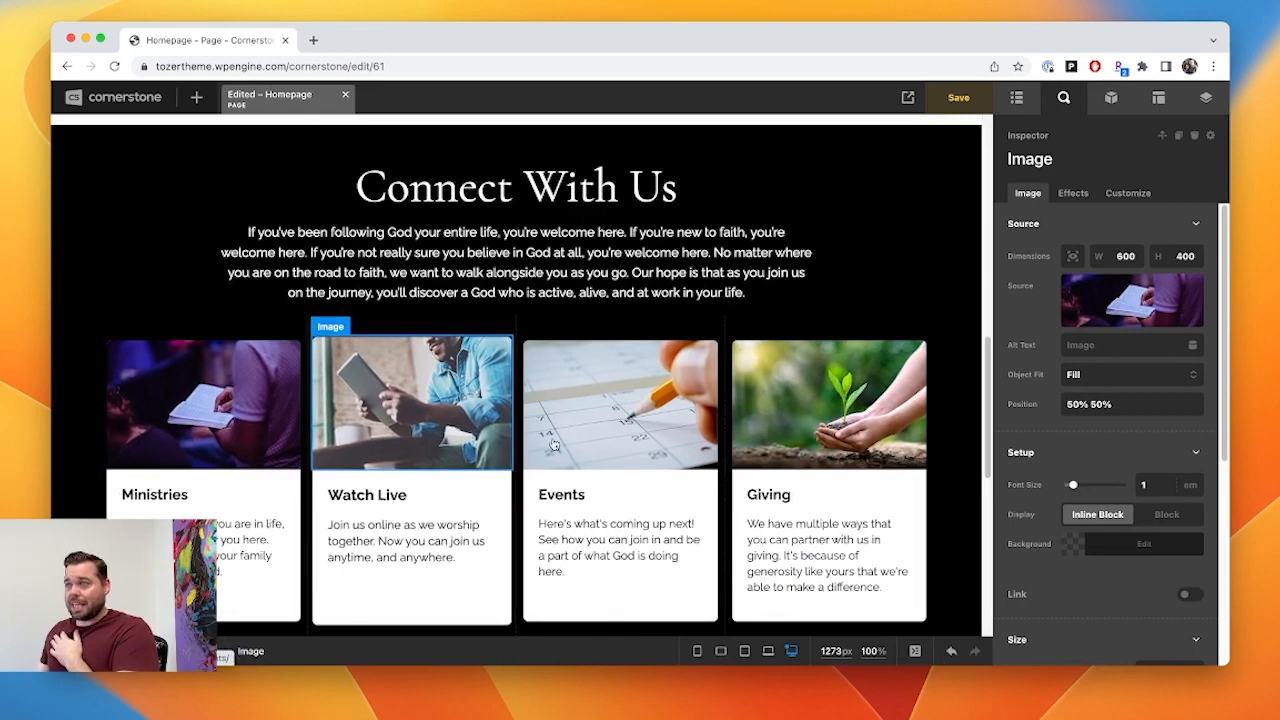
left_click(366, 401)
left_click(612, 405)
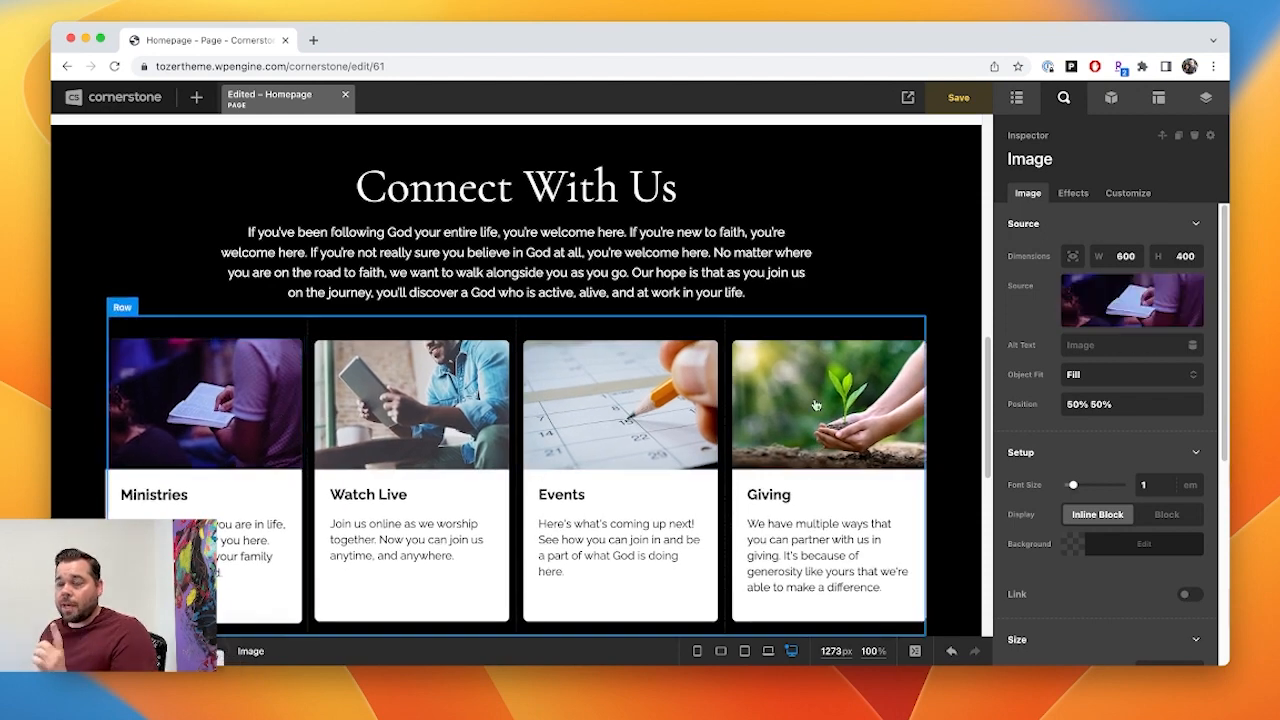
left_click(1132, 300)
left_click(1135, 299)
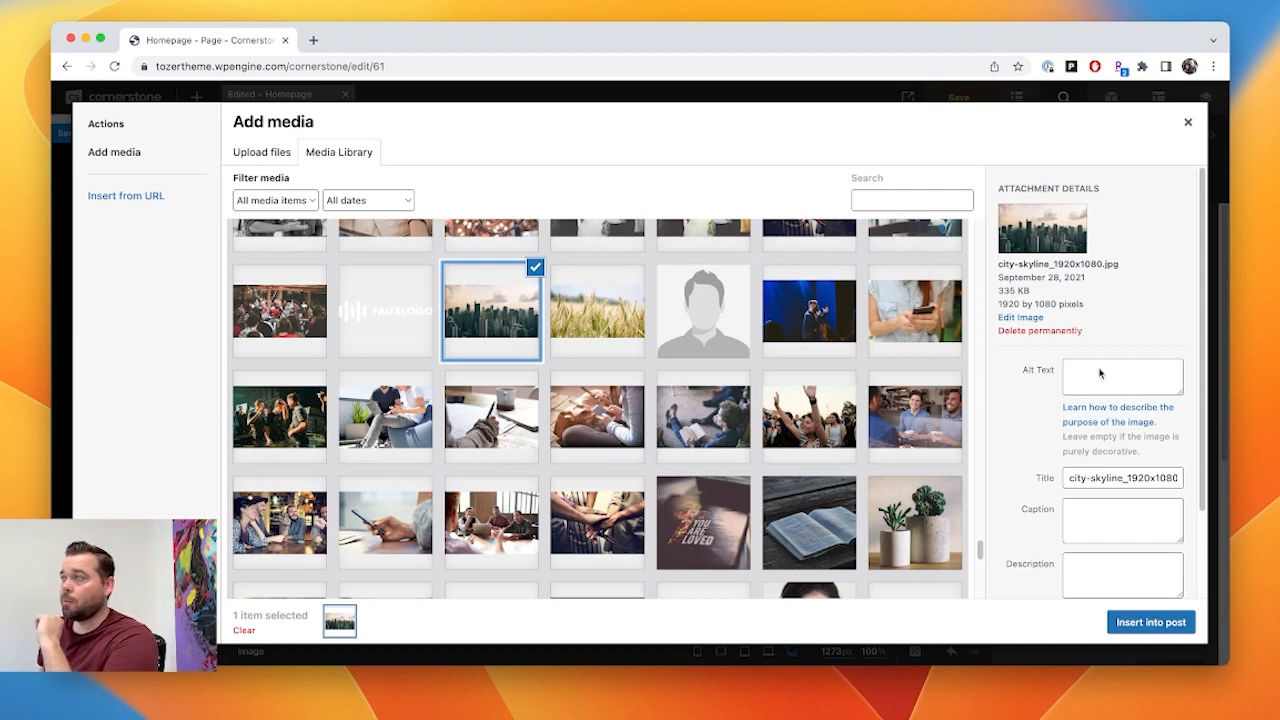
double_click(1006, 290)
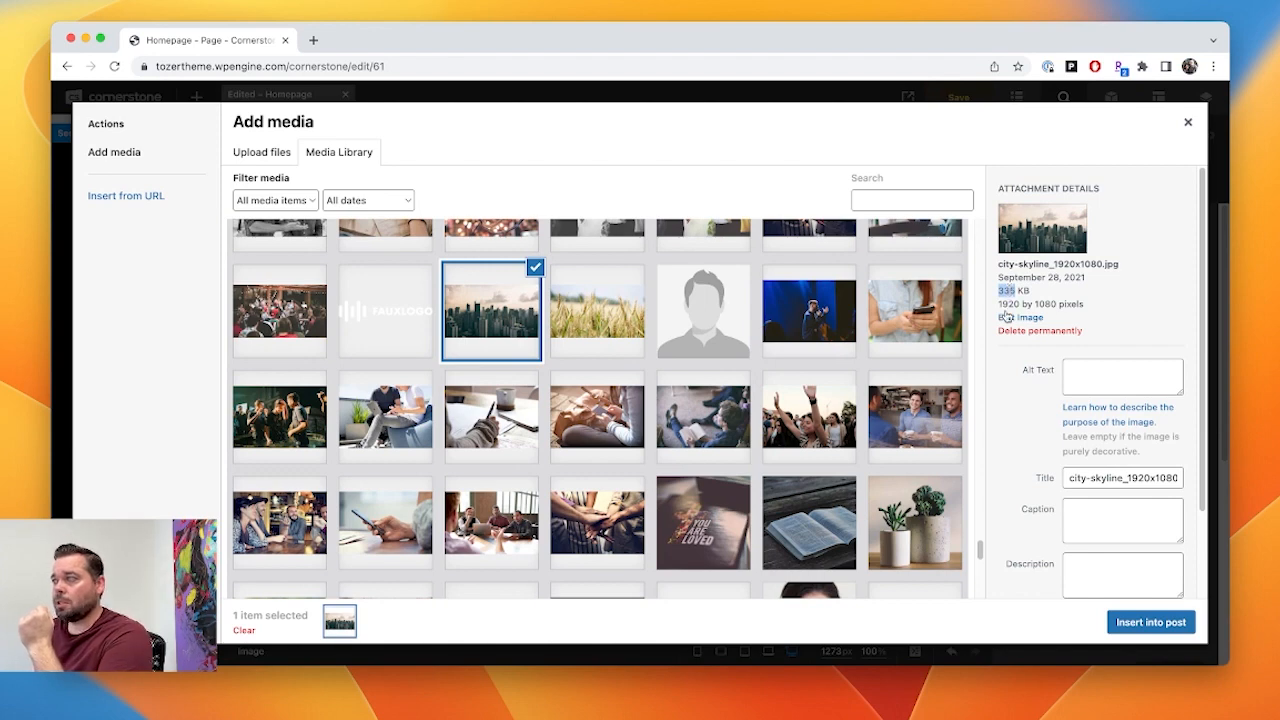
left_click(1012, 290)
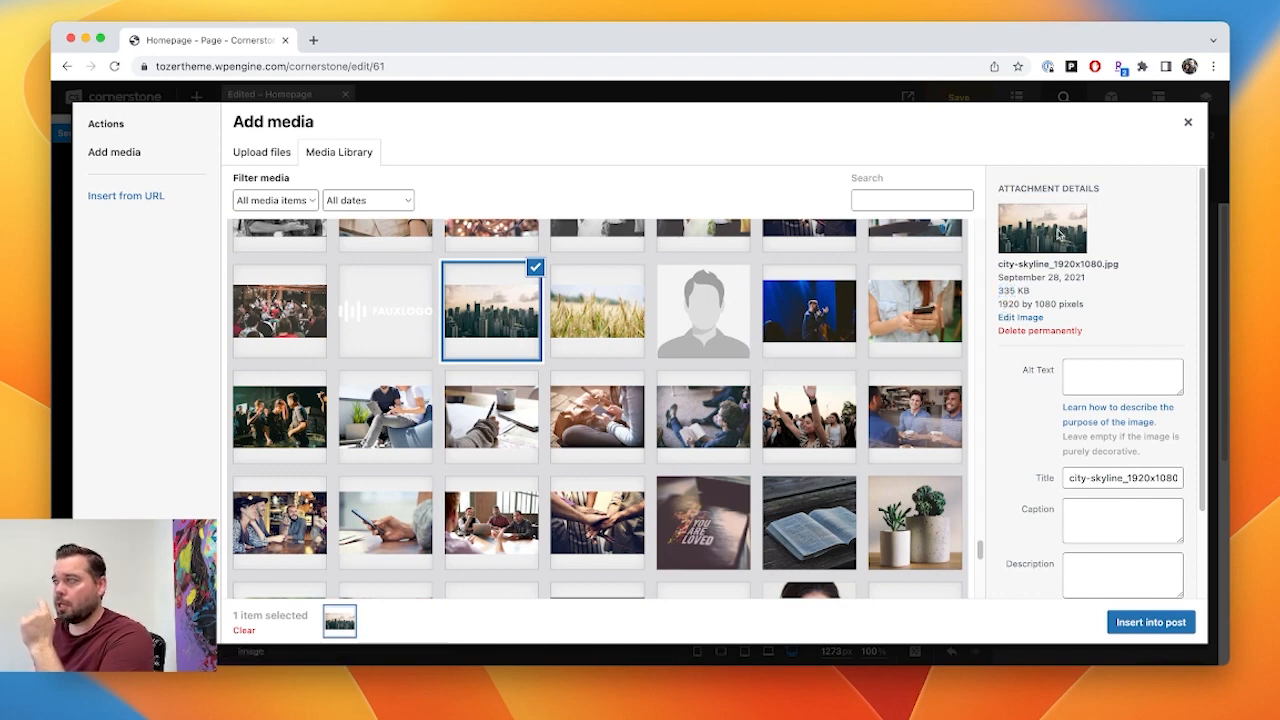
left_click(1144, 623)
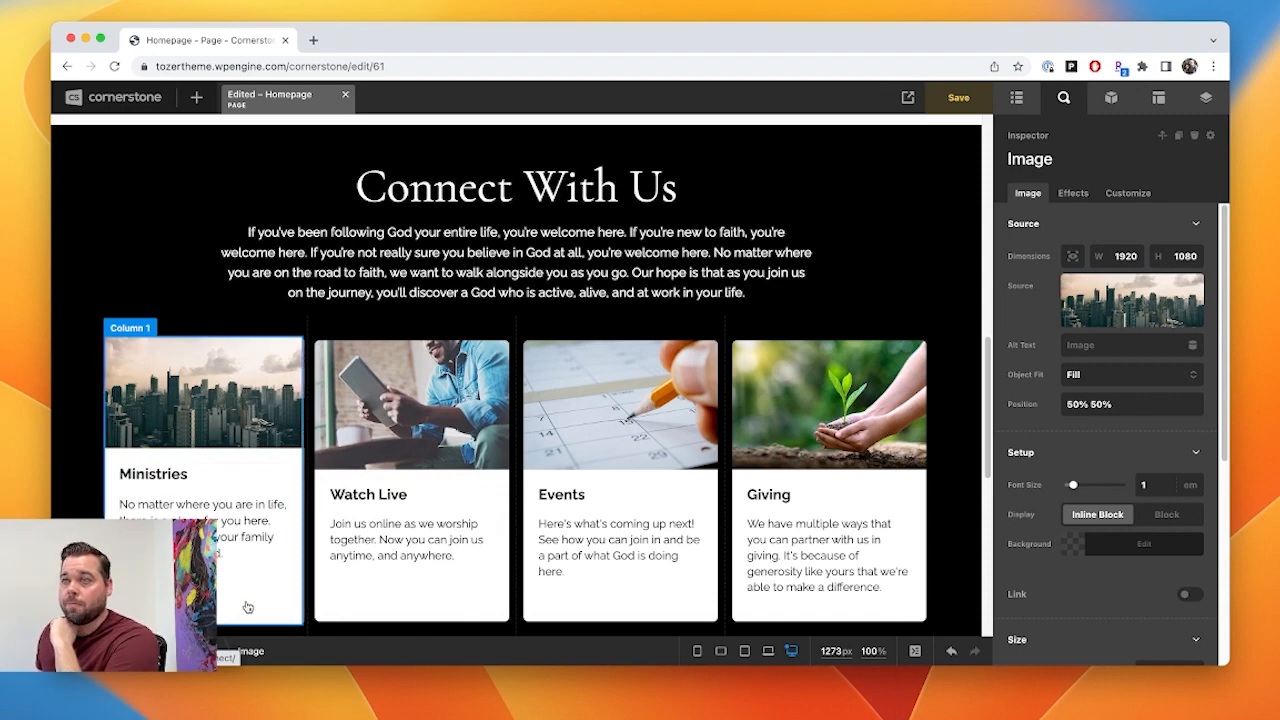
- Replace the Ministries card's skyline image with the purple-lit photo of a person holding a book from the media library
left_click(1120, 312)
left_click(1120, 312)
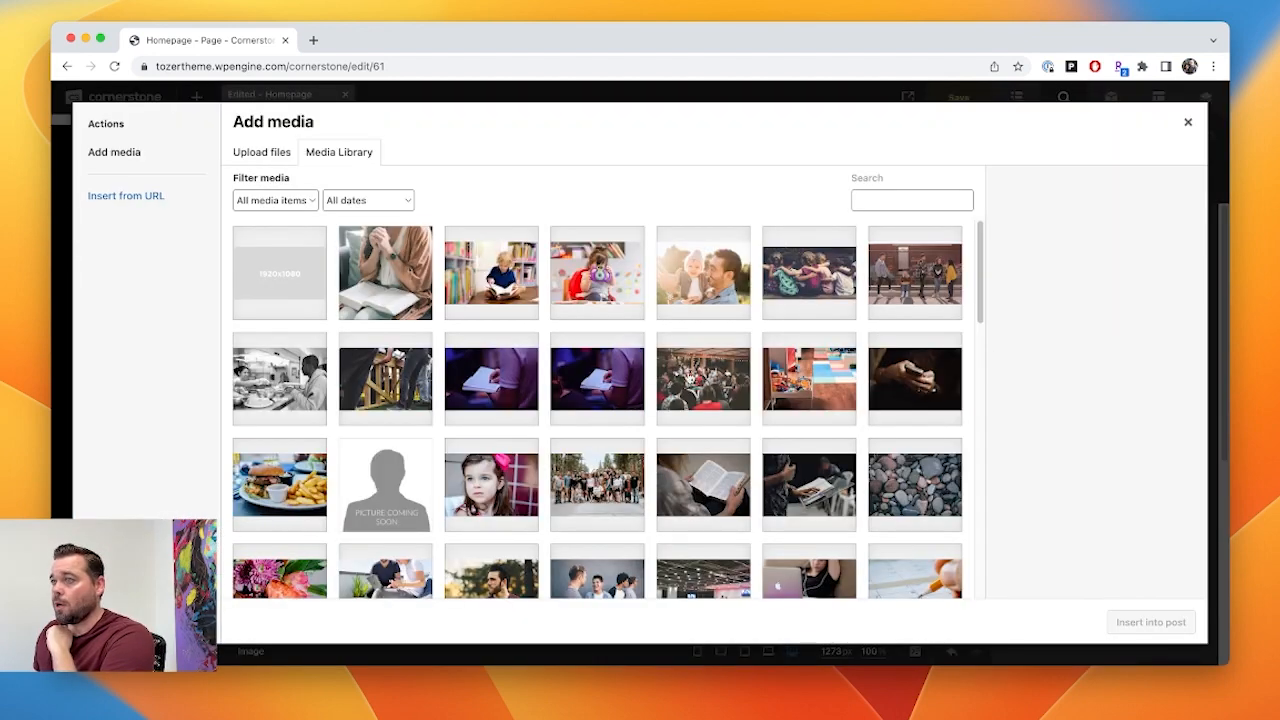
left_click(517, 395)
left_click(1150, 622)
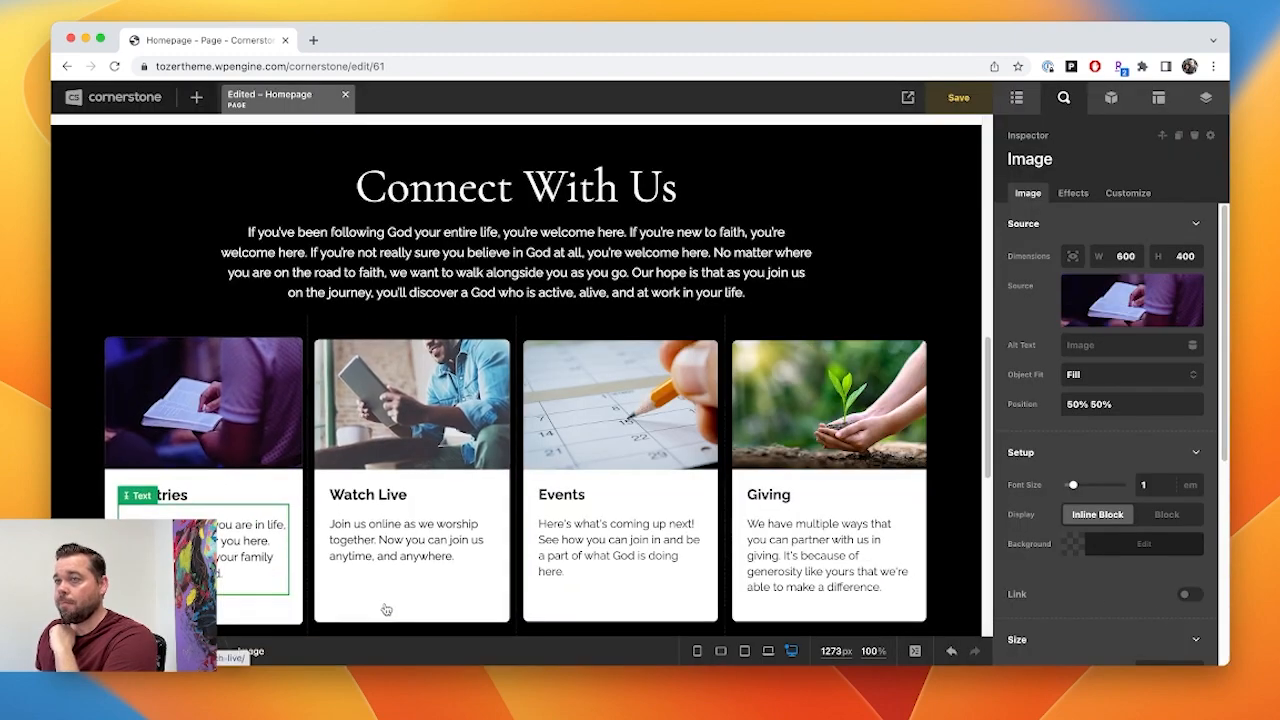
- Collapse the expanded card columns in Section 3's outline and delete Column 2, which holds the Watch Live card
scroll(476, 566, "down", 2)
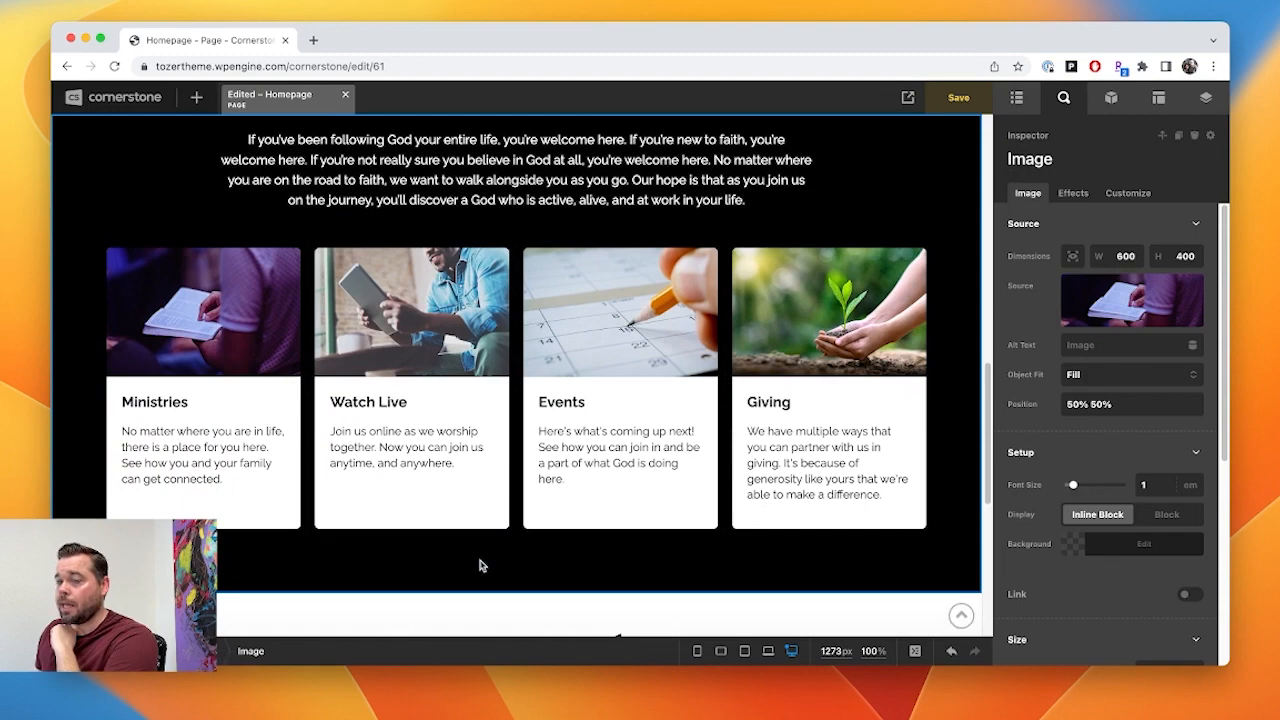
scroll(478, 567, "up", 5)
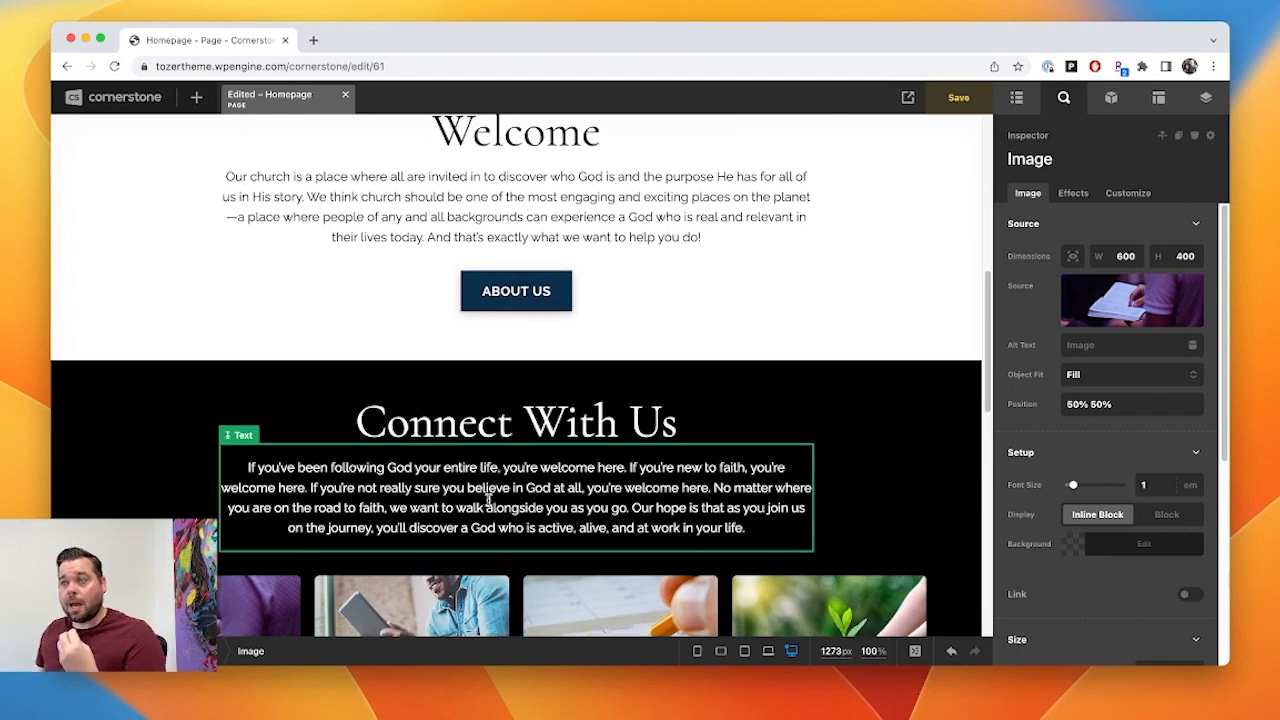
scroll(488, 495, "down", 1)
scroll(488, 505, "down", 4)
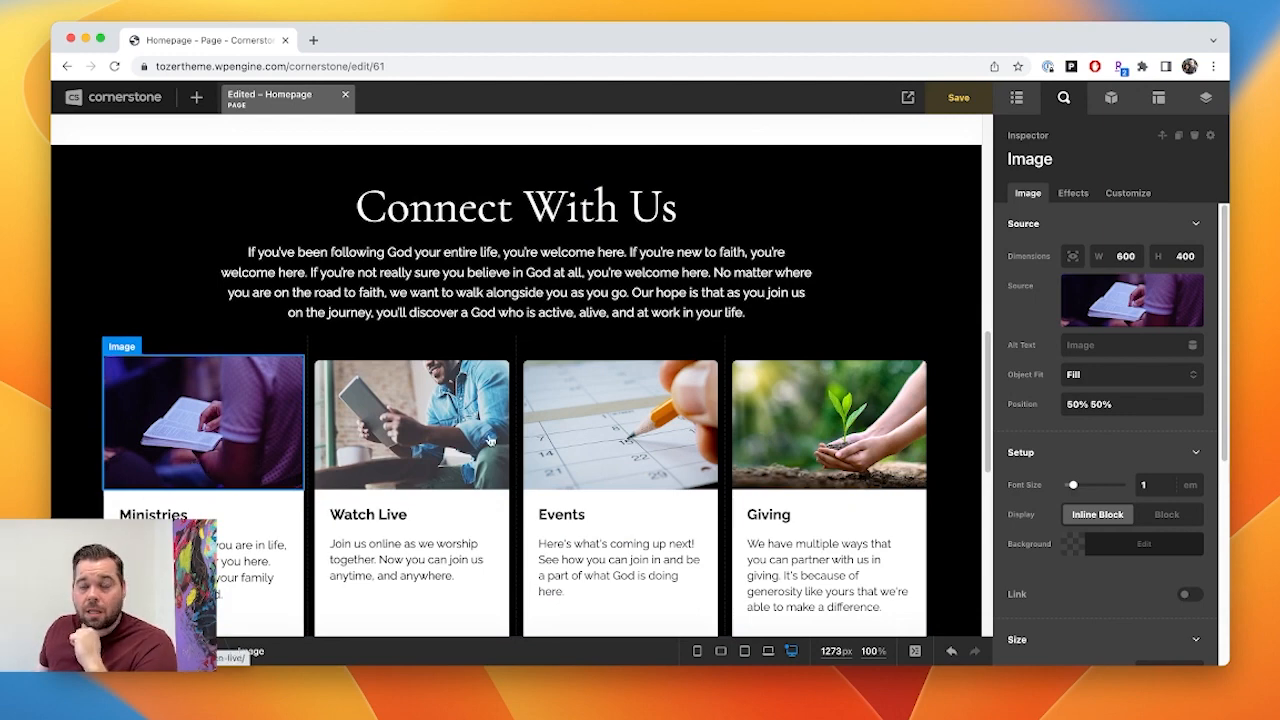
scroll(757, 484, "down", 1)
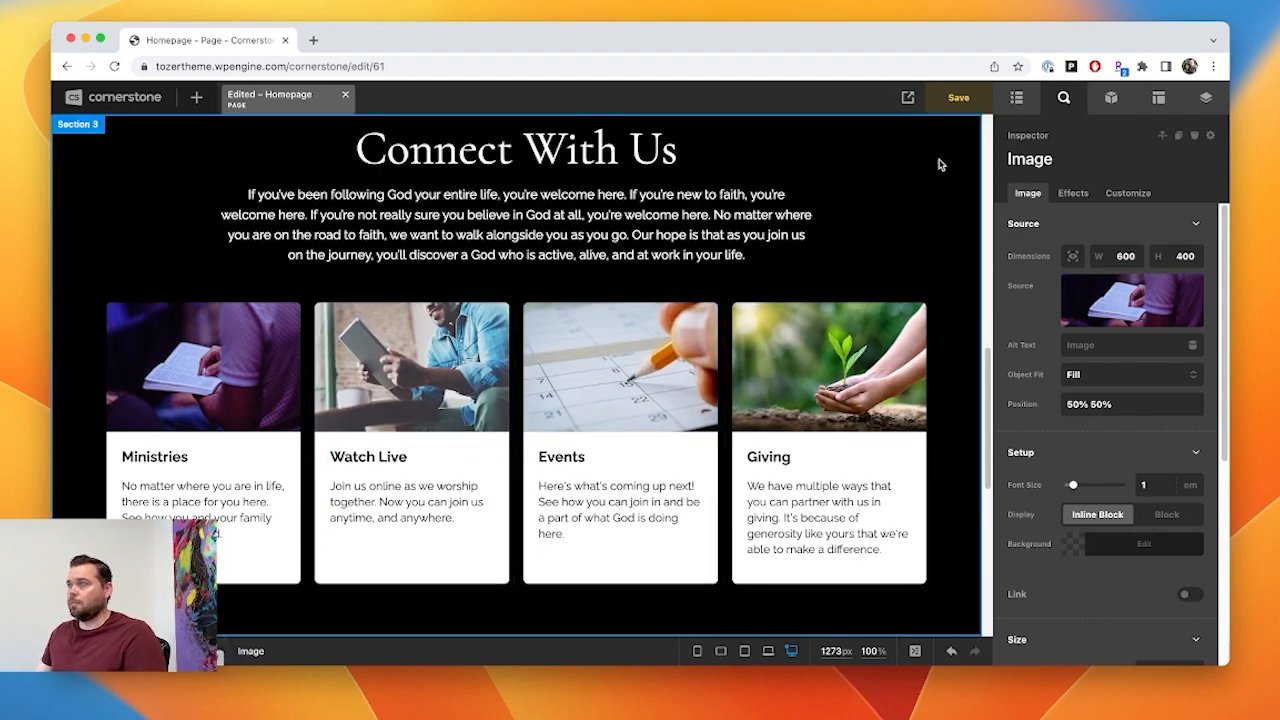
left_click(1016, 97)
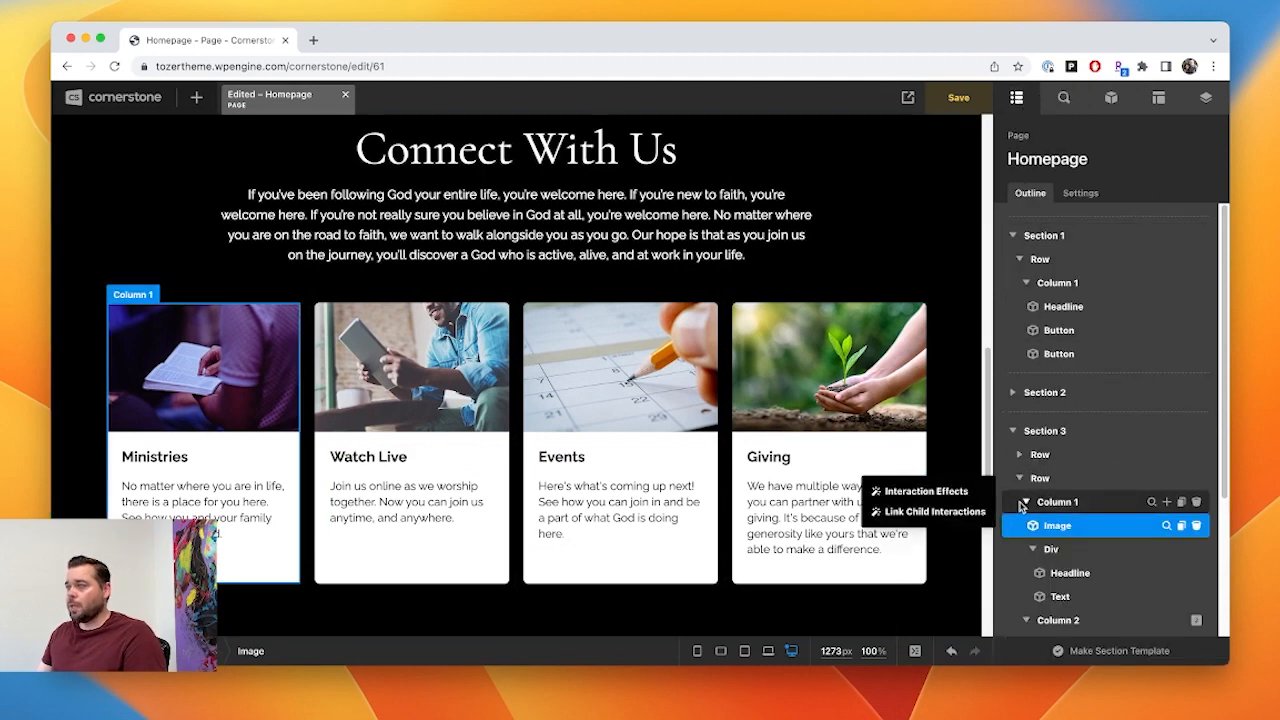
left_click(1025, 501)
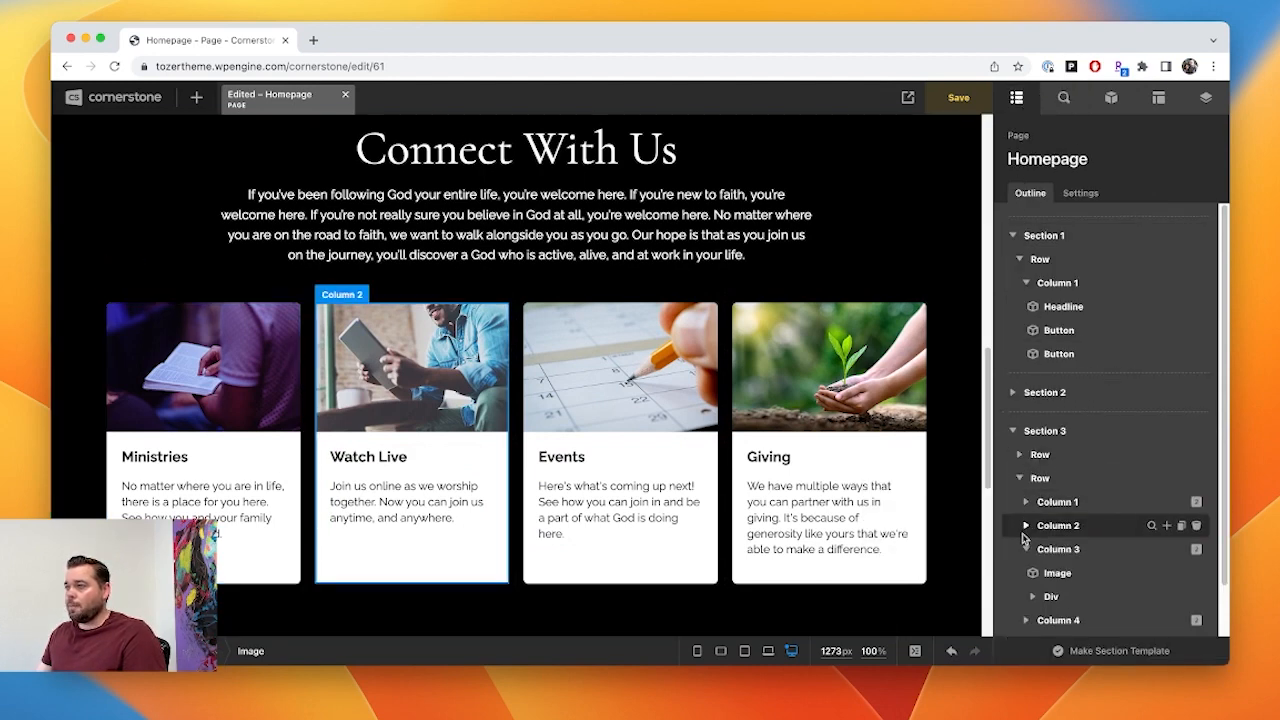
left_click(1025, 549)
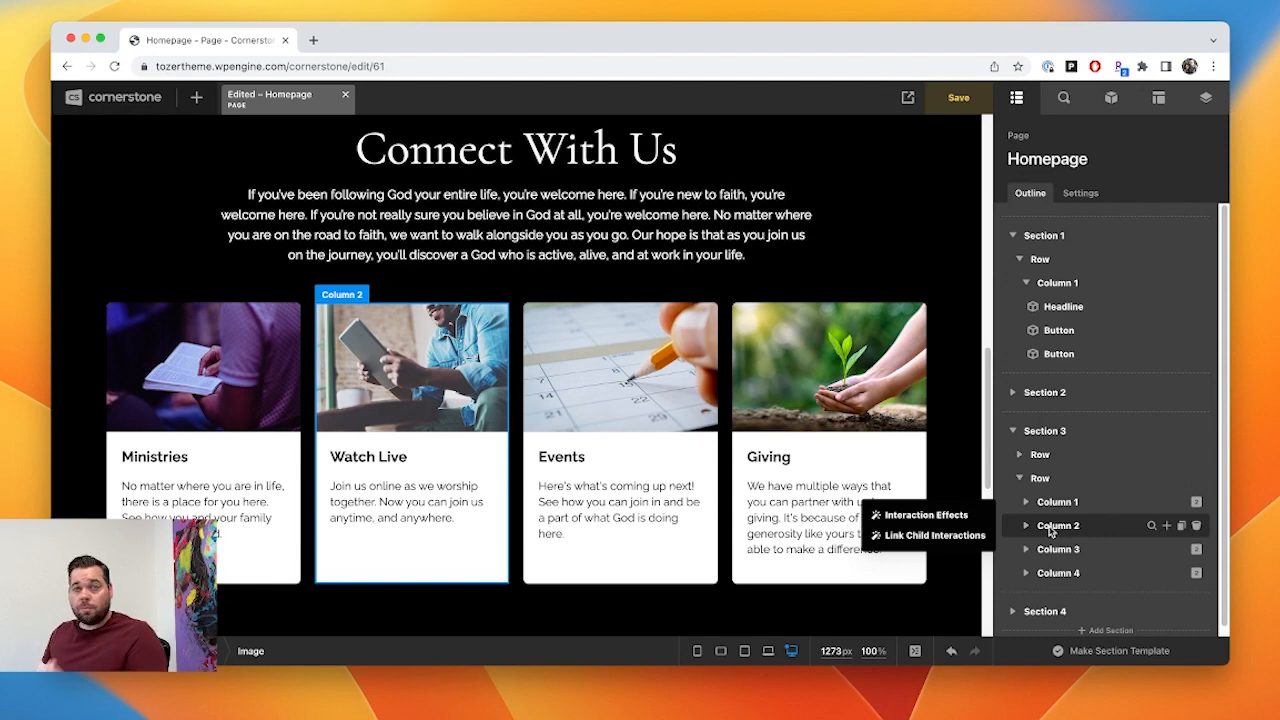
left_click(1196, 527)
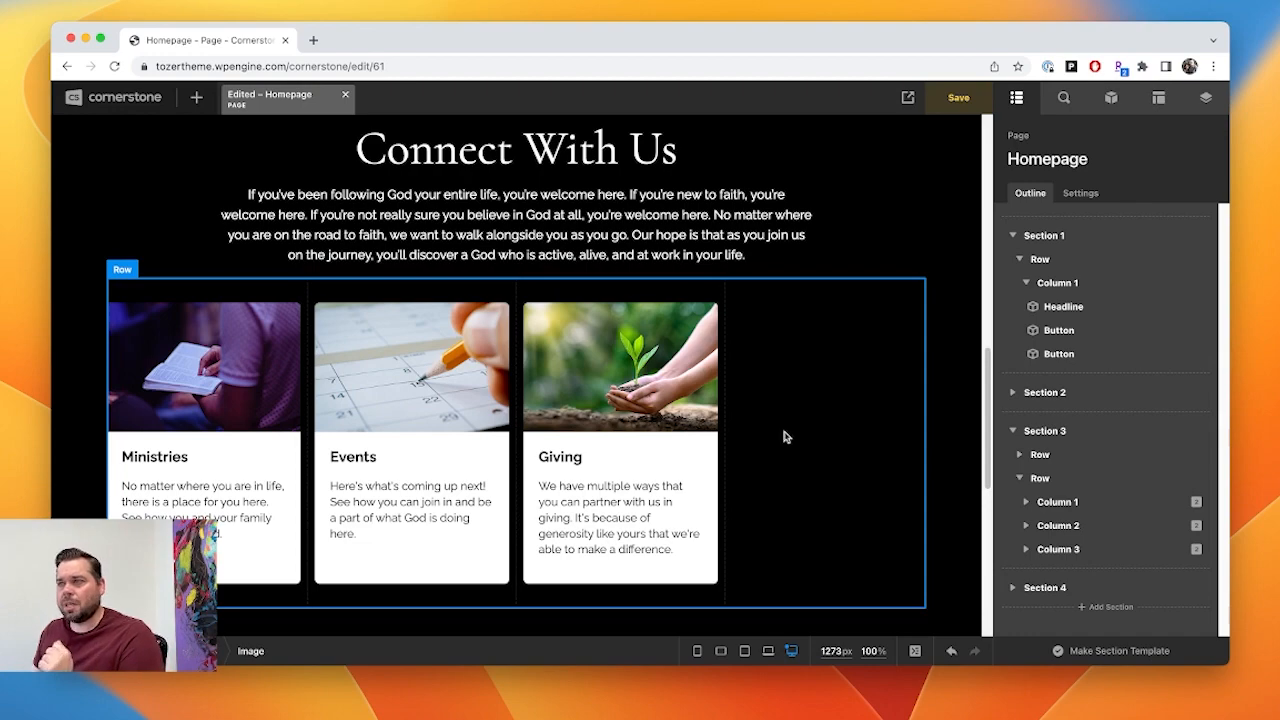
- Delete the Plan Your Visit button from the hero section and duplicate the Connect With Us button
scroll(784, 436, "up", 10)
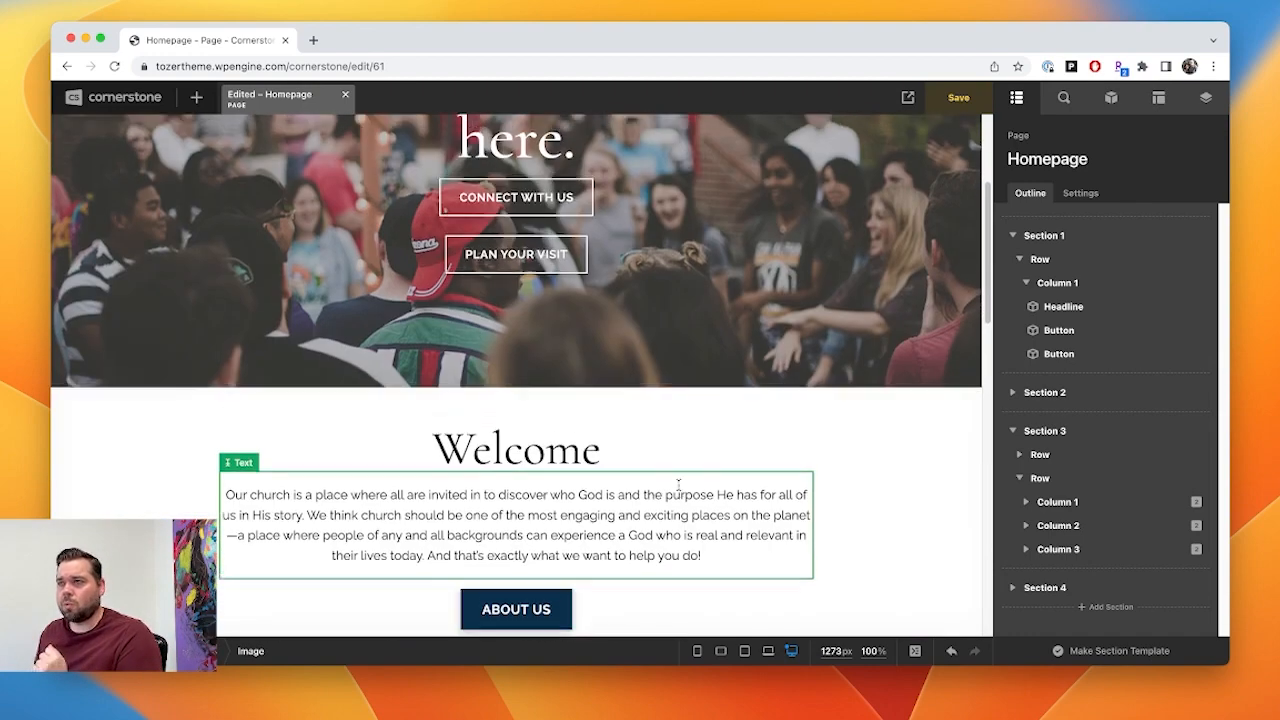
scroll(557, 443, "up", 4)
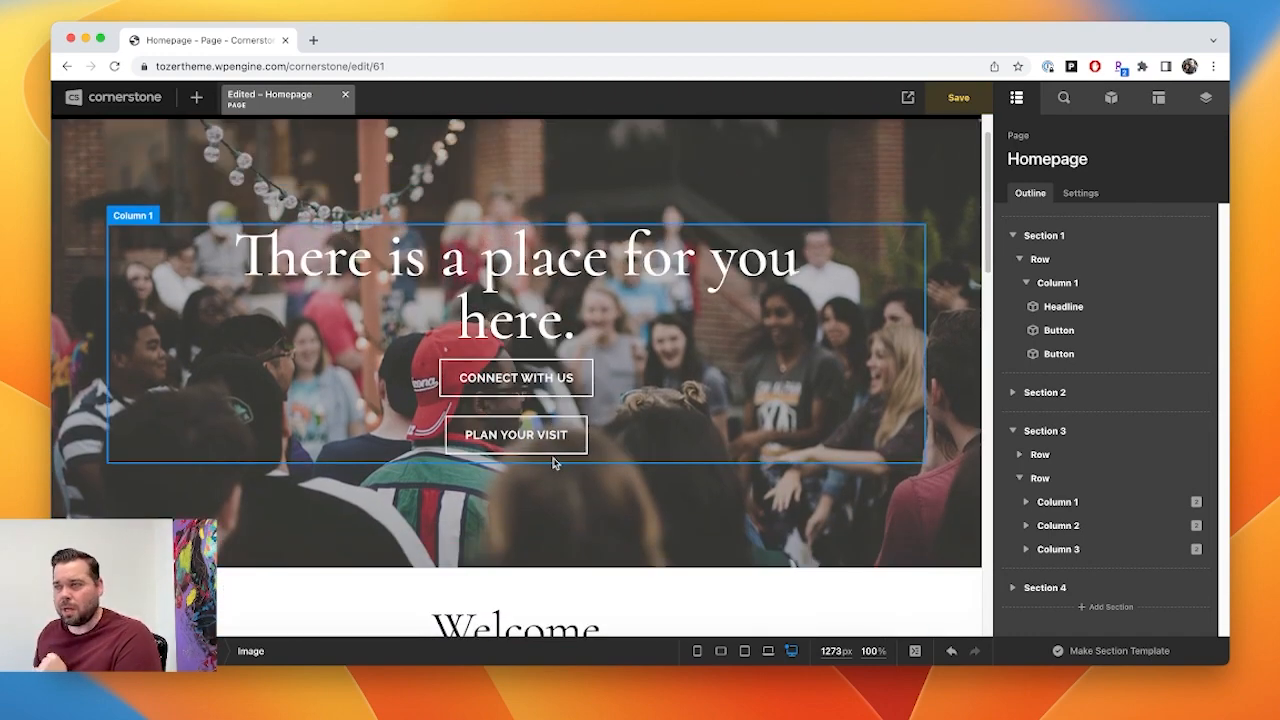
left_click(549, 447)
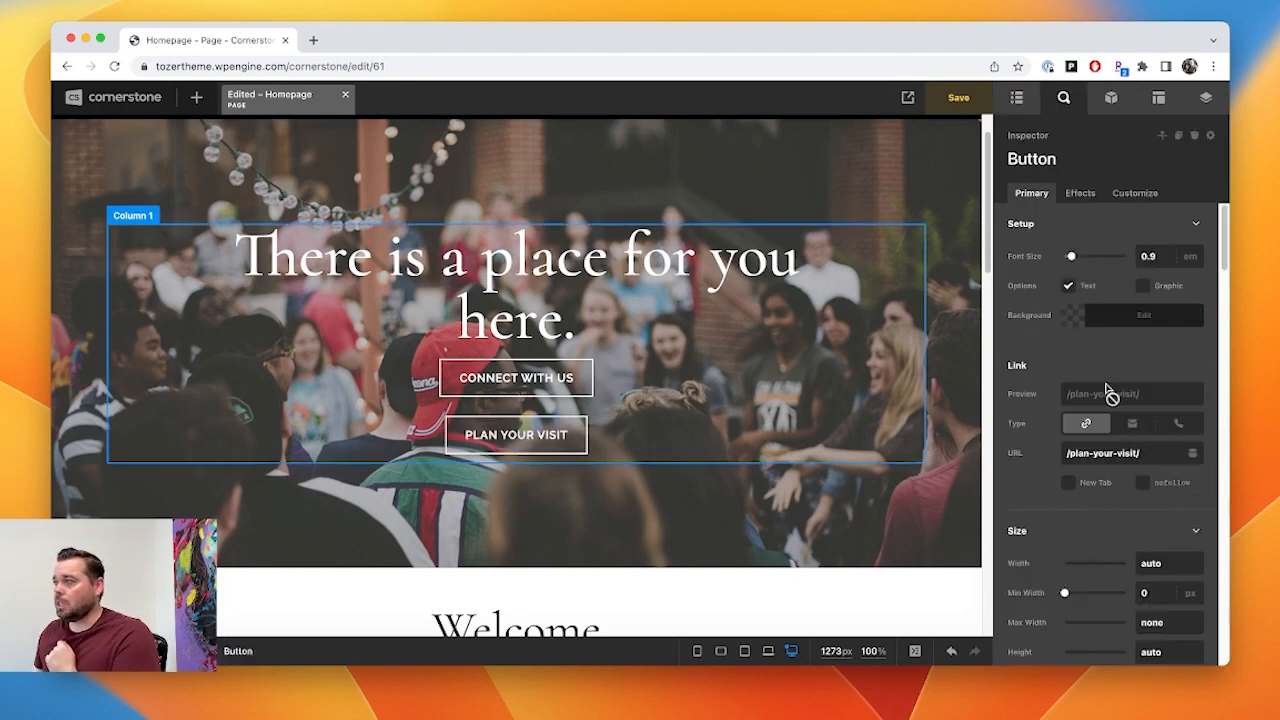
left_click(1196, 137)
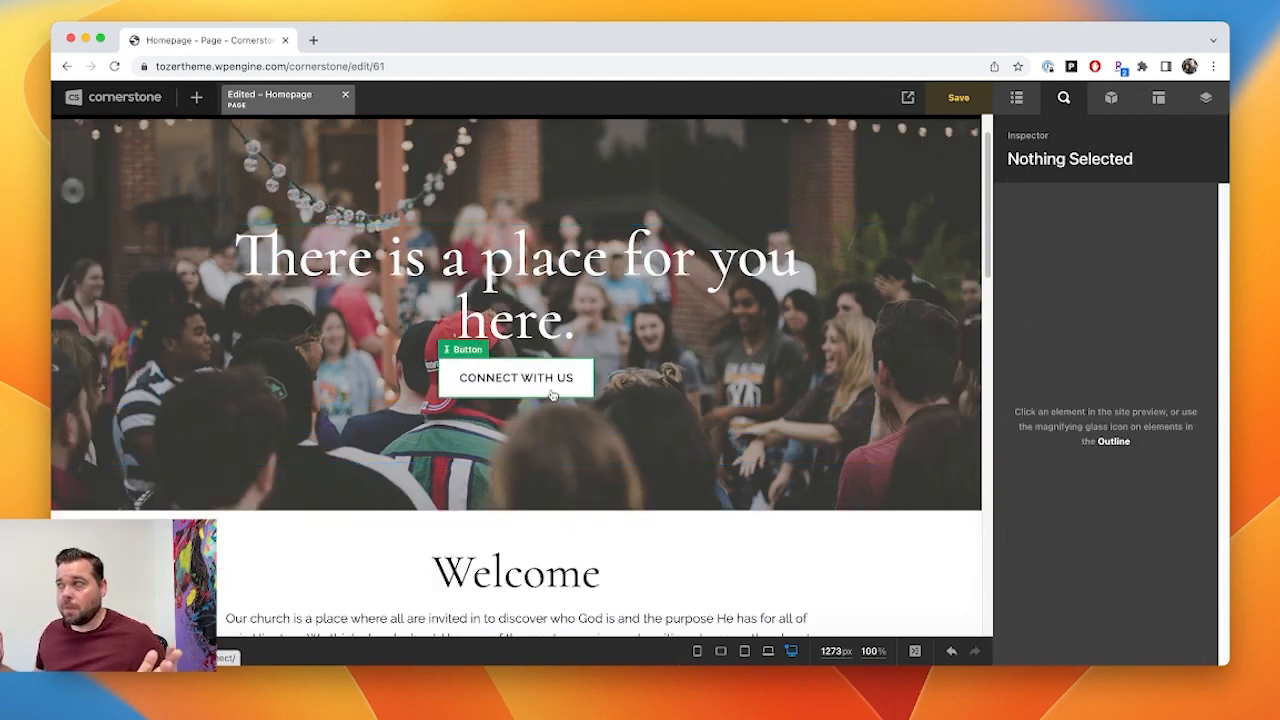
left_click(551, 393)
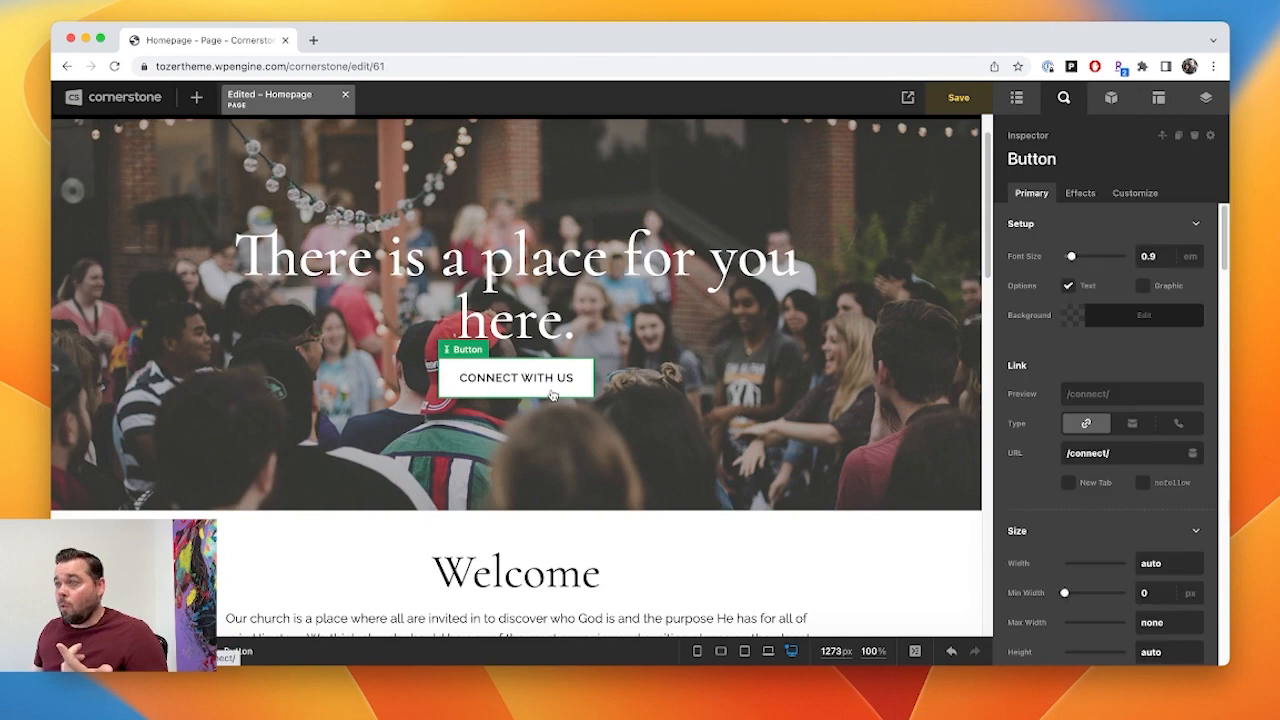
left_click(1181, 139)
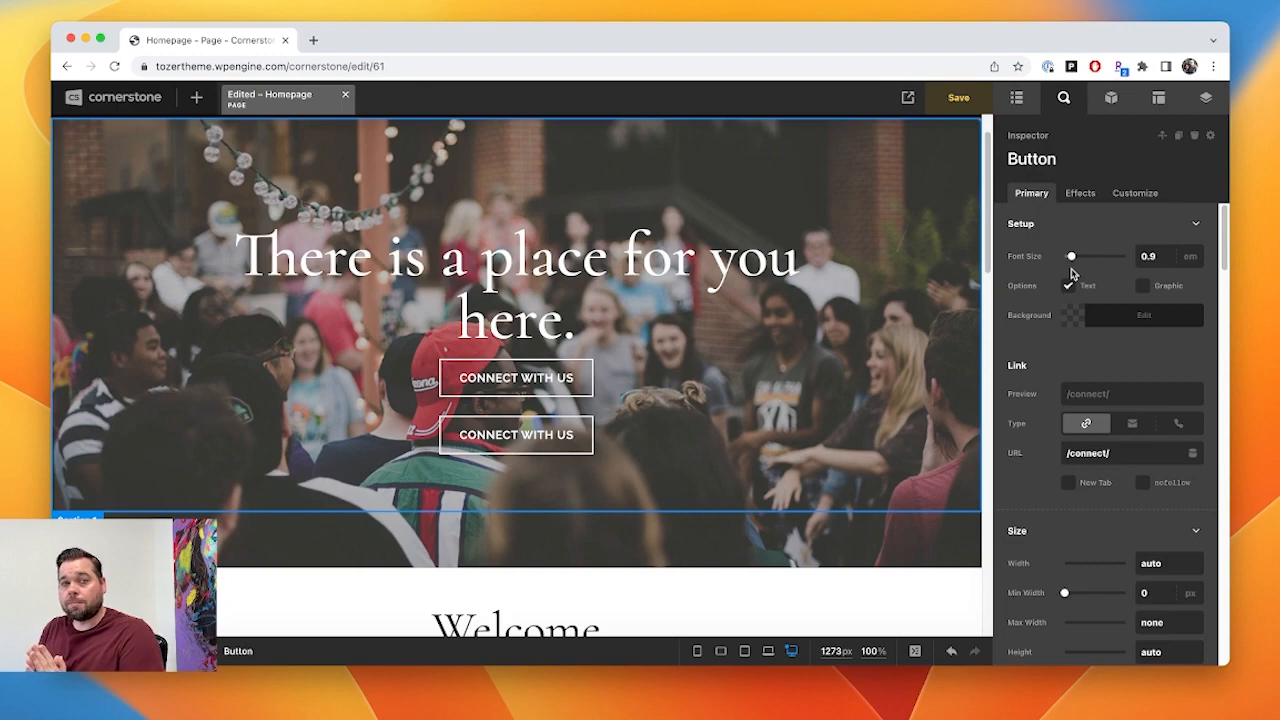
scroll(733, 373, "down", 2)
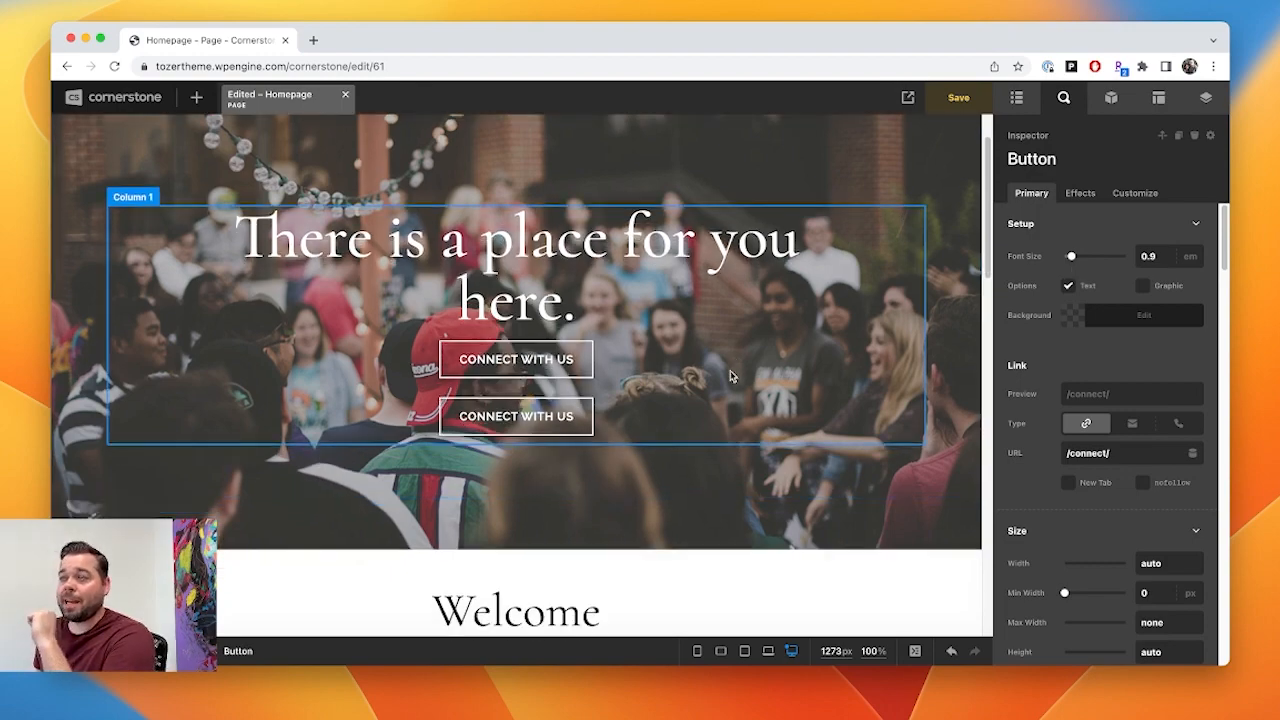
scroll(733, 373, "down", 10)
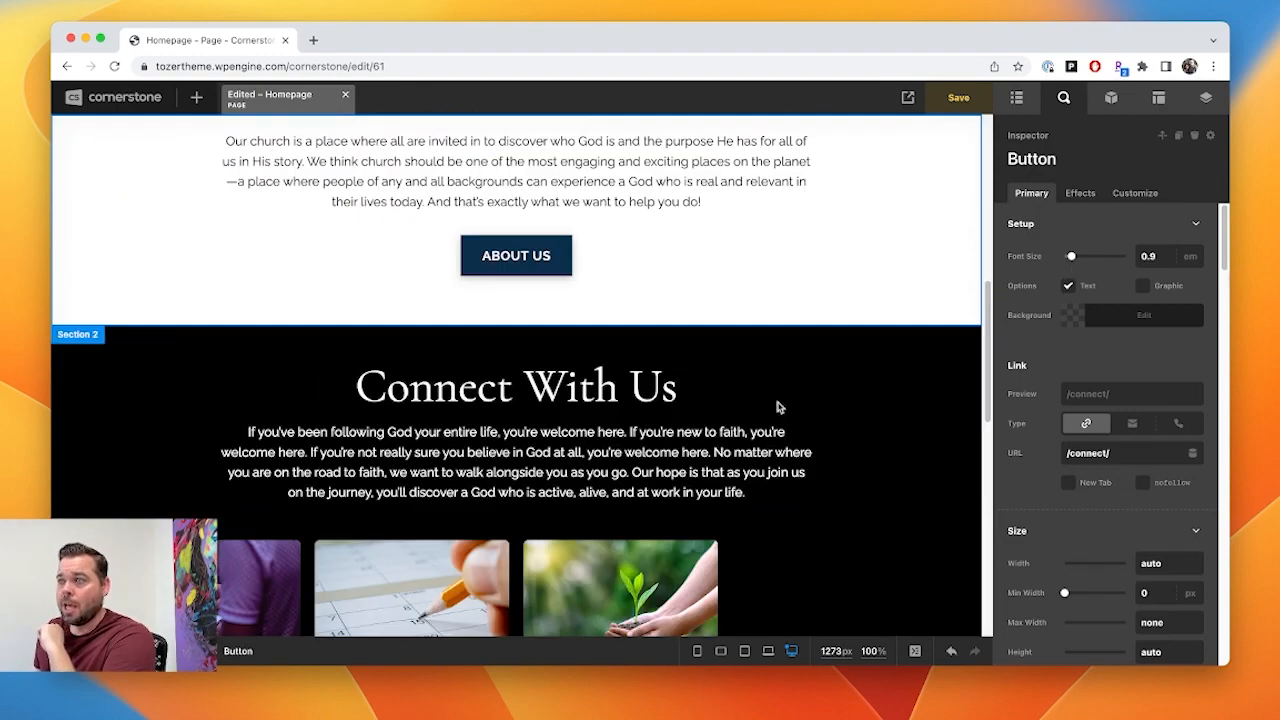
scroll(777, 402, "down", 2)
scroll(777, 402, "down", 1)
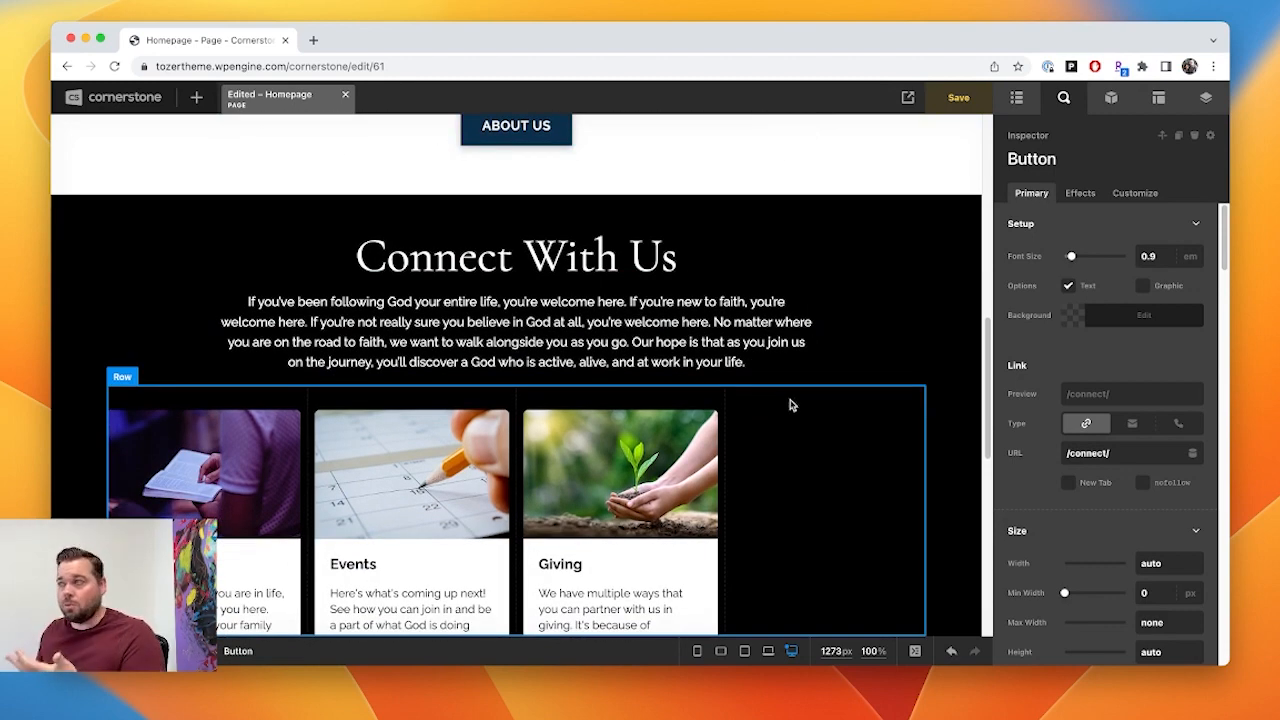
scroll(838, 364, "up", 4)
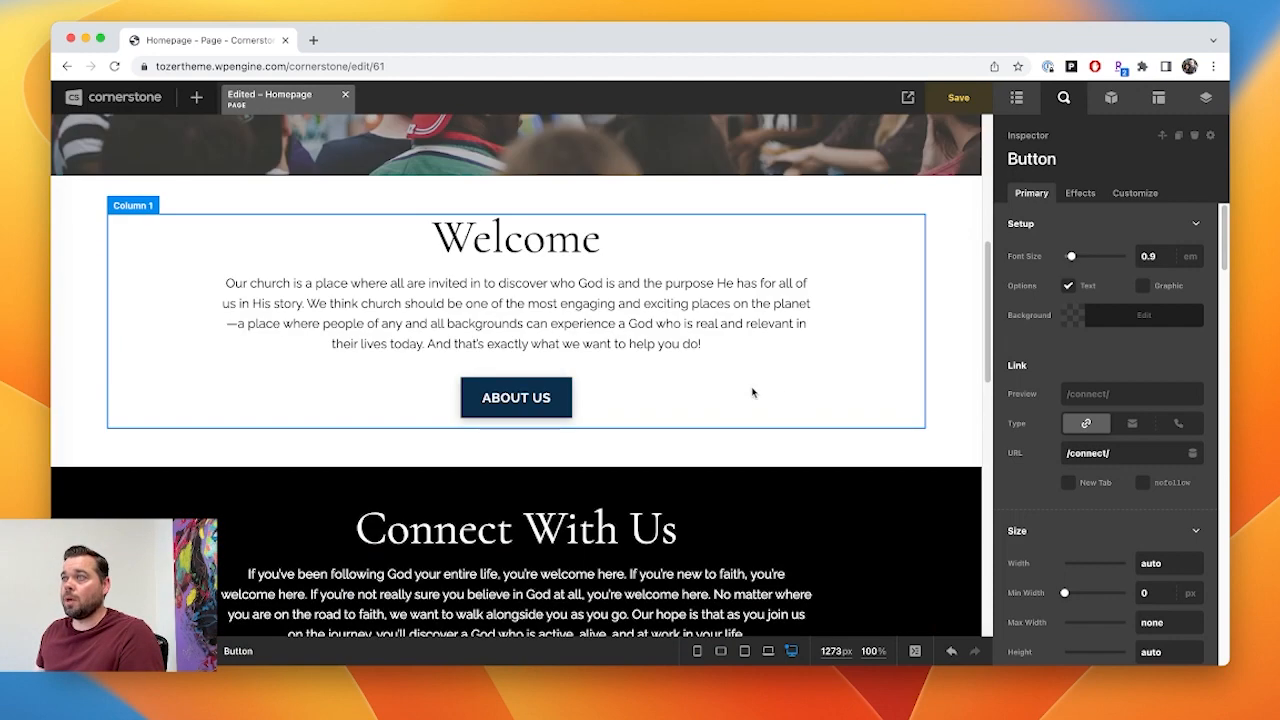
- Add a standard Button element to Section 2's Column 1, below the About Us button in the Welcome area
left_click(751, 391)
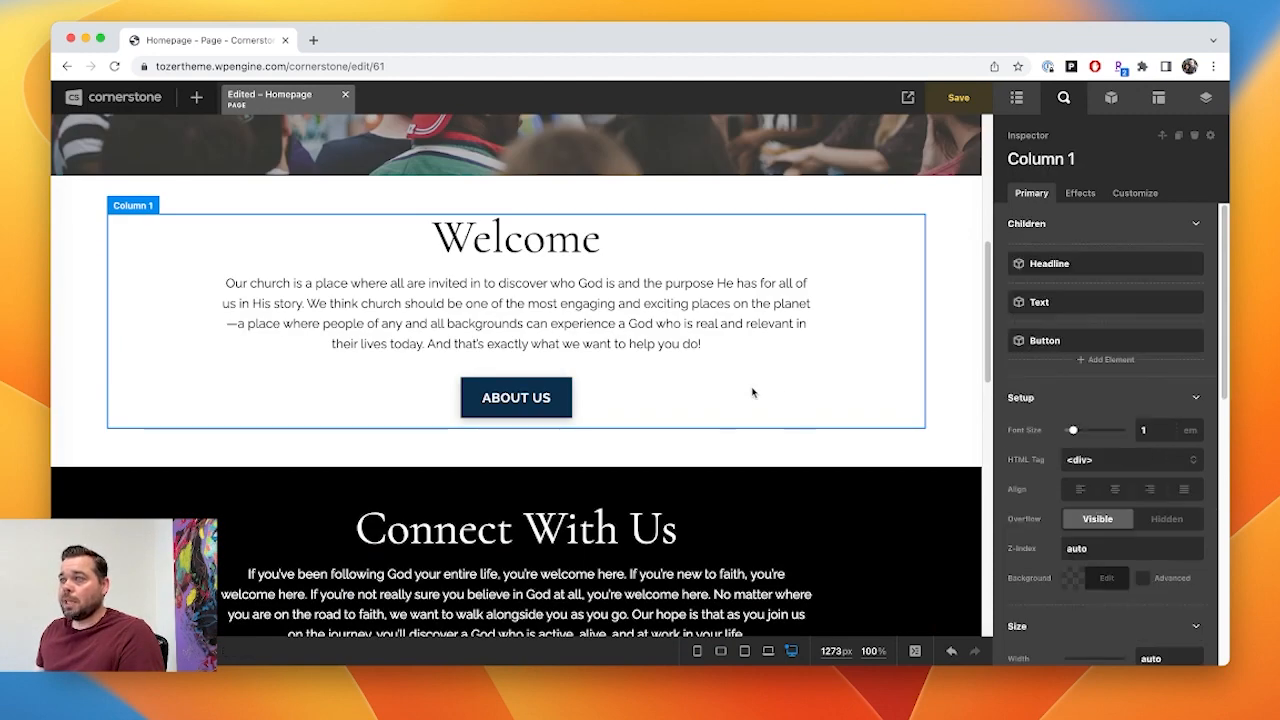
left_click(1016, 98)
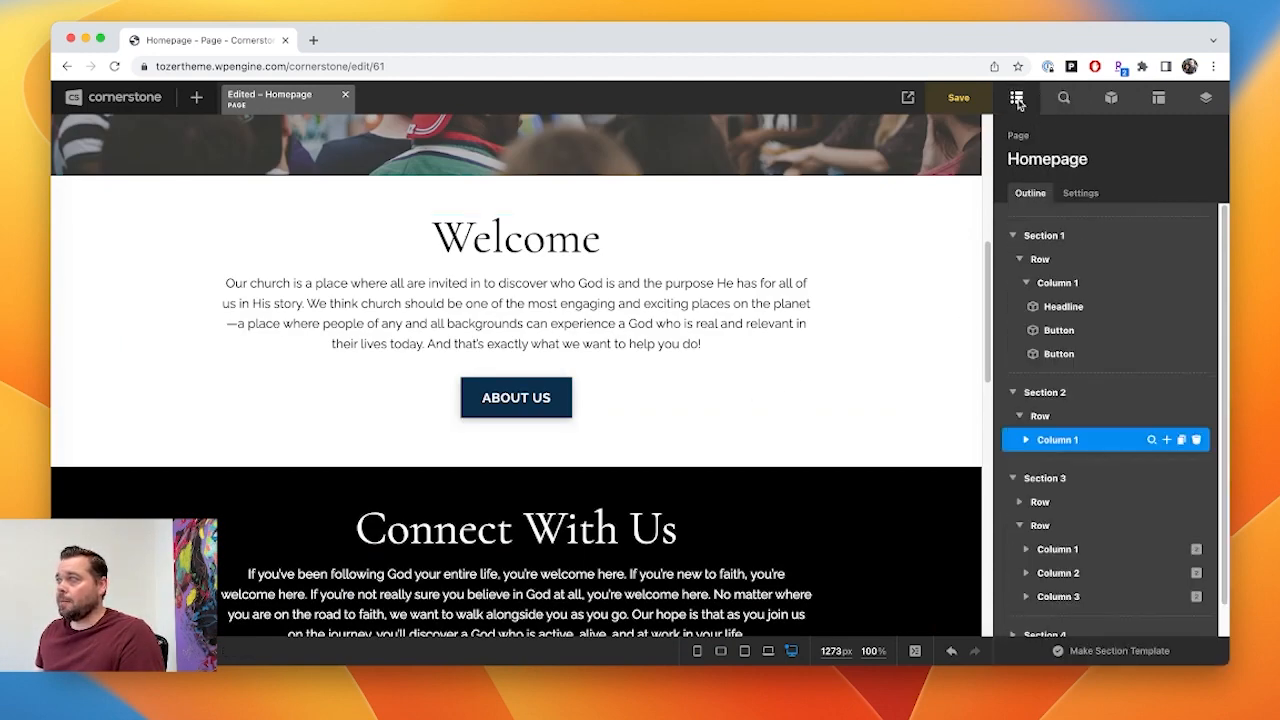
left_click(1025, 440)
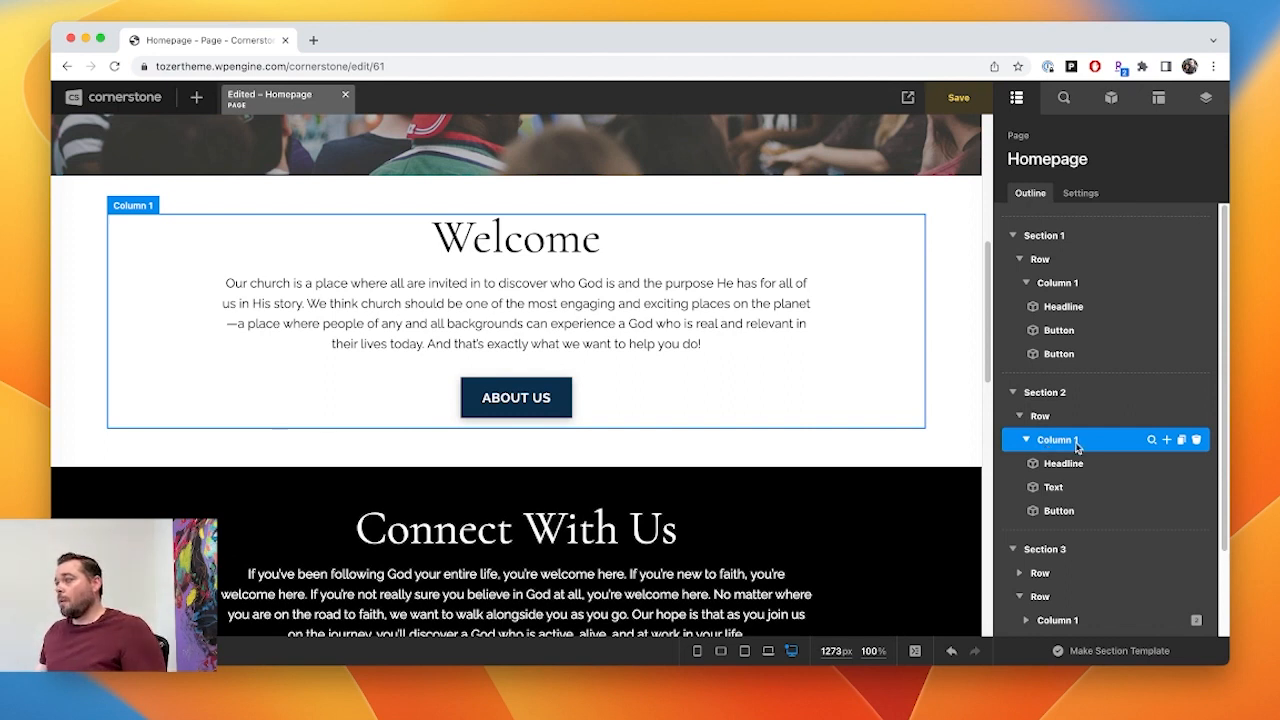
left_click(1167, 441)
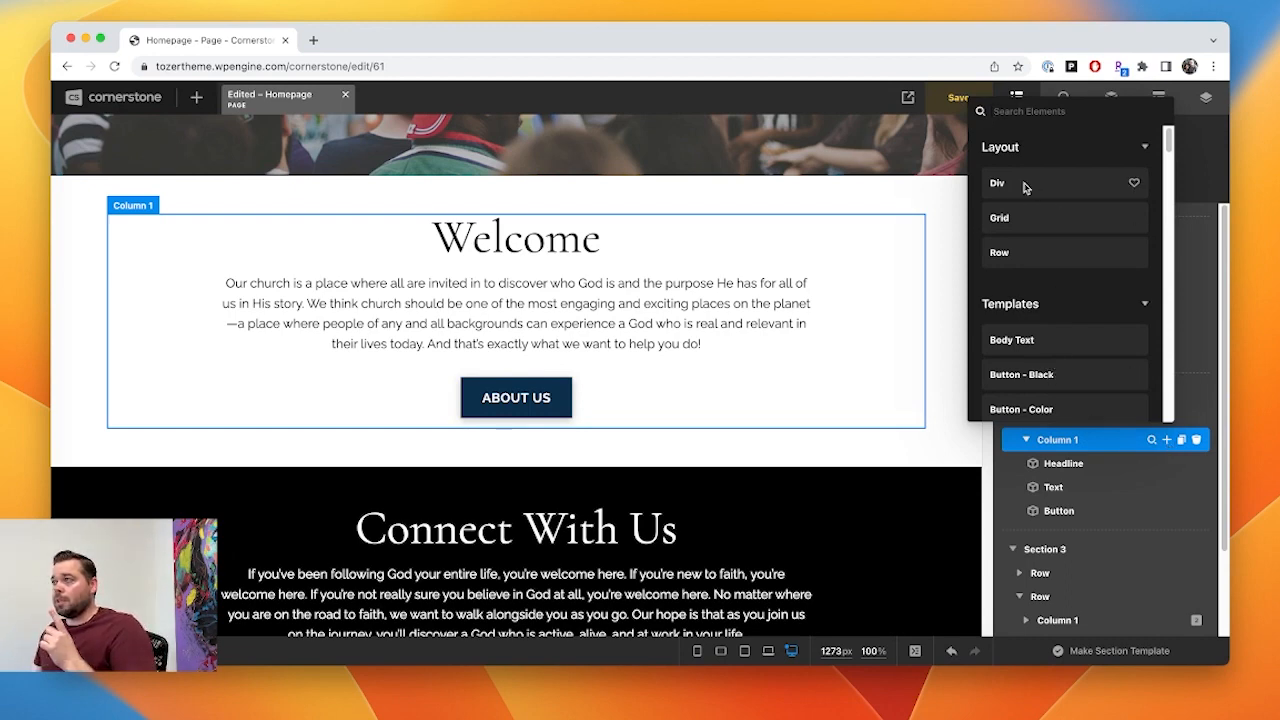
scroll(1045, 333, "down", 2)
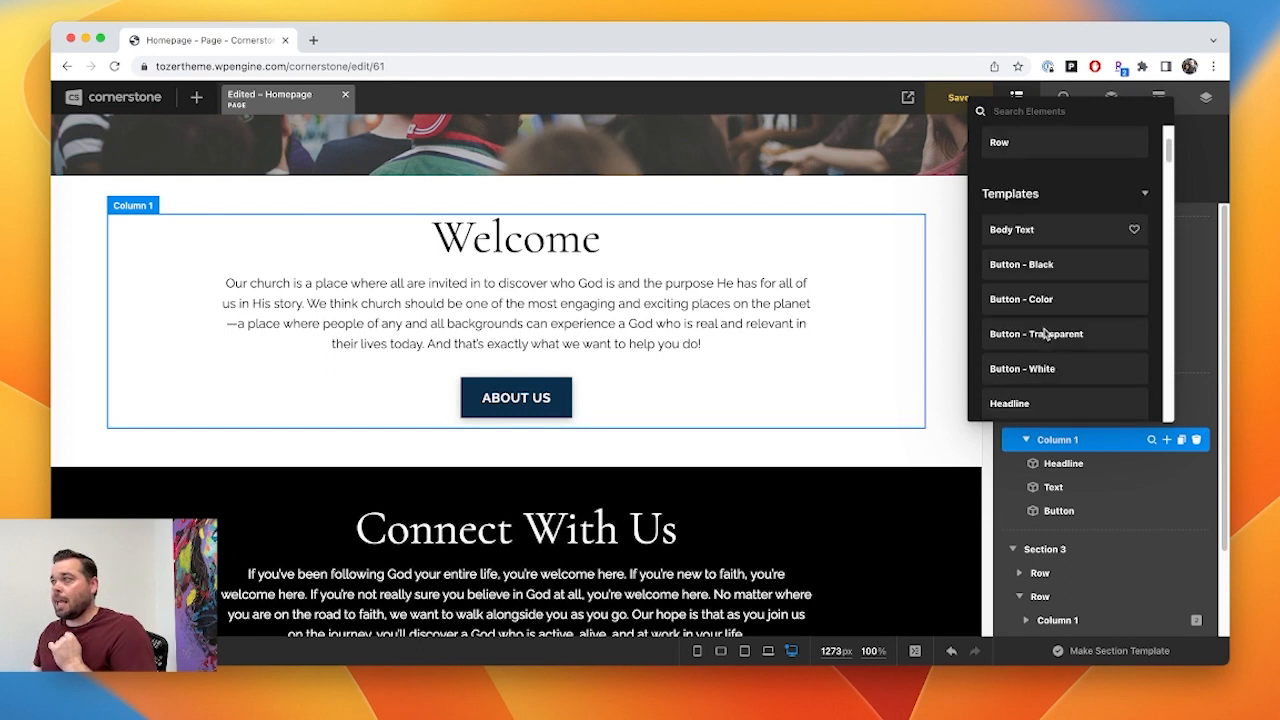
scroll(1045, 333, "down", 1)
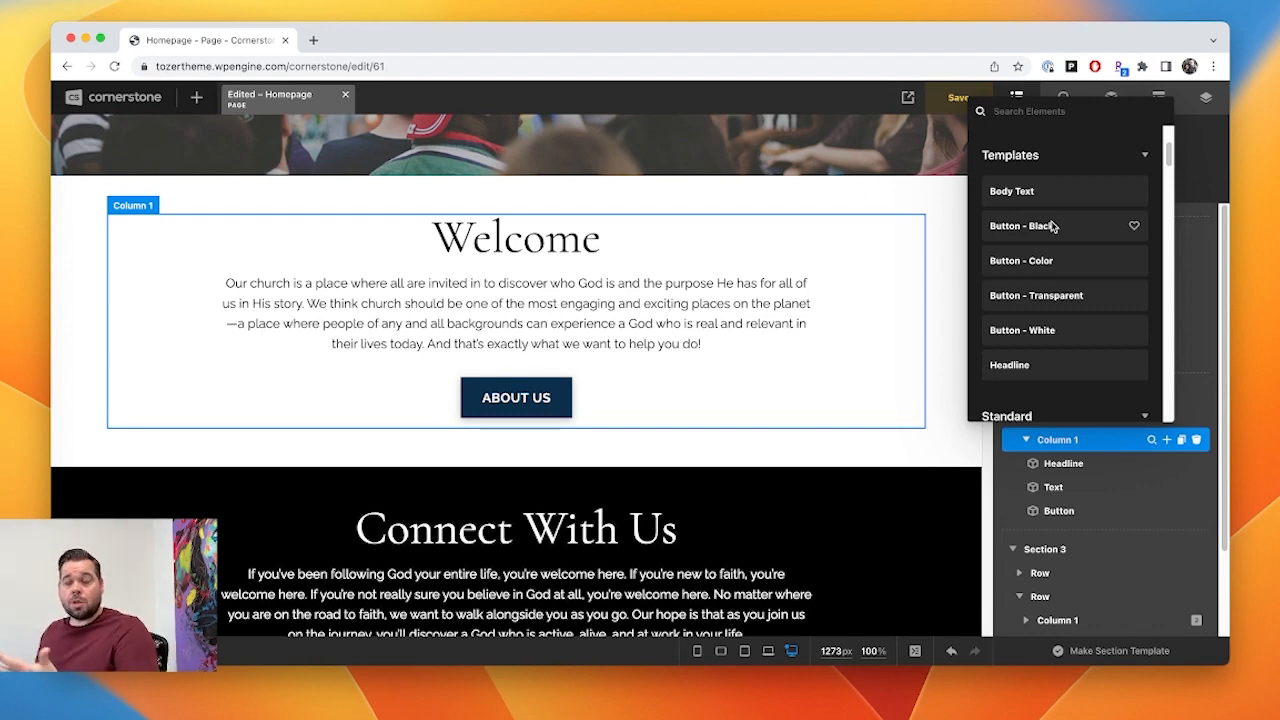
scroll(1050, 326, "down", 5)
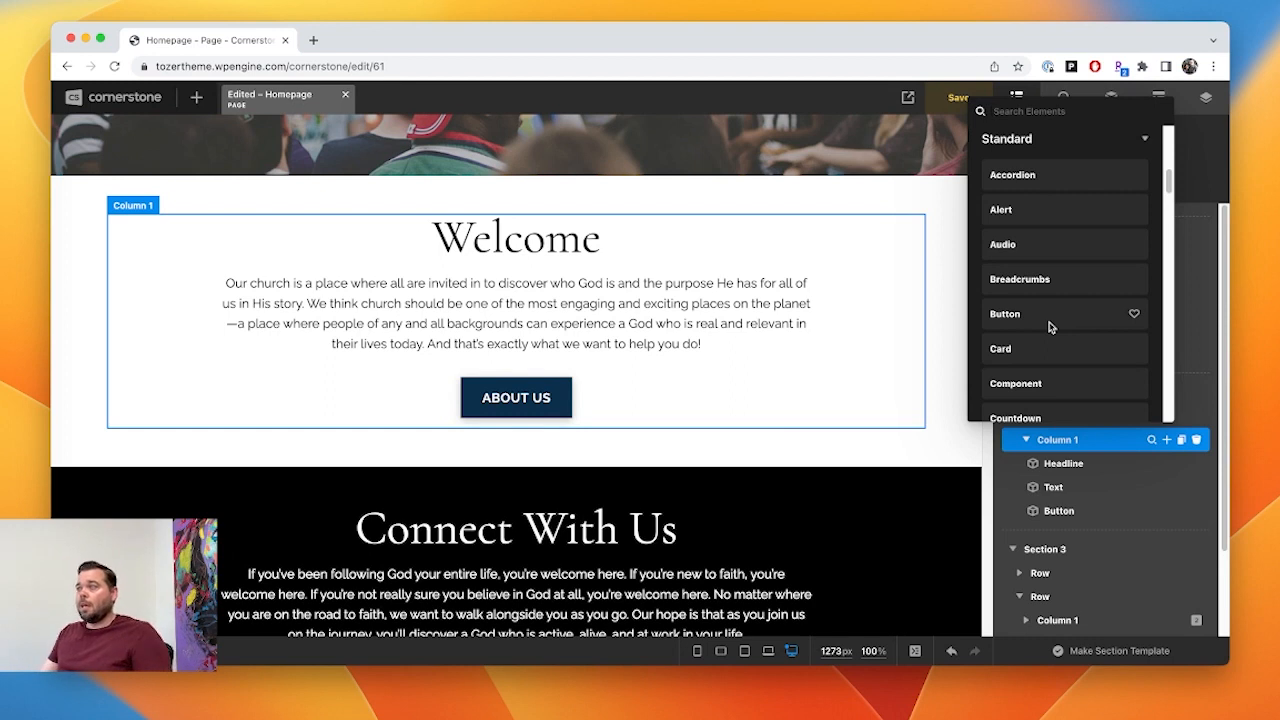
scroll(1047, 335, "down", 2)
scroll(1047, 337, "up", 2)
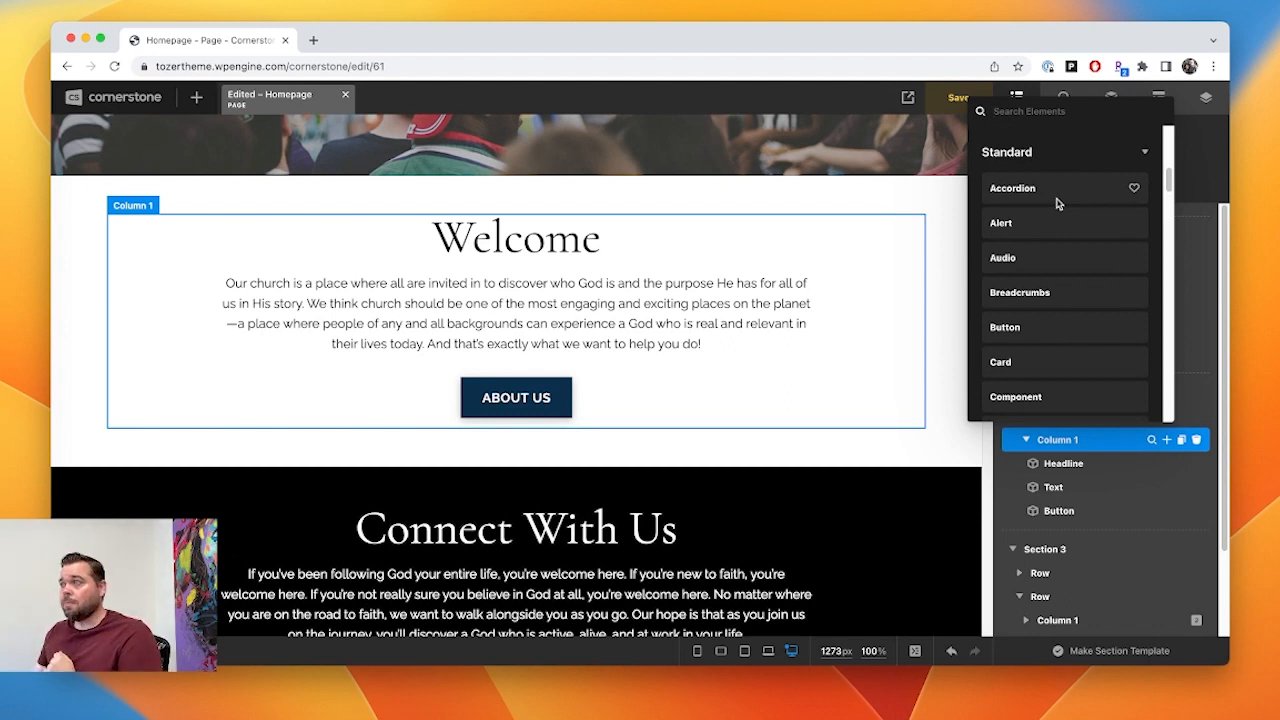
scroll(1054, 303, "down", 2)
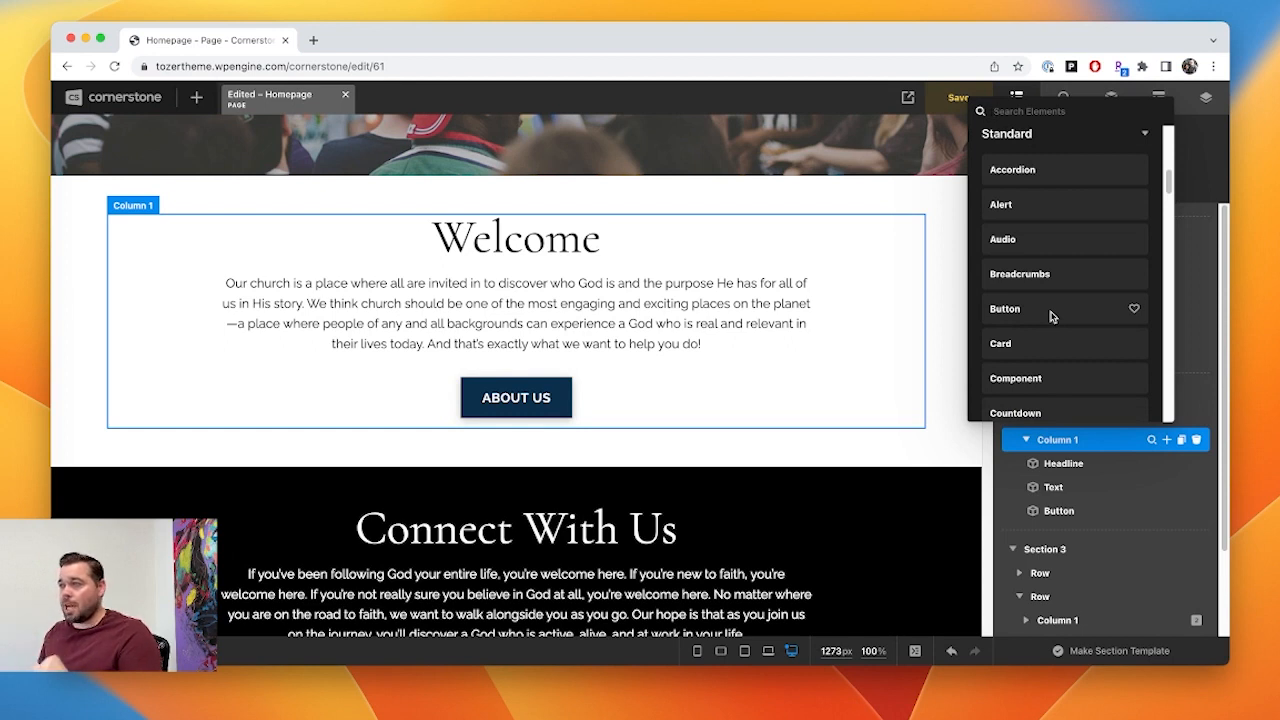
scroll(1050, 316, "down", 3)
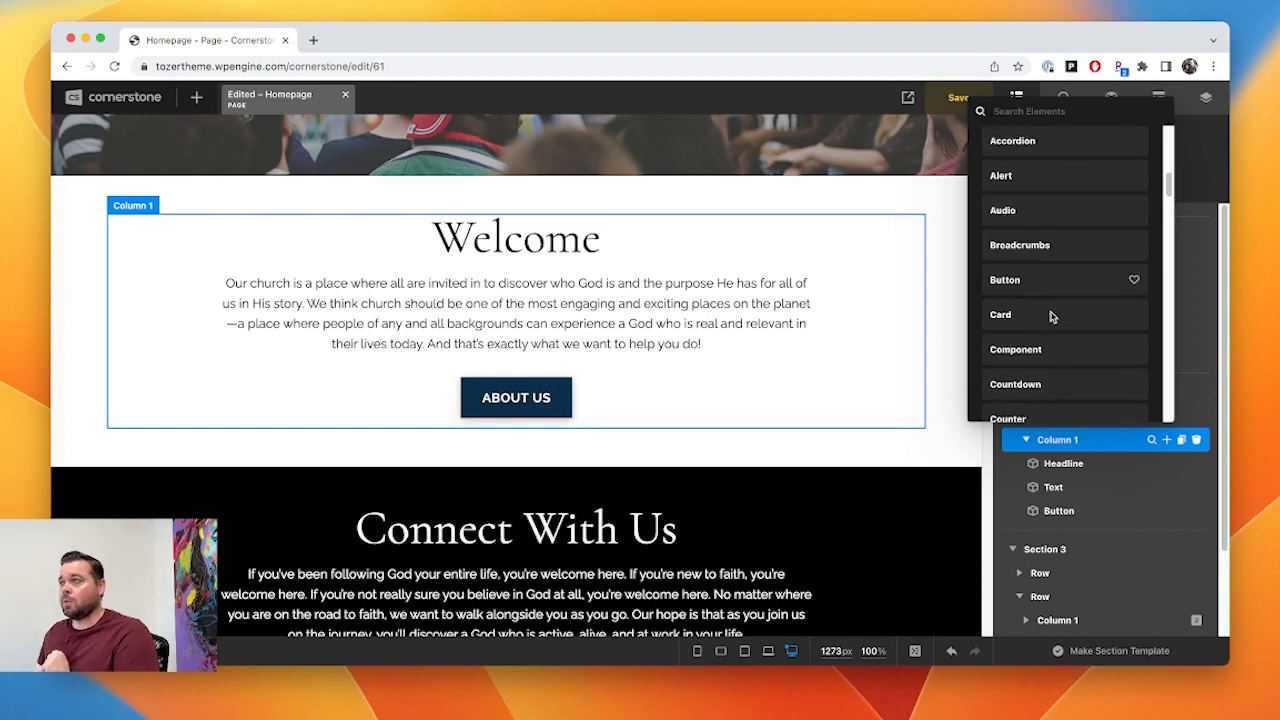
scroll(1030, 312, "down", 10)
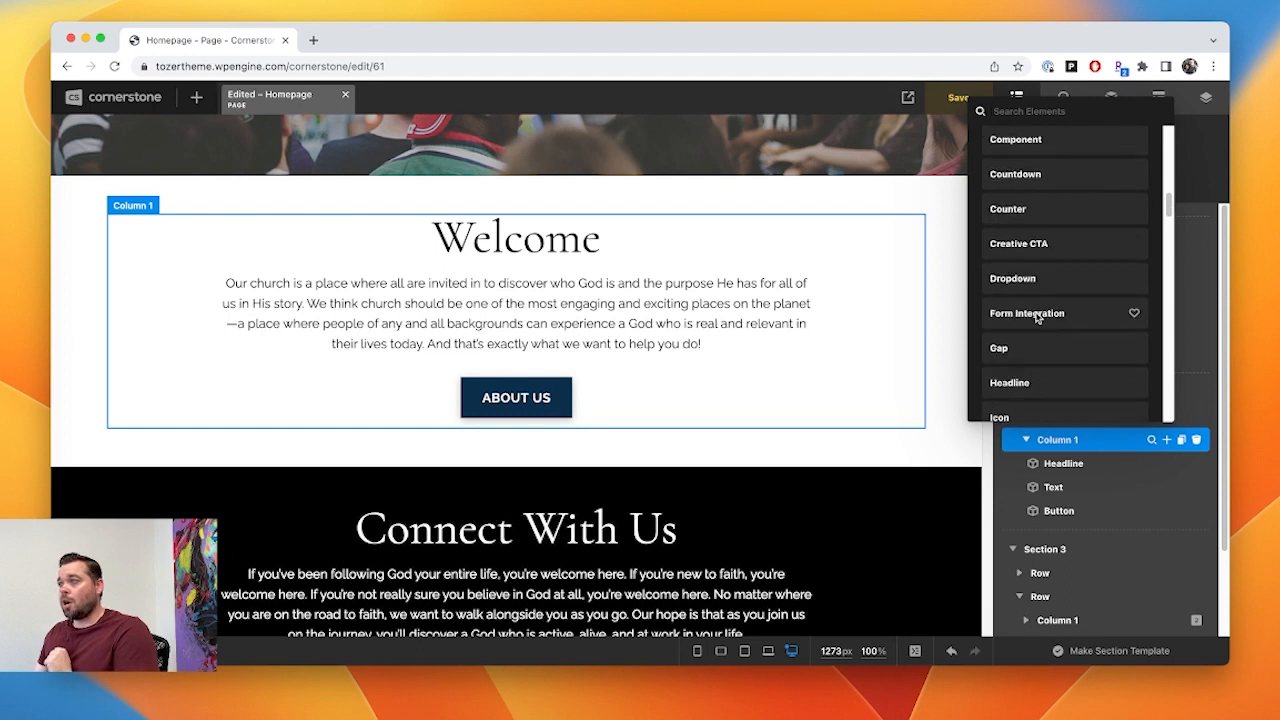
scroll(1040, 322, "down", 3)
scroll(1043, 334, "up", 9)
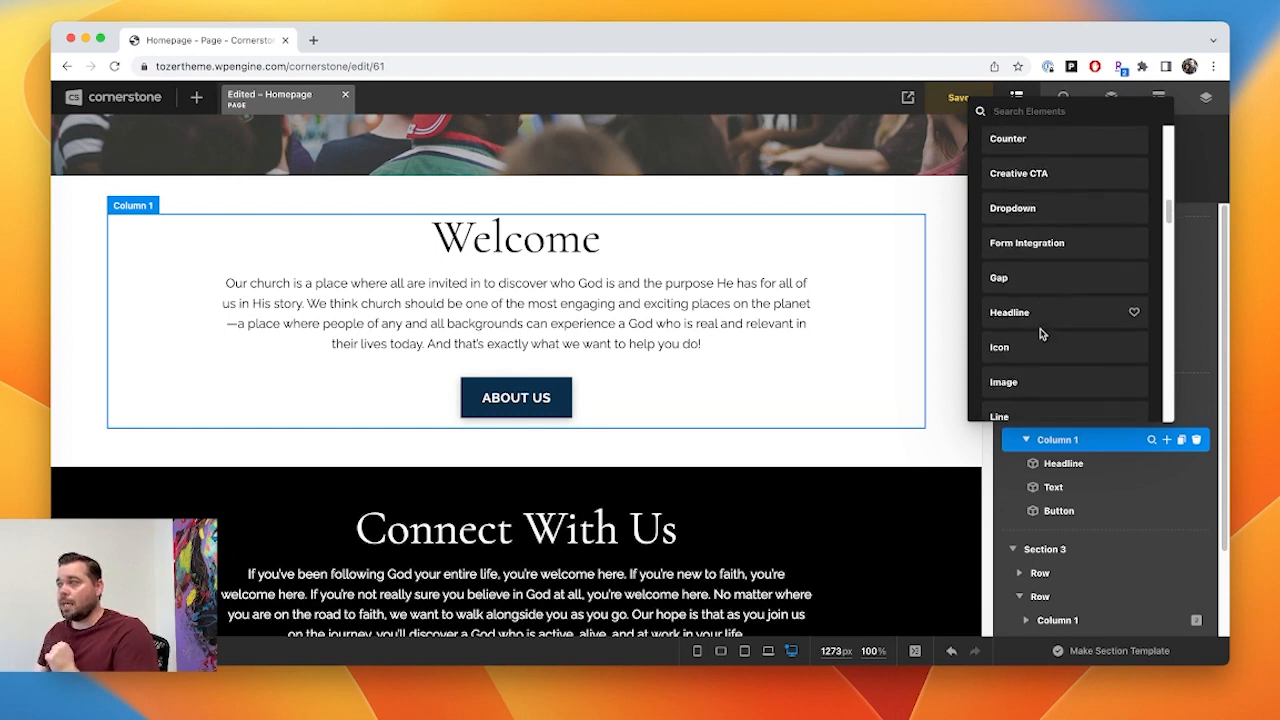
scroll(1040, 347, "up", 6)
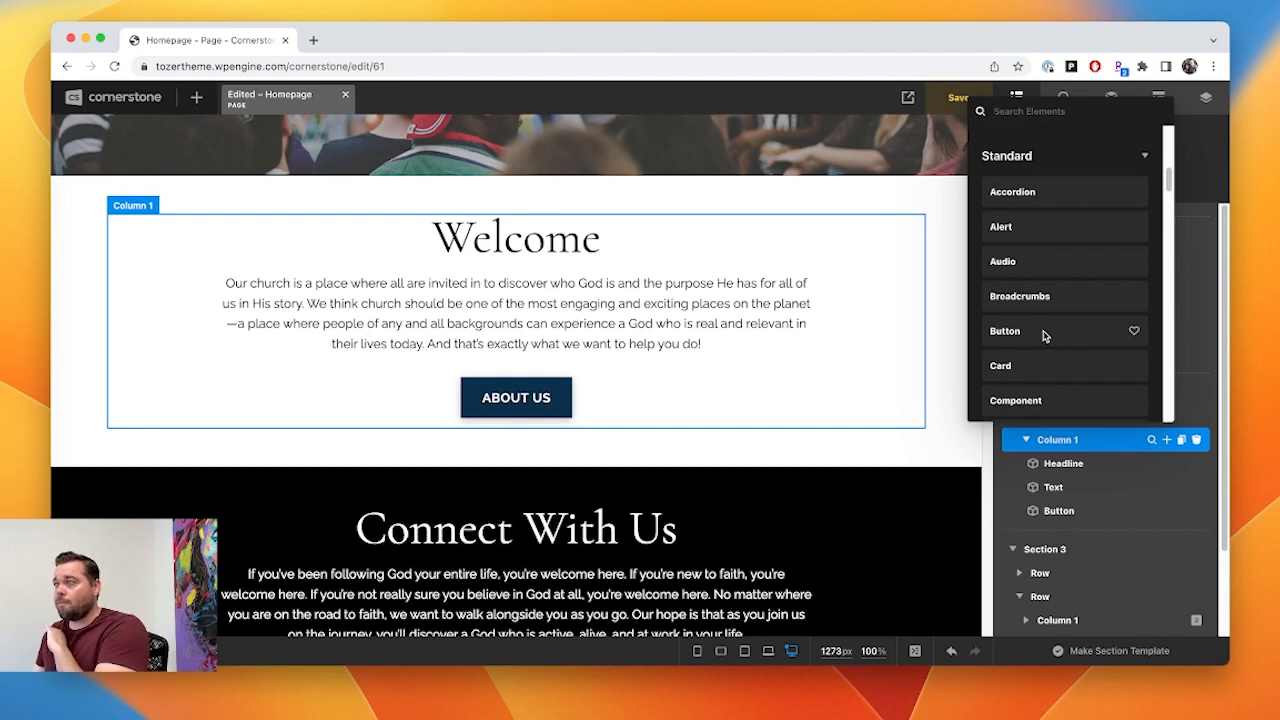
scroll(1043, 335, "down", 1)
left_click(1040, 303)
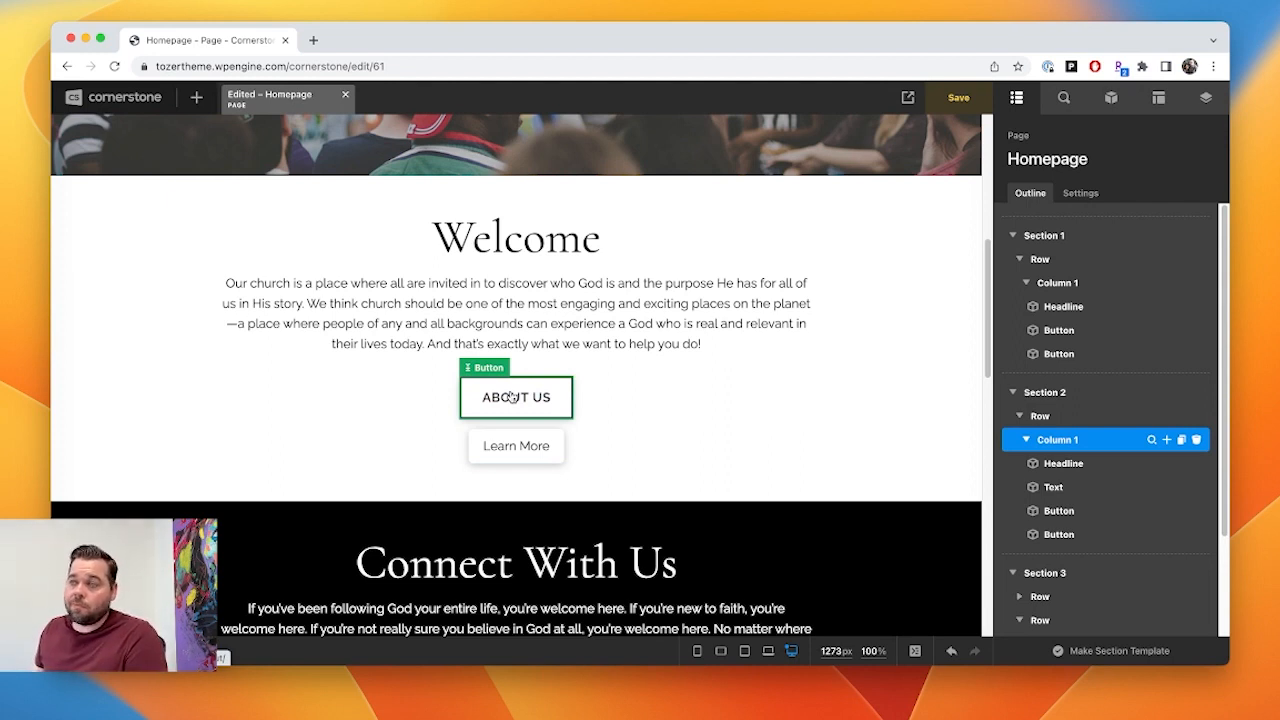
- Set the new Learn More button's background colour to red, rgb(255, 0, 0)
left_click(541, 452)
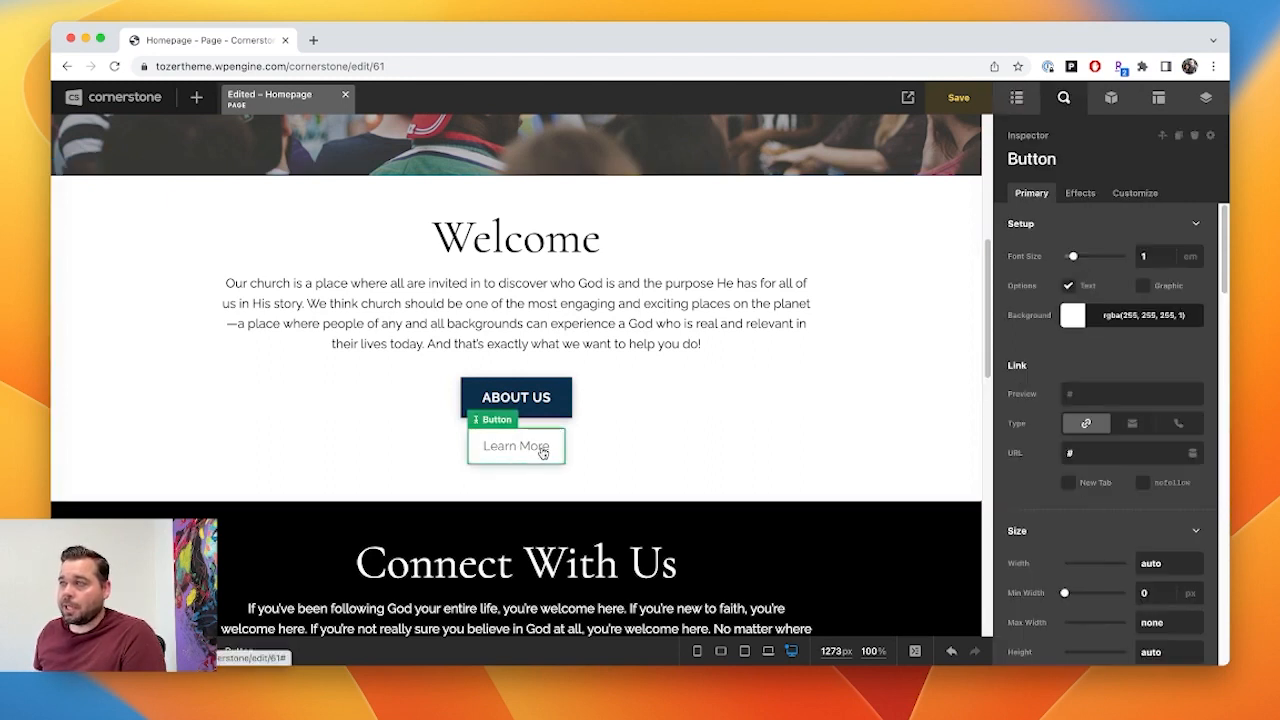
left_click(1070, 318)
left_click_drag(963, 408, 1033, 379)
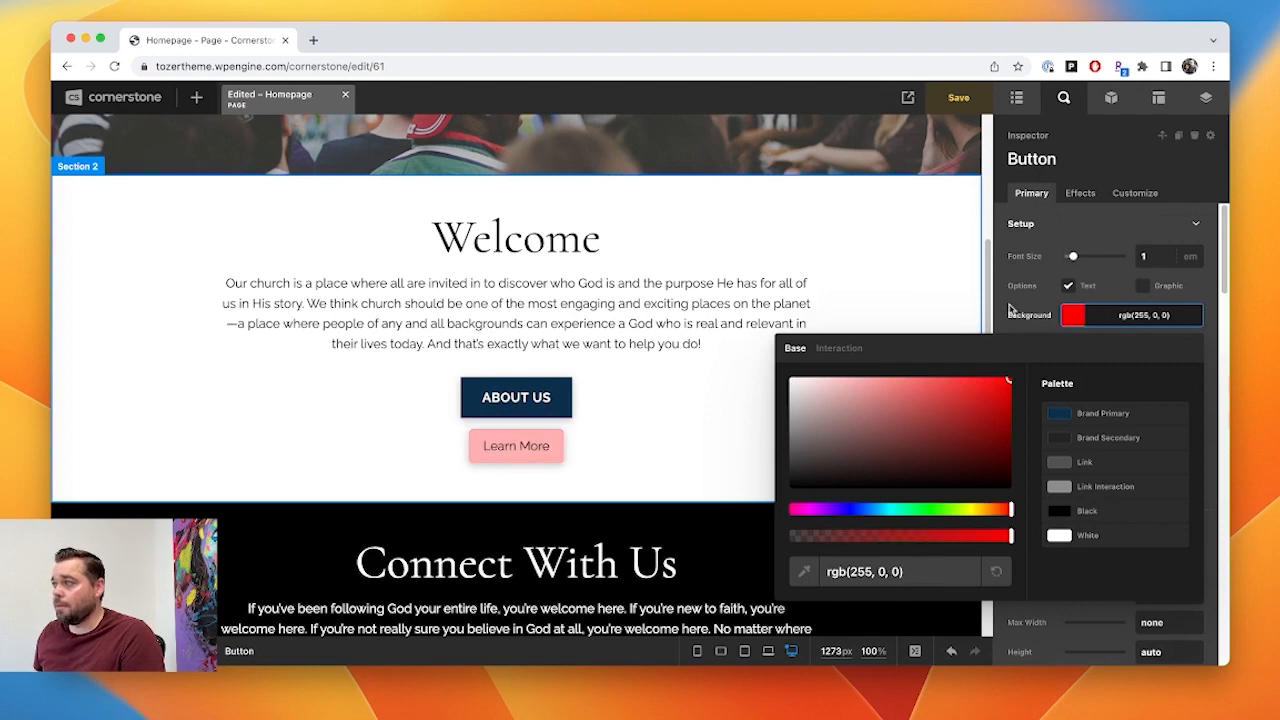
left_click(1013, 311)
left_click(1010, 296)
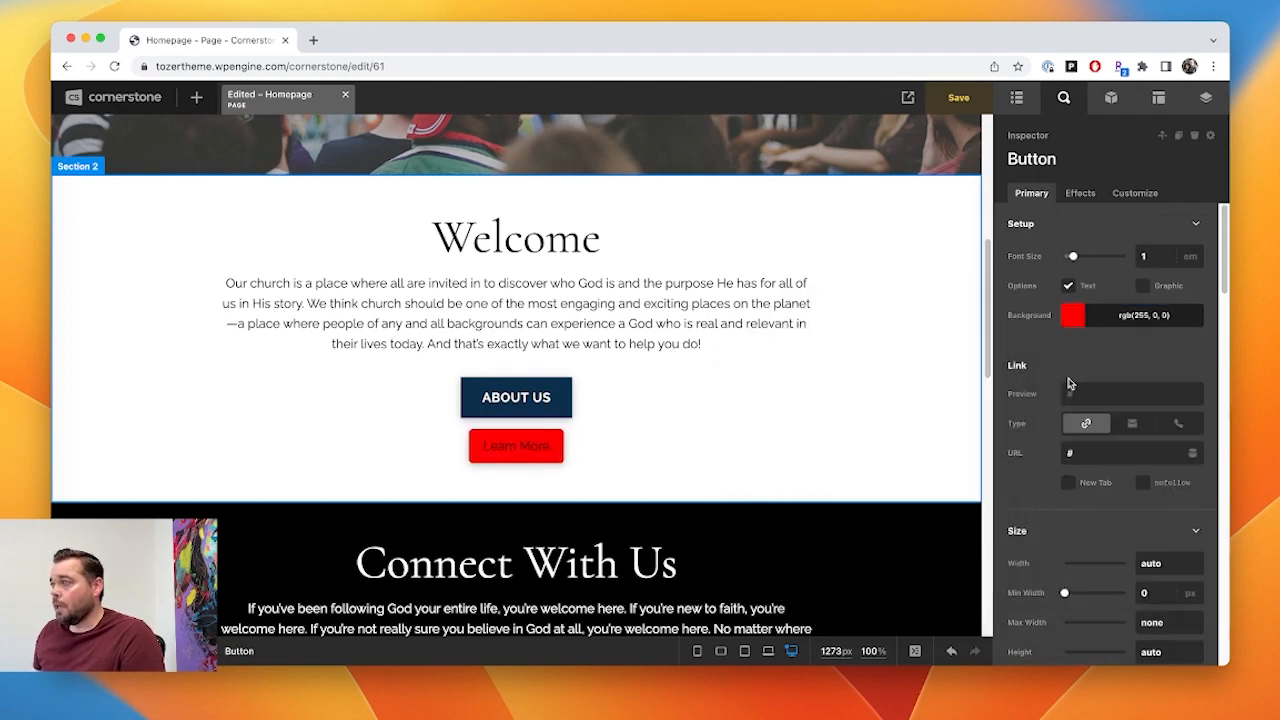
- Set the Learn More button's top and bottom padding to 0.875 em
left_click(1088, 457)
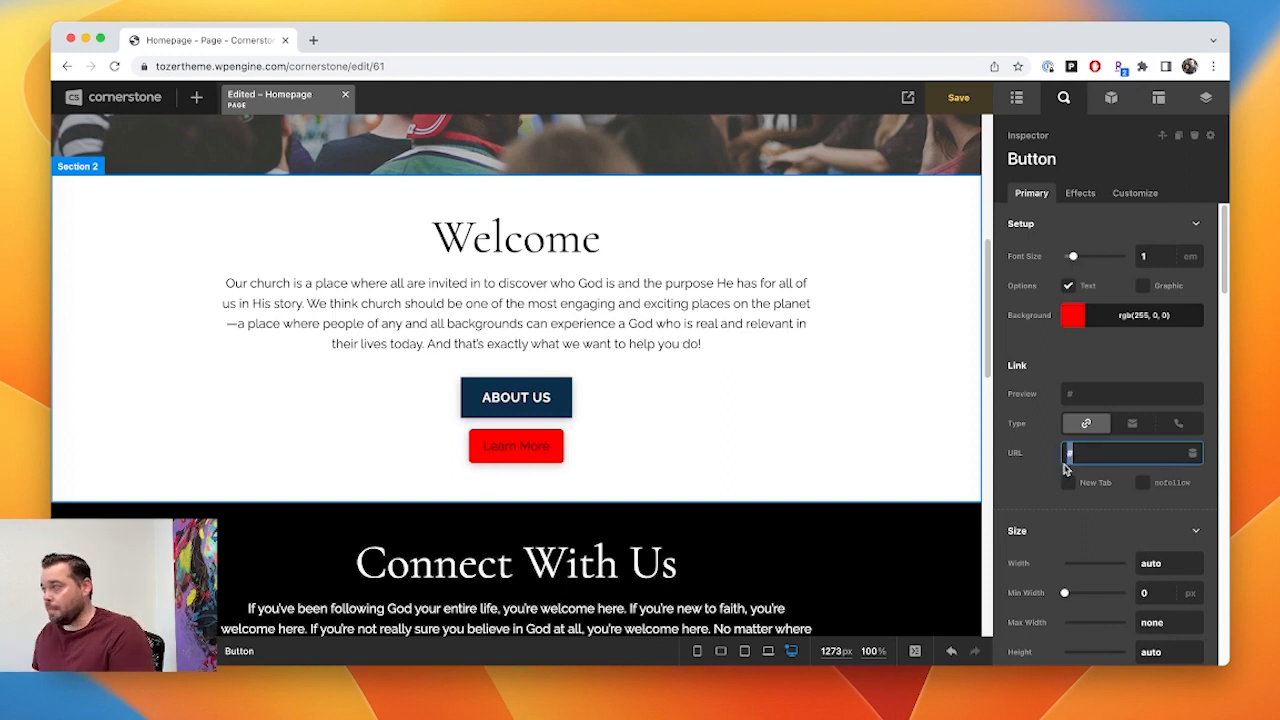
scroll(1066, 468, "down", 10)
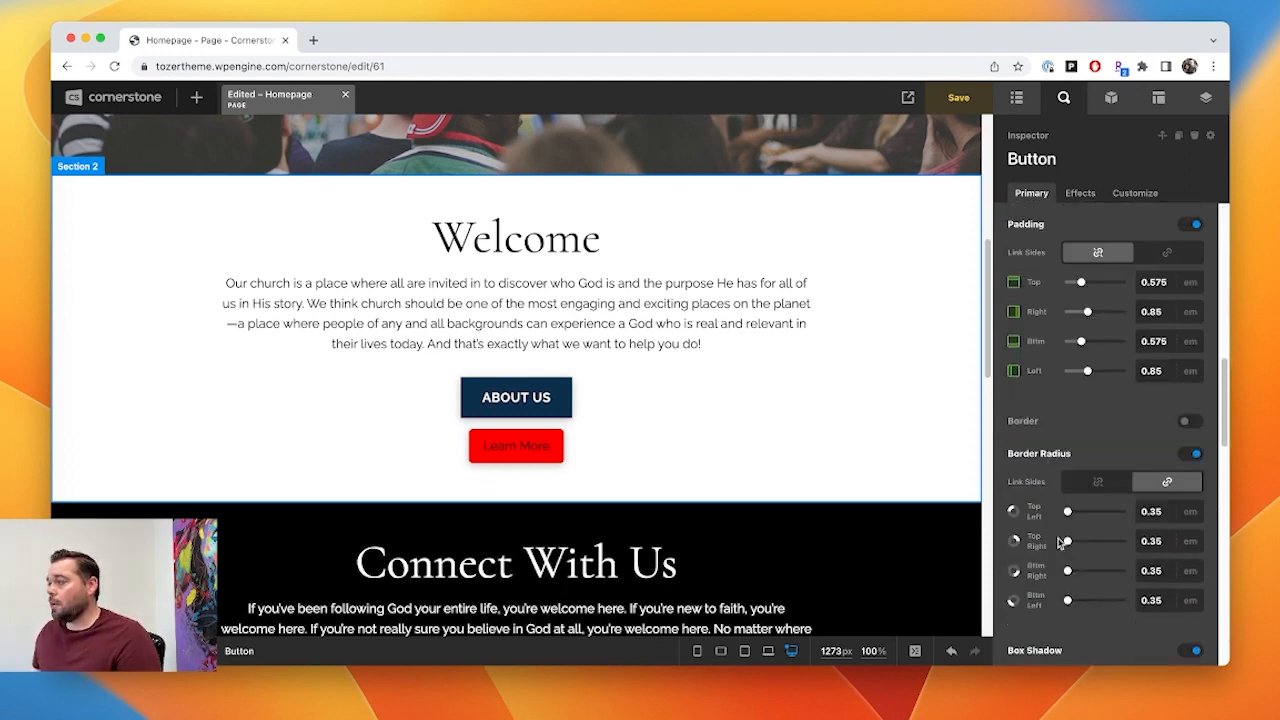
left_click(1157, 283)
key("BackSpace")
type("8")
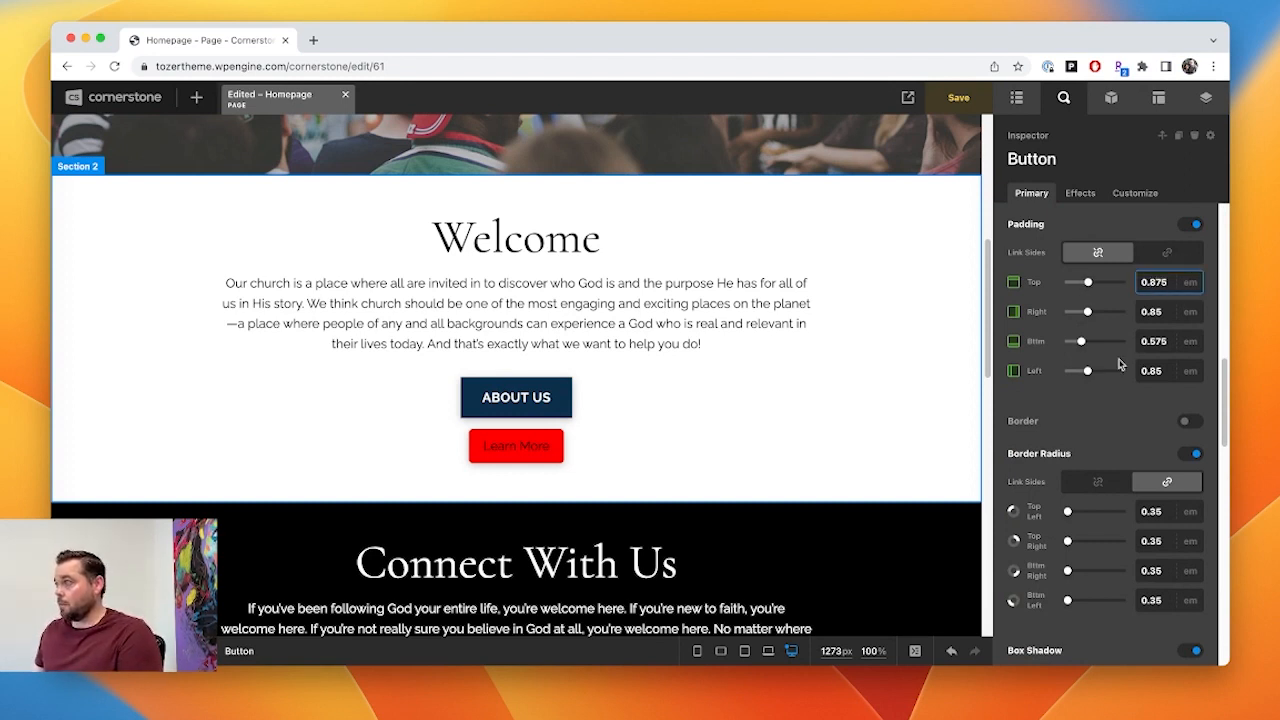
left_click(1157, 346)
key("BackSpace")
type("8")
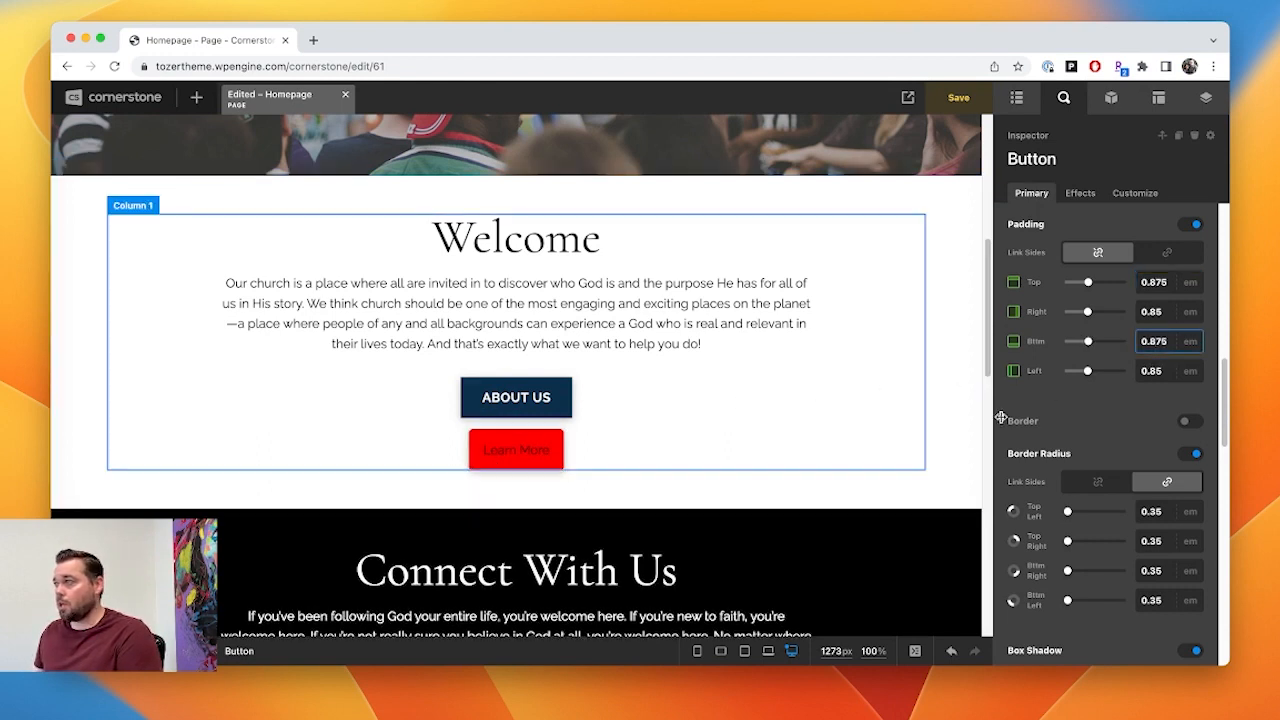
- Increase the Learn More button's right and left padding to 1.85 em
left_click(1143, 312)
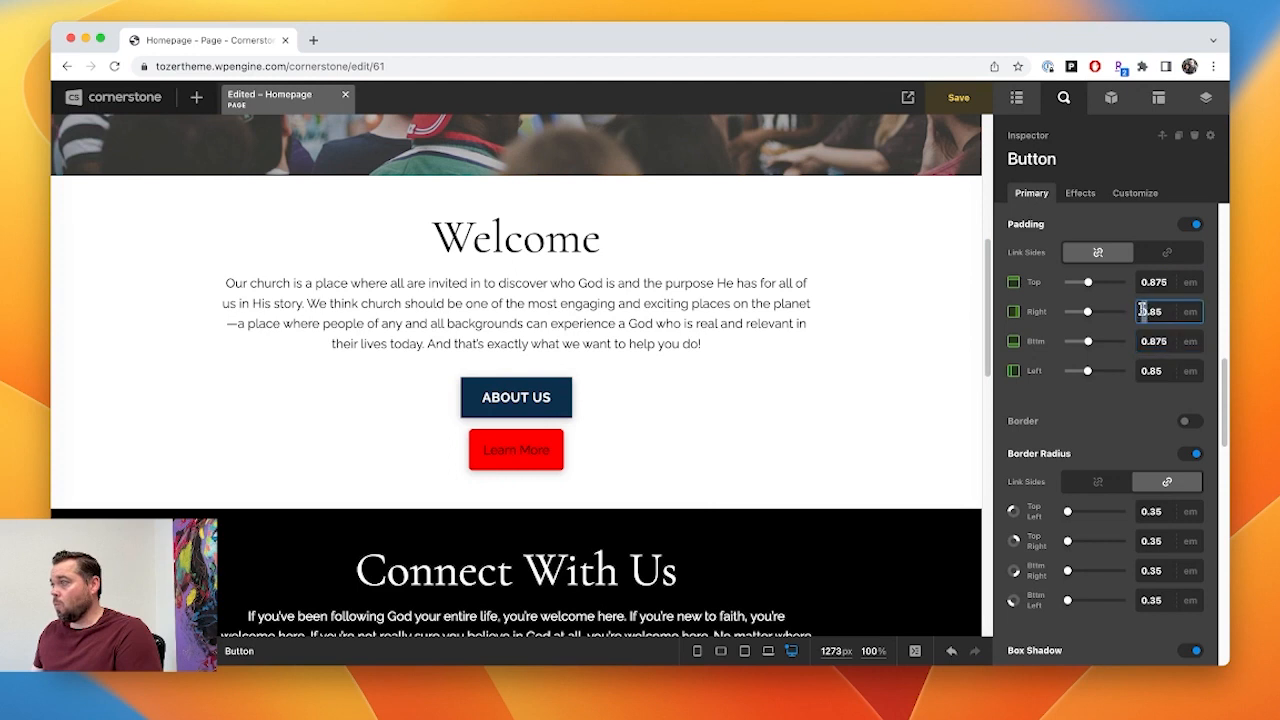
key("BackSpace")
type("1")
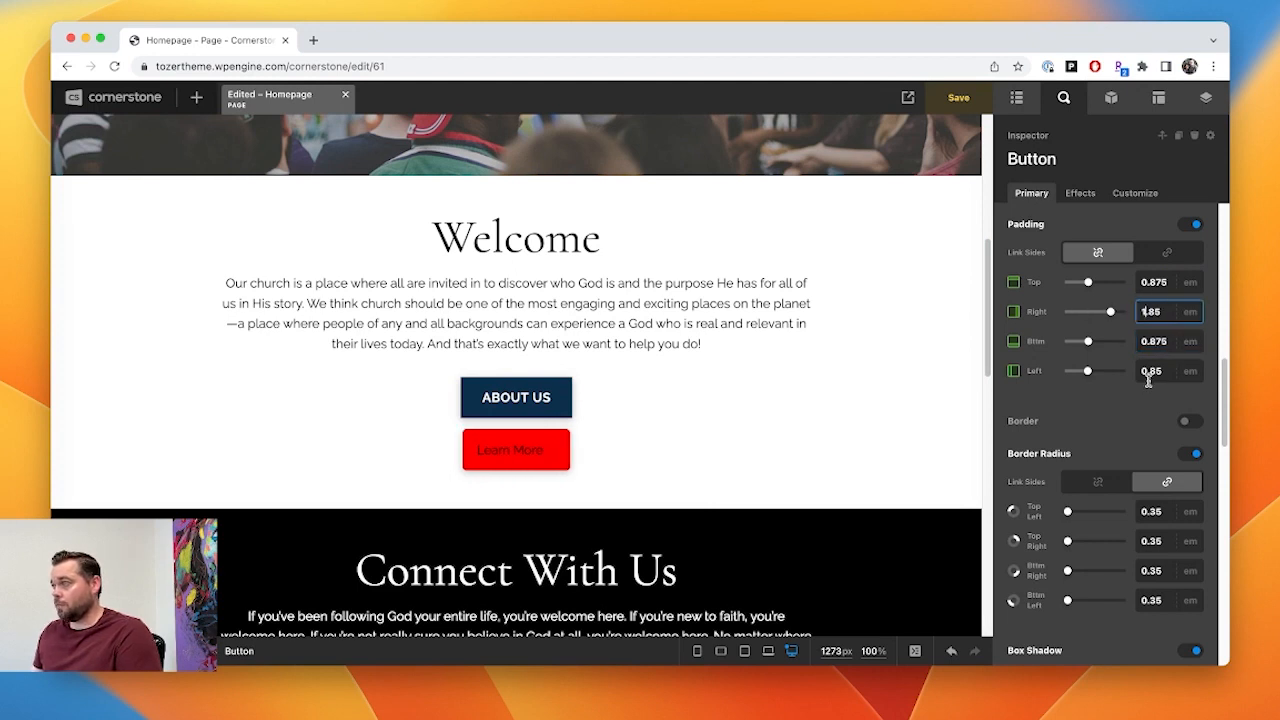
left_click(1141, 372)
key("BackSpace")
type("1")
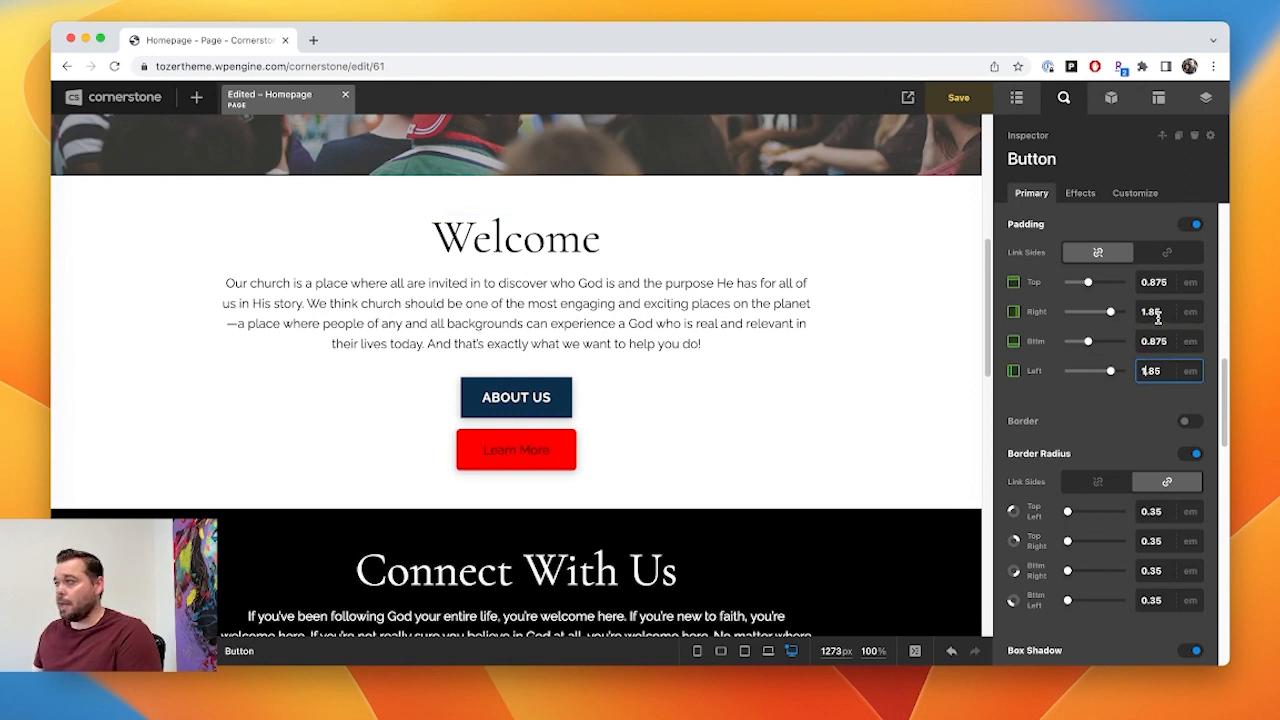
- Set the Learn More button's primary text font to Body Copy and its weight to Bold (700)
scroll(1112, 488, "down", 10)
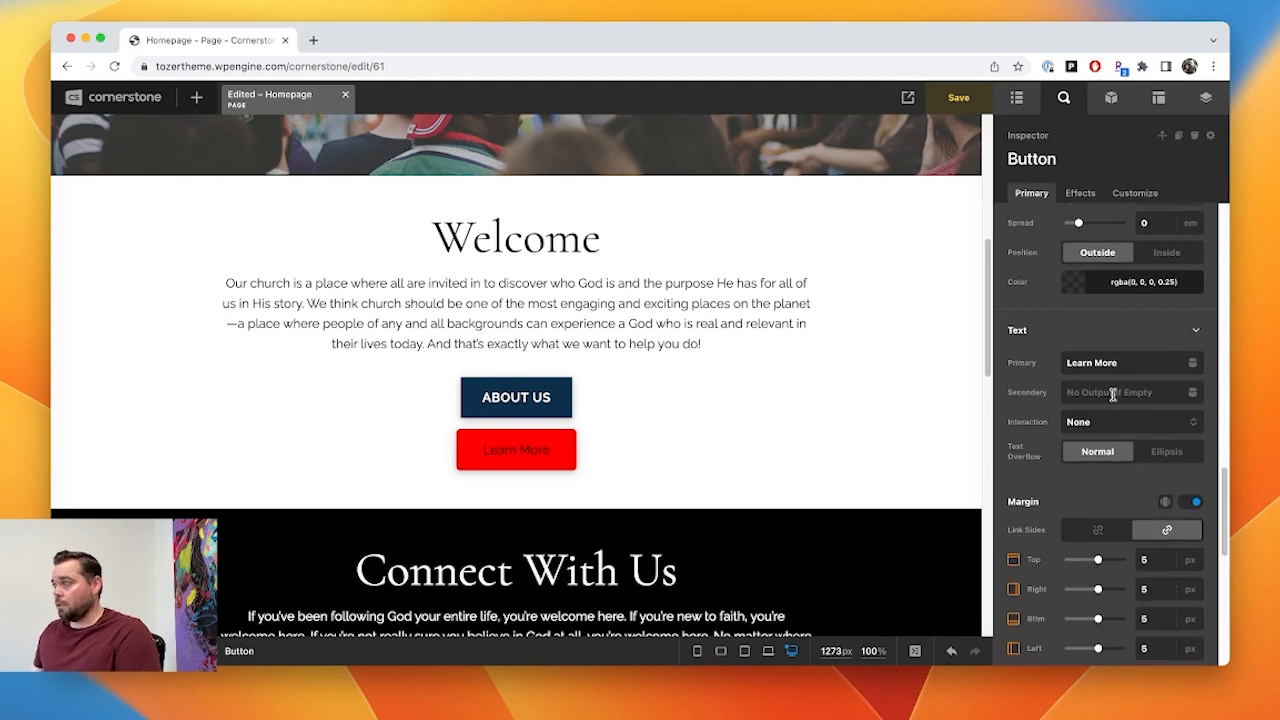
scroll(1112, 394, "down", 7)
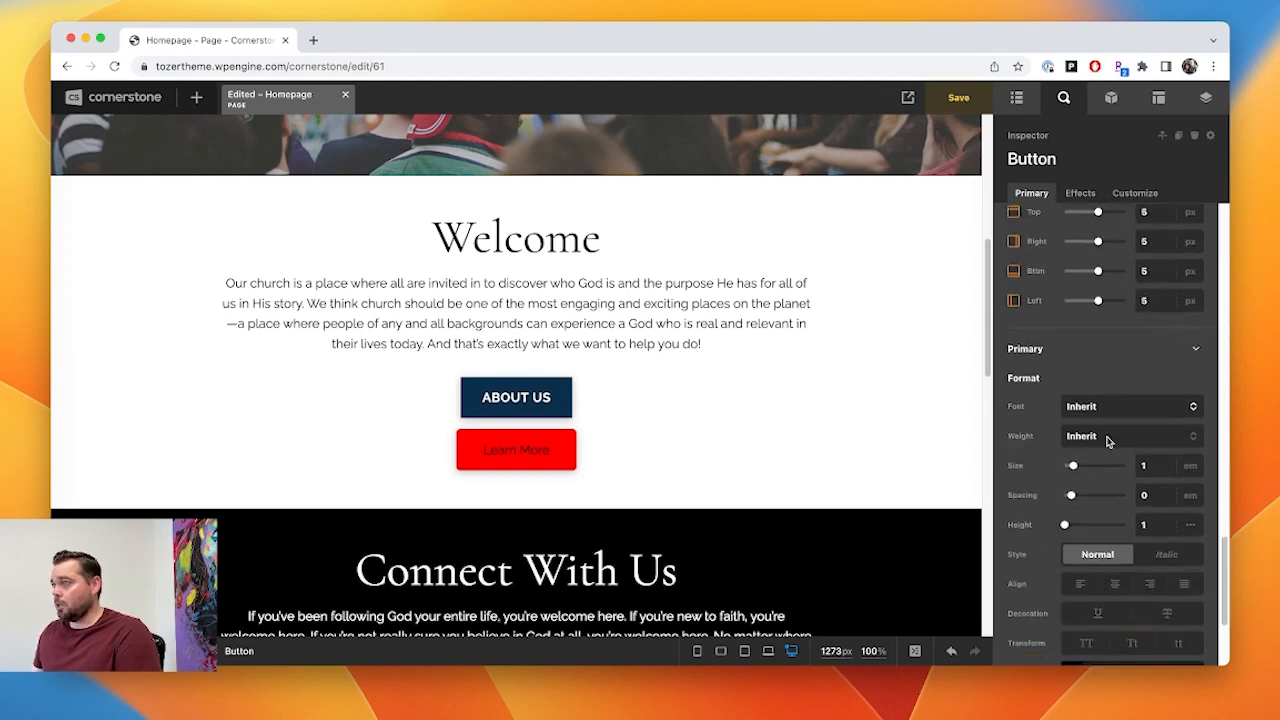
scroll(1107, 441, "down", 2)
left_click(1116, 366)
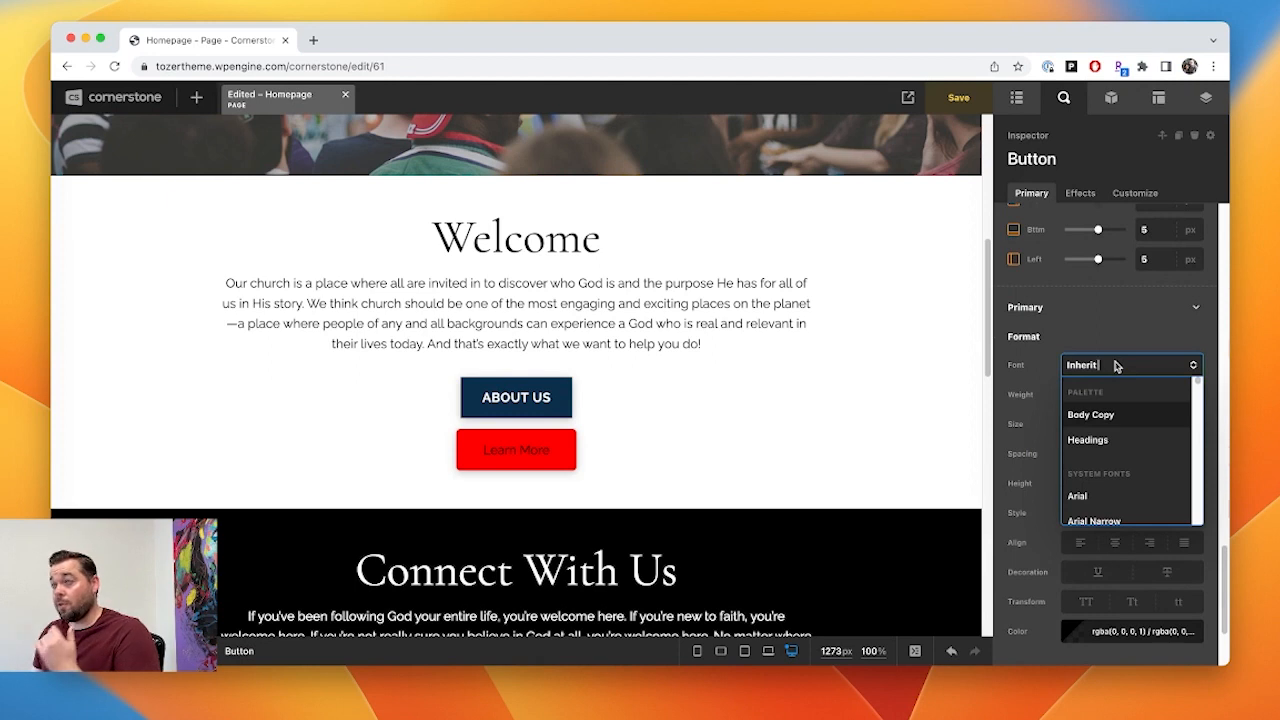
left_click(1114, 414)
left_click(1122, 395)
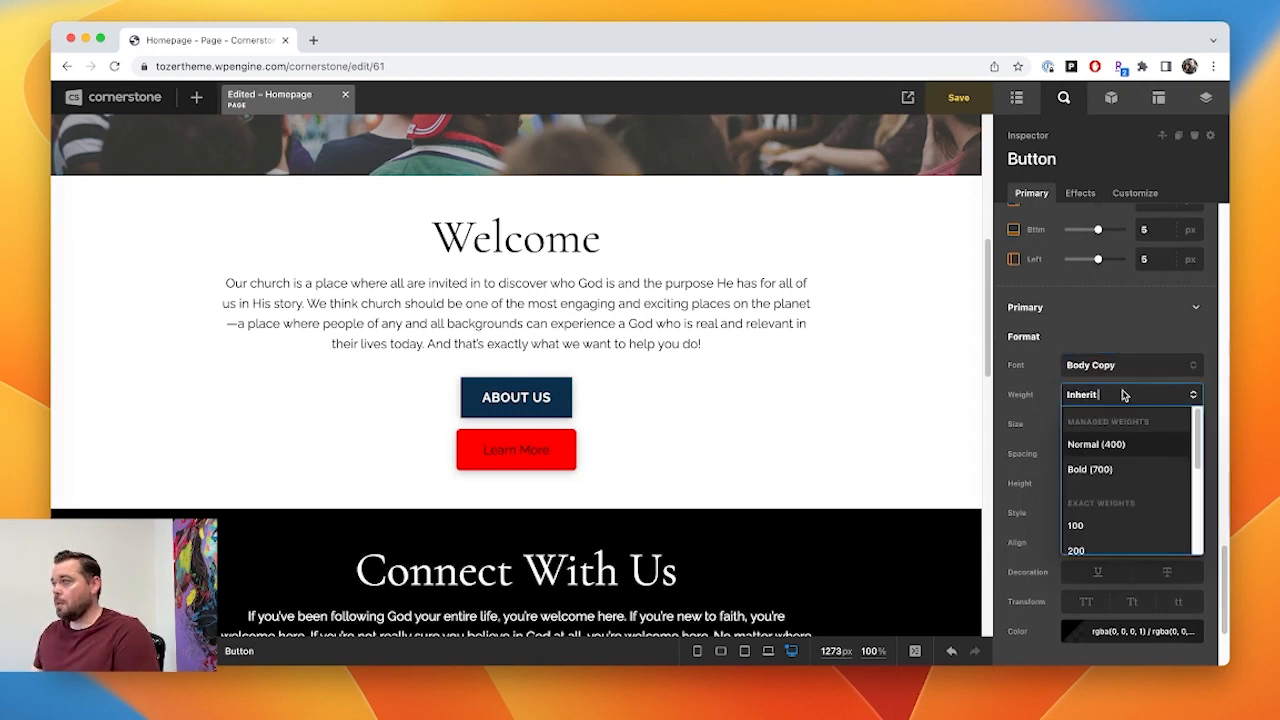
left_click(1116, 467)
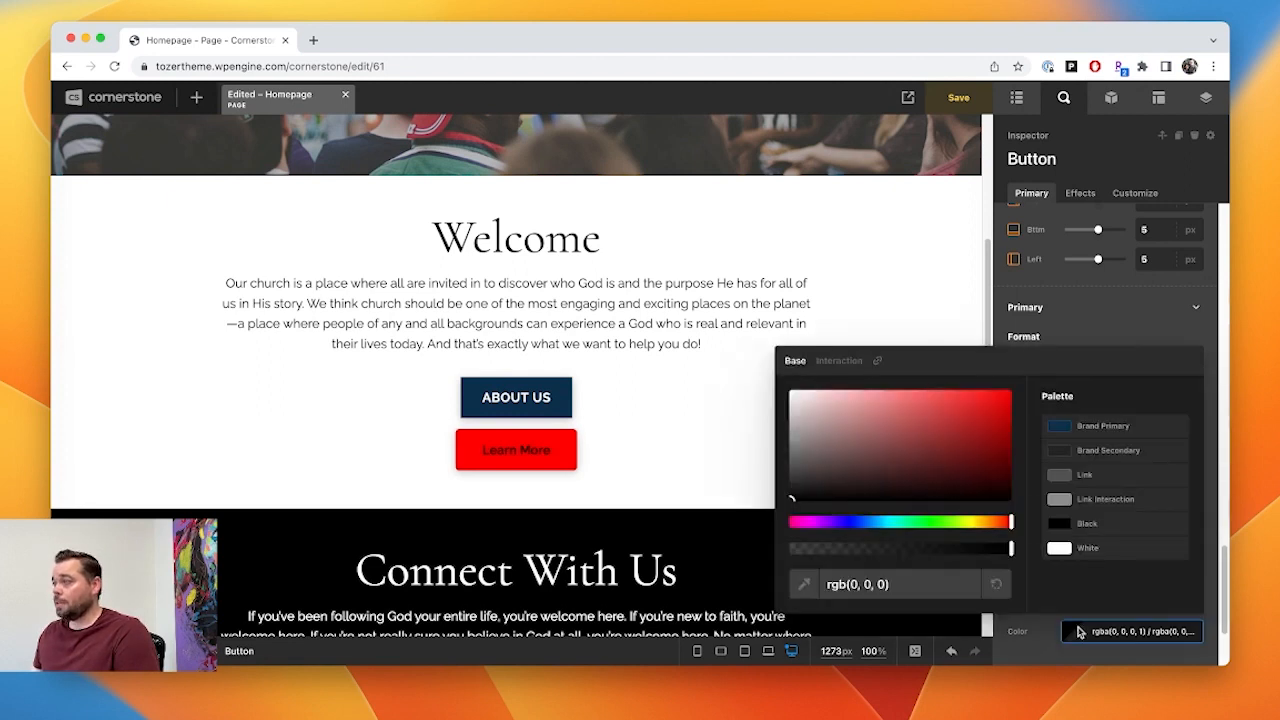
- Set the Learn More button's text colour to White and its interaction colour to rgba(255, 255, 255, 0.5), and collapse the Primary text settings
left_click(1081, 630)
left_click(1087, 548)
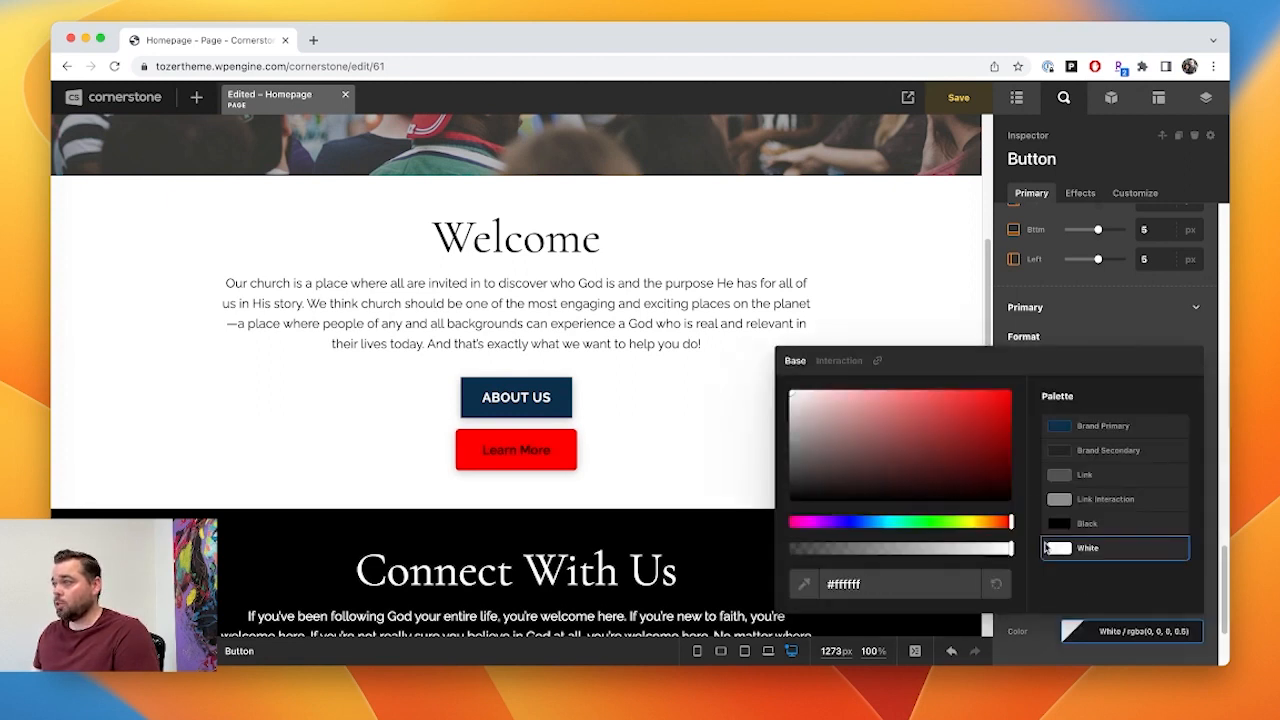
left_click(840, 364)
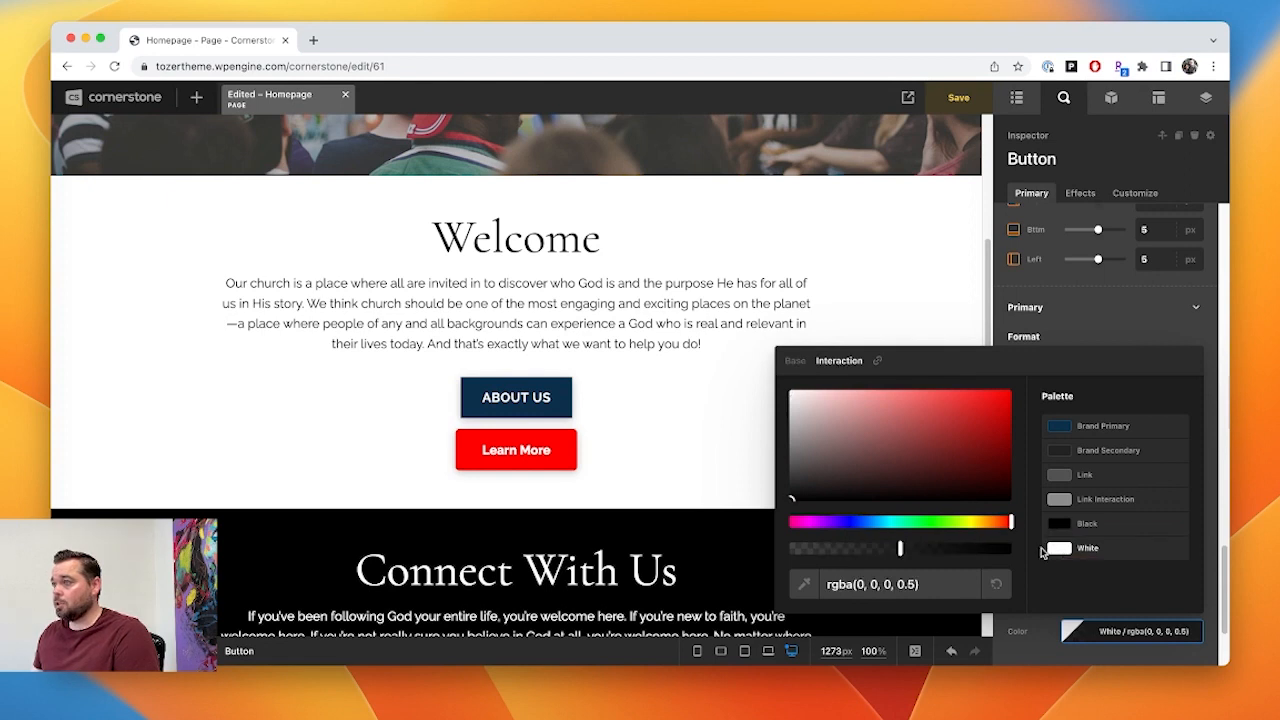
left_click(816, 407)
left_click(791, 392)
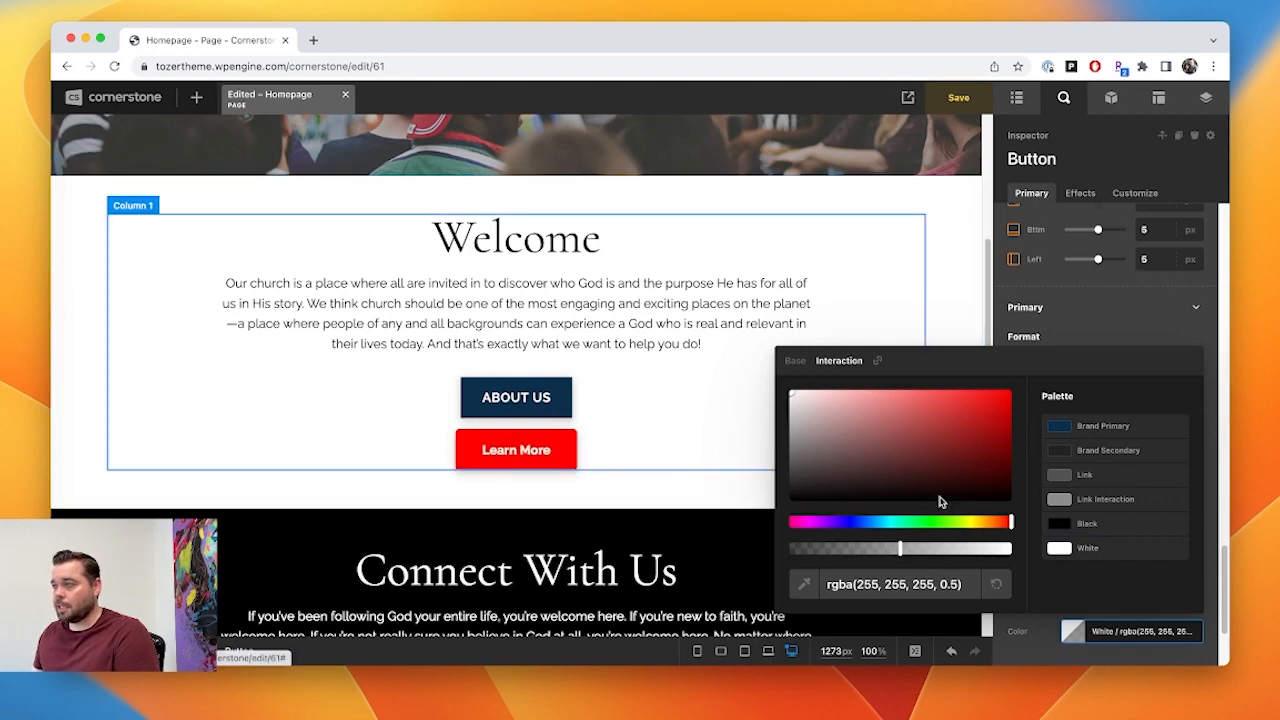
left_click(1074, 300)
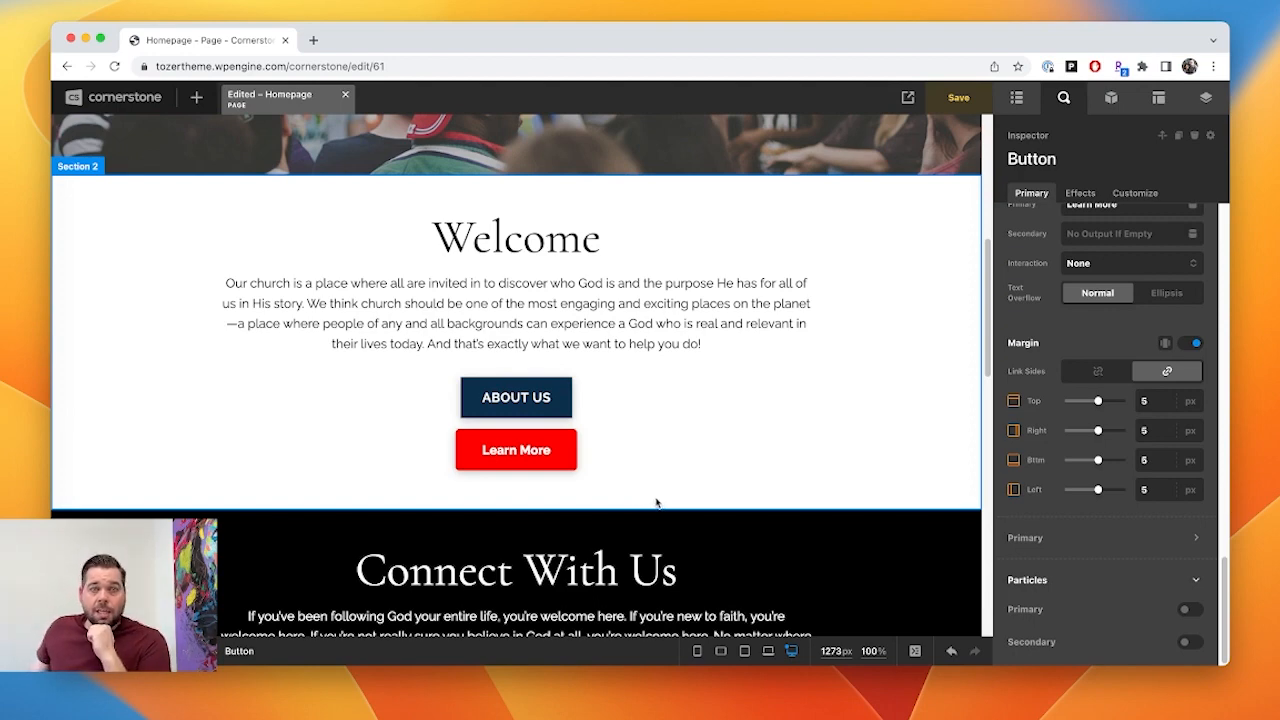
- Try moving the Ministries image into the Events card's column in the Connect With Us section, and undo the move
scroll(656, 502, "down", 8)
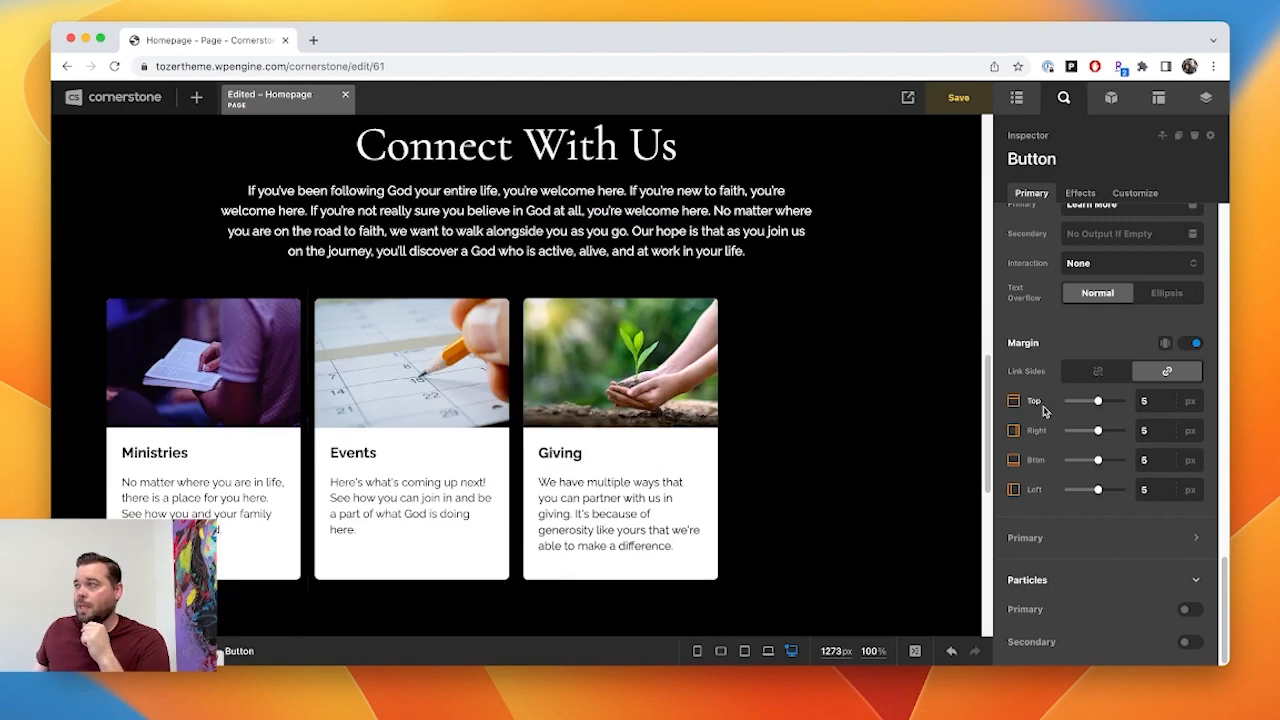
left_click(1016, 97)
scroll(1060, 440, "down", 2)
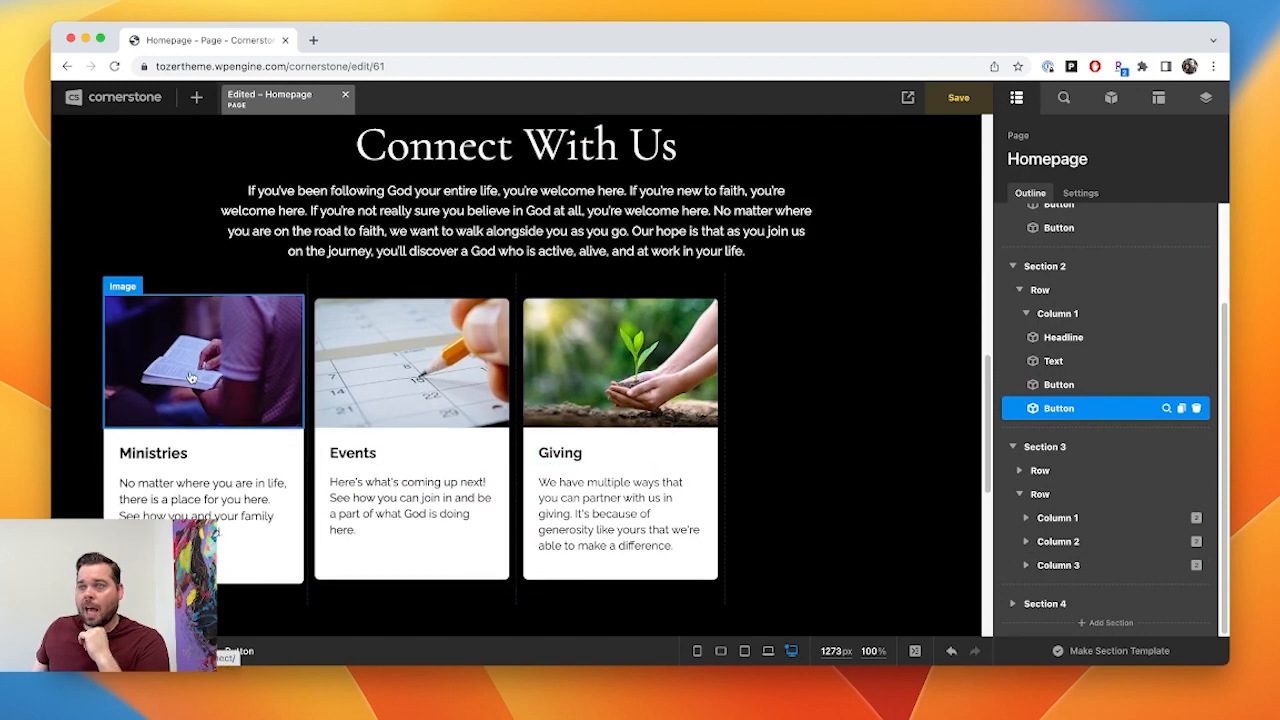
mouse_move(222, 385)
left_mouse_down()
mouse_move(808, 400)
mouse_move(200, 371)
mouse_move(622, 393)
mouse_move(433, 389)
left_mouse_up()
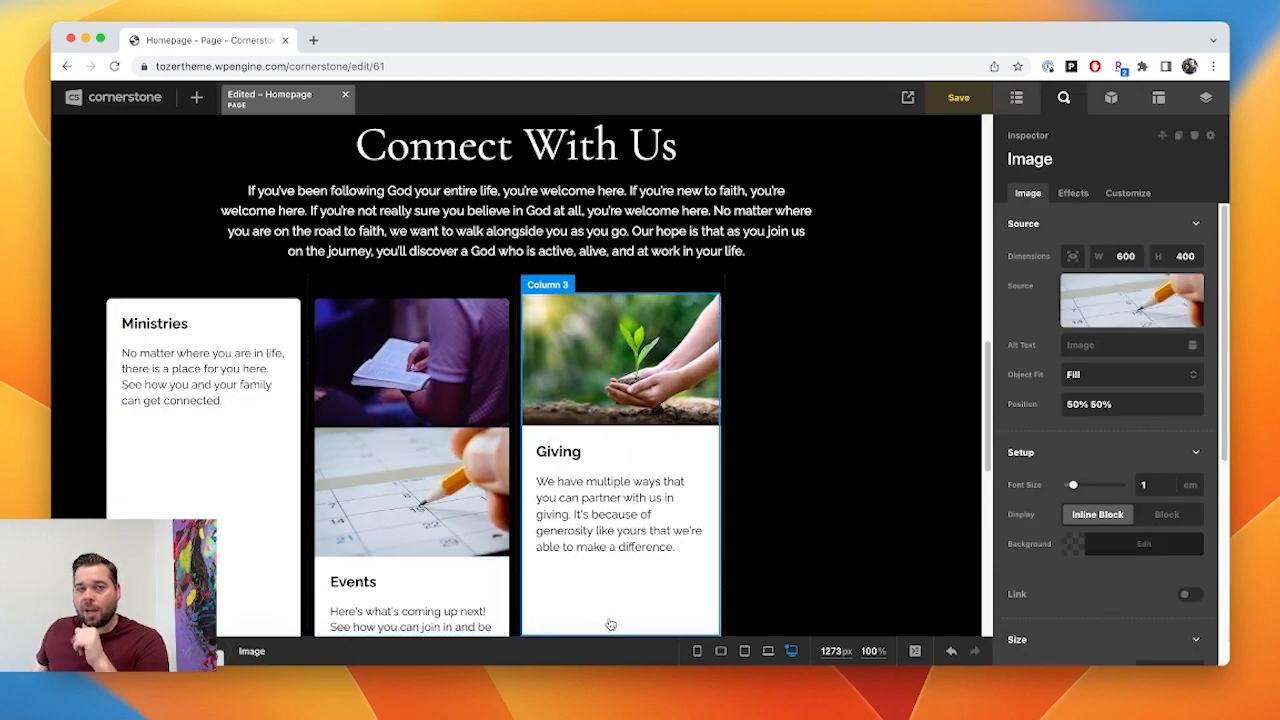
left_click(952, 652)
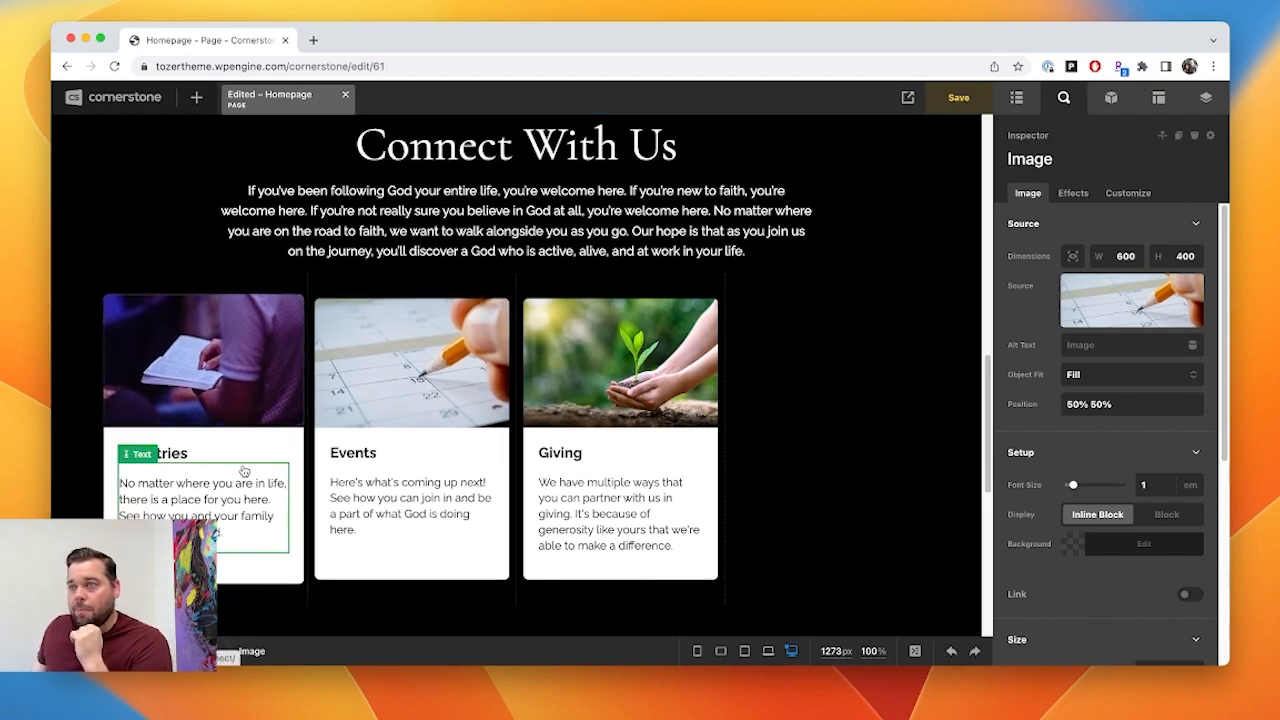
- Reorder the card columns in the Connect With Us section to Giving, Ministries, Events
left_click(1016, 97)
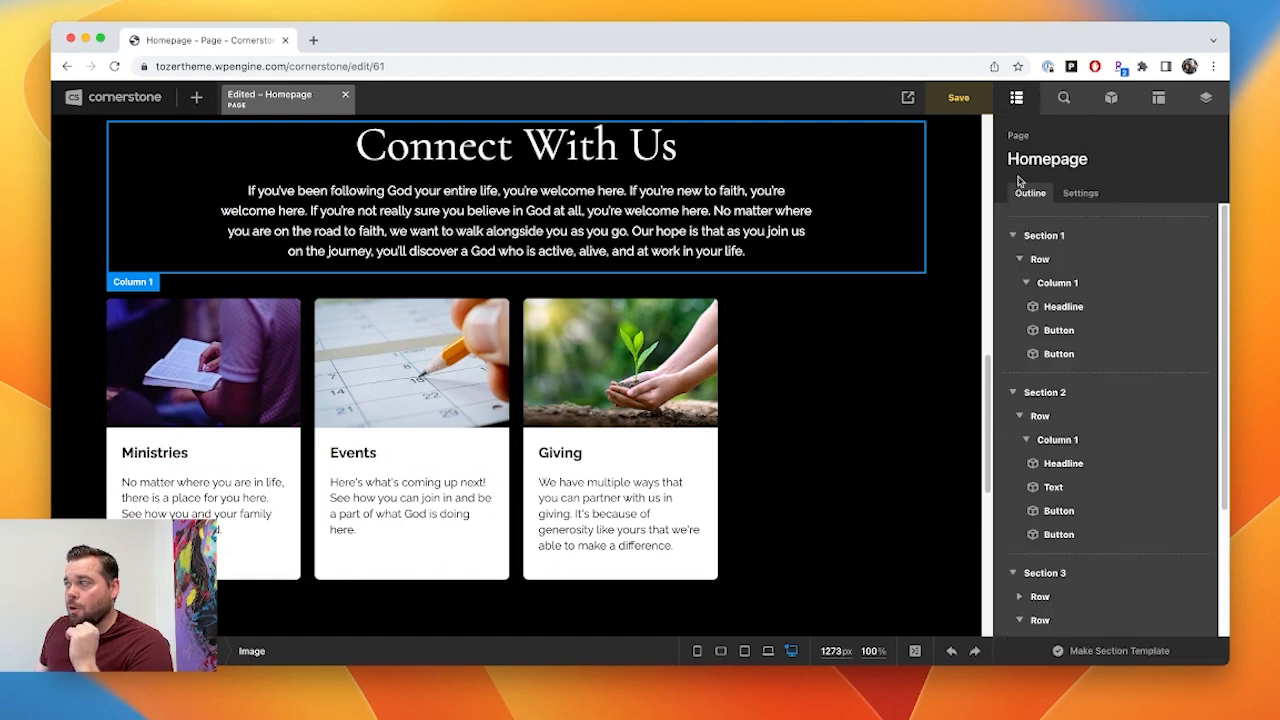
scroll(1080, 500, "down", 4)
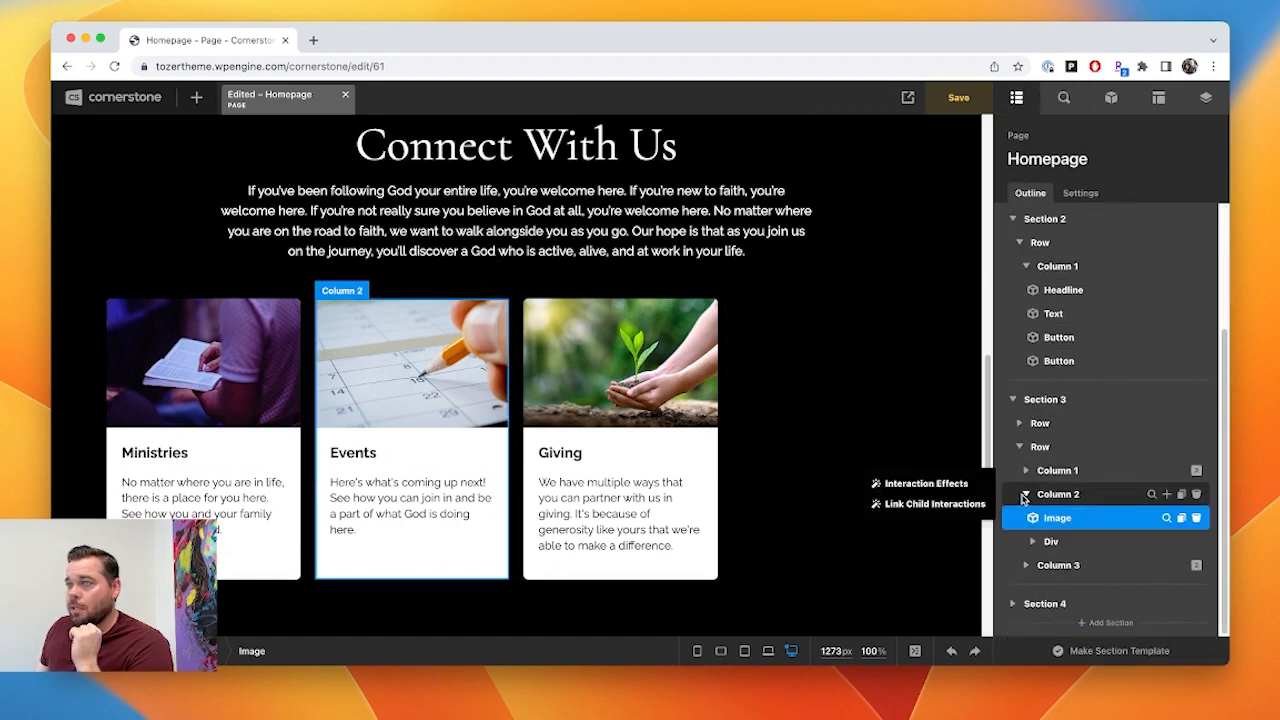
left_click(1025, 495)
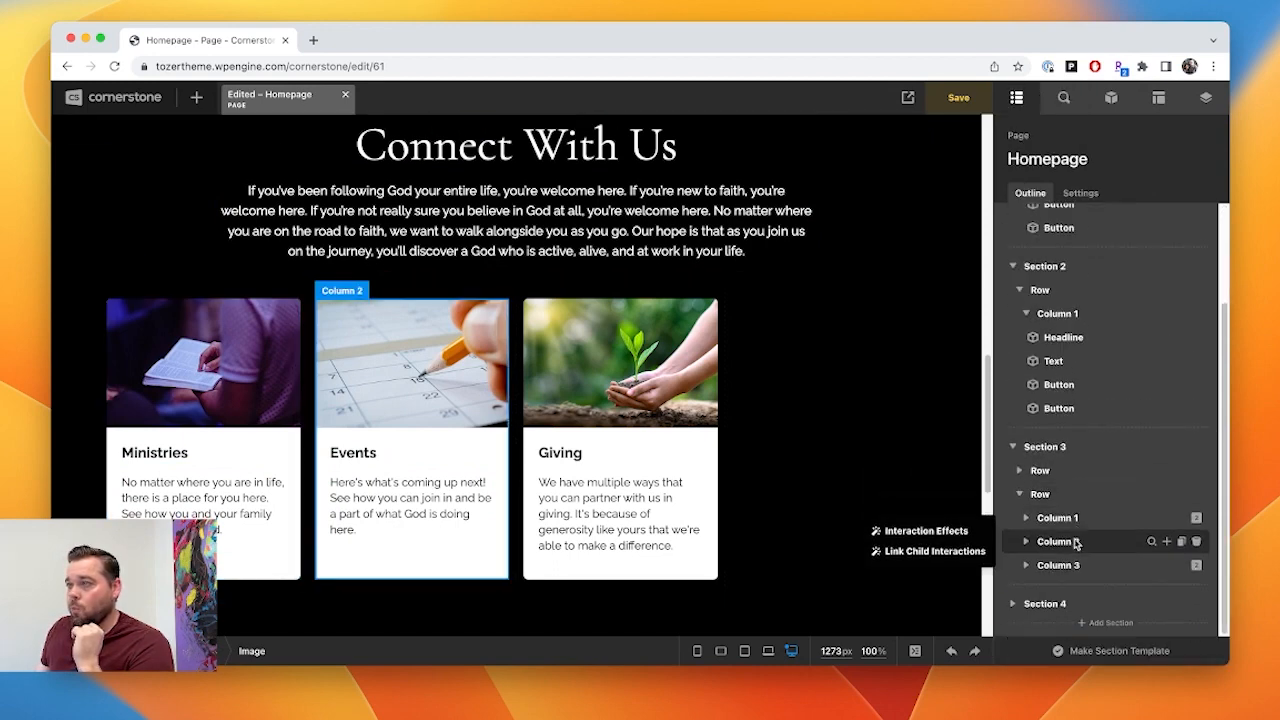
left_click_drag(1075, 542, 1062, 508)
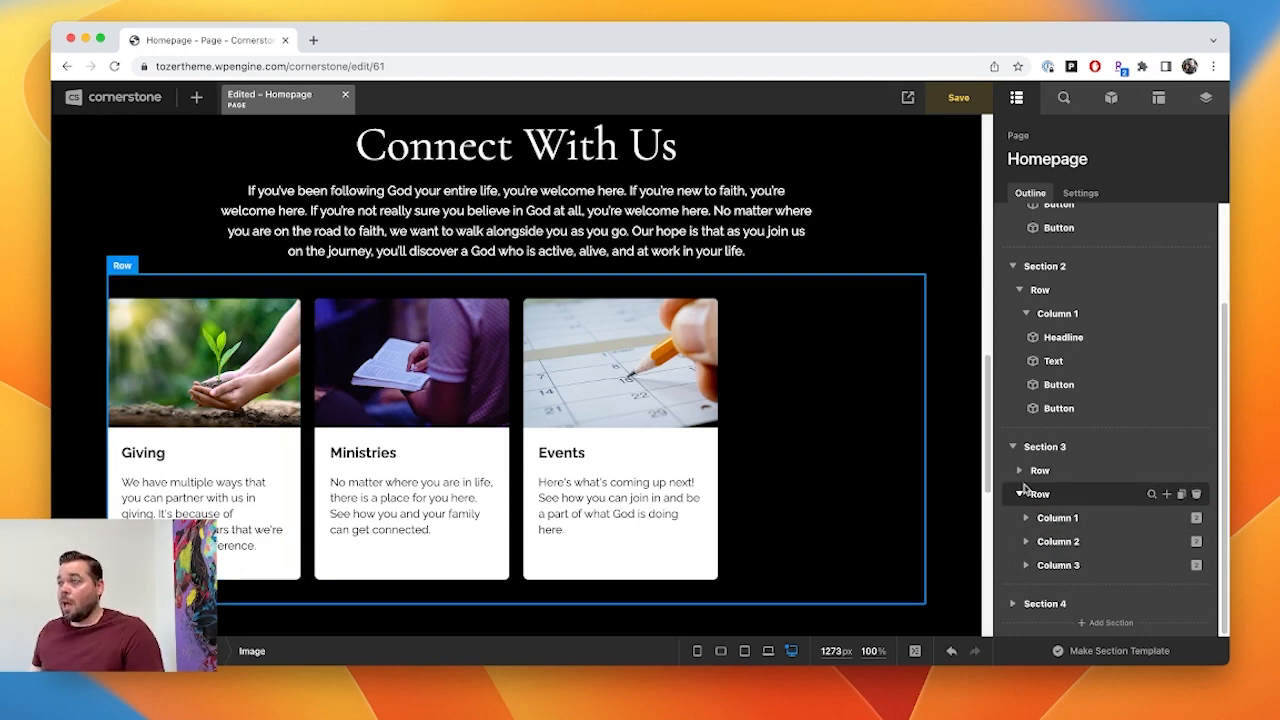
- Collapse all sections in the page outline and move the Connect With Us section below the Get in Touch section
left_click(1012, 446)
left_click(1010, 386)
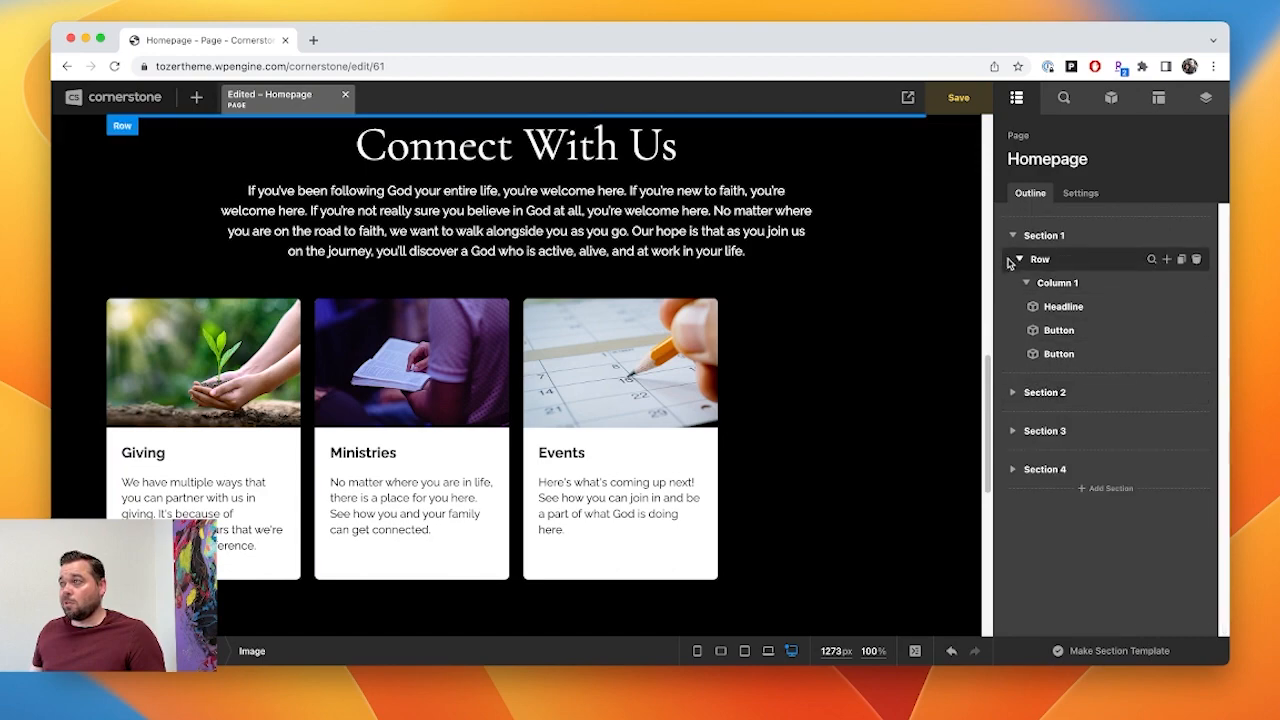
left_click(1011, 236)
scroll(820, 409, "up", 5)
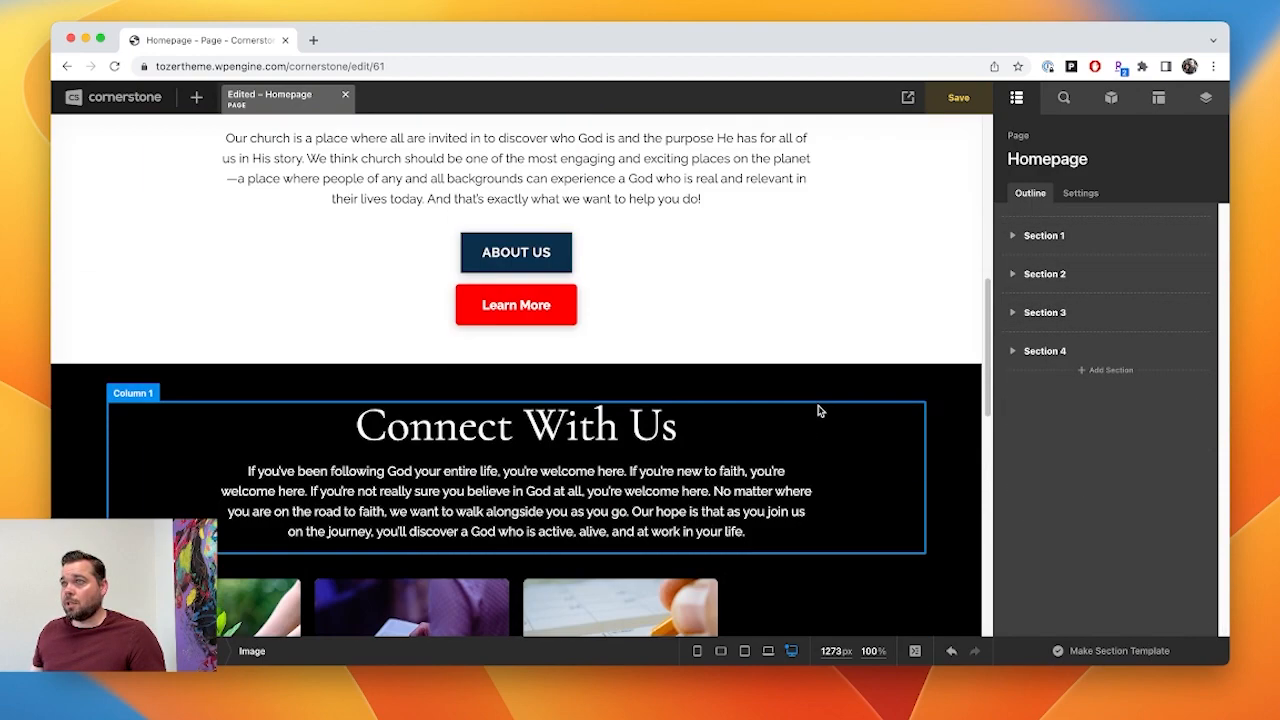
scroll(823, 420, "down", 9)
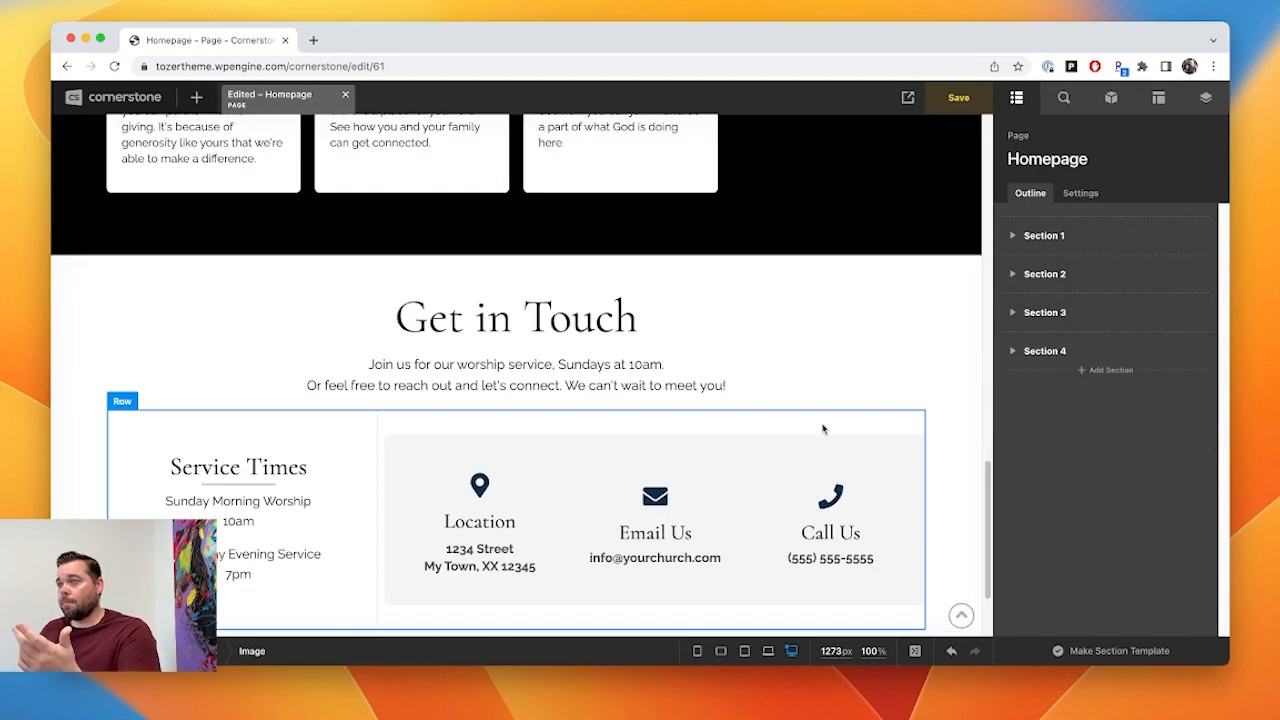
scroll(823, 429, "up", 3)
scroll(823, 429, "down", 2)
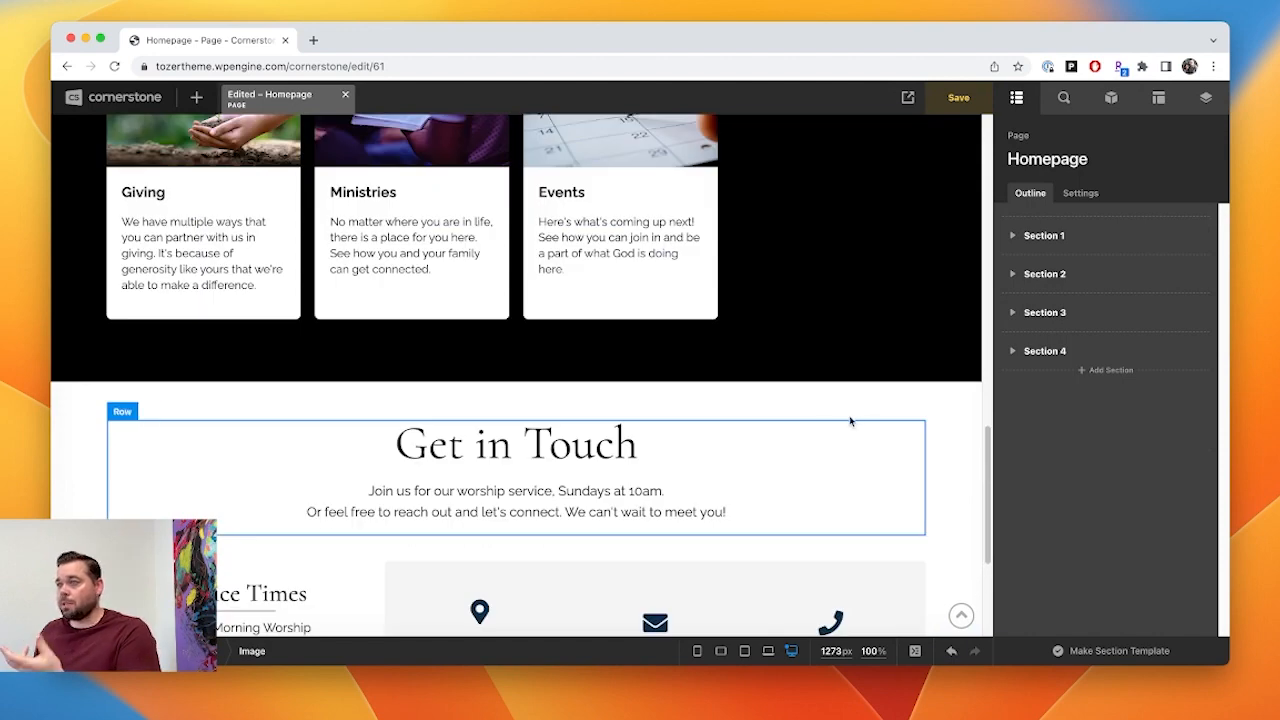
scroll(834, 438, "up", 3)
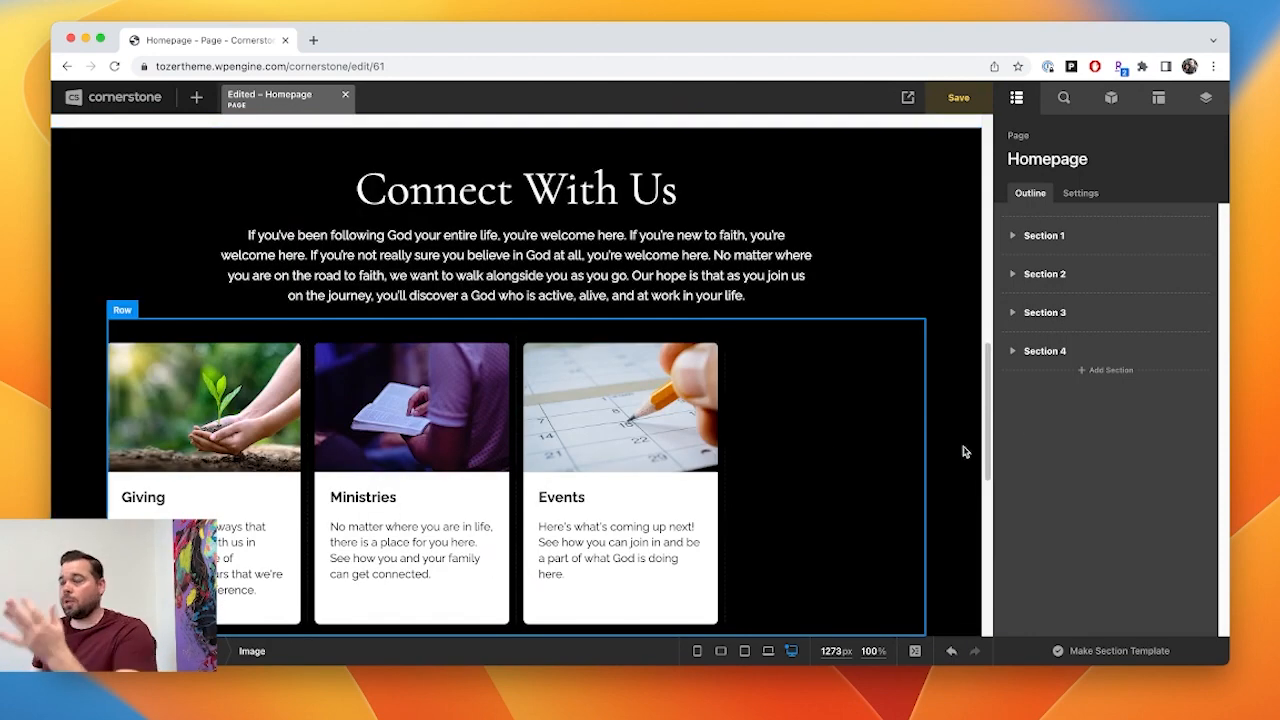
left_click_drag(1052, 320, 1038, 403)
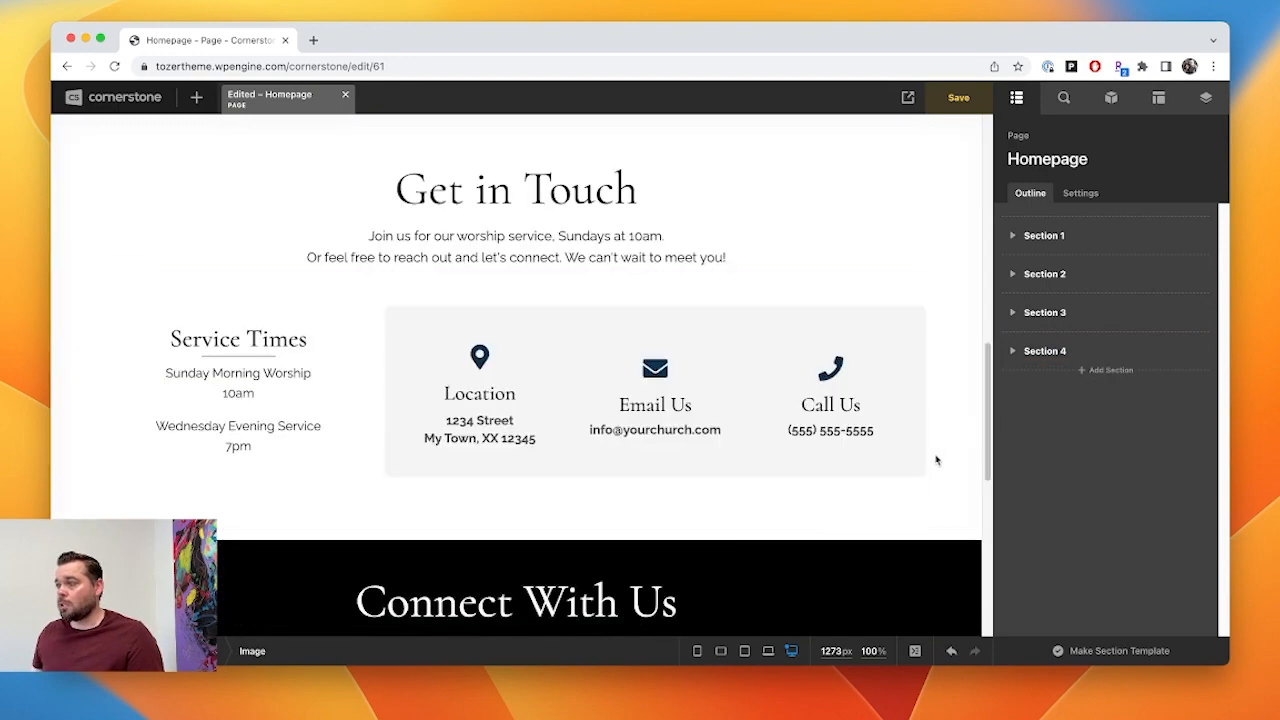
- Examine the homepage layout to check the order of the Get in Touch and Connect With Us sections
scroll(771, 491, "down", 5)
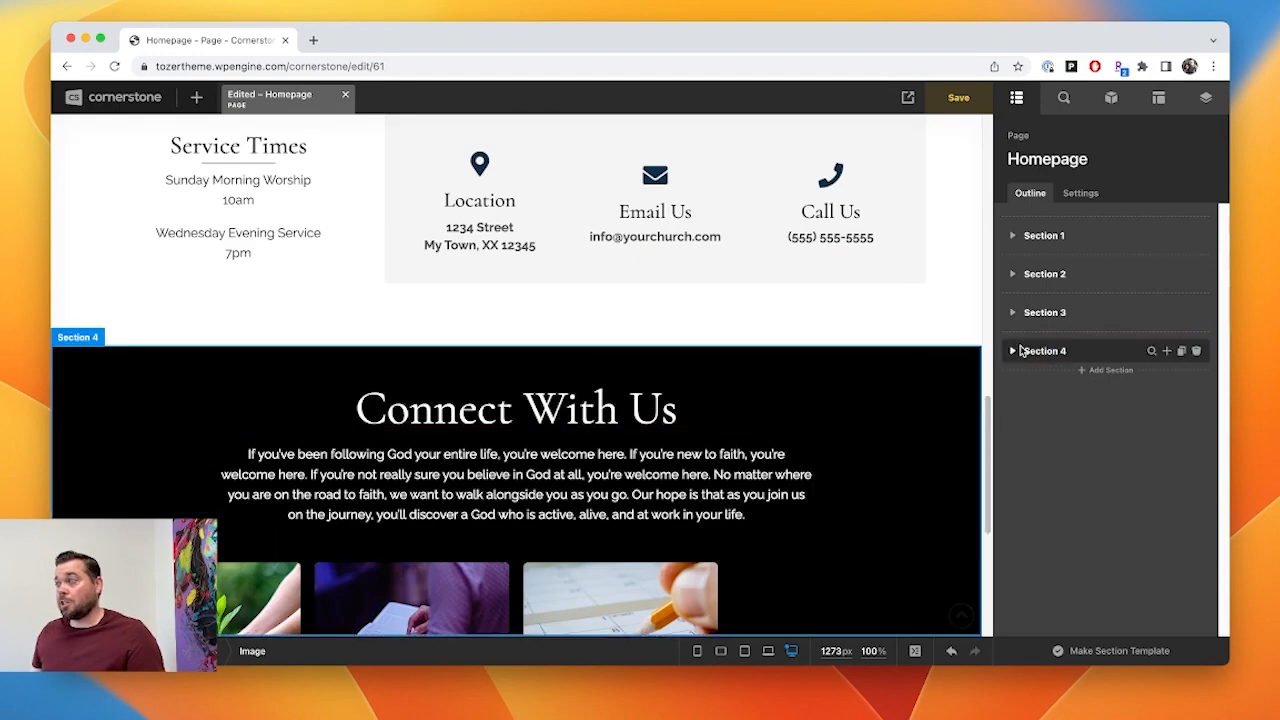
scroll(705, 508, "down", 1)
scroll(705, 508, "up", 8)
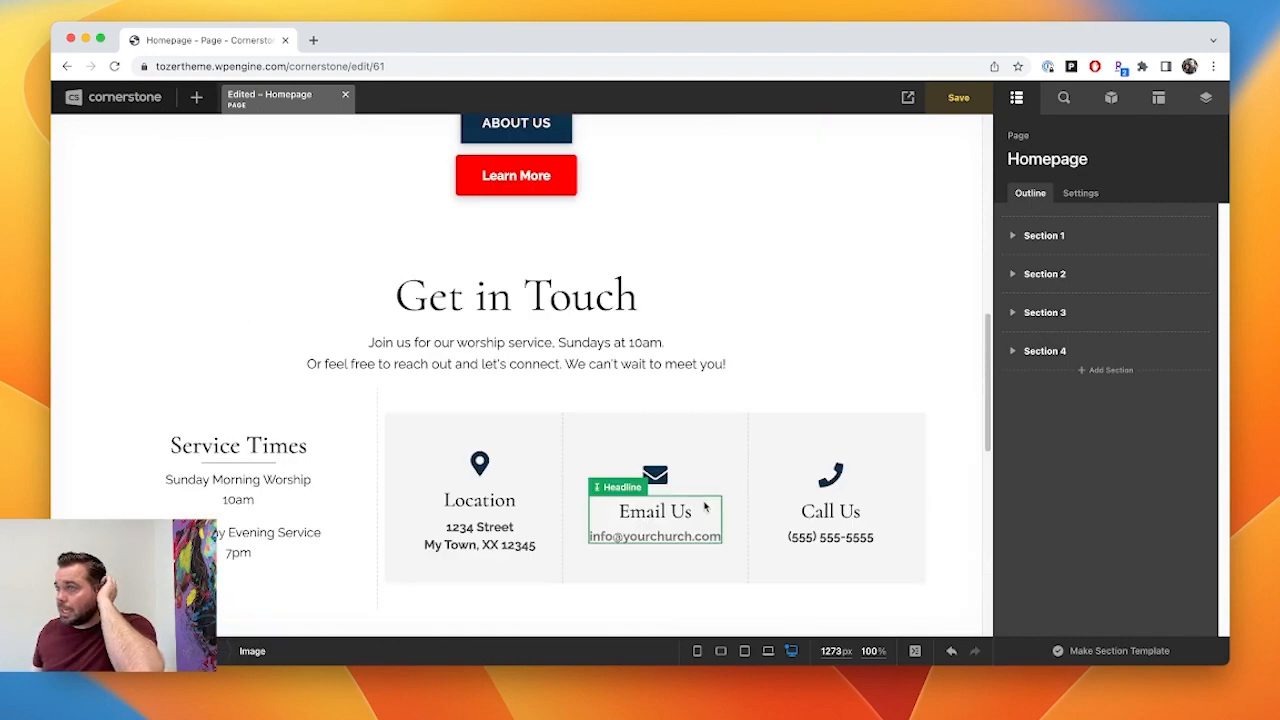
scroll(494, 497, "down", 2)
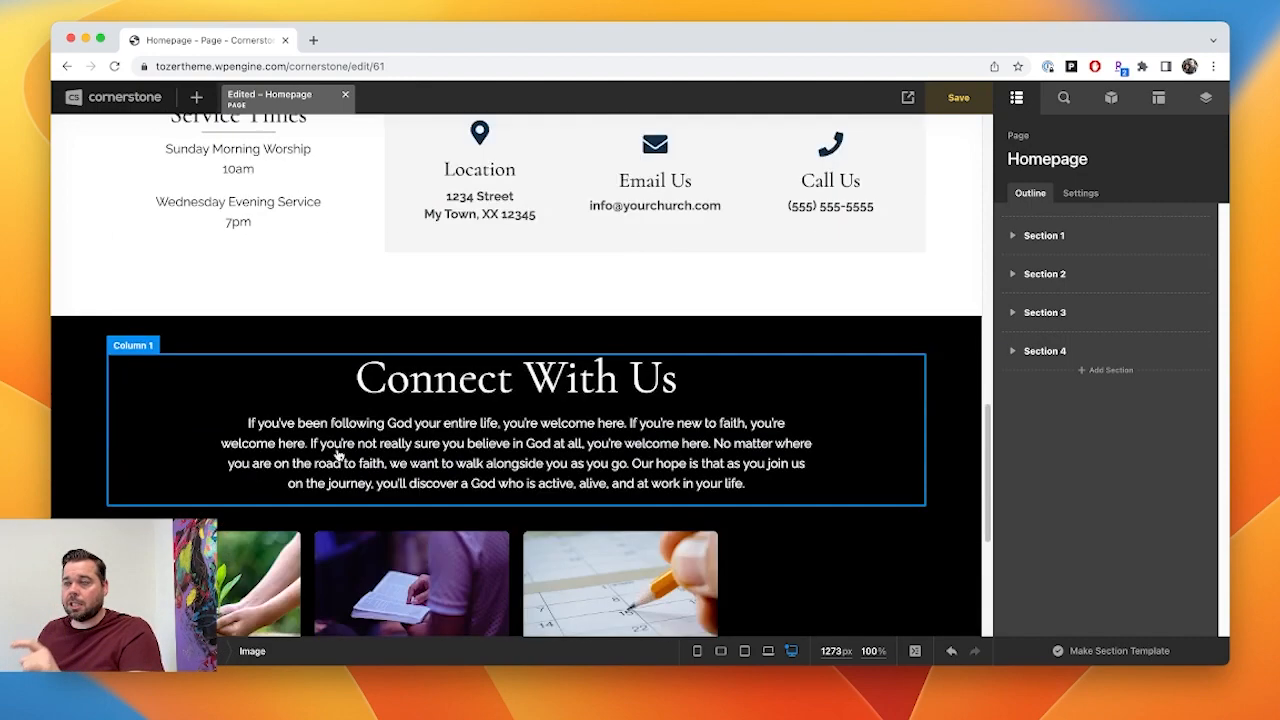
scroll(420, 380, "down", 5)
scroll(746, 391, "down", 3)
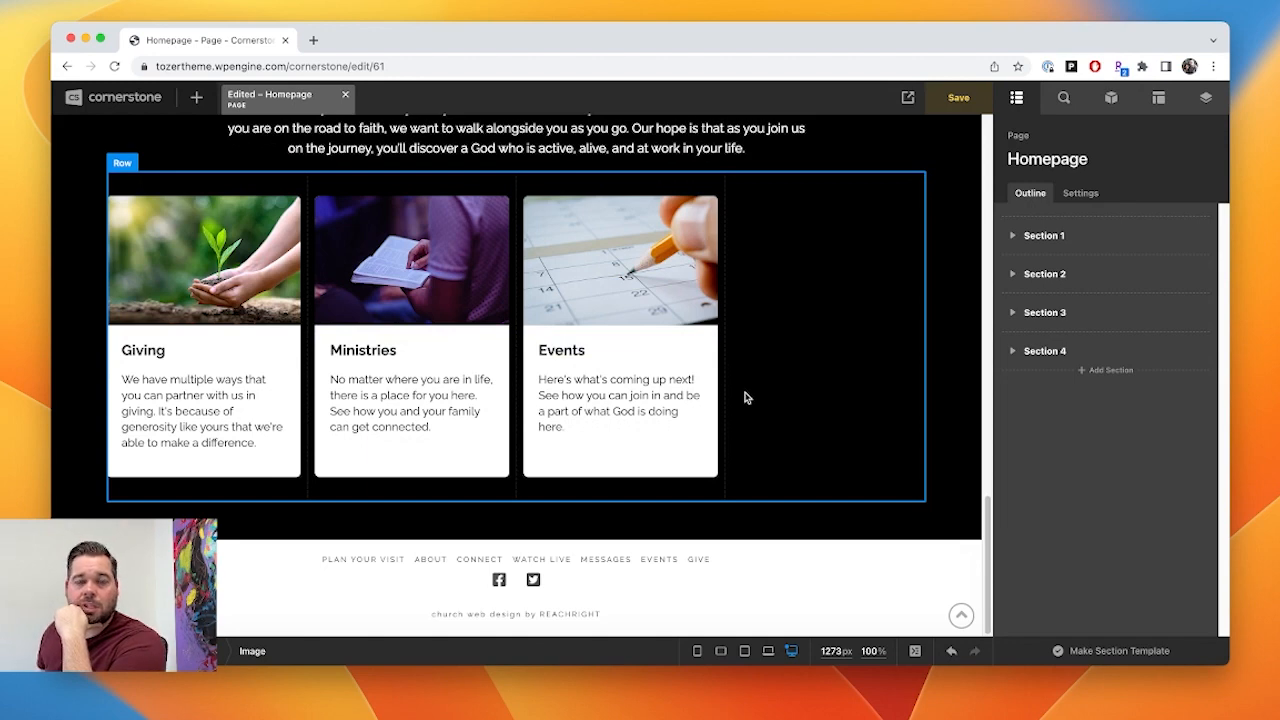
scroll(745, 398, "up", 3)
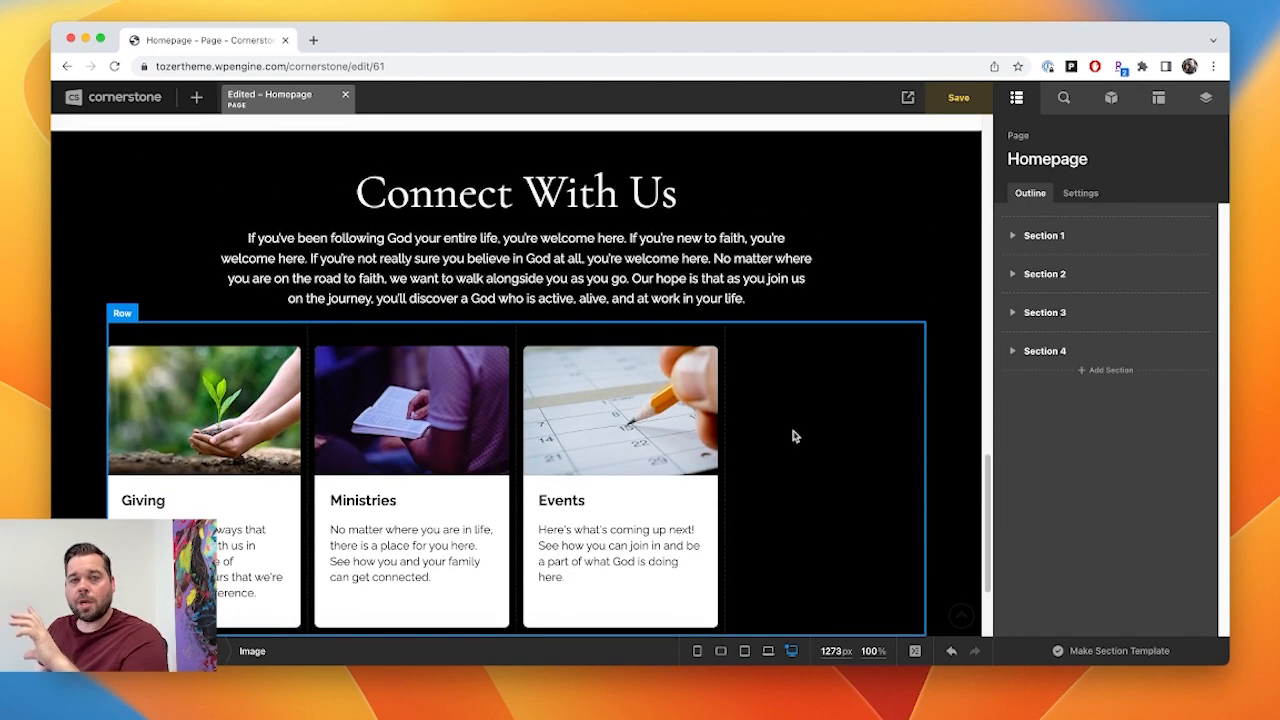
scroll(793, 436, "up", 10)
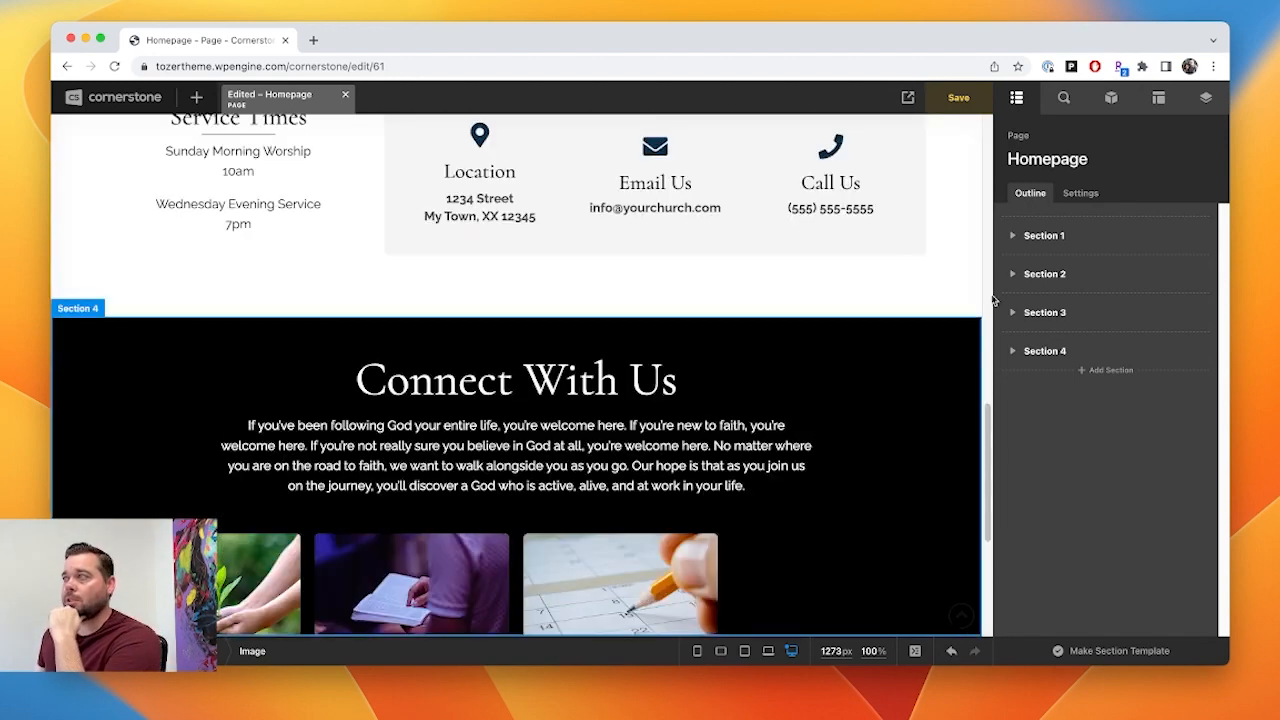
- Change the second hero button's primary text to "Plan Your Visit"
scroll(867, 296, "up", 5)
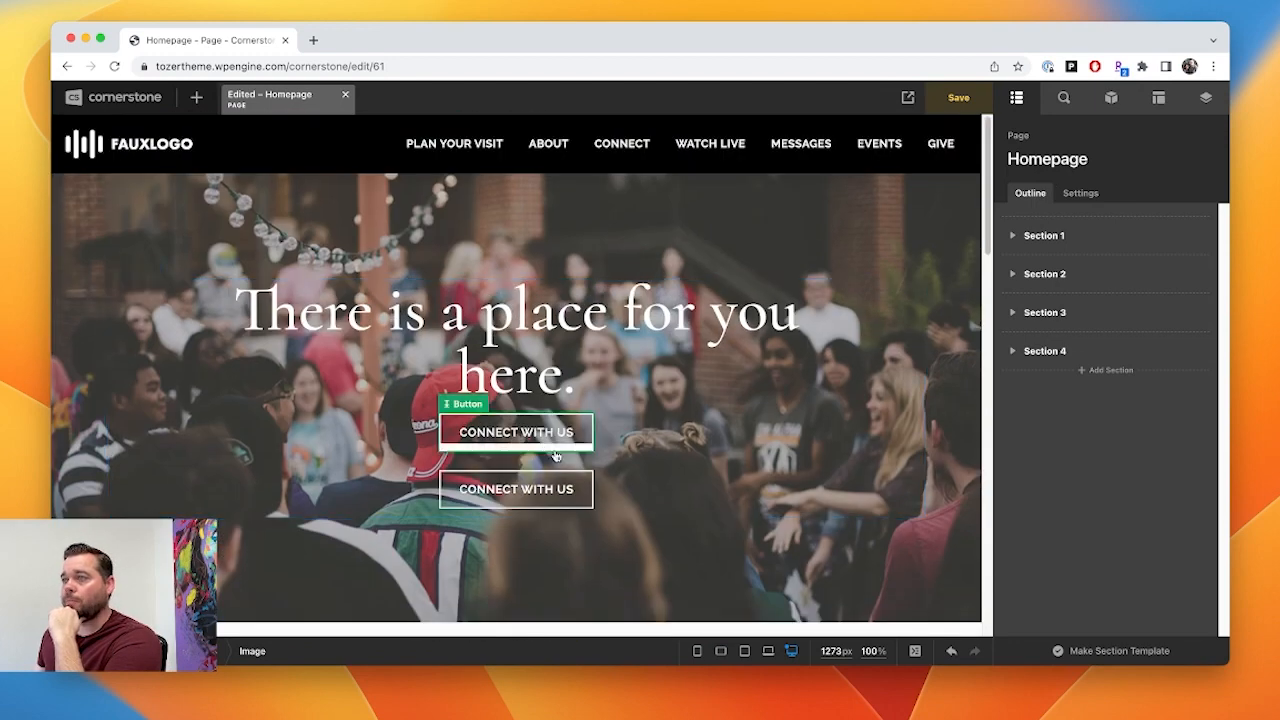
left_click(540, 488)
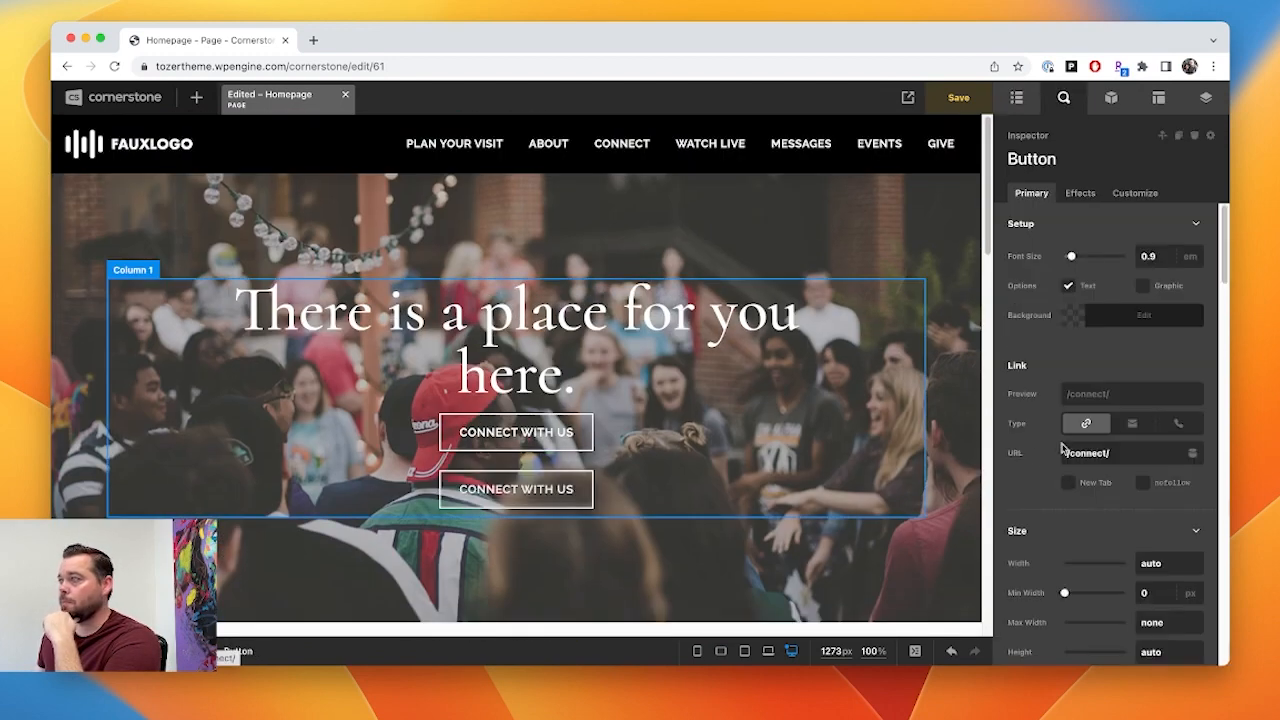
scroll(1120, 488, "down", 5)
scroll(1120, 487, "down", 2)
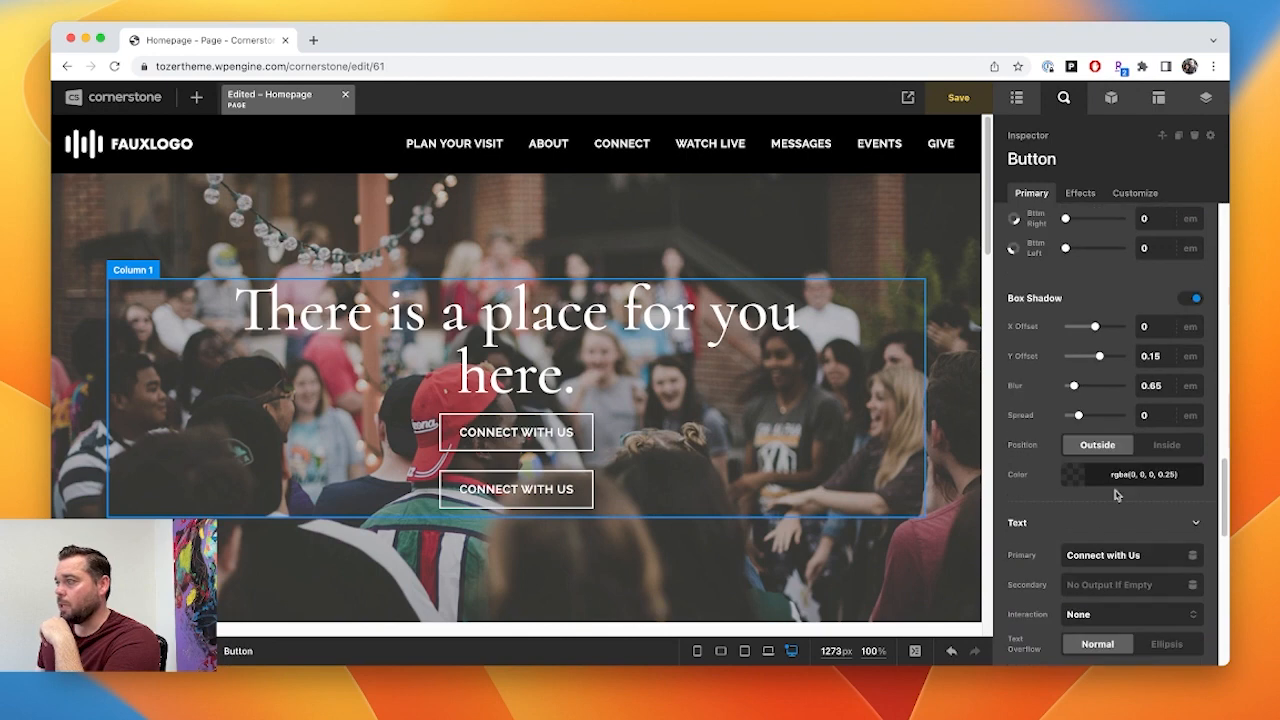
triple_click(1093, 556)
type("Plan Your Visit")
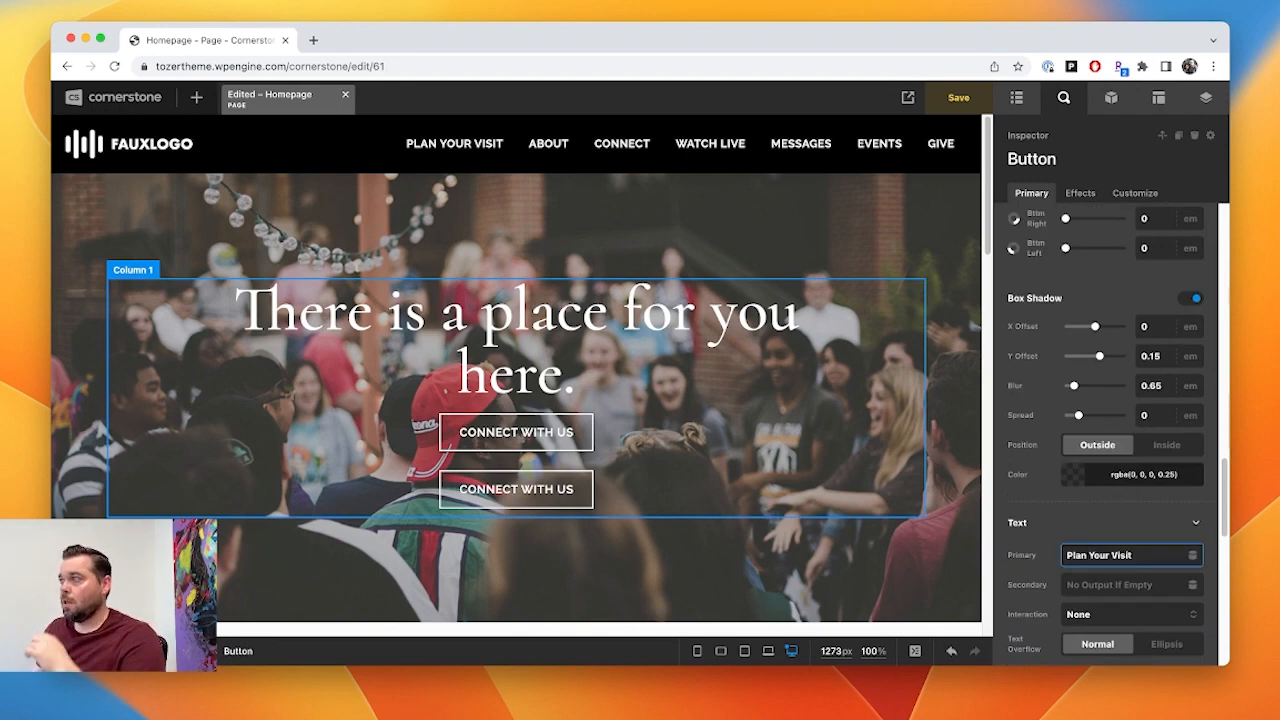
- Move the Connect With Us button above the headline in the hero section's column
left_click(1016, 97)
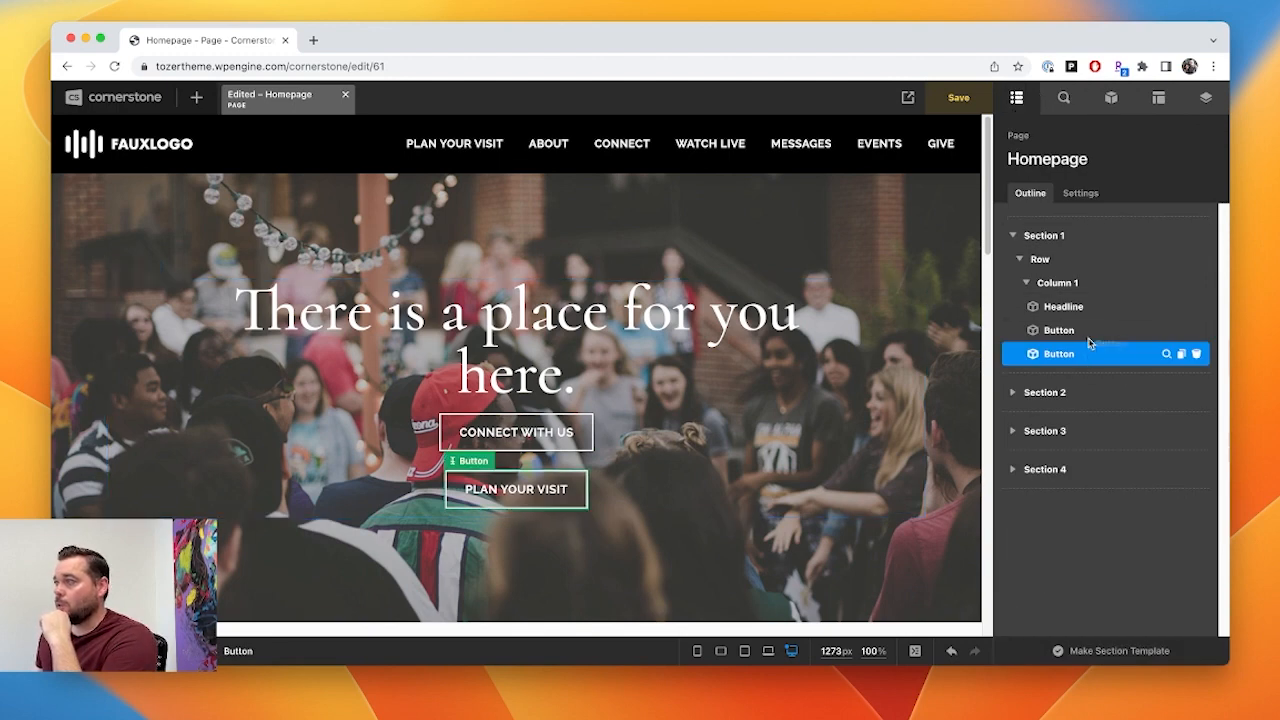
left_click_drag(1089, 343, 1106, 363)
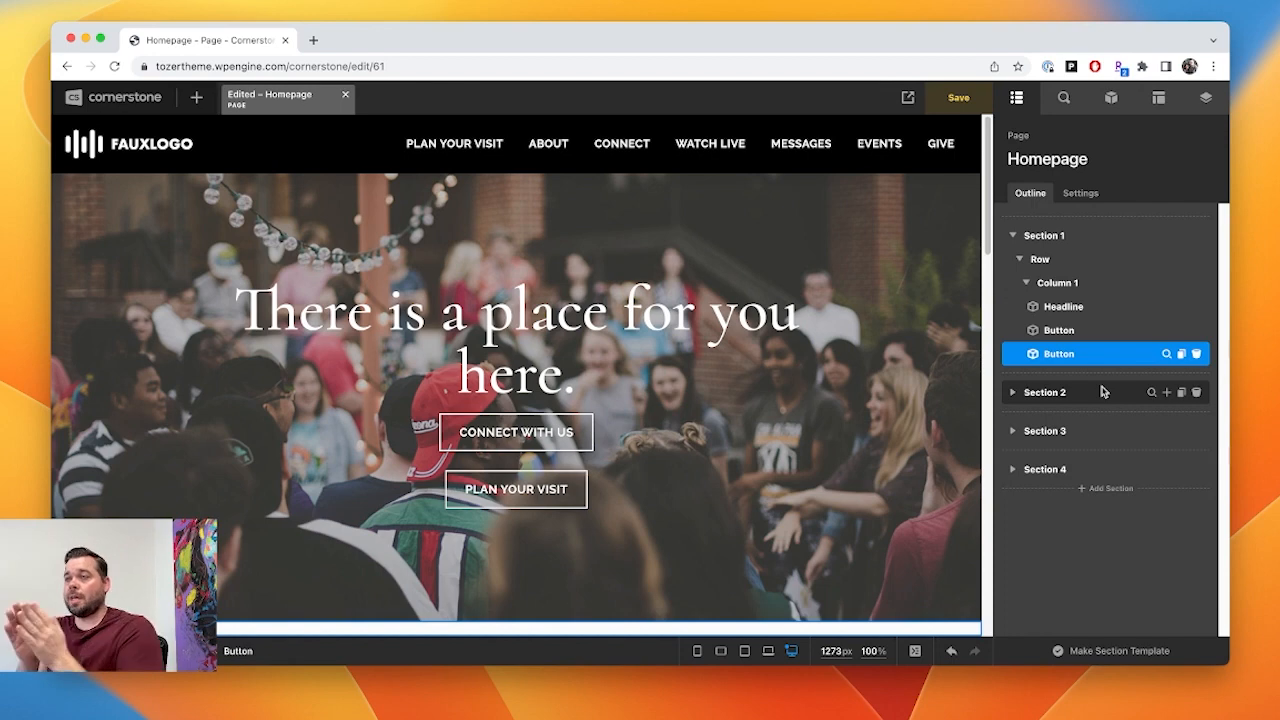
mouse_move(516, 432)
left_mouse_down()
mouse_move(560, 395)
mouse_move(585, 452)
mouse_move(540, 420)
mouse_move(463, 318)
mouse_move(481, 329)
mouse_move(491, 457)
mouse_move(529, 466)
mouse_move(530, 290)
mouse_move(522, 300)
left_mouse_up()
scroll(500, 414, "down", 10)
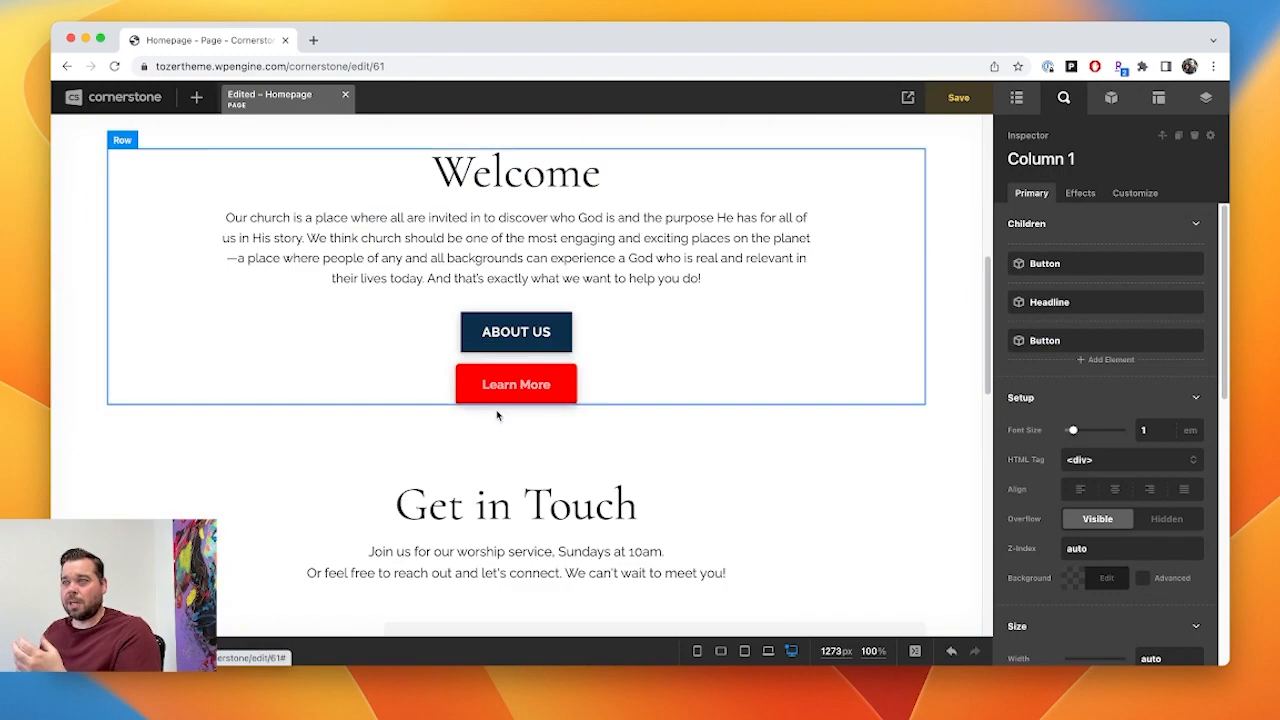
scroll(497, 413, "down", 3)
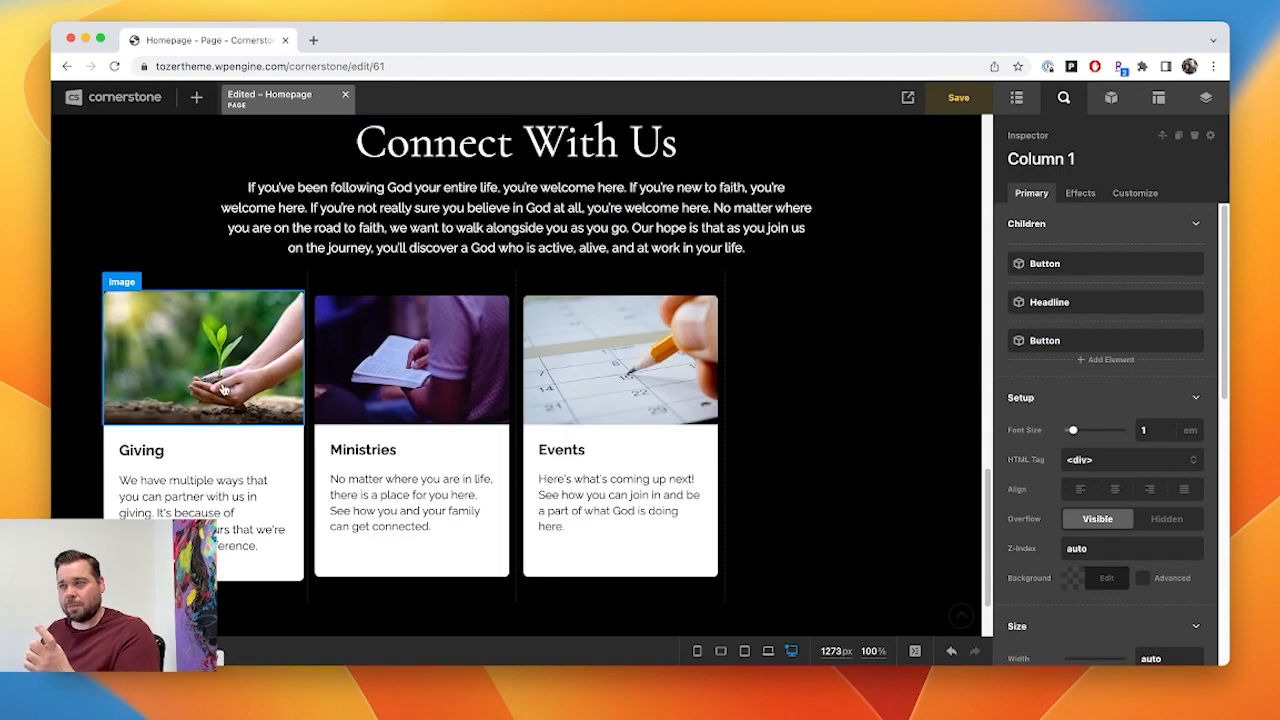
left_click_drag(227, 431, 794, 449)
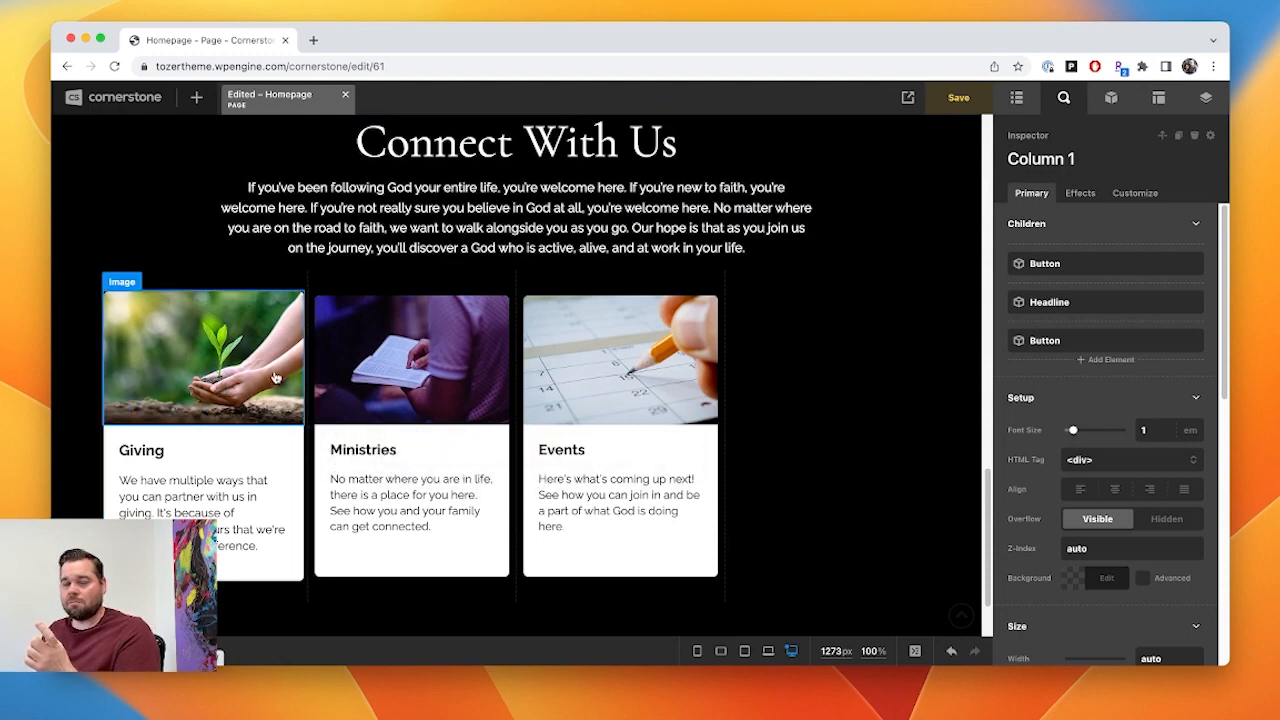
left_click(1016, 97)
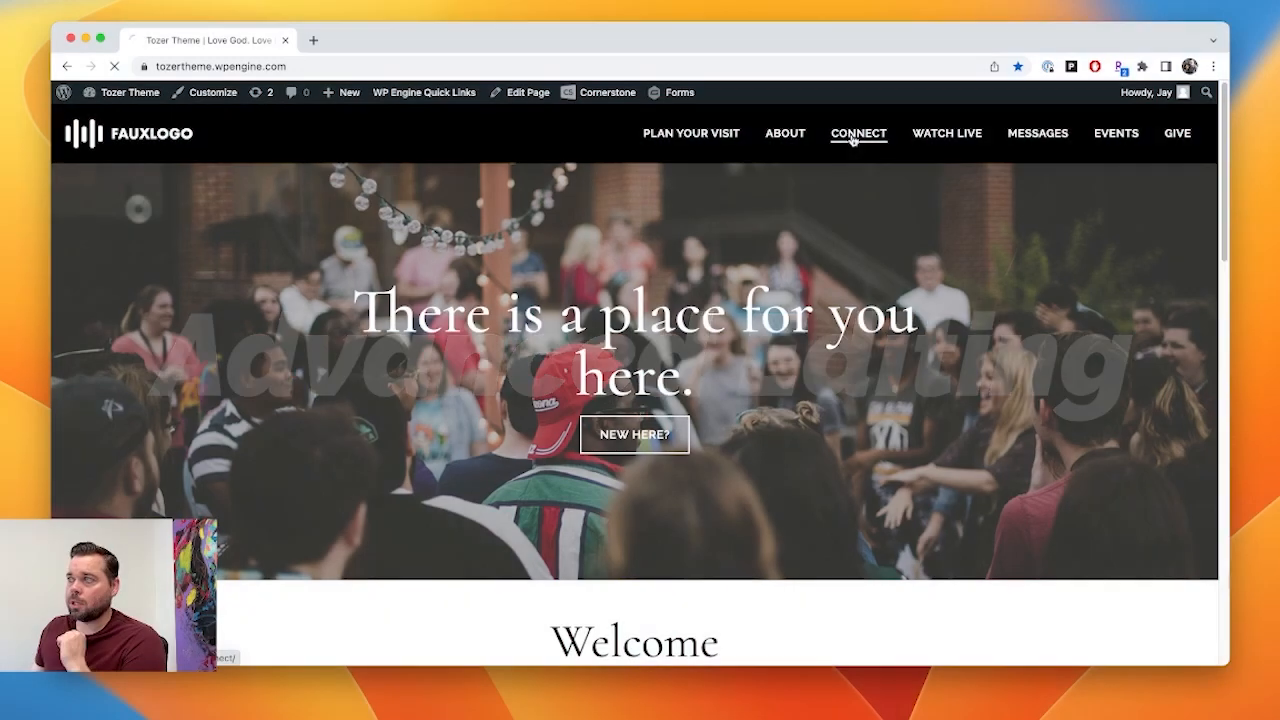
- Open the live site's Connect page and examine the layout of its Kids, Youth and Women sections
left_click(858, 133)
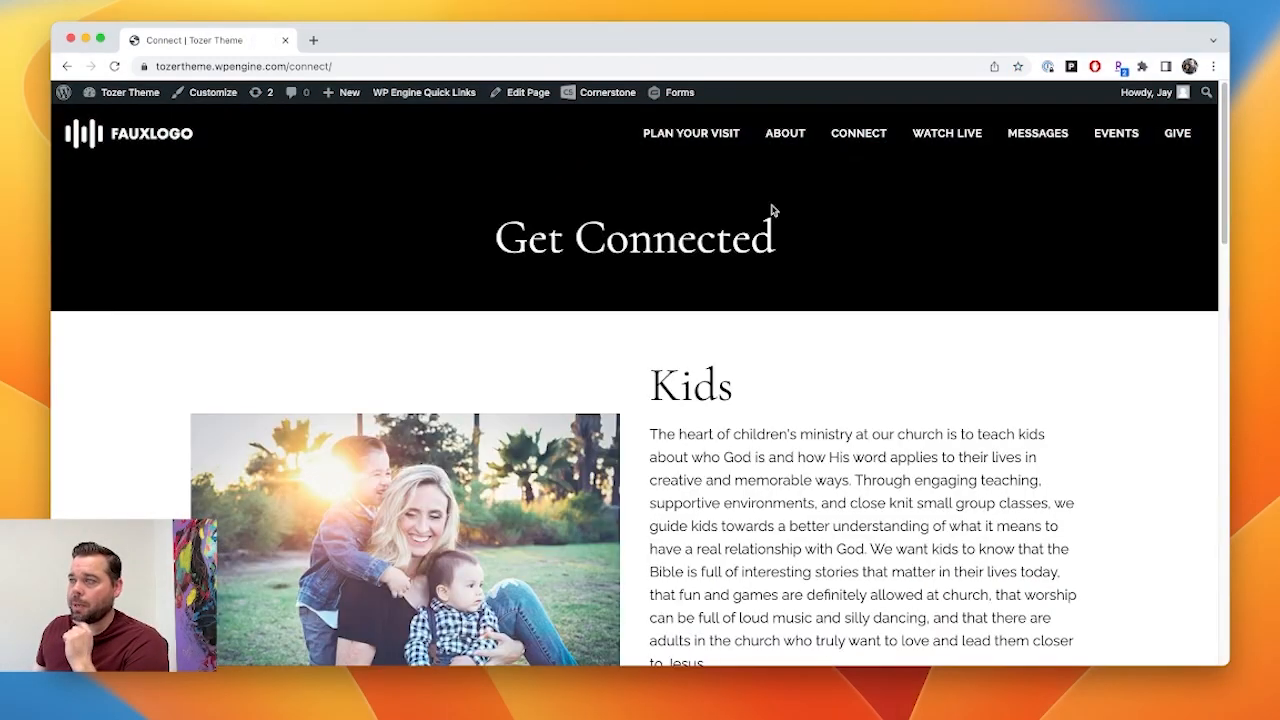
scroll(660, 298, "down", 5)
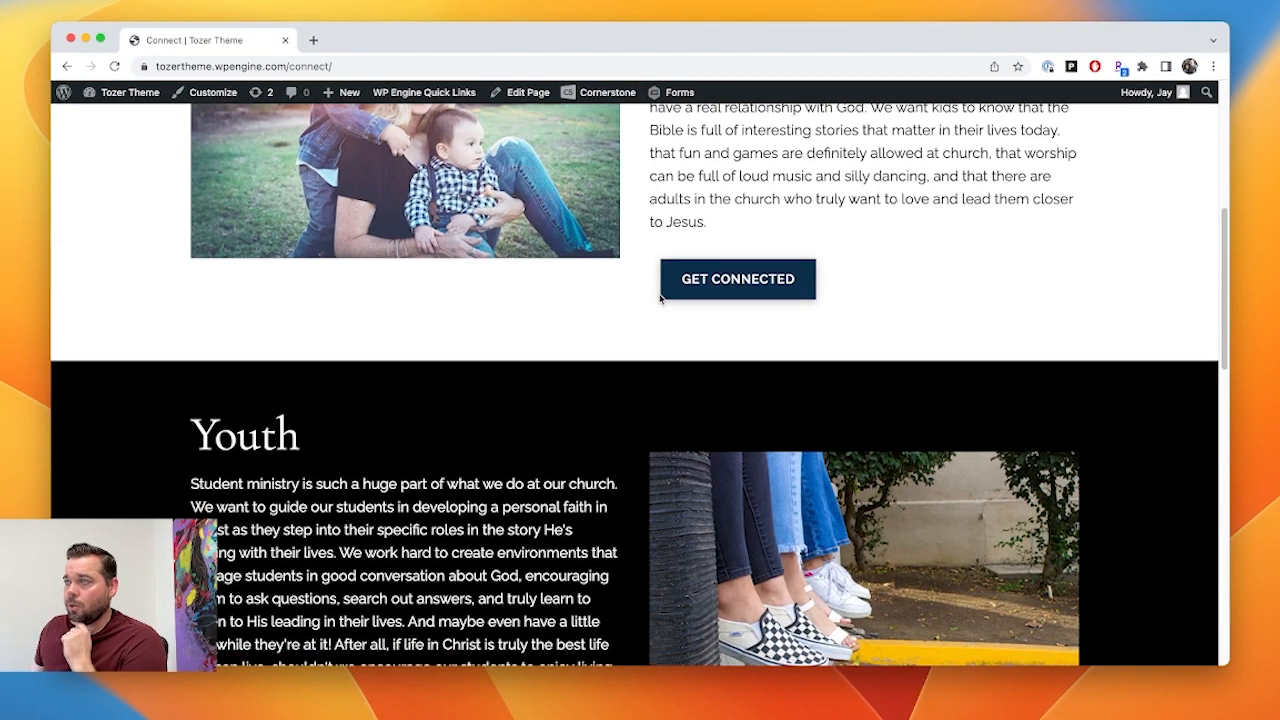
scroll(662, 295, "up", 5)
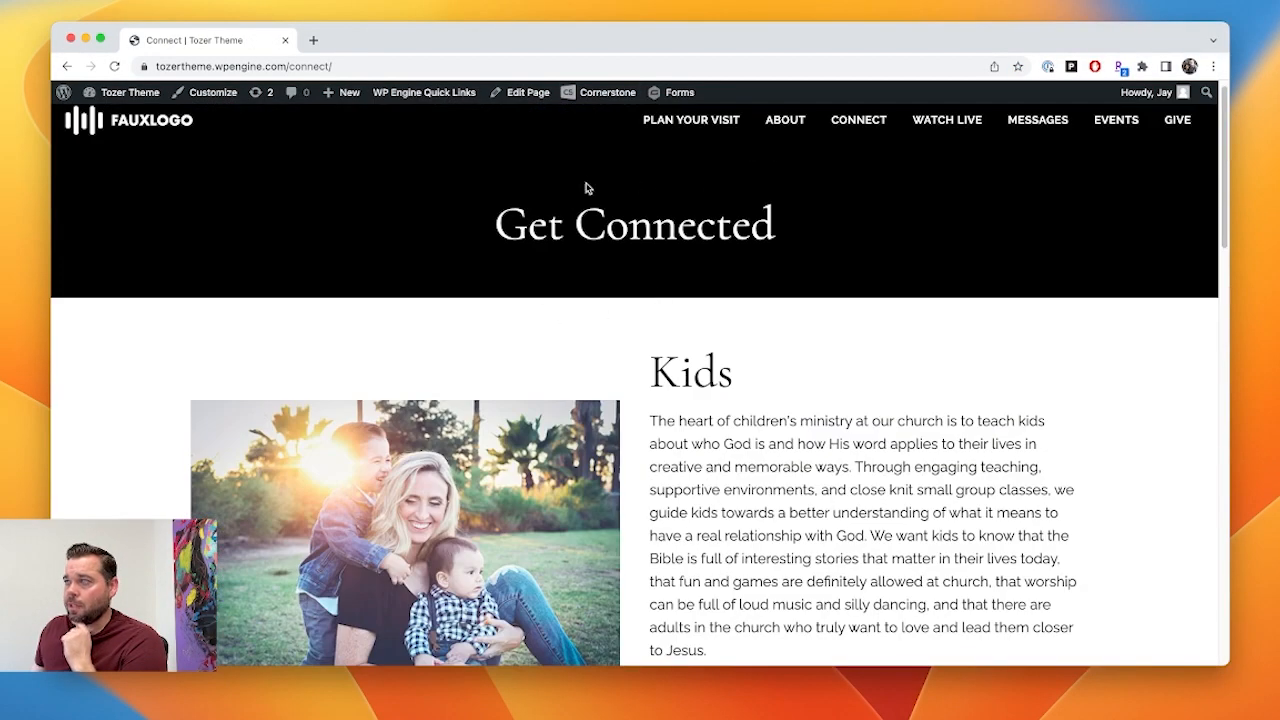
scroll(707, 345, "down", 3)
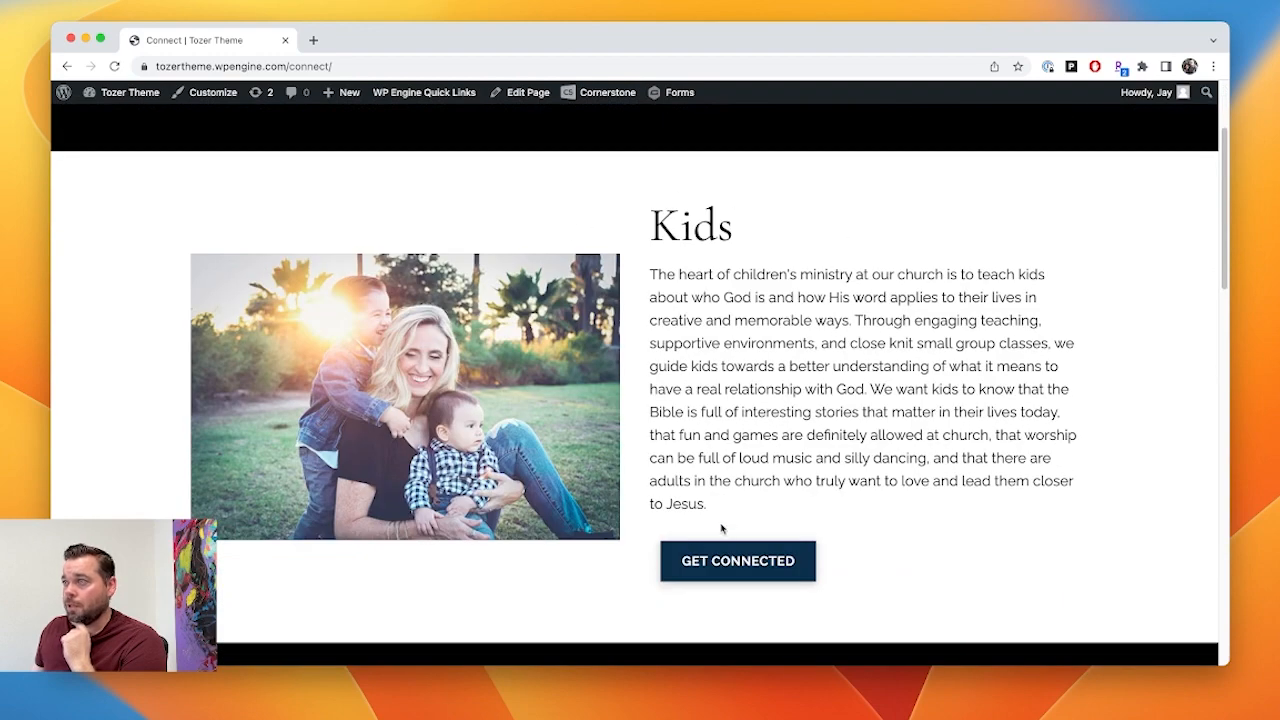
scroll(645, 561, "down", 15)
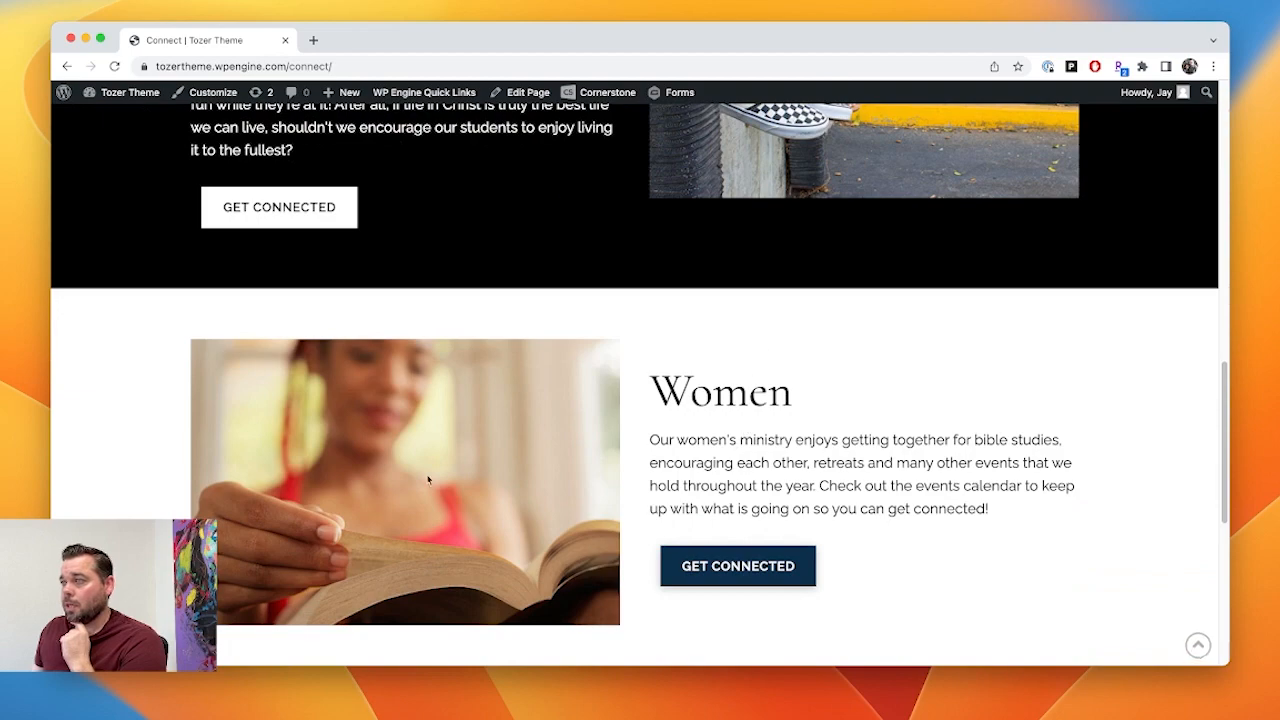
- Open the Connect page for editing in Cornerstone
scroll(655, 478, "down", 7)
scroll(655, 478, "down", 3)
scroll(655, 400, "up", 20)
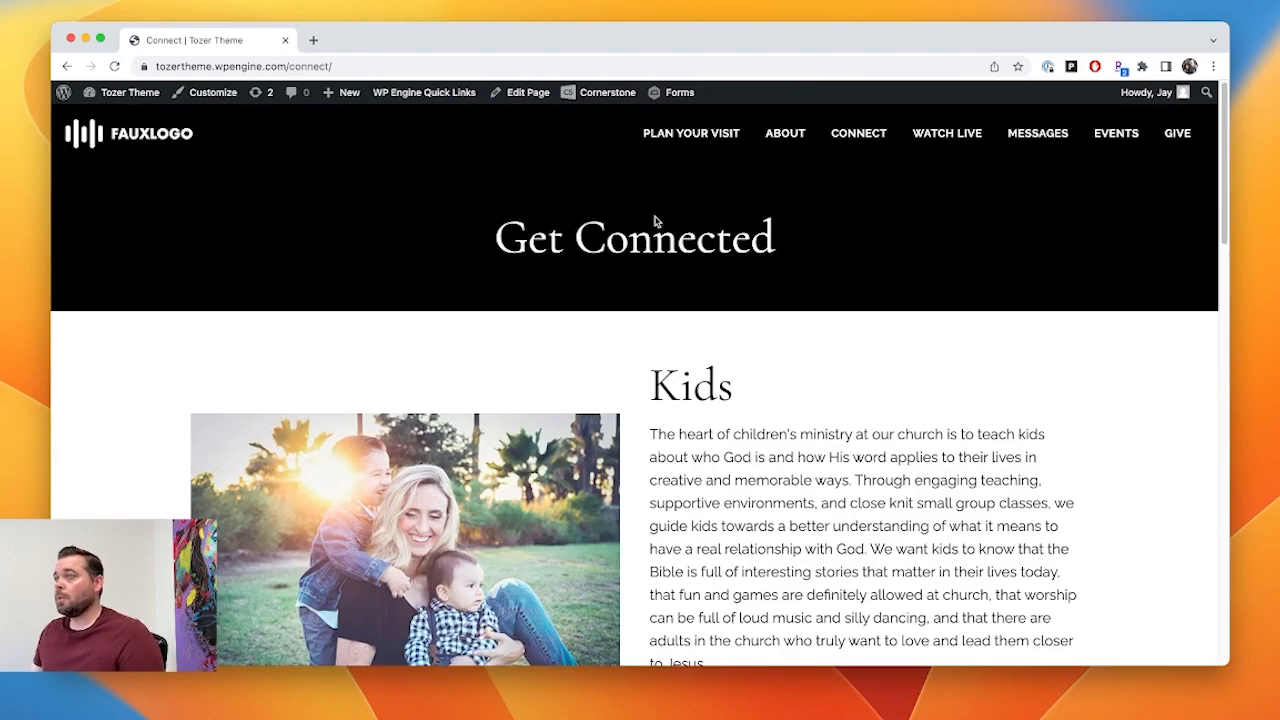
mouse_move(605, 92)
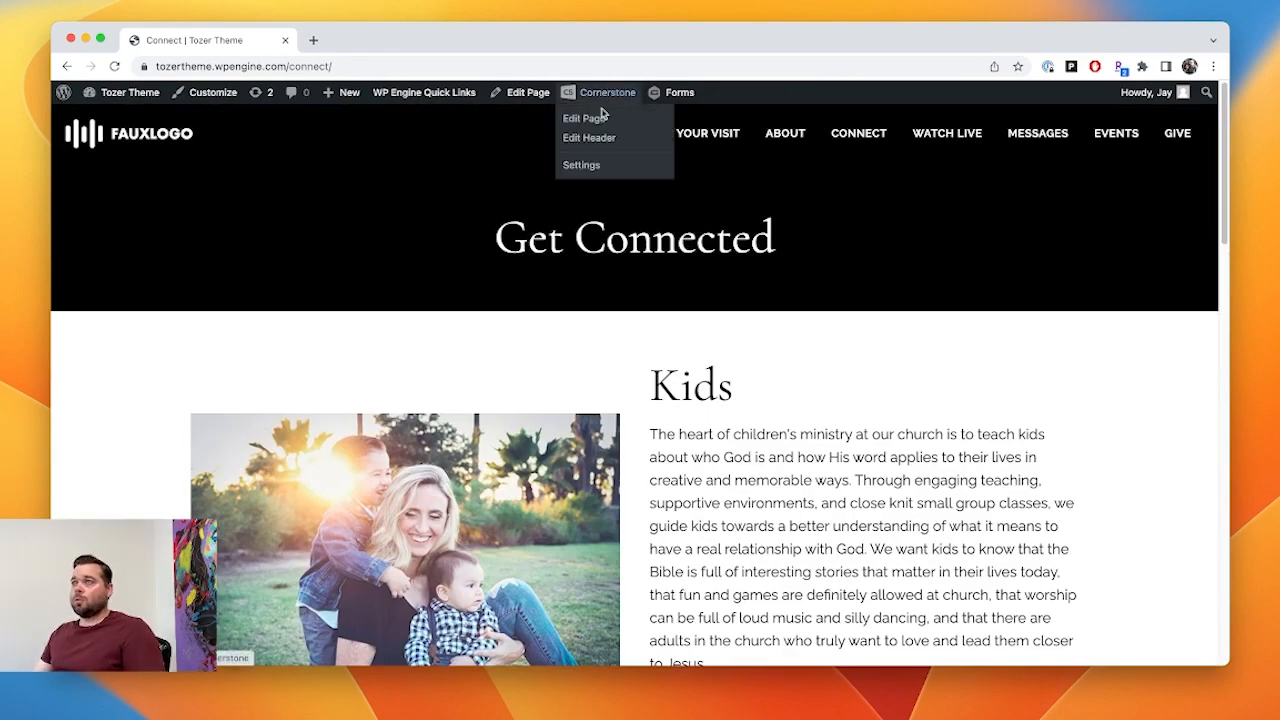
left_click(597, 118)
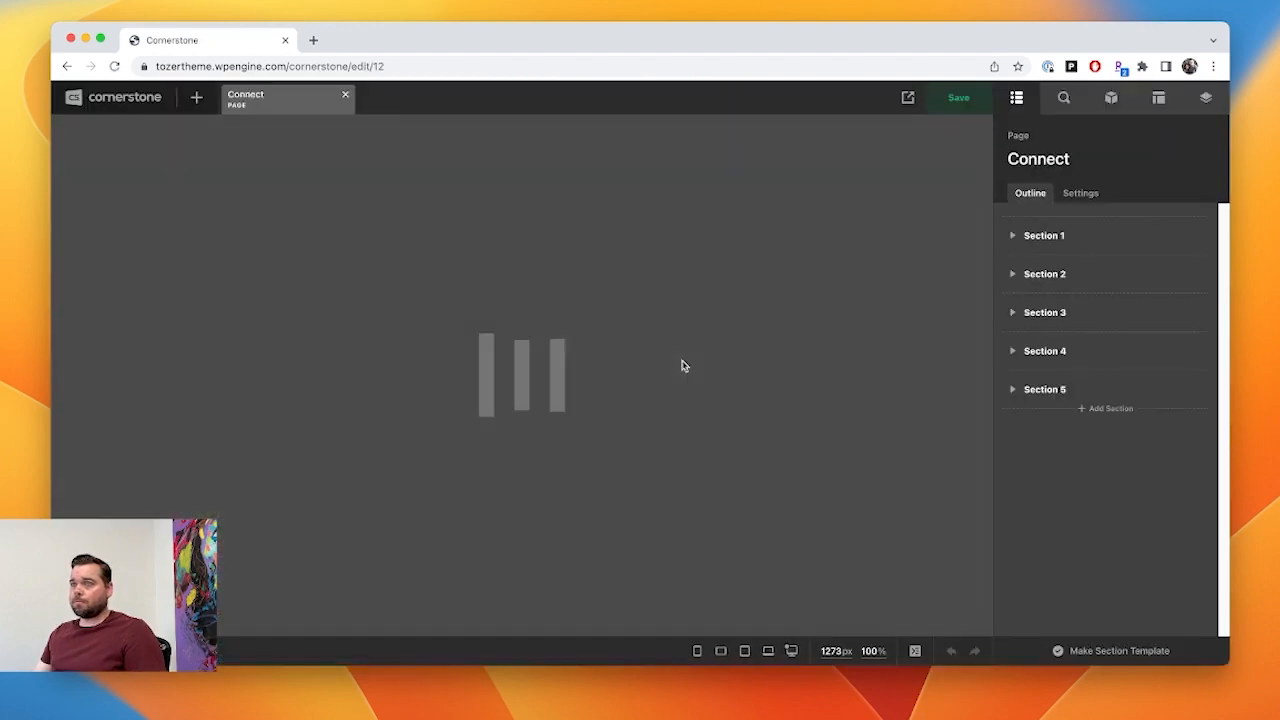
- Add a row with three equal columns to Section 2, below the row holding the Kids image and text
scroll(907, 368, "down", 3)
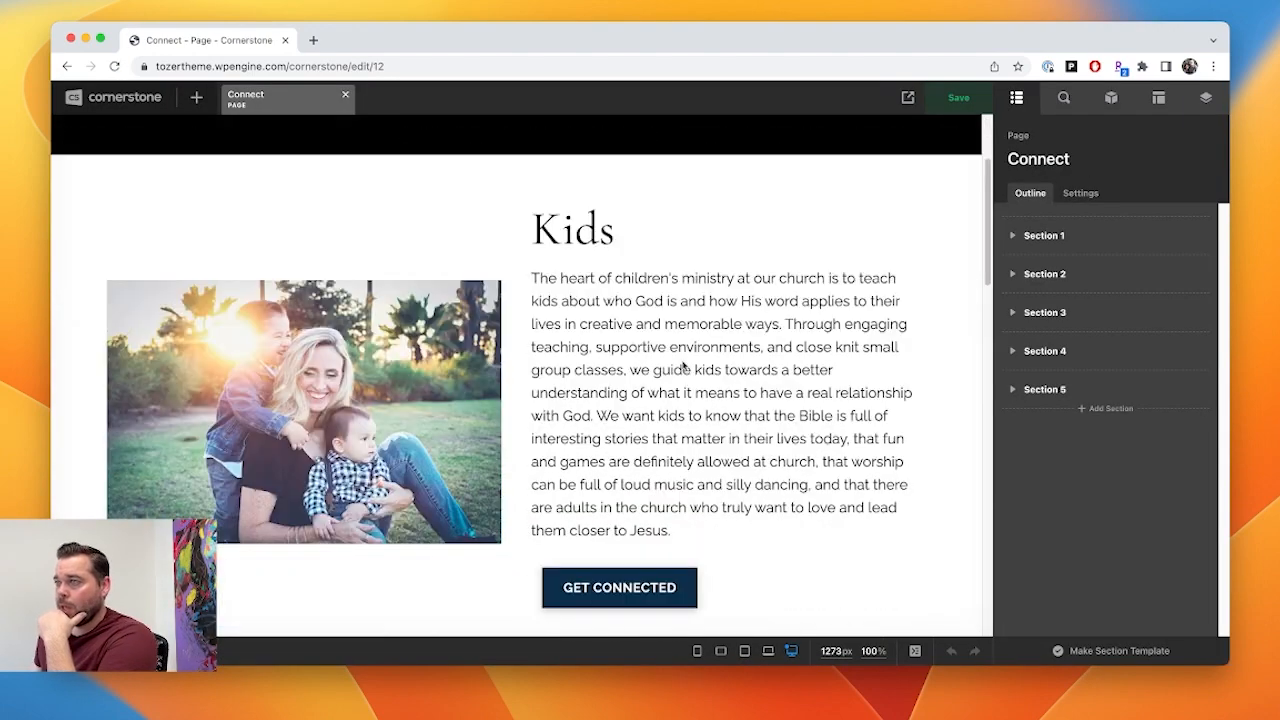
left_click(531, 397)
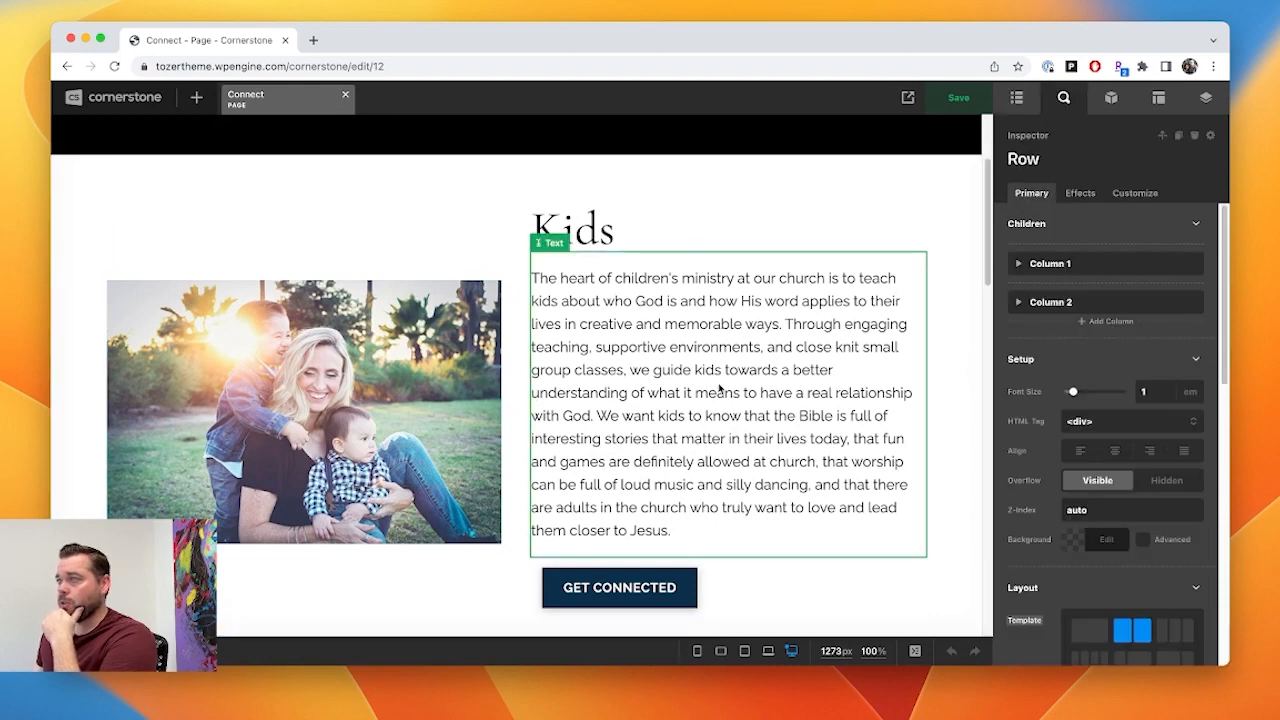
scroll(599, 414, "down", 2)
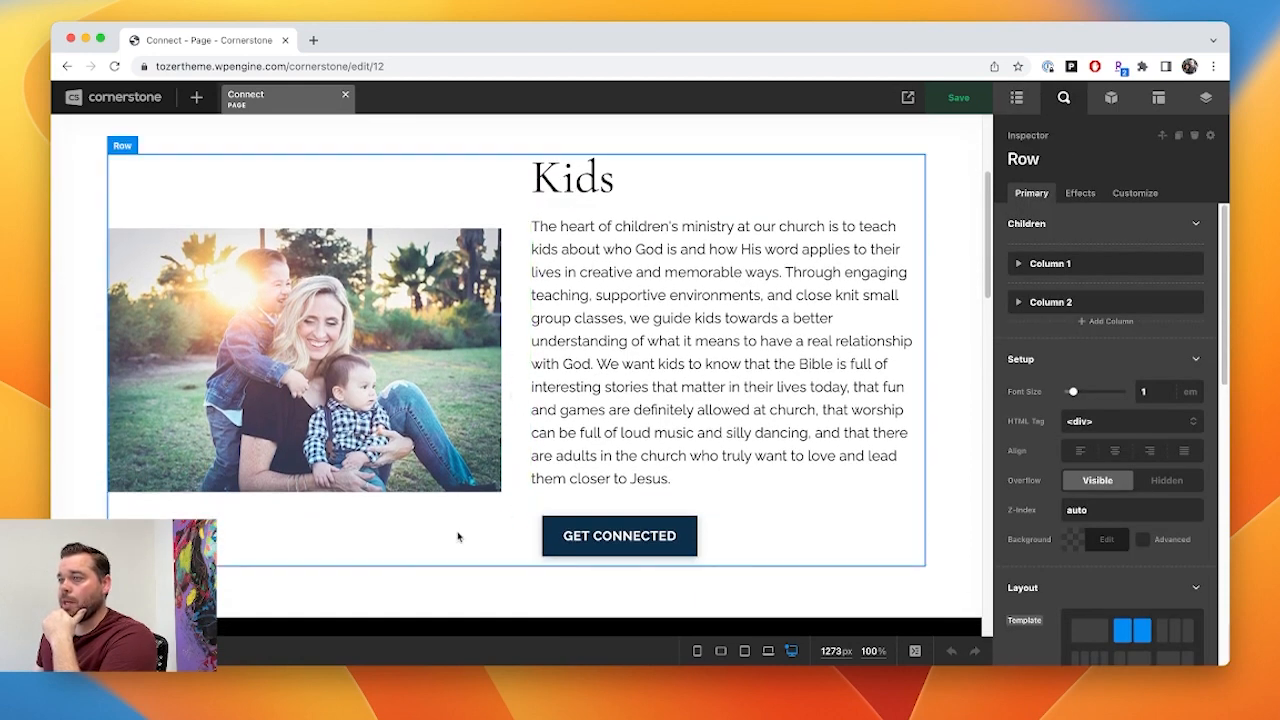
scroll(305, 543, "down", 5)
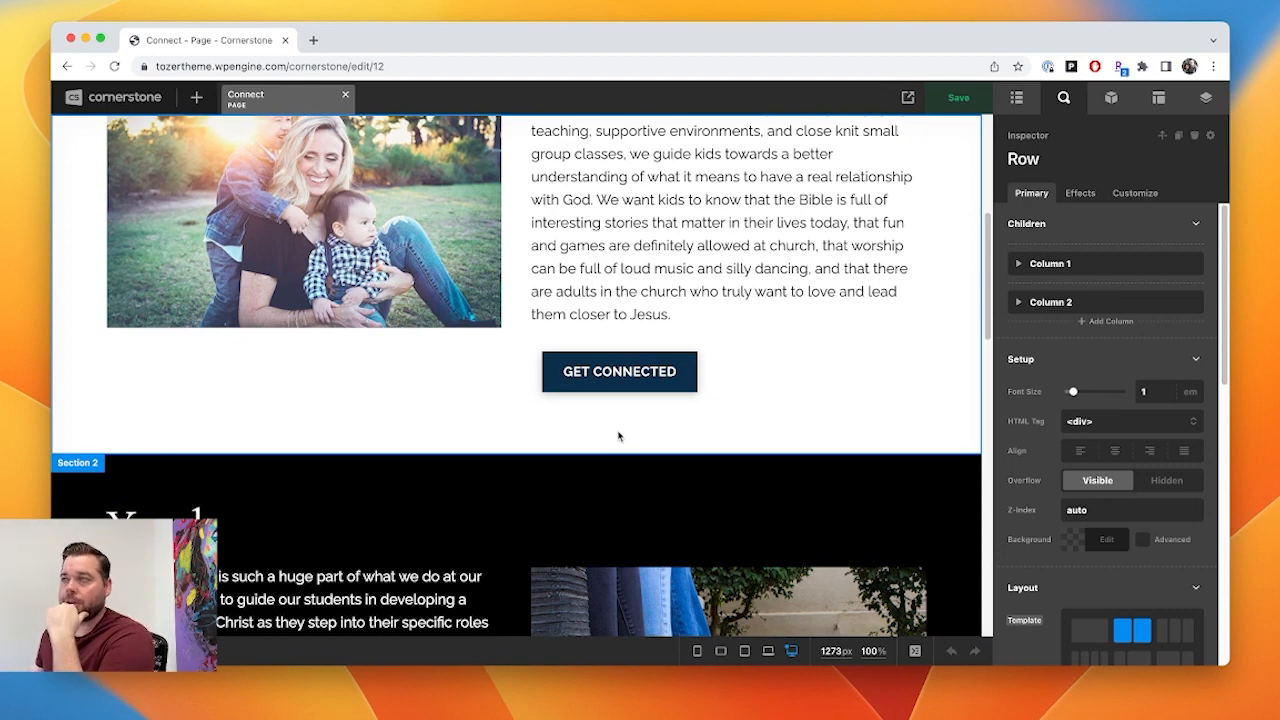
scroll(618, 436, "up", 4)
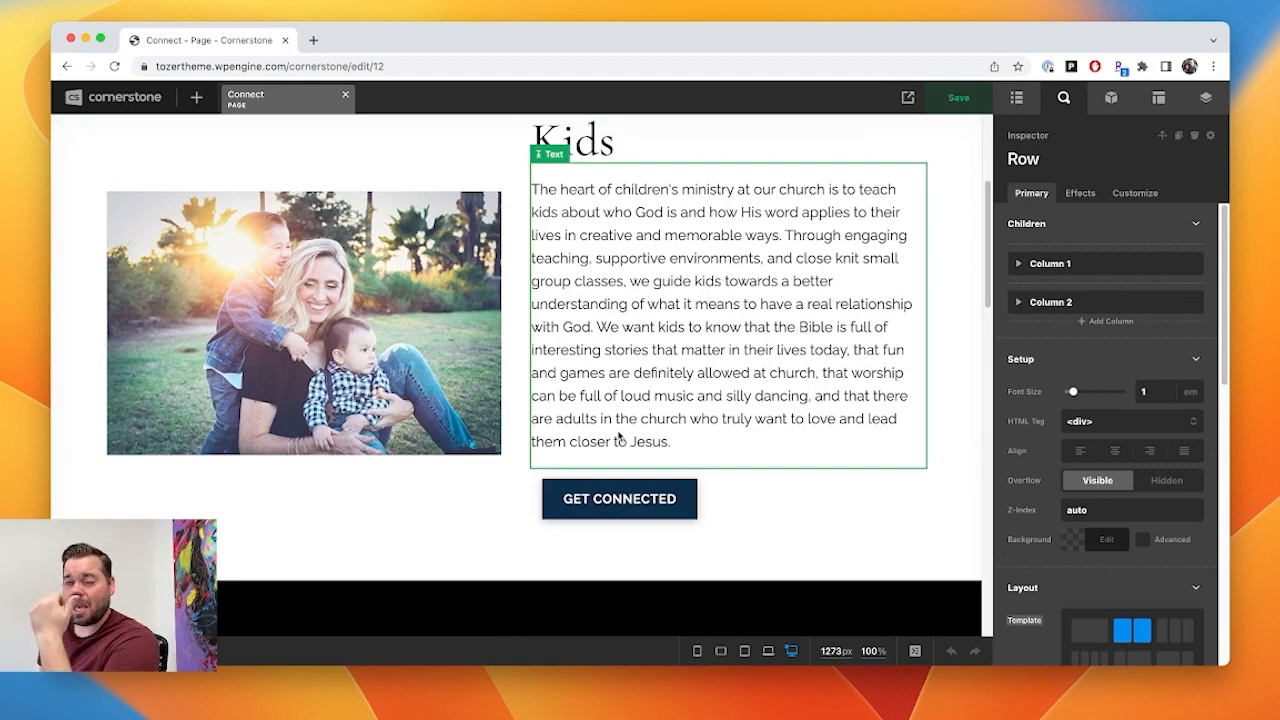
scroll(618, 436, "up", 1)
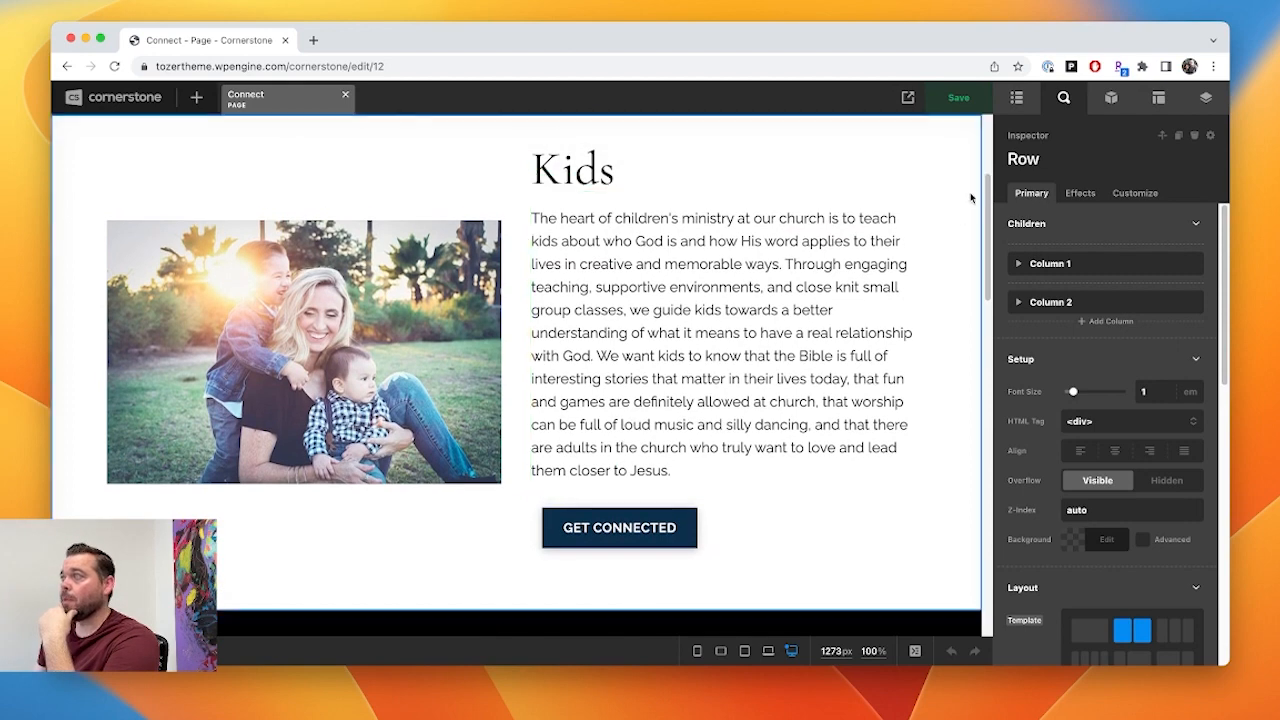
left_click(1017, 104)
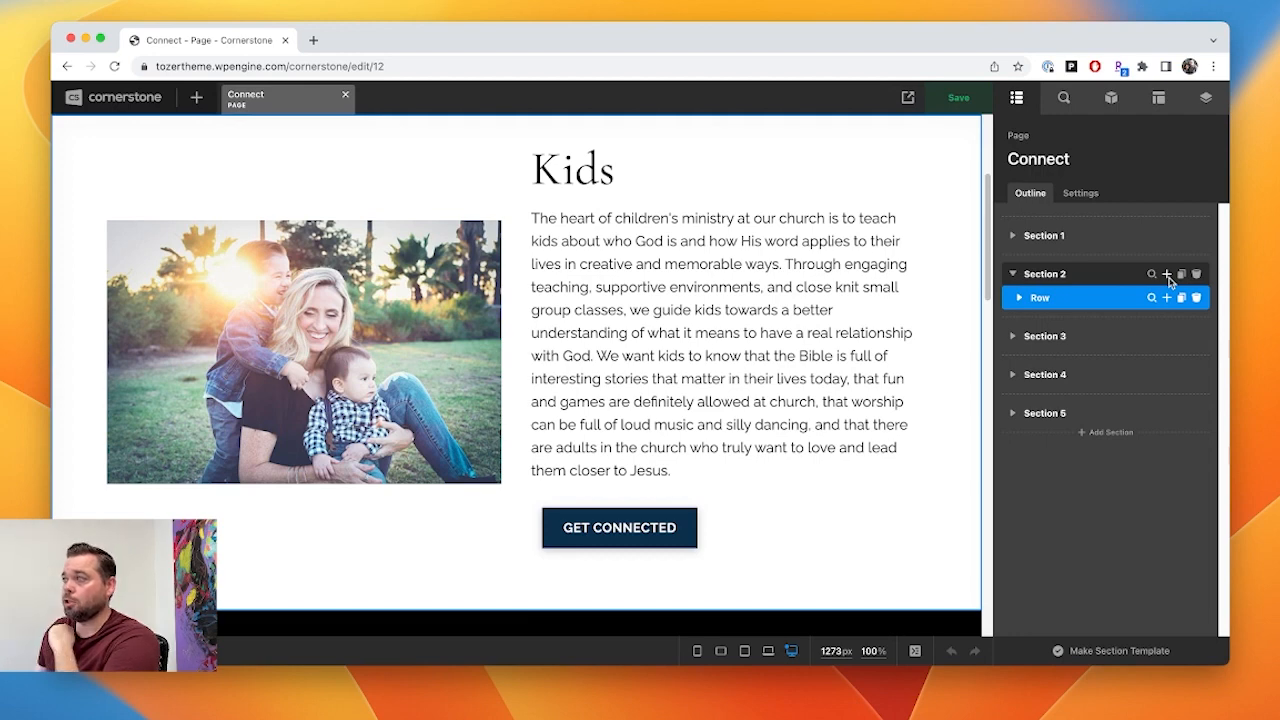
left_click(1167, 275)
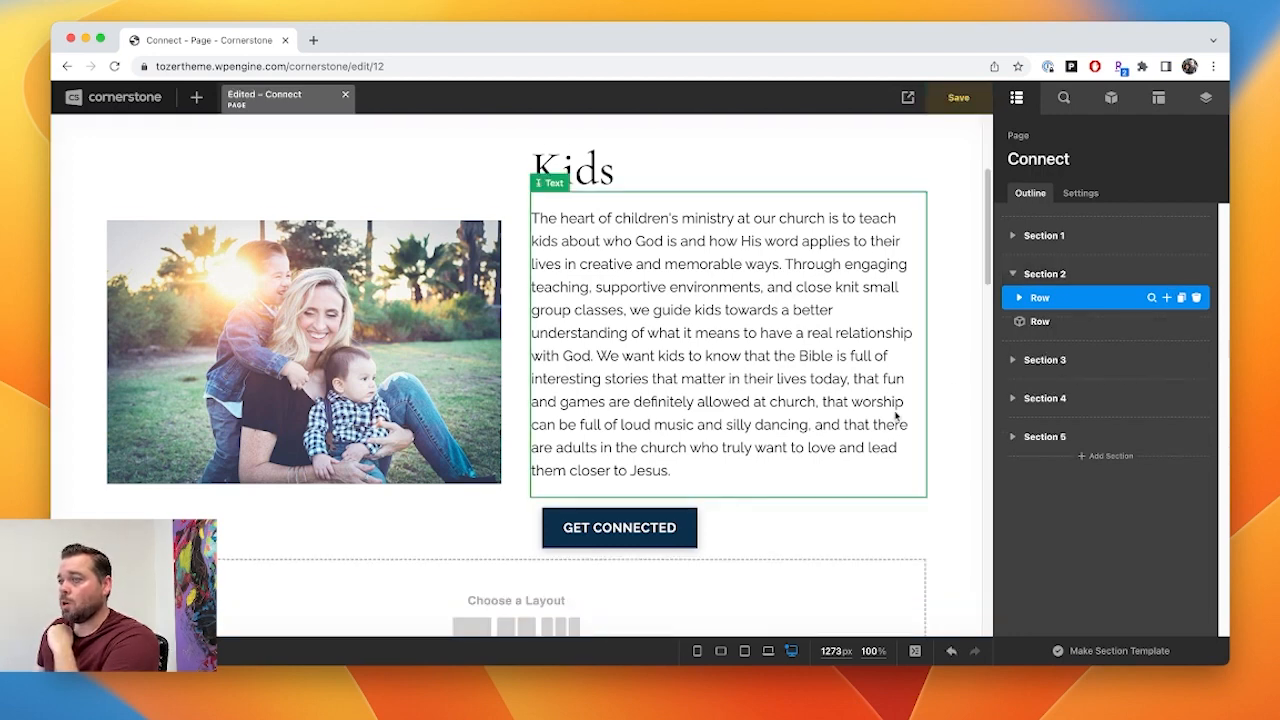
scroll(894, 414, "down", 5)
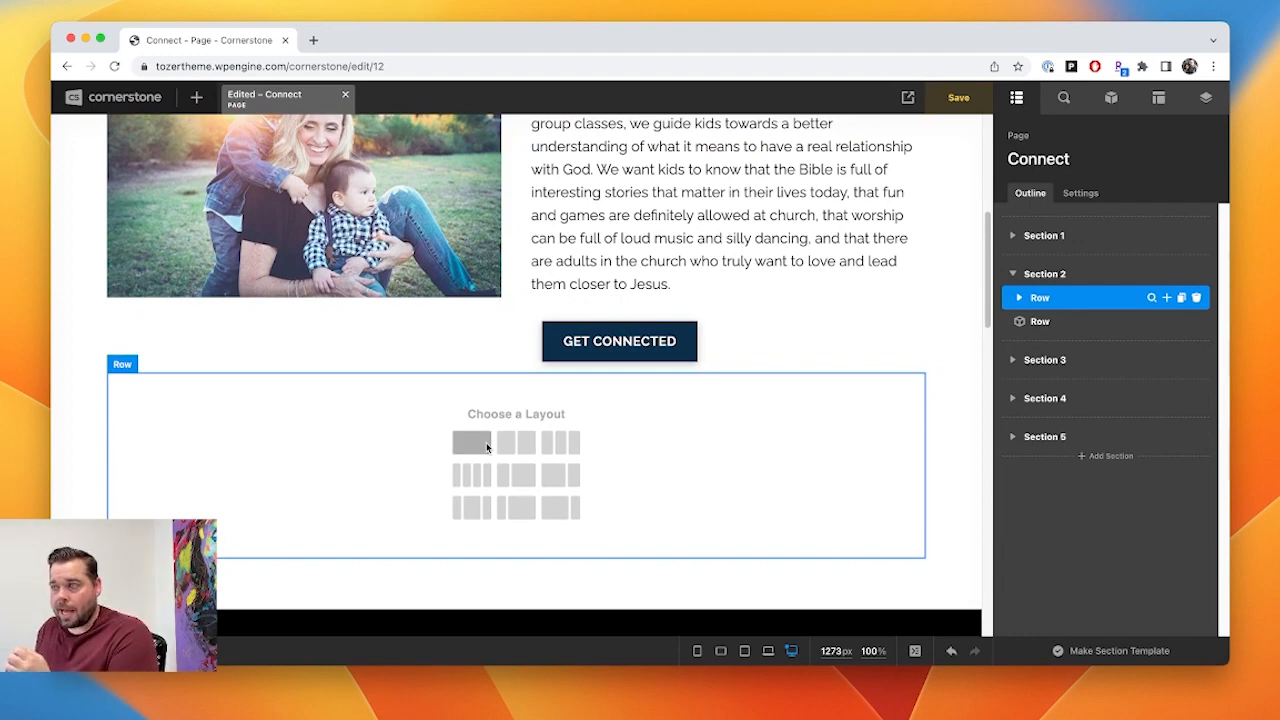
left_click(547, 455)
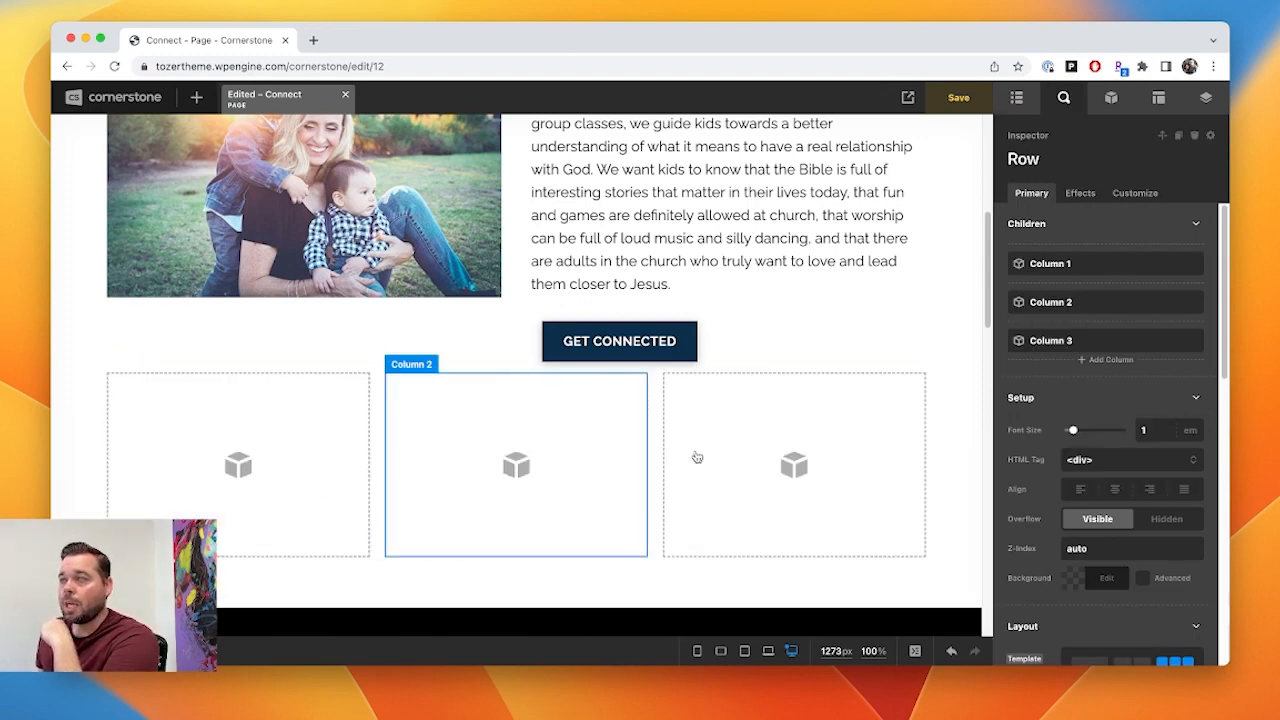
- Expand the first row of Section 2 and both its columns in the outline to list the Kids elements
left_click(291, 460)
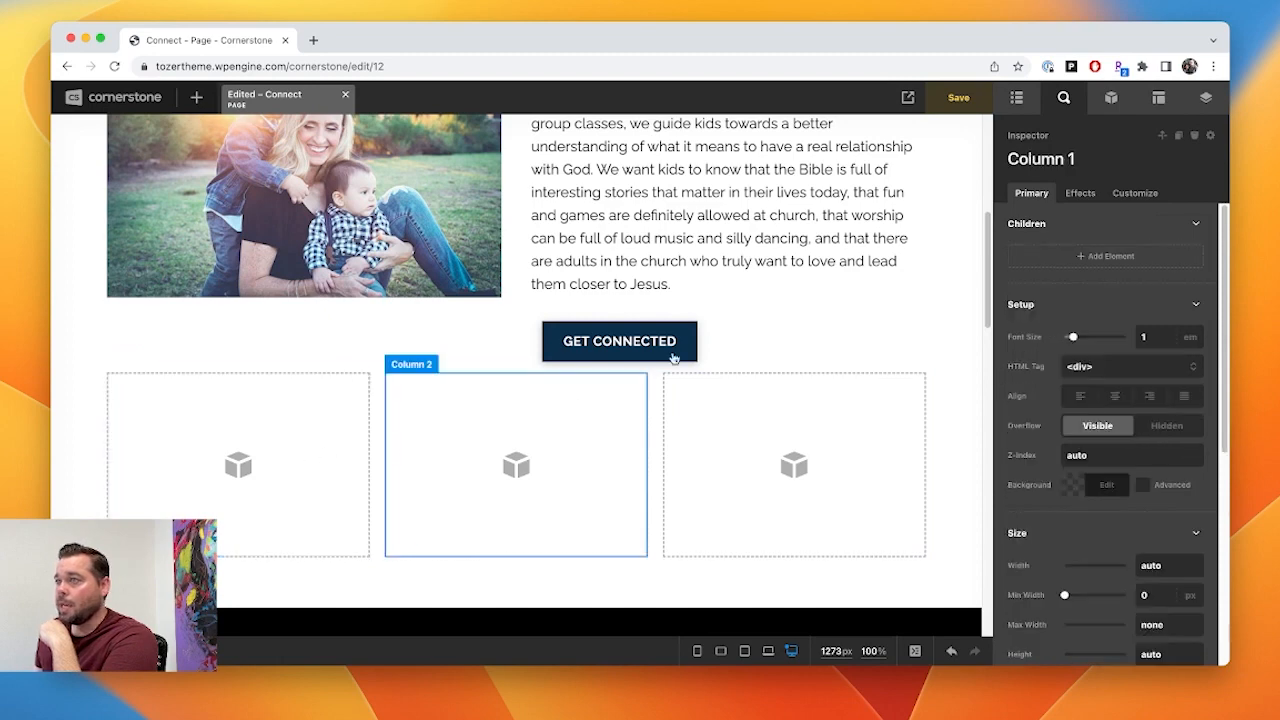
left_click(1012, 104)
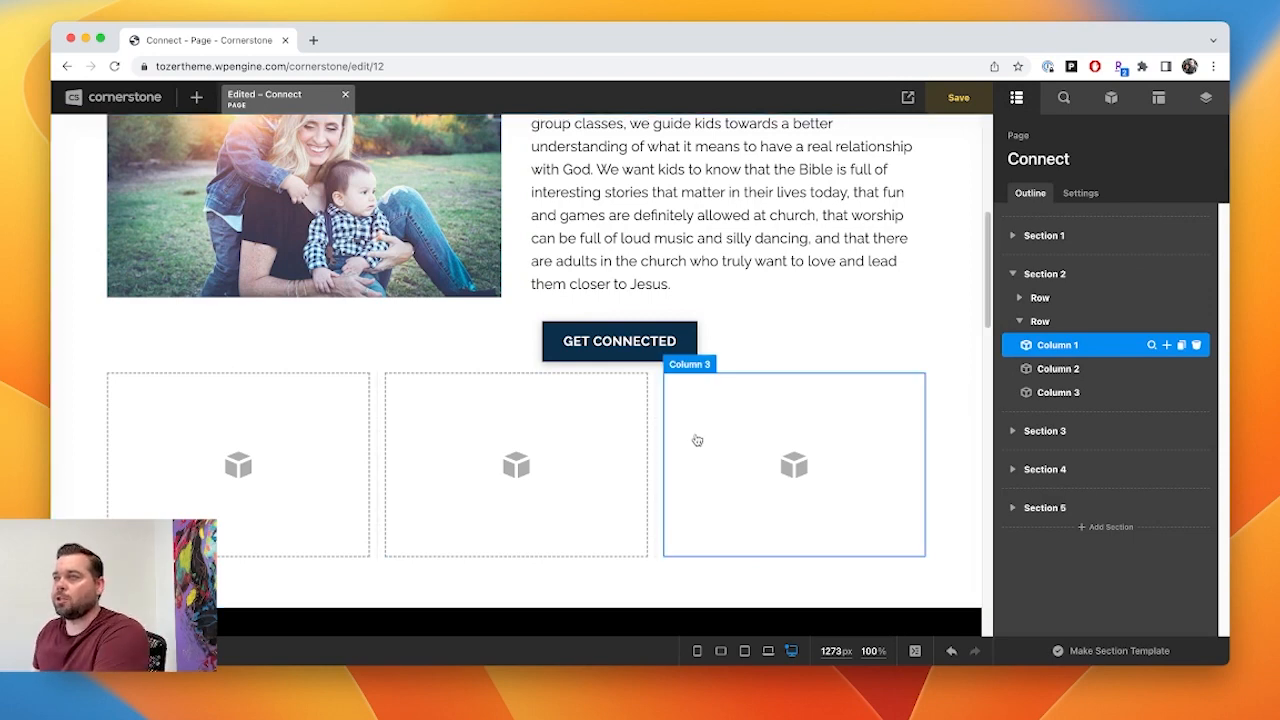
left_click(1019, 297)
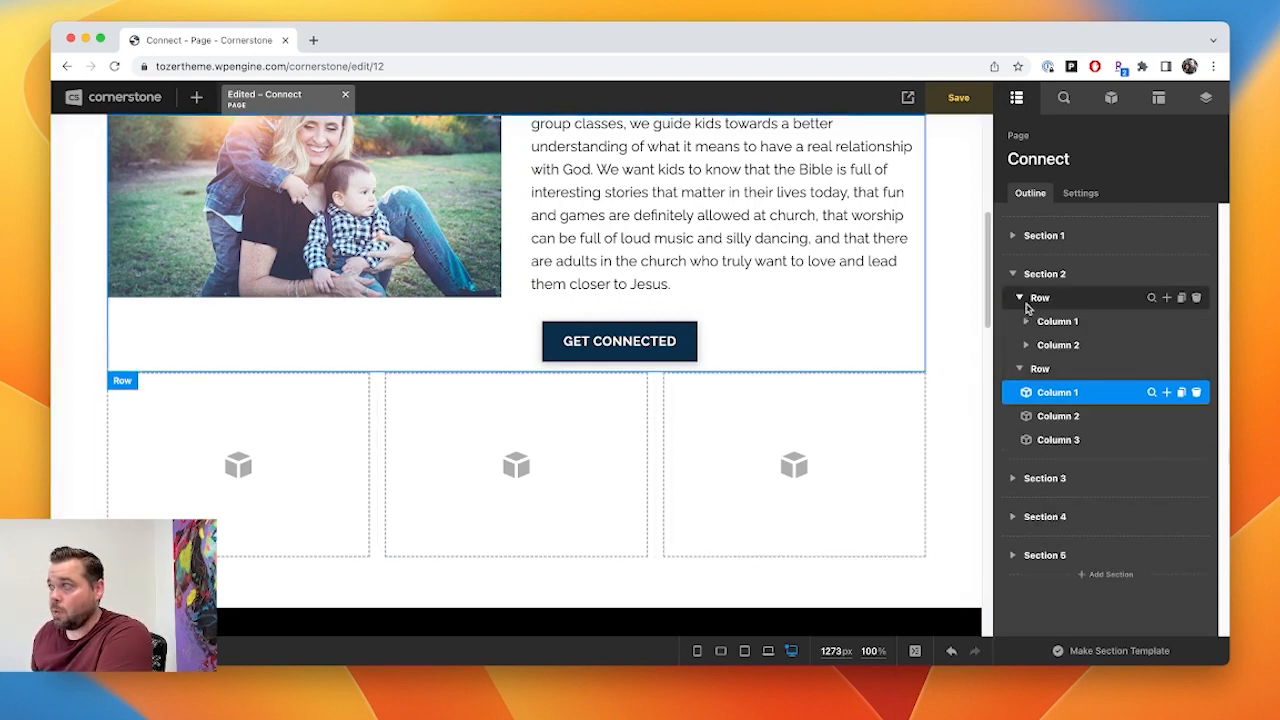
left_click(1025, 321)
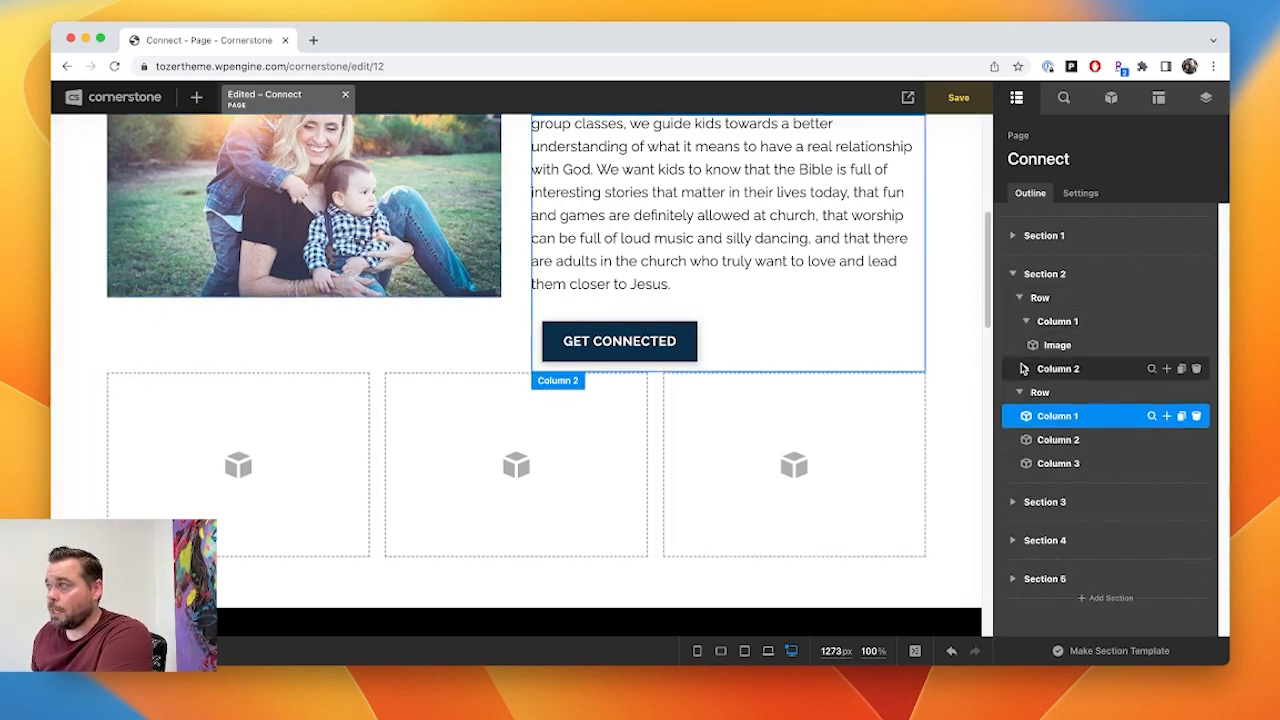
left_click(1025, 368)
scroll(857, 346, "up", 3)
scroll(625, 162, "up", 3)
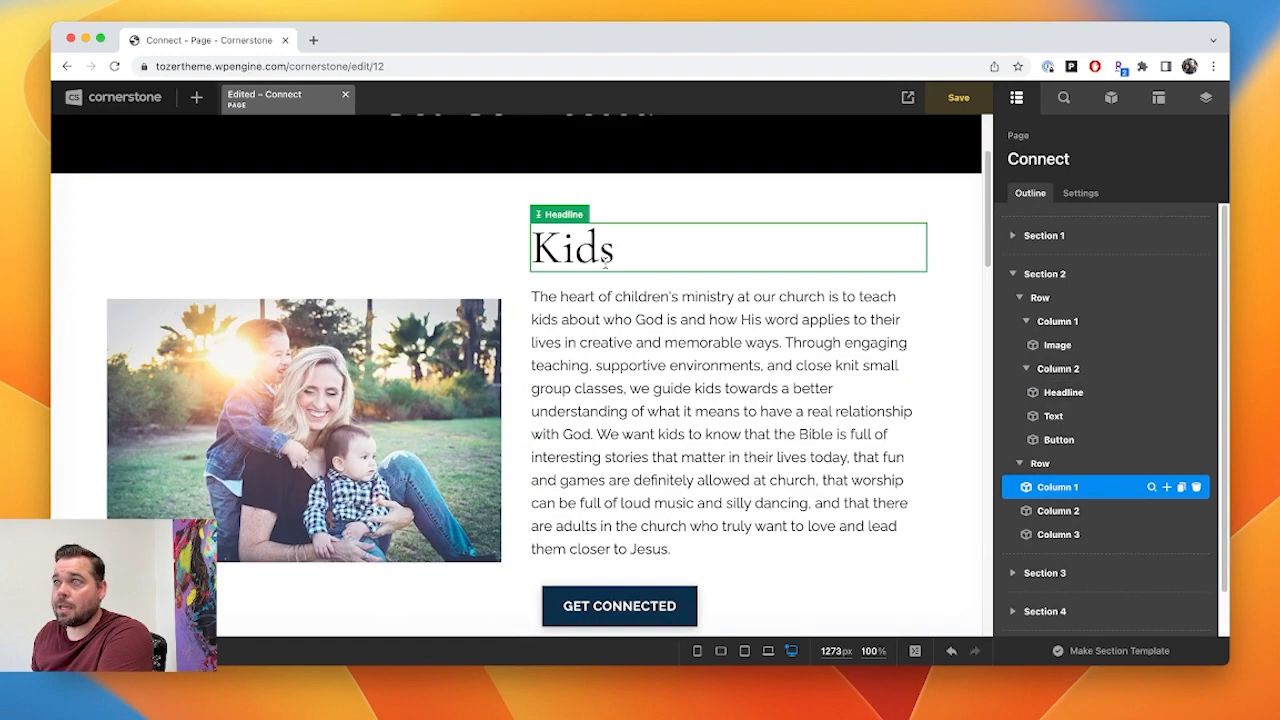
scroll(612, 246, "down", 4)
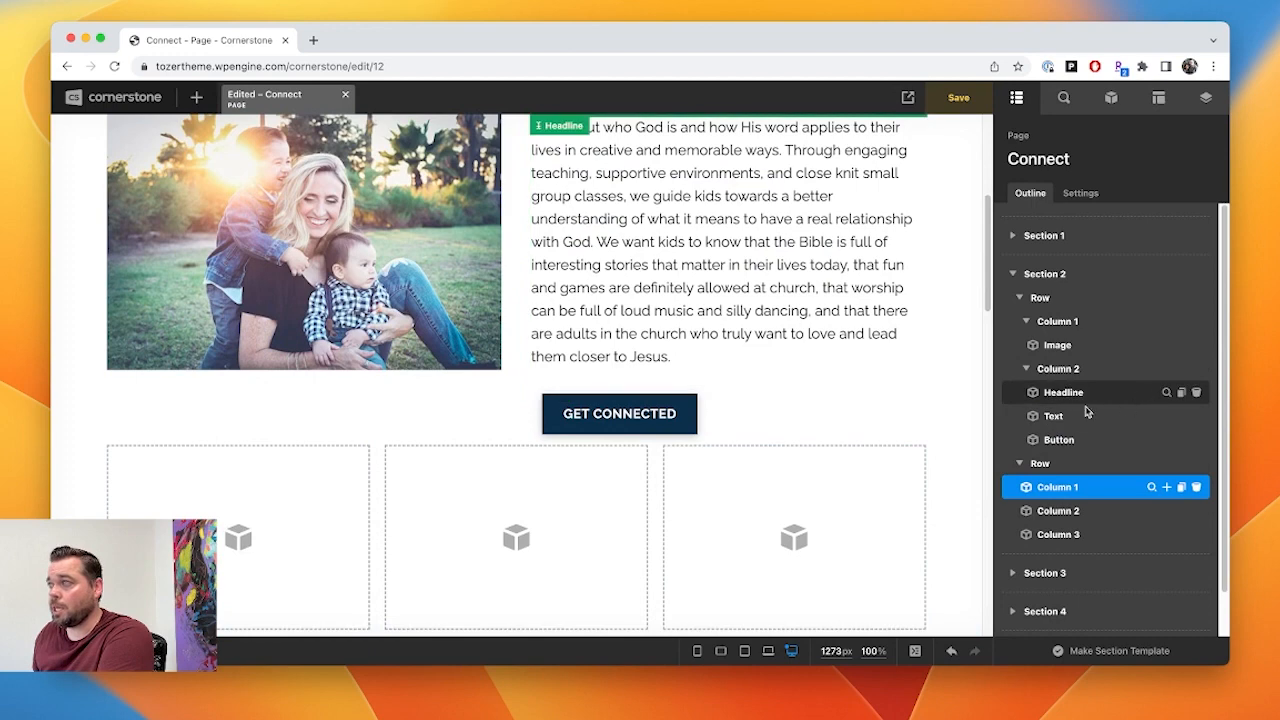
scroll(875, 345, "up", 2)
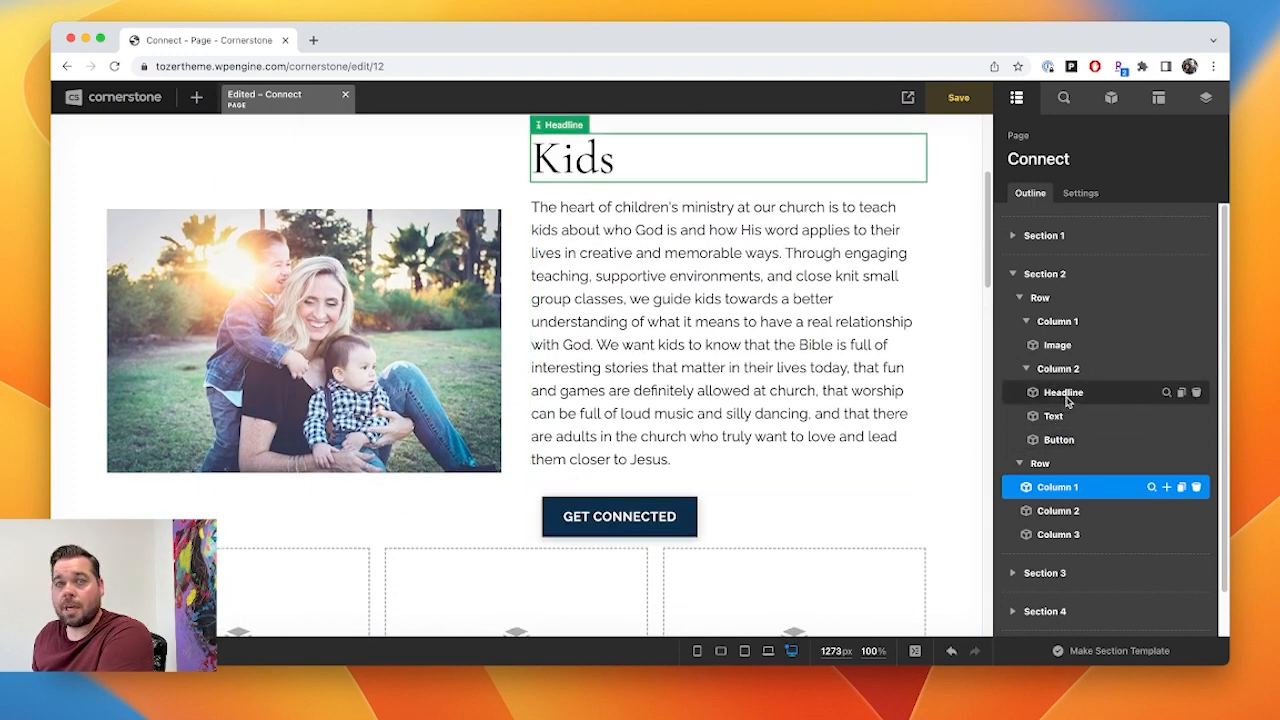
- Duplicate the Kids headline, move the copy into Column 1 of the three-column row, and delete that copy
left_click(1181, 394)
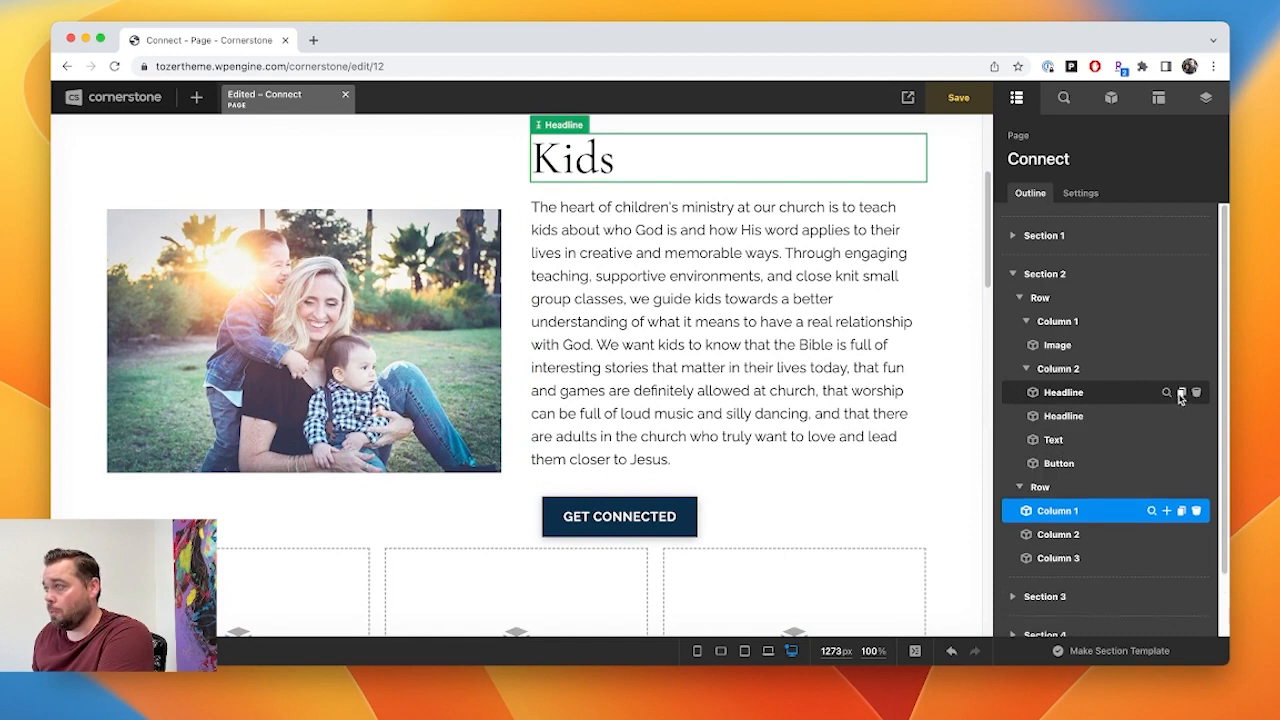
left_click_drag(1074, 418, 1058, 518)
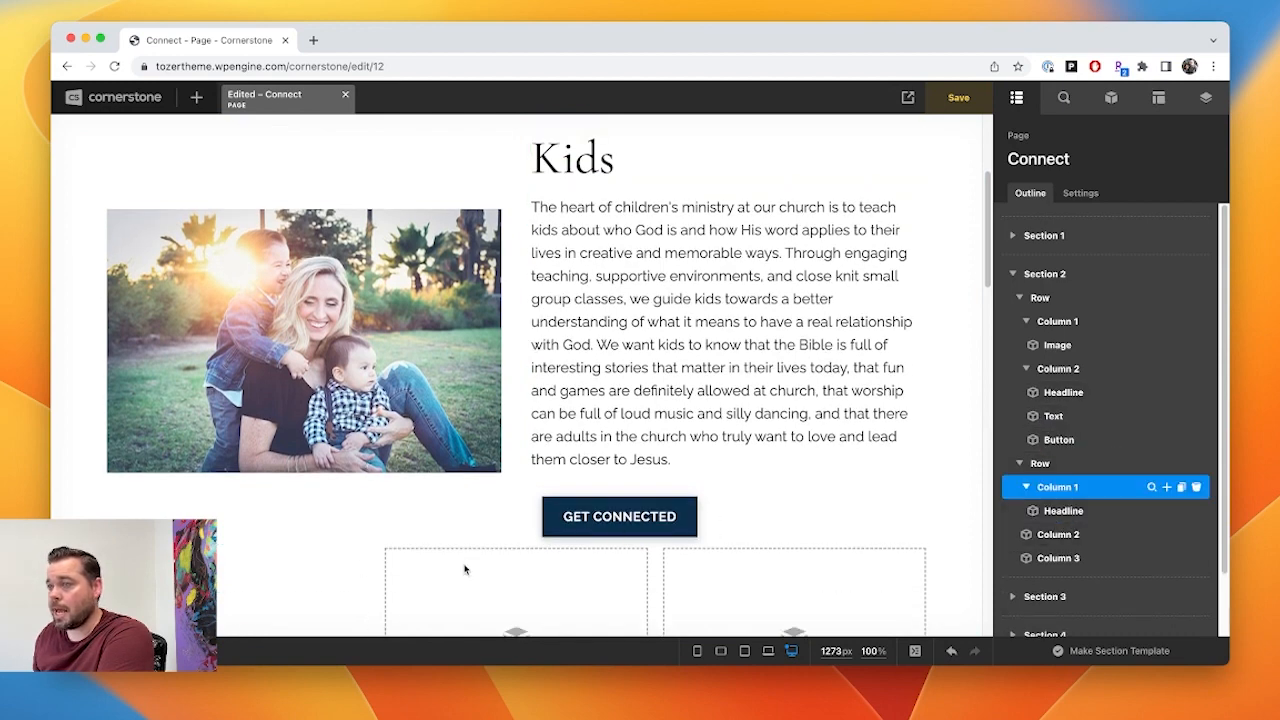
left_click(1040, 463)
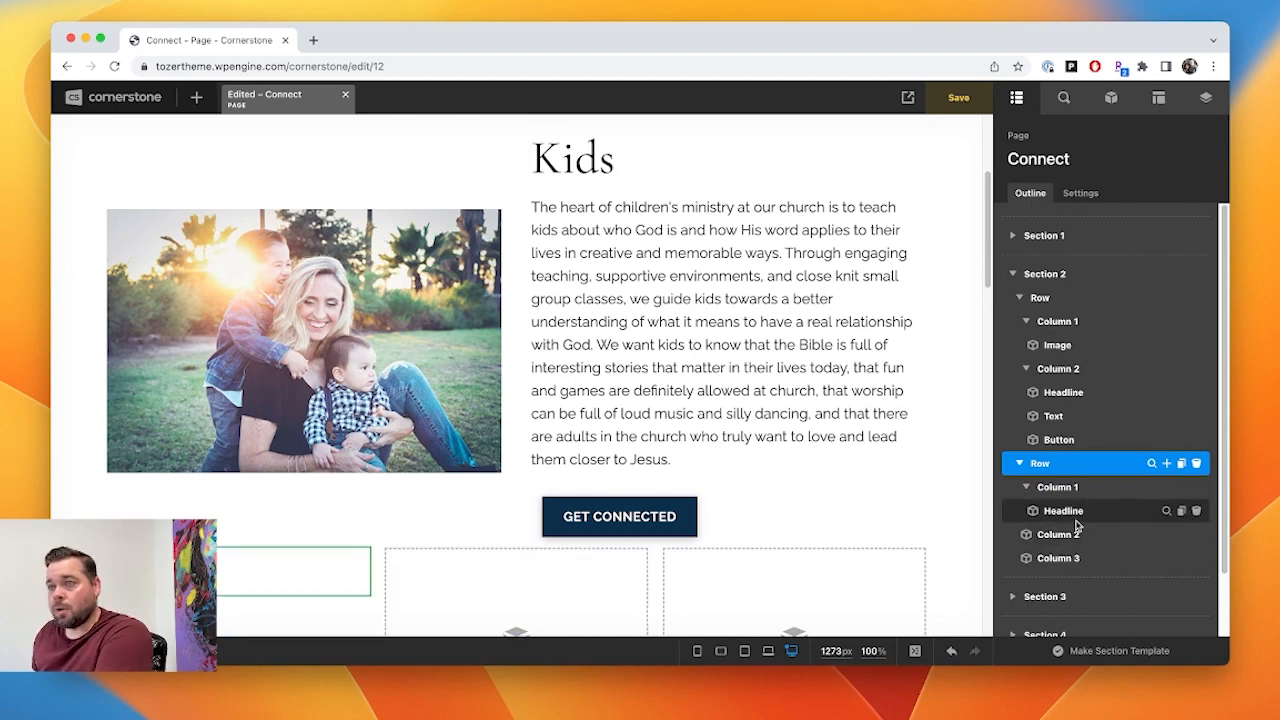
left_click(1196, 512)
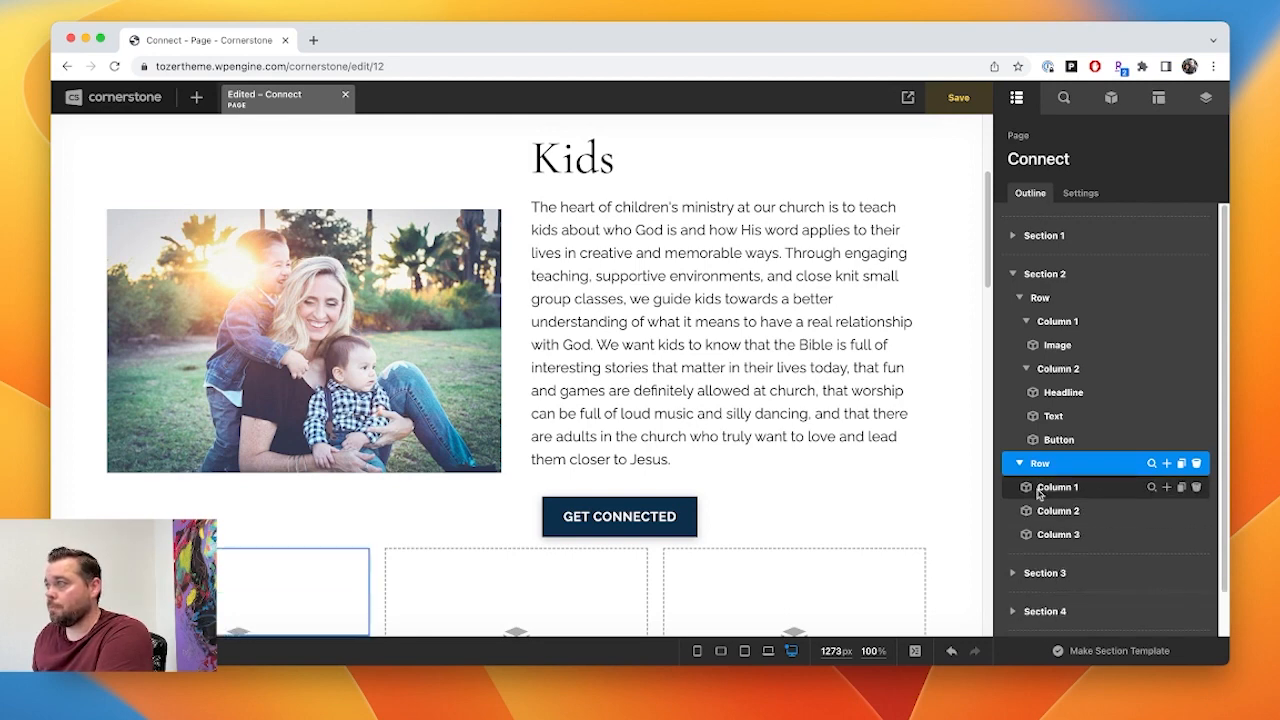
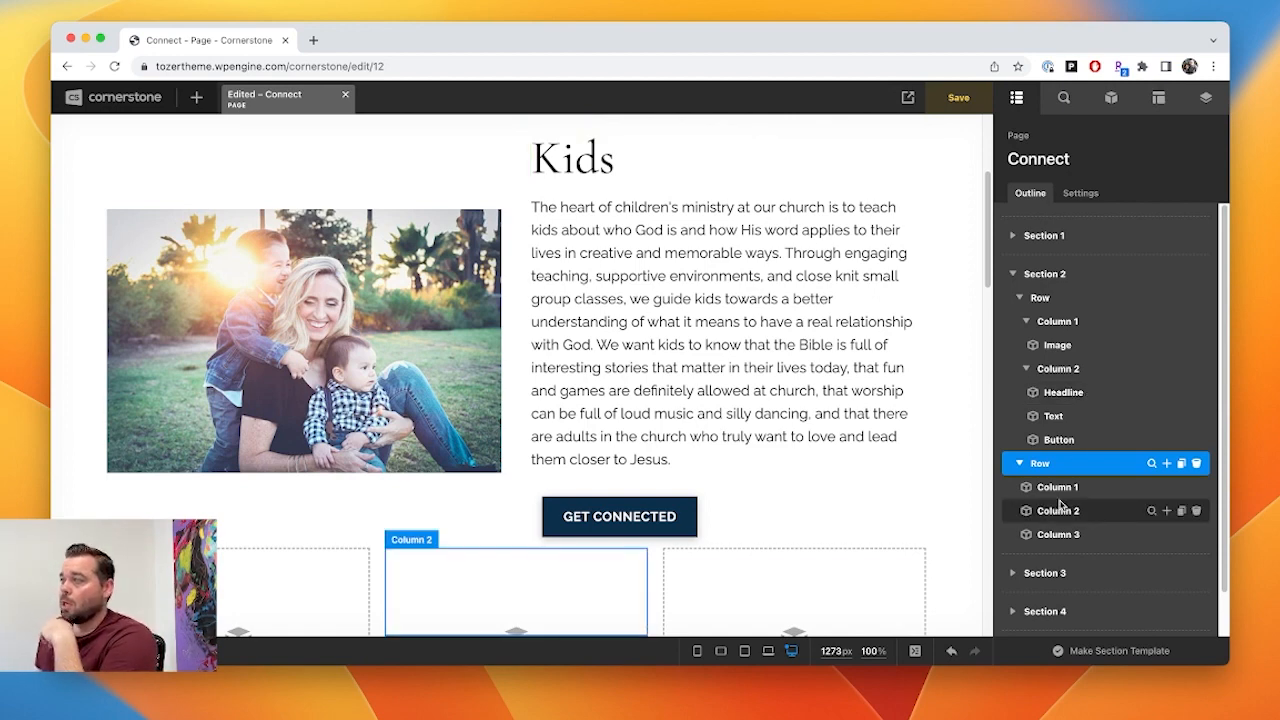
- Save the Kids headline as an element template named "Headline - Ministry Headline"
left_click(1166, 393)
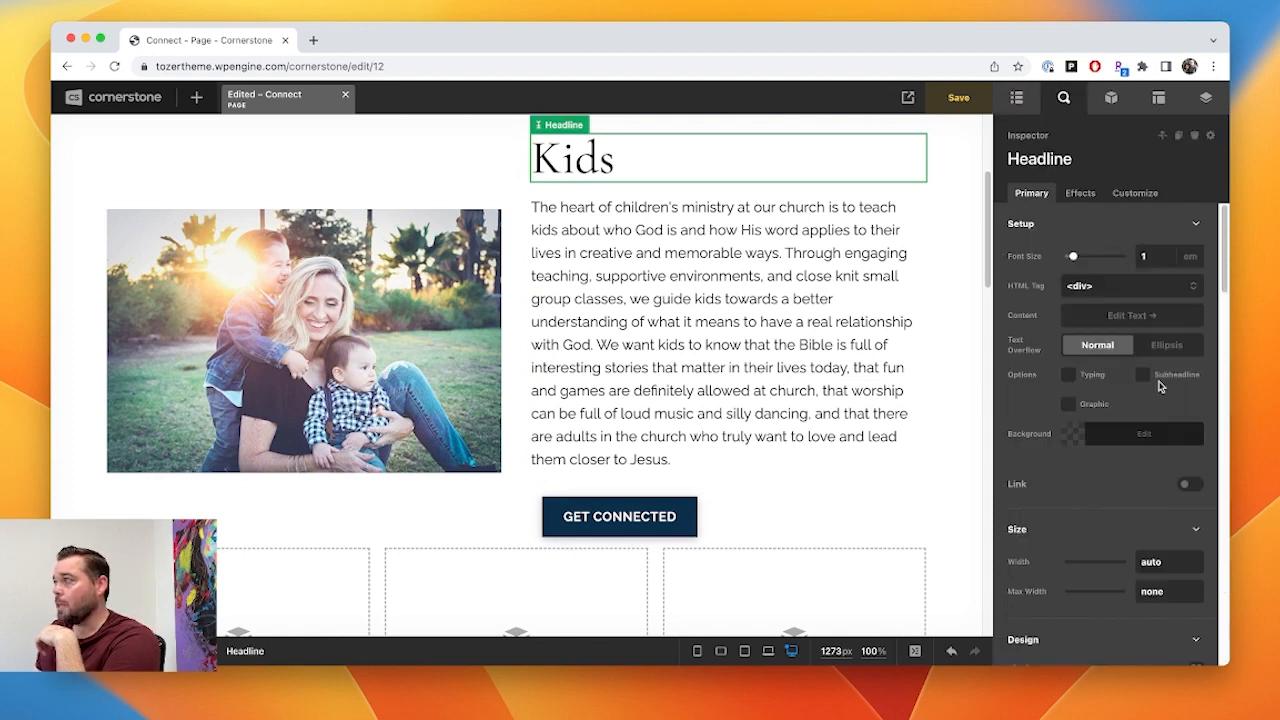
left_click(1209, 138)
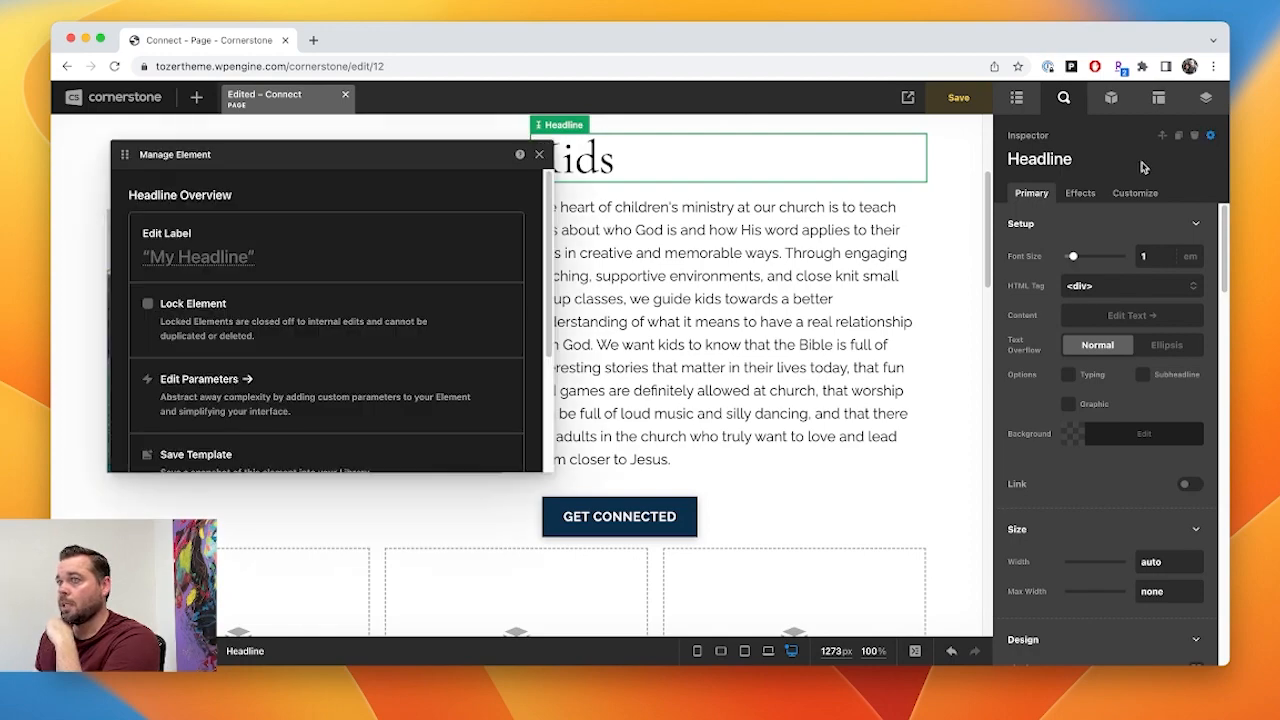
left_click_drag(420, 168, 409, 202)
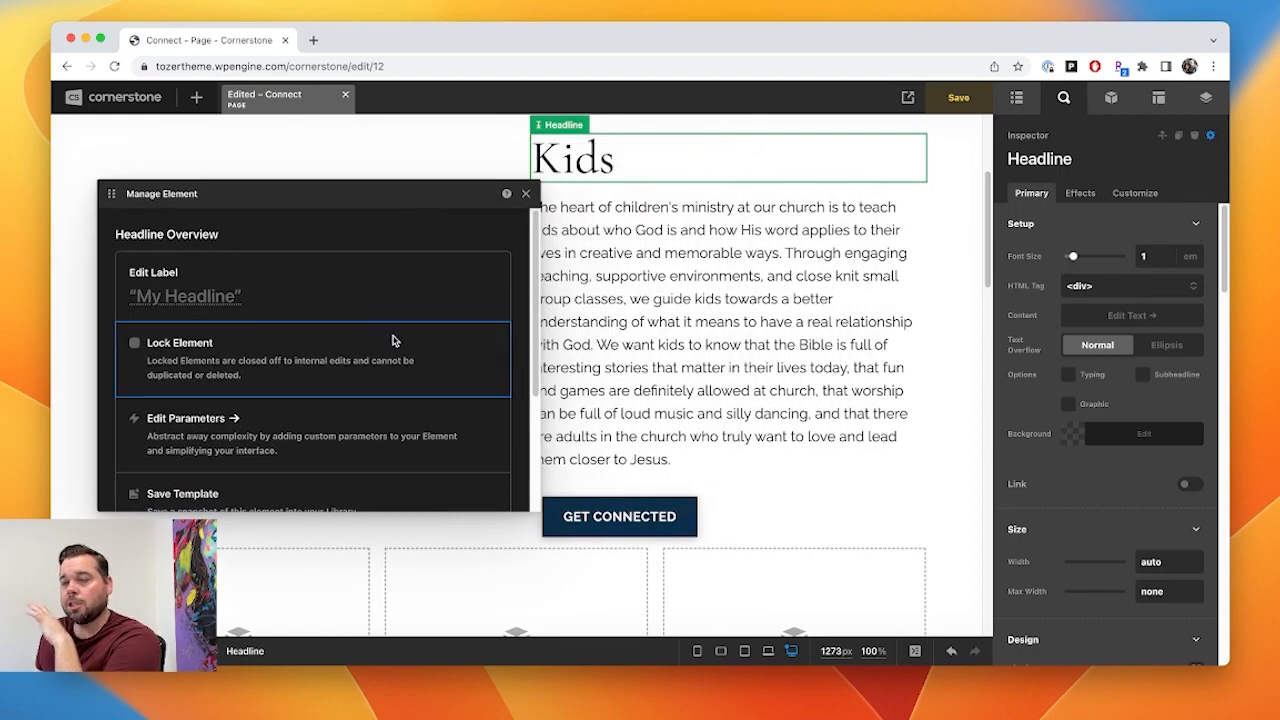
scroll(394, 337, "down", 3)
scroll(393, 340, "down", 1)
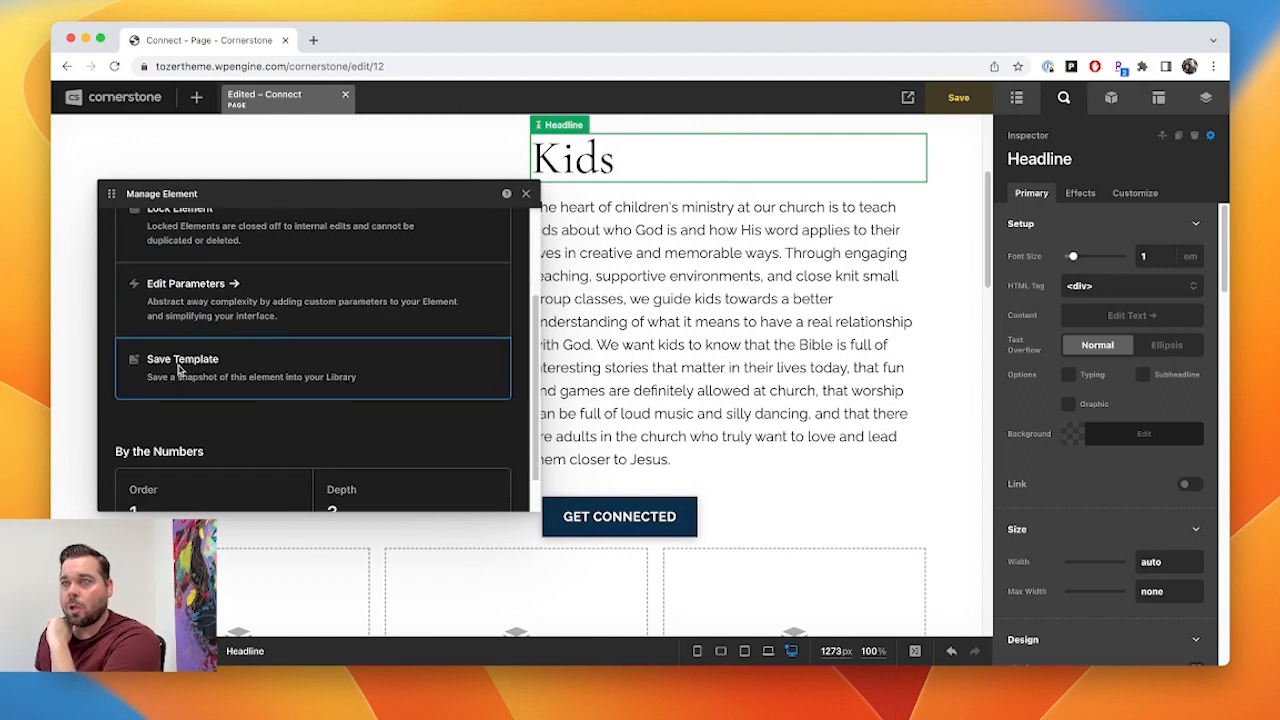
left_click(224, 397)
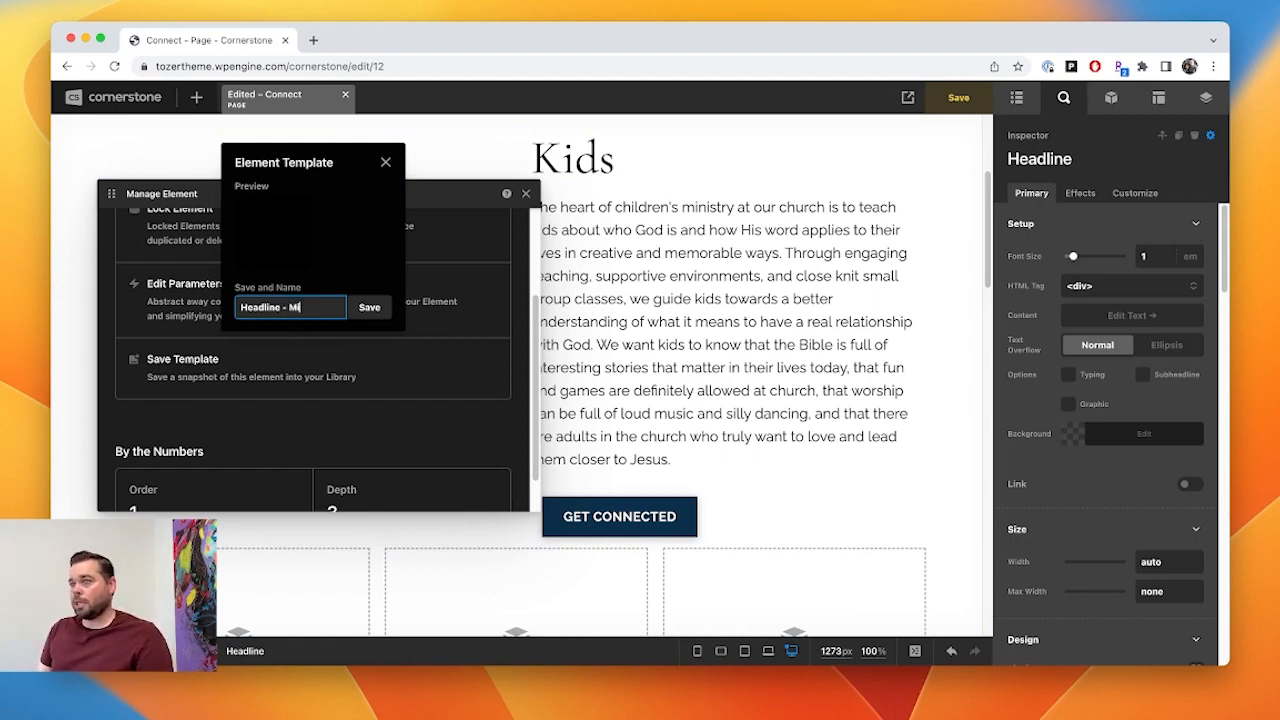
type("Headline")
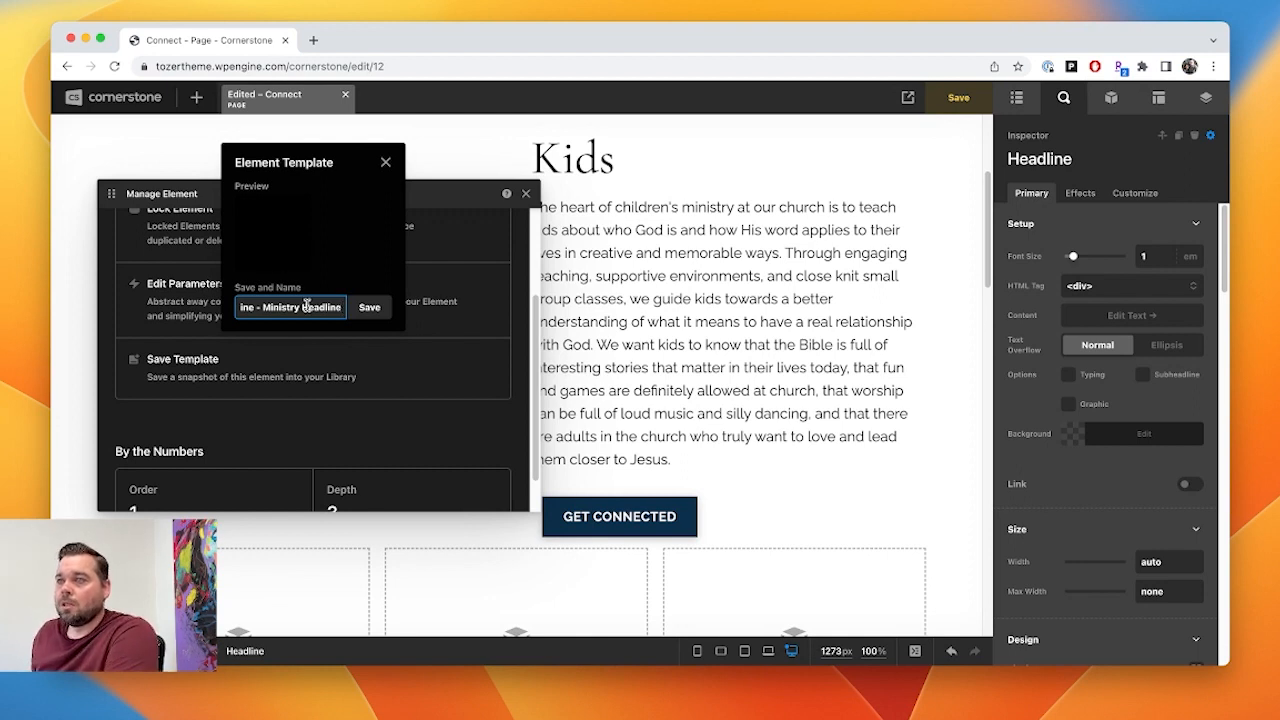
left_click(369, 307)
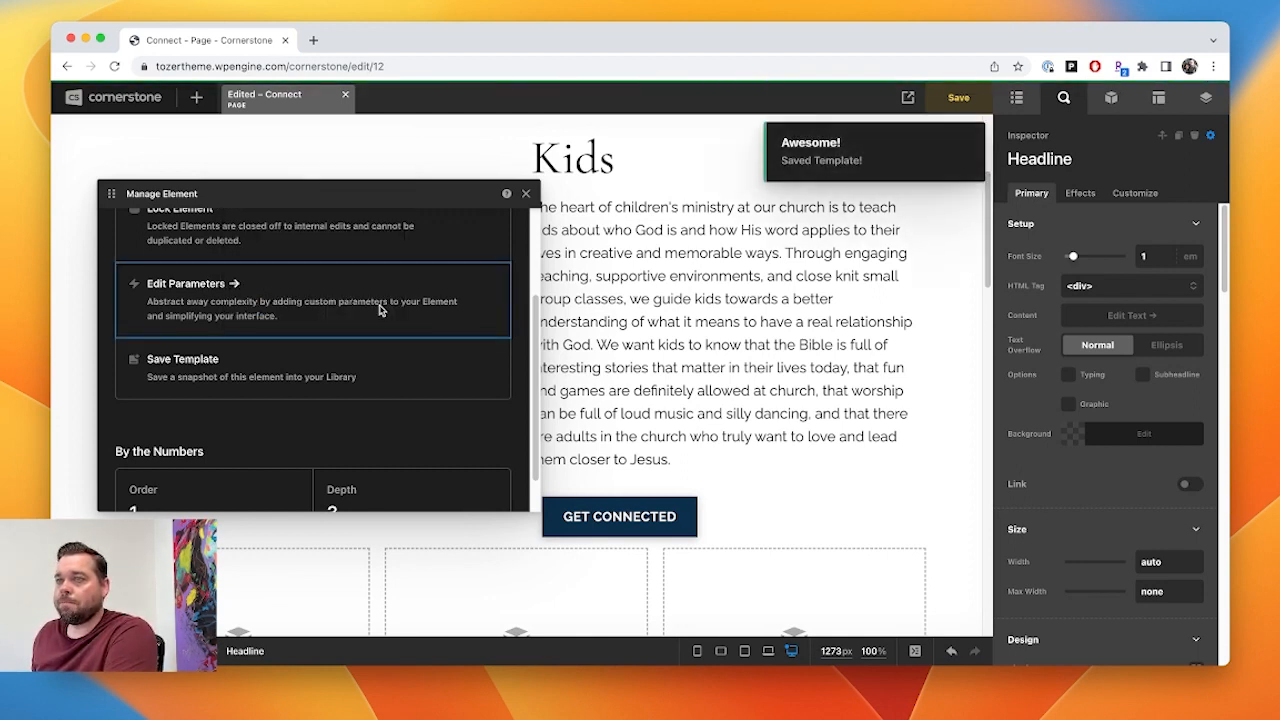
left_click(527, 193)
- Insert the saved "Headline - Ministry Headline" template into Column 1 of the three-column row in Section 2
scroll(434, 460, "down", 2)
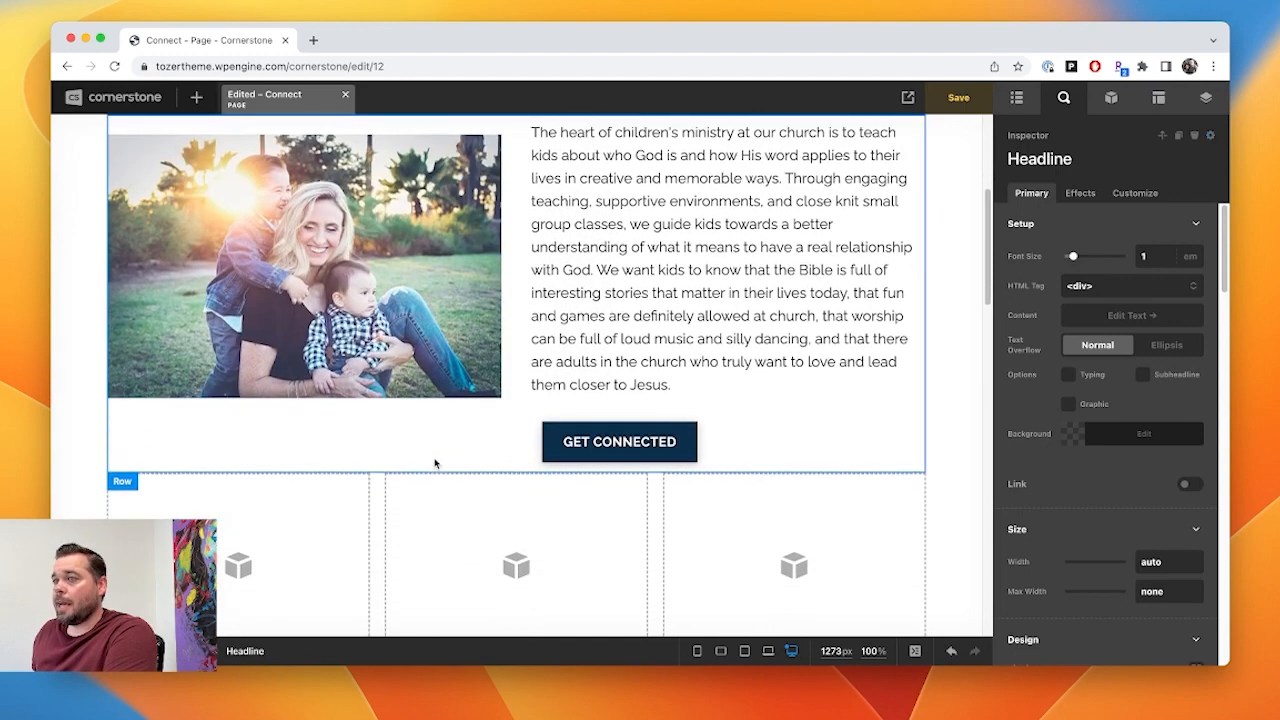
left_click(258, 542)
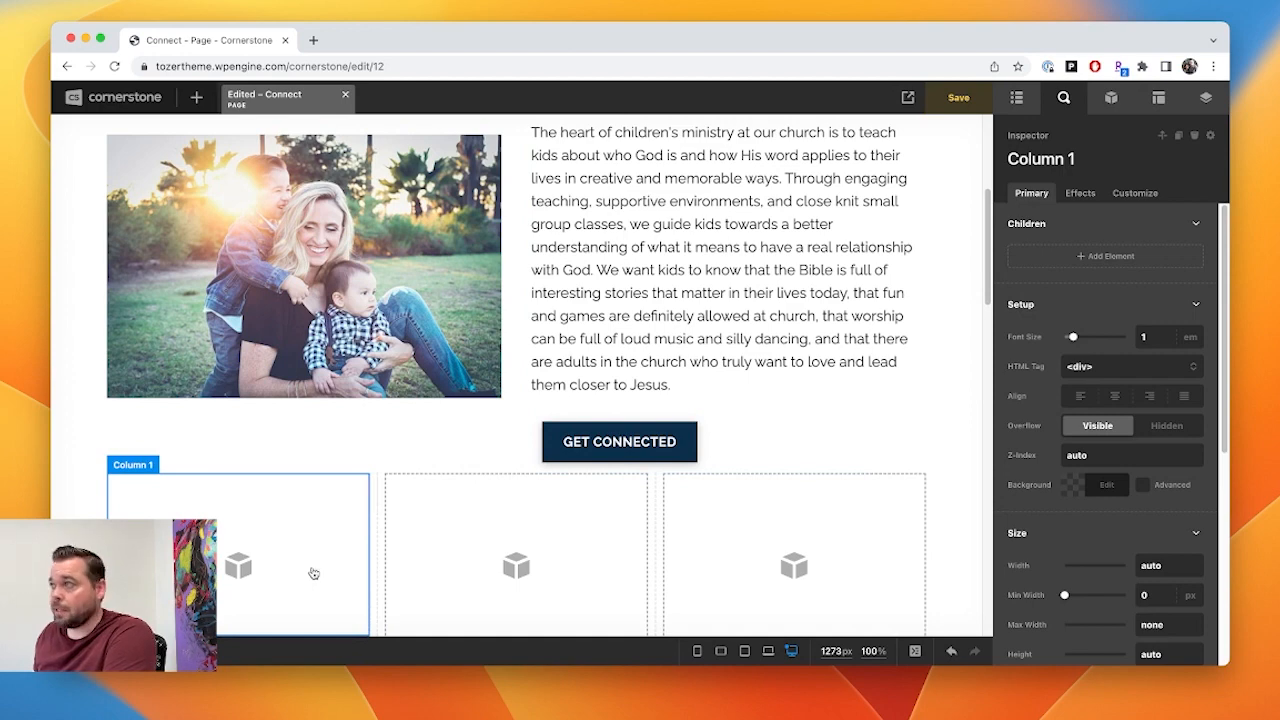
left_click(1016, 97)
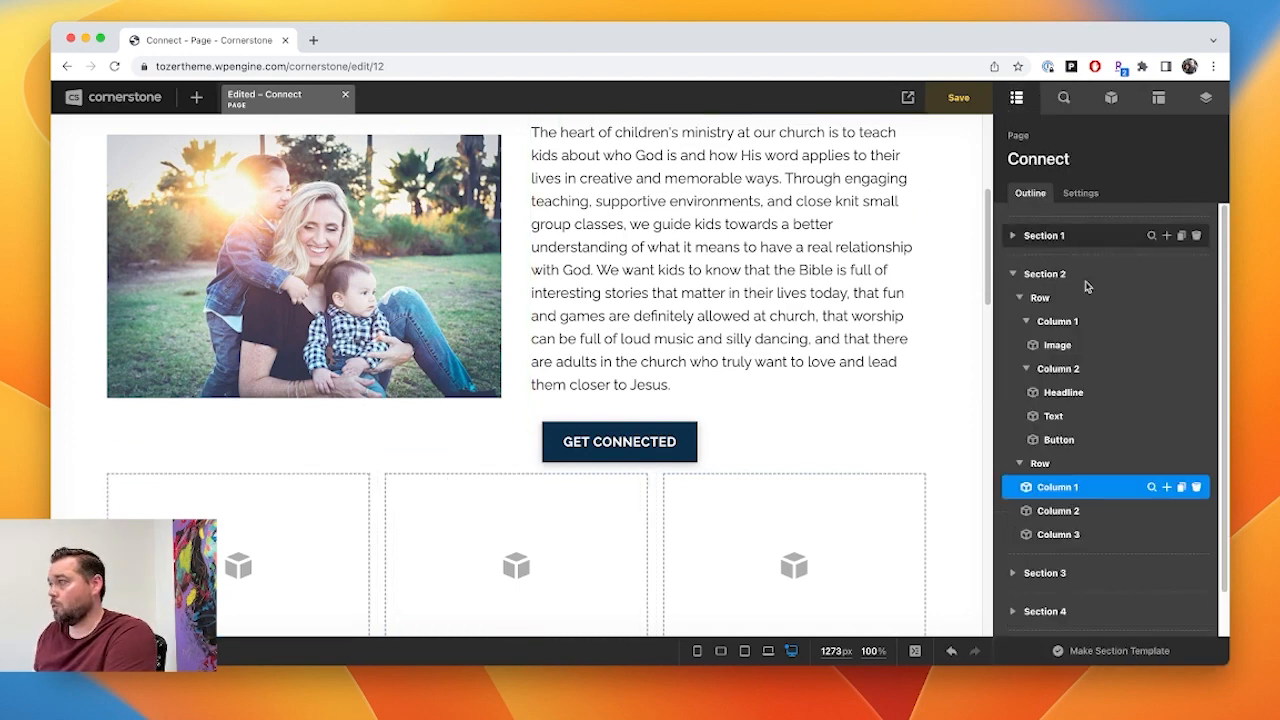
left_click(1165, 488)
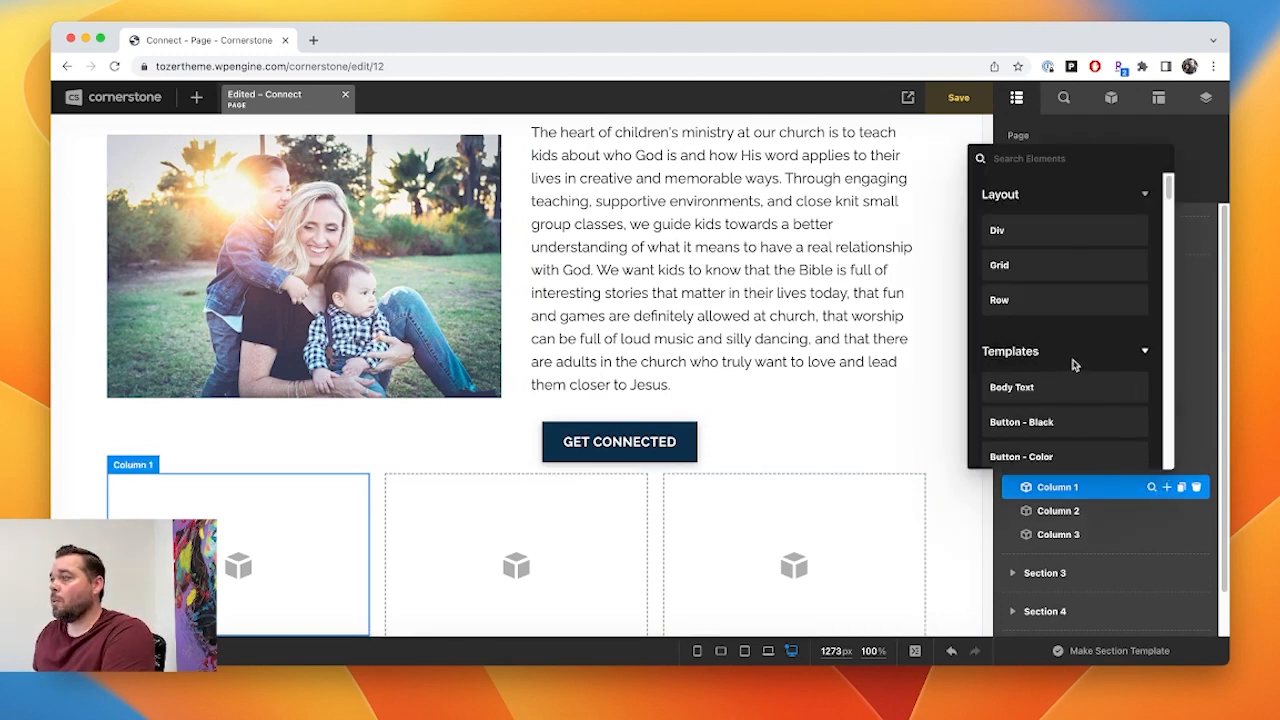
scroll(1075, 360, "down", 3)
scroll(1075, 357, "down", 4)
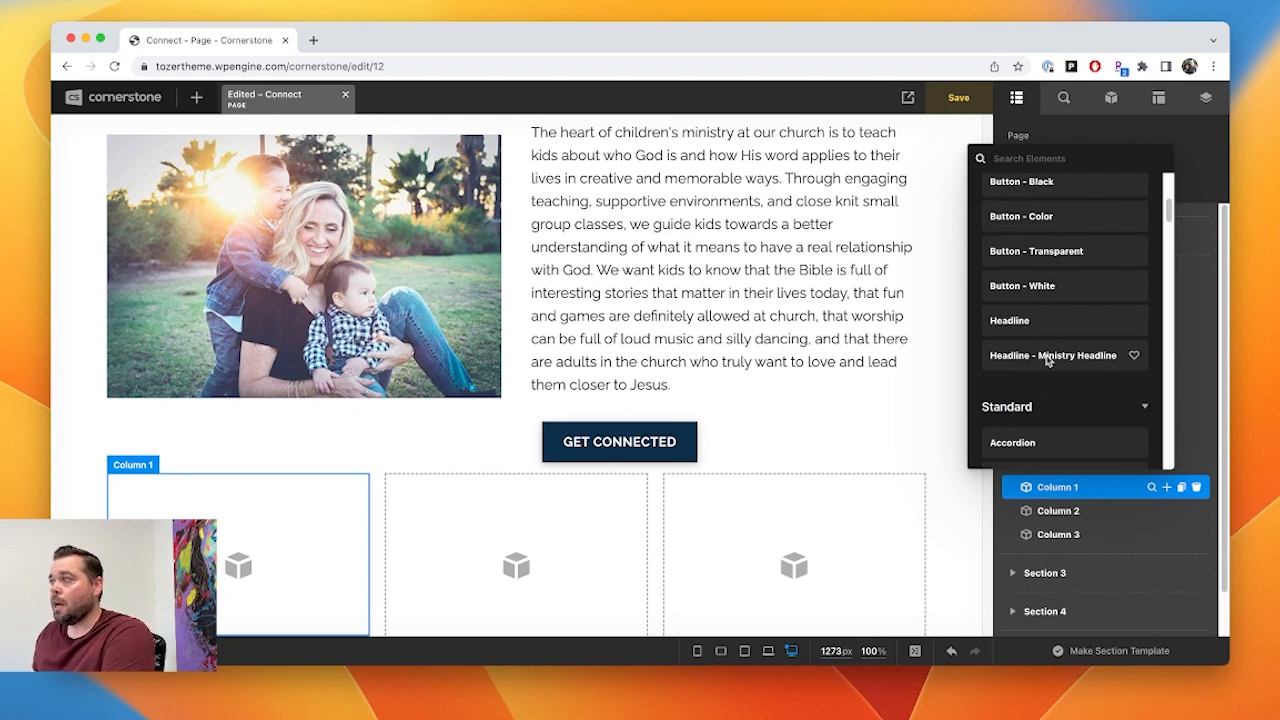
left_click(1047, 357)
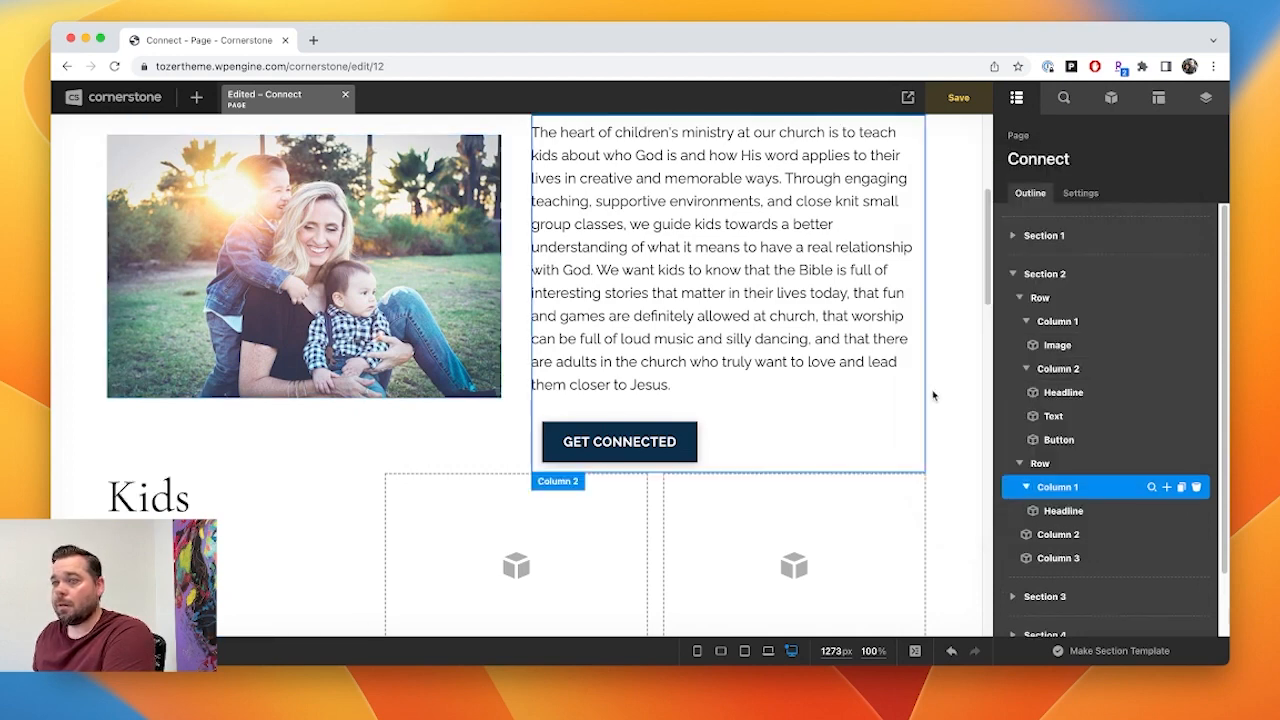
- Replace the text of the headline in Column 1 of the three-column row with "Newborns"
left_click(200, 508)
left_click(201, 502)
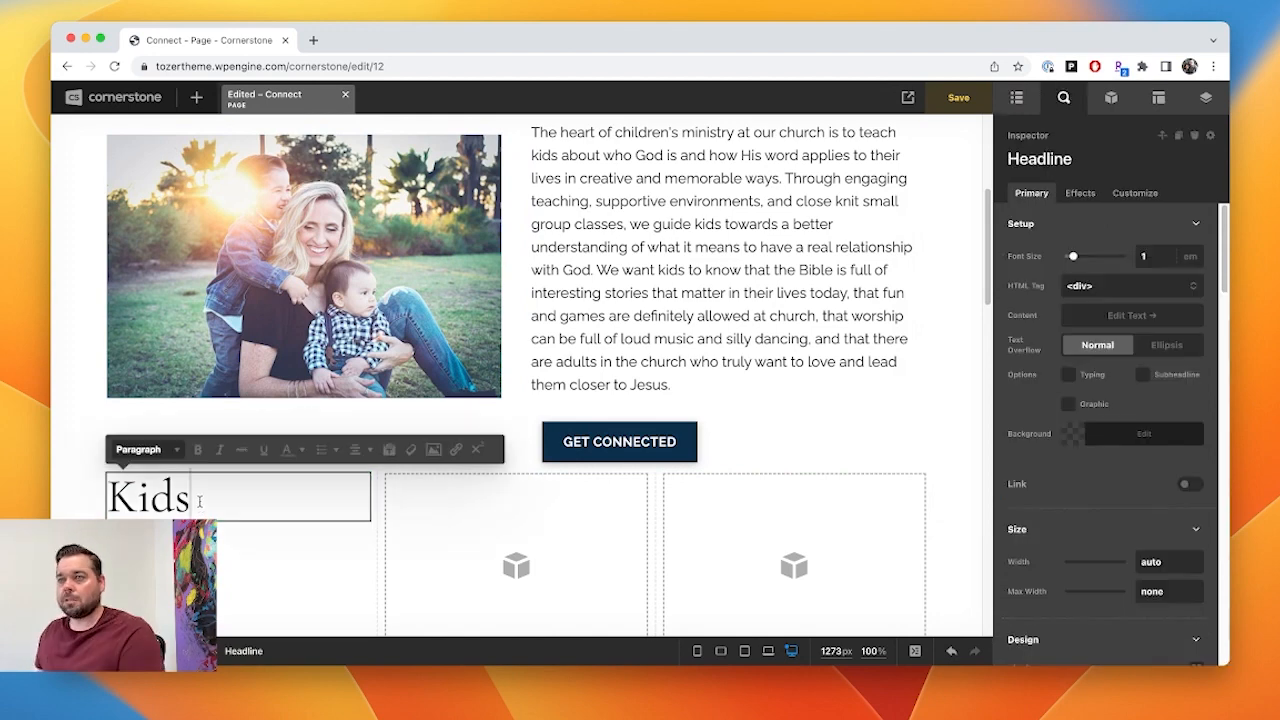
double_click(207, 494)
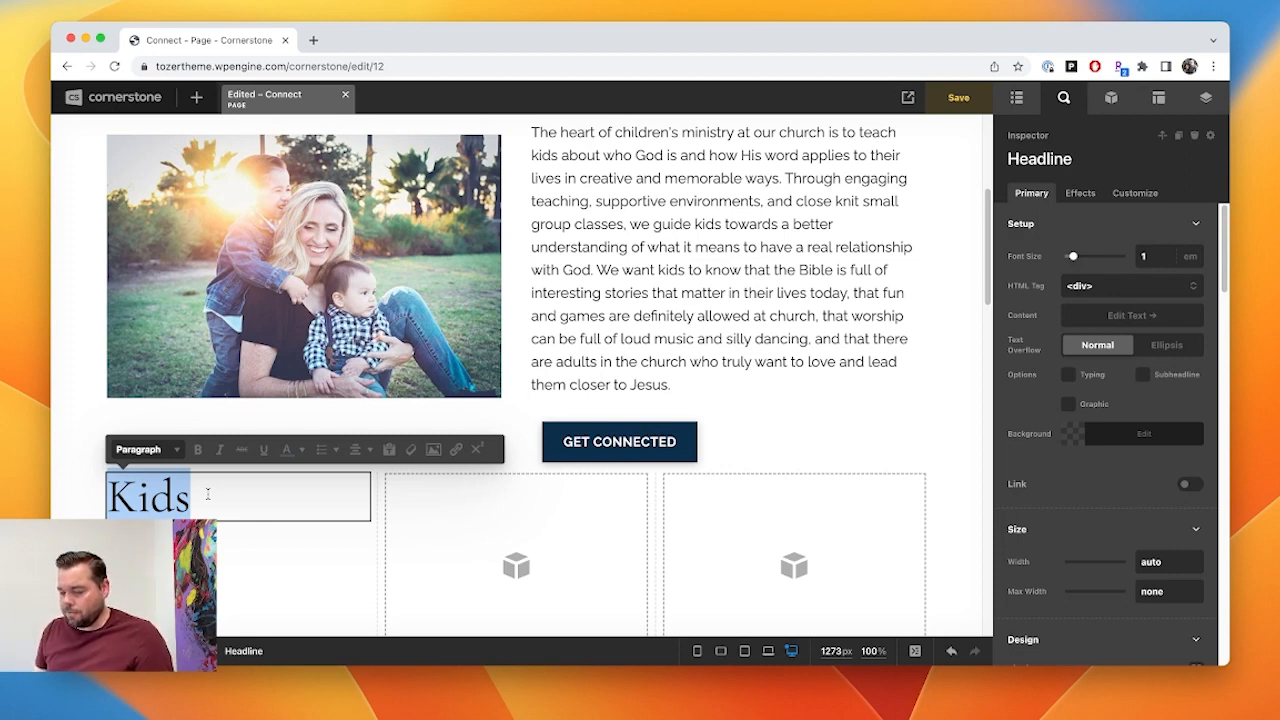
type("N")
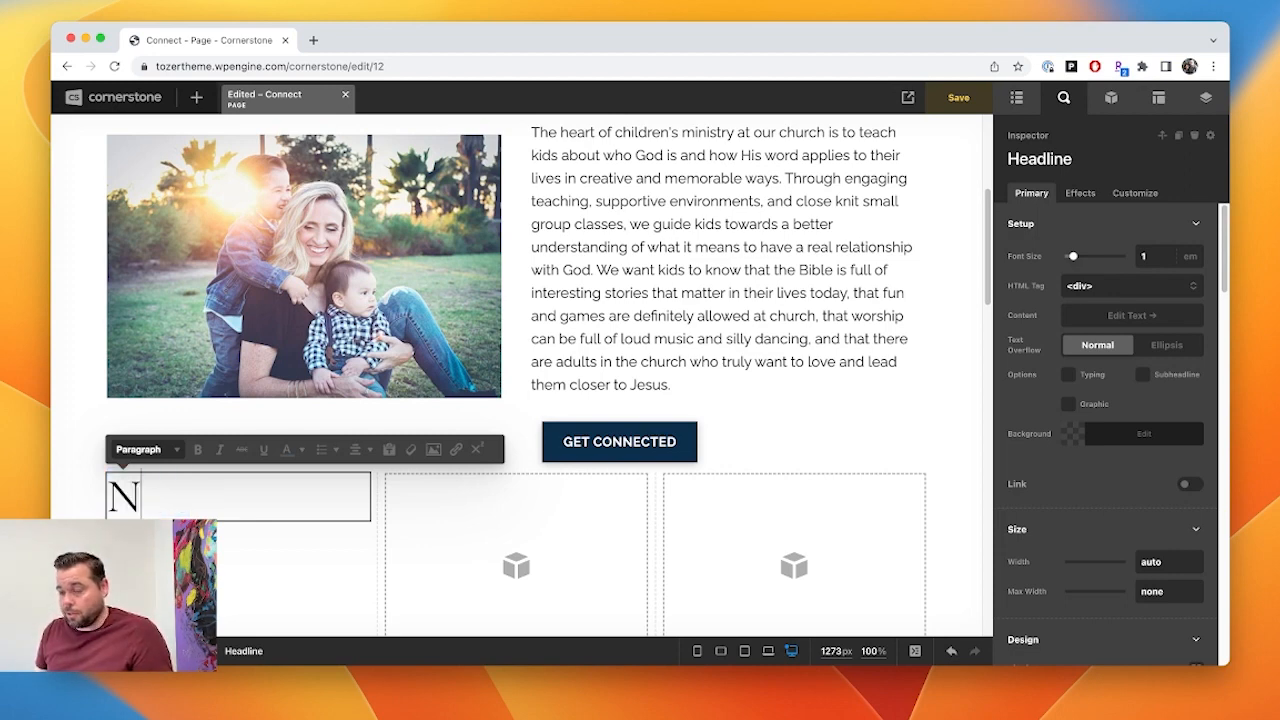
type("ewborns")
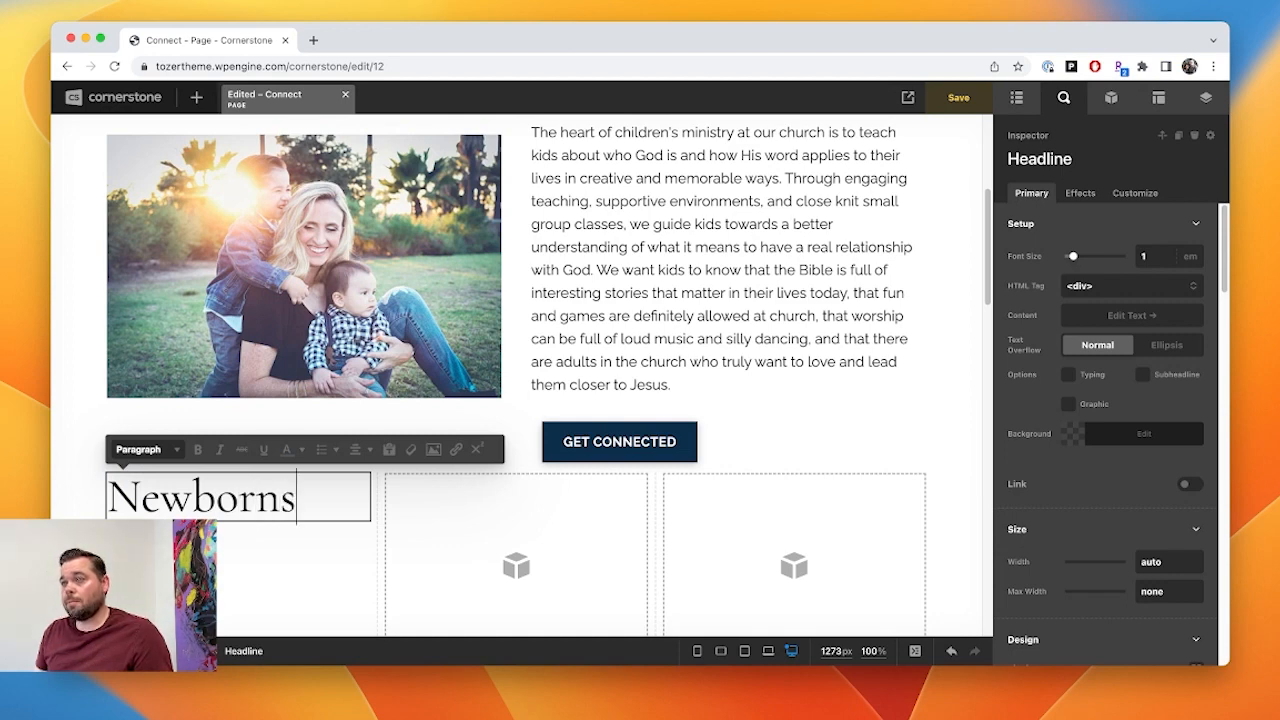
left_click(436, 573)
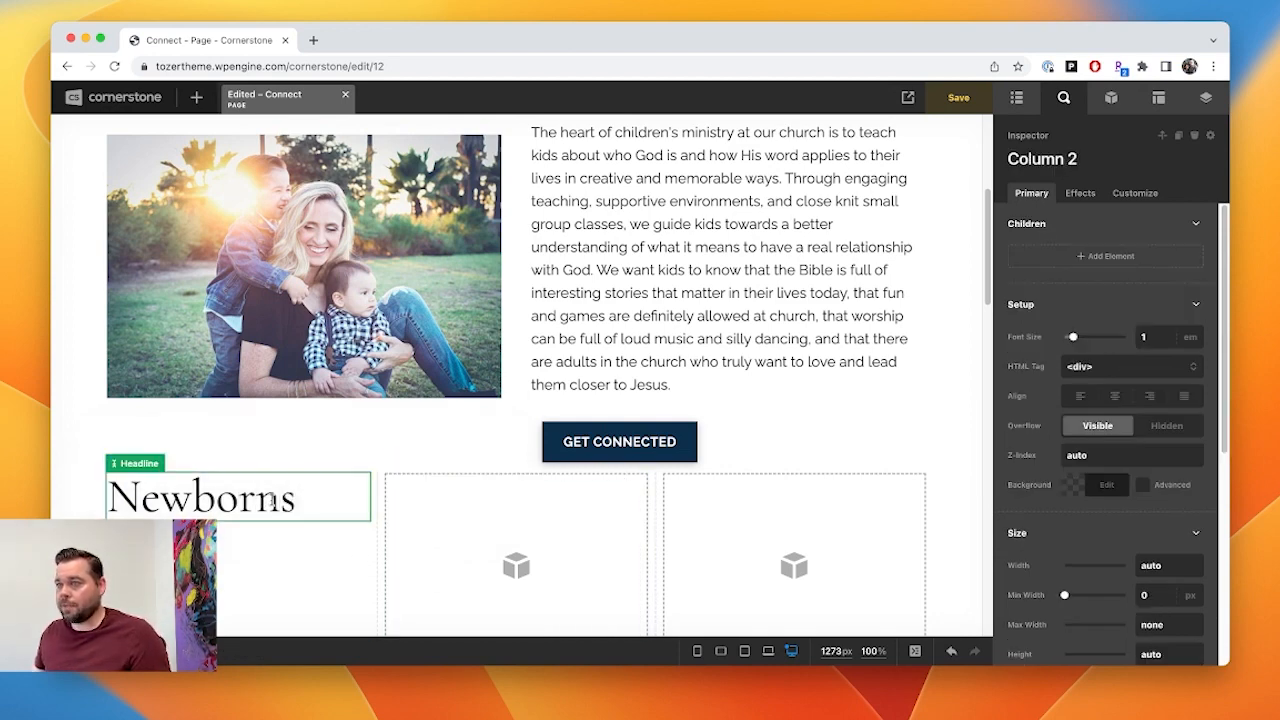
- Center-align the text of the Newborns headline
left_click(360, 510)
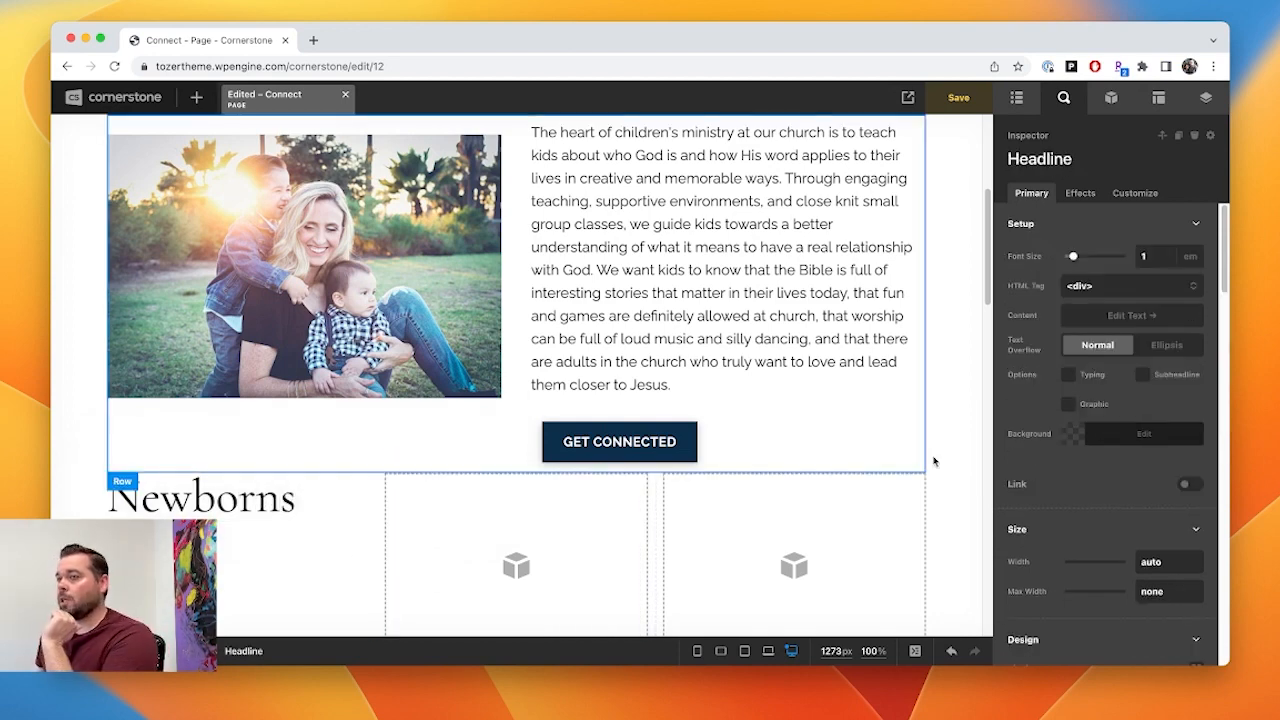
scroll(1105, 472, "down", 10)
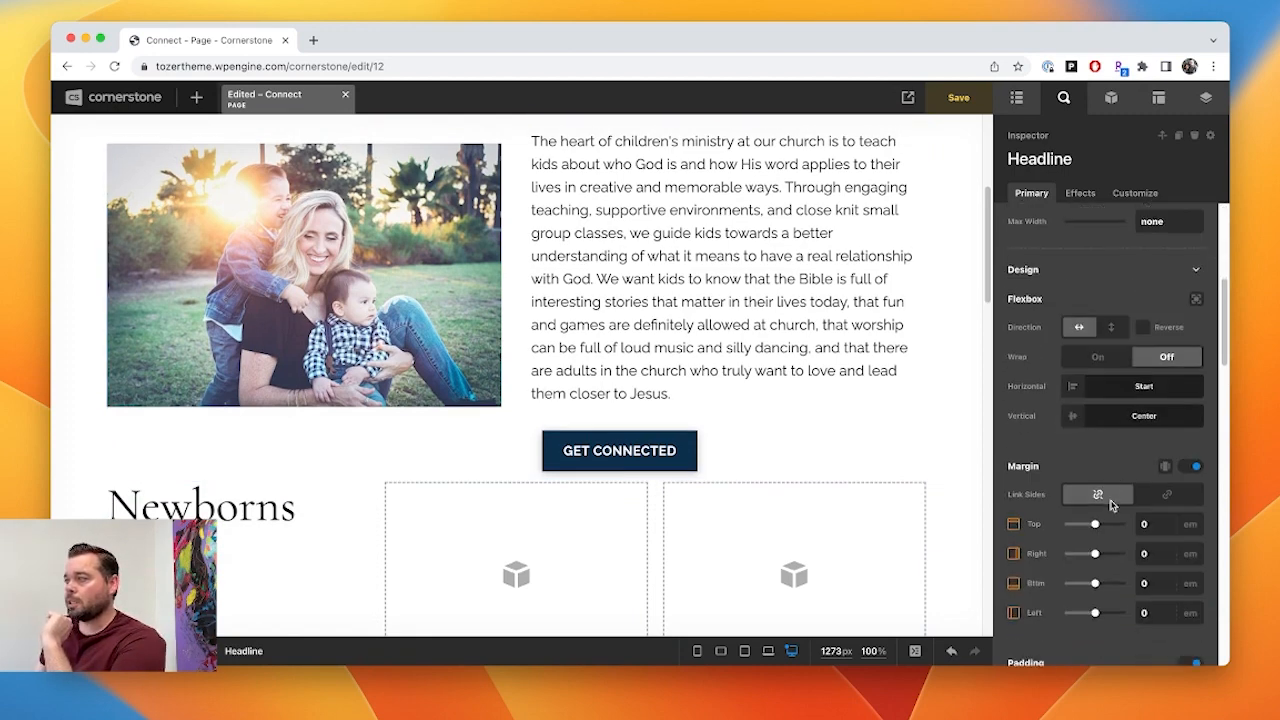
scroll(1110, 505, "down", 8)
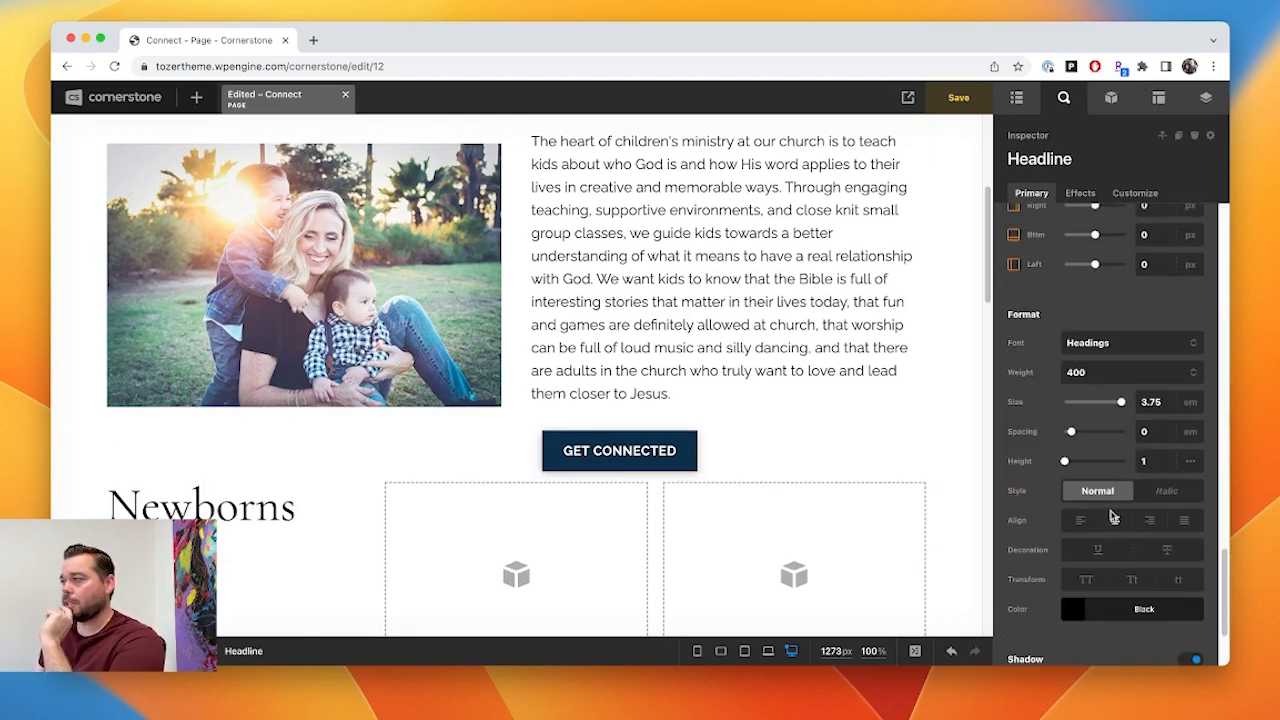
left_click(1114, 519)
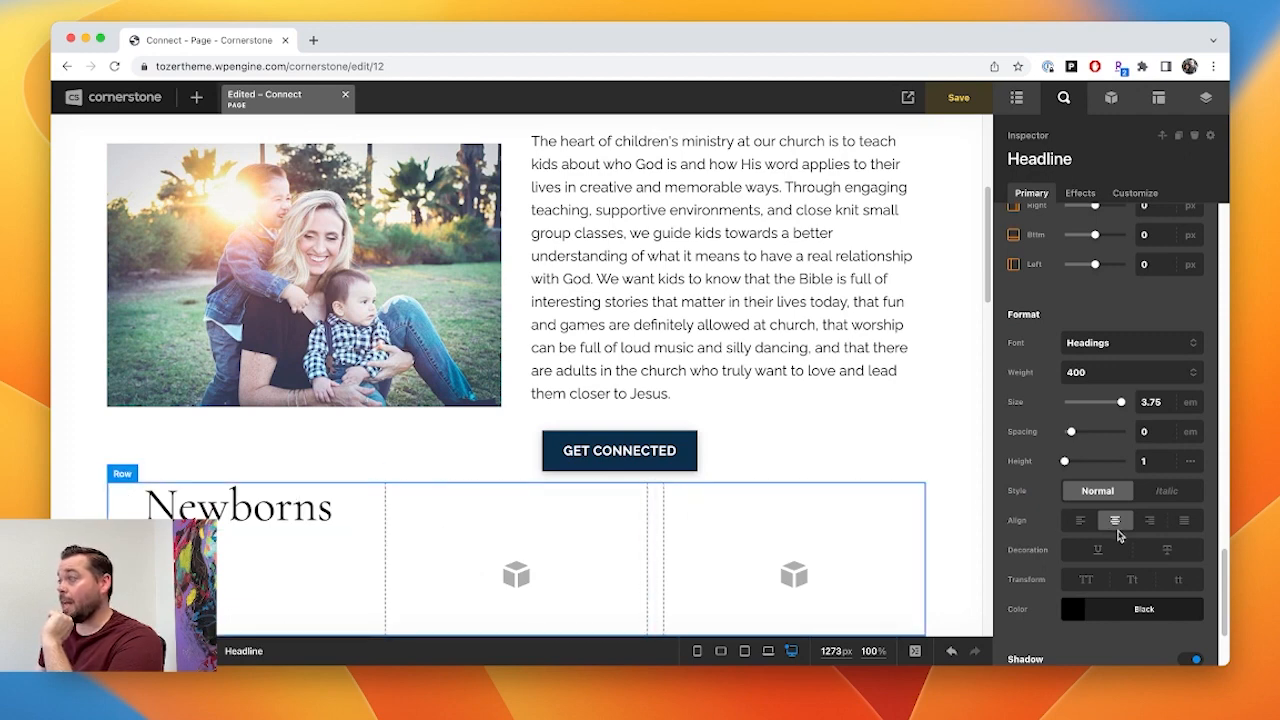
- Enable the subheadline on the Newborns headline and set its content to "Ages 0-2 years old"
scroll(1119, 536, "up", 5)
scroll(1119, 536, "up", 10)
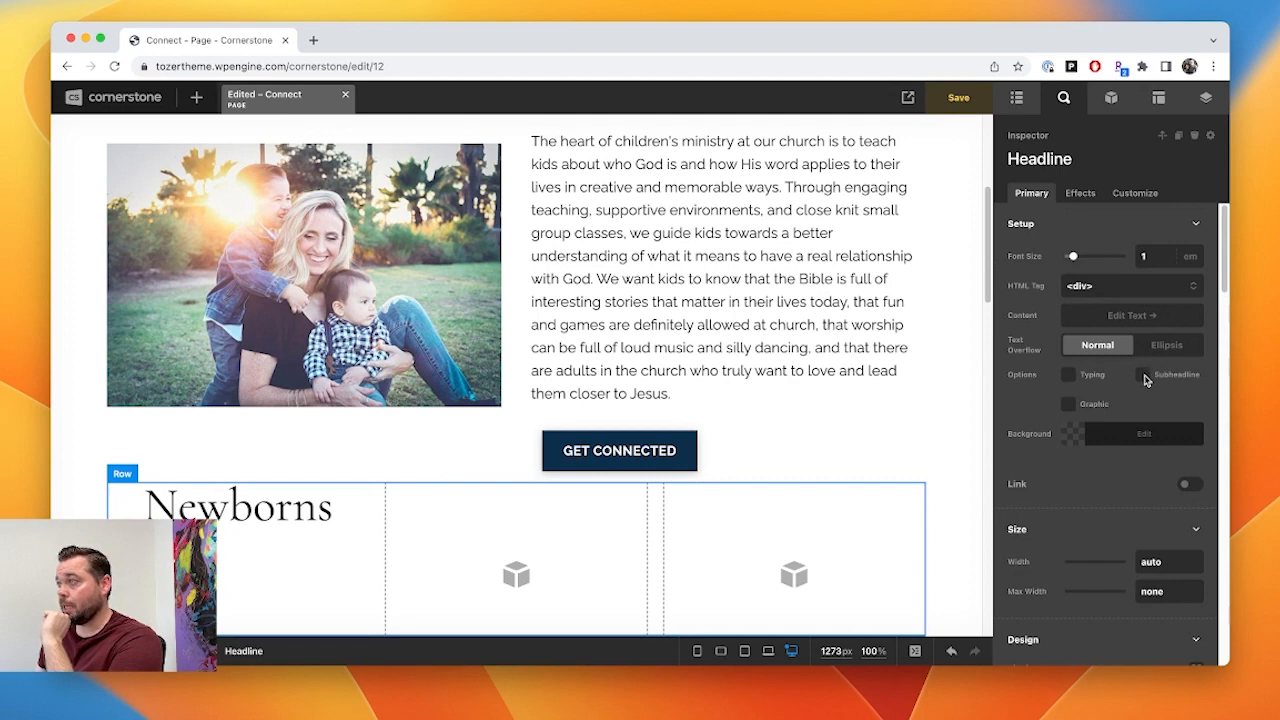
left_click(1143, 375)
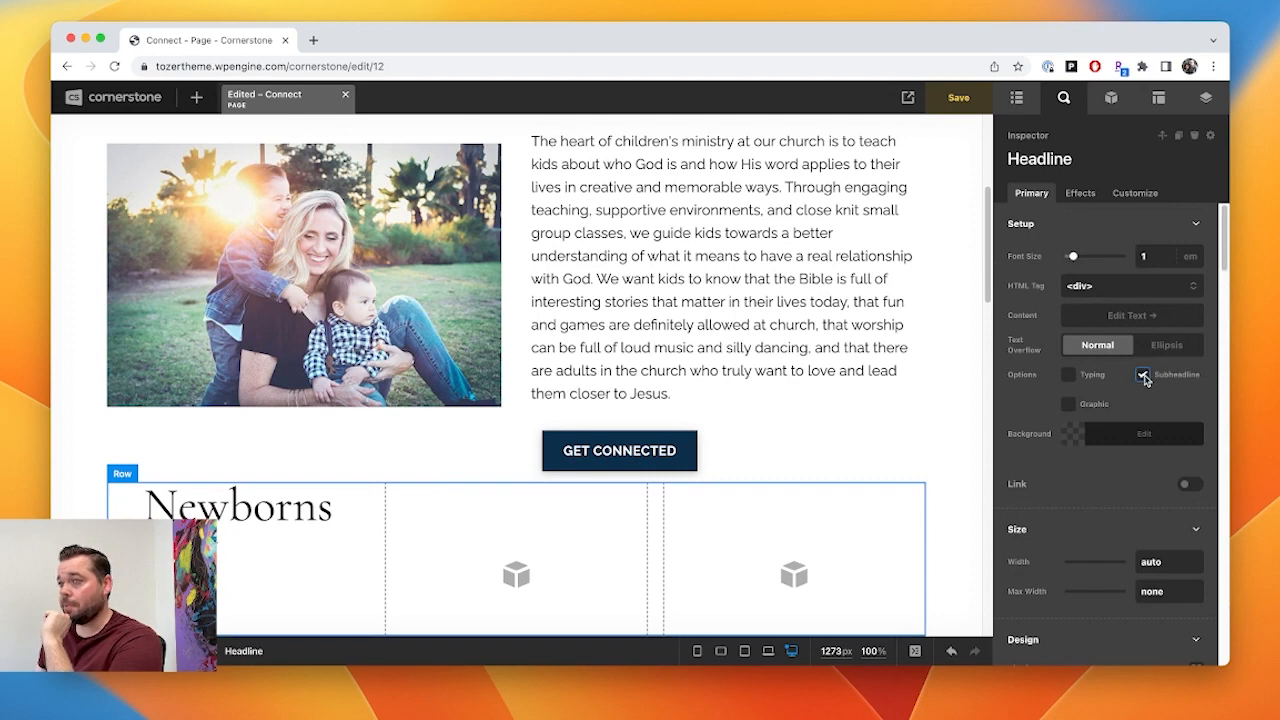
scroll(1120, 550, "down", 8)
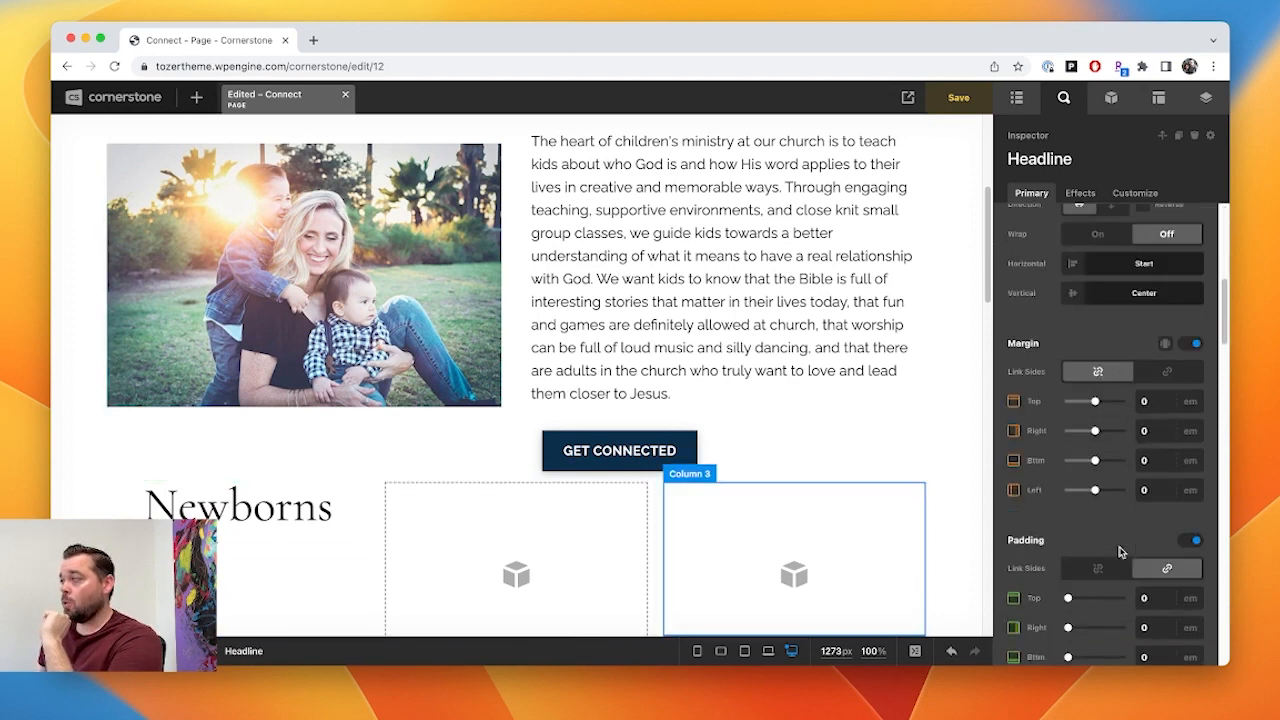
scroll(1120, 550, "down", 10)
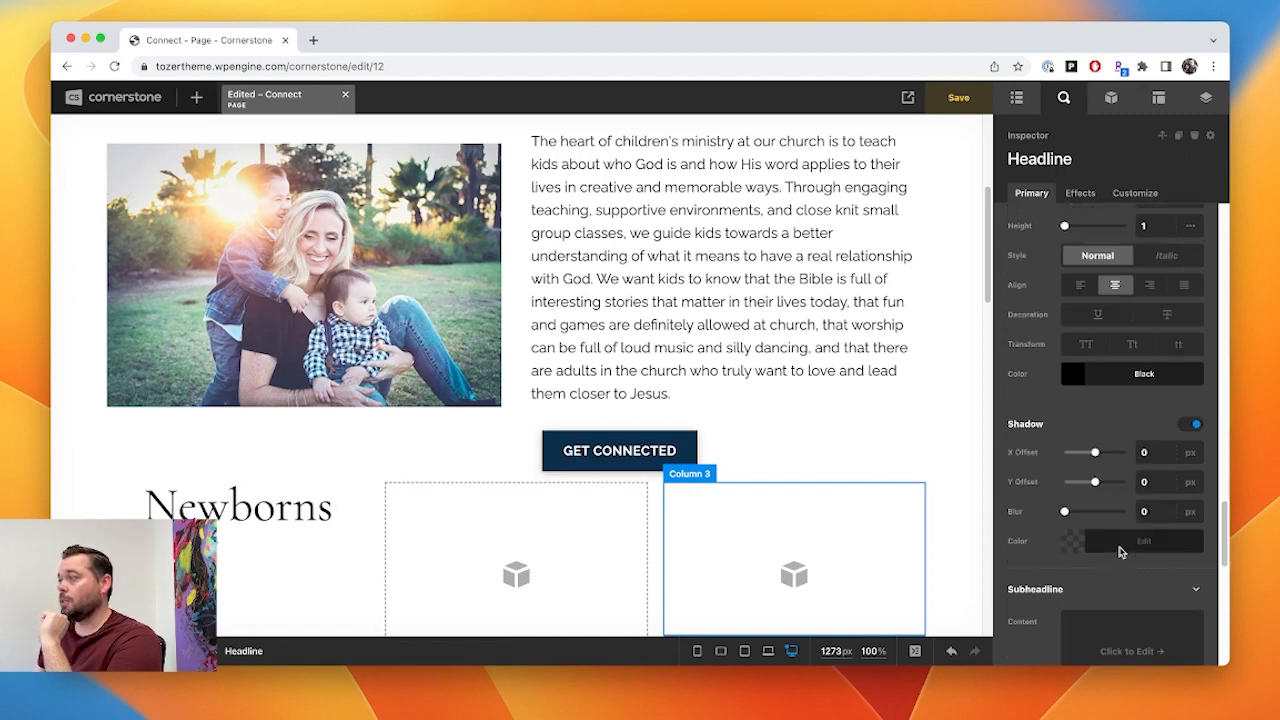
scroll(1120, 550, "down", 6)
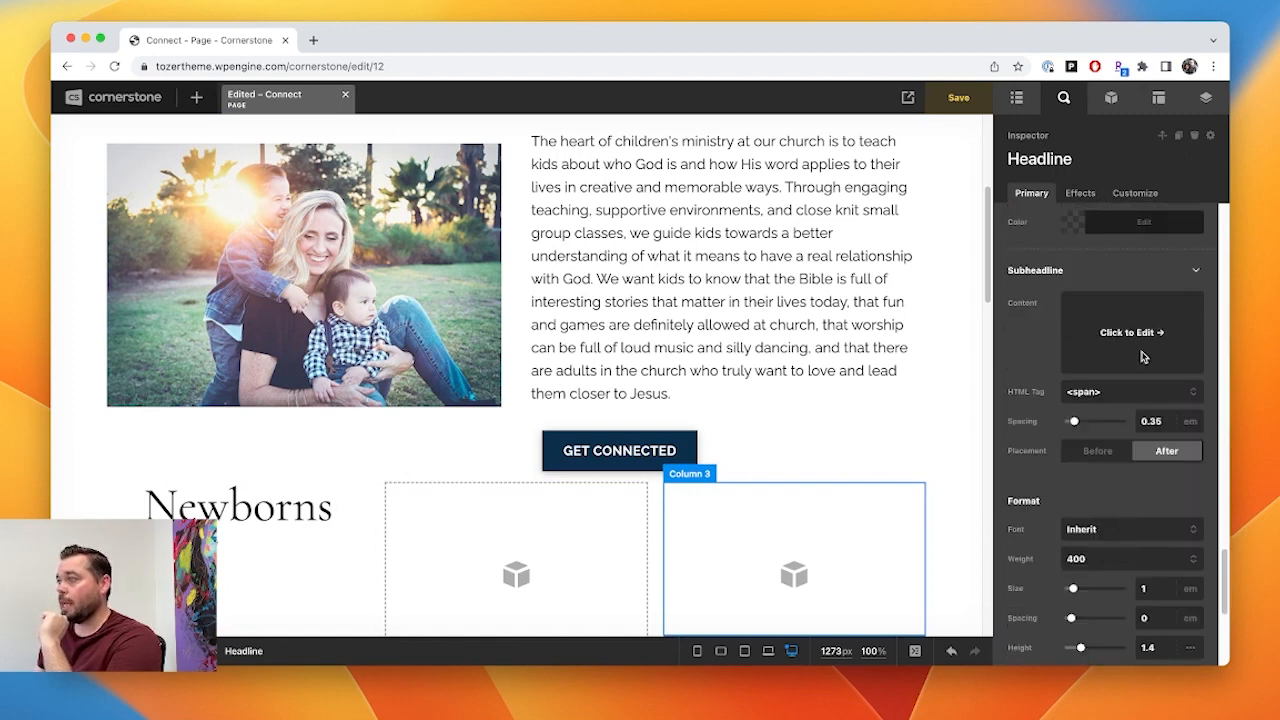
left_click(1143, 357)
key("super+a")
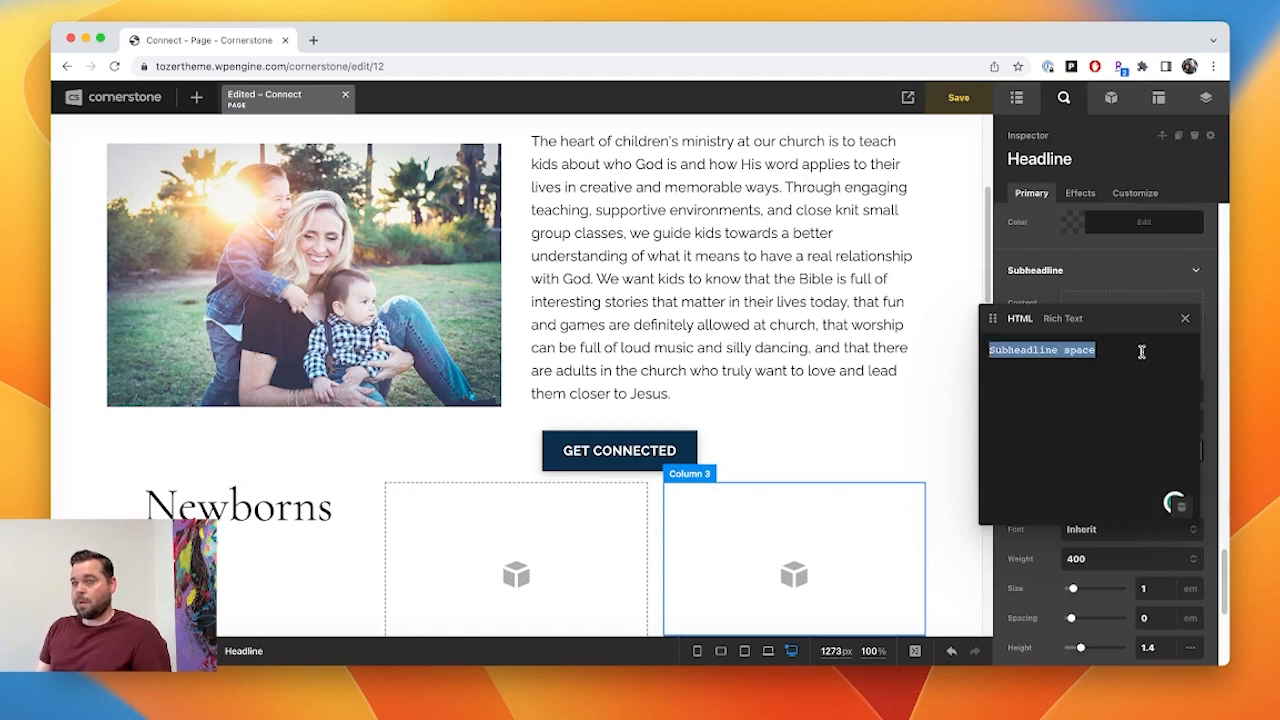
type("Ages 0-1")
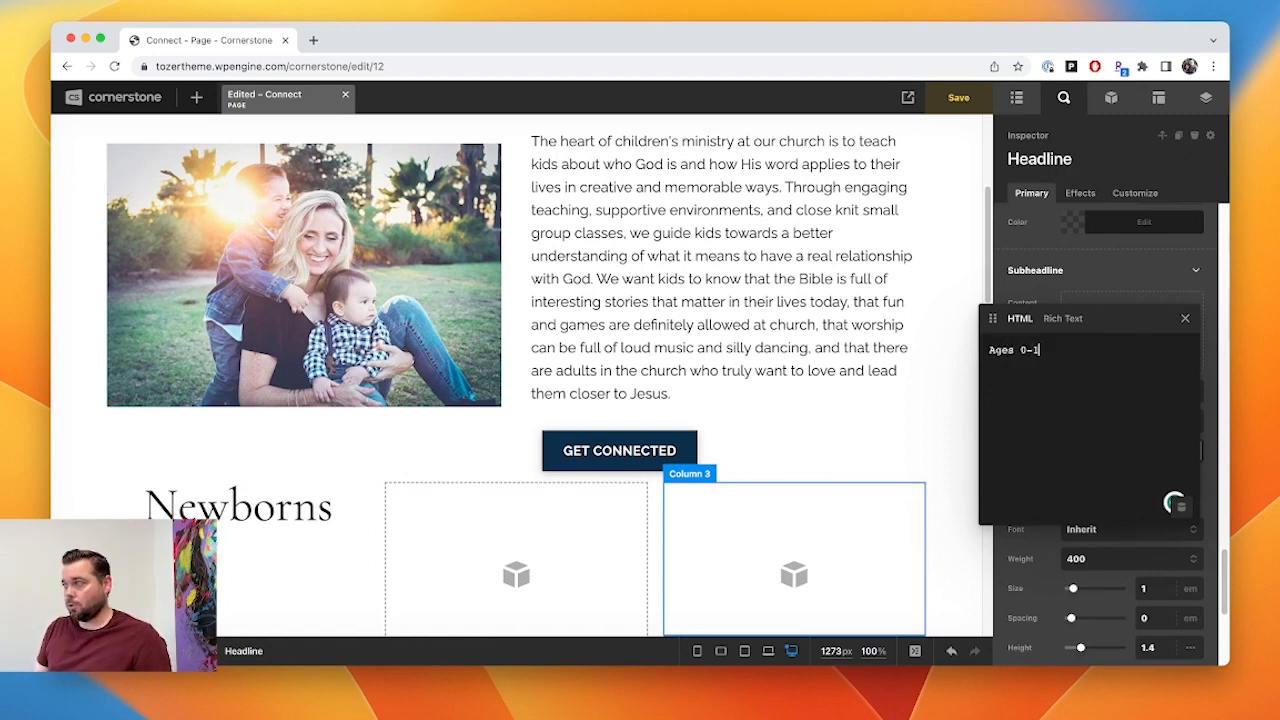
key("BackSpace")
type("2 years old")
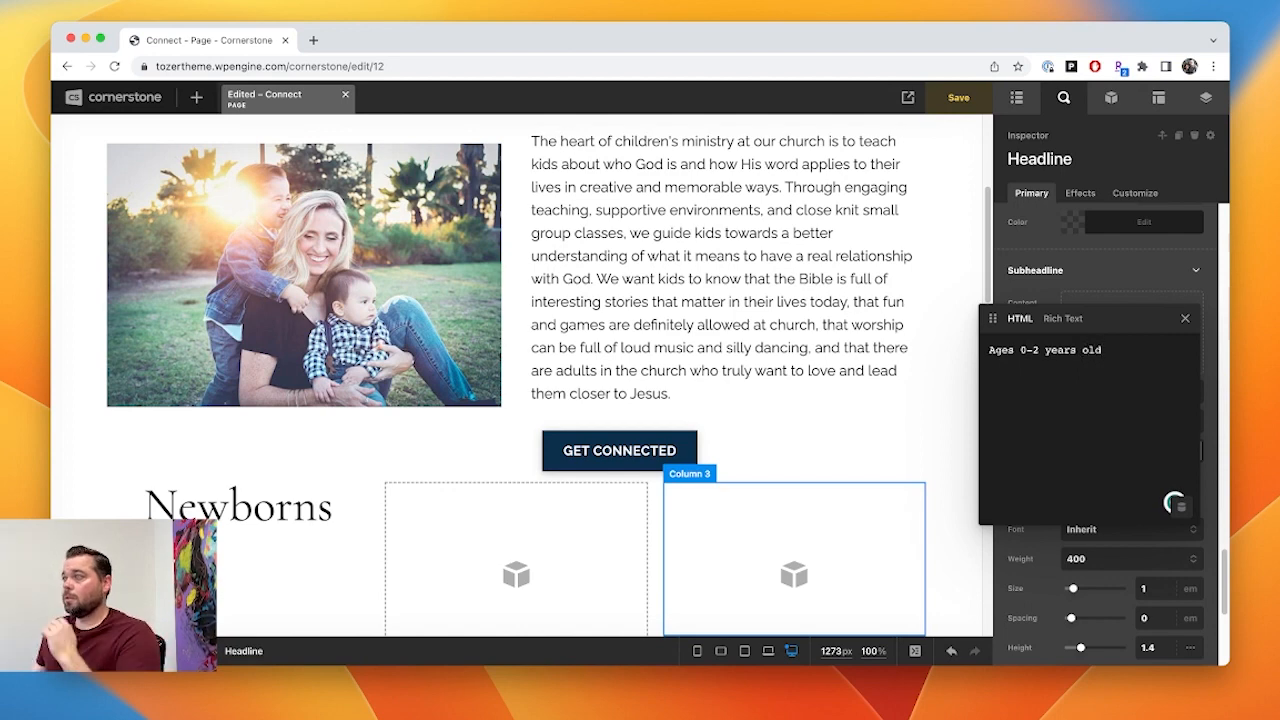
left_click(1185, 318)
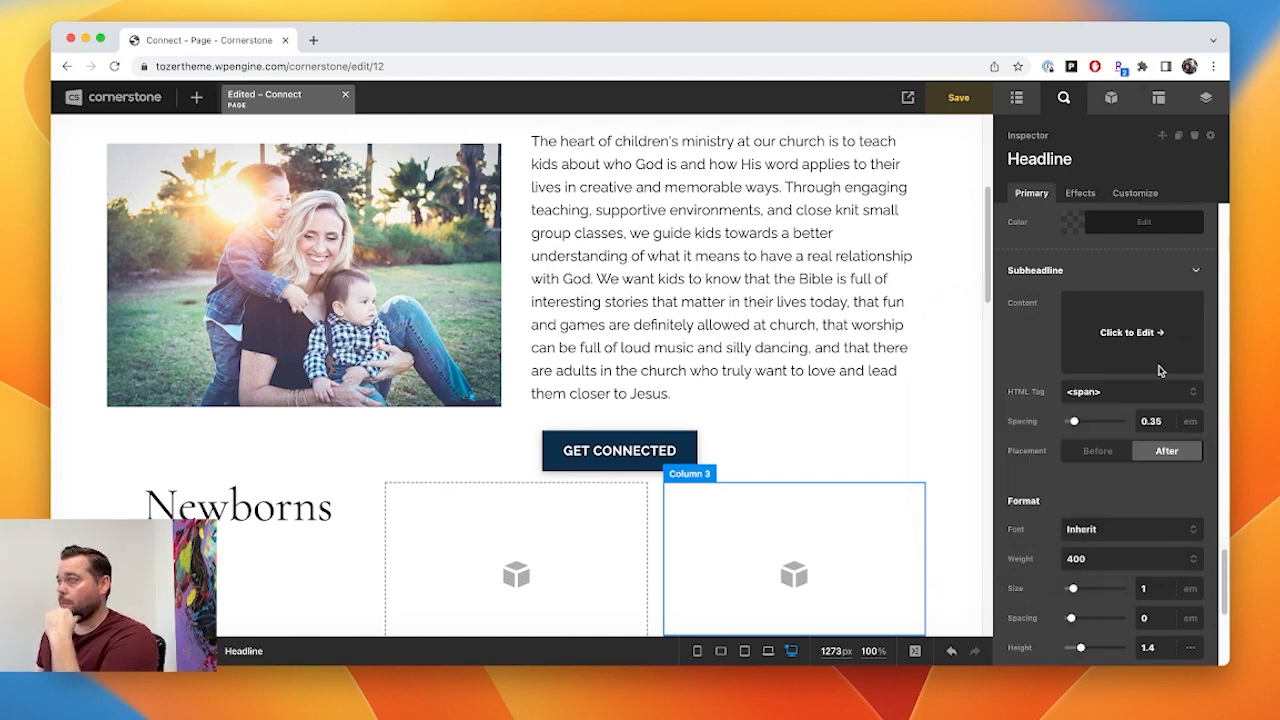
- Set the Newborns subheadline's font to Body Copy and center-align it
scroll(1159, 371, "down", 3)
left_click(1100, 399)
left_click(1097, 448)
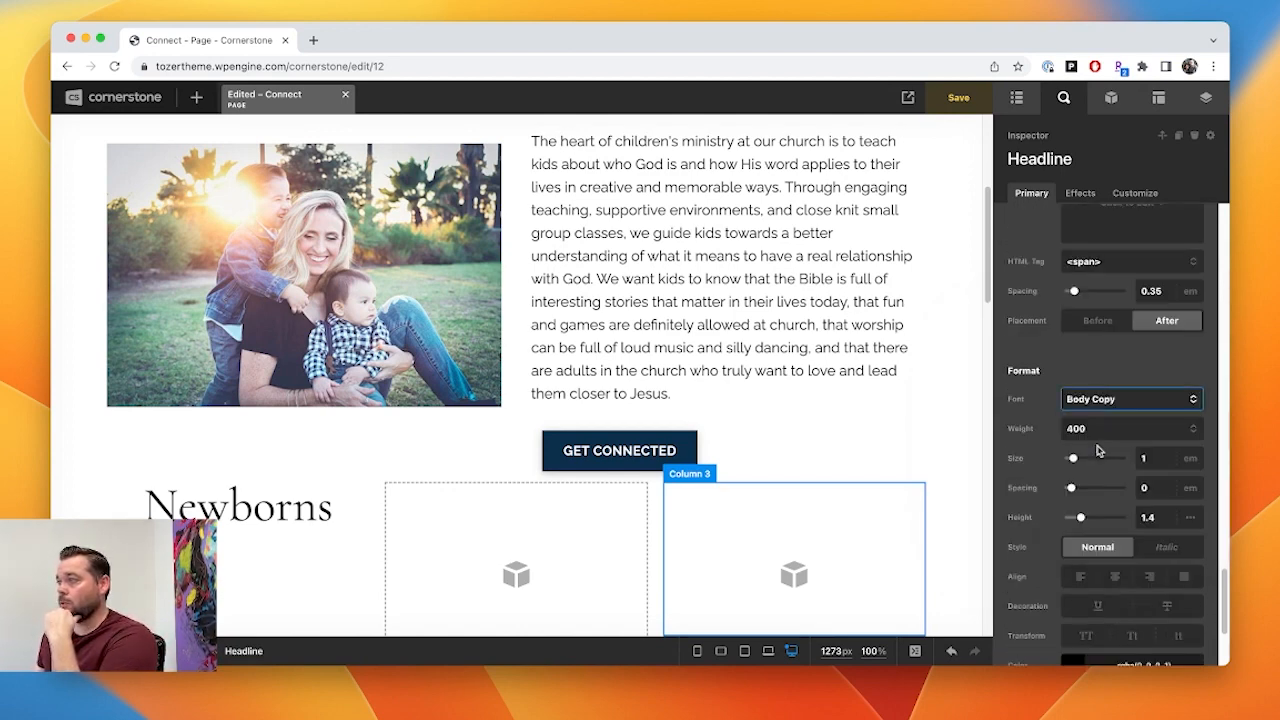
scroll(1120, 480, "down", 2)
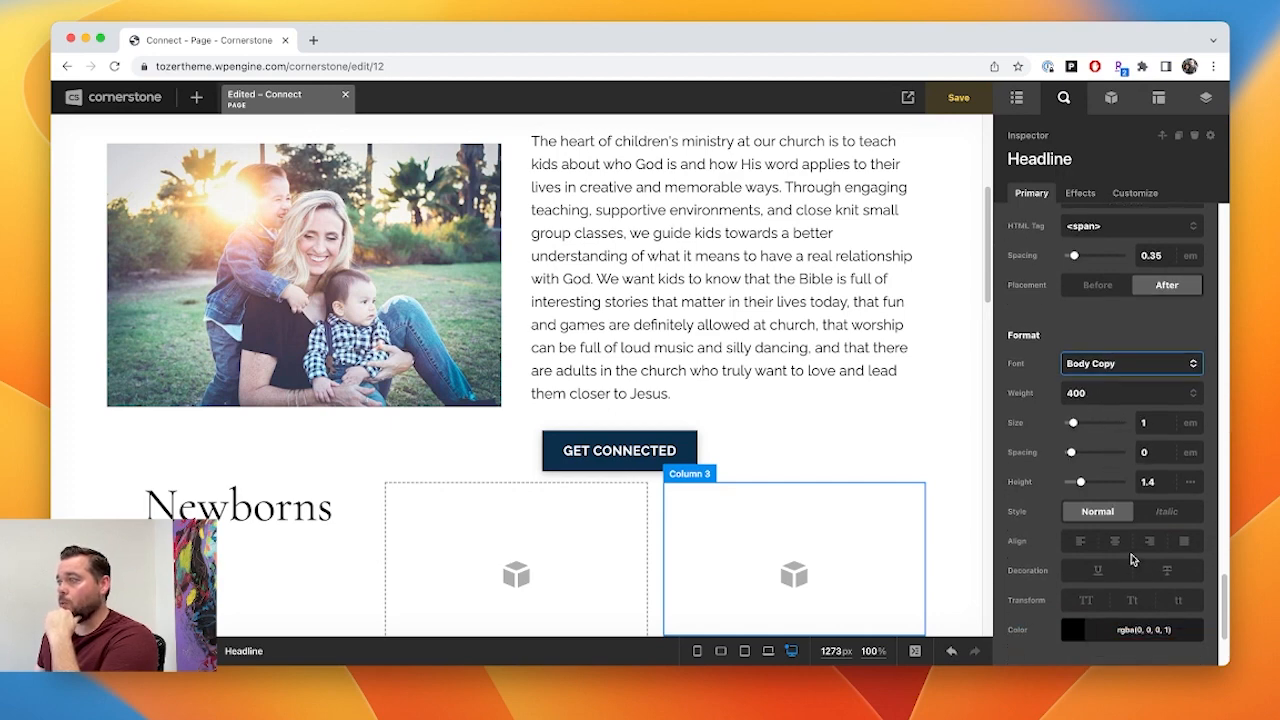
left_click(1115, 541)
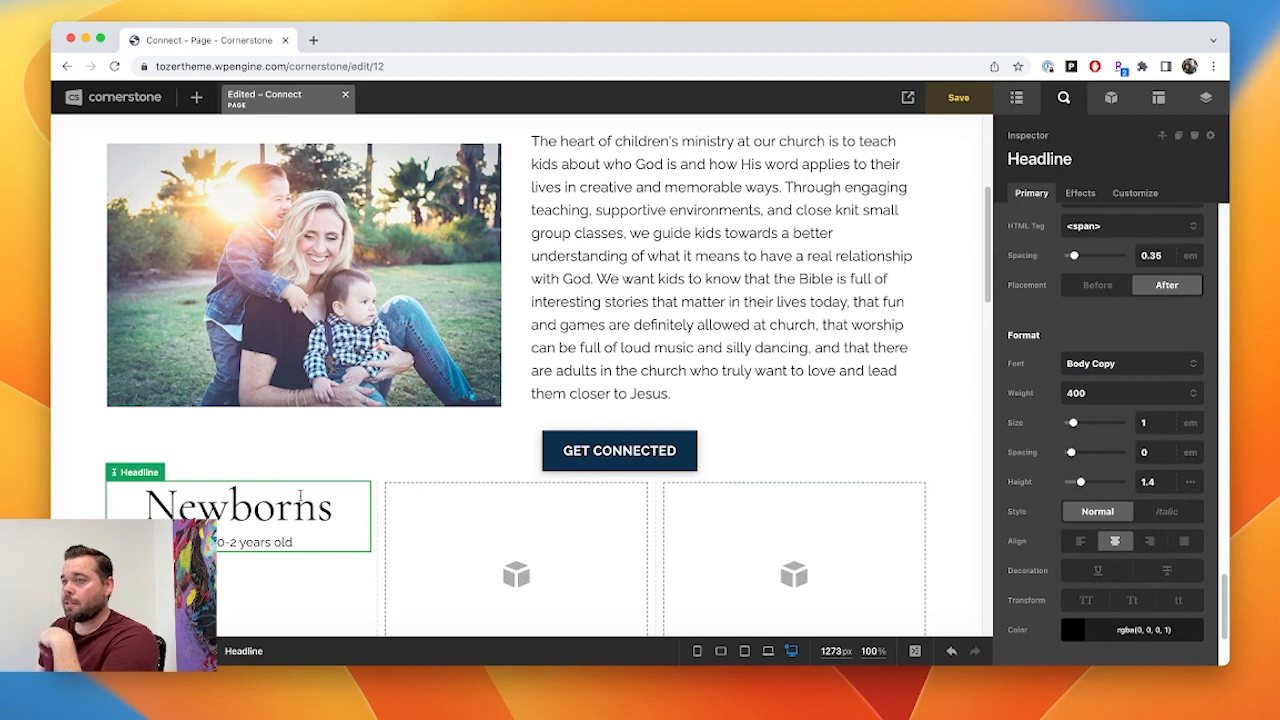
- Open the main text size of the Newborns headline for editing
scroll(1107, 405, "up", 8)
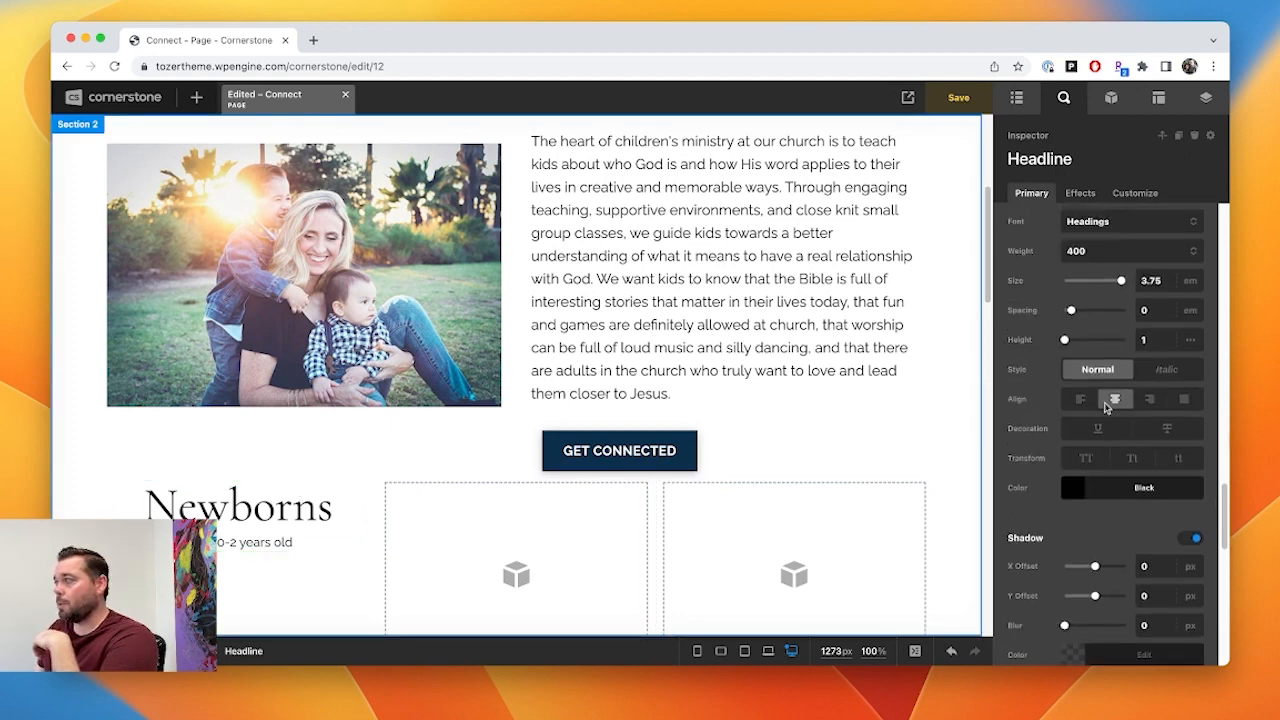
scroll(580, 172, "up", 2)
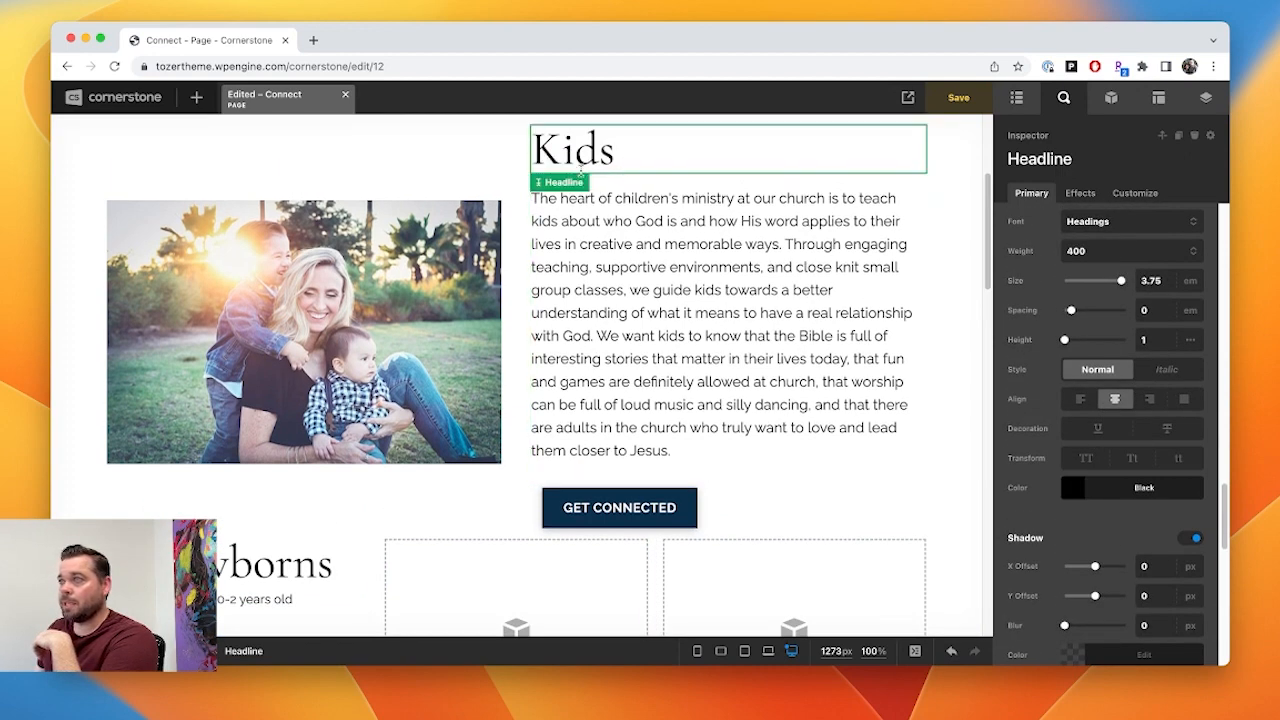
left_click(1140, 283)
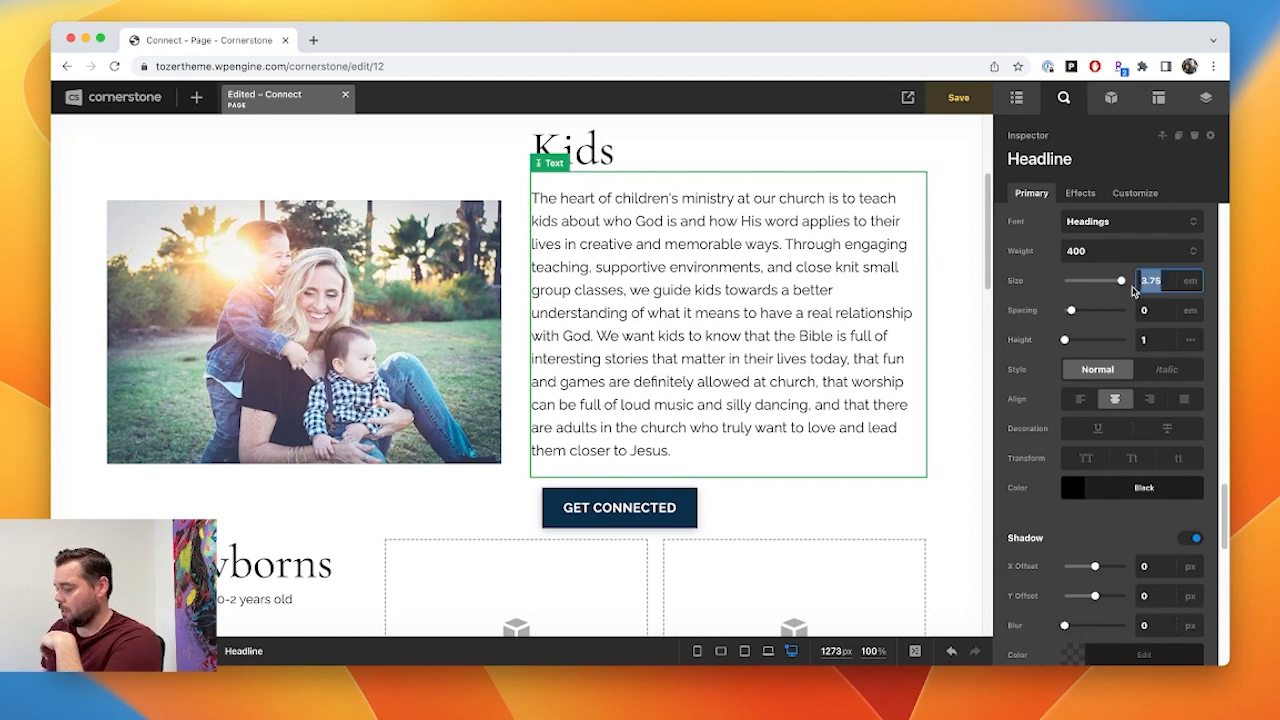
- Set the Newborns headline's font size to 2.25 em
type("2.2")
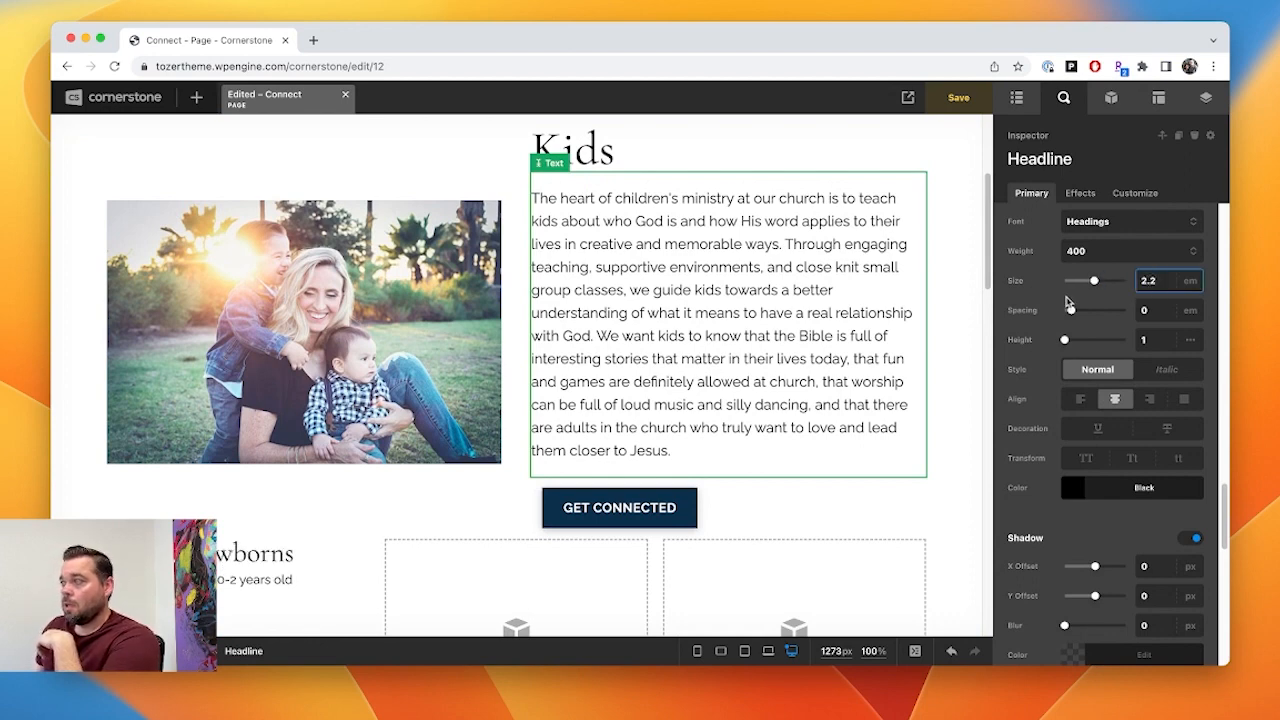
type("5")
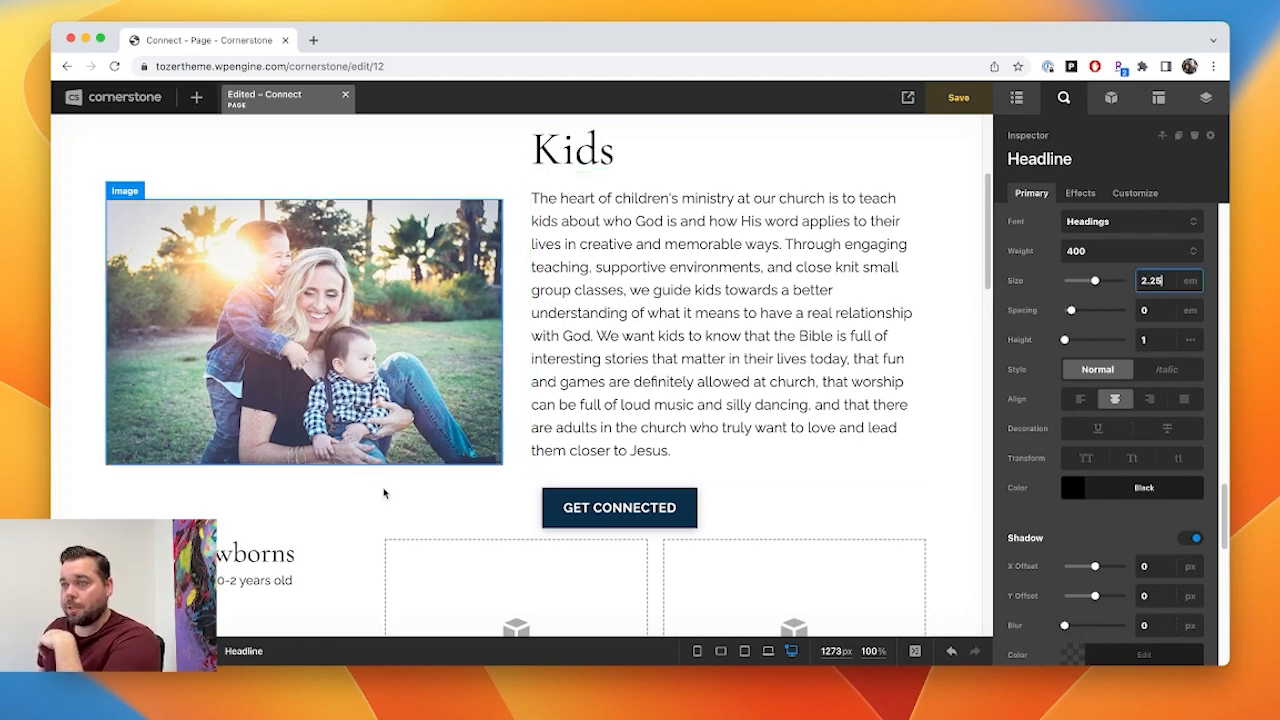
- Add a standard Image element to Column 1 of the three-column row, below the Newborns headline
scroll(383, 493, "down", 4)
left_click(275, 393)
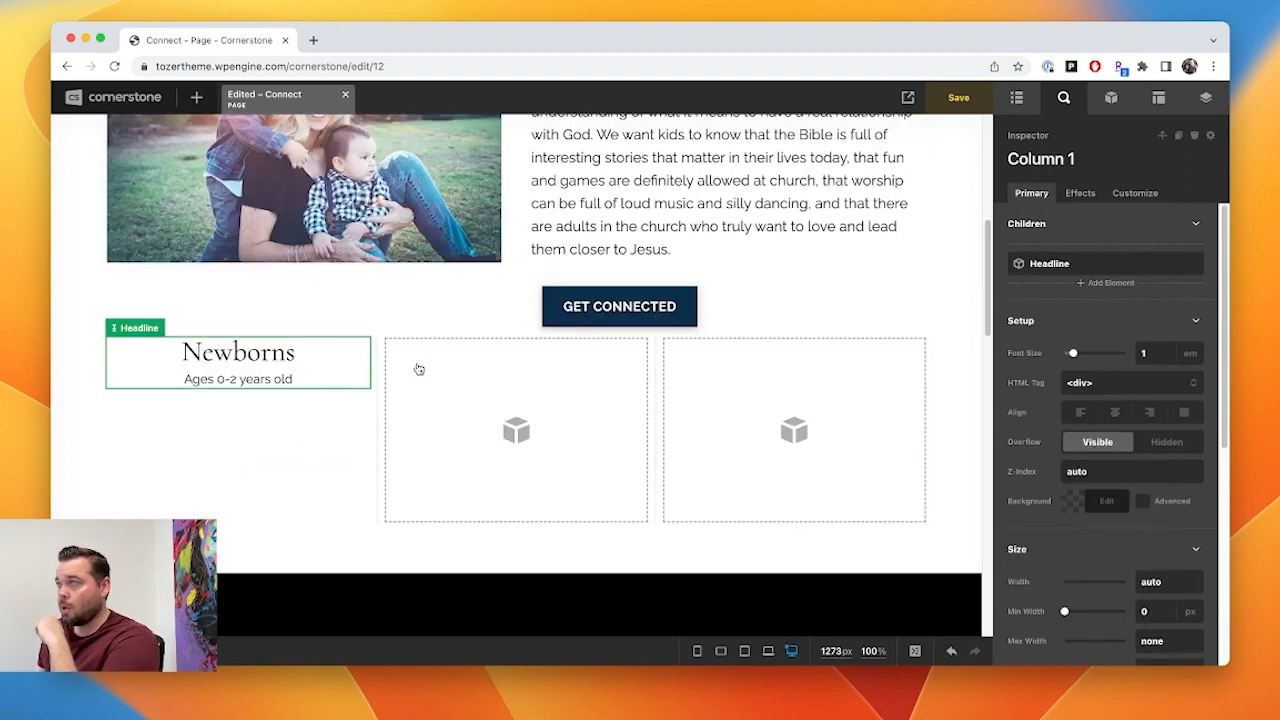
left_click(1015, 100)
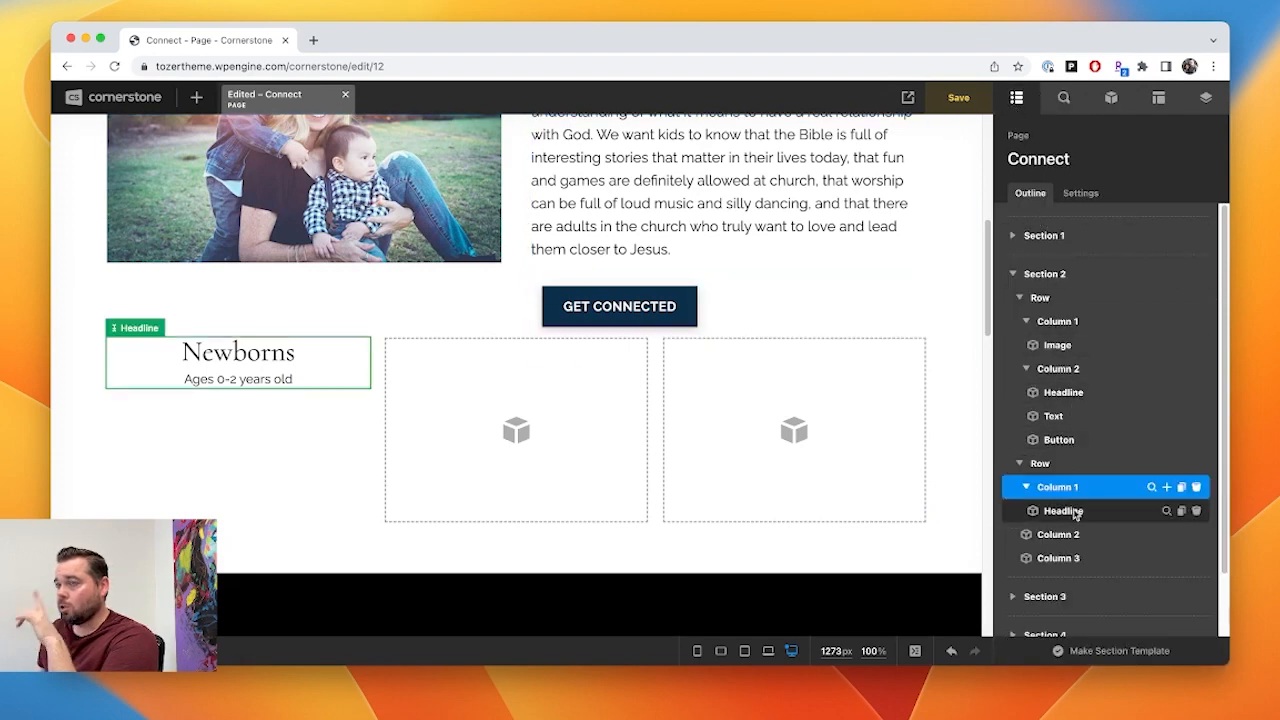
left_click(1167, 487)
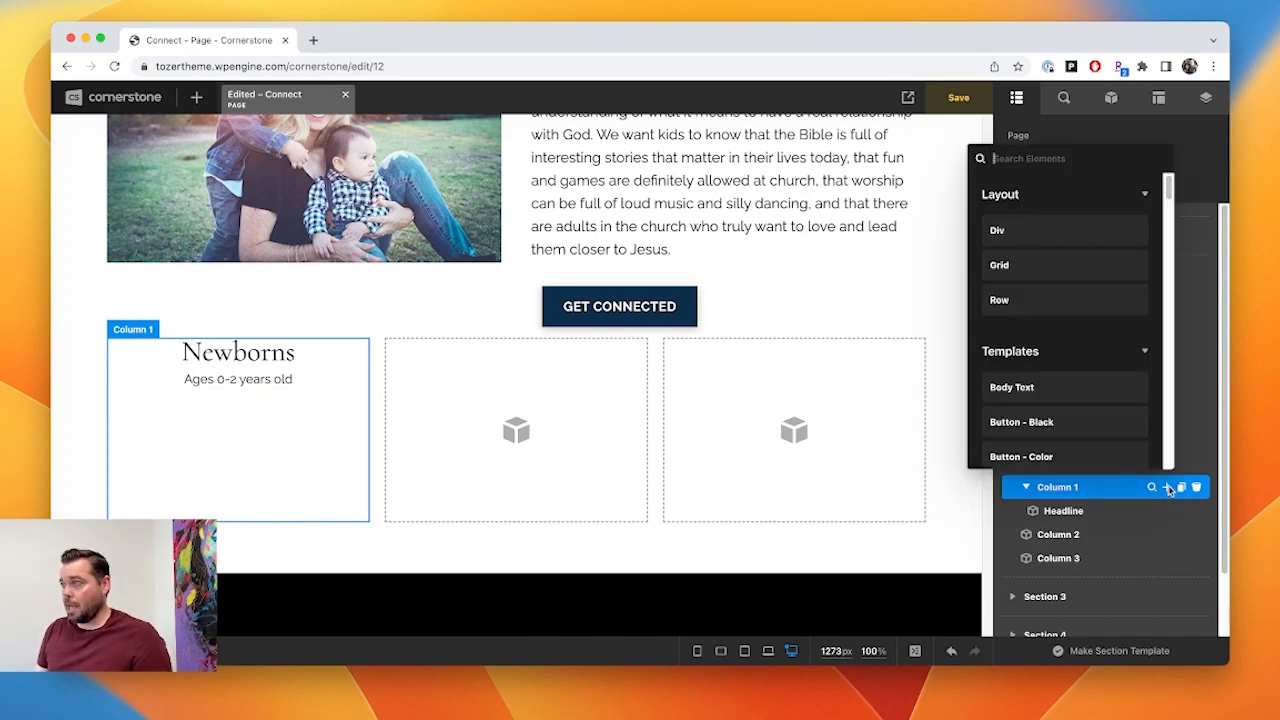
scroll(1098, 339, "down", 5)
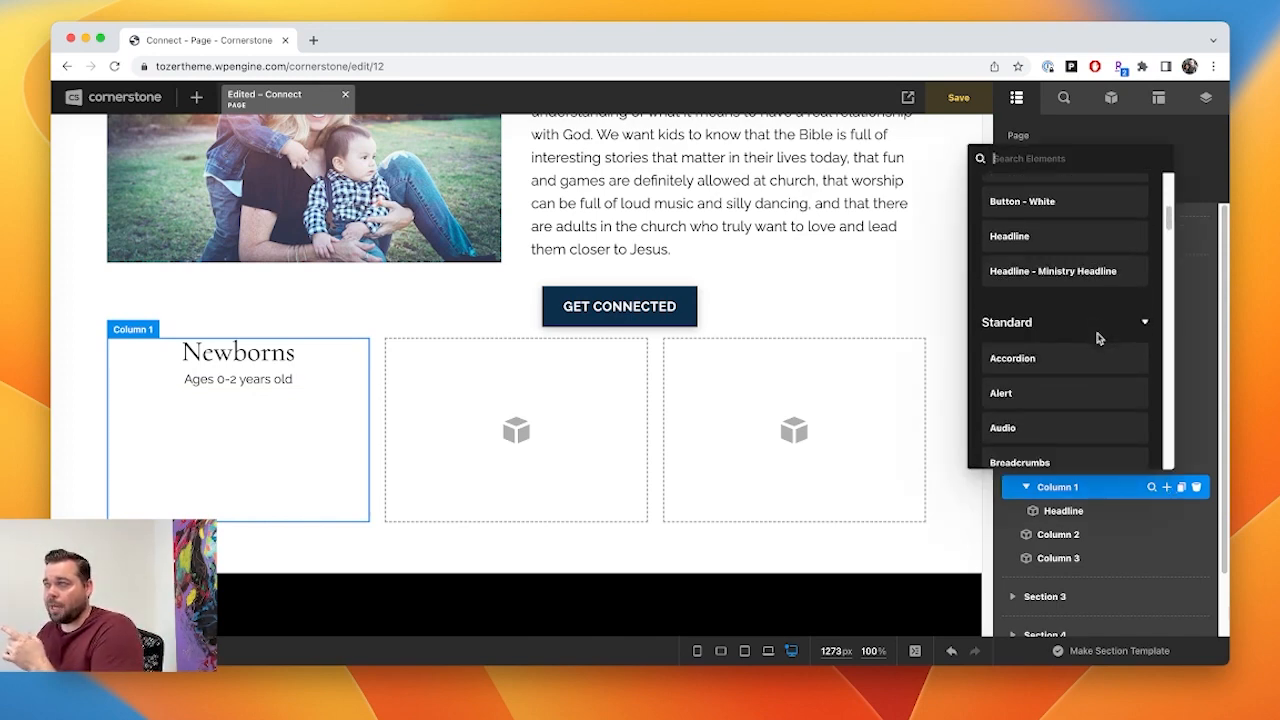
scroll(1098, 339, "up", 5)
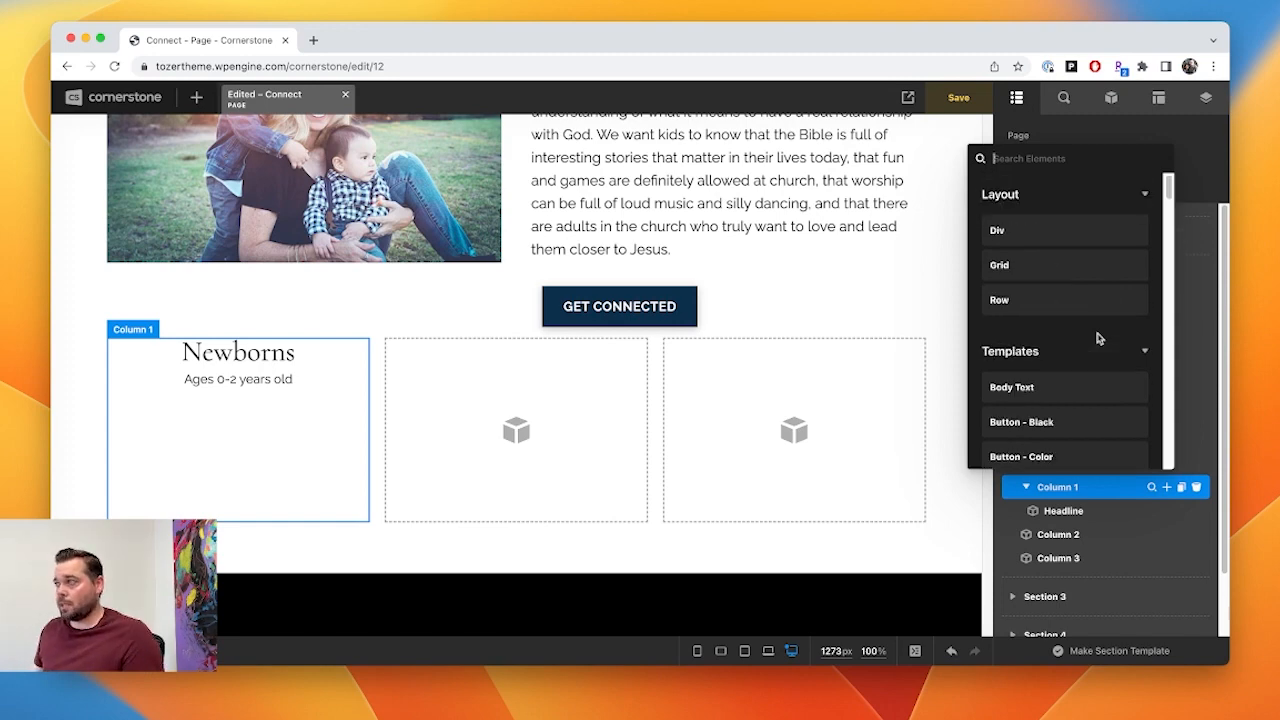
type("imag")
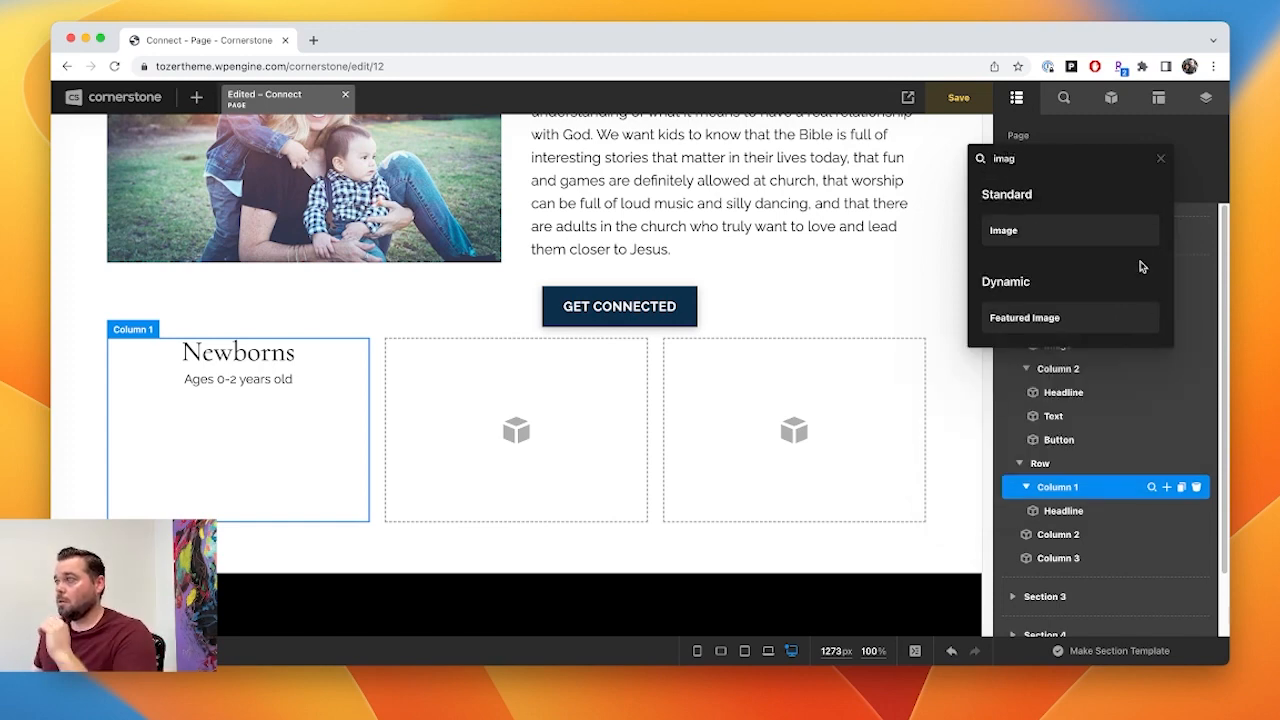
left_click(1081, 230)
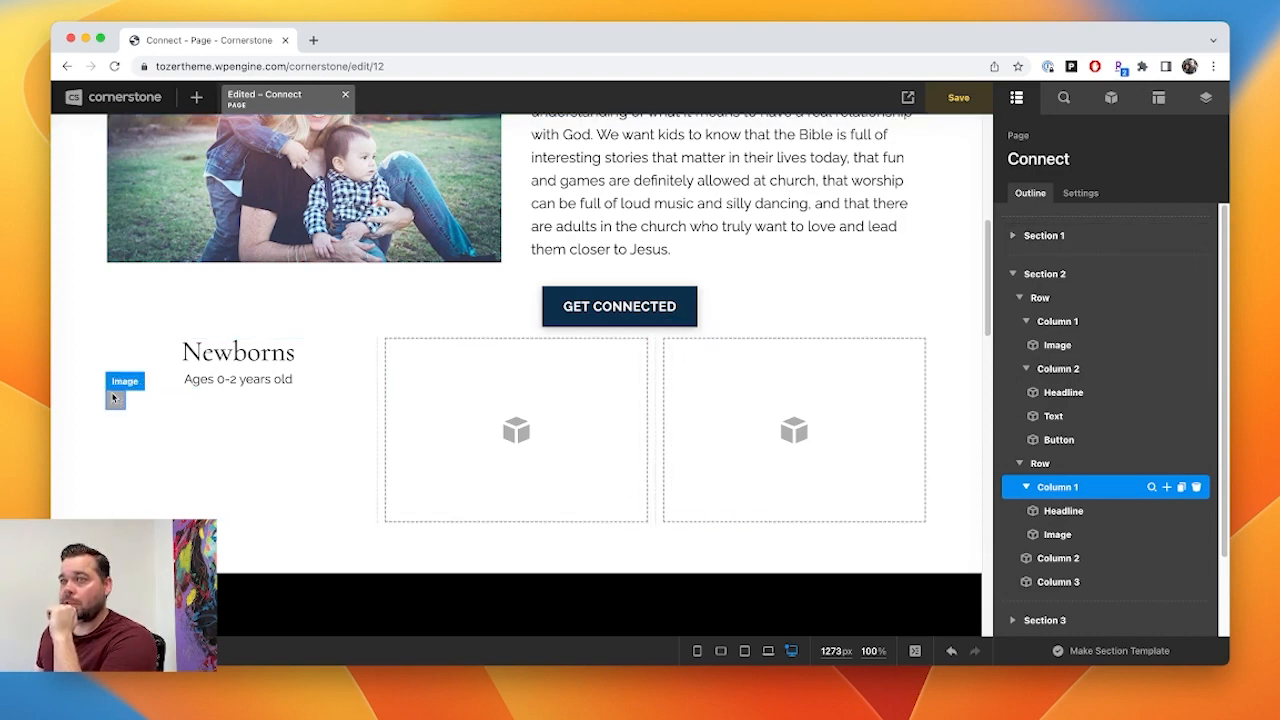
- Set the new image's source to kids-preschool_600x400-1.jpg from the media library
left_click(1166, 536)
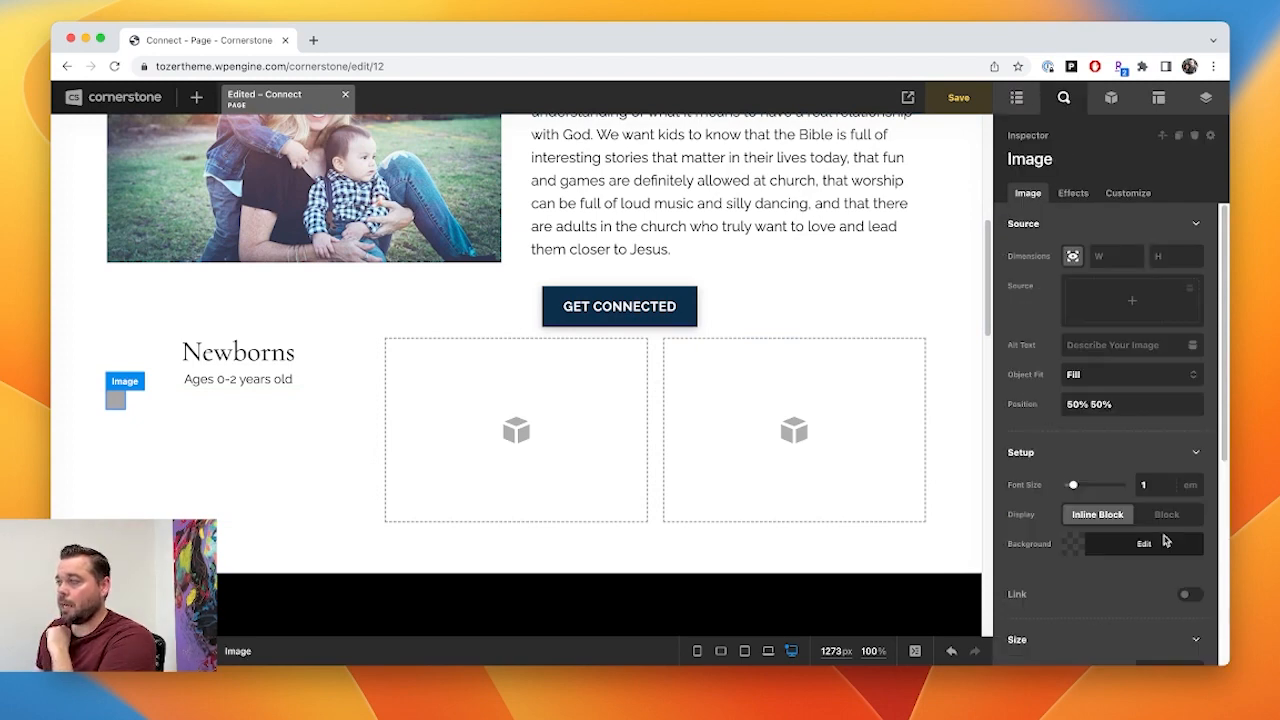
left_click(1132, 306)
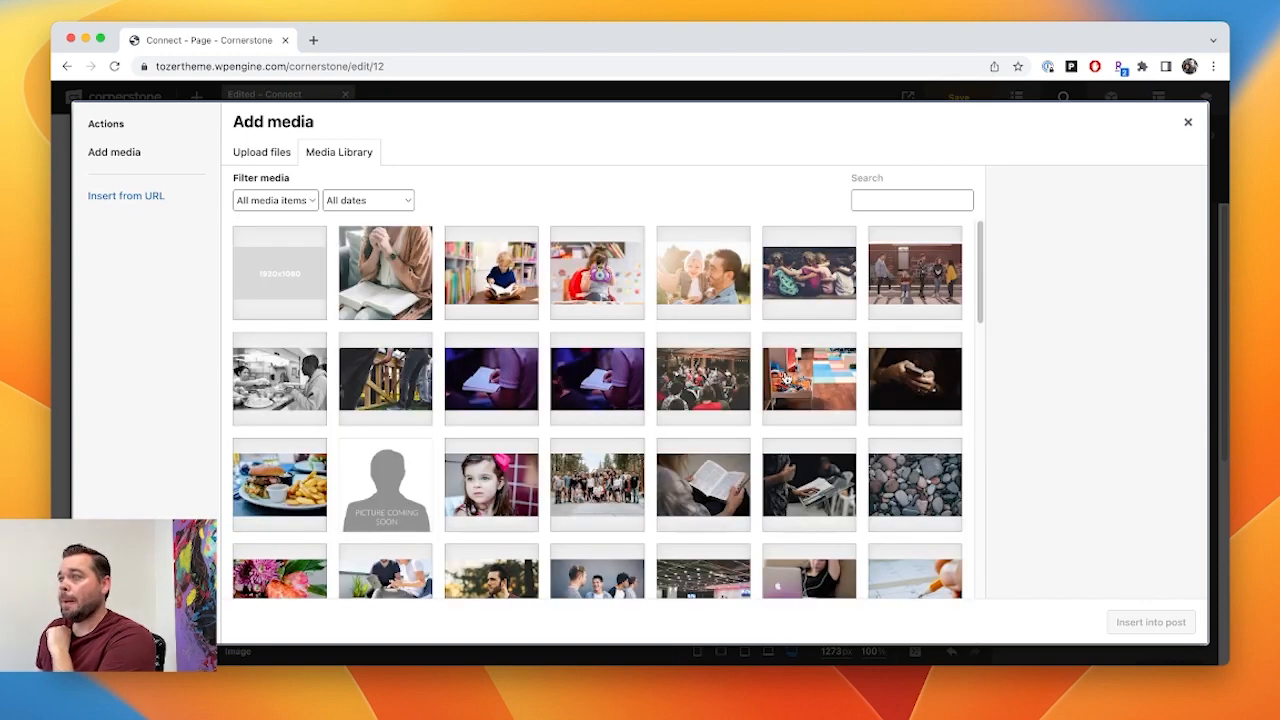
left_click(614, 289)
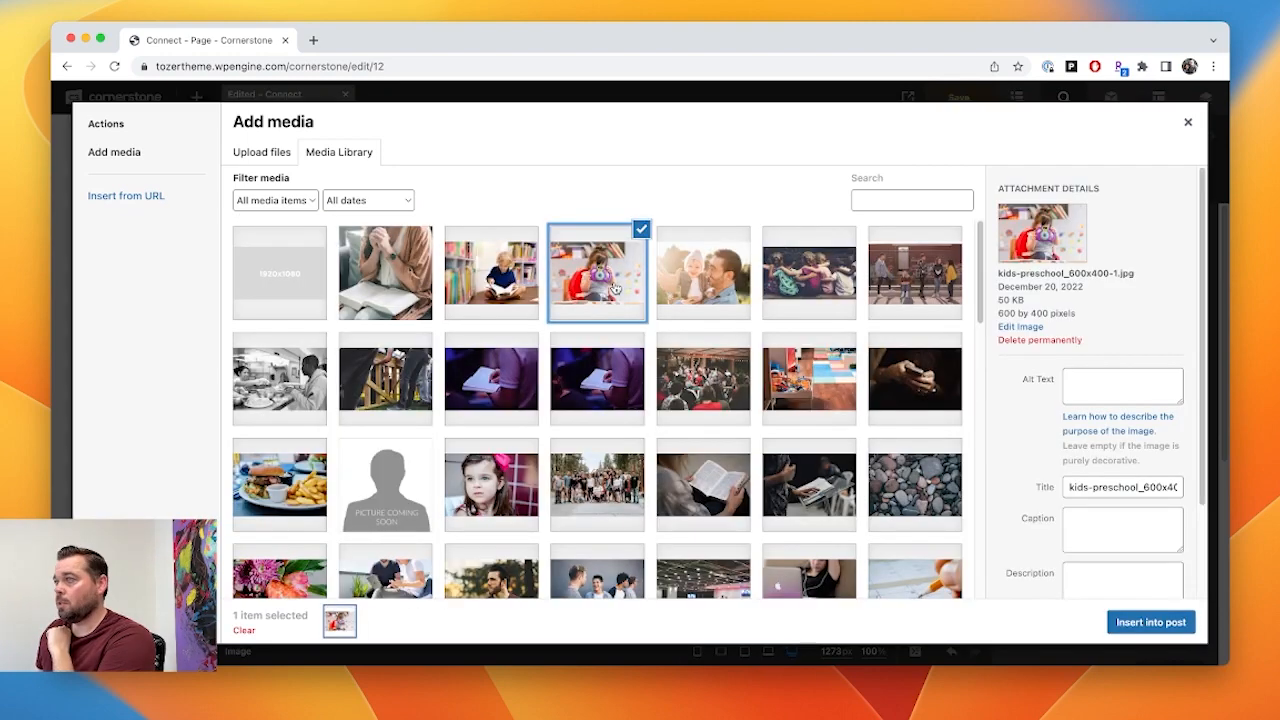
left_click(693, 275)
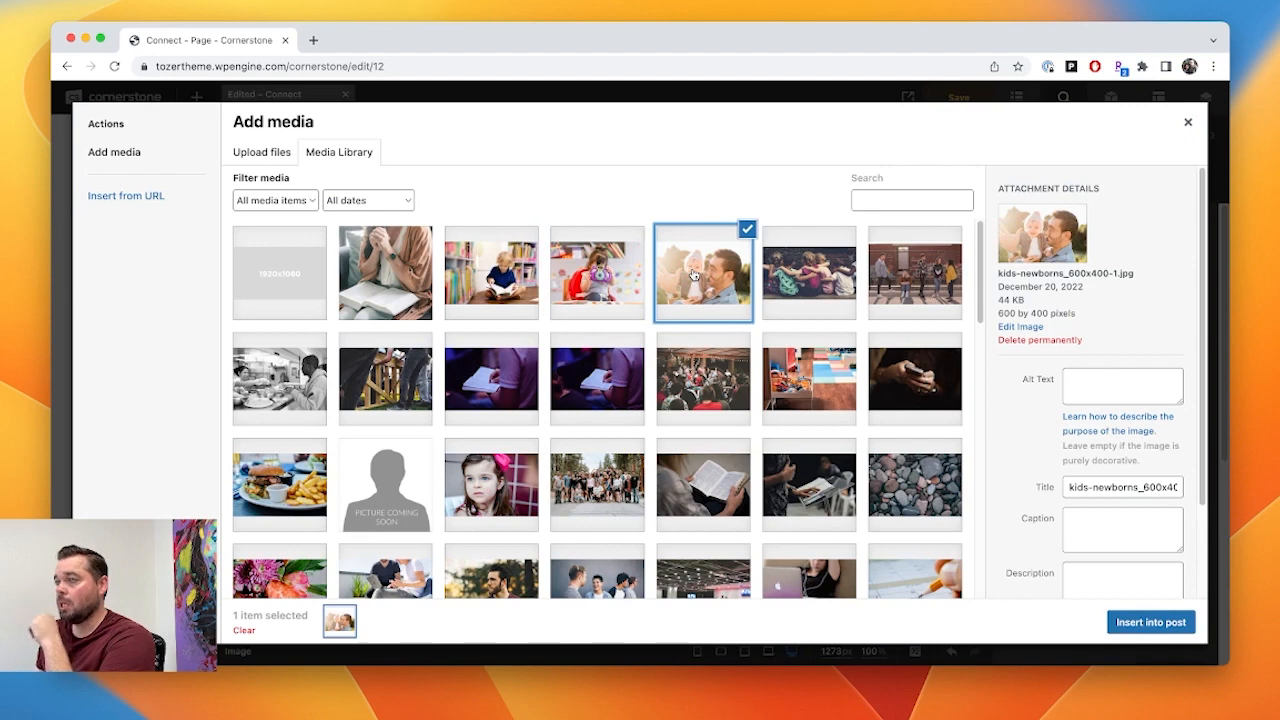
left_click(599, 295)
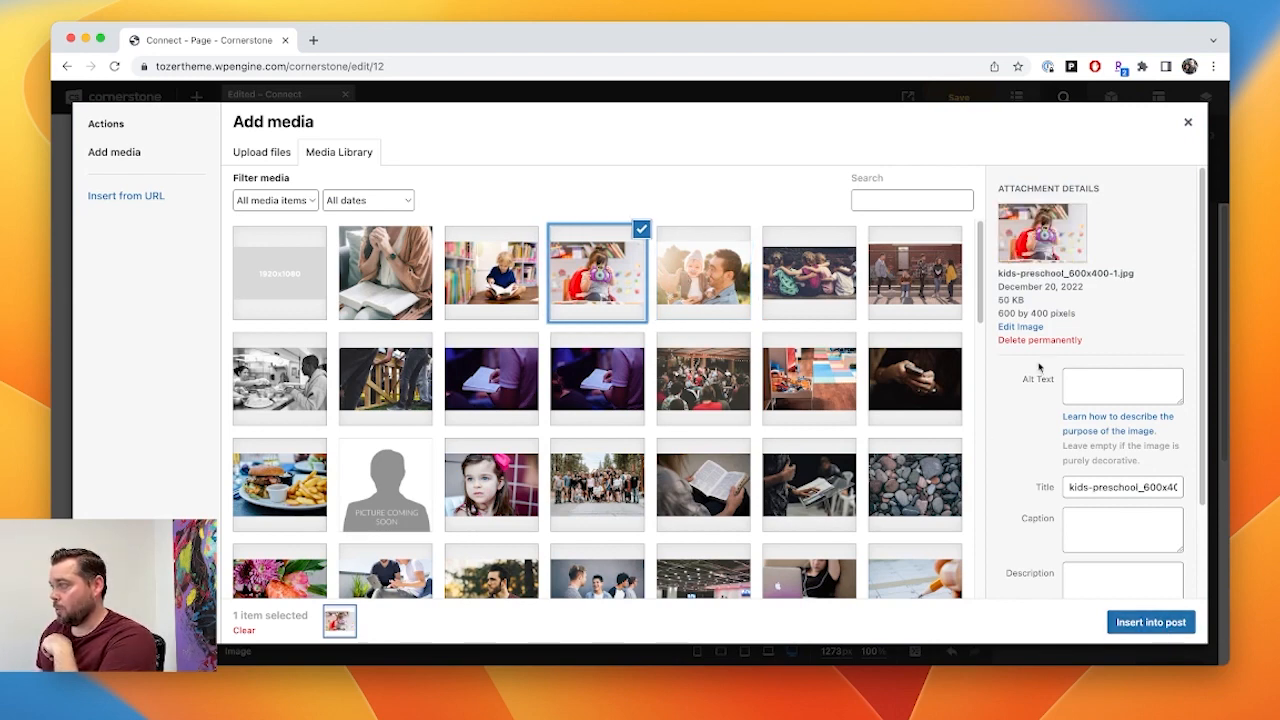
left_click_drag(996, 313, 1086, 315)
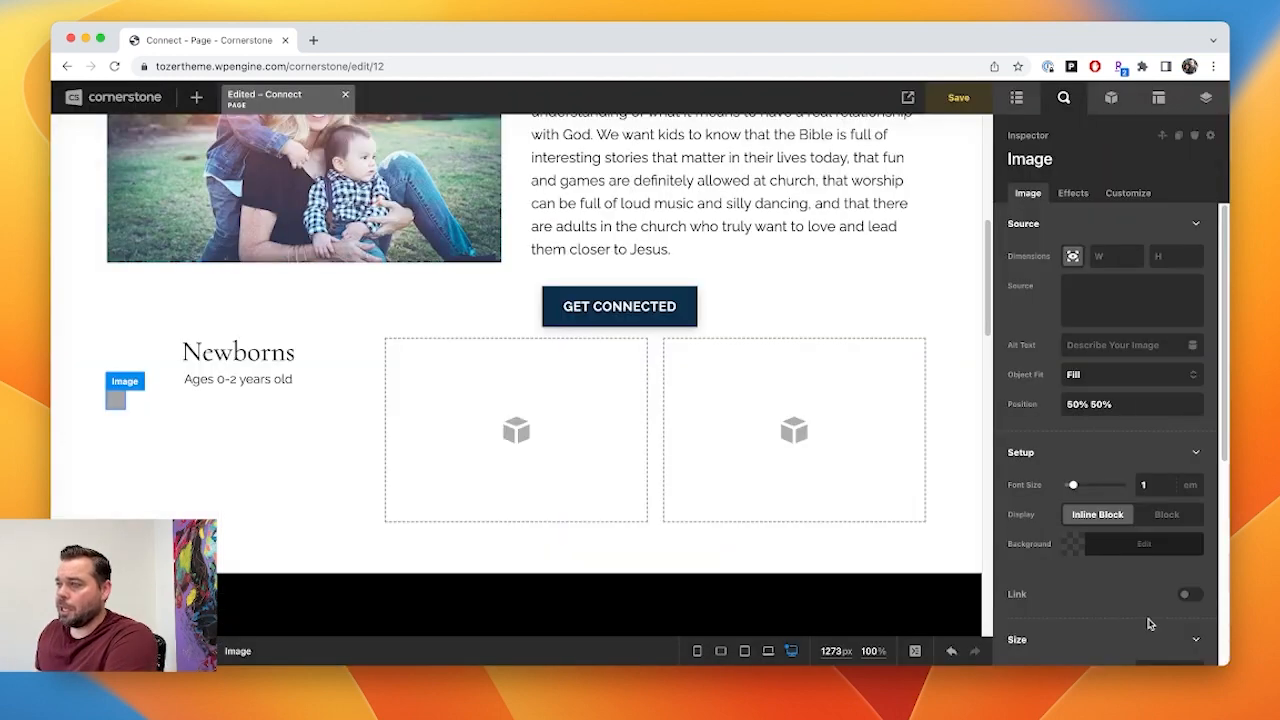
left_click(1150, 624)
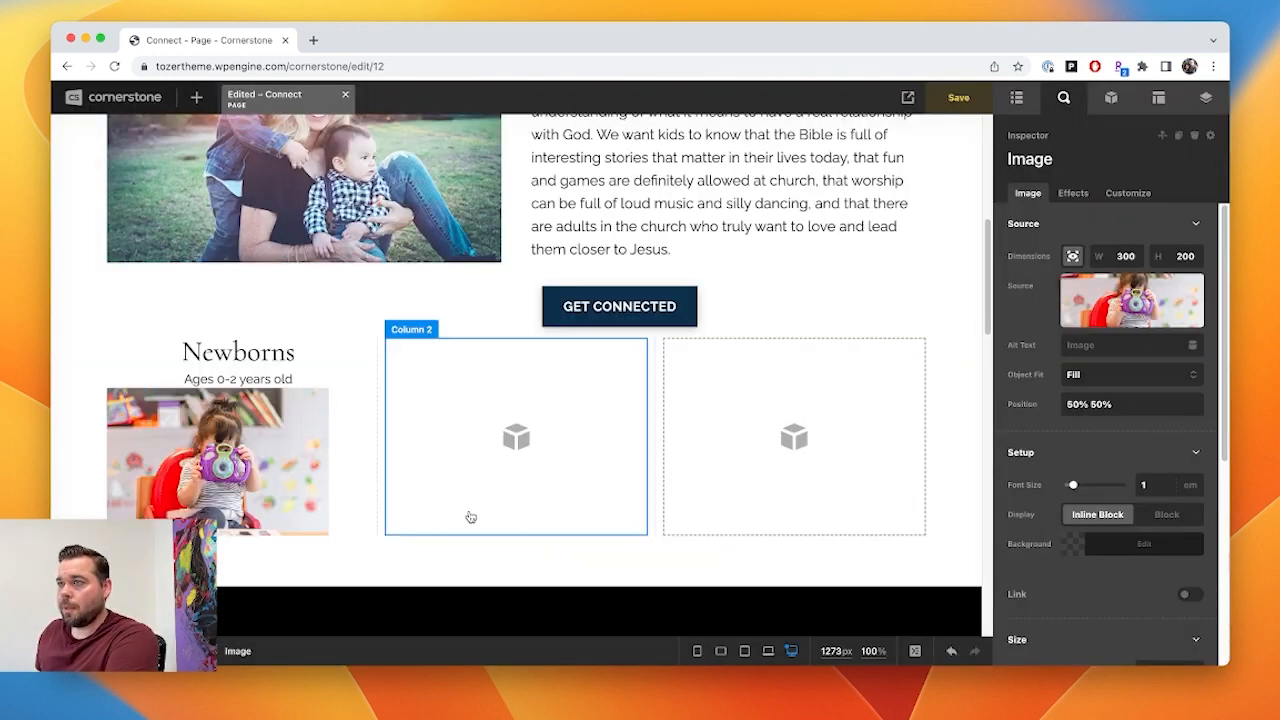
- Add the "Button - Color" template to Column 1 below the Newborns image
scroll(354, 474, "down", 2)
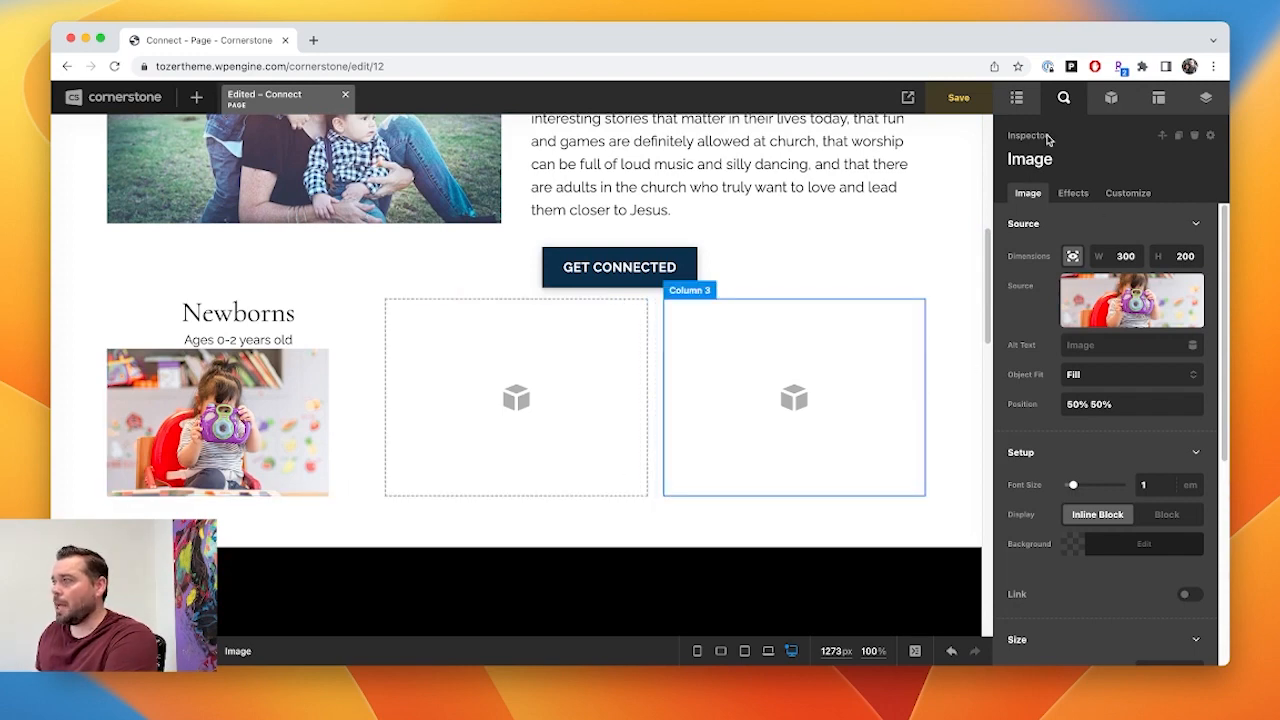
left_click(1016, 97)
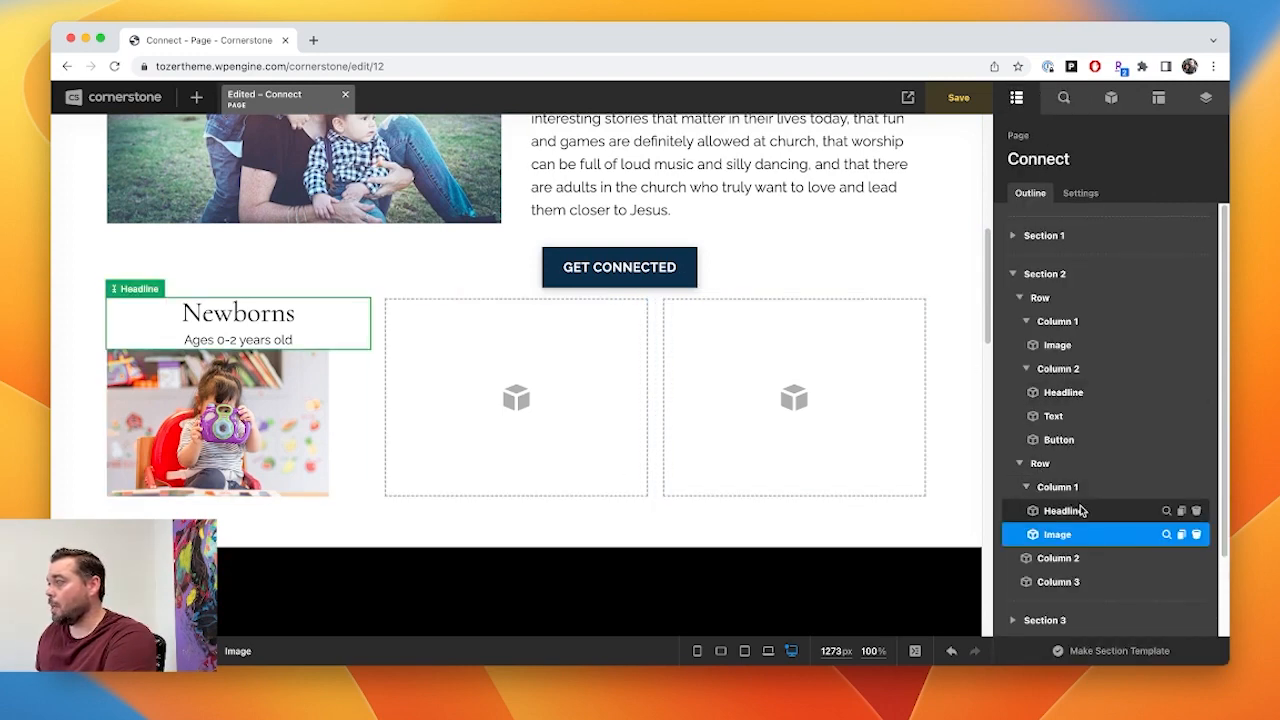
left_click(1166, 487)
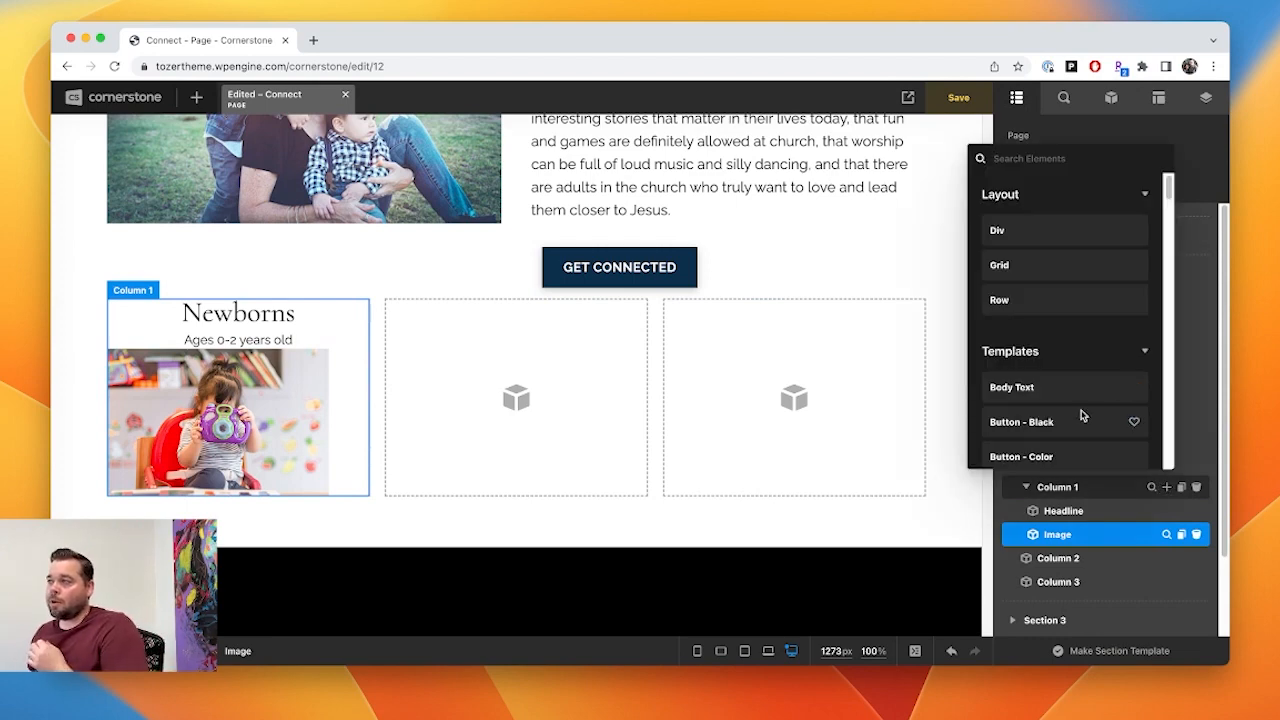
scroll(1081, 414, "down", 2)
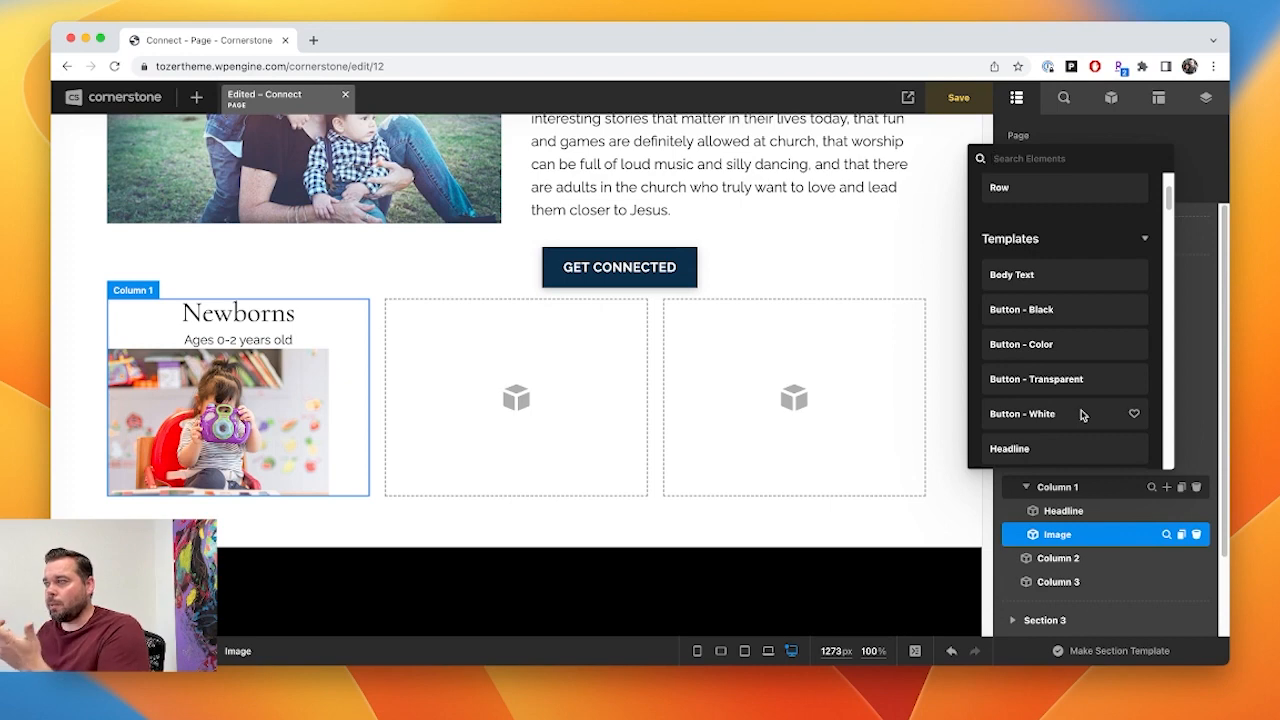
left_click(1070, 356)
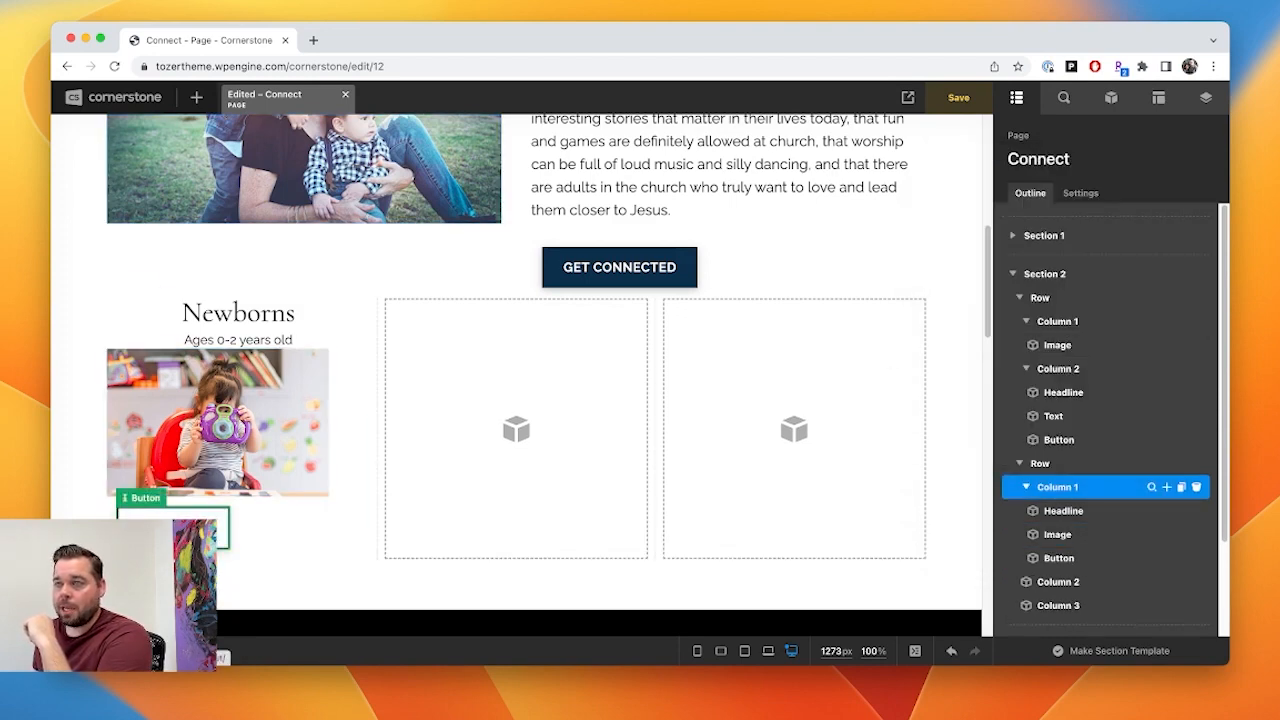
- Set the link URL of the button under the Newborns image to /get-connected/
left_click(172, 528)
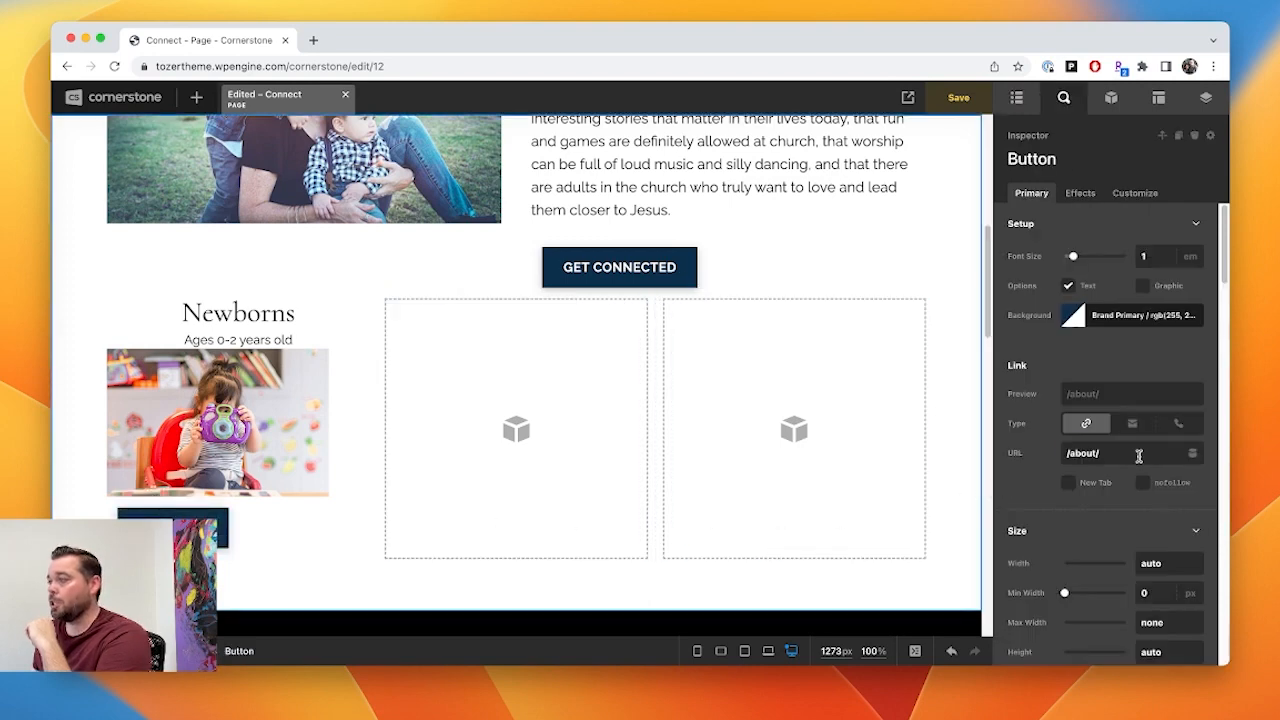
left_click_drag(1137, 455, 1050, 467)
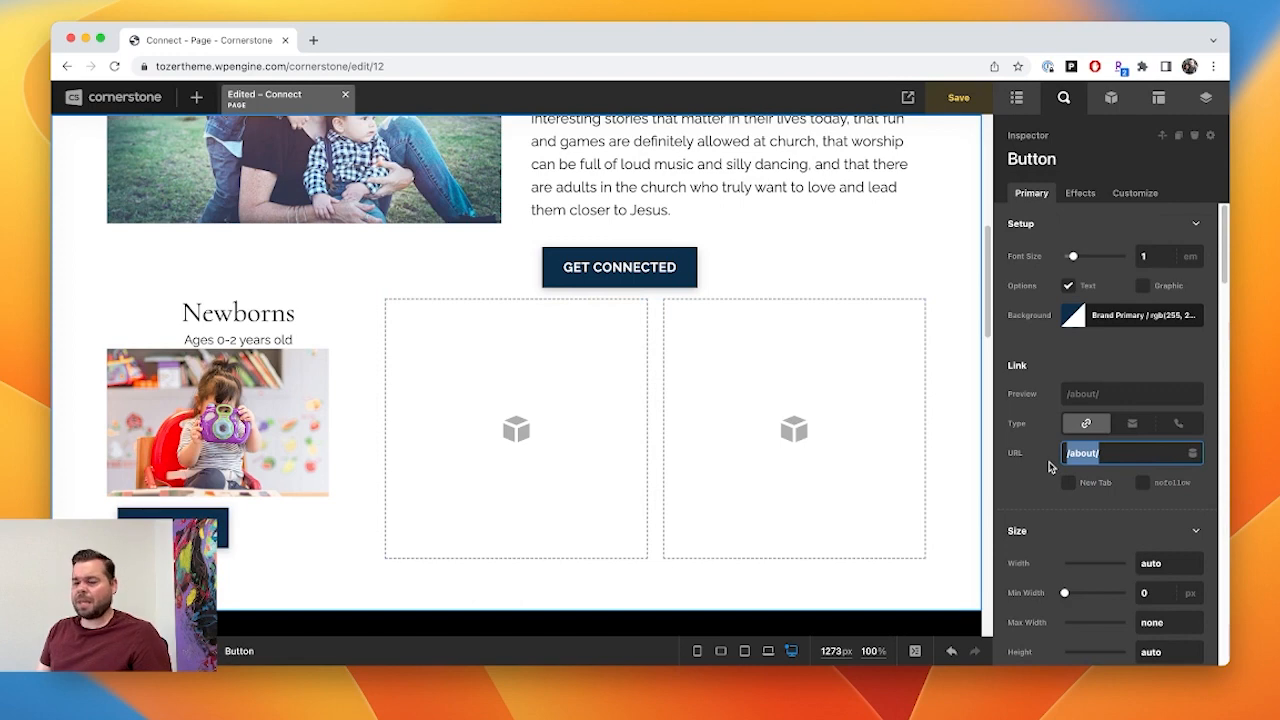
type("/")
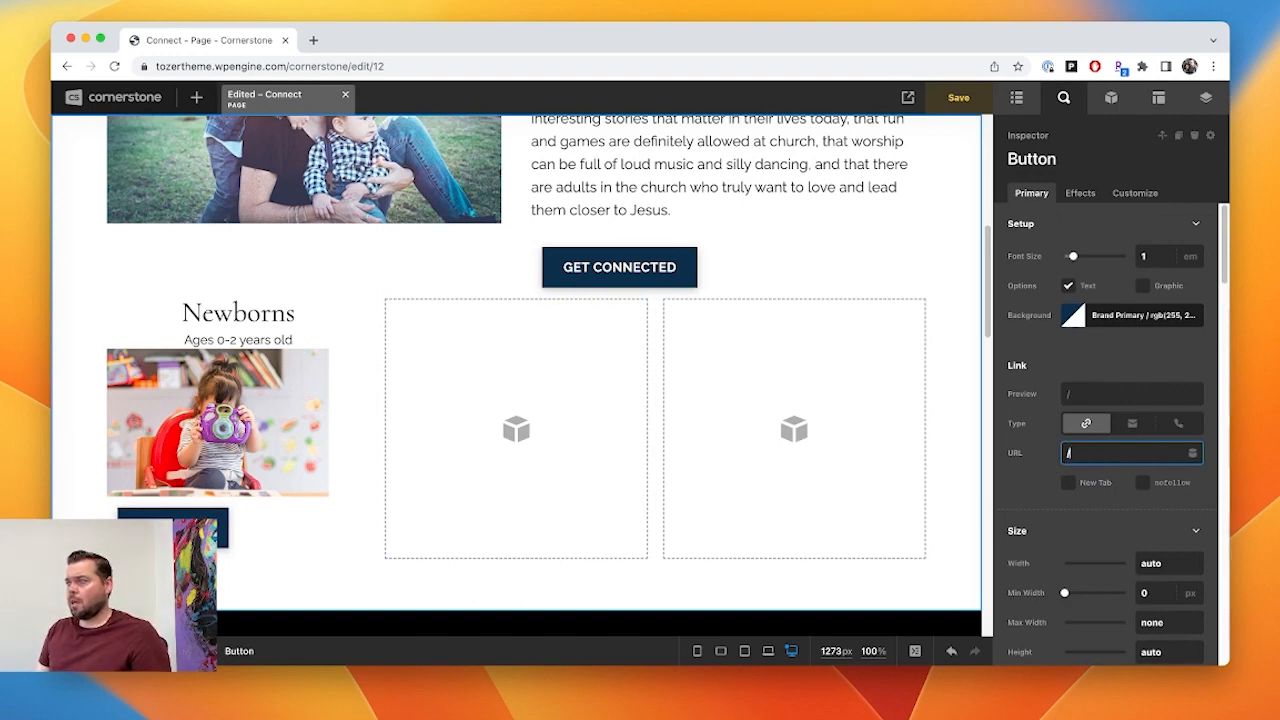
type("get-connected/")
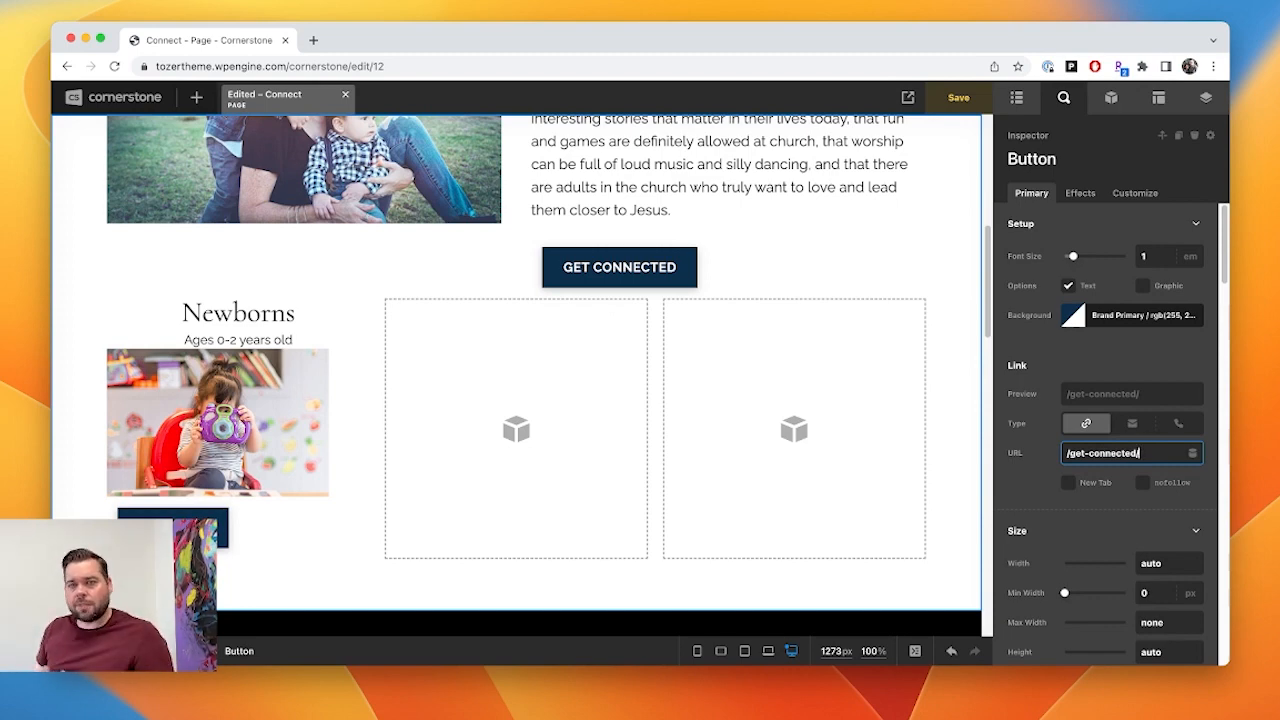
- Enter "Get Connected" as the new button's primary text and replace it with "Contact Us"
scroll(1080, 539, "down", 10)
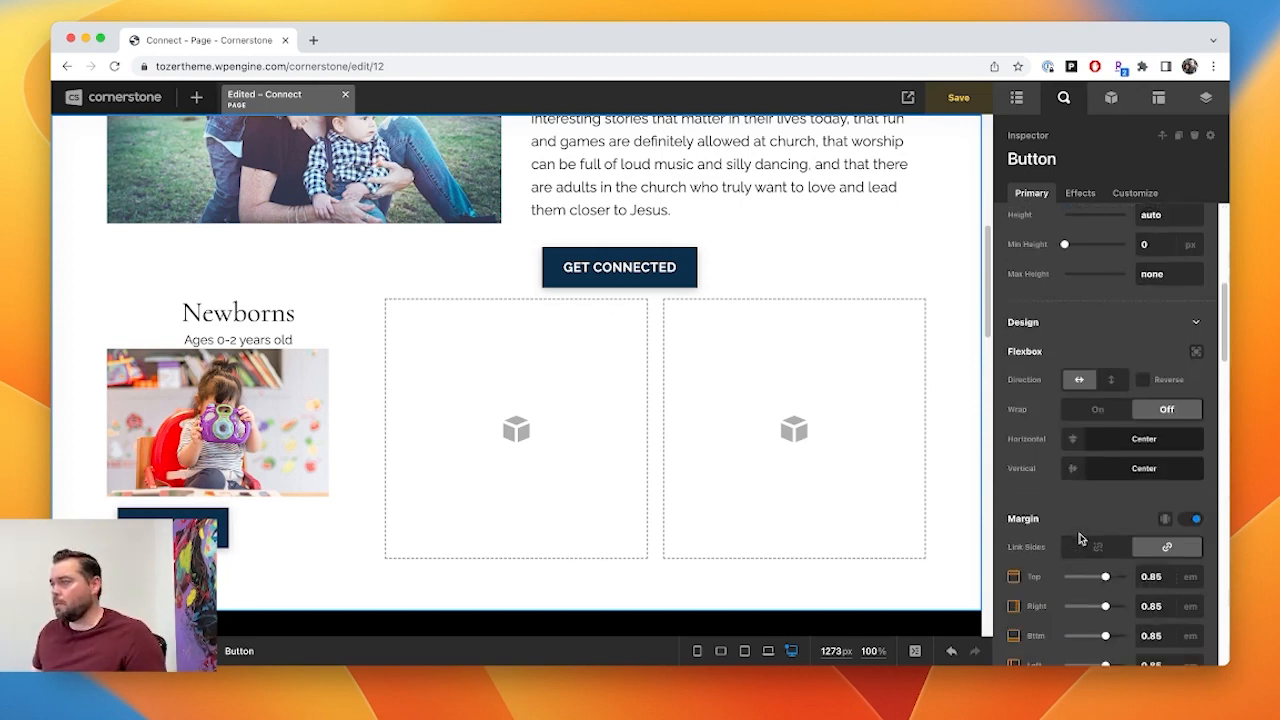
scroll(1080, 539, "down", 10)
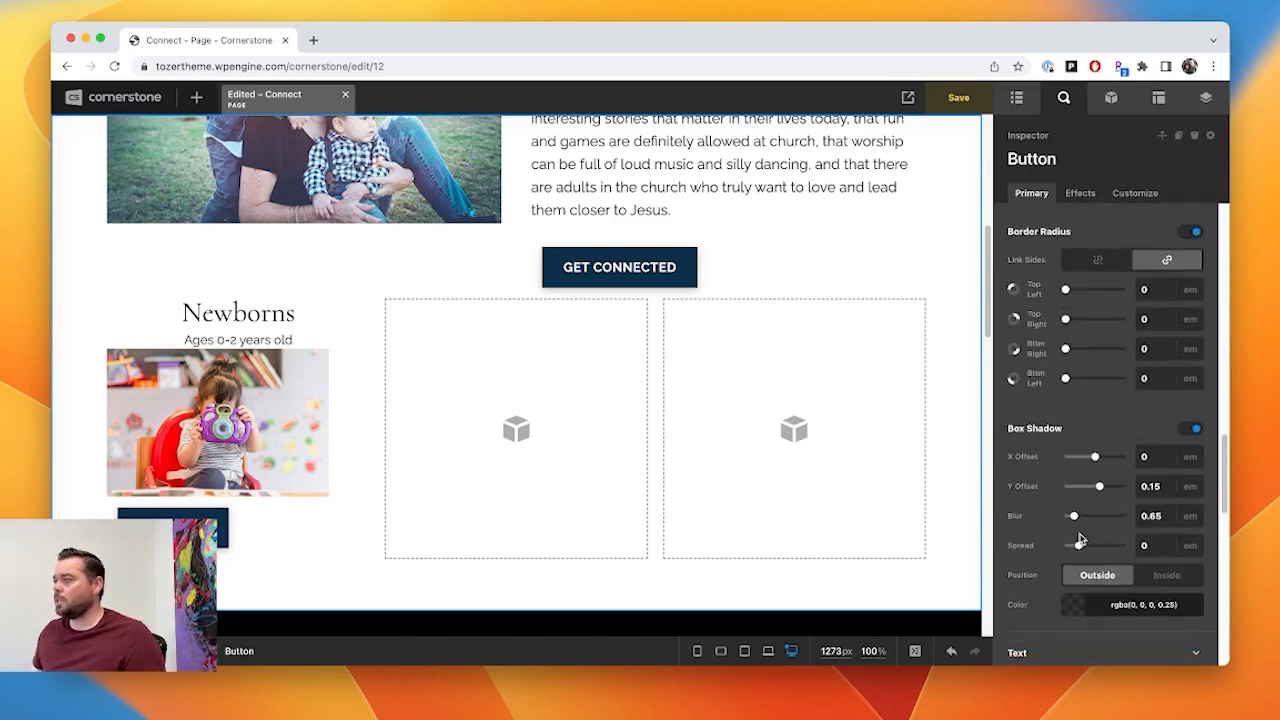
left_click(1112, 341)
key("super+a")
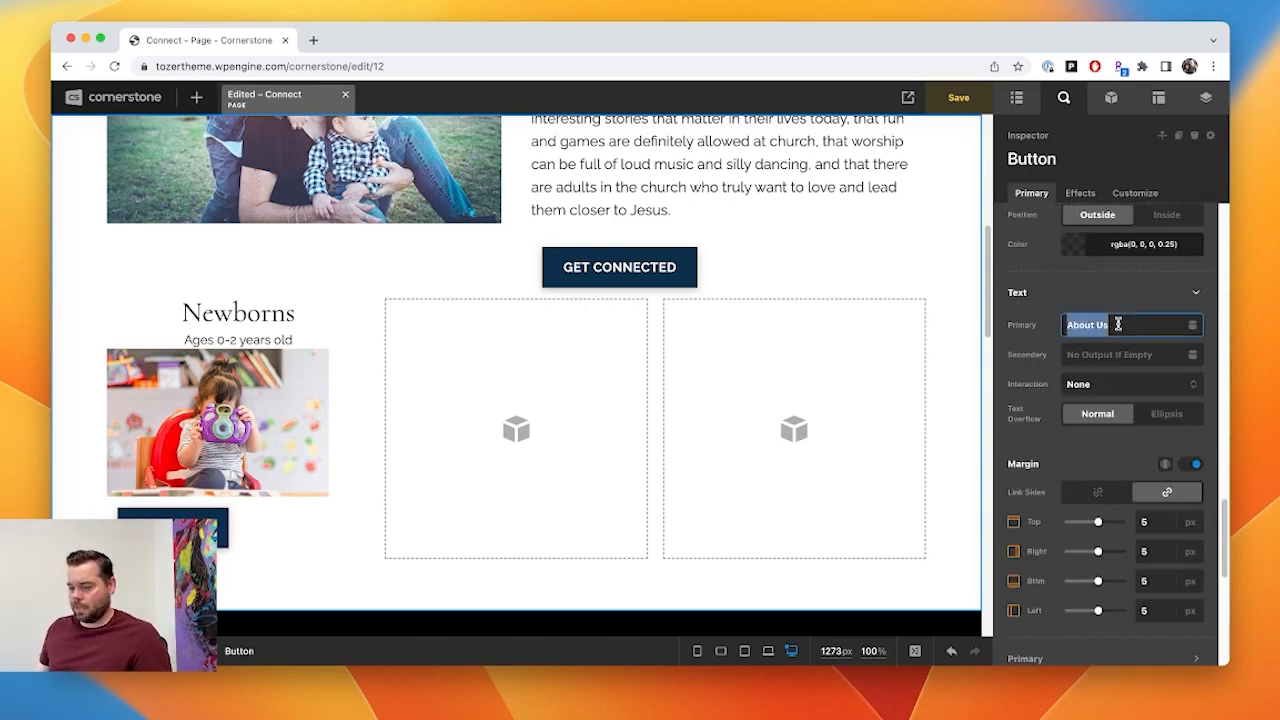
type("Get Conne")
type("cted")
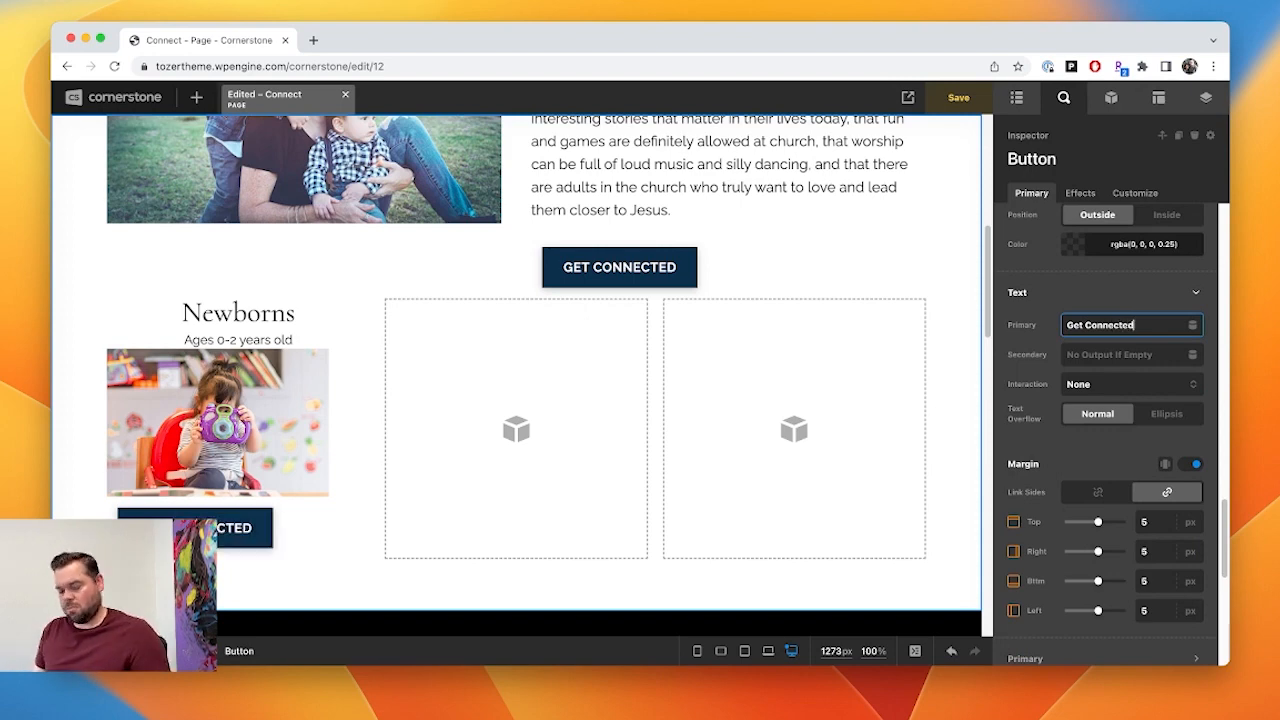
key("super+a")
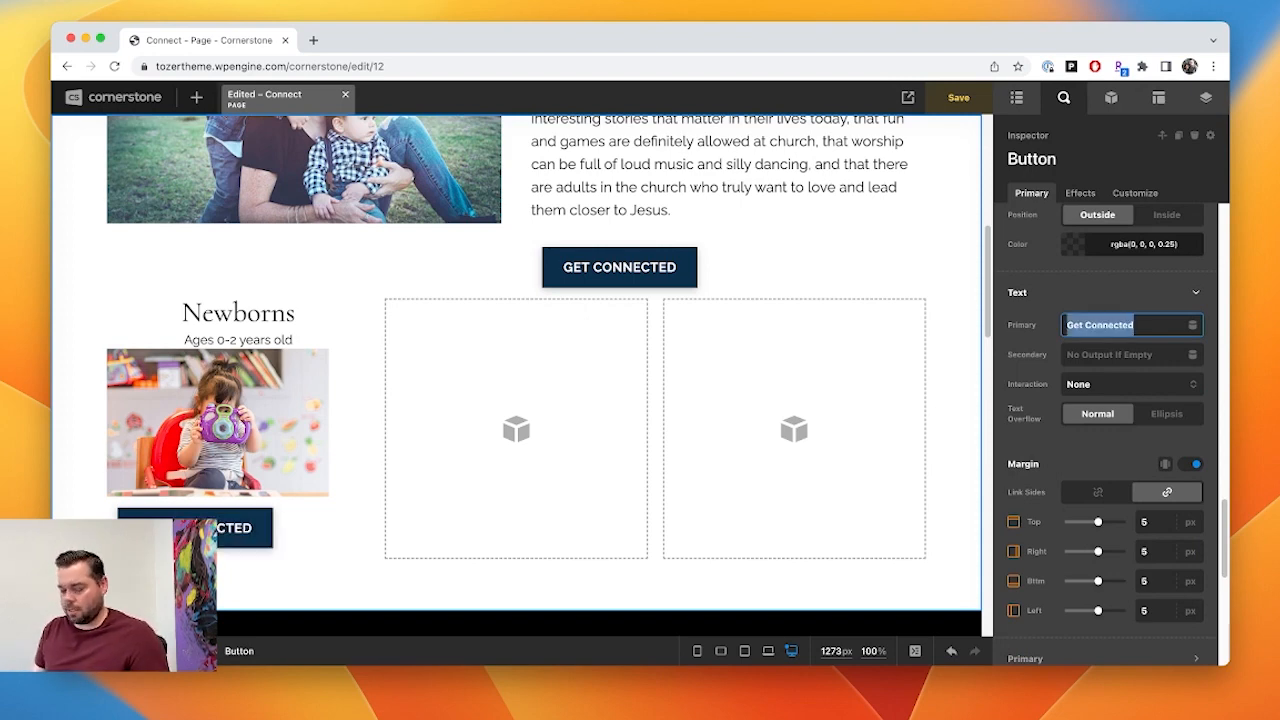
type("Contact Us")
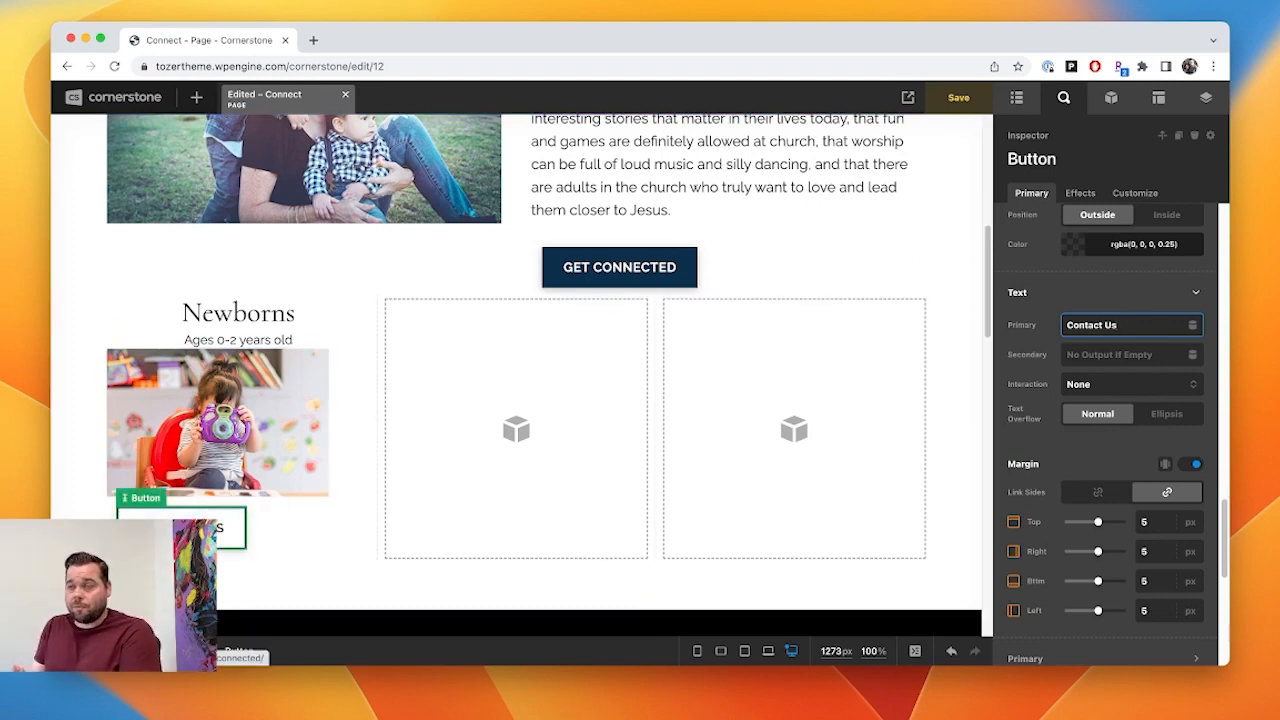
- Add the "Body Text" template to Column 1 of the Newborns row
left_click(329, 534)
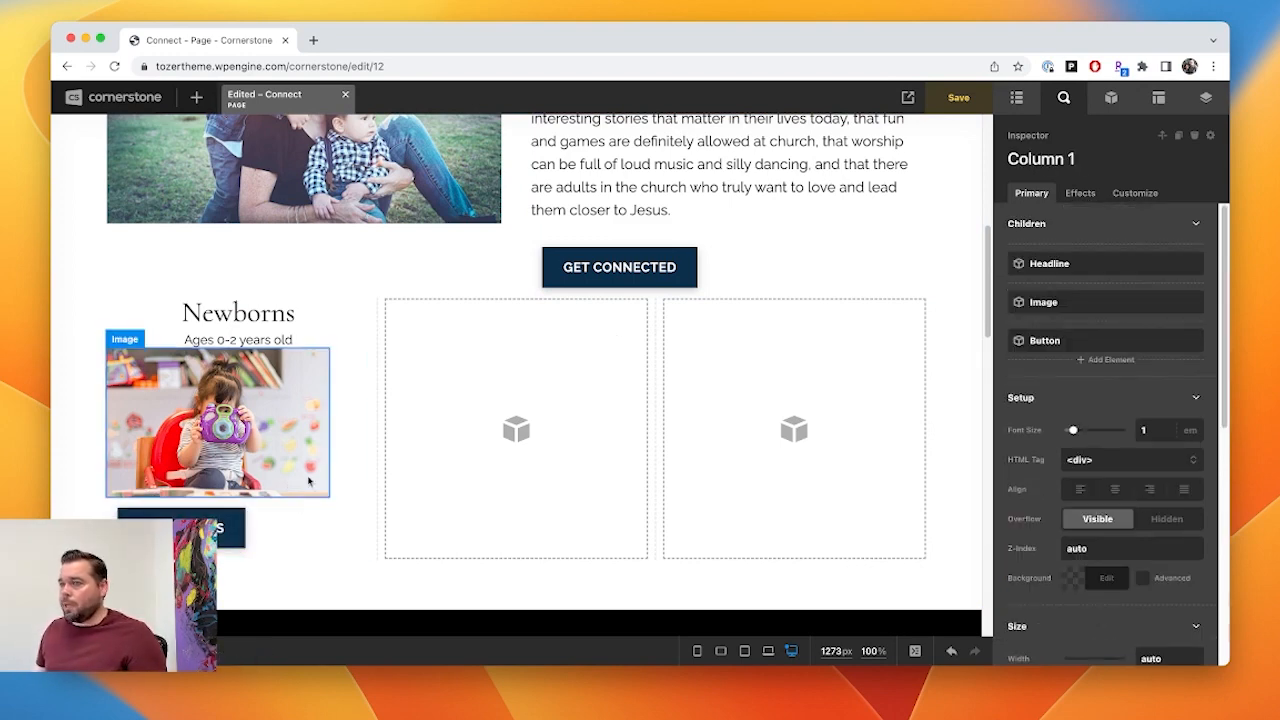
left_click(1016, 97)
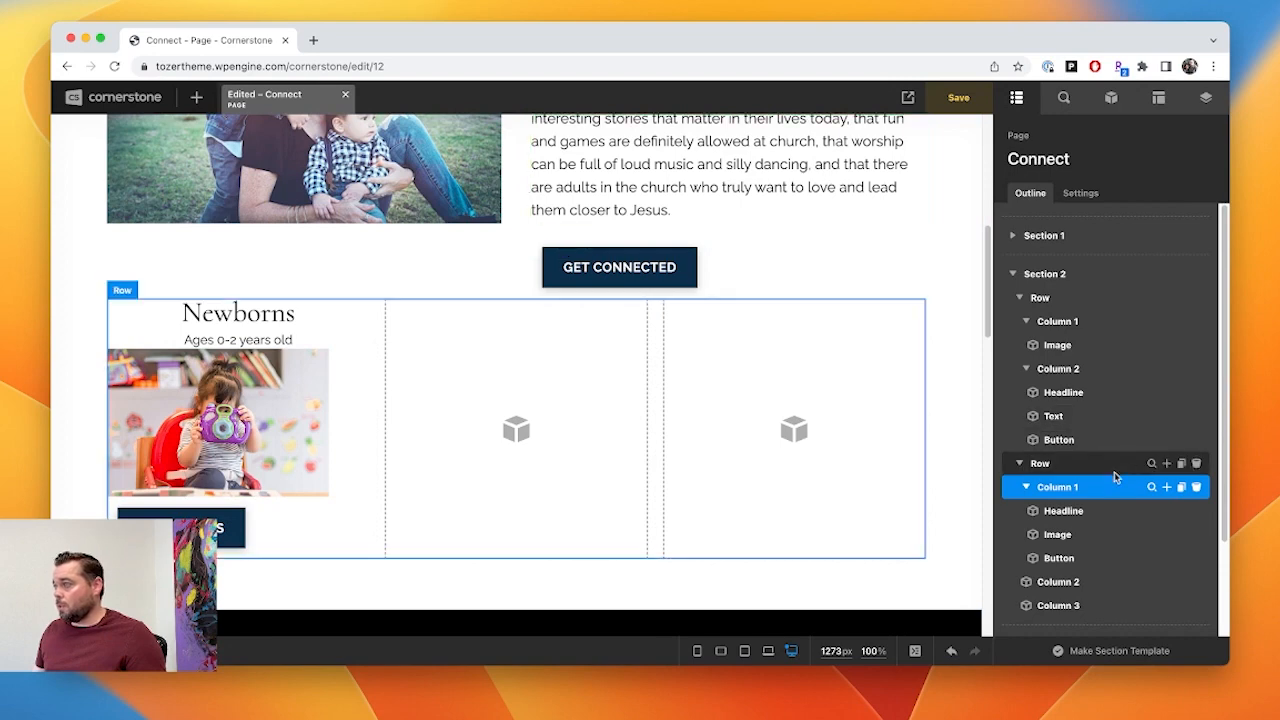
left_click(1166, 487)
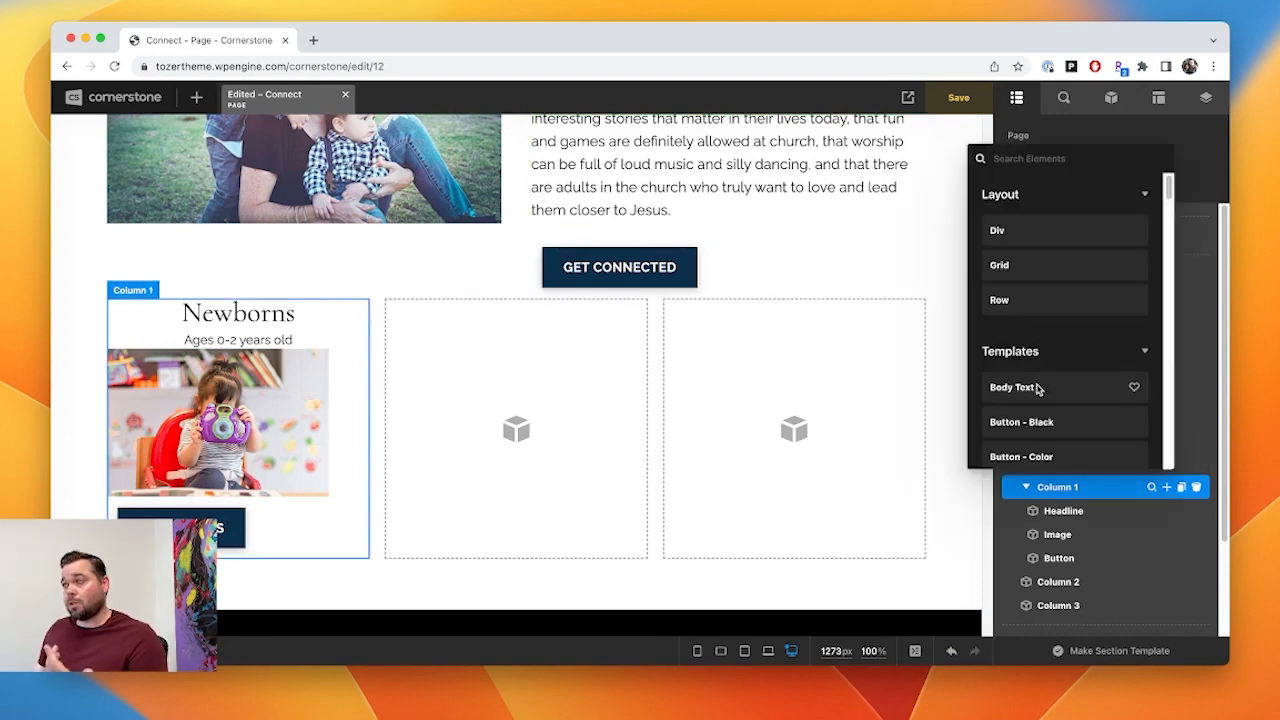
scroll(1042, 388, "down", 2)
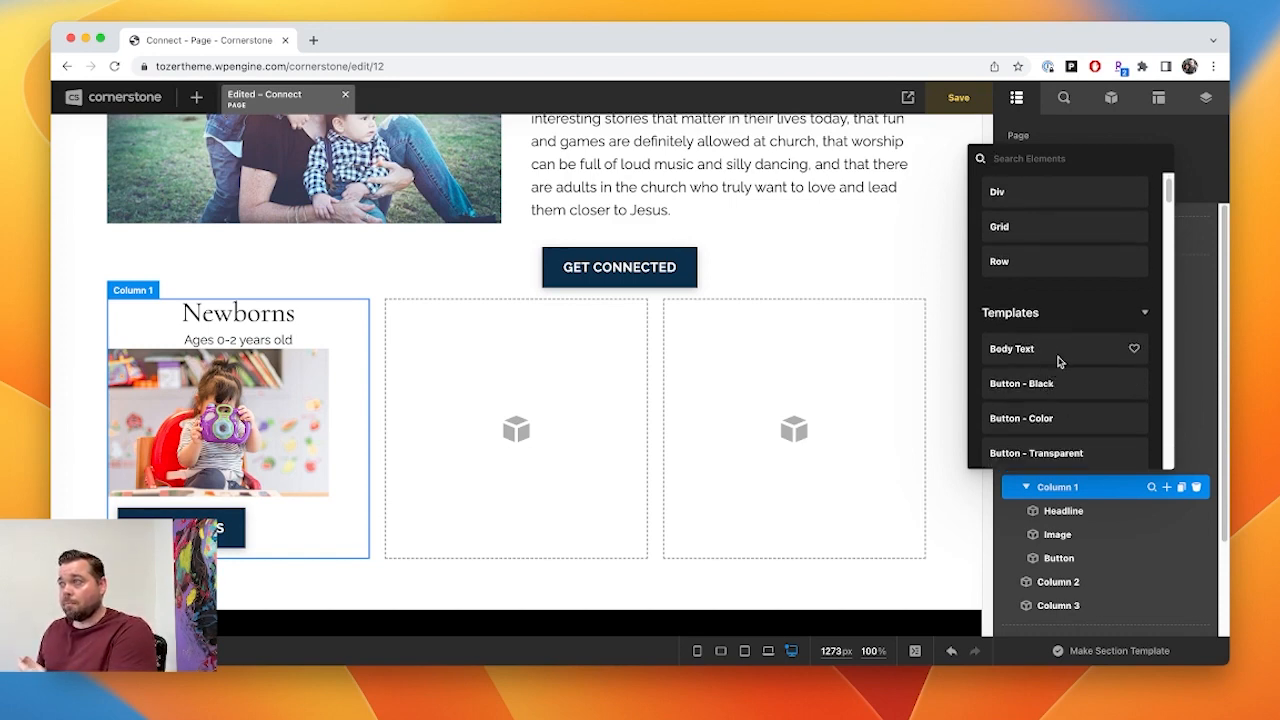
left_click(1057, 356)
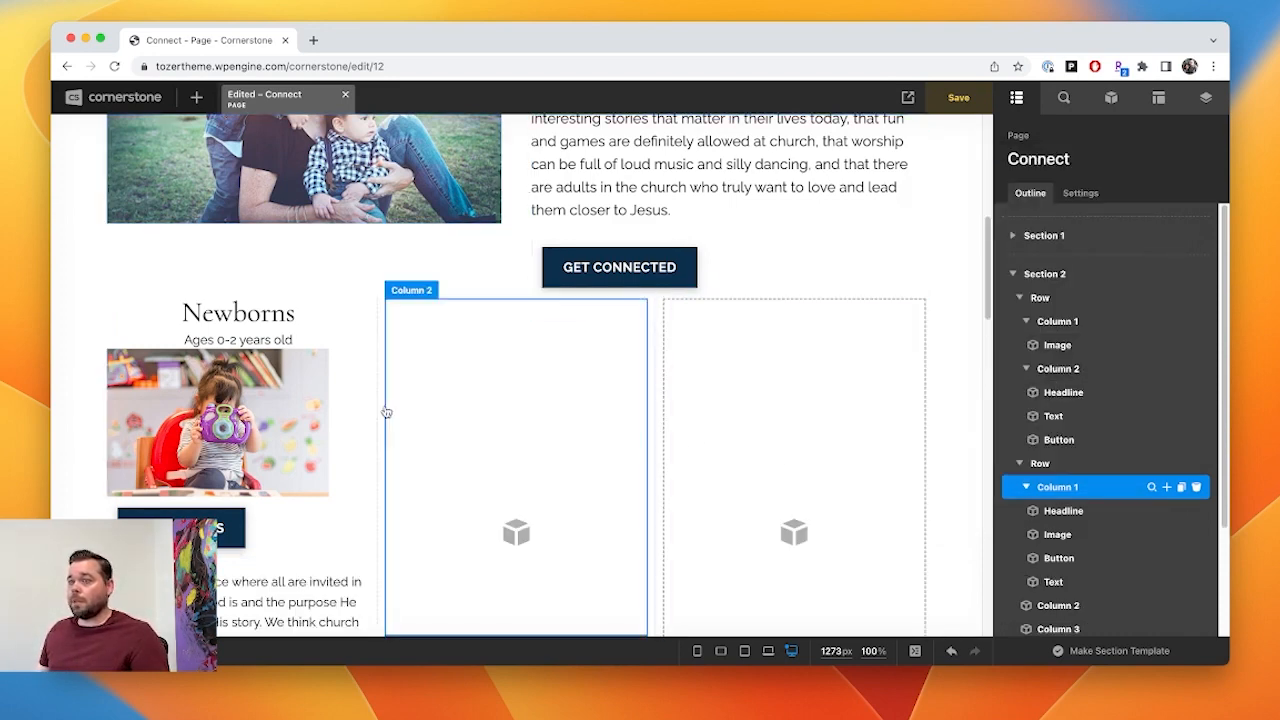
- Replace all of the new text element's content in the Newborns column with the saved "Lorem Ipsum" snippet
scroll(214, 484, "down", 3)
left_click(212, 480)
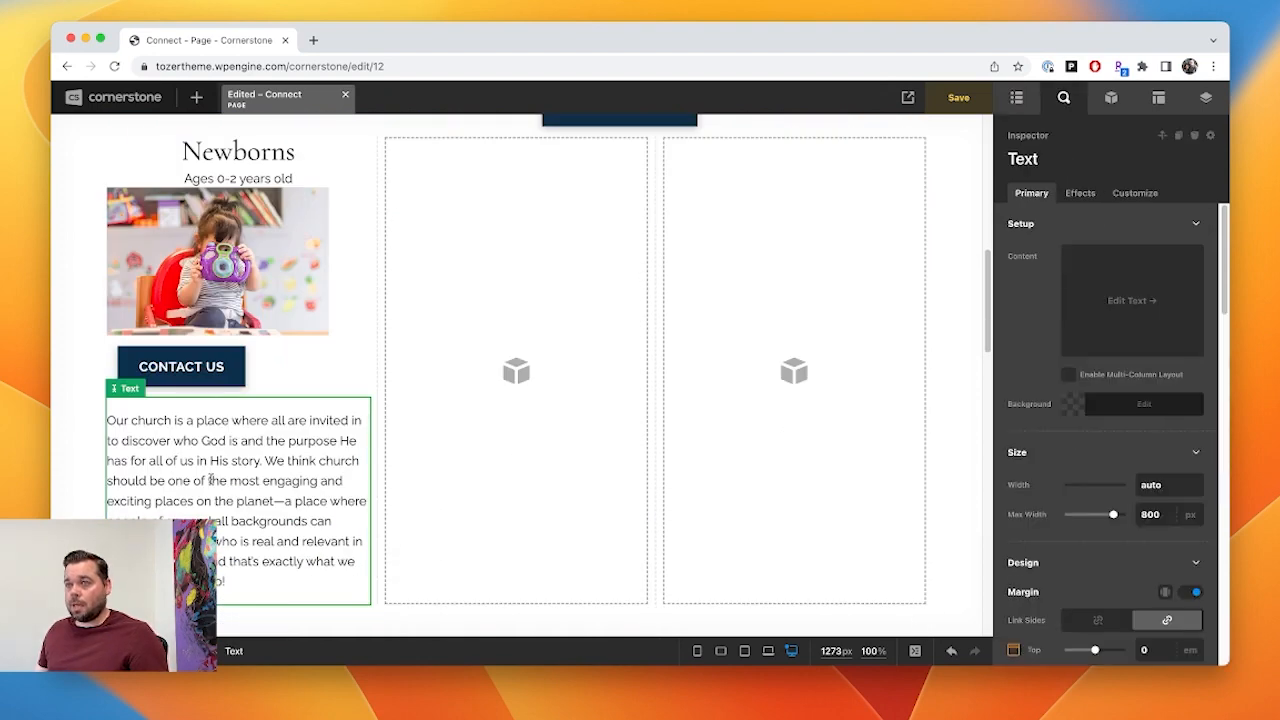
left_click(212, 480)
key("super+a")
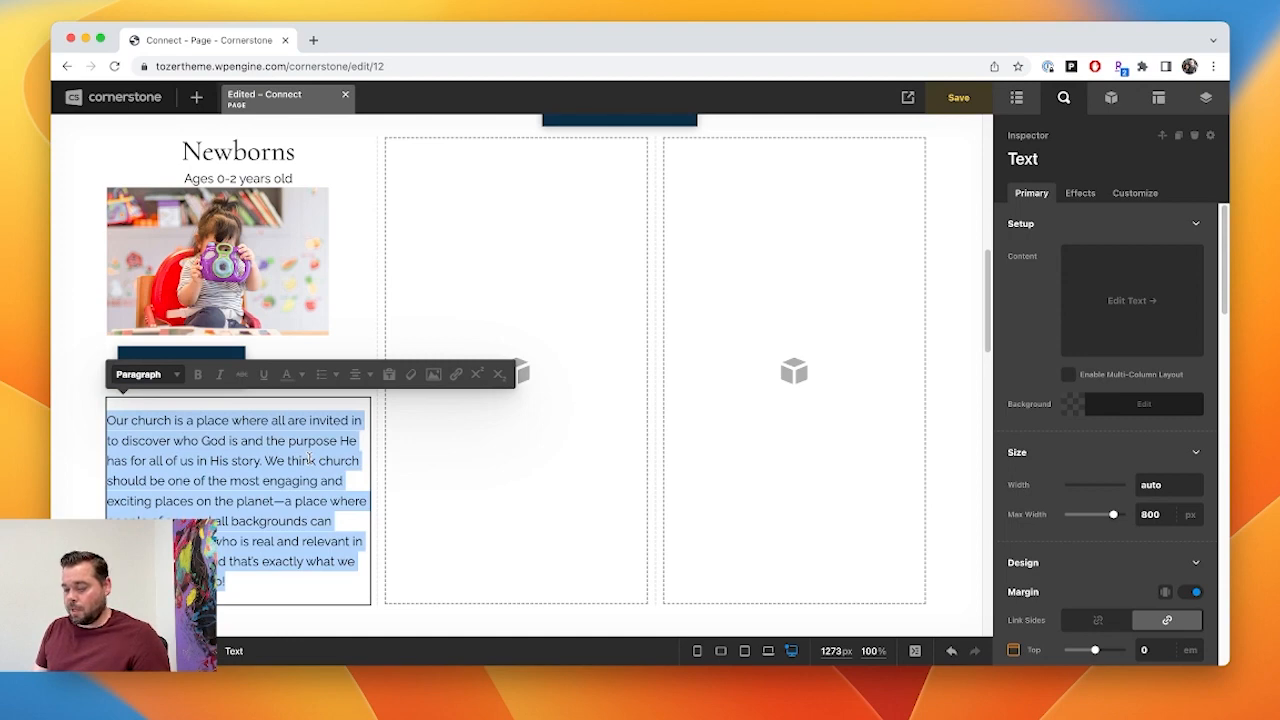
key("alt+super+c")
key("Return")
key("Down")
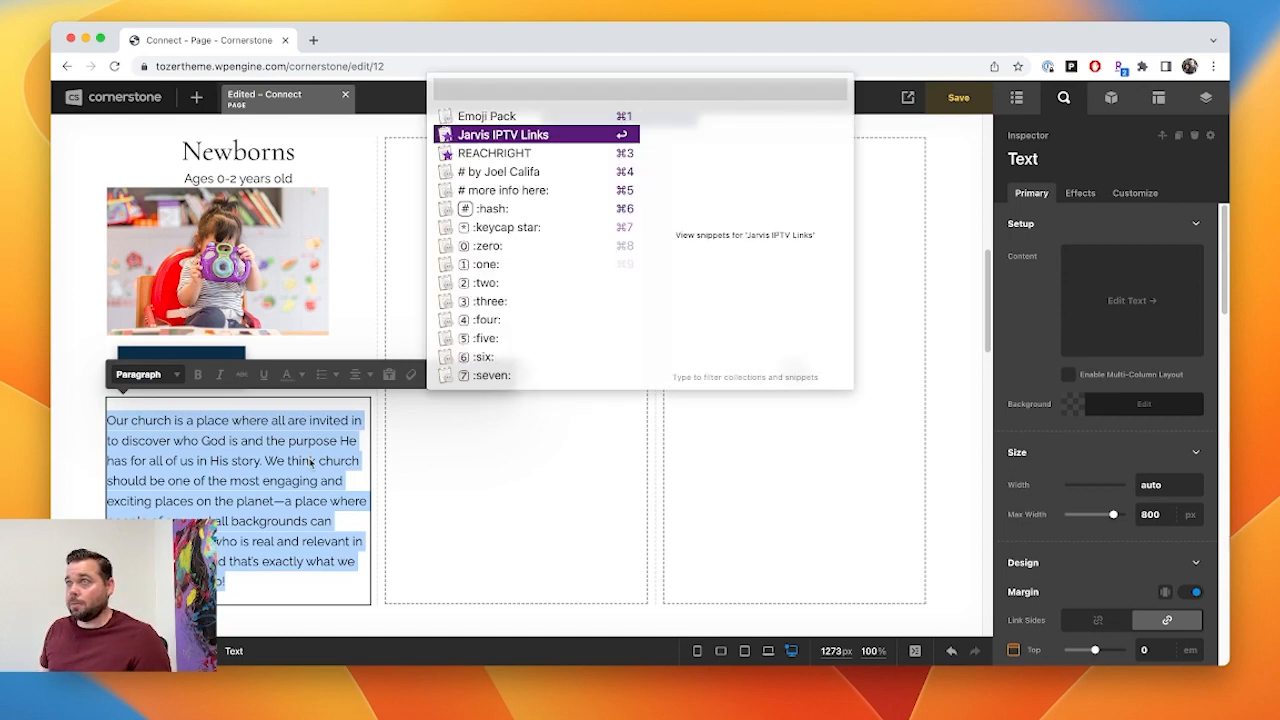
key("Return")
key("Down")
key("Down")
key("Down")
key("Down")
key("Down")
key("Down")
key("Down")
key("Up")
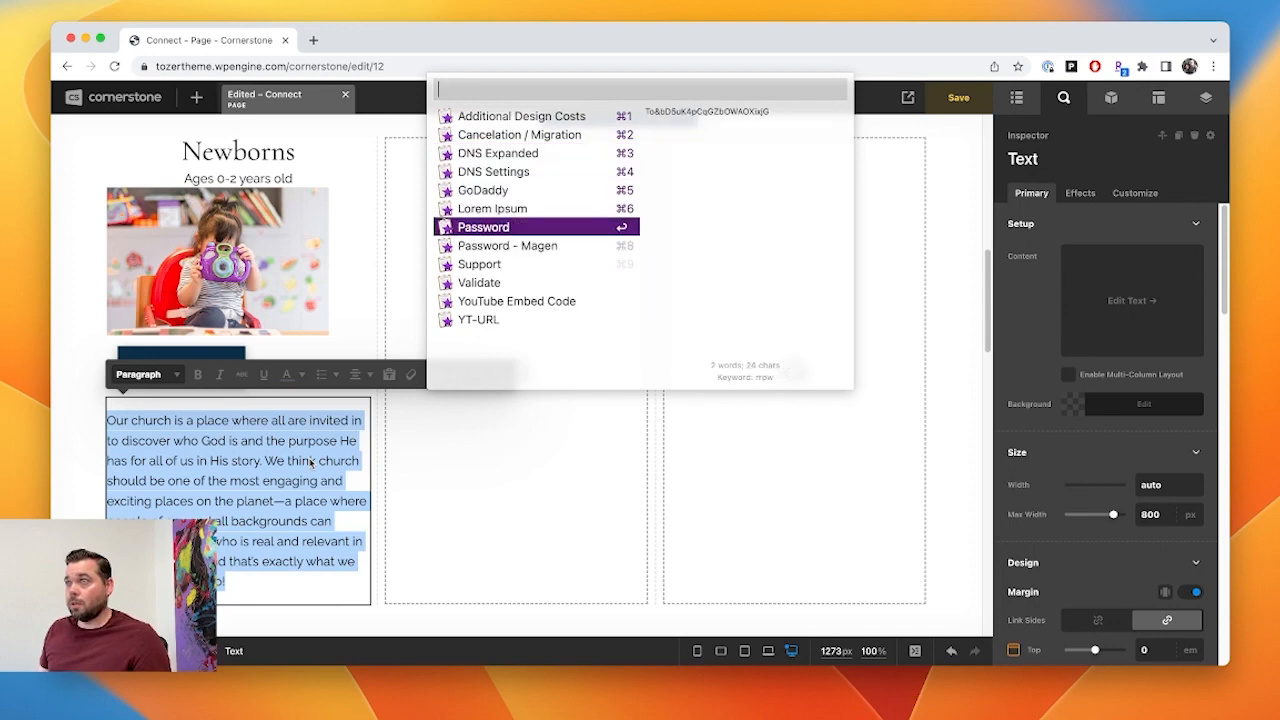
key("Up")
key("Return")
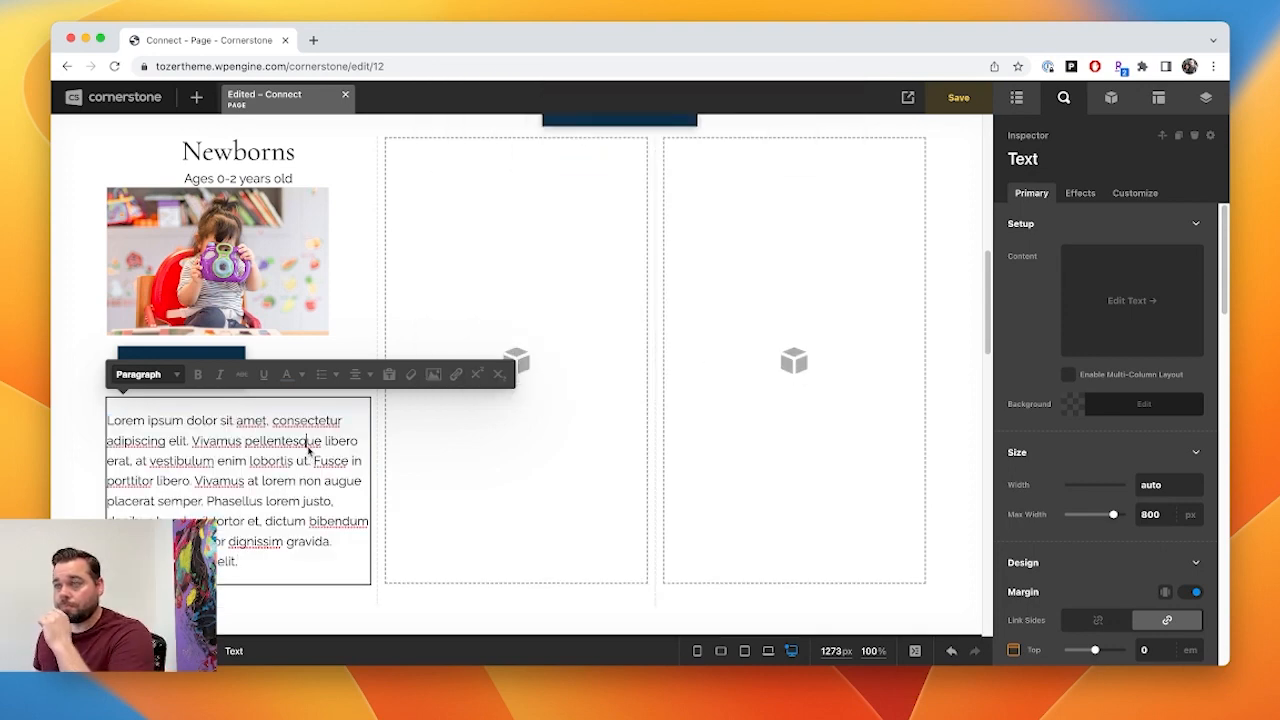
left_click(408, 466)
left_click(300, 480)
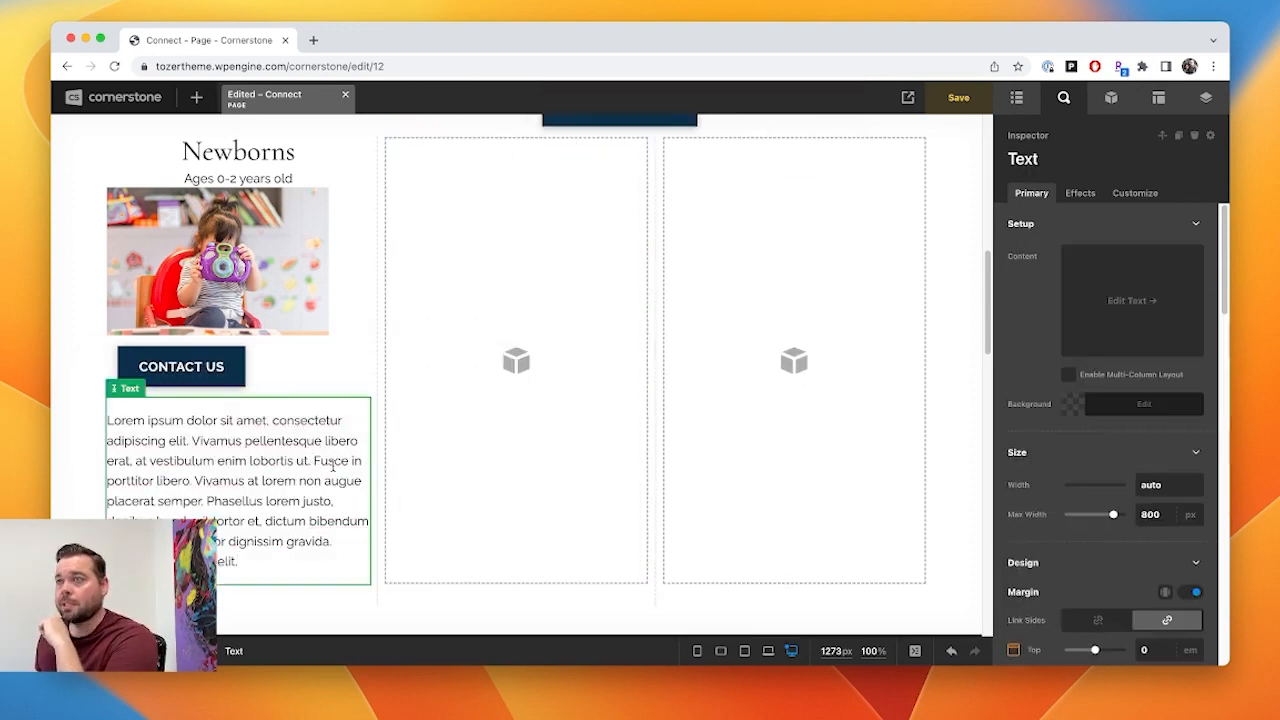
- Move the Text element above the Button in Column 1 so that it follows the Newborns image
scroll(300, 470, "up", 1)
scroll(279, 383, "down", 3)
scroll(279, 383, "up", 1)
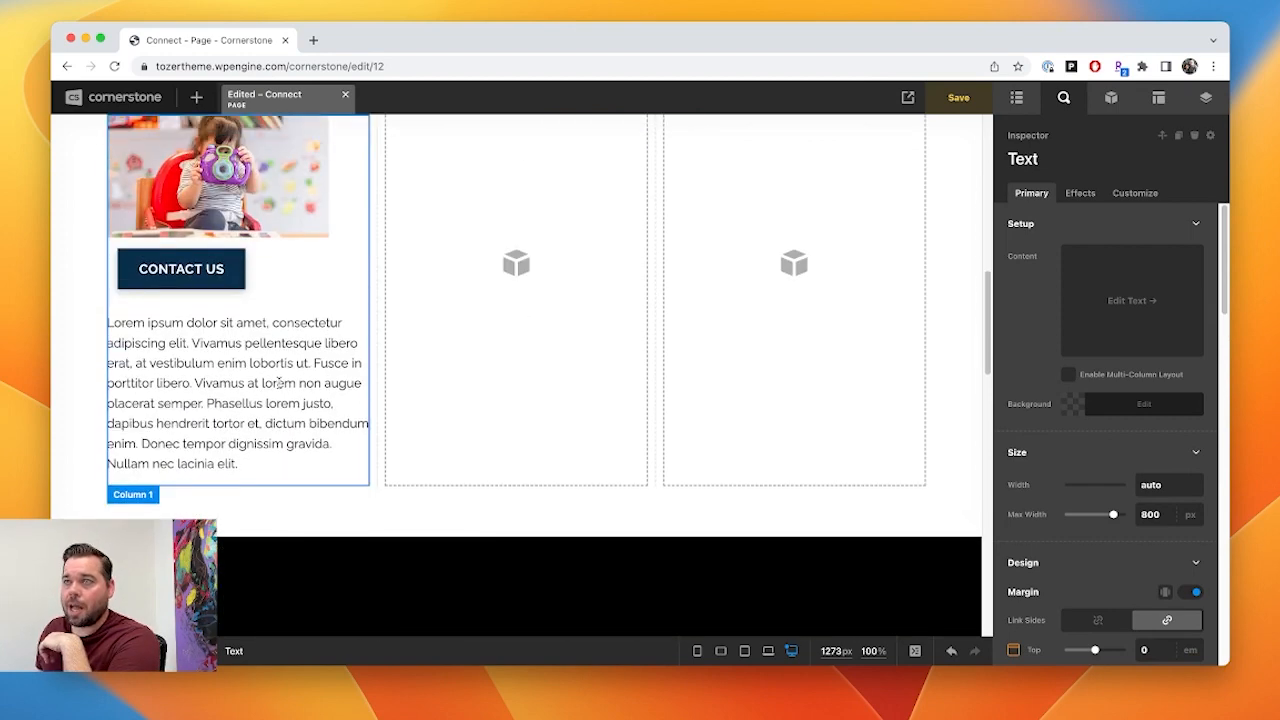
left_click(1017, 97)
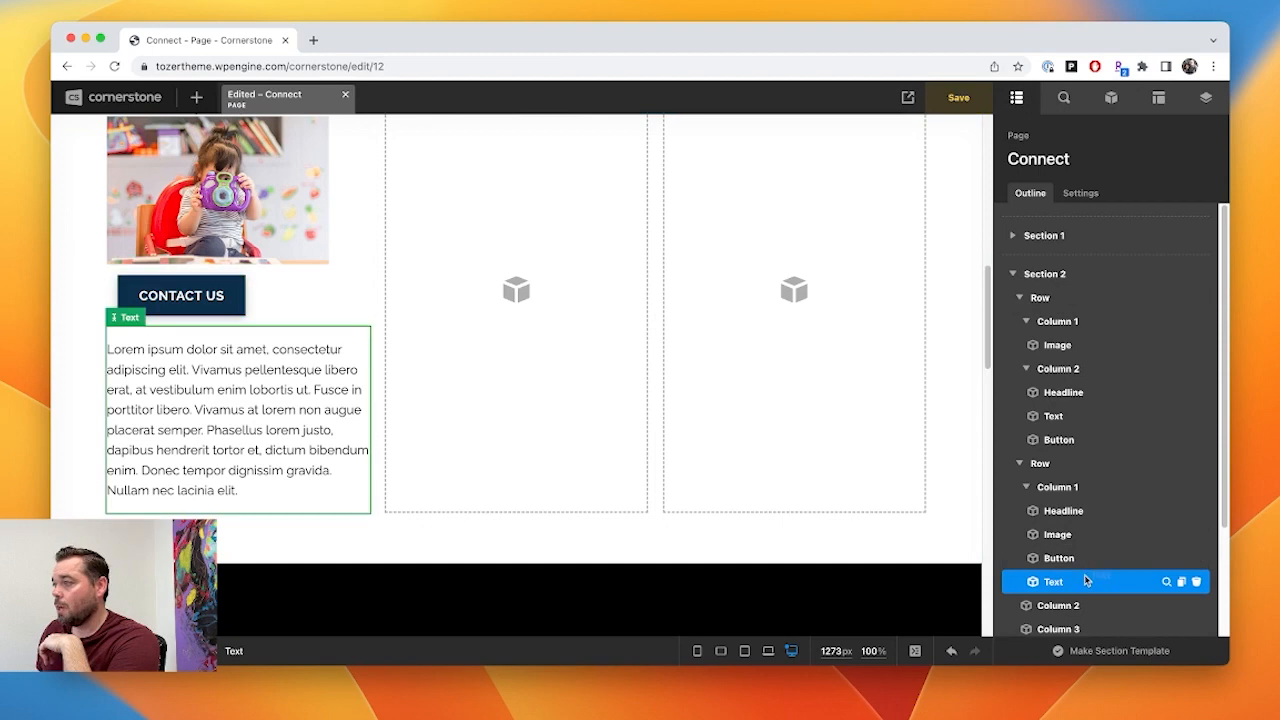
left_click_drag(1086, 580, 1086, 554)
scroll(451, 365, "up", 2)
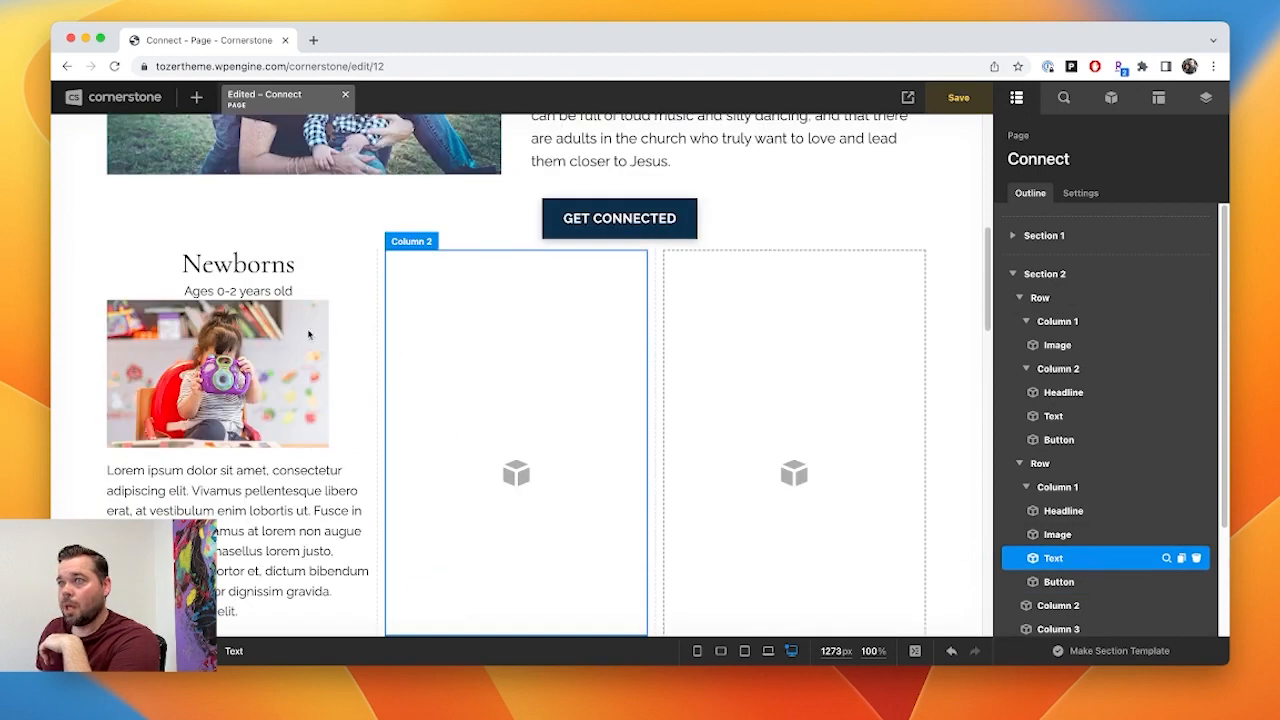
scroll(271, 323, "down", 1)
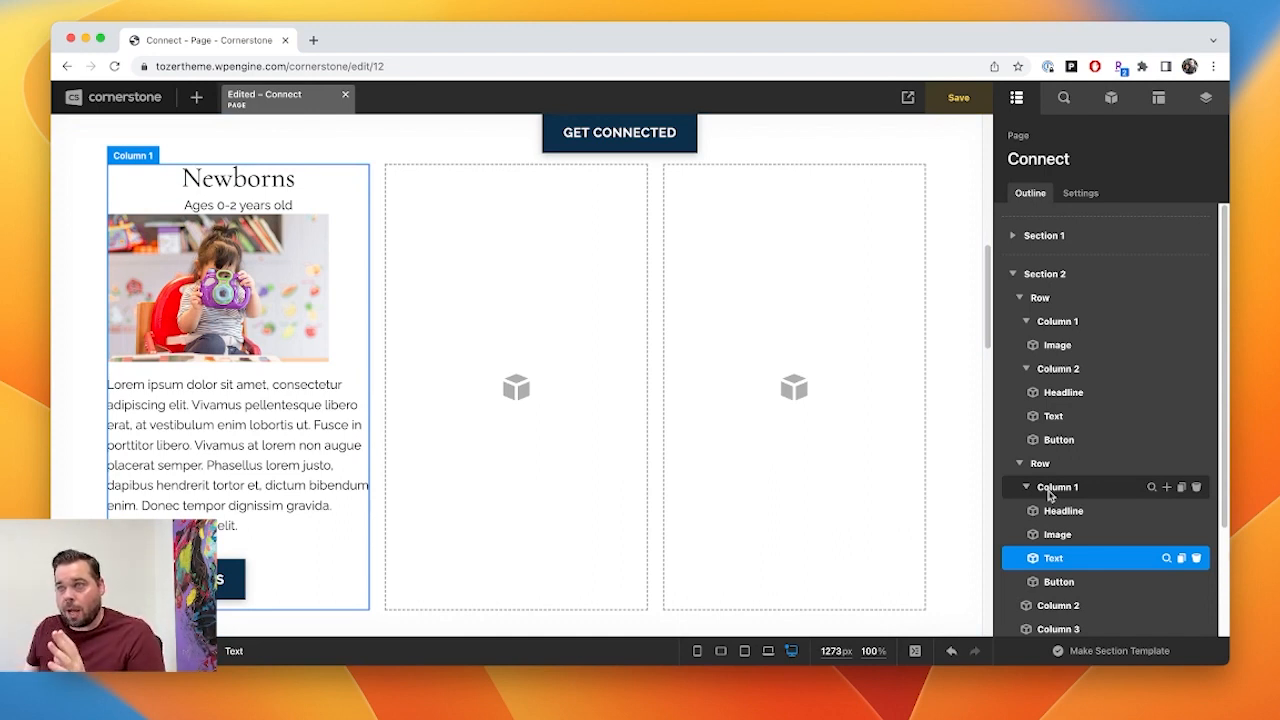
- Try centre alignment on the lorem ipsum text in the Newborns column and clear it again
left_click(296, 505)
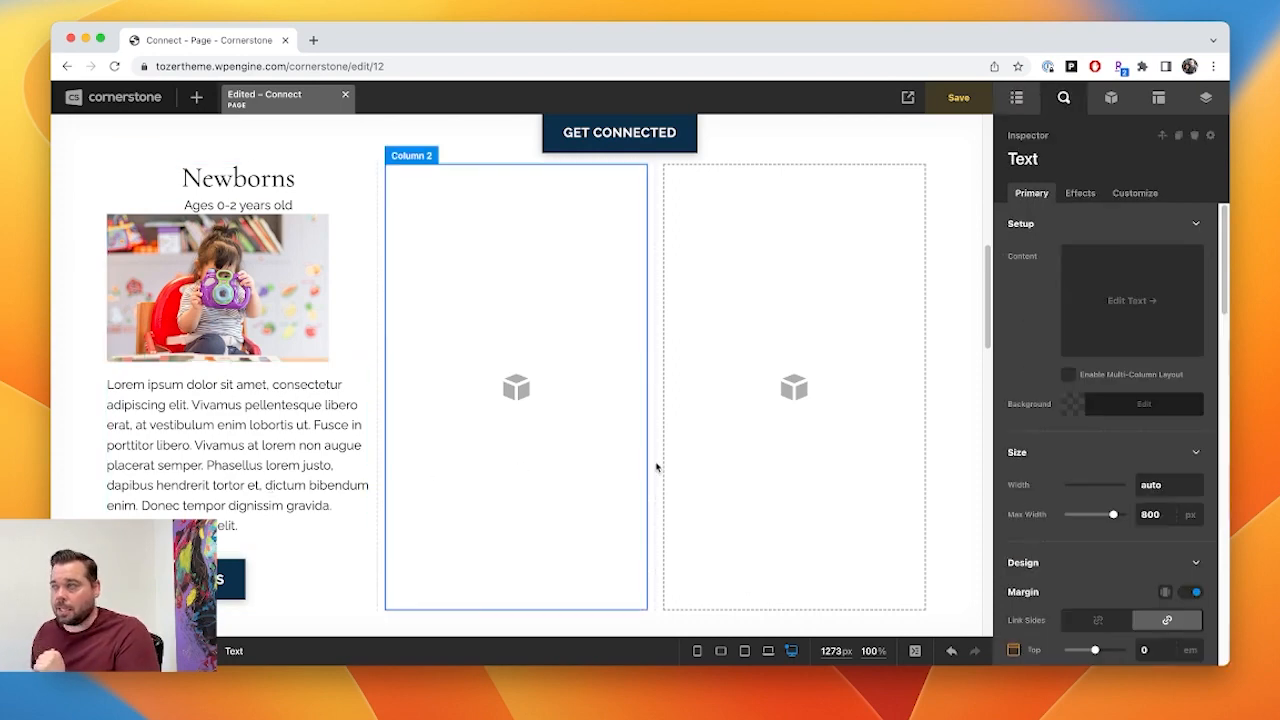
scroll(1120, 530, "down", 15)
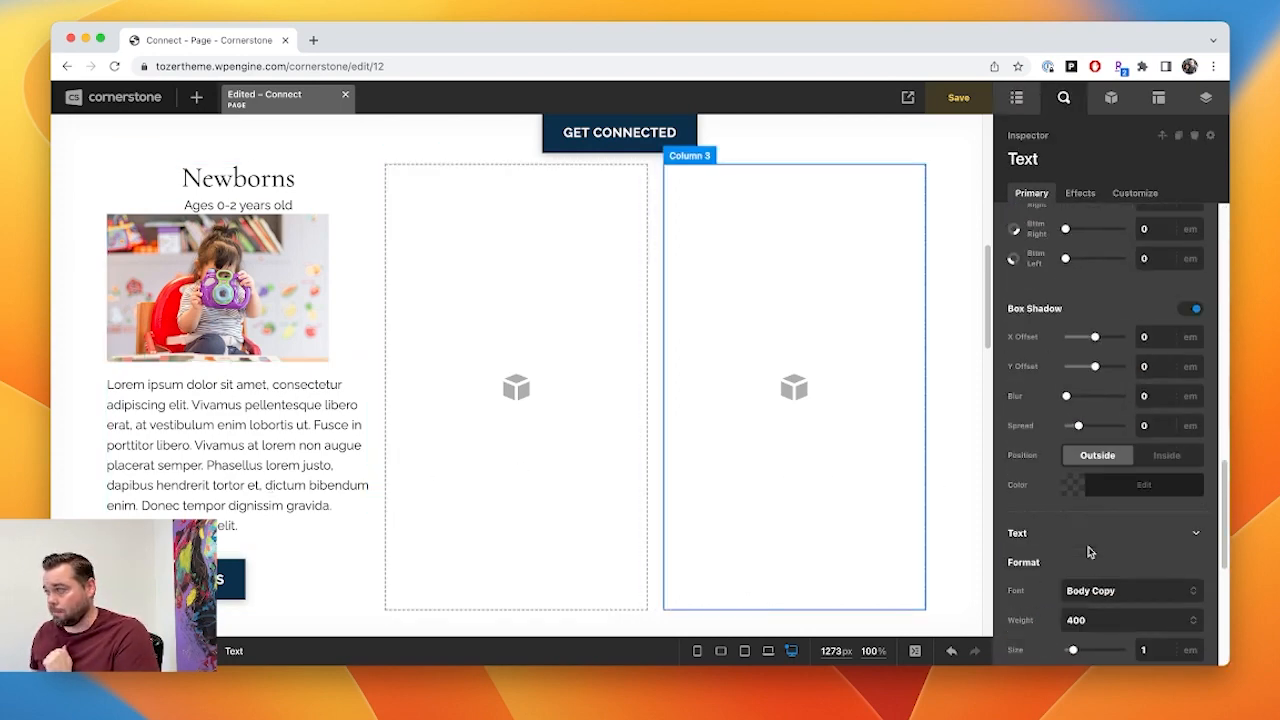
scroll(1090, 552, "down", 5)
left_click(1114, 456)
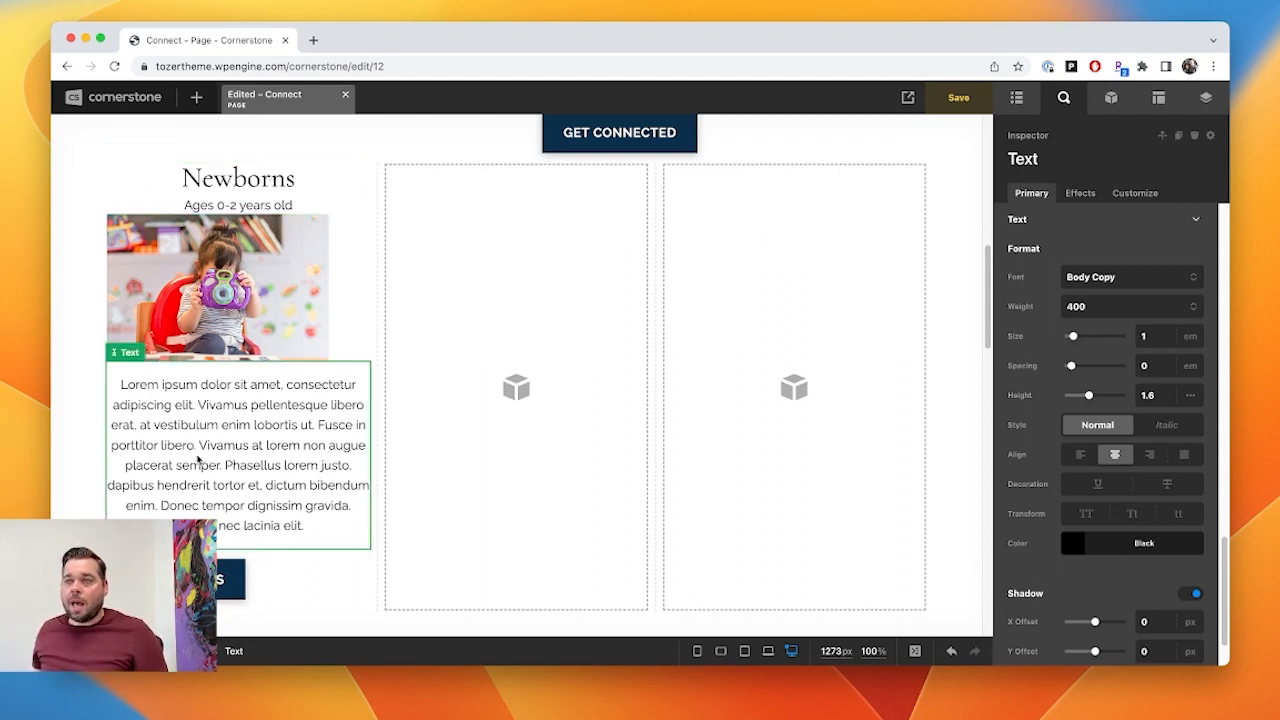
left_click(1117, 455)
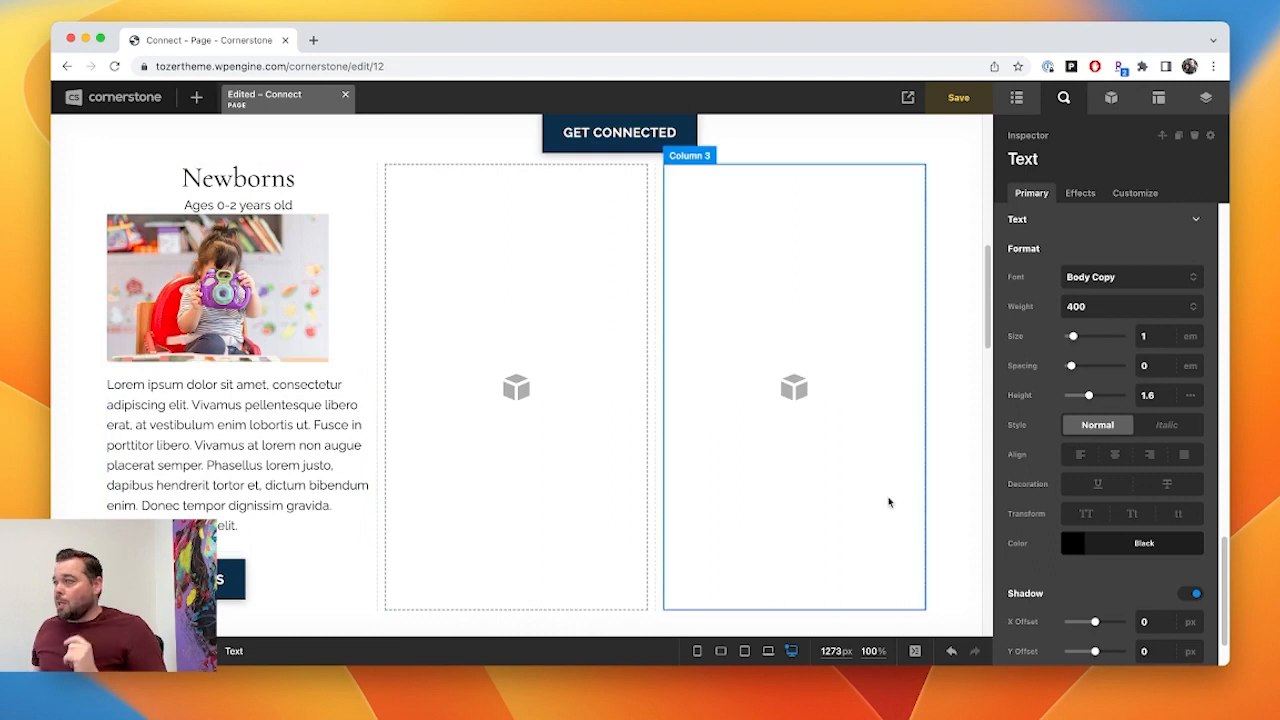
- Set the width of the Newborns column's text element to 150 px and replace it with 200 px
scroll(1088, 465, "up", 4)
scroll(1090, 466, "up", 5)
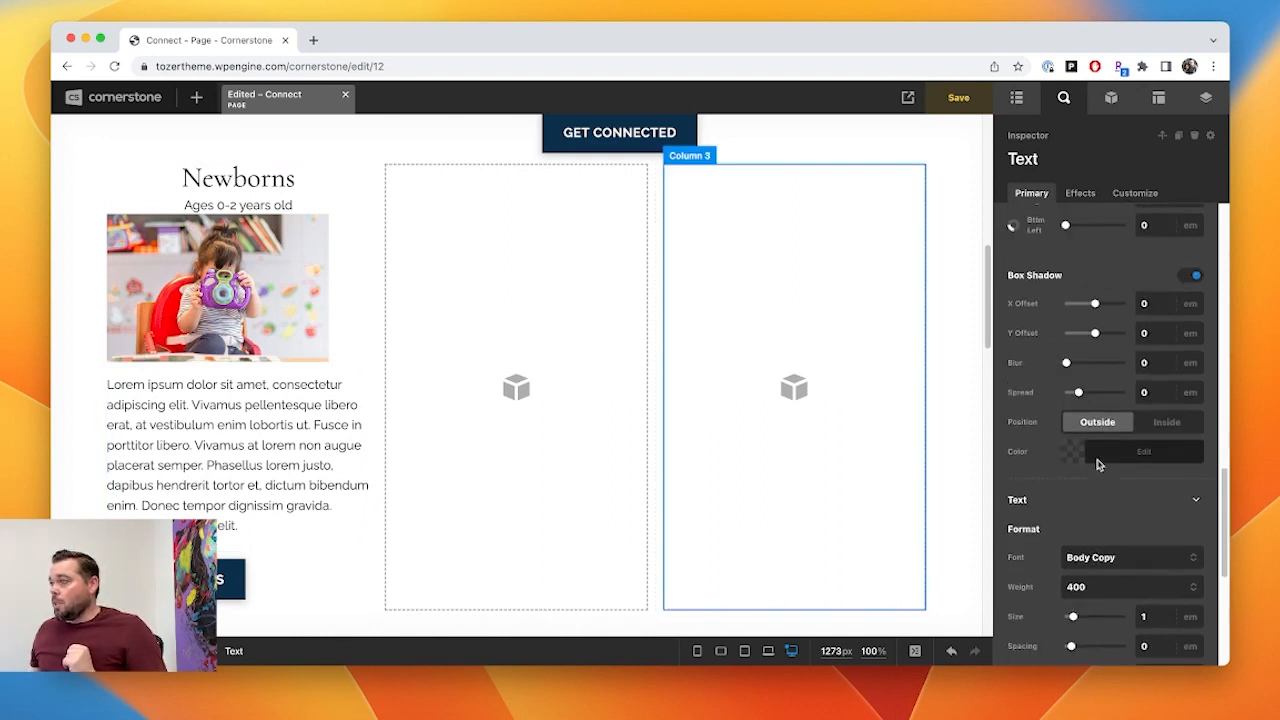
scroll(1097, 464, "up", 8)
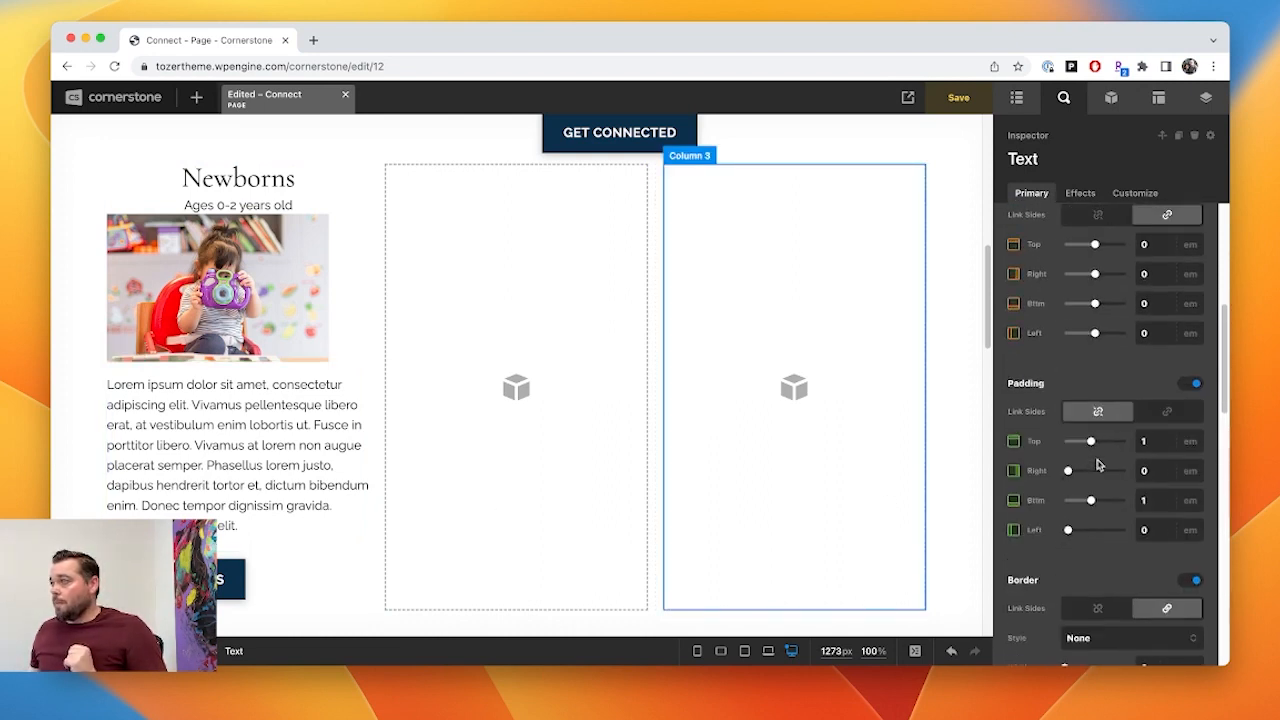
scroll(1097, 458, "up", 1)
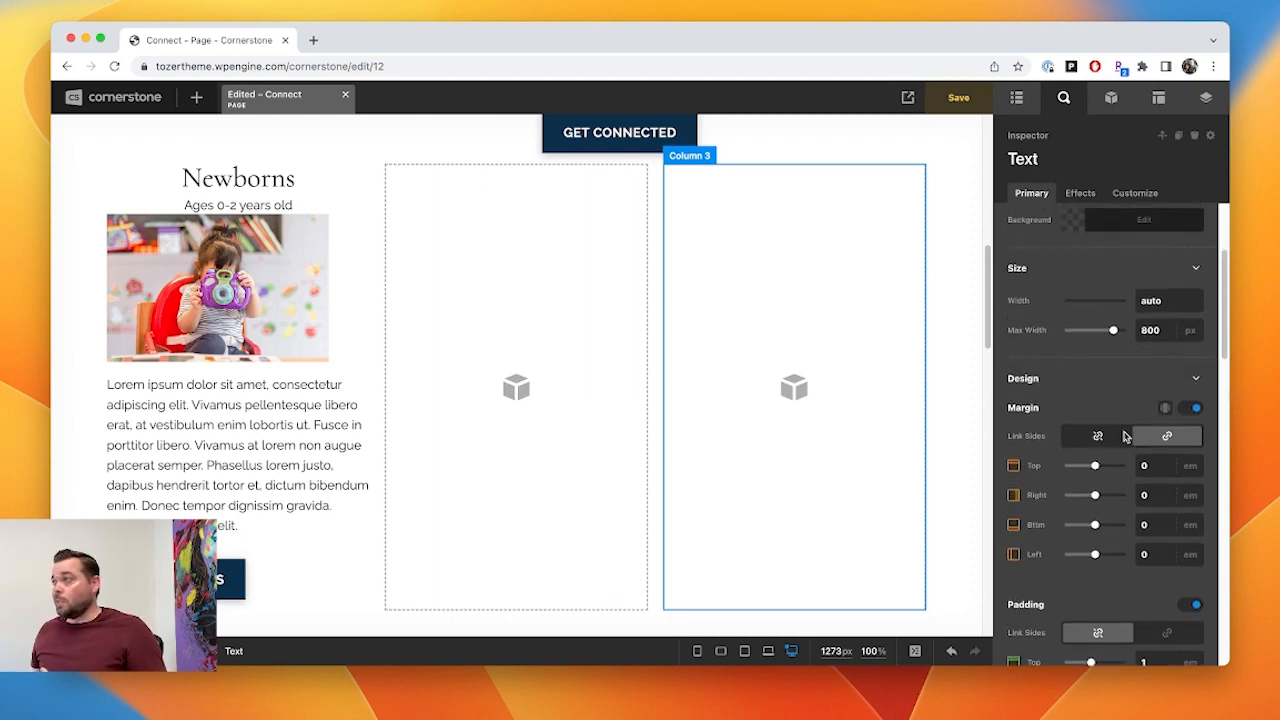
left_click(1153, 300)
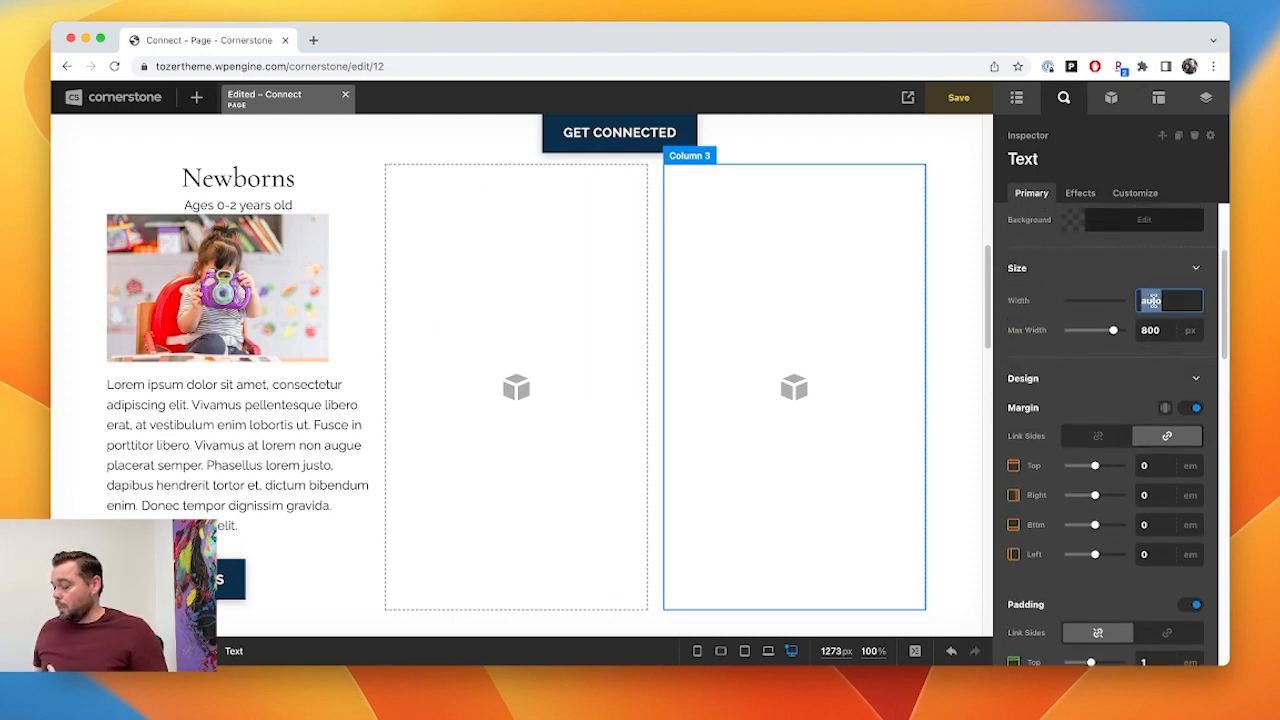
type("150")
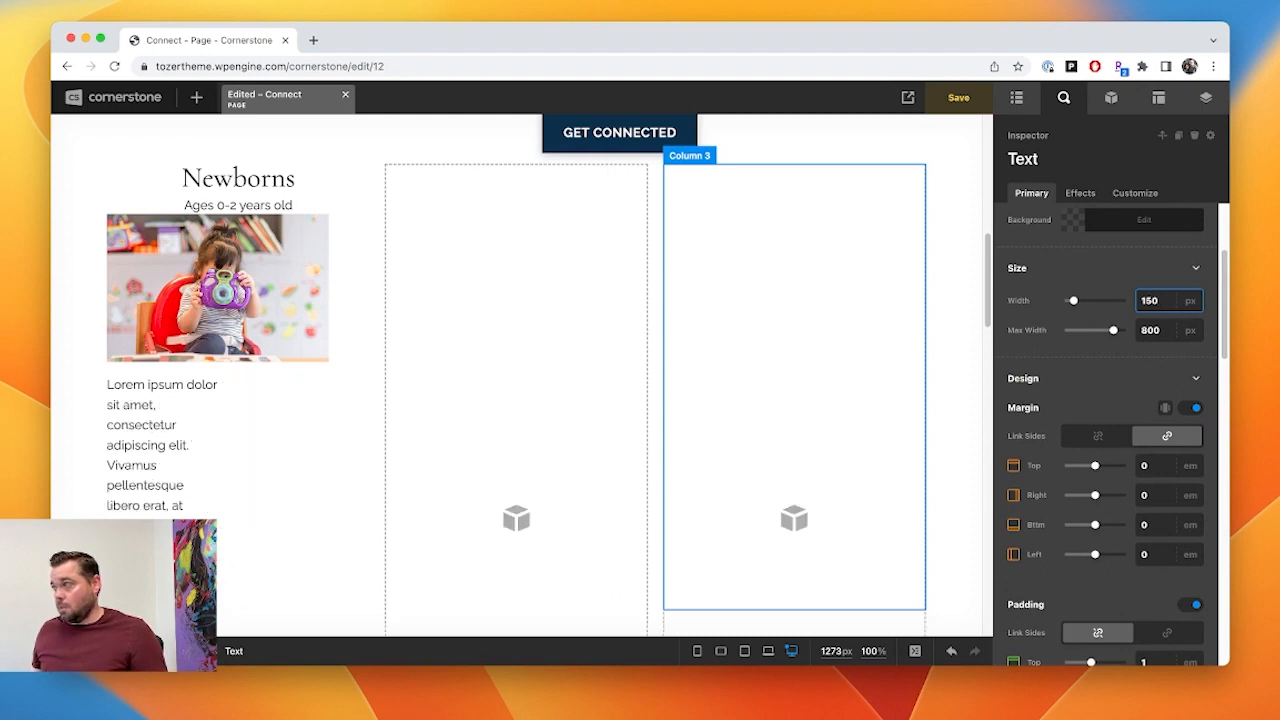
key("BackSpace")
key("BackSpace")
key("BackSpace")
type("200")
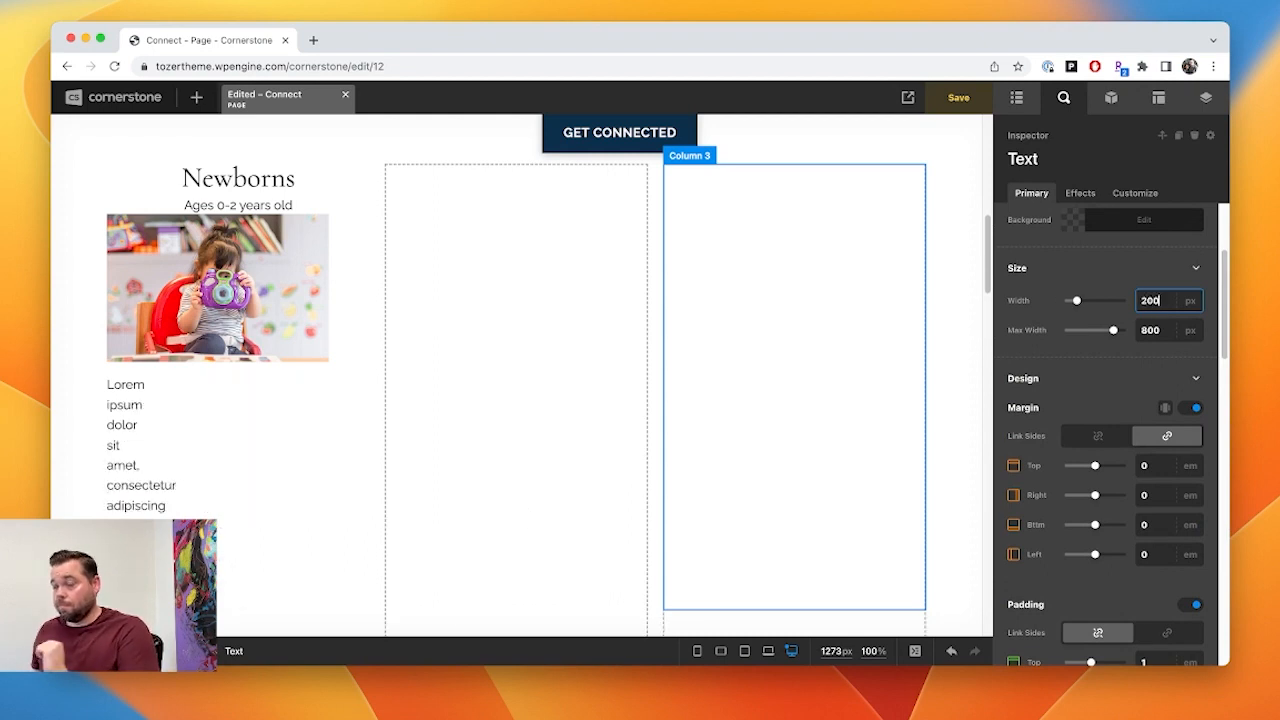
scroll(298, 392, "down", 2)
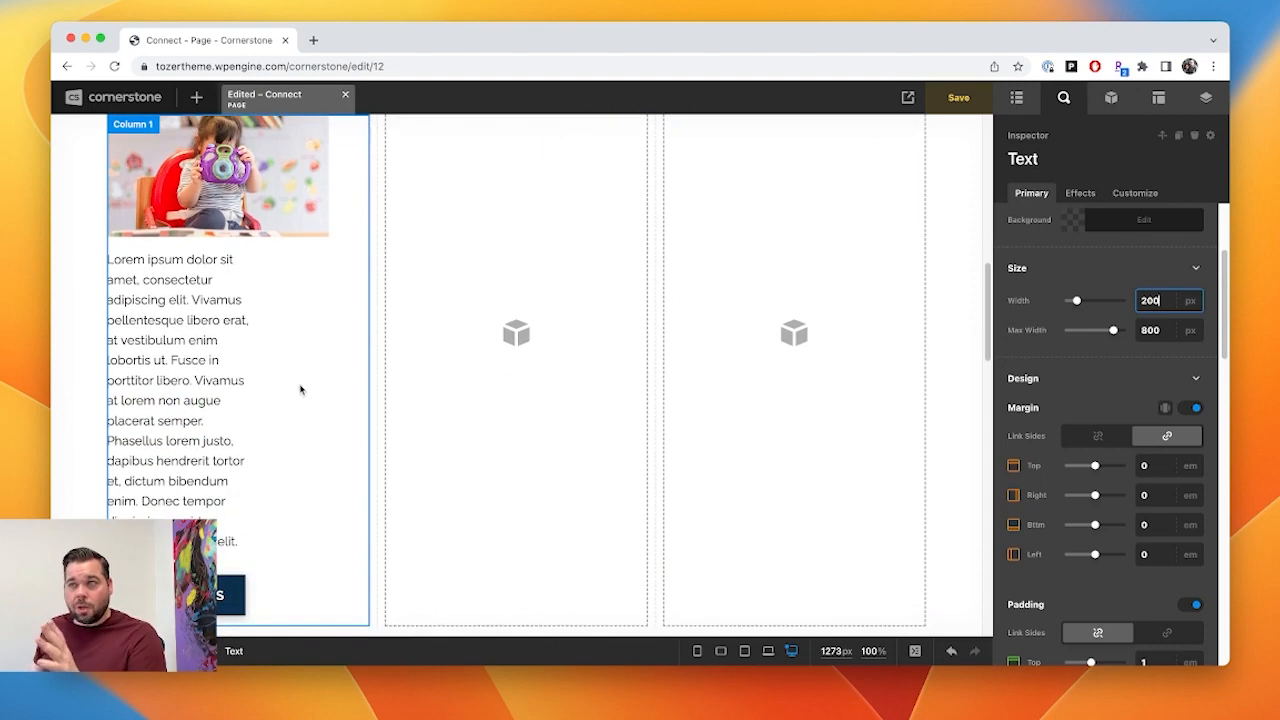
scroll(305, 392, "up", 2)
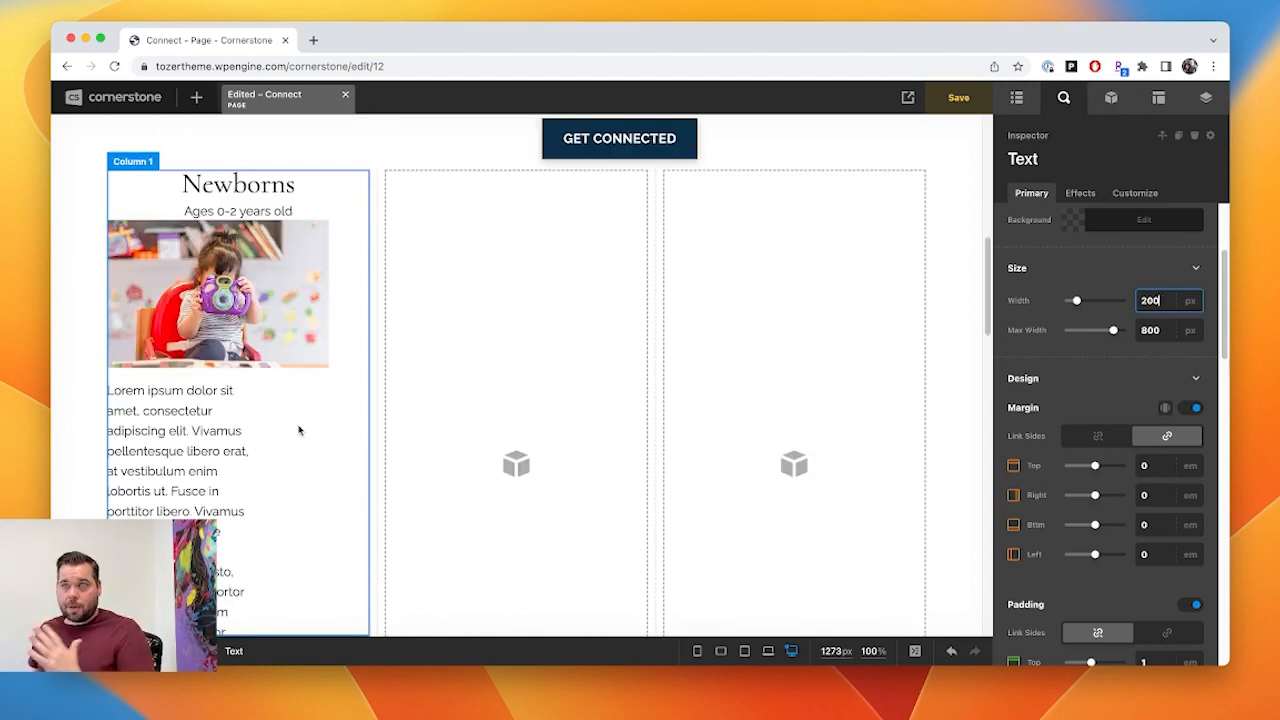
- Enable Flexbox on the Newborns column (Column 1) and set its horizontal alignment to Center
scroll(300, 428, "down", 1)
left_click(296, 425)
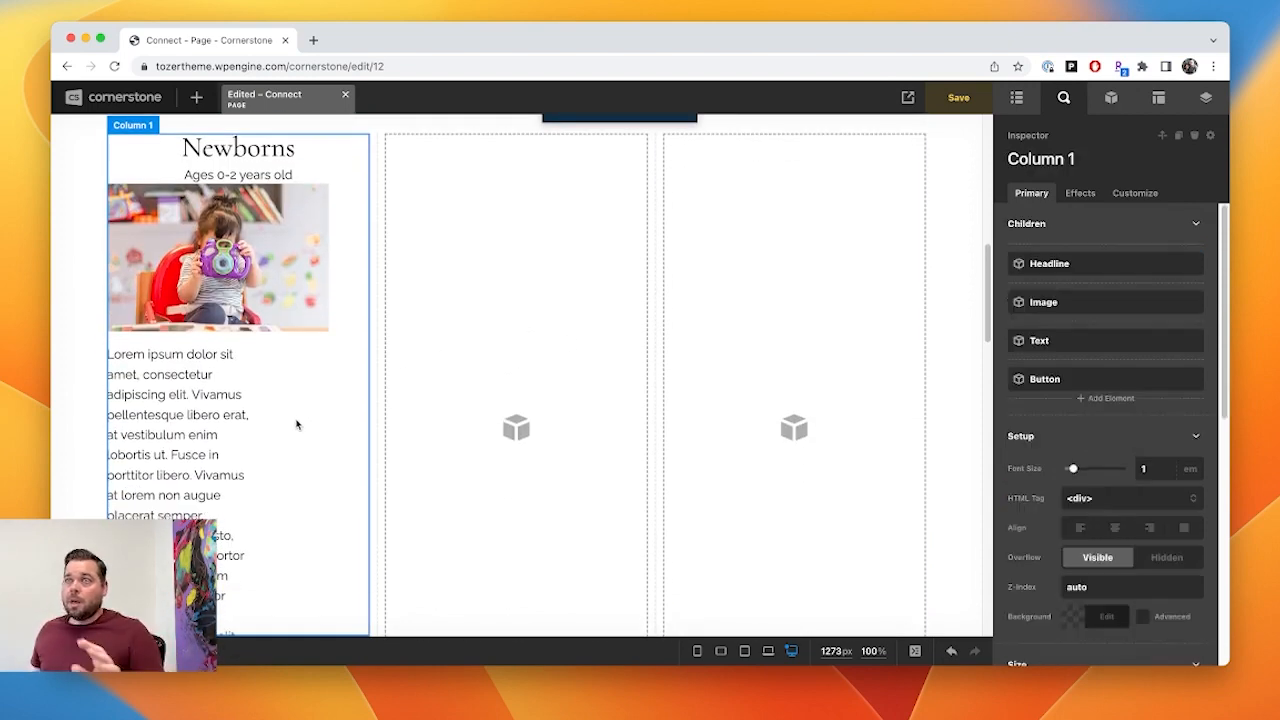
left_click(1029, 96)
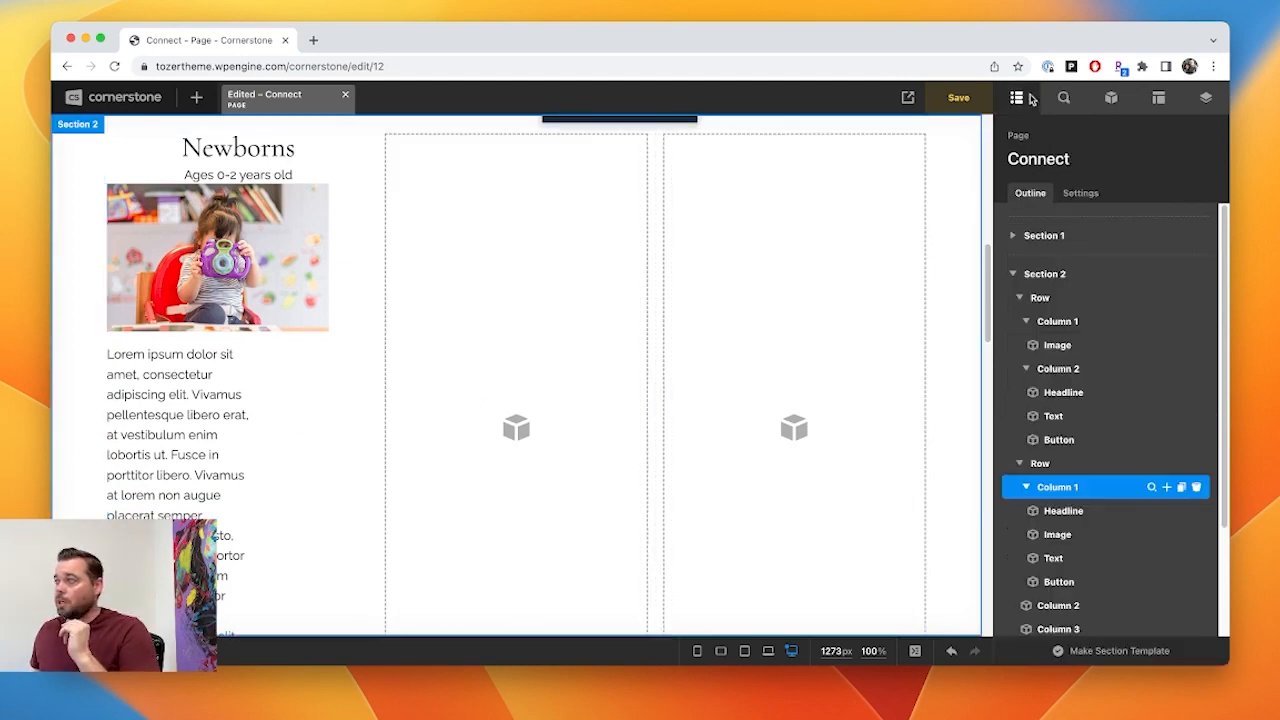
left_click(1151, 487)
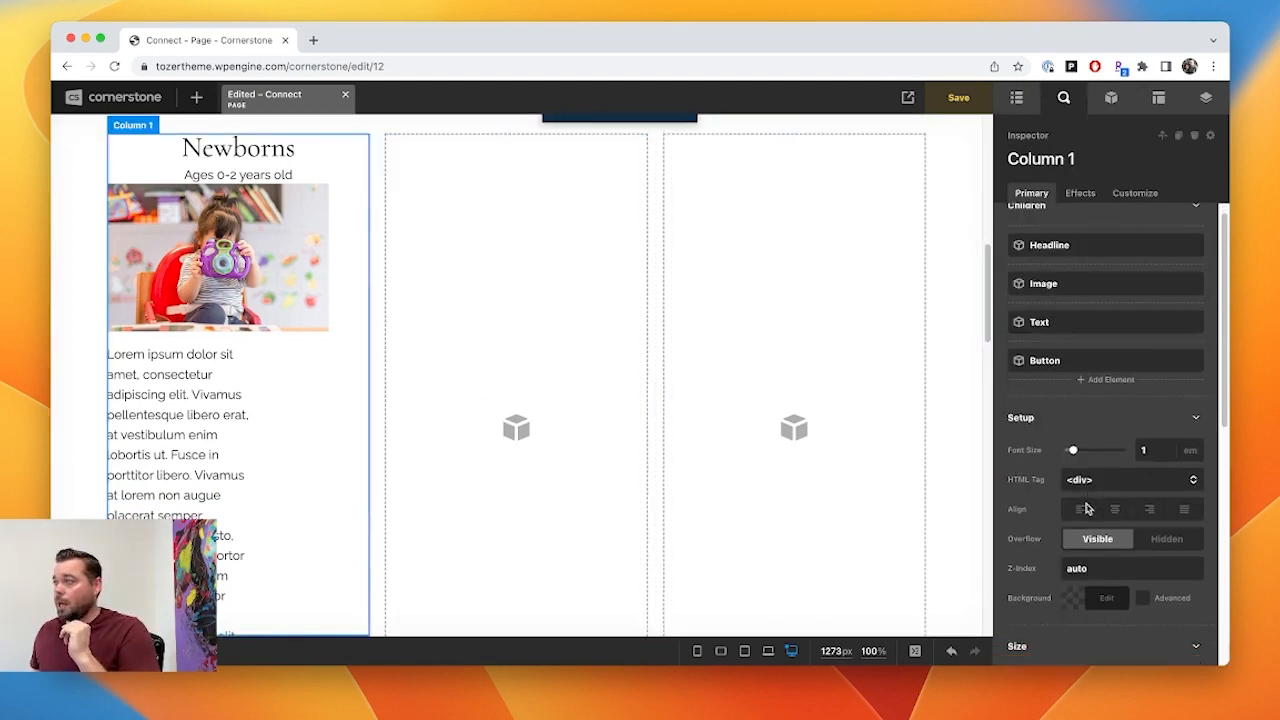
scroll(1090, 505, "down", 10)
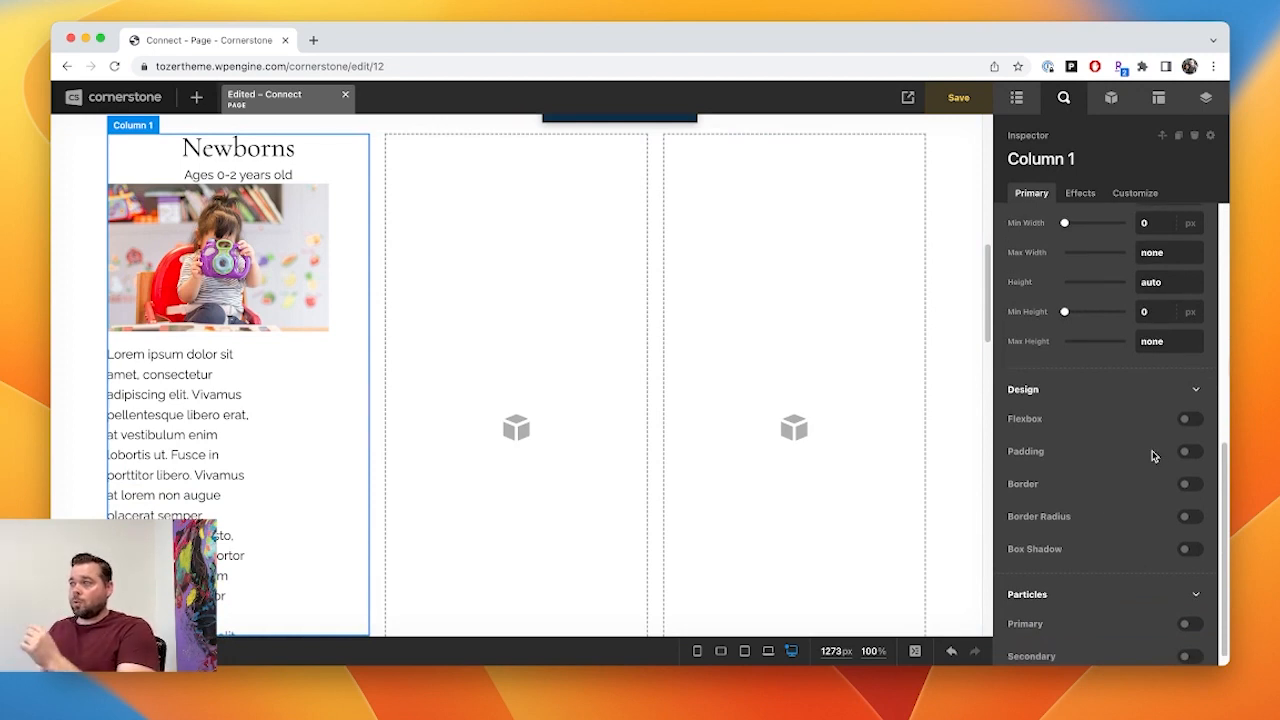
left_click(1187, 420)
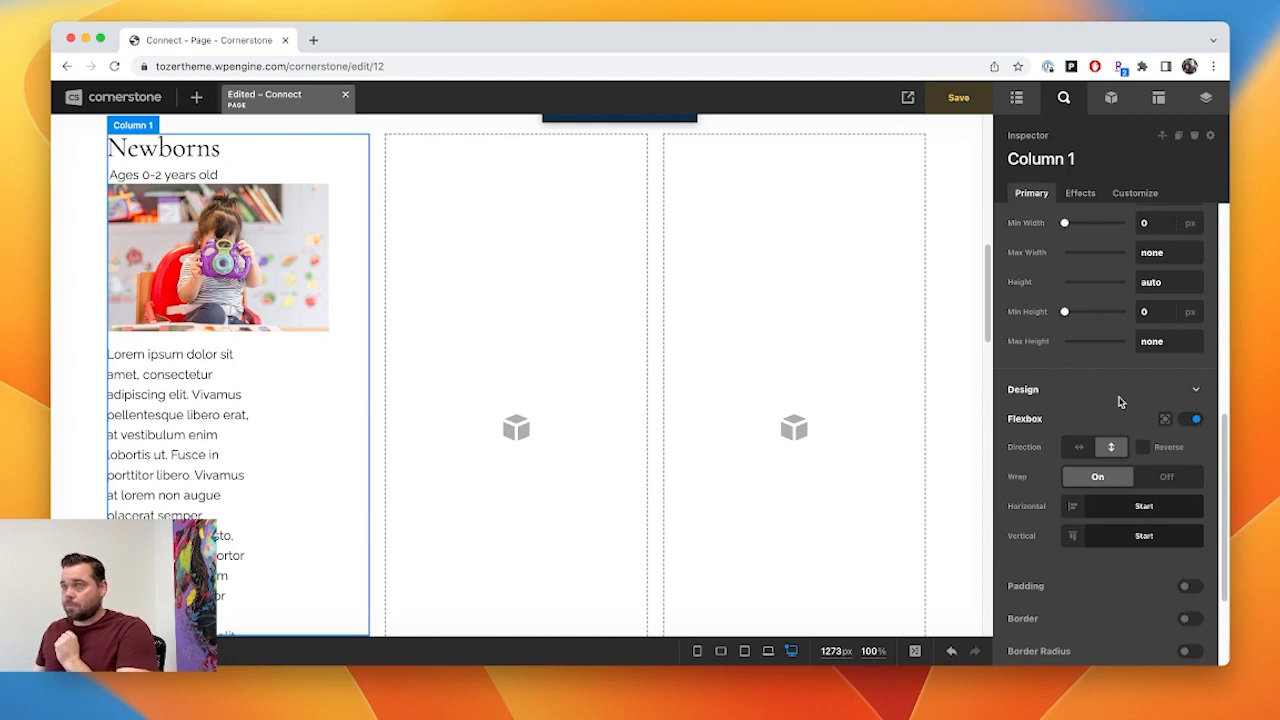
scroll(1119, 402, "down", 2)
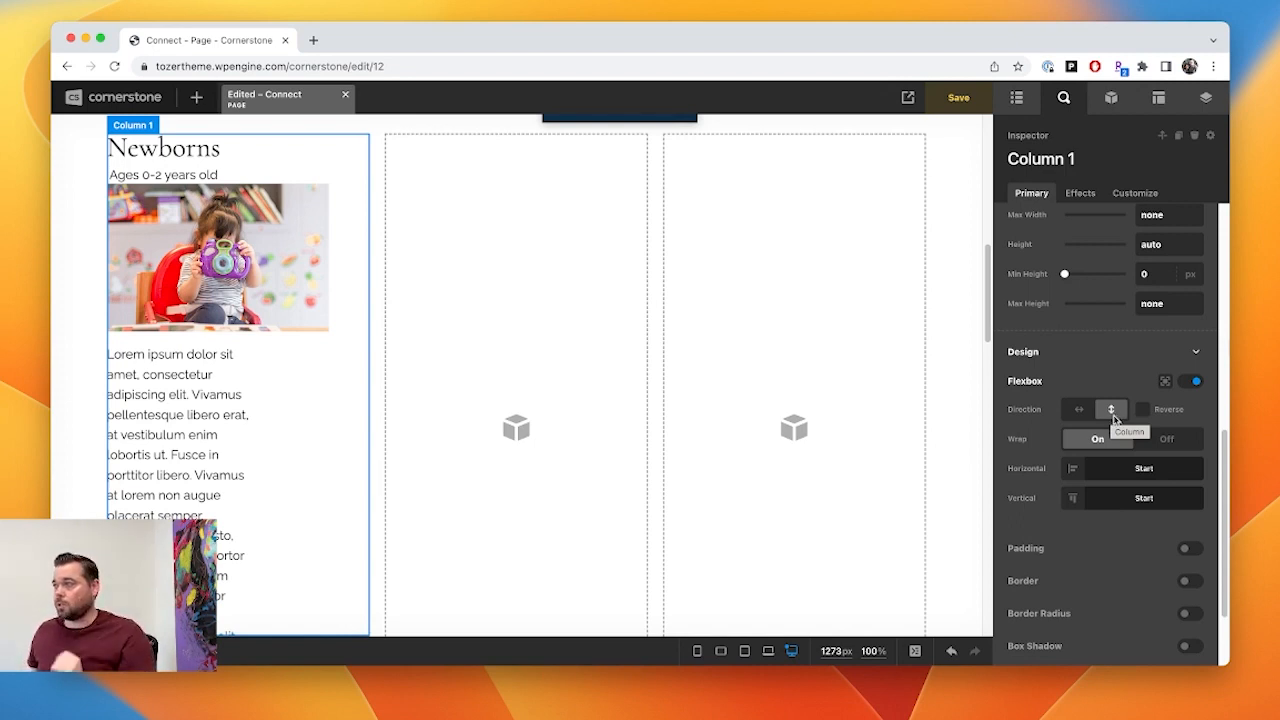
left_click(1126, 478)
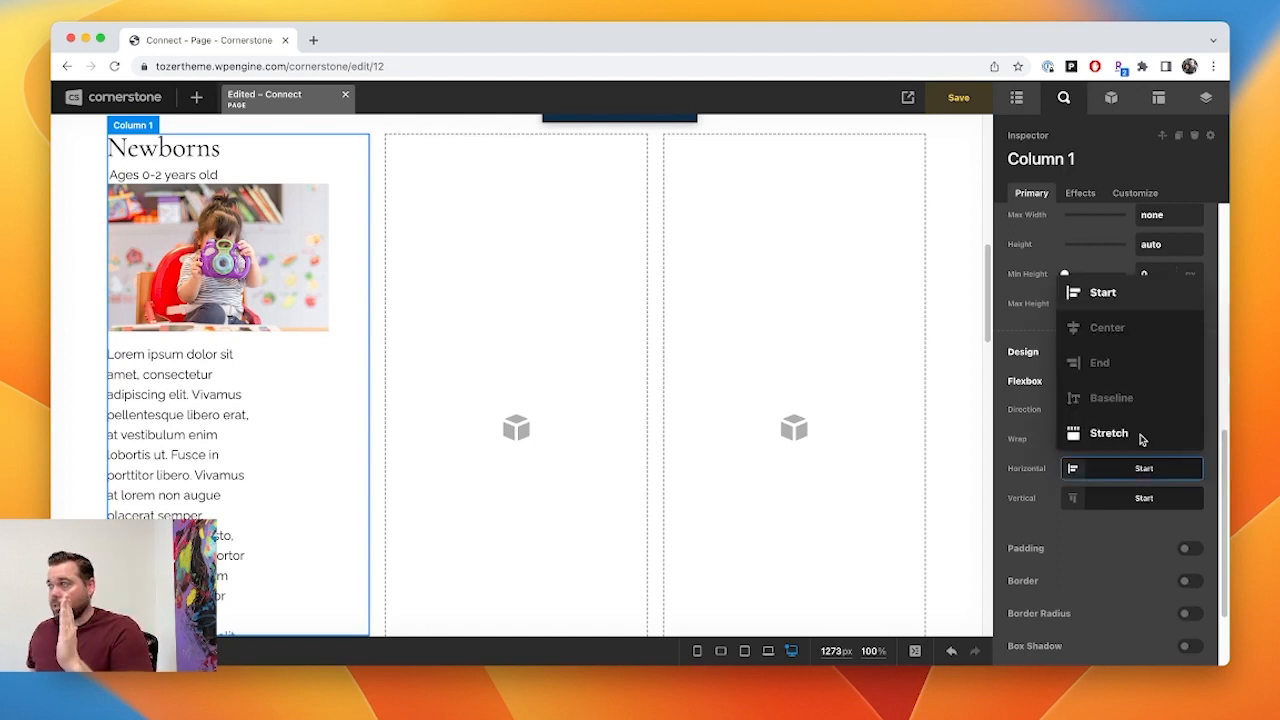
left_click(1142, 330)
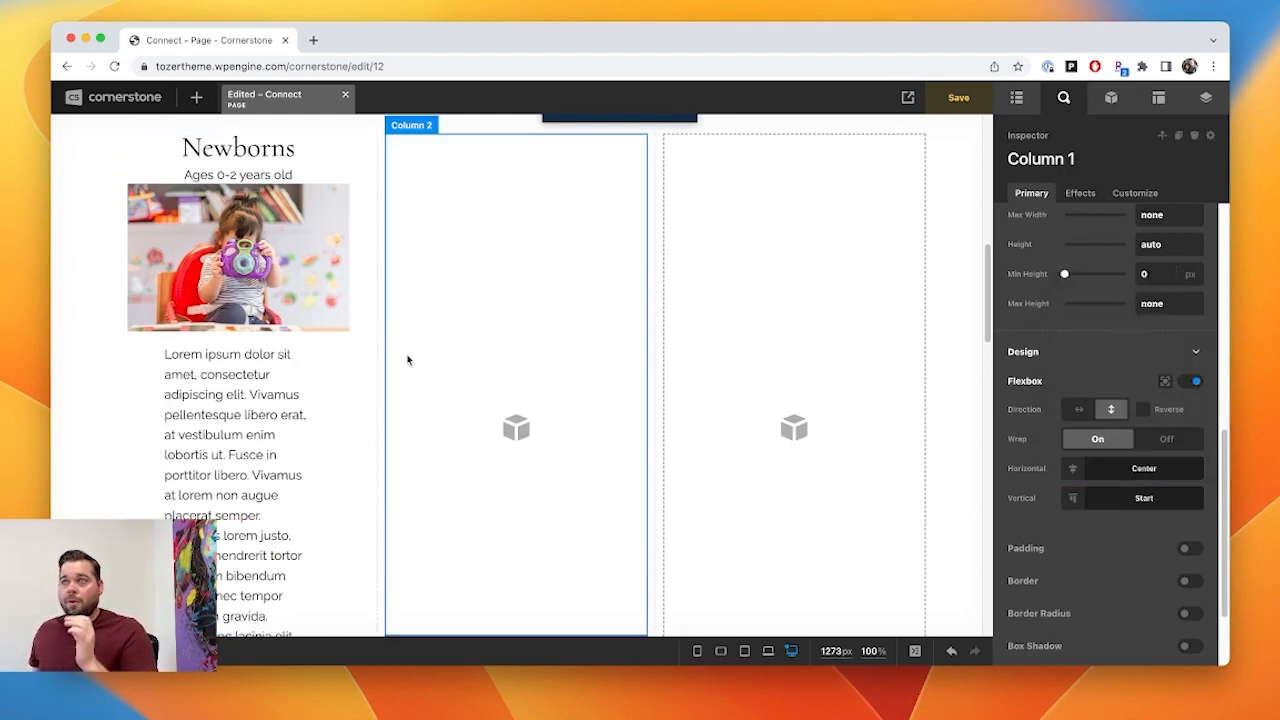
- Set the width of the text element in the Newborns column to auto
scroll(380, 355, "up", 1)
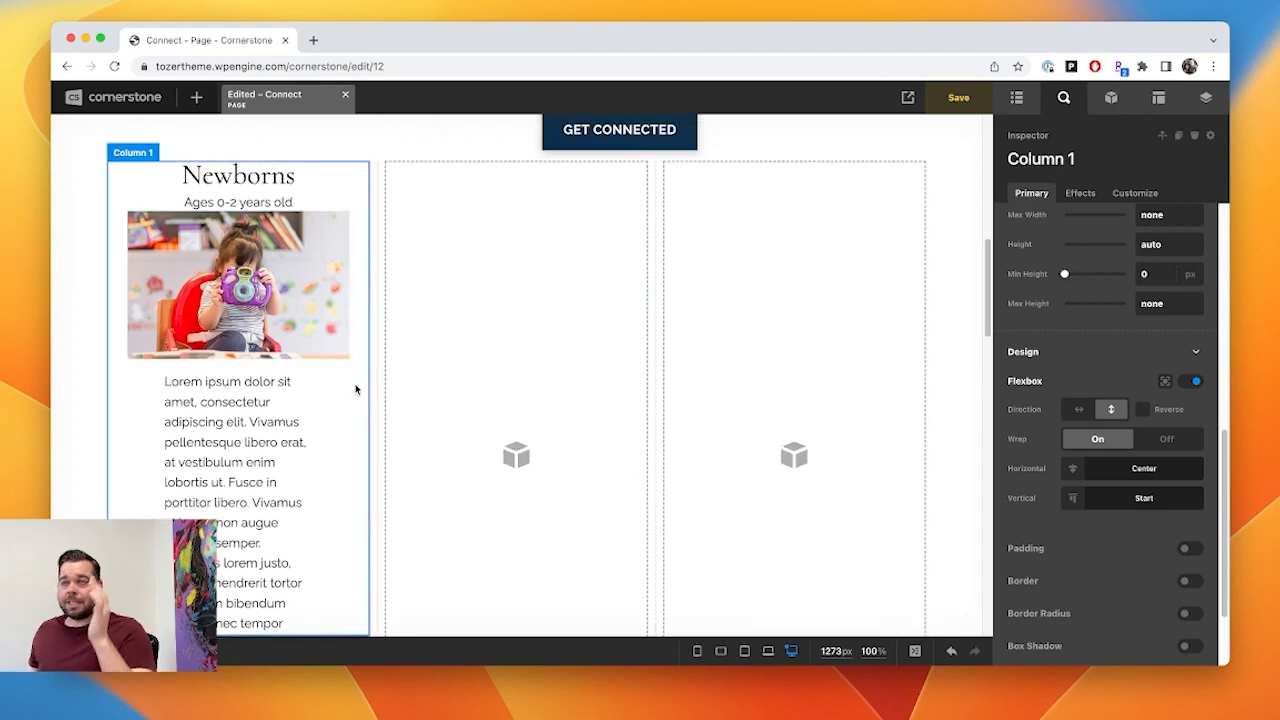
scroll(357, 392, "down", 5)
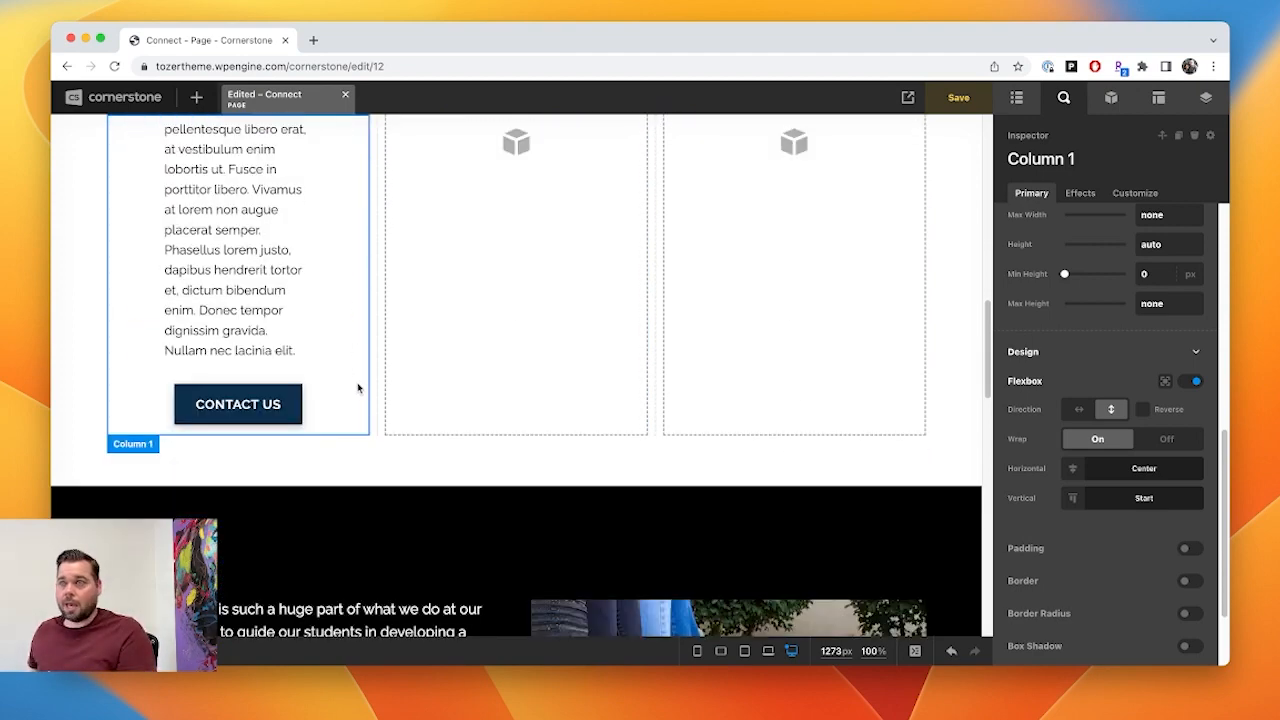
scroll(357, 388, "up", 5)
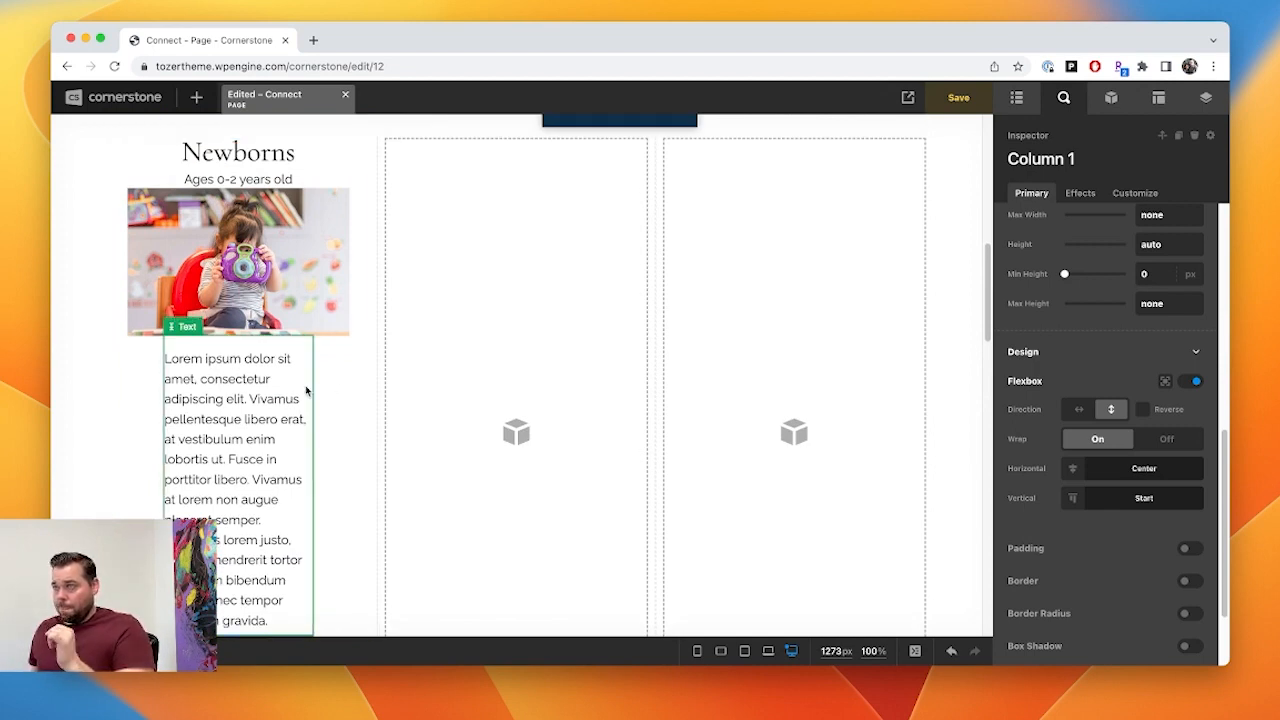
left_click(303, 372)
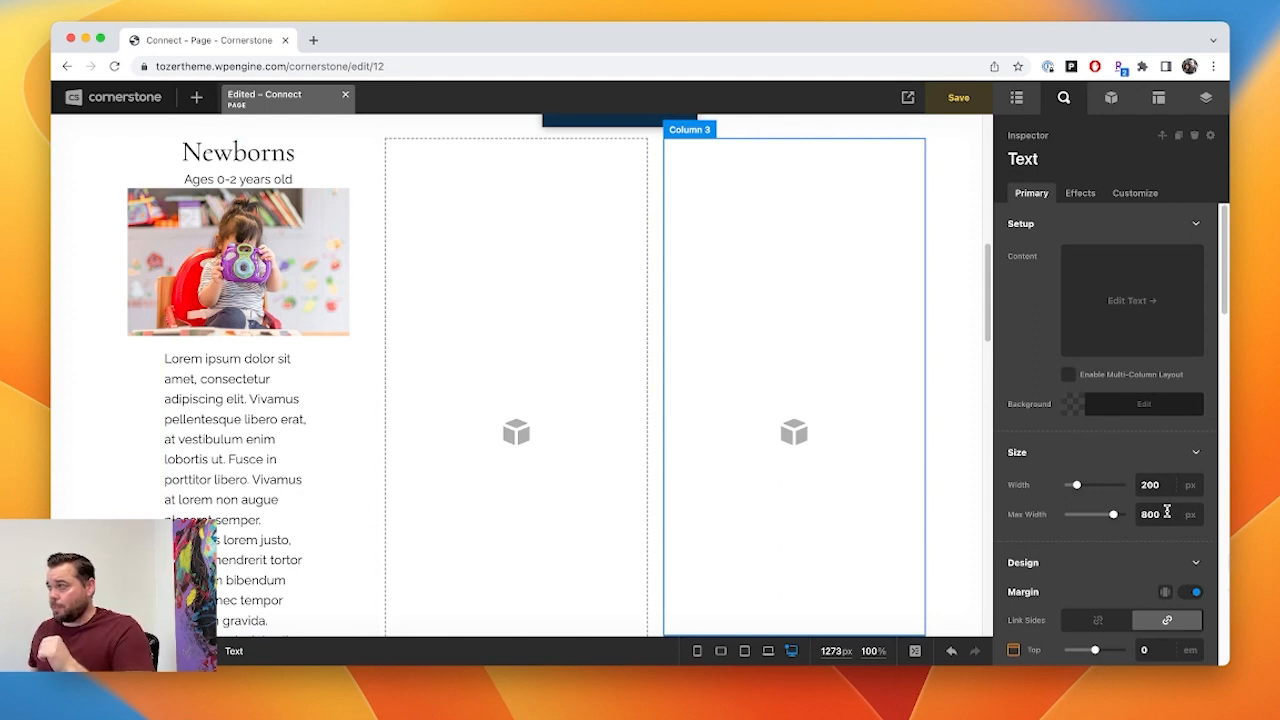
left_click(1150, 484)
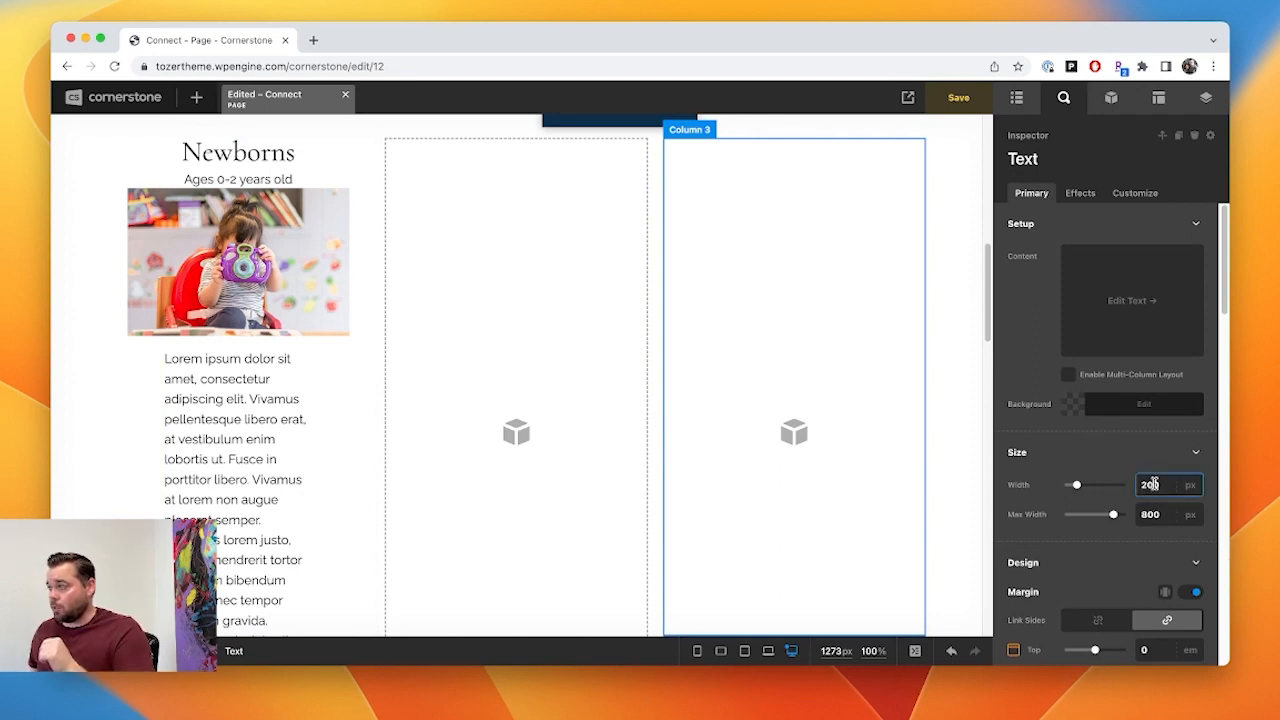
key("BackSpace")
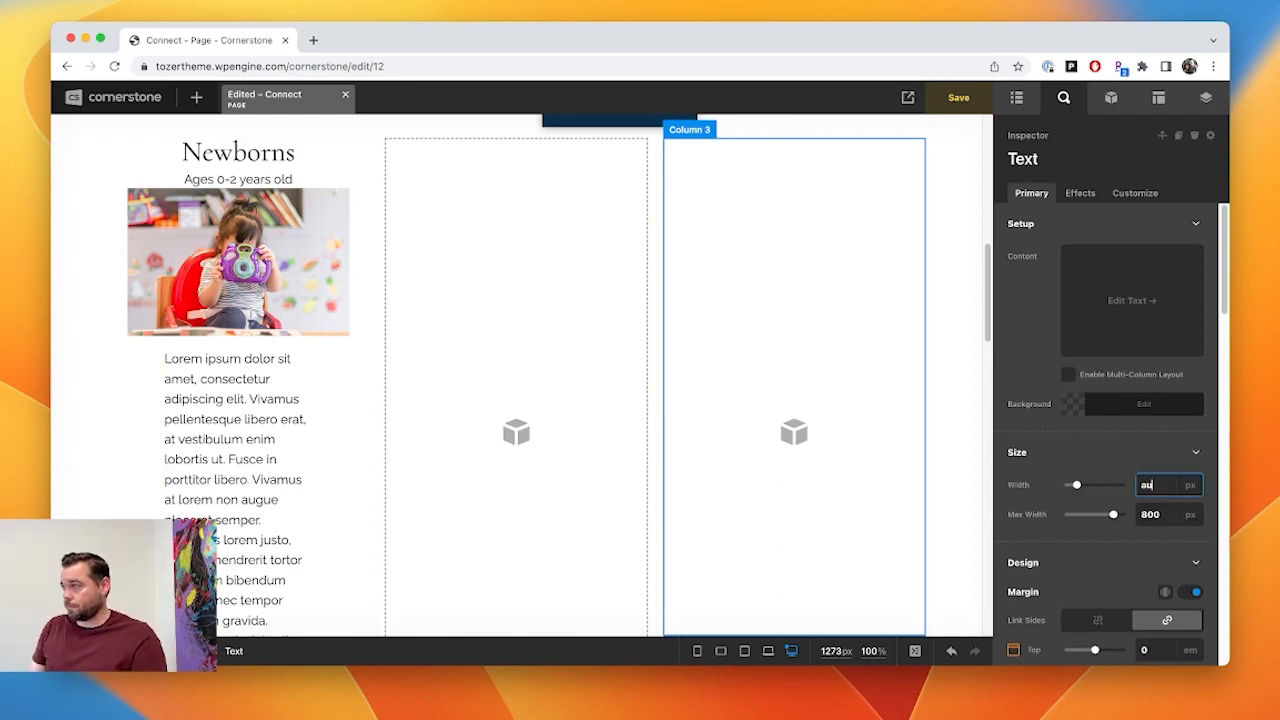
key("Tab")
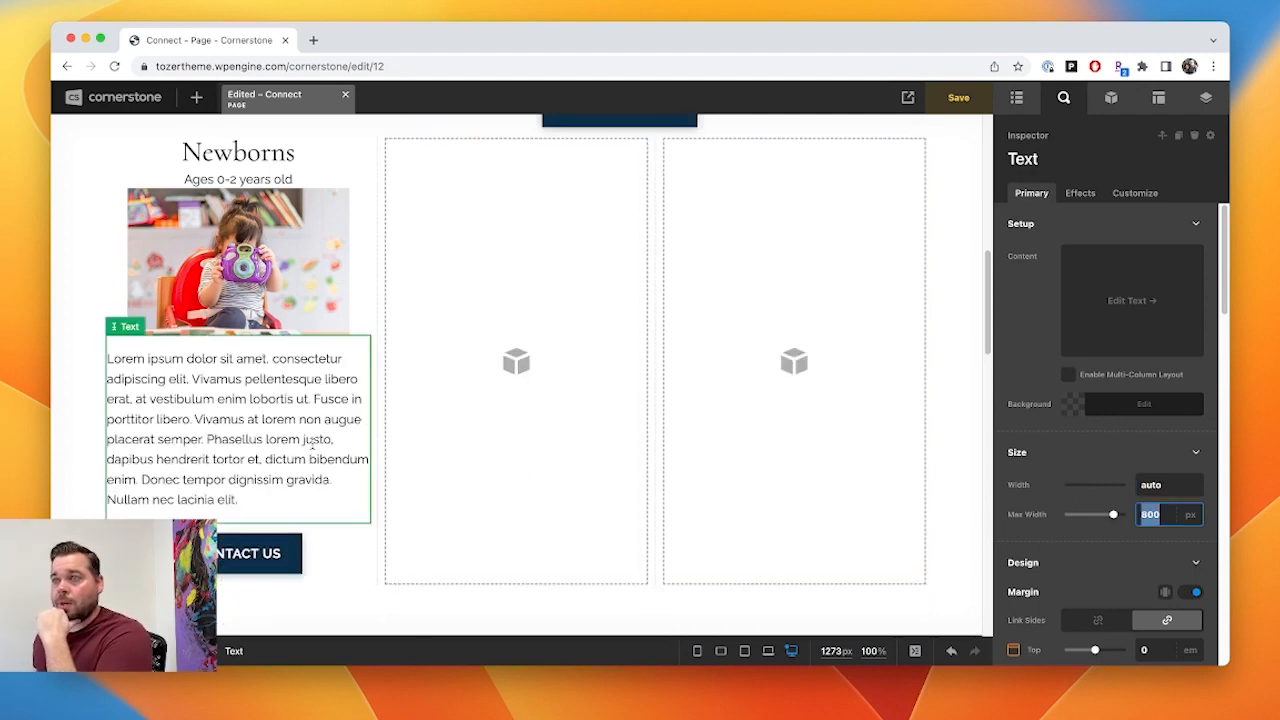
- Set the gap width of the three-column row containing the Newborns column to 40 px
left_click(339, 537)
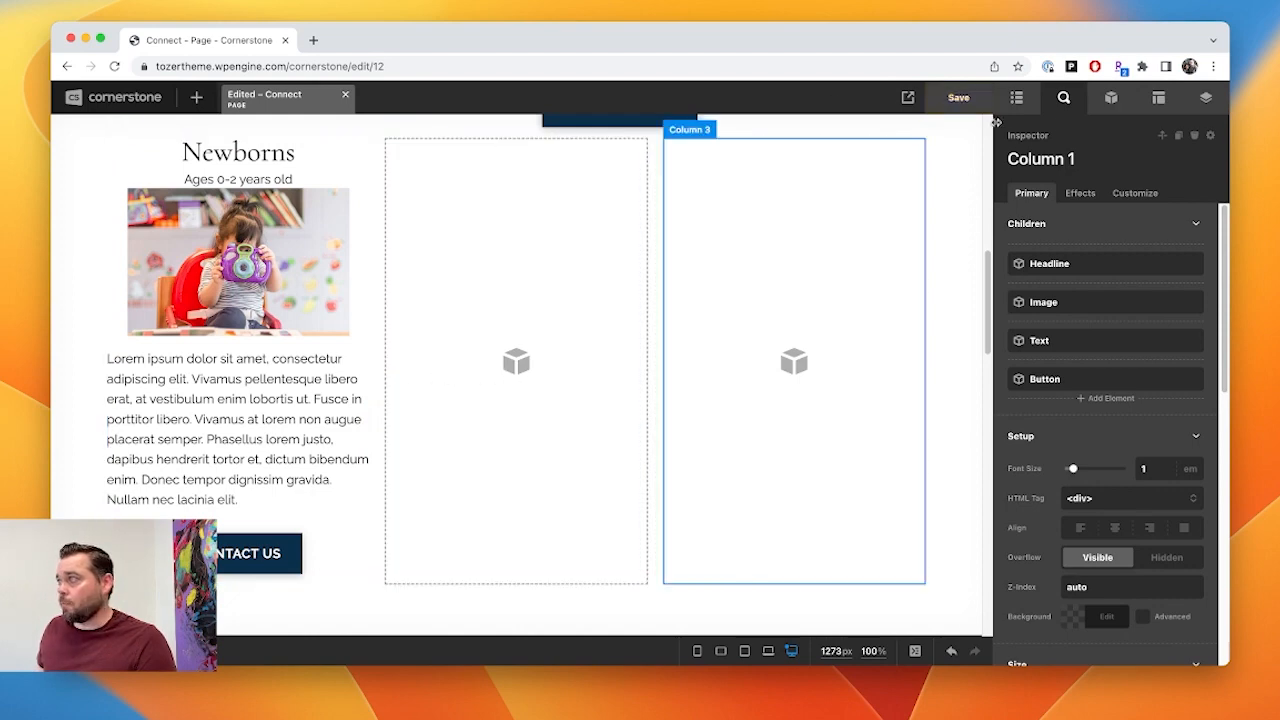
left_click(1016, 97)
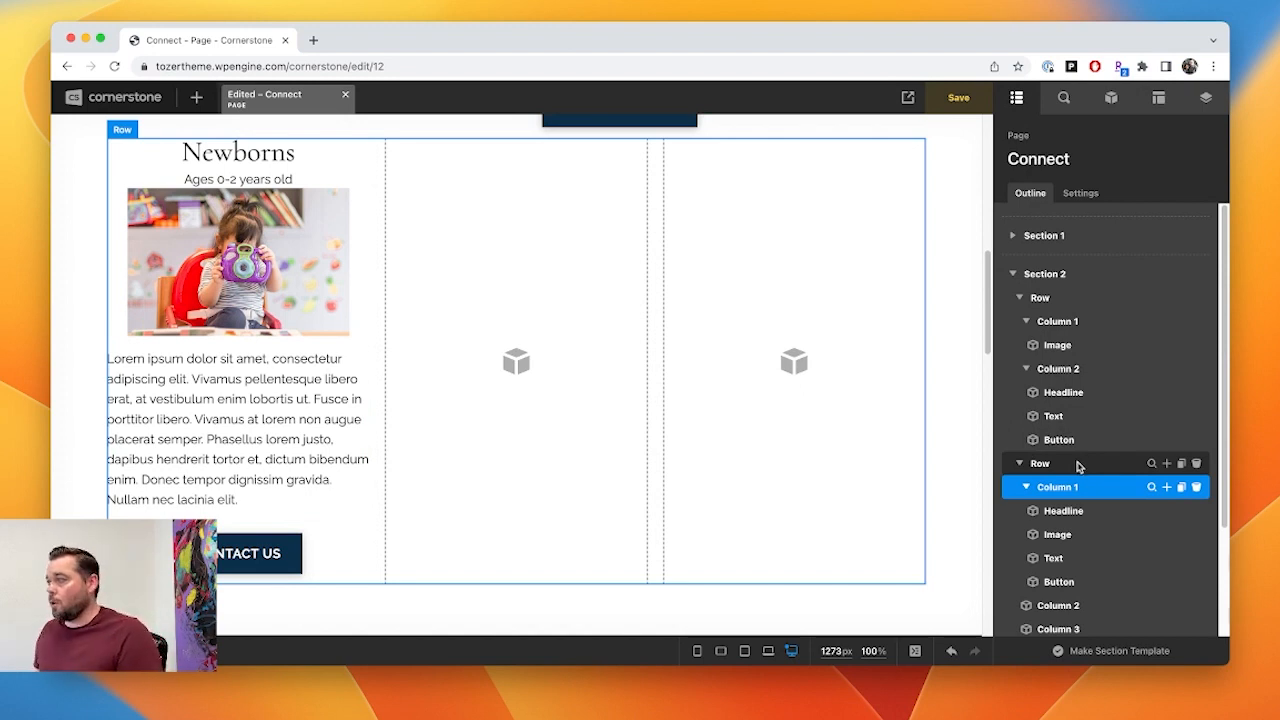
left_click(1151, 464)
scroll(1145, 469, "down", 5)
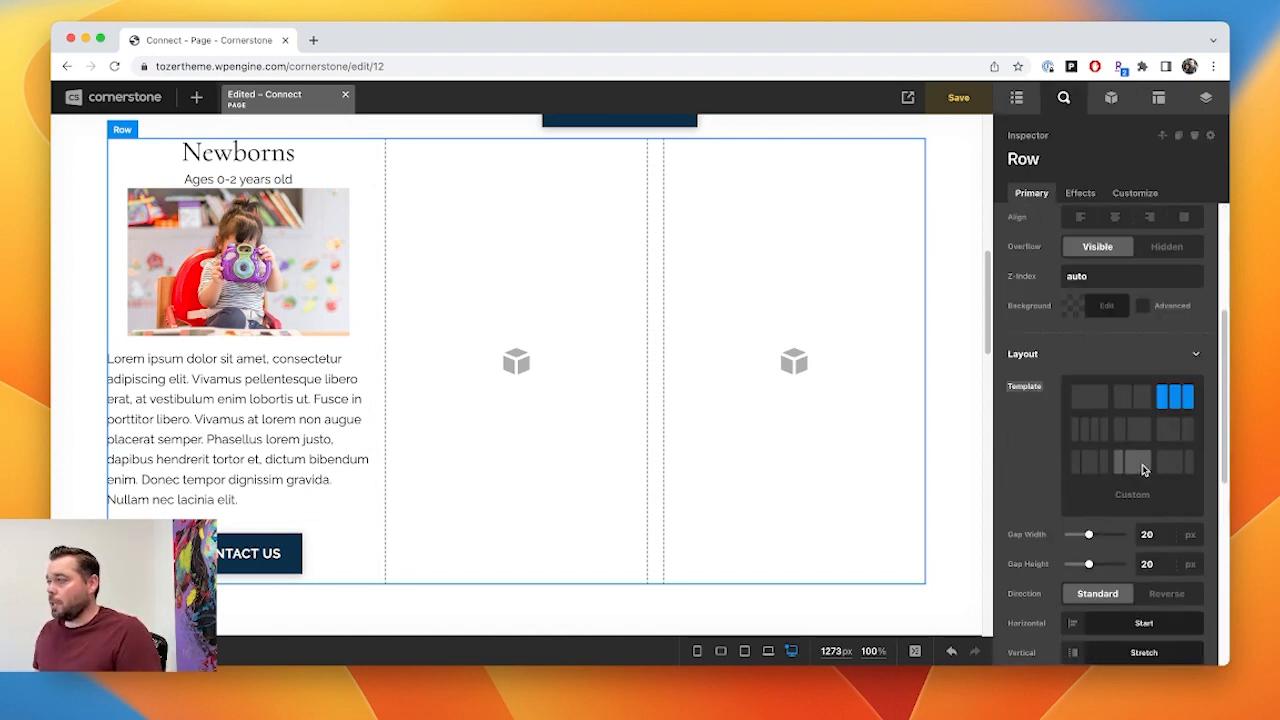
left_click(1155, 524)
left_click_drag(1155, 524, 1141, 524)
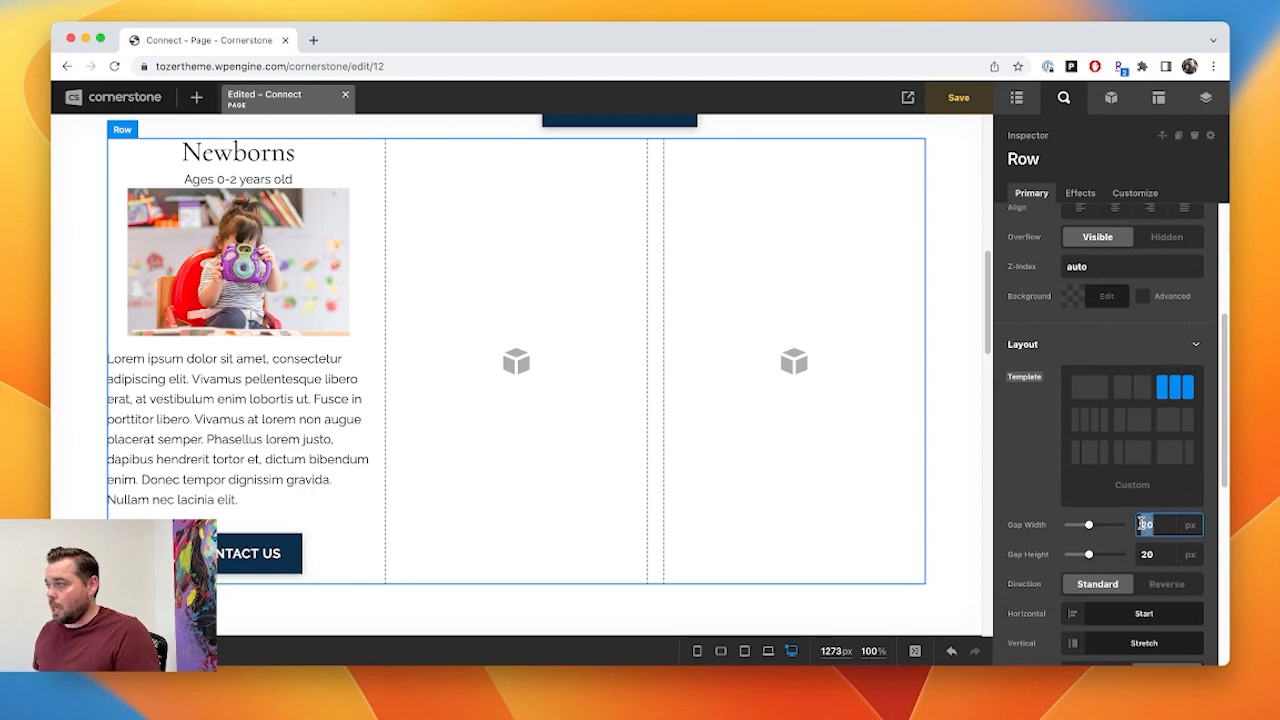
type("40")
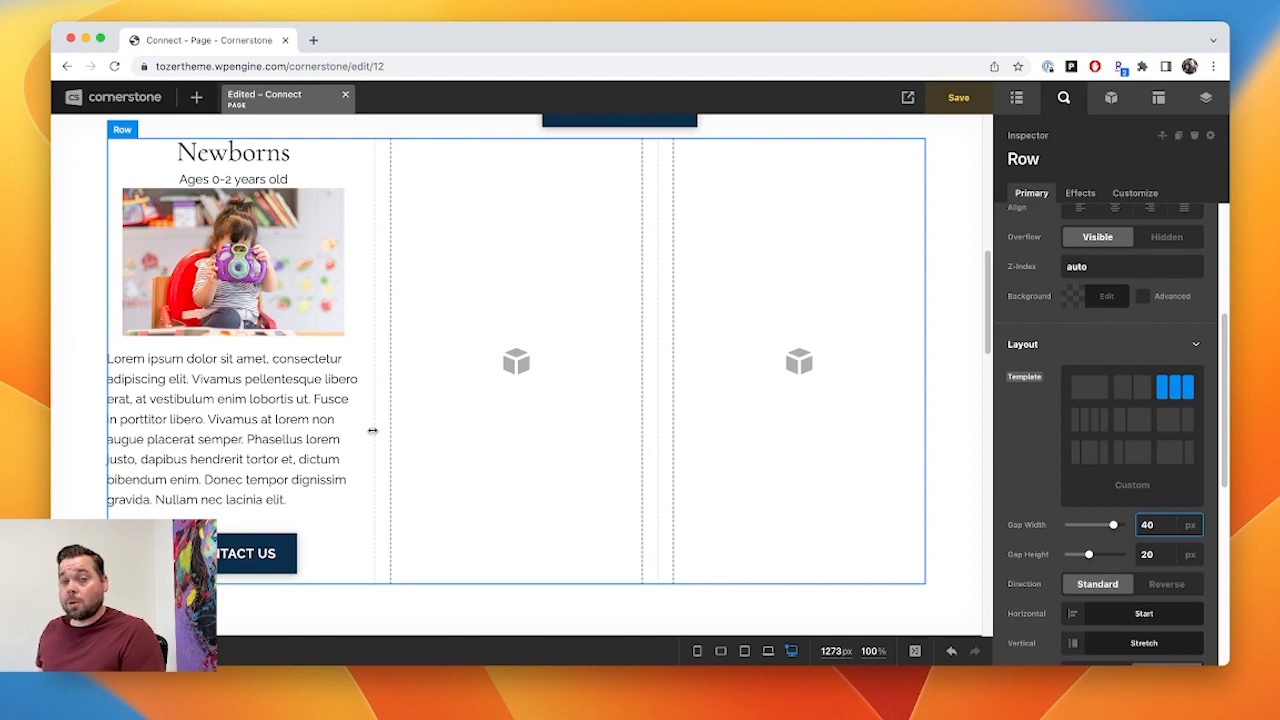
- Enable padding on the Newborns column (Column 1) and set it to 20 px on all linked sides
left_click(334, 170)
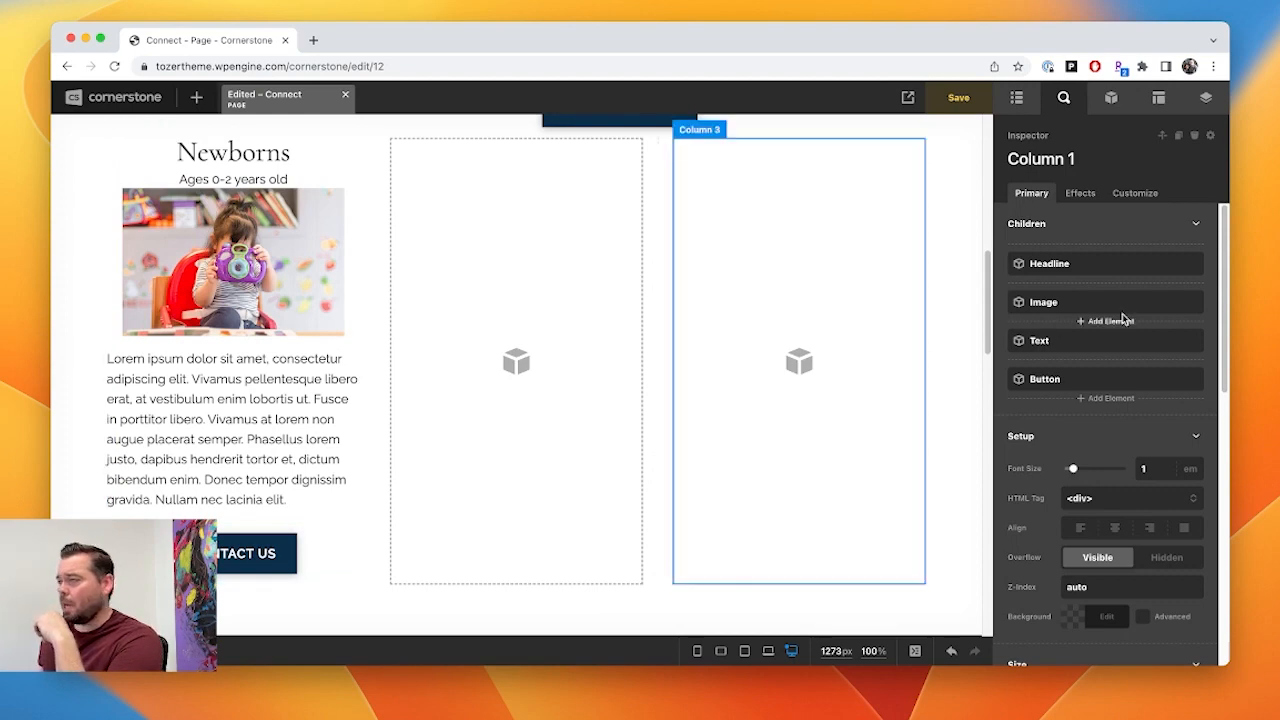
left_click(1016, 97)
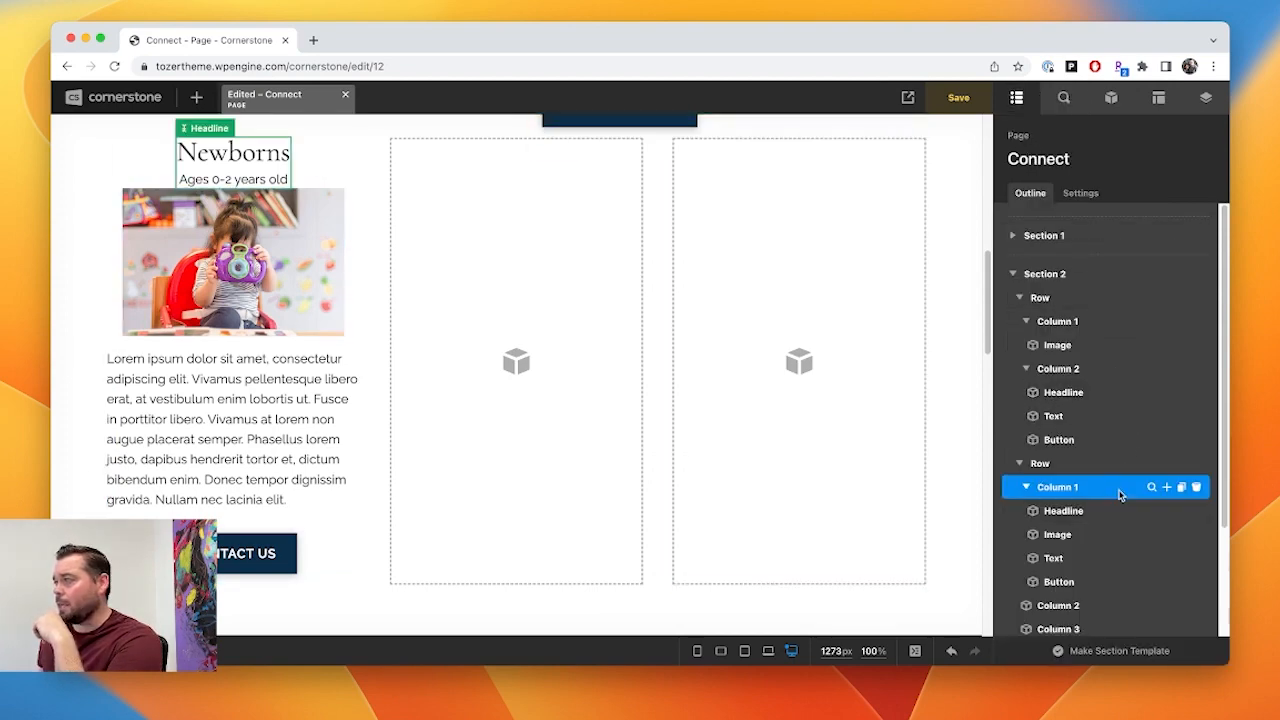
left_click(1151, 488)
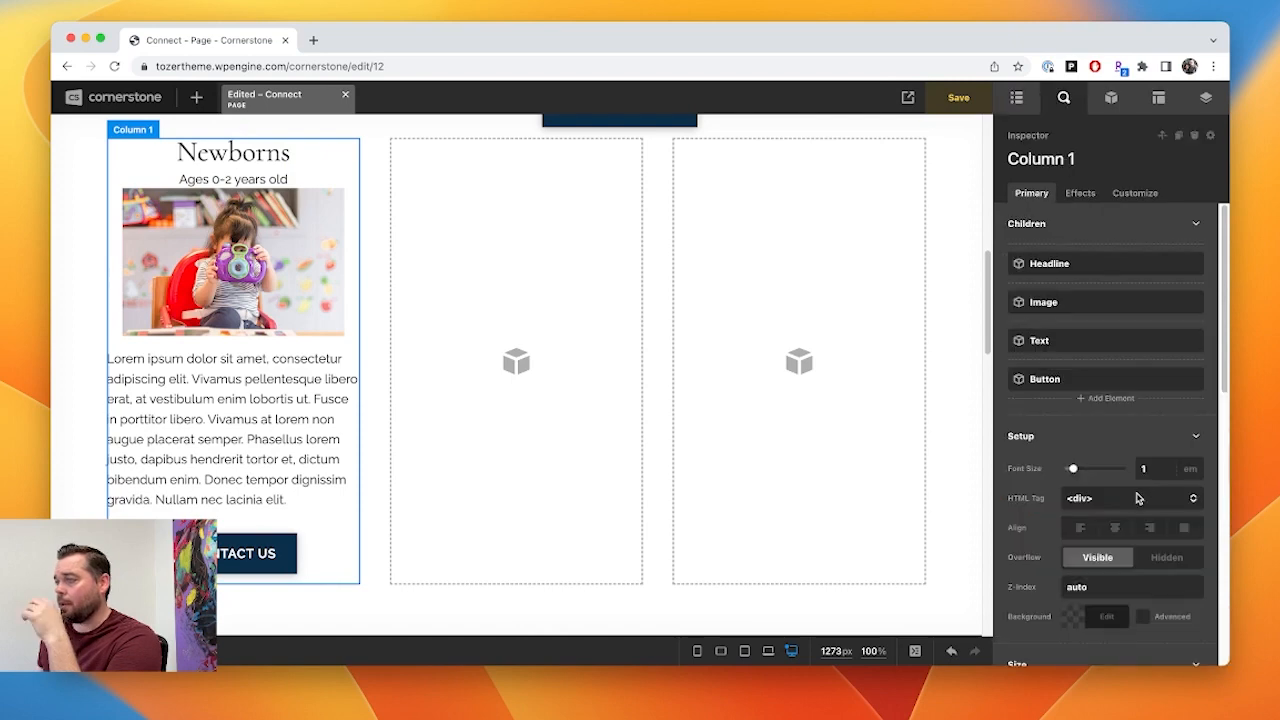
scroll(1145, 493, "down", 5)
scroll(1107, 518, "down", 3)
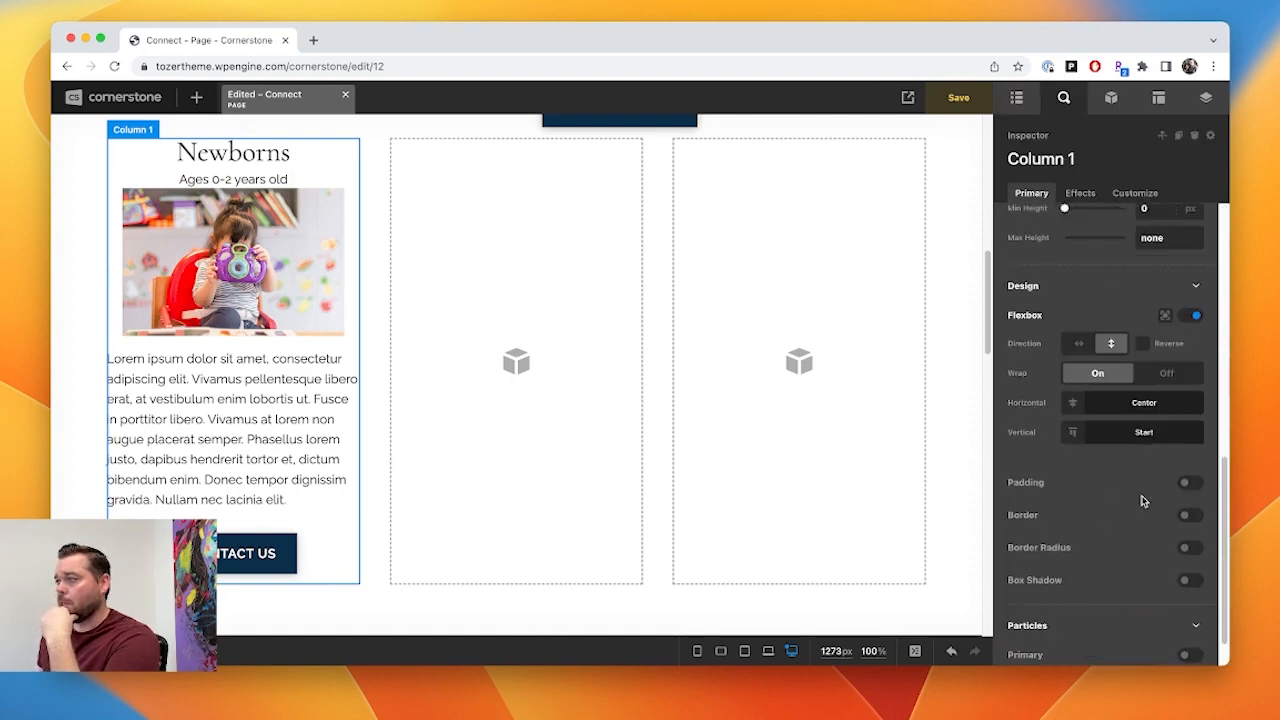
left_click(1185, 483)
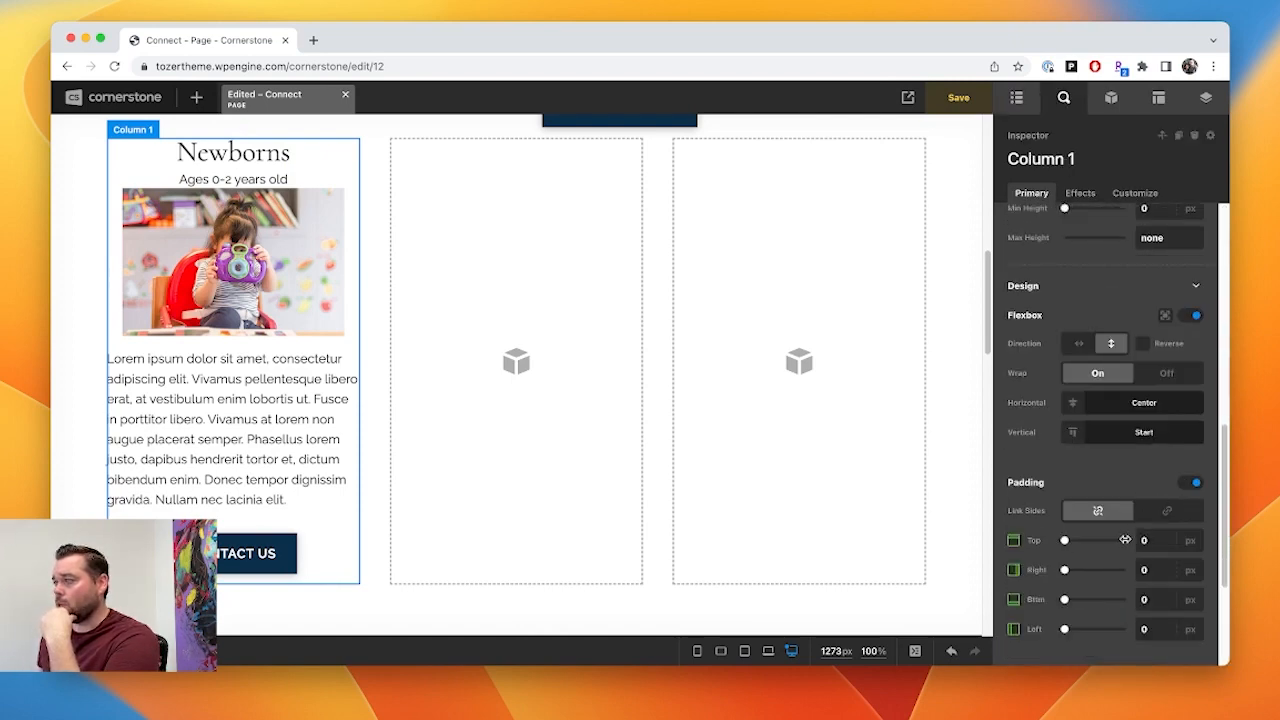
scroll(1138, 538, "down", 1)
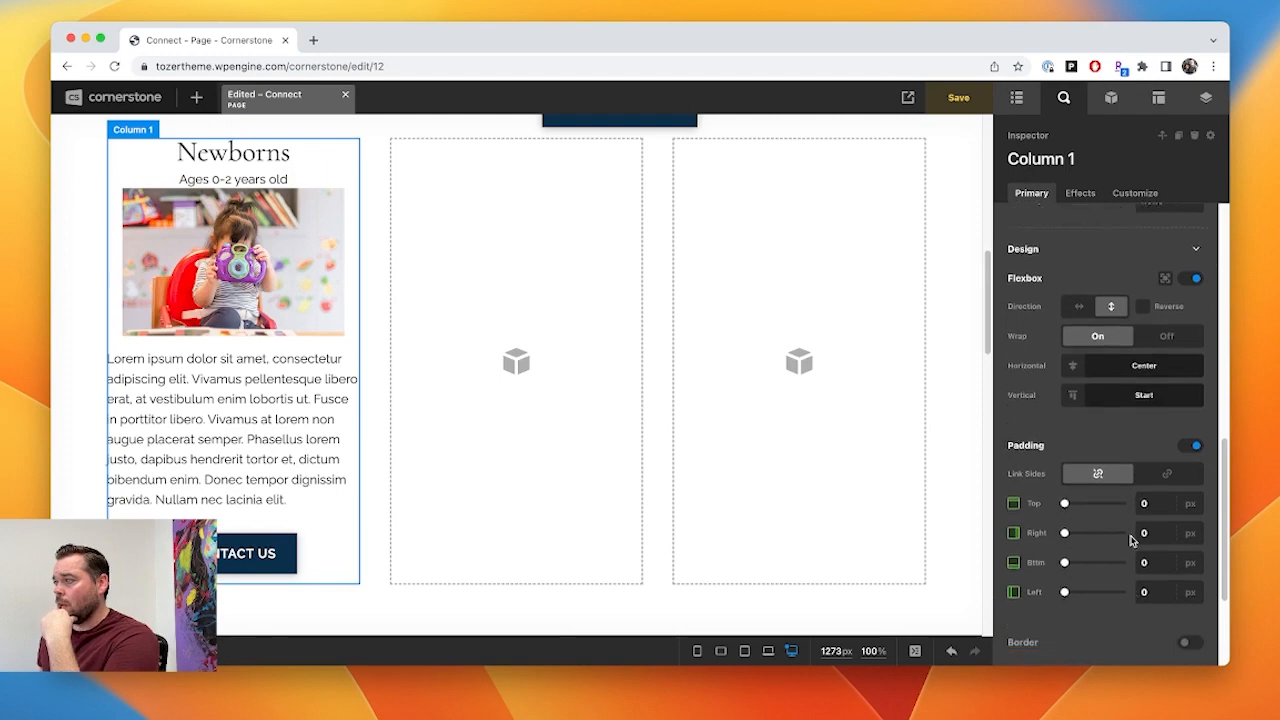
left_click(1167, 474)
left_click(1150, 503)
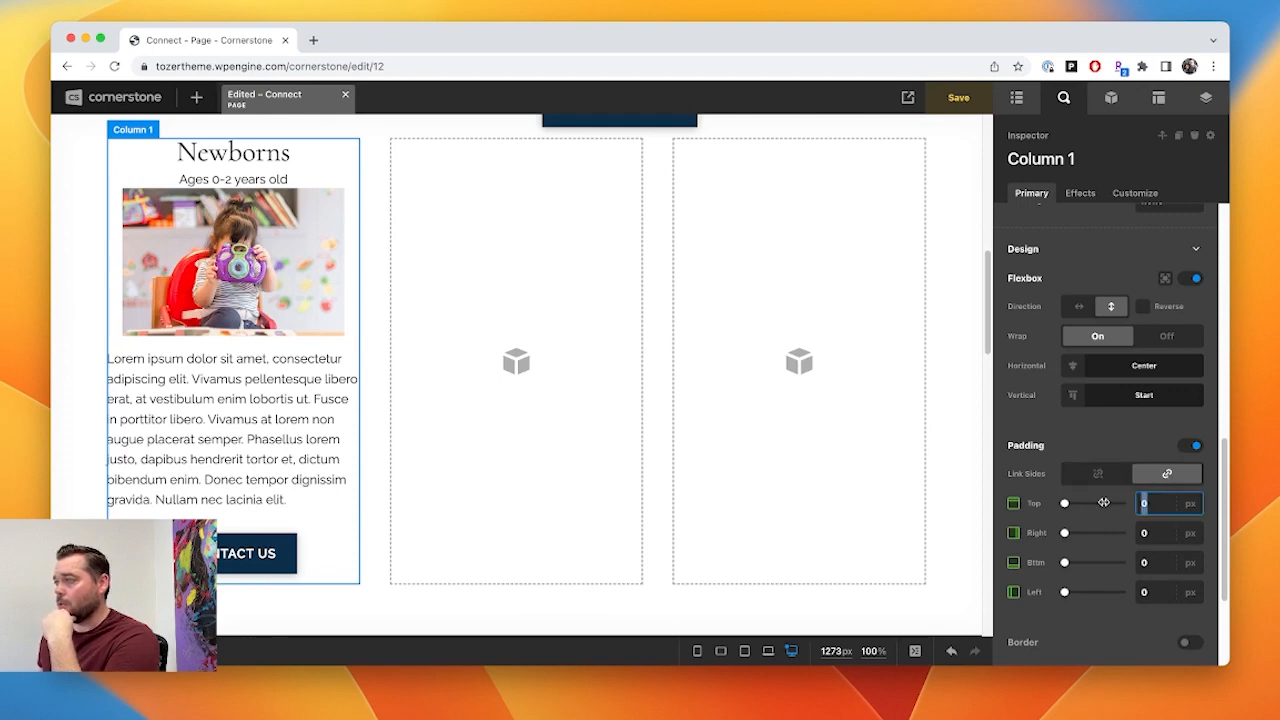
type("20")
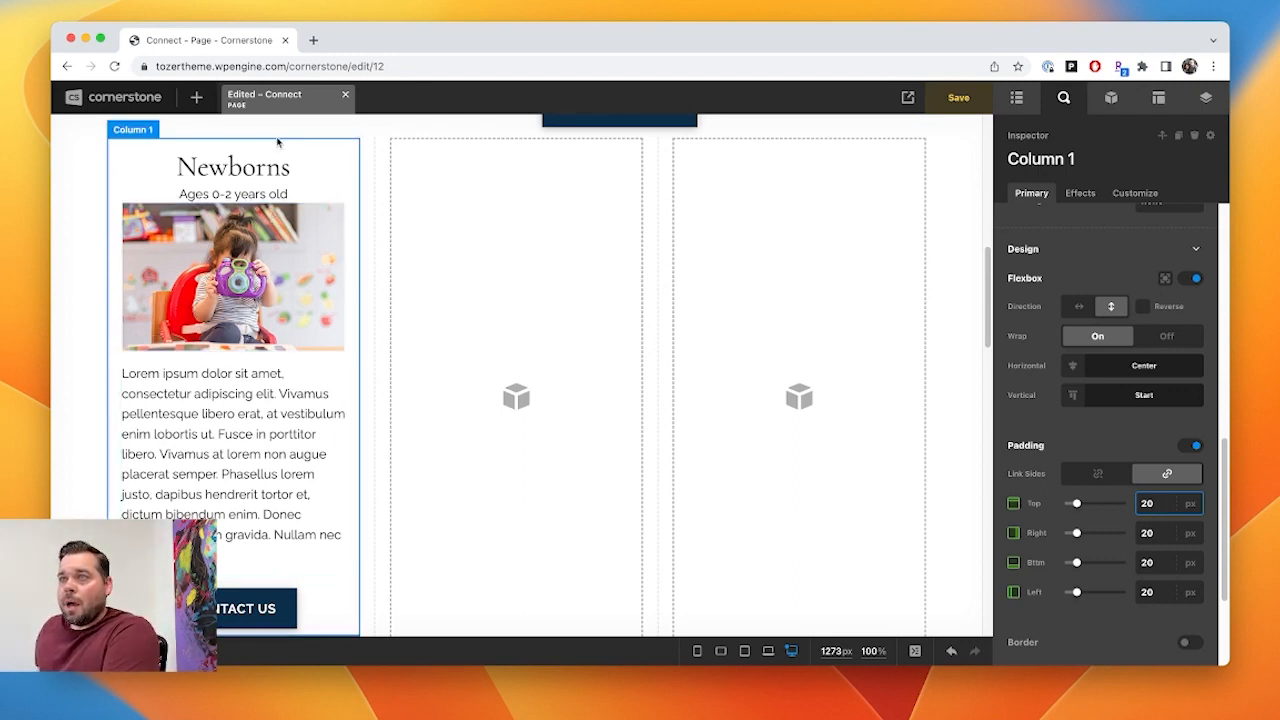
- Unlink the padding sides of the Newborns headline and set its bottom padding to 1 em
left_click(269, 168)
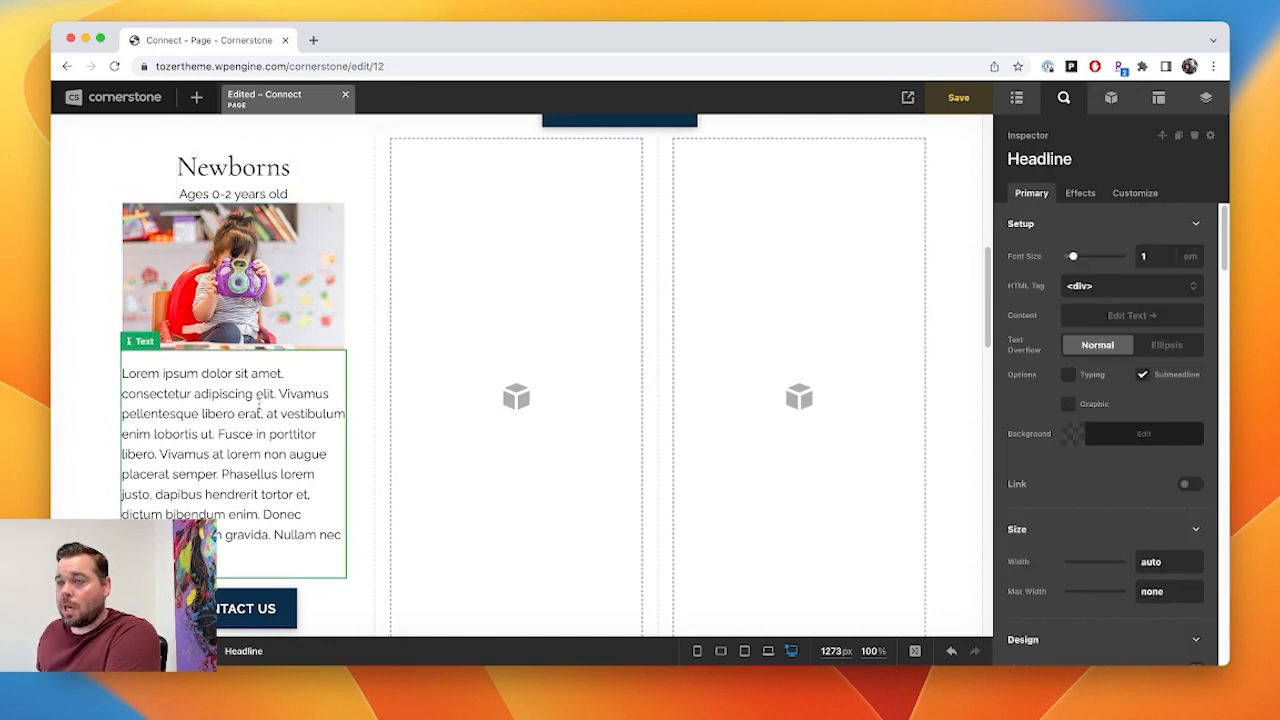
left_click(286, 470)
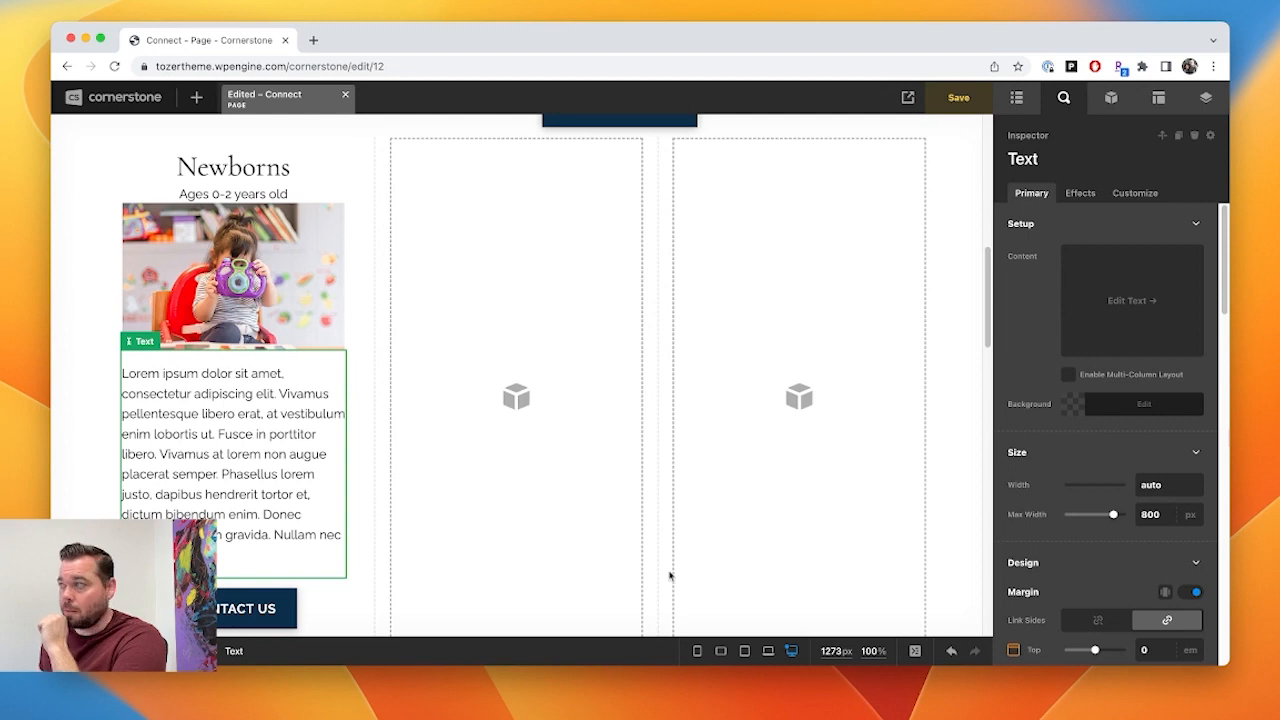
scroll(1066, 512, "down", 10)
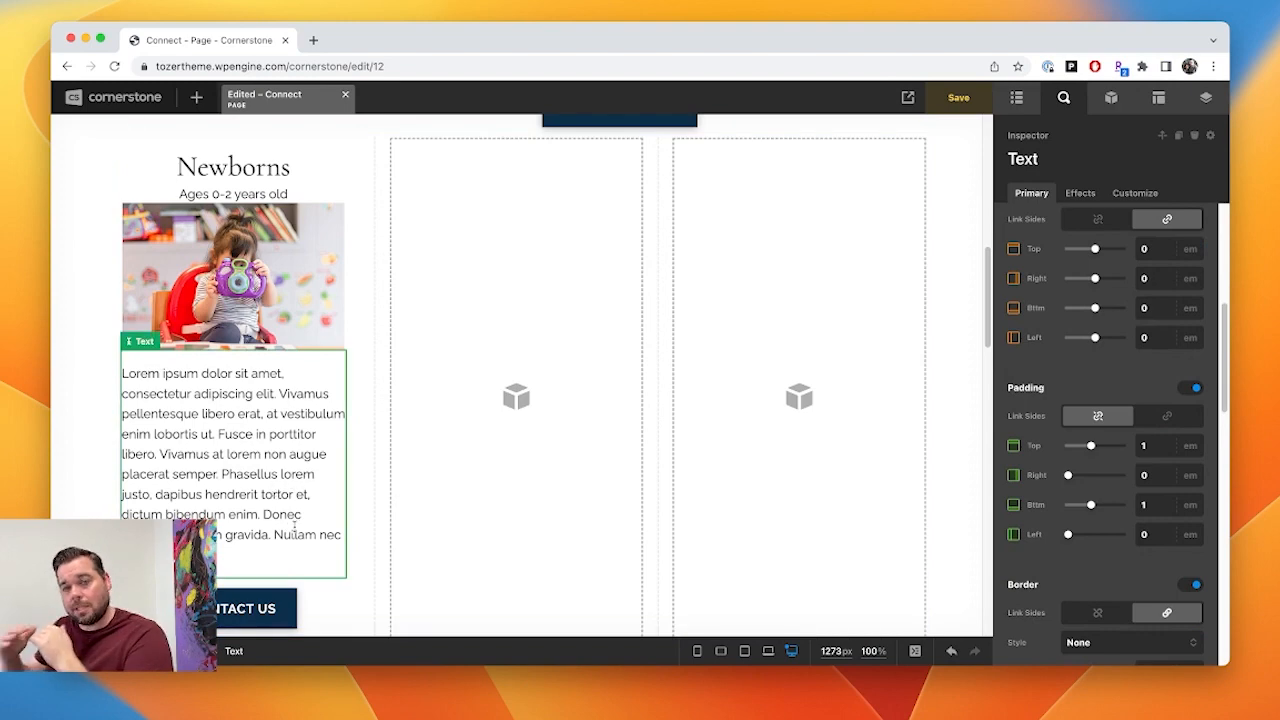
left_click(241, 171)
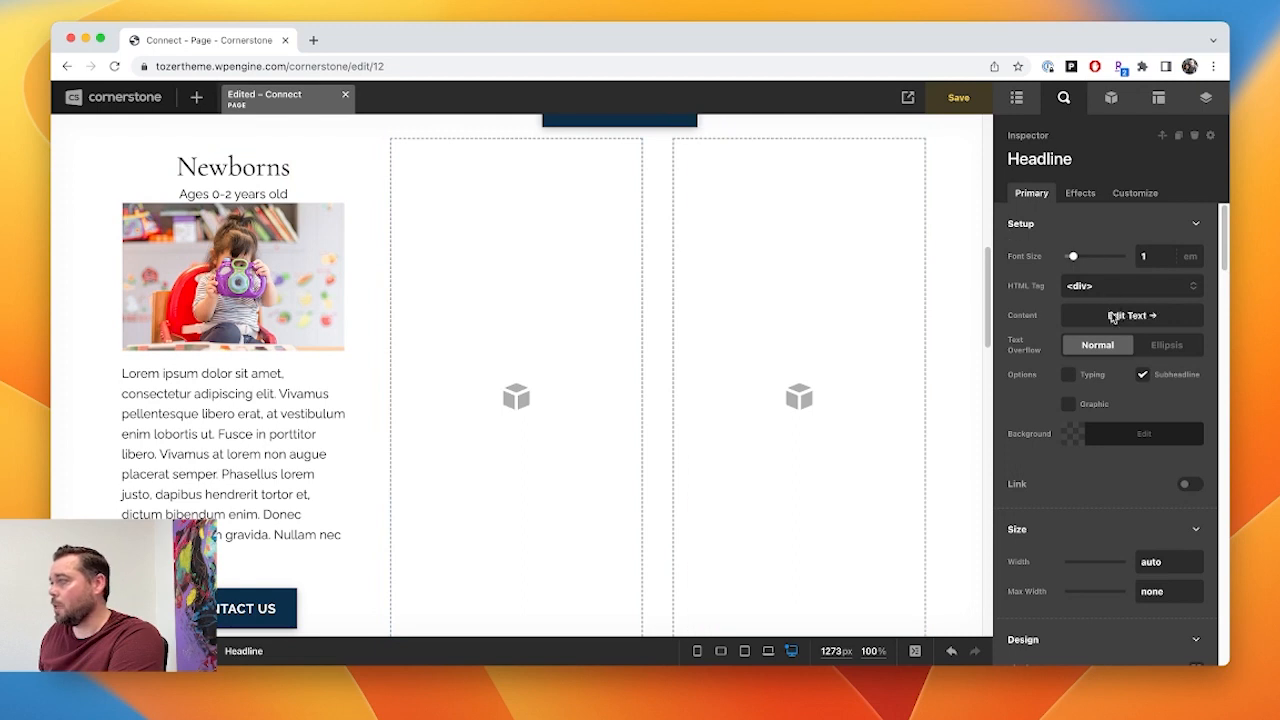
scroll(1131, 427, "down", 3)
scroll(1131, 427, "down", 5)
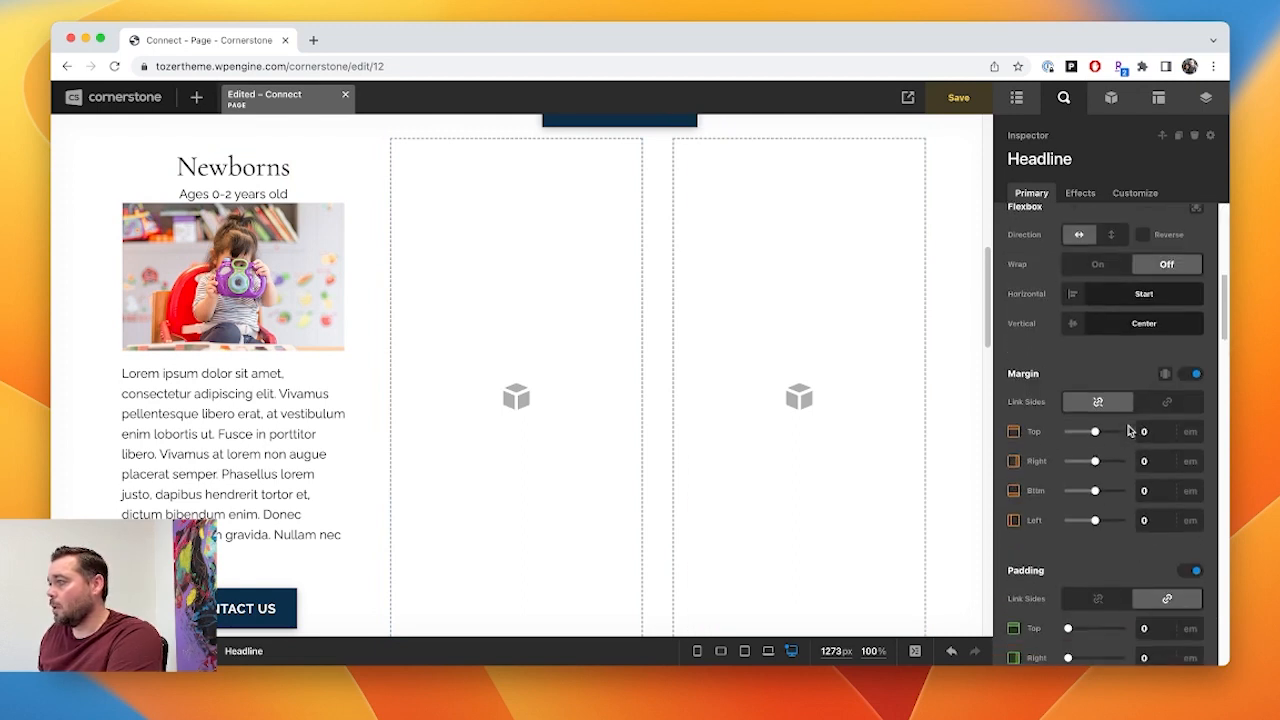
scroll(1131, 427, "down", 2)
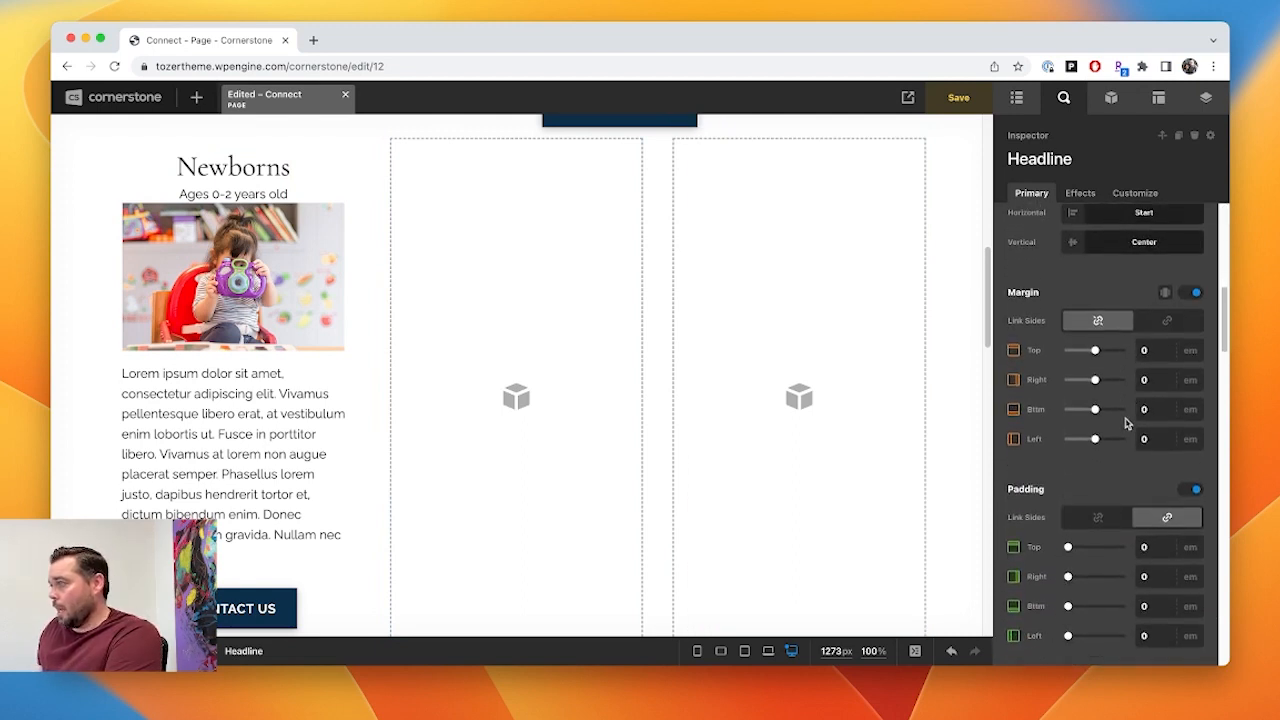
scroll(1126, 424, "down", 3)
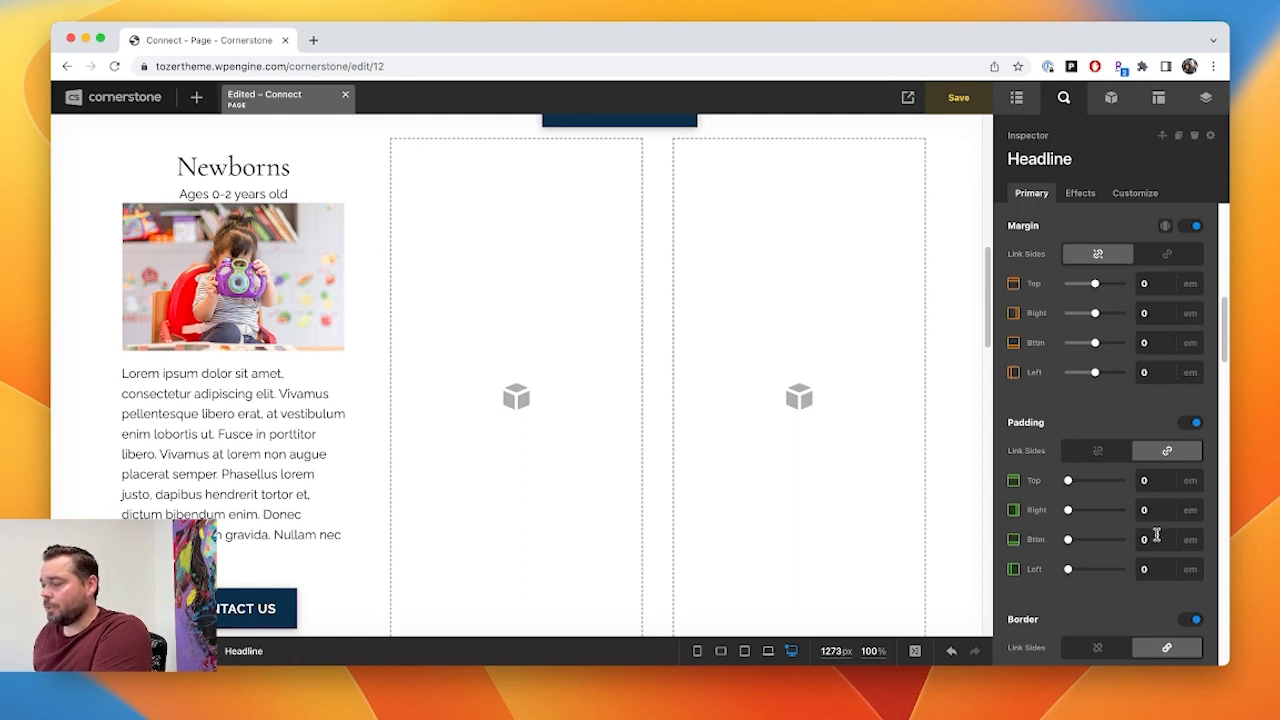
left_click(1097, 451)
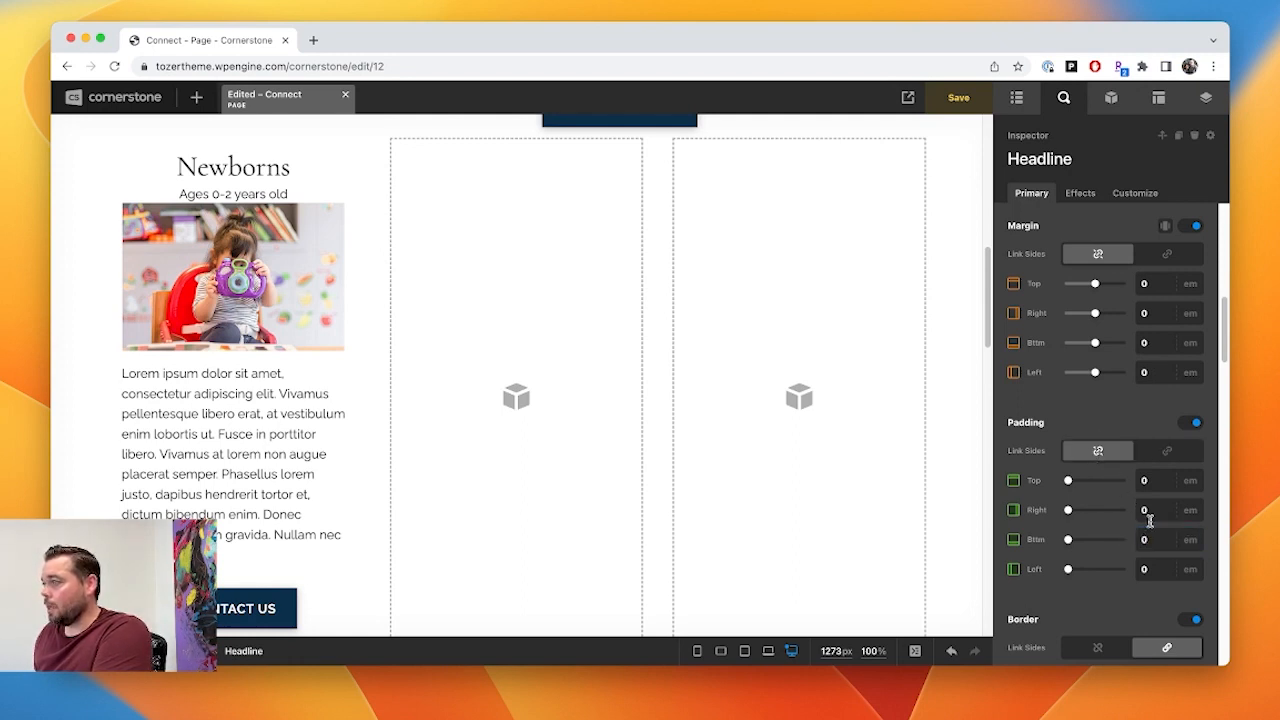
left_click(1146, 535)
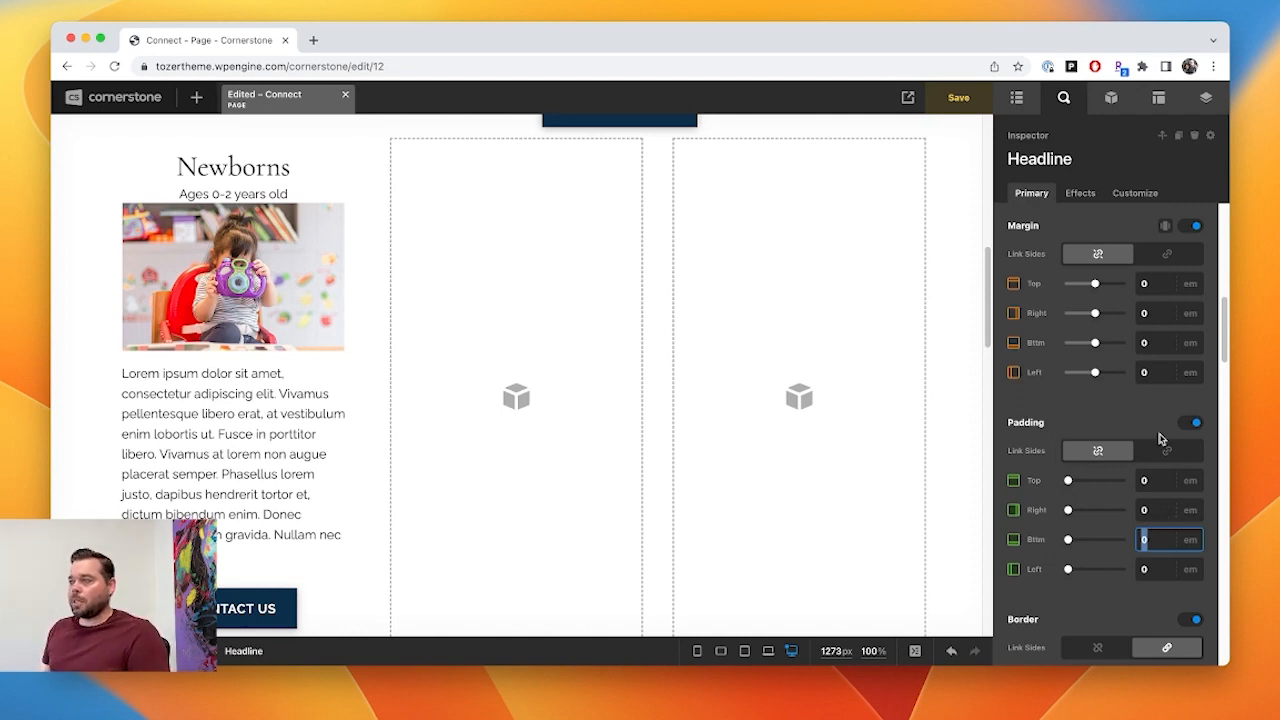
type("1")
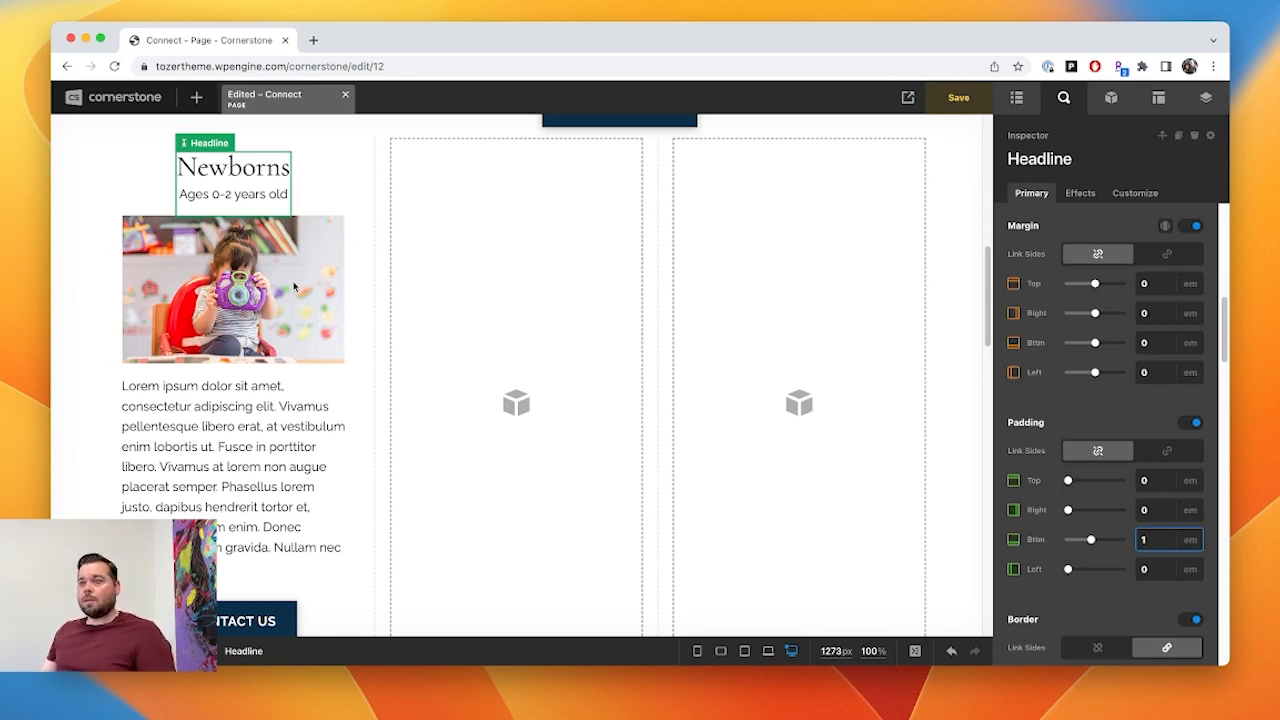
- Centre-align the lorem ipsum text in the Newborns column
left_click(300, 468)
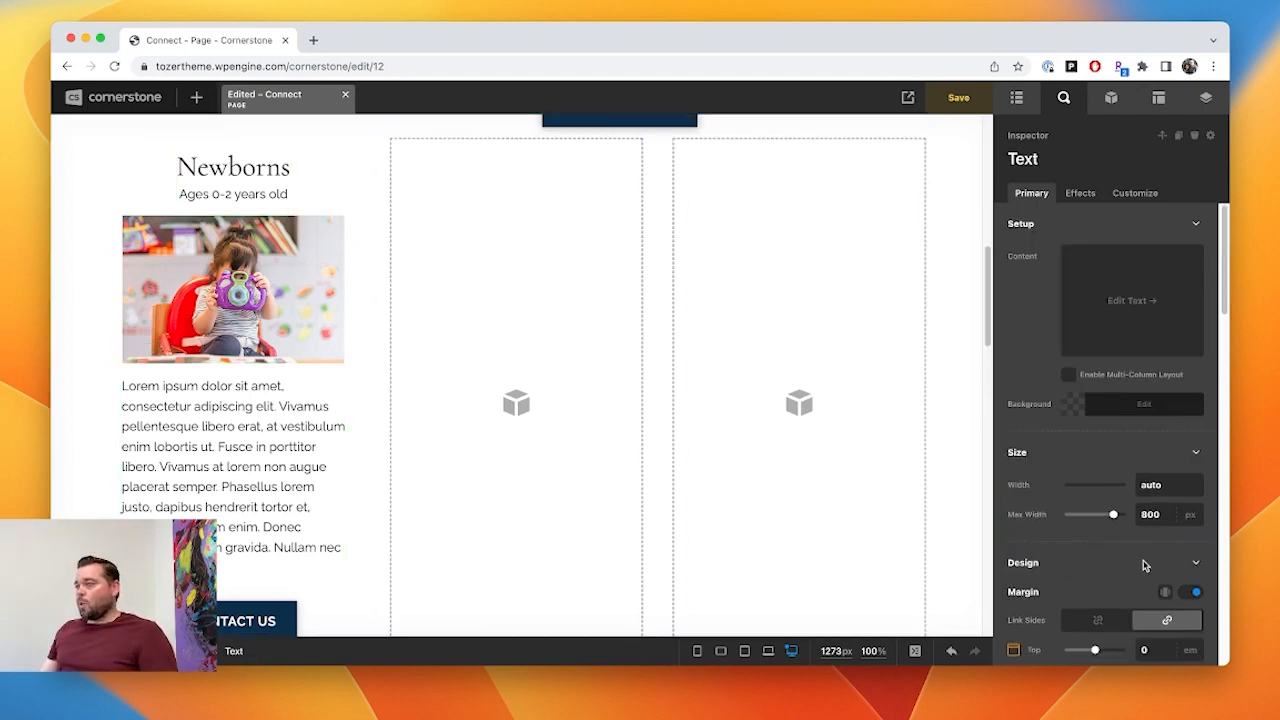
scroll(1140, 563, "down", 10)
scroll(1133, 562, "down", 3)
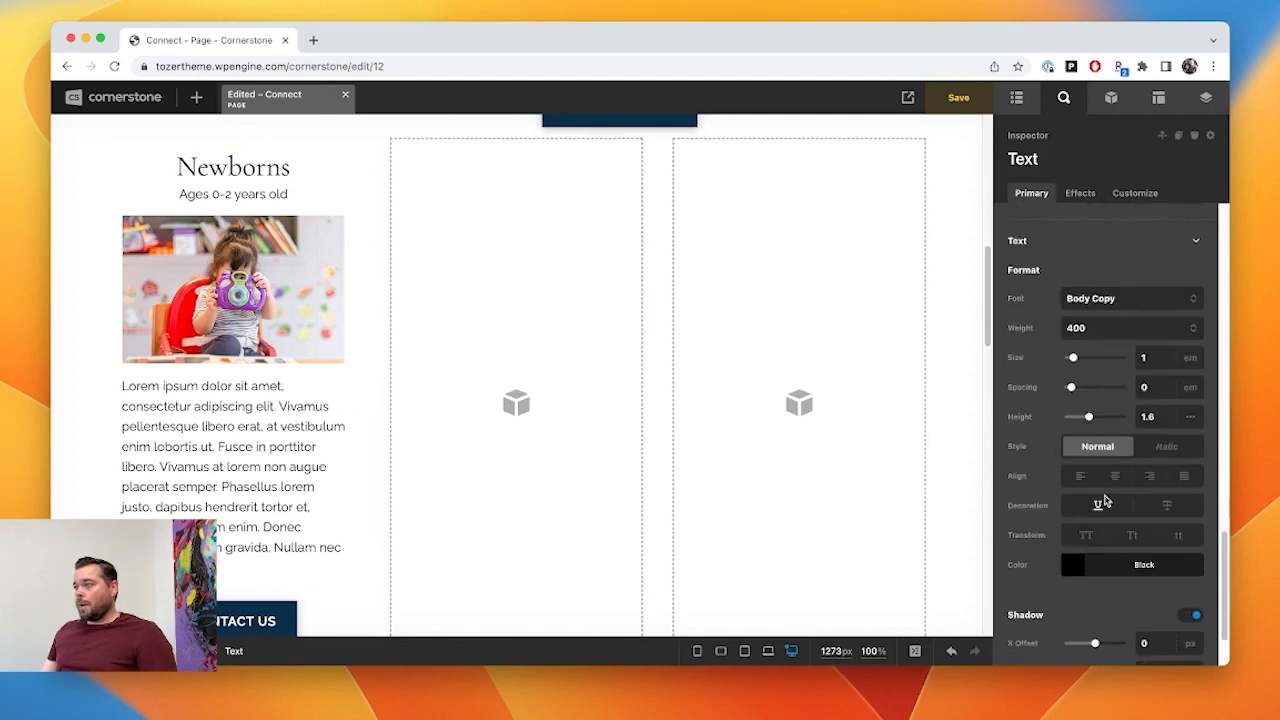
left_click(1115, 476)
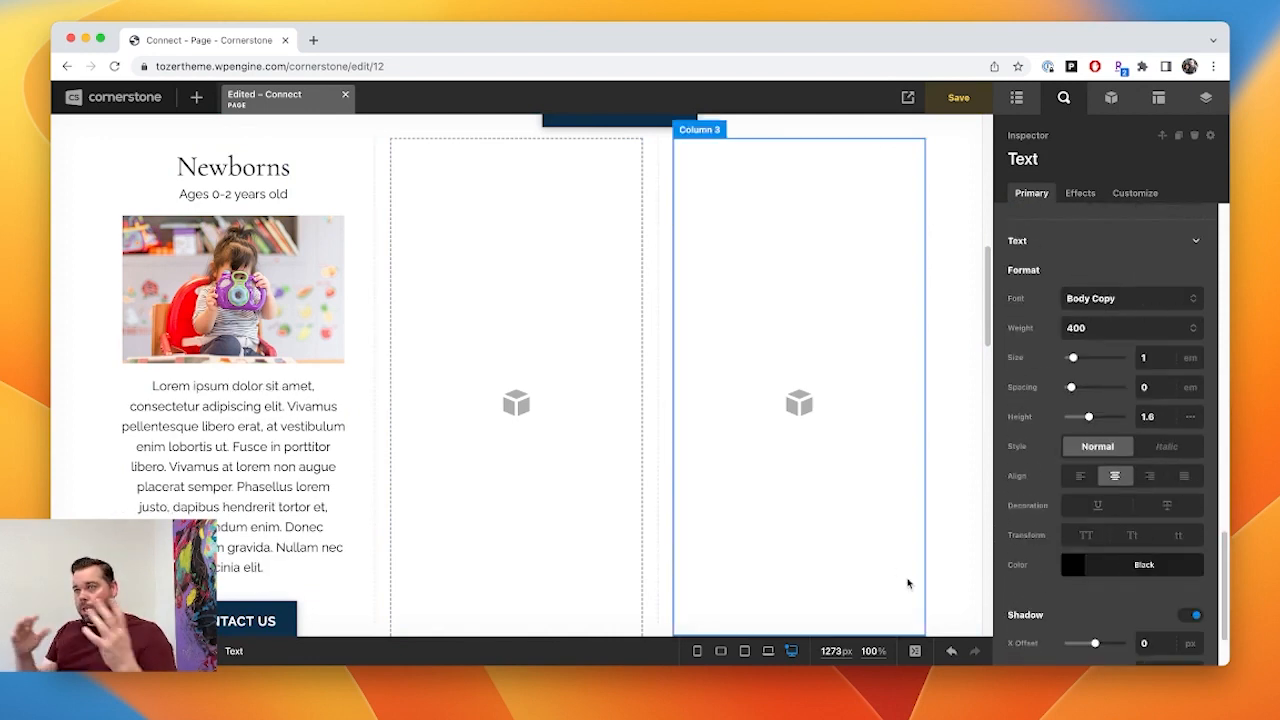
scroll(300, 567, "up", 2)
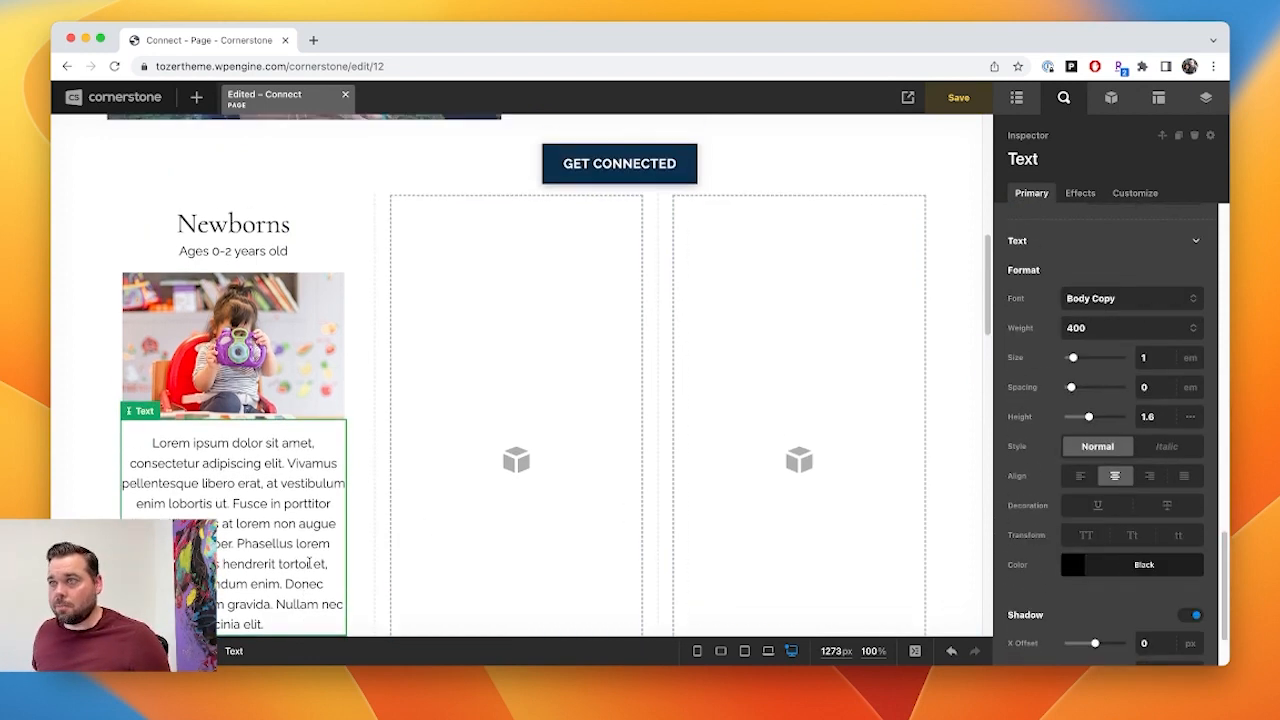
scroll(309, 563, "up", 5)
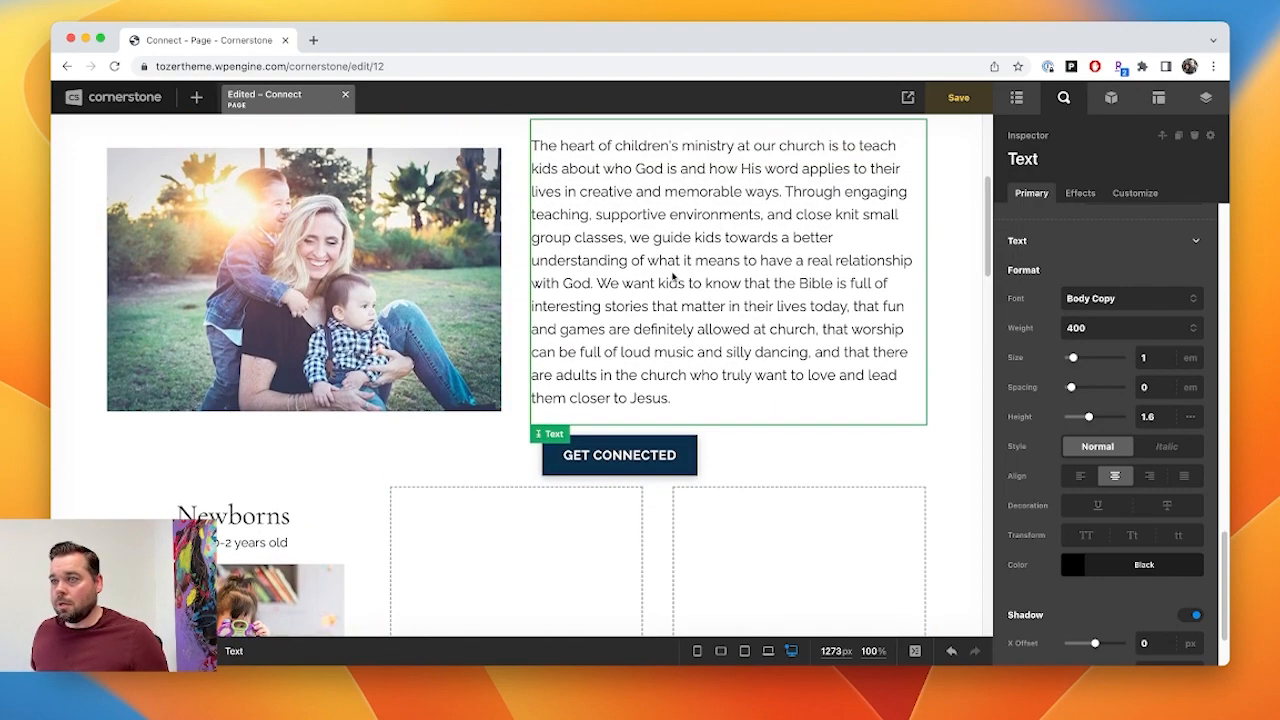
- Duplicate the finished Newborns column twice within its row so three filled columns sit side by side
scroll(675, 340, "up", 2)
scroll(378, 439, "down", 5)
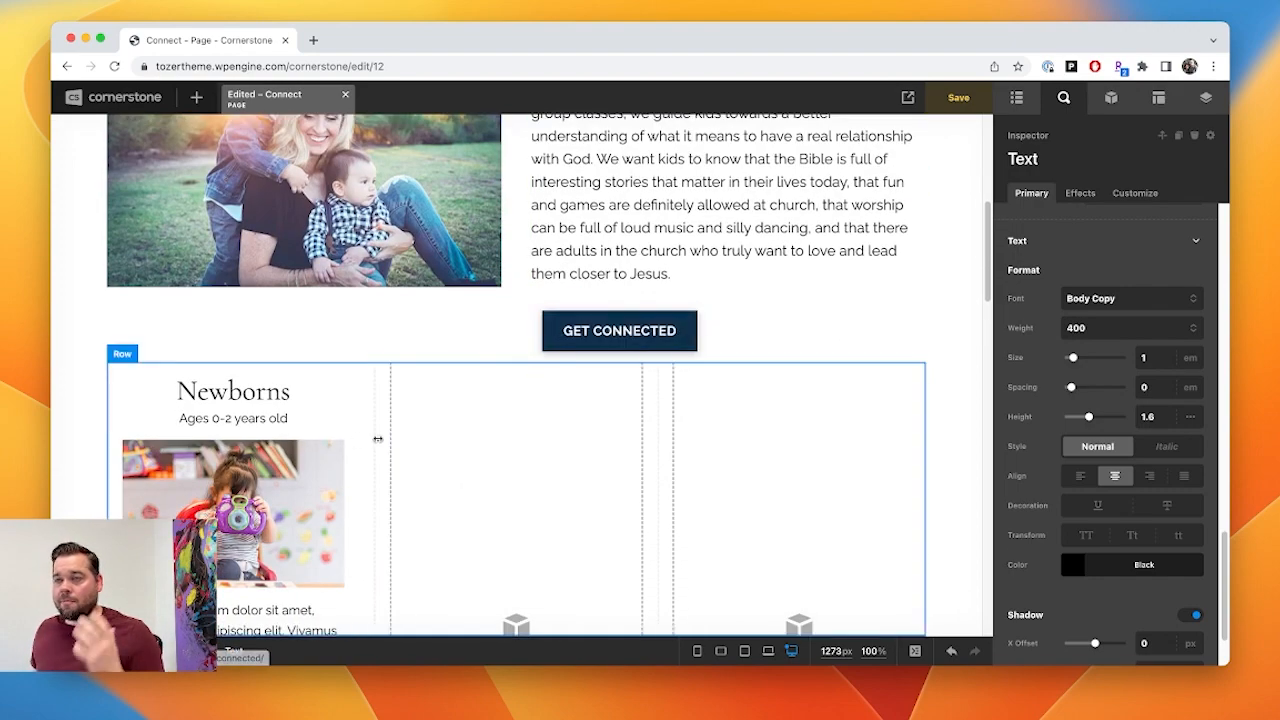
scroll(378, 439, "down", 2)
scroll(333, 449, "down", 5)
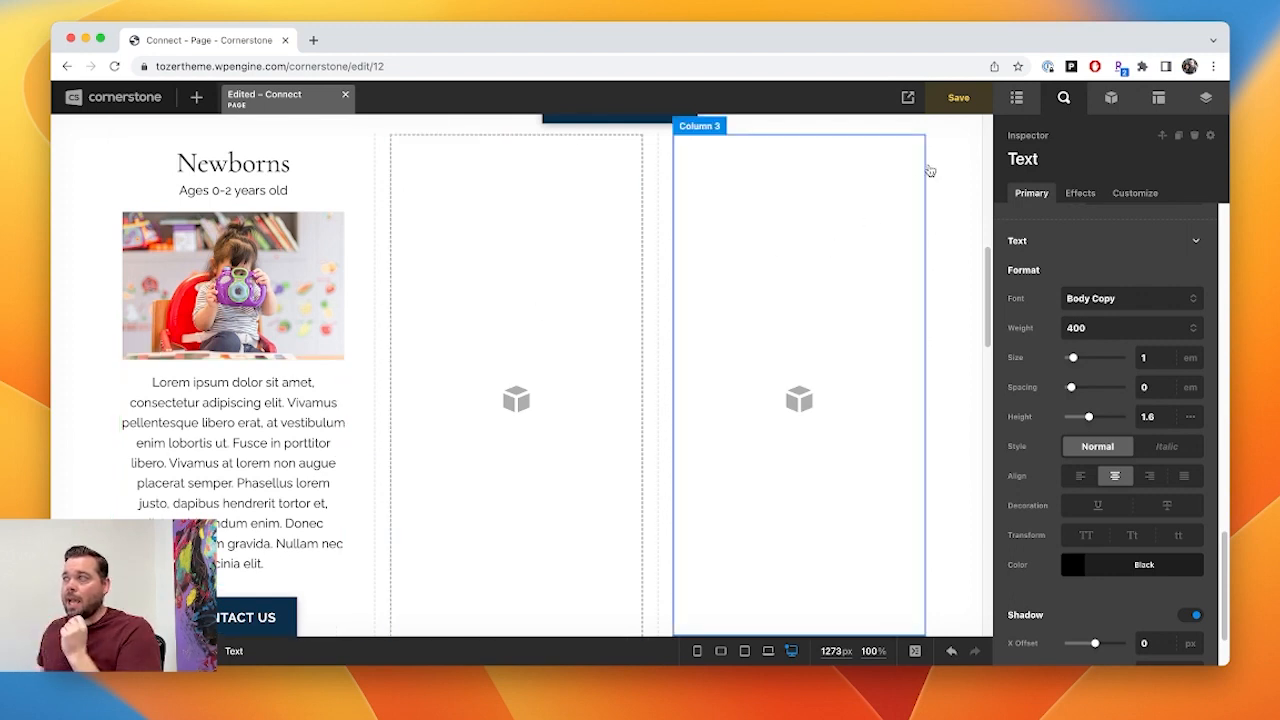
left_click(1022, 97)
scroll(1080, 540, "down", 3)
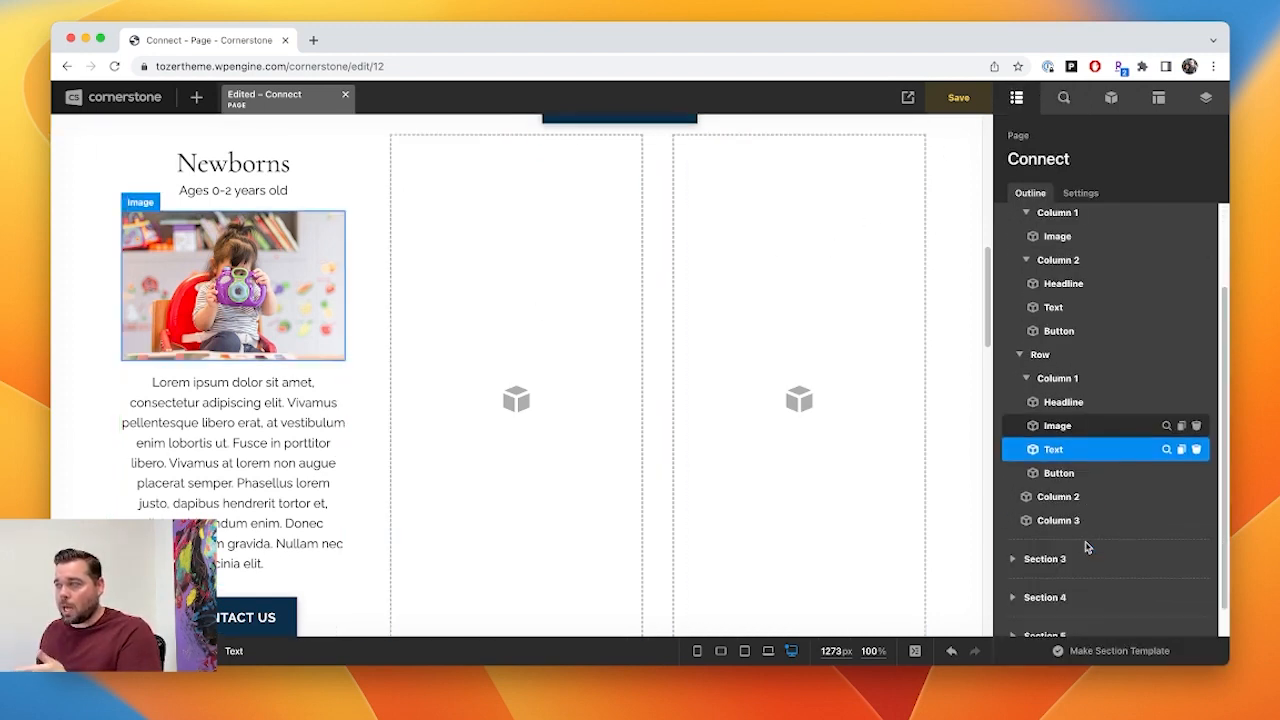
left_click(1027, 378)
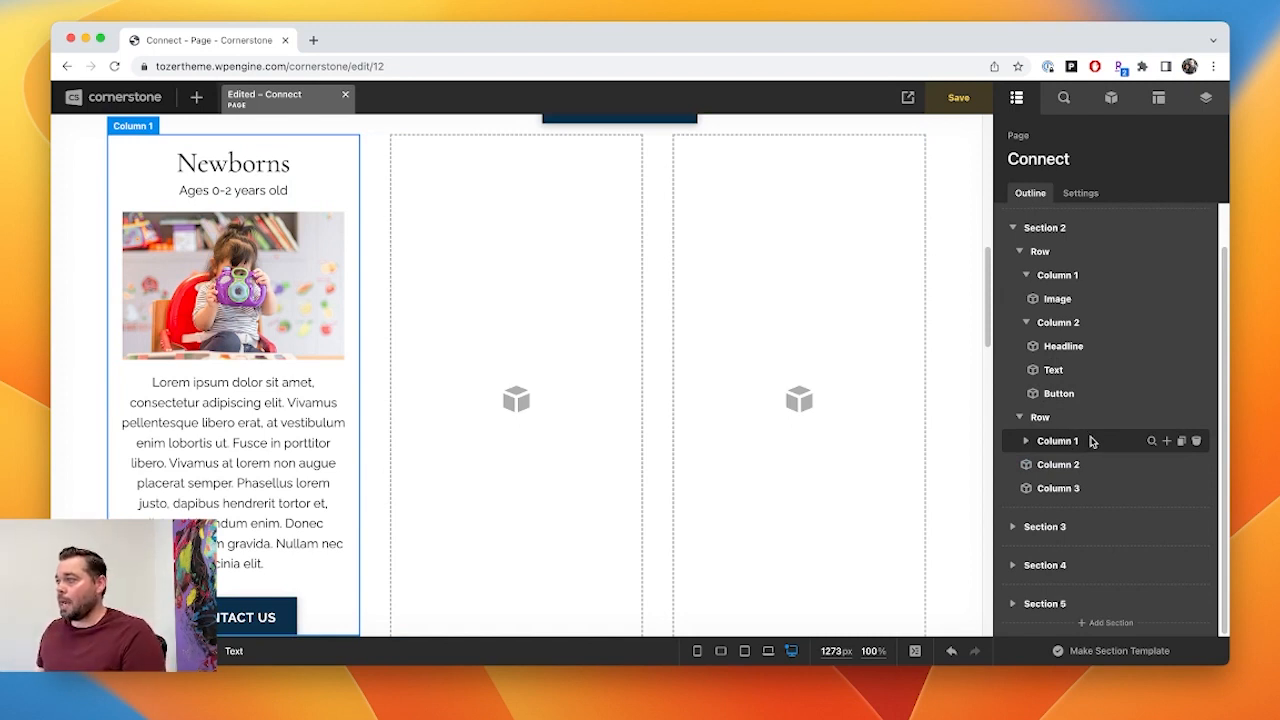
left_click(1181, 441)
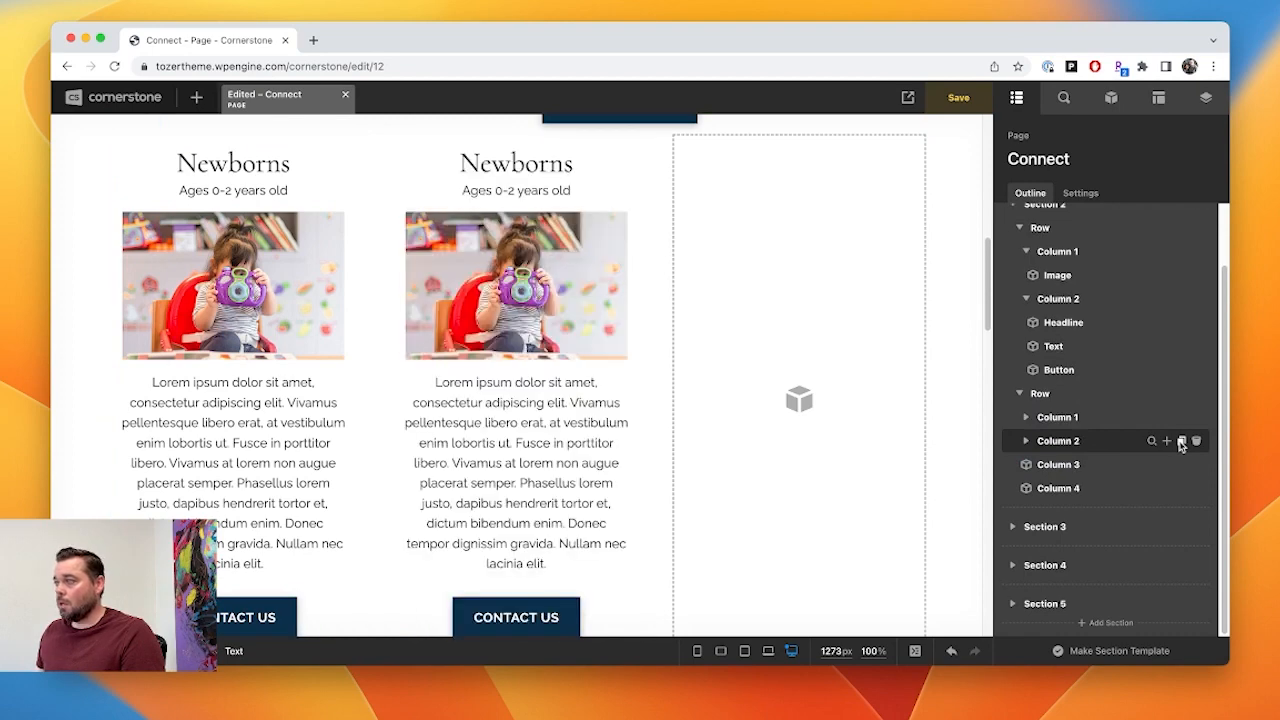
left_click(1181, 441)
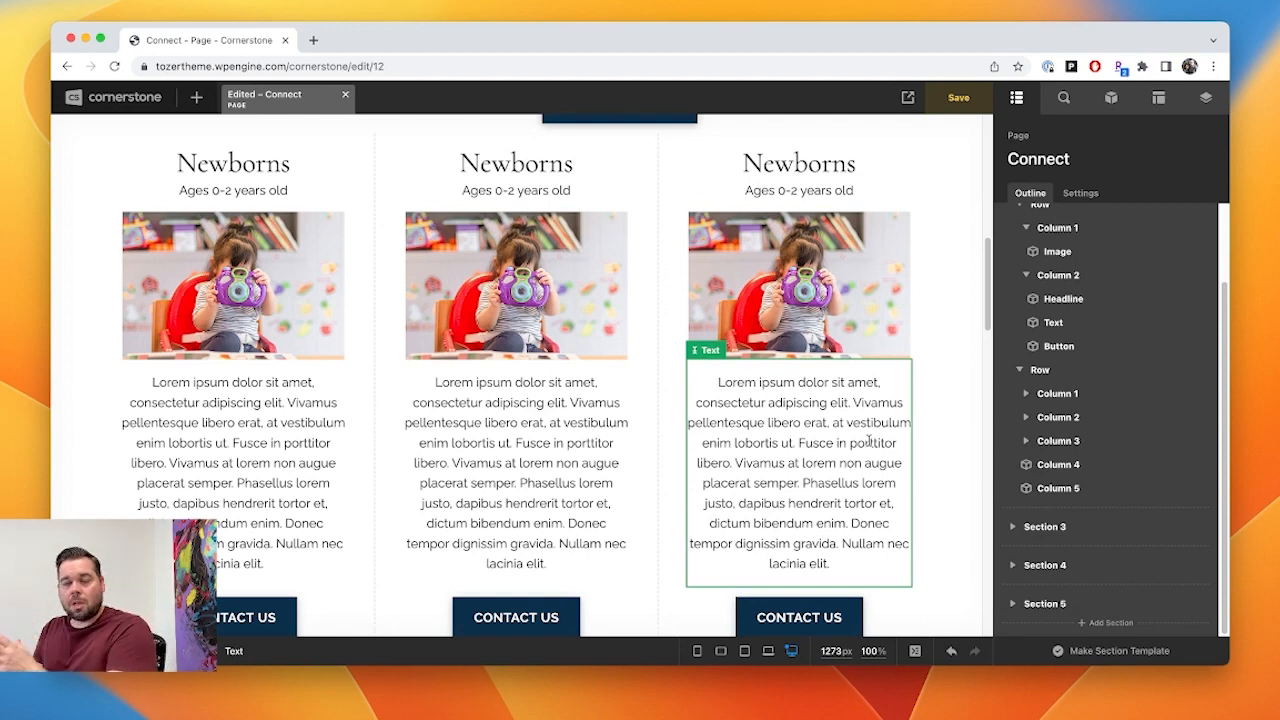
- Delete the two leftover empty columns, Column 4 and Column 5, from the Newborns row
scroll(674, 409, "down", 5)
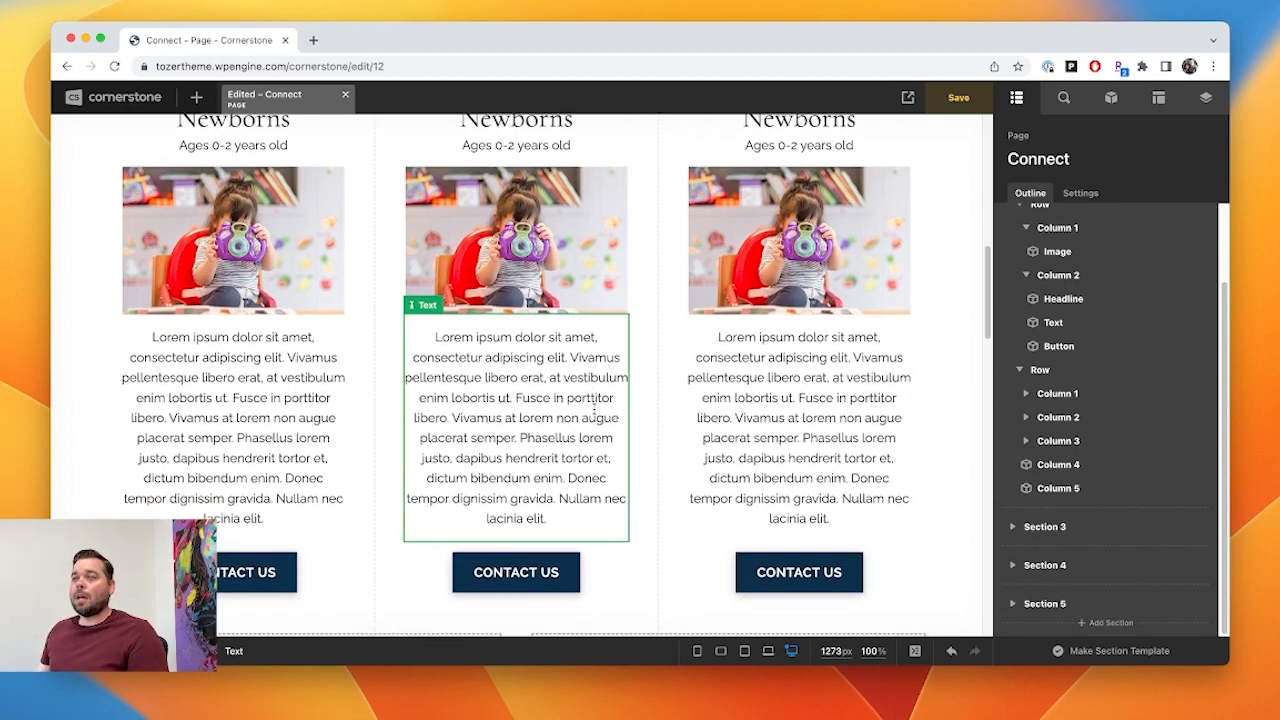
scroll(786, 460, "down", 3)
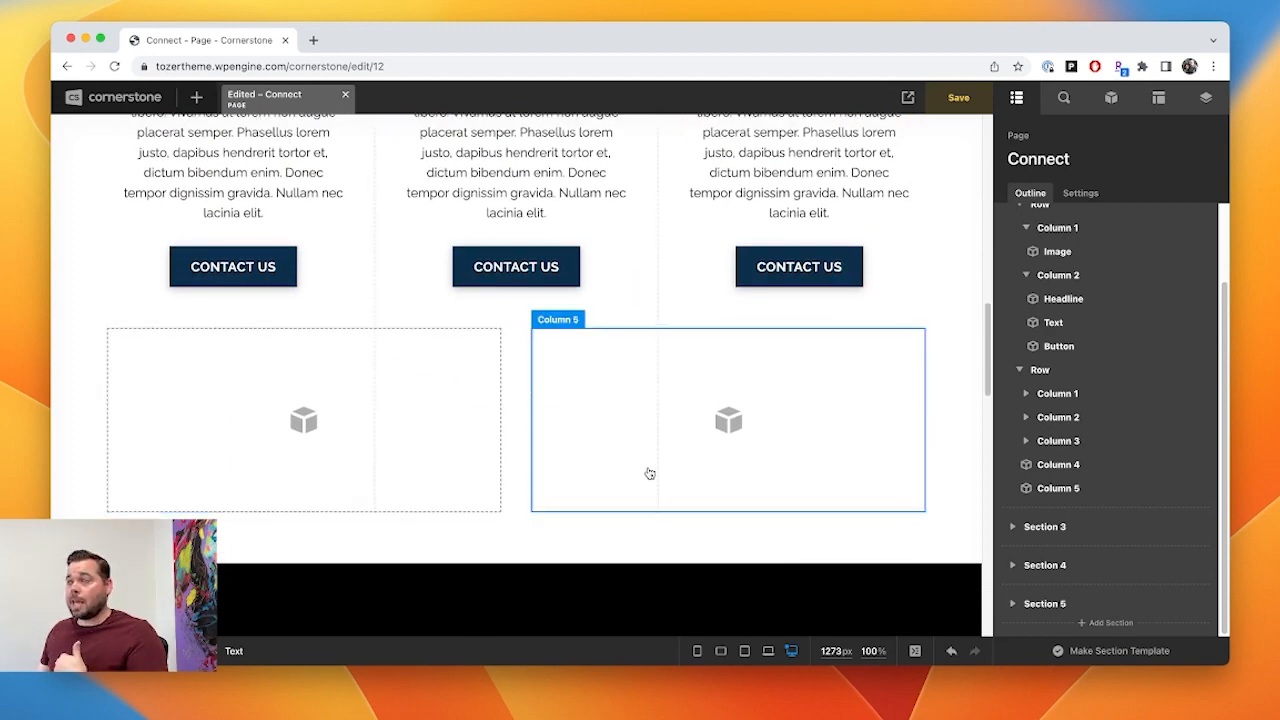
mouse_move(1126, 466)
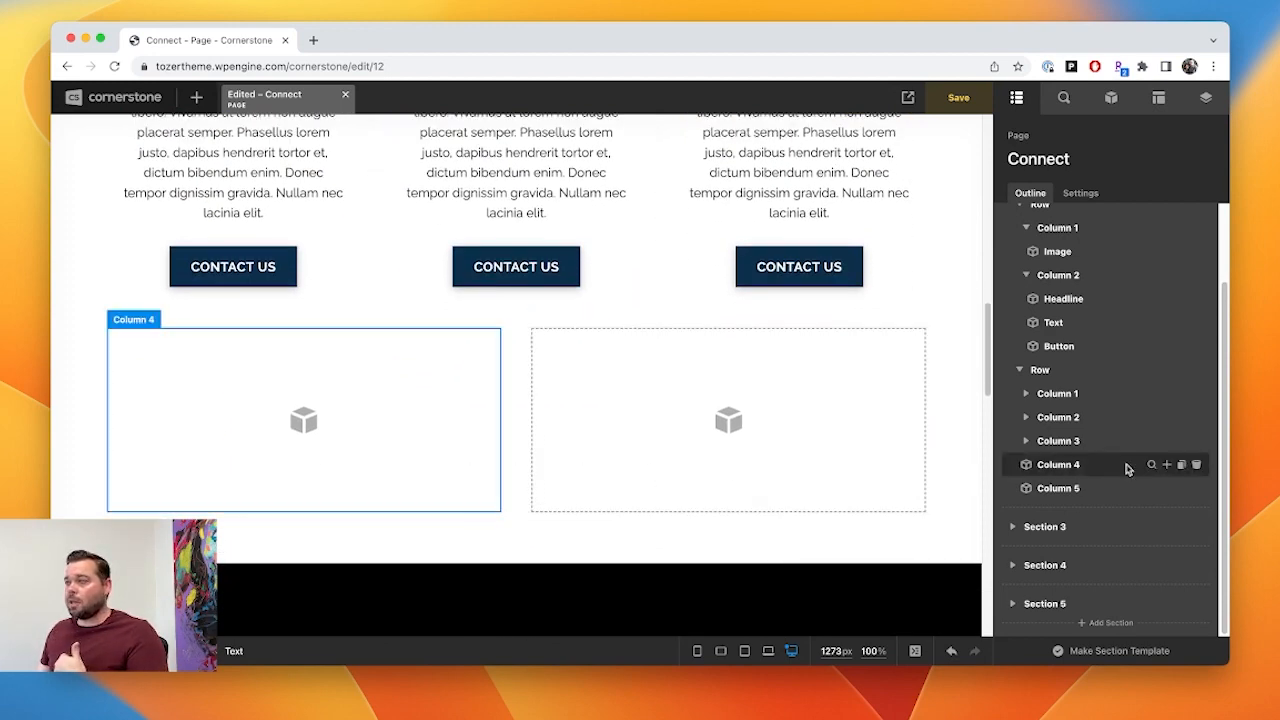
left_click(1196, 465)
left_click(1196, 488)
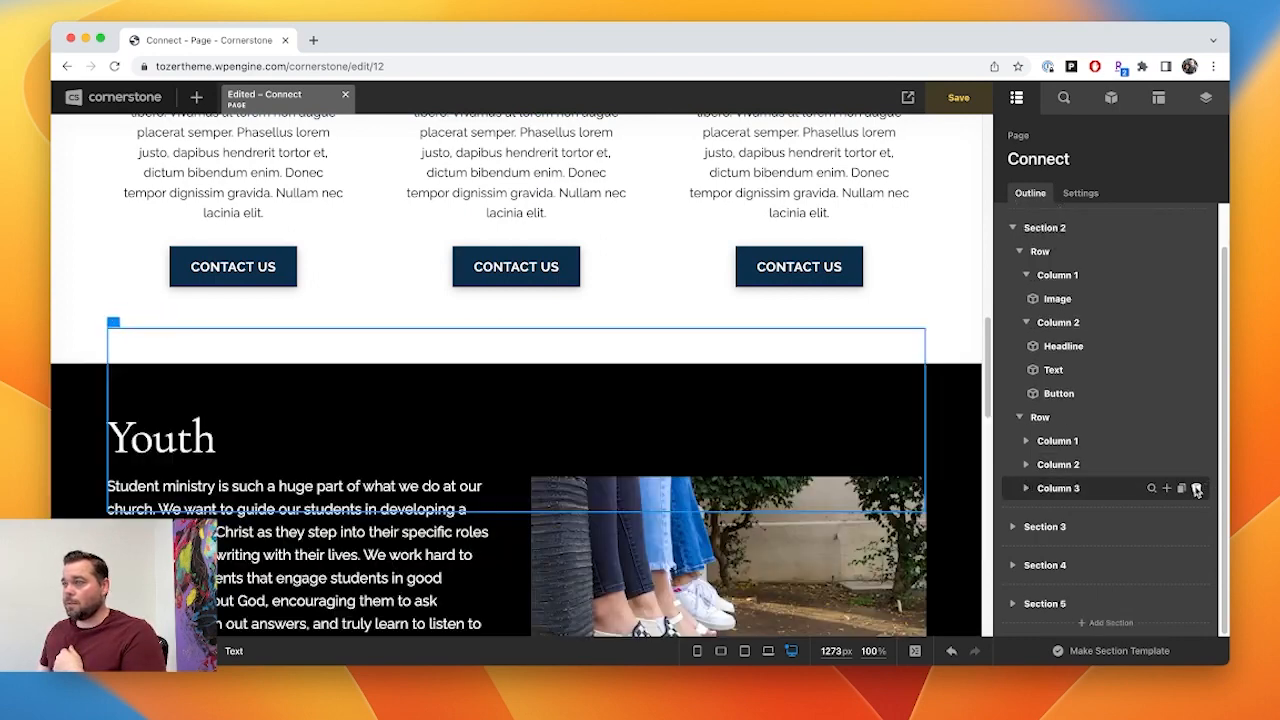
- Change the headline of the middle column in the row from Newborns to "Preschool"
scroll(790, 425, "up", 5)
scroll(726, 443, "up", 1)
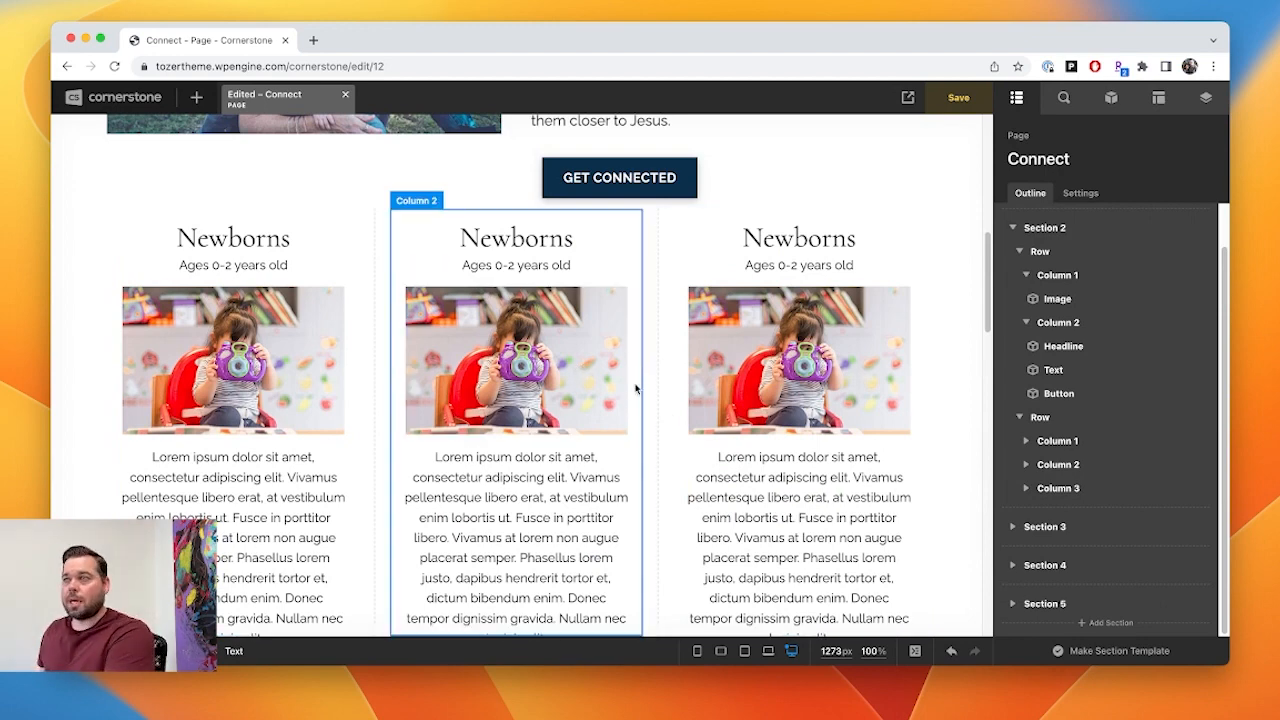
left_click(508, 235)
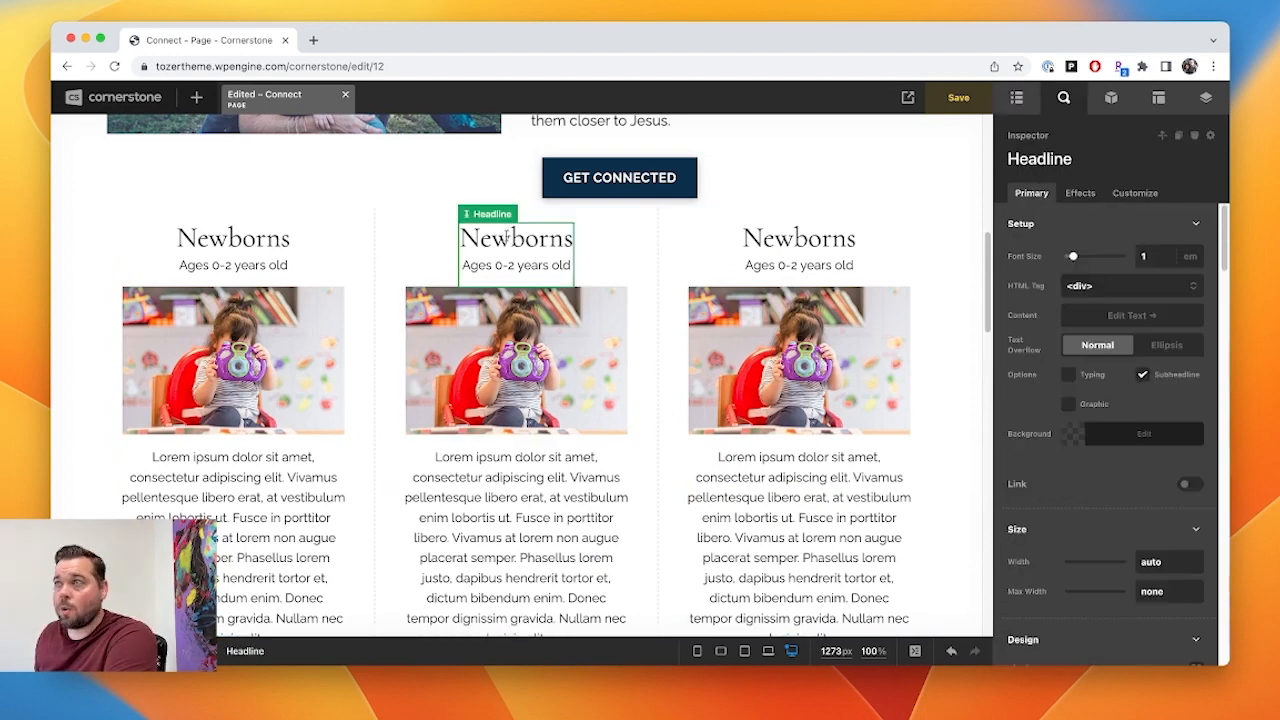
left_click(508, 236)
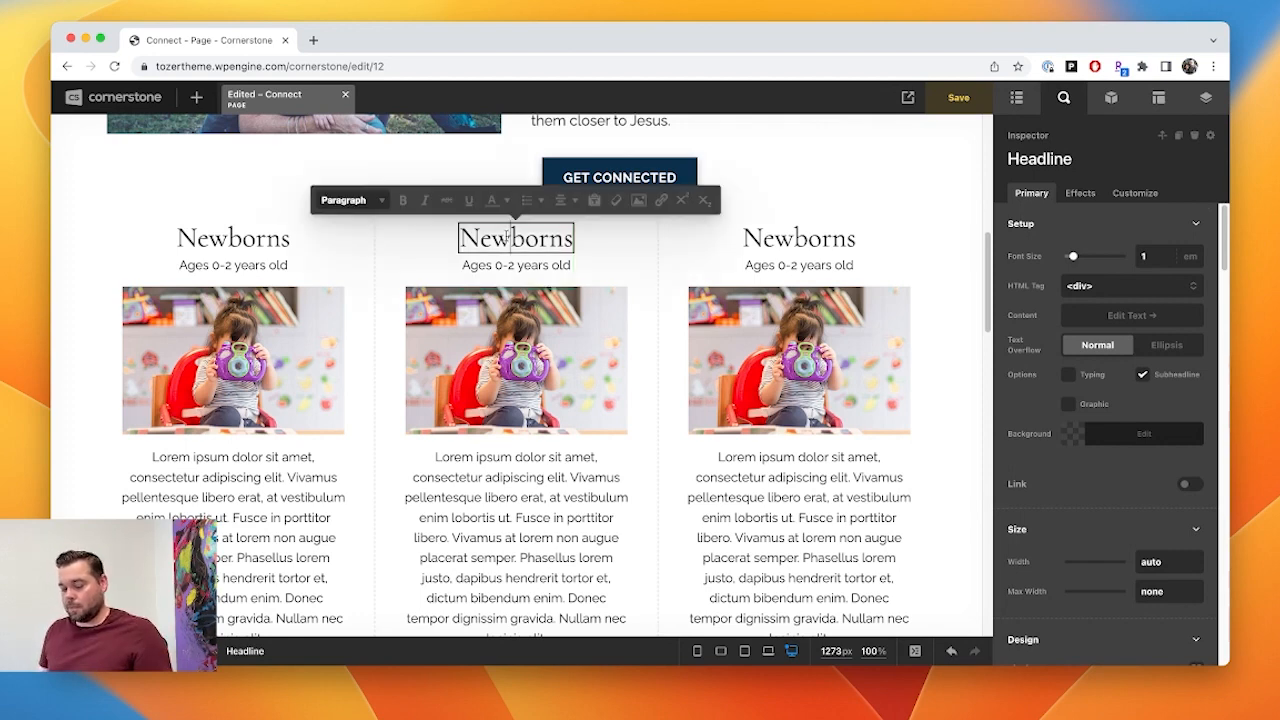
double_click(508, 236)
key("BackSpace")
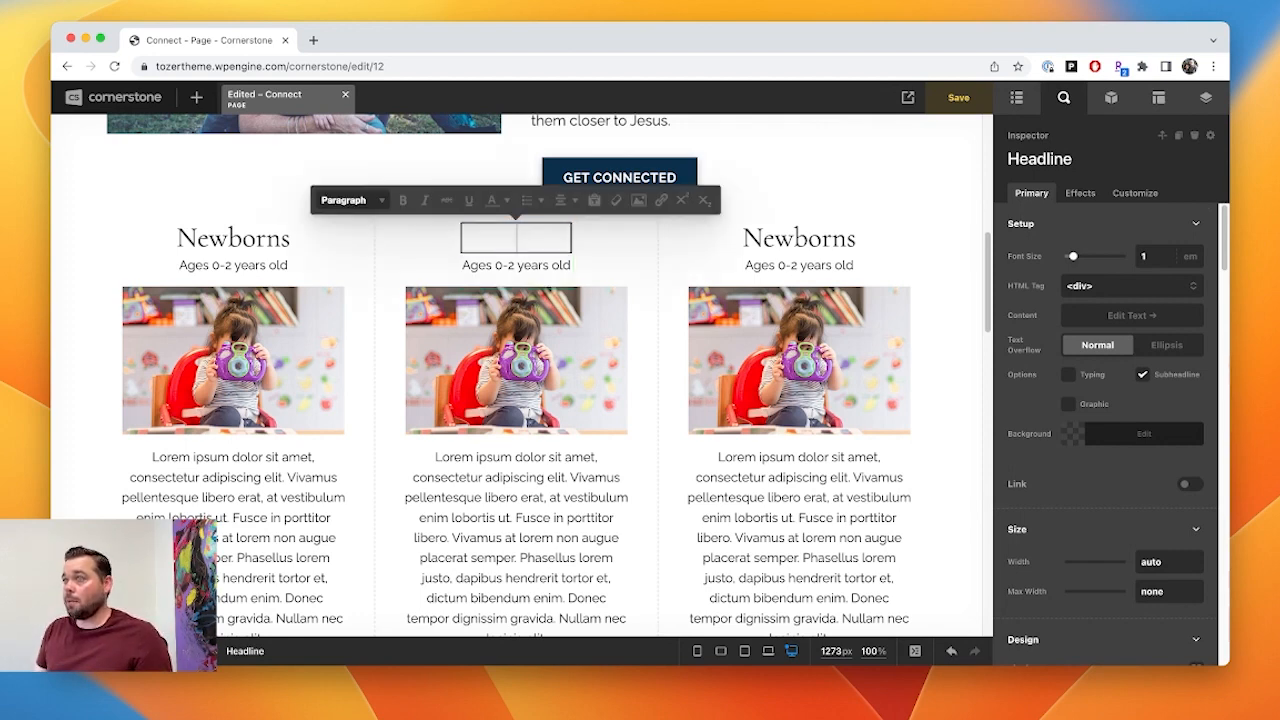
type("Preschoo")
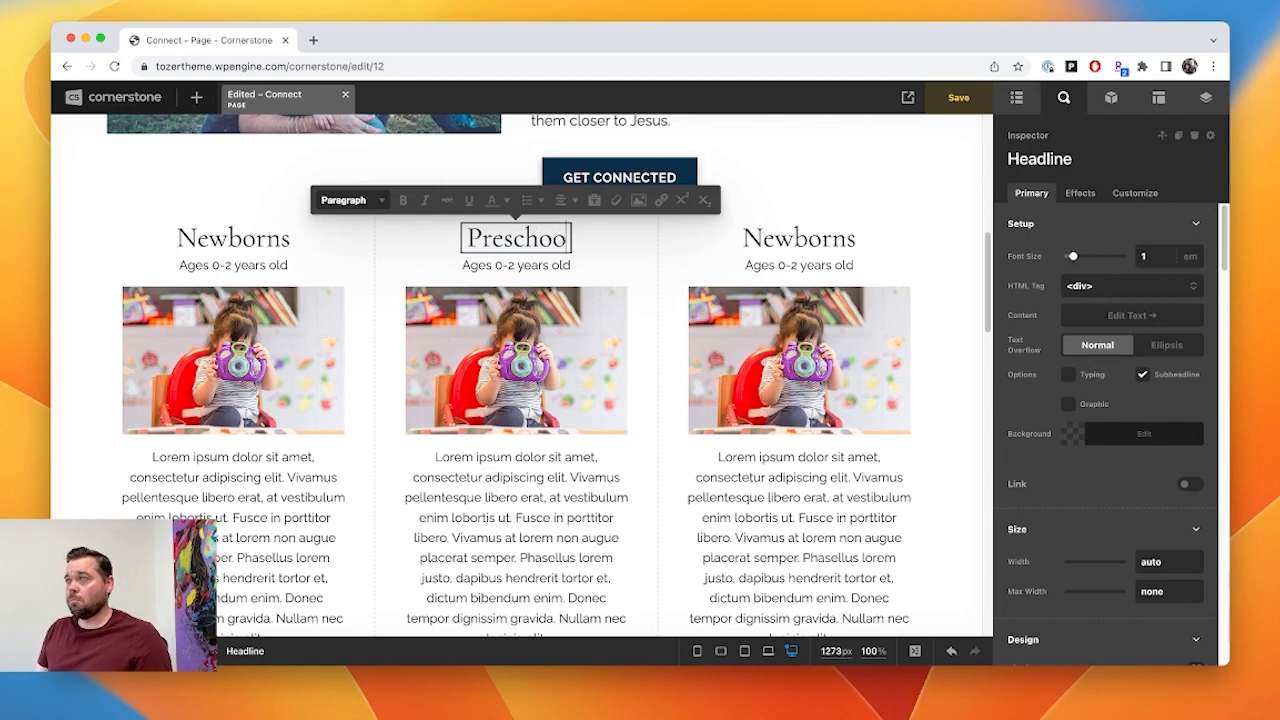
type("l")
scroll(1079, 507, "down", 5)
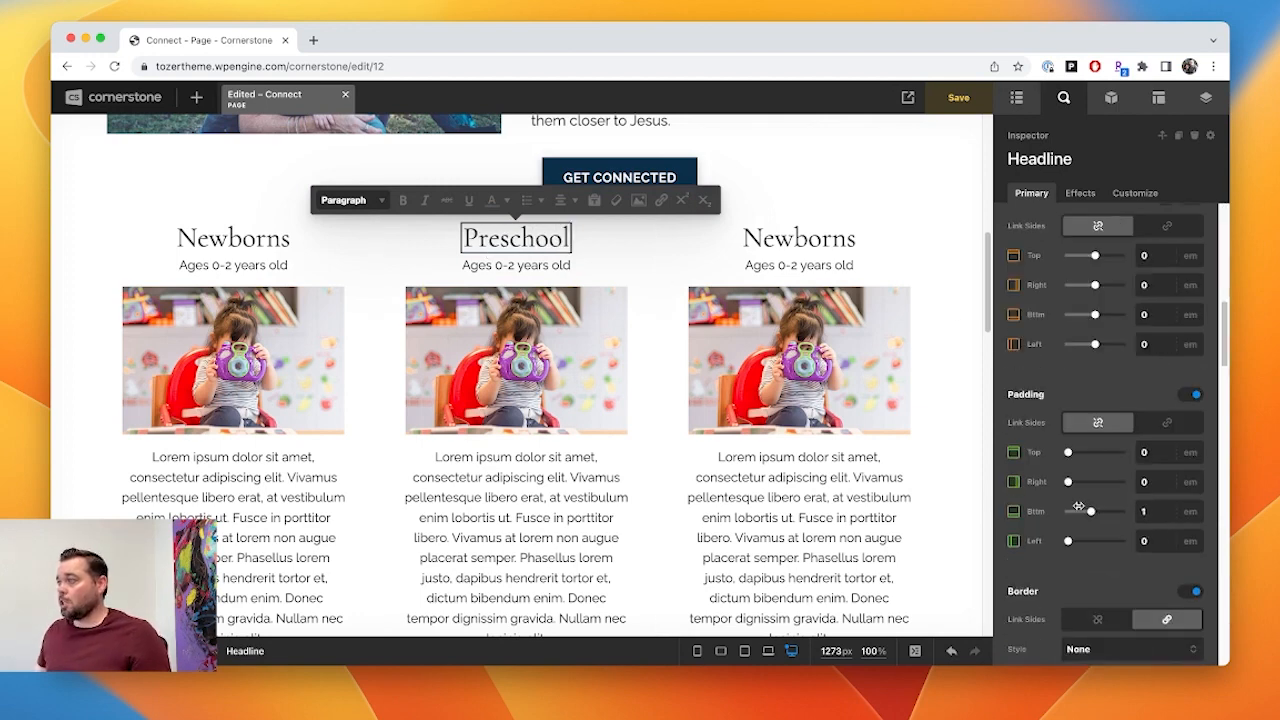
scroll(1079, 507, "down", 15)
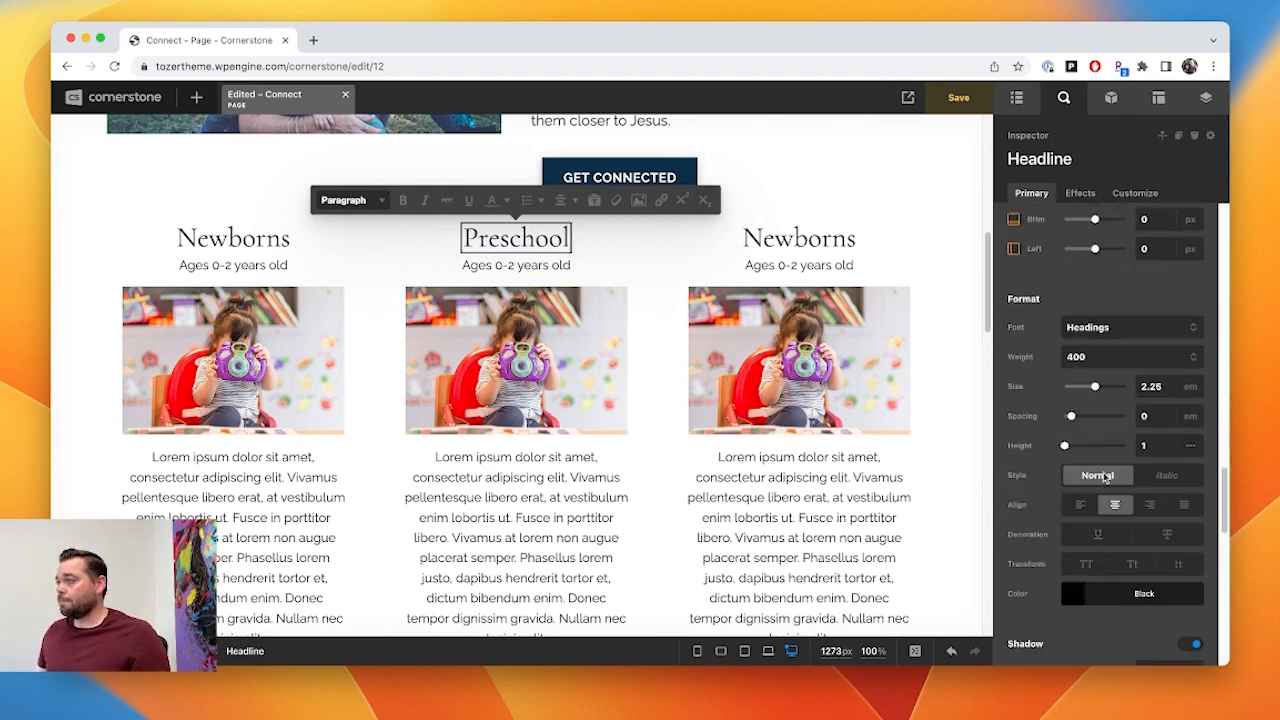
scroll(1104, 478, "down", 10)
left_click(1112, 448)
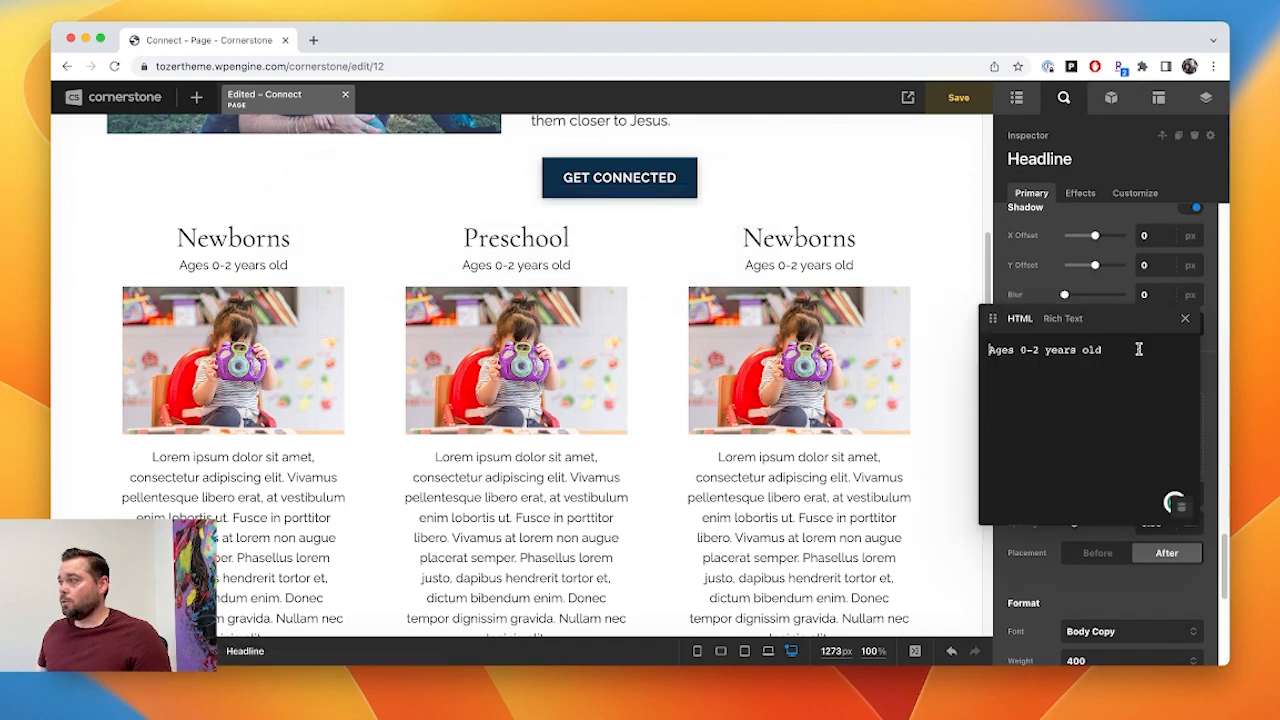
left_click(949, 331)
scroll(1139, 562, "down", 5)
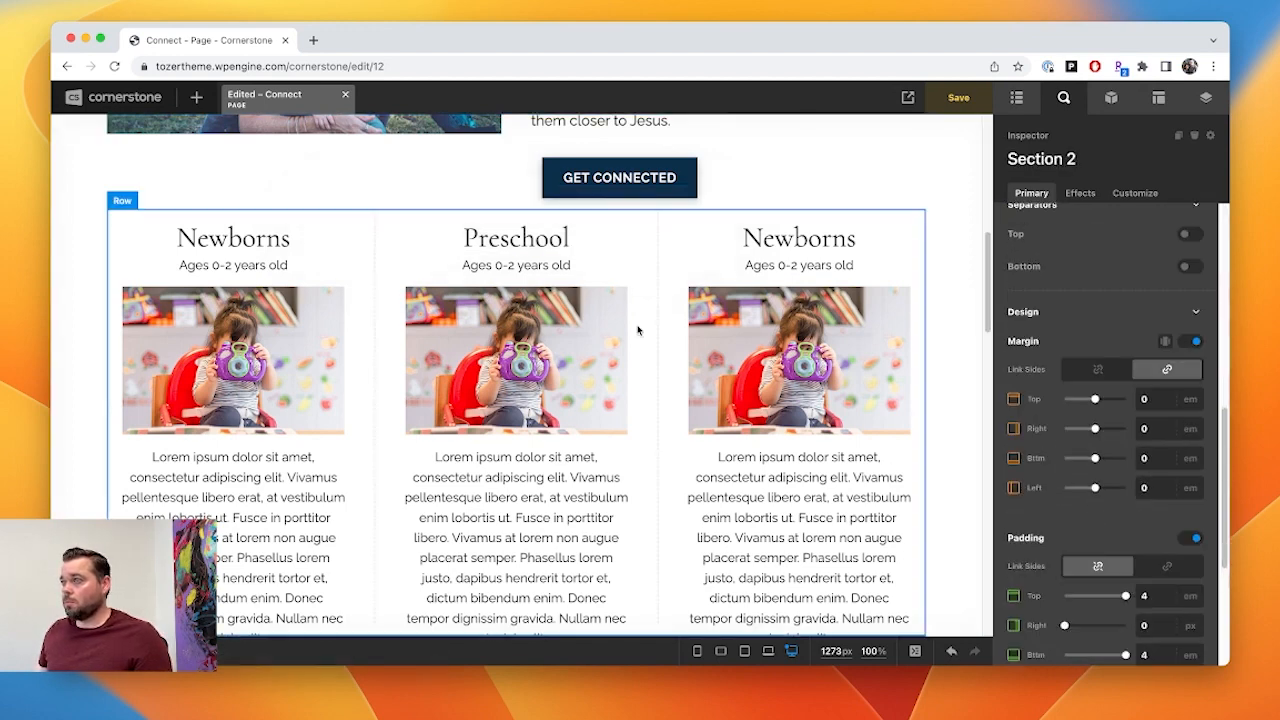
- Set the subheadline content of the Preschool headline to "Ages 3-4 years old"
left_click(516, 240)
scroll(1104, 505, "down", 8)
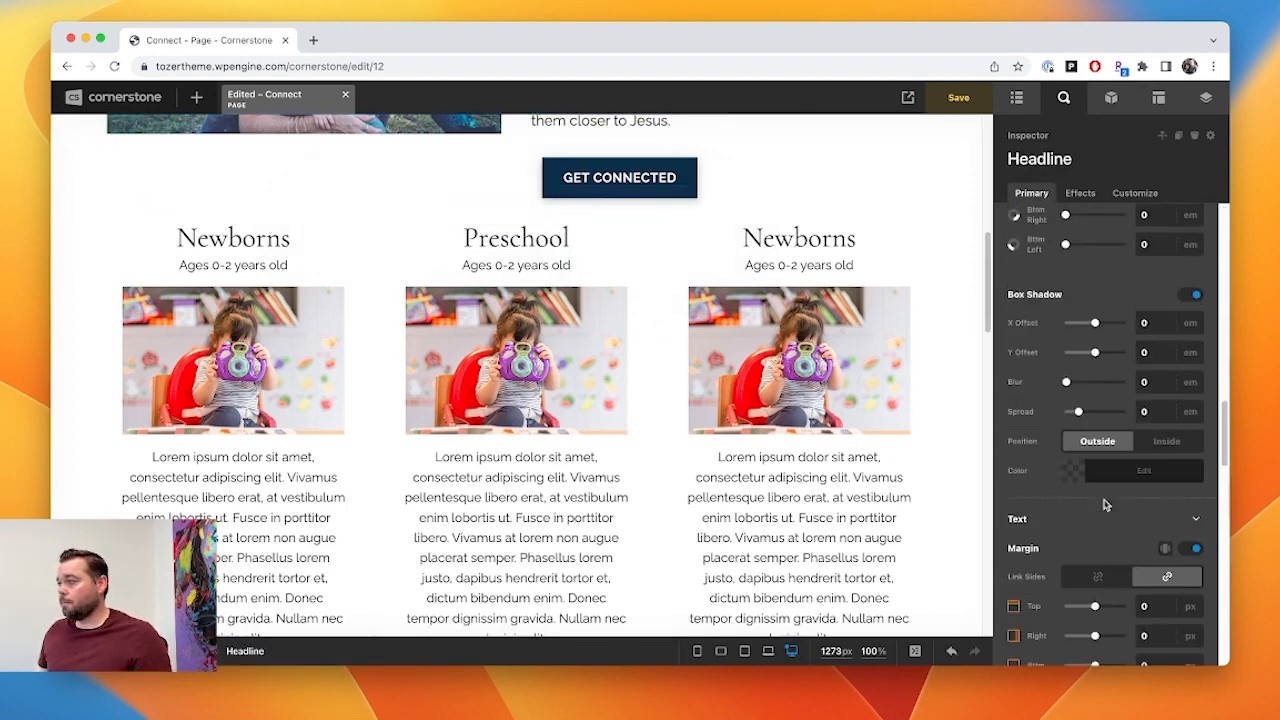
scroll(1104, 505, "down", 10)
left_click(1126, 542)
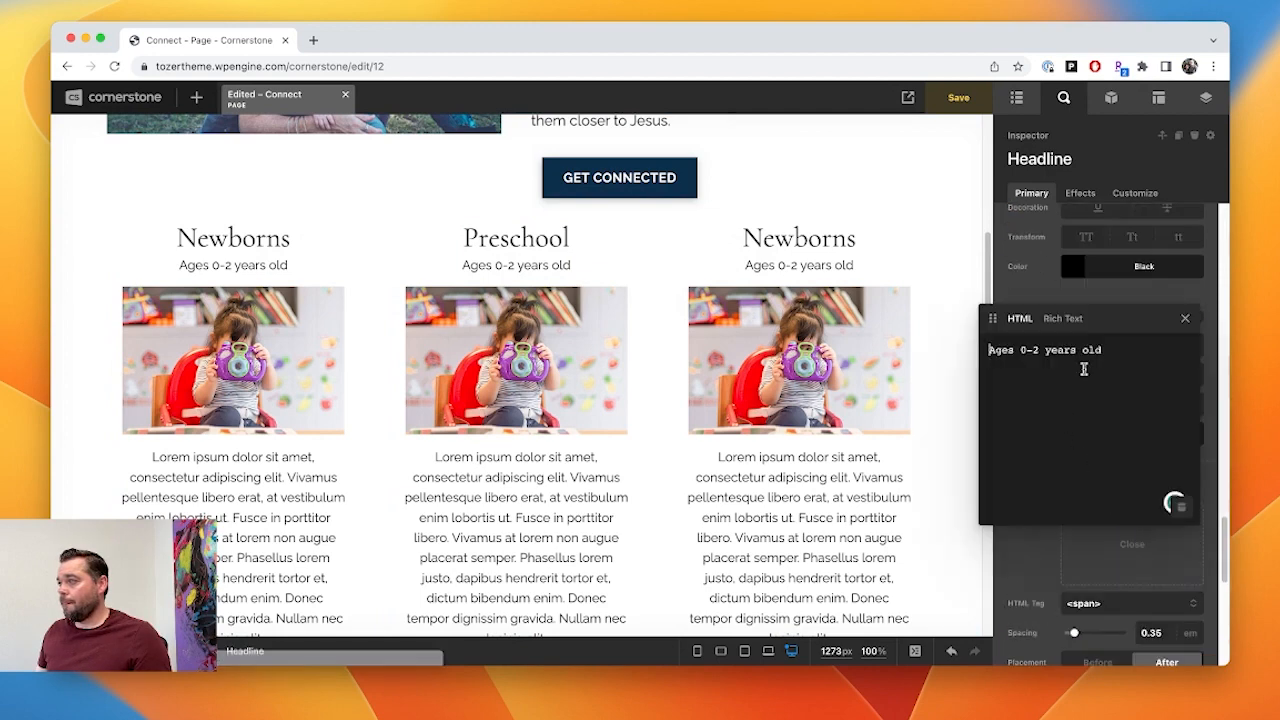
left_click_drag(1104, 350, 1020, 349)
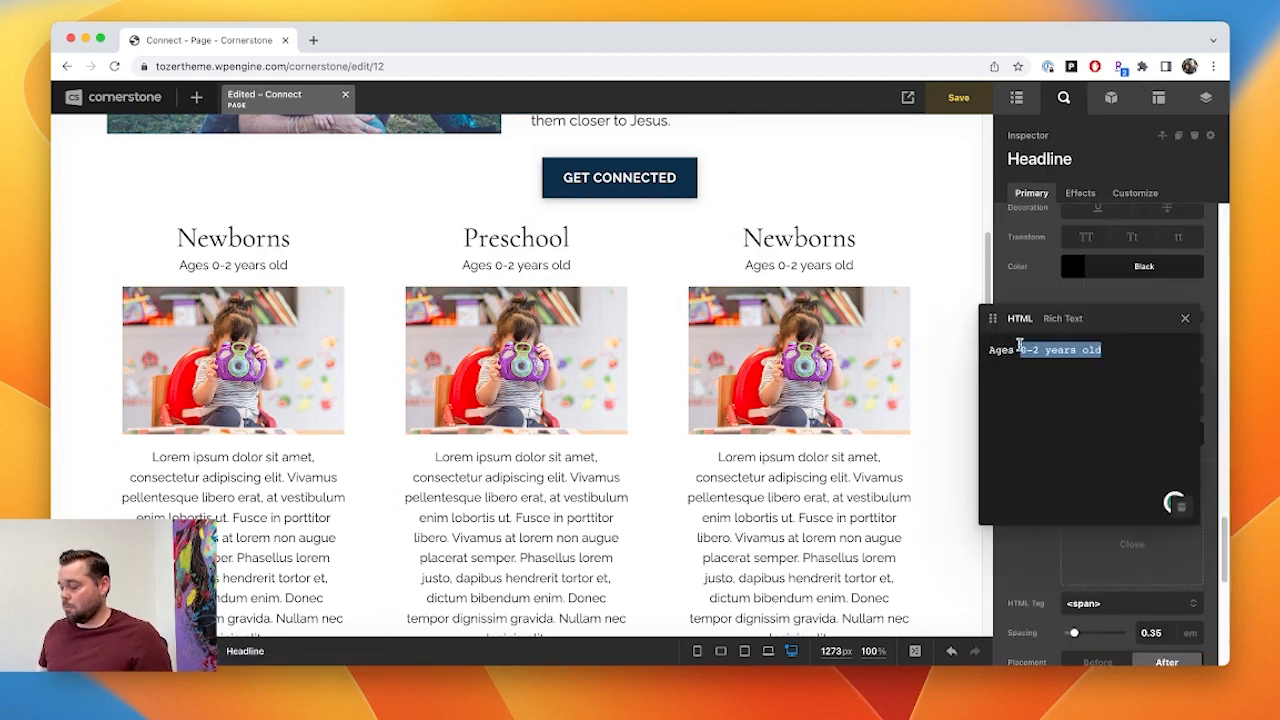
type("3-")
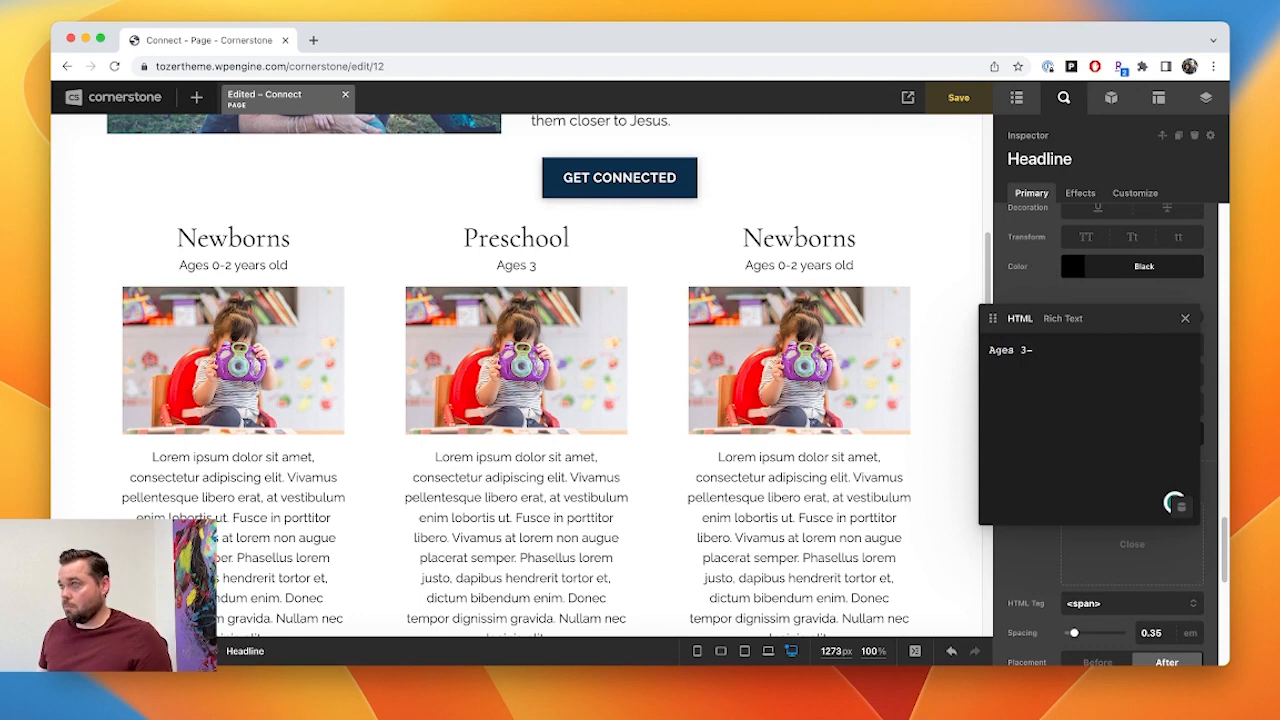
type("4 ")
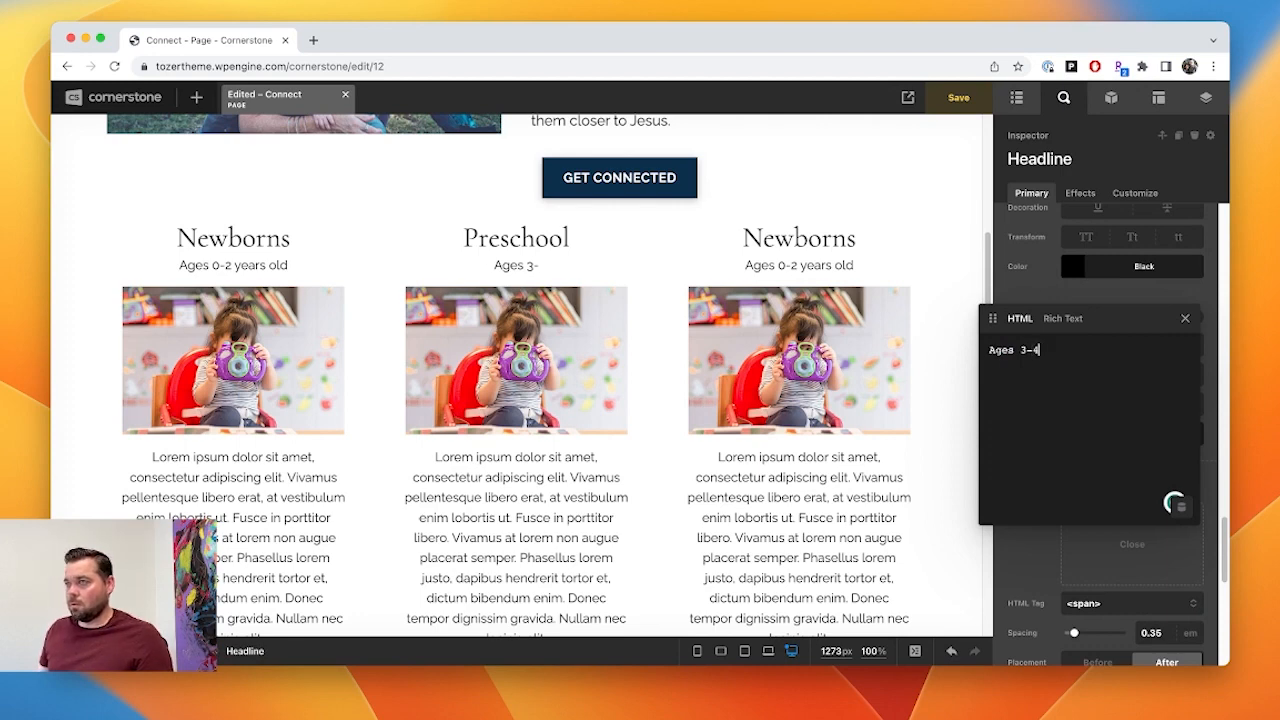
type("years old")
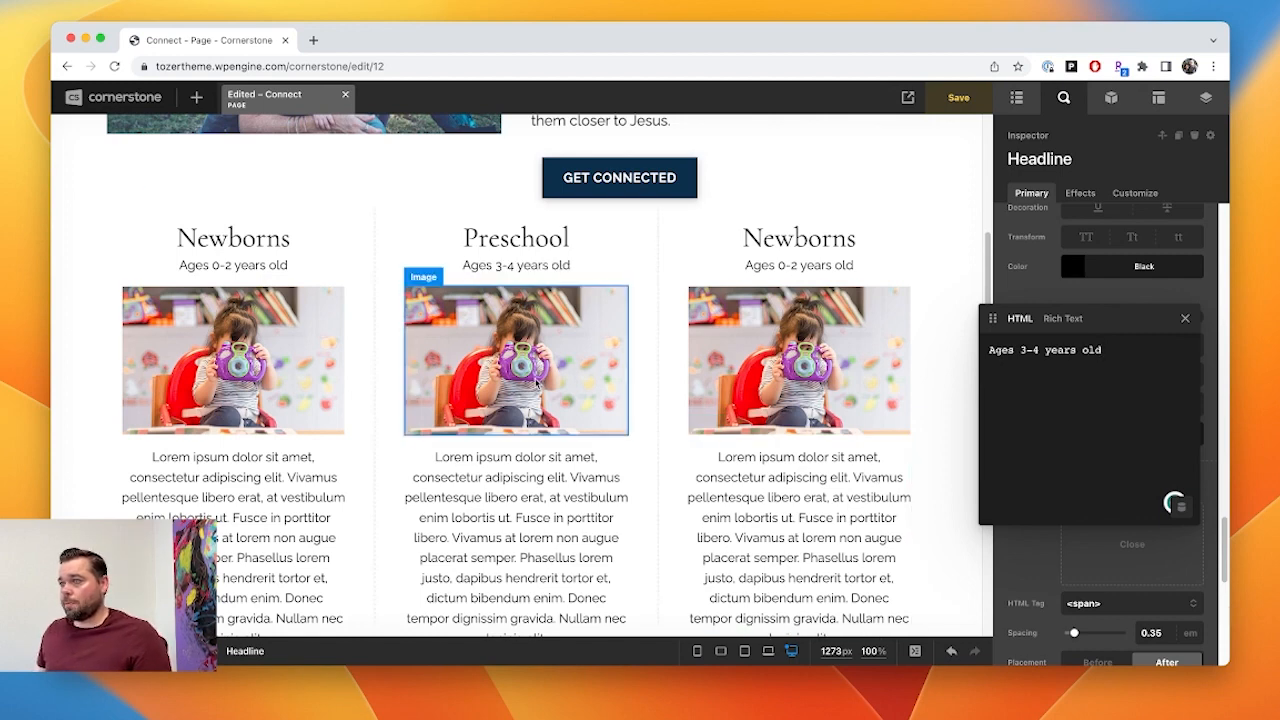
- Replace the Preschool column's image with kids-reading-preschool_600x400-1.jpg from the media library and open the settings of that column's Contact Us button
left_click(850, 340)
left_click(1118, 312)
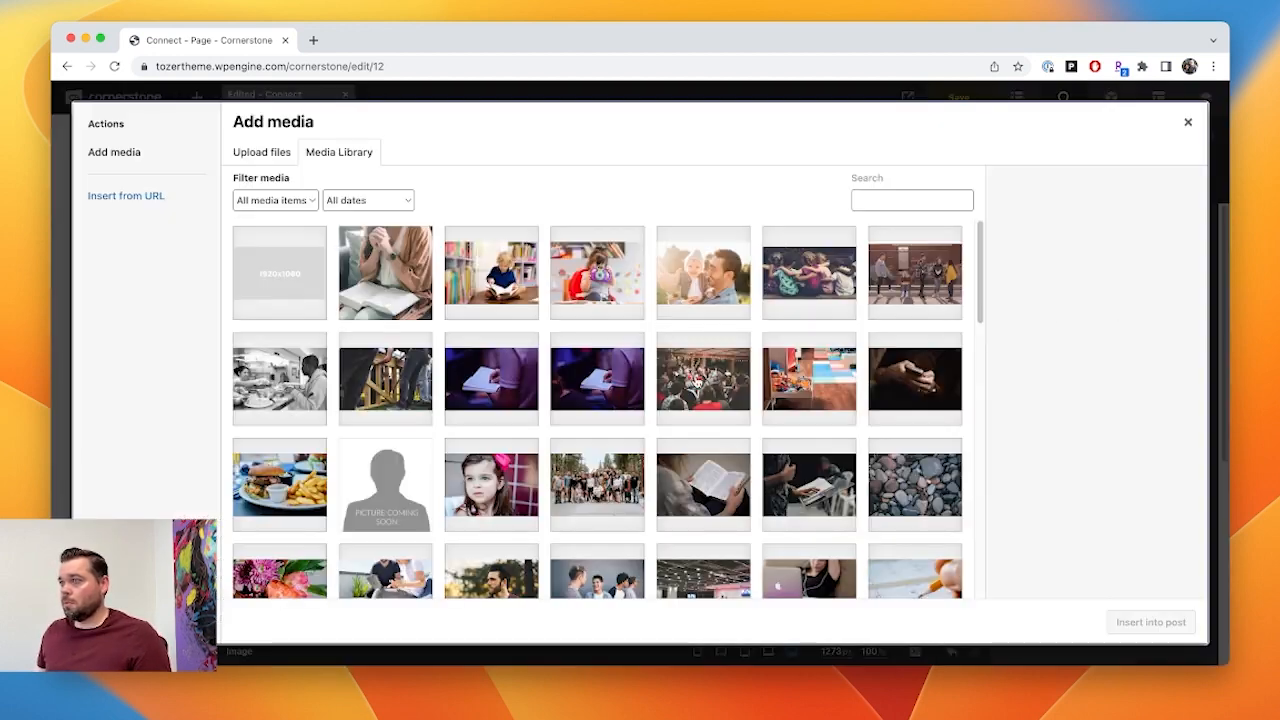
left_click(491, 273)
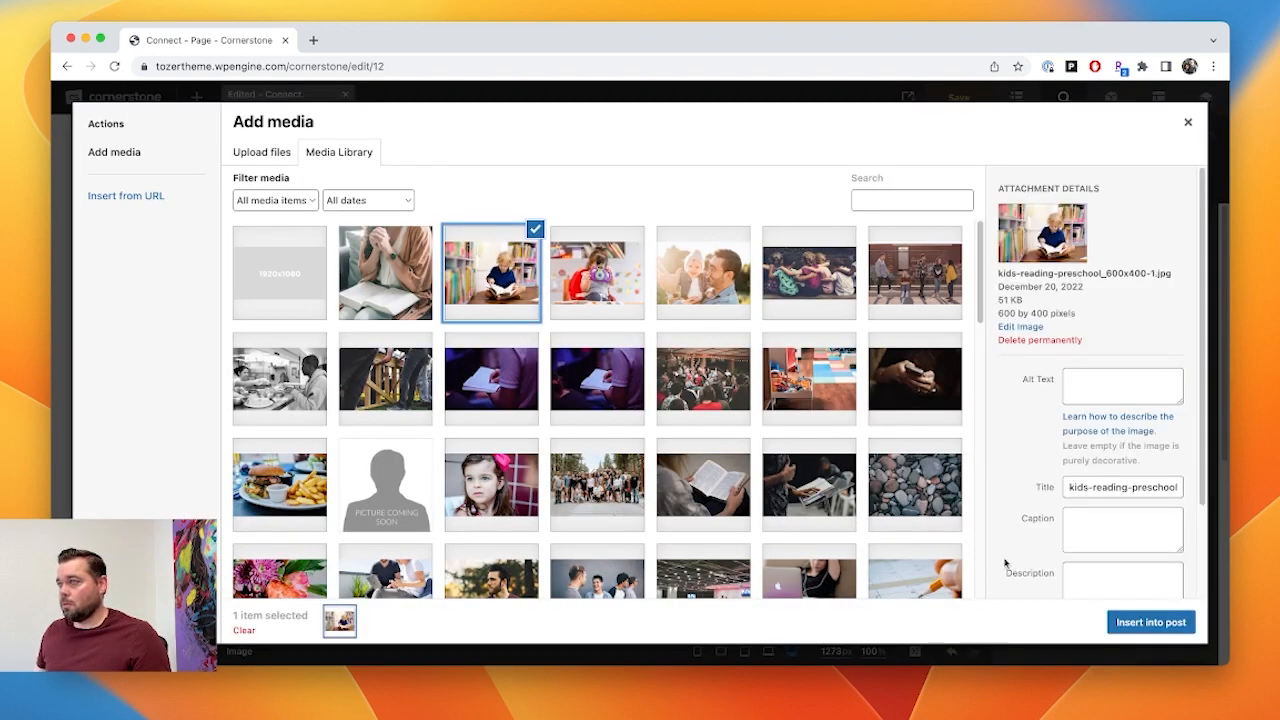
left_click(1151, 622)
scroll(480, 425, "down", 3)
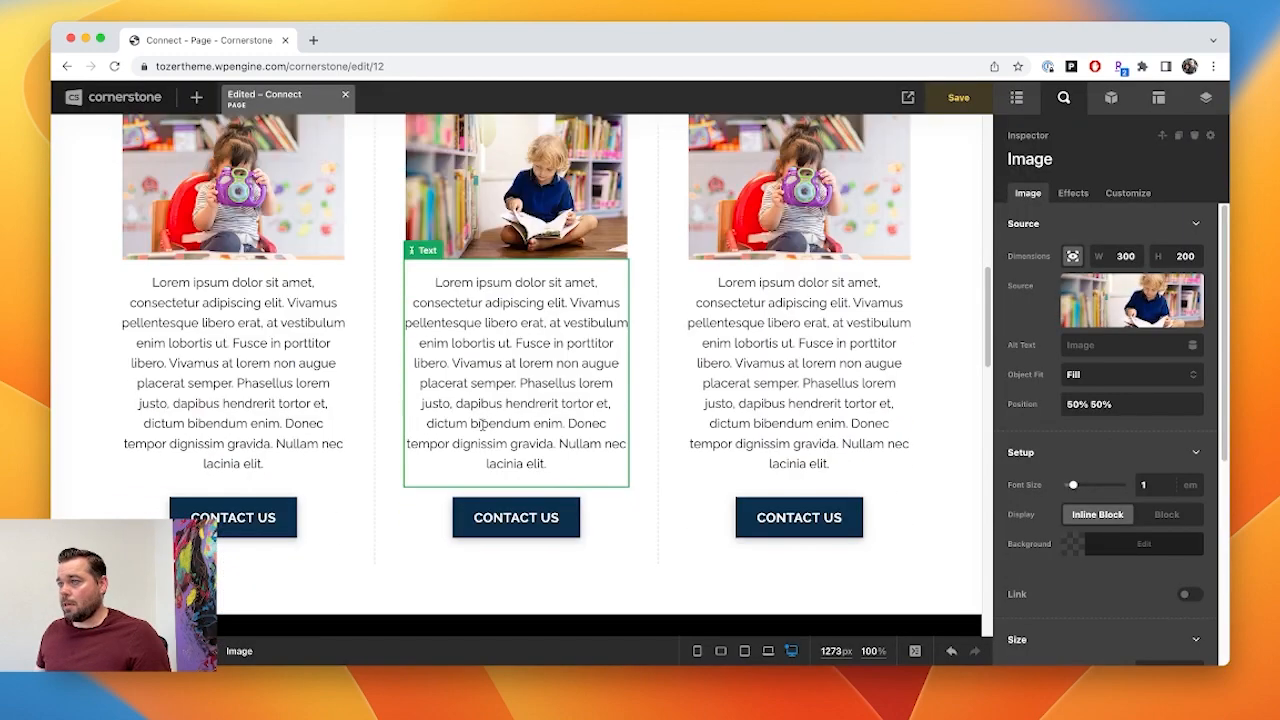
left_click(531, 521)
scroll(540, 480, "up", 2)
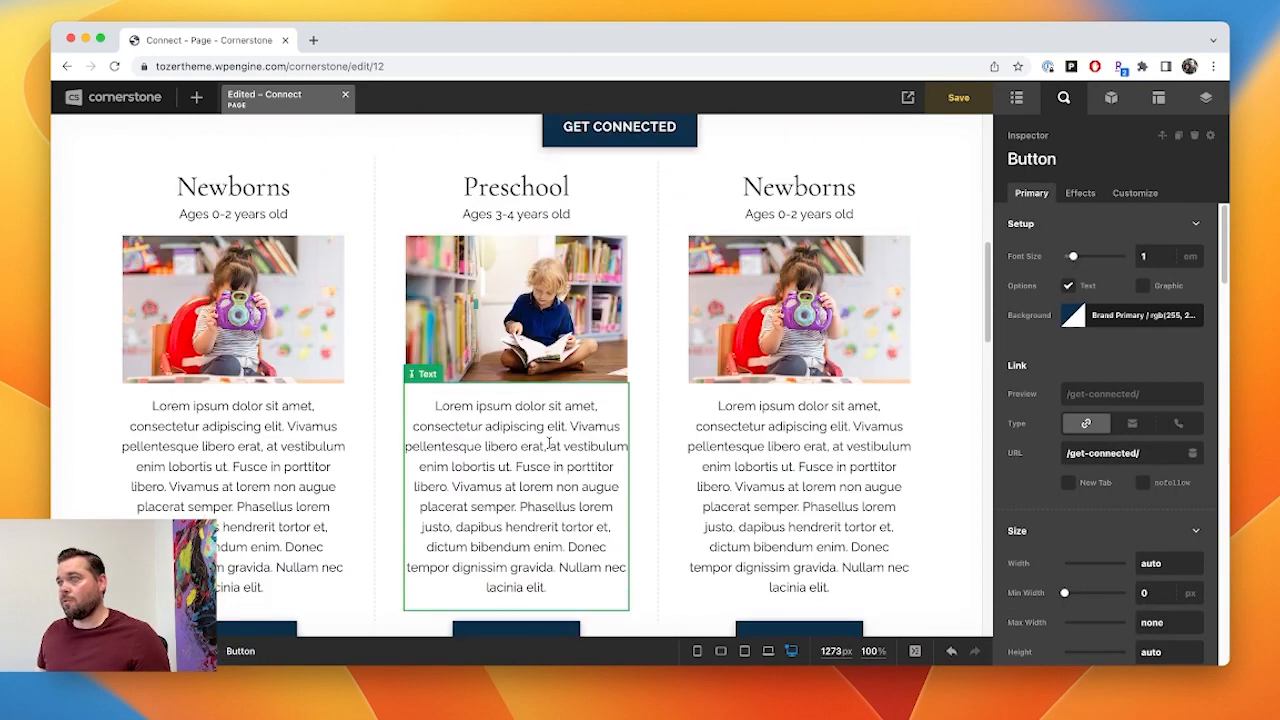
- Change the headline of the third column in the row to "Elementary"
left_click(815, 182)
double_click(813, 186)
double_click(812, 188)
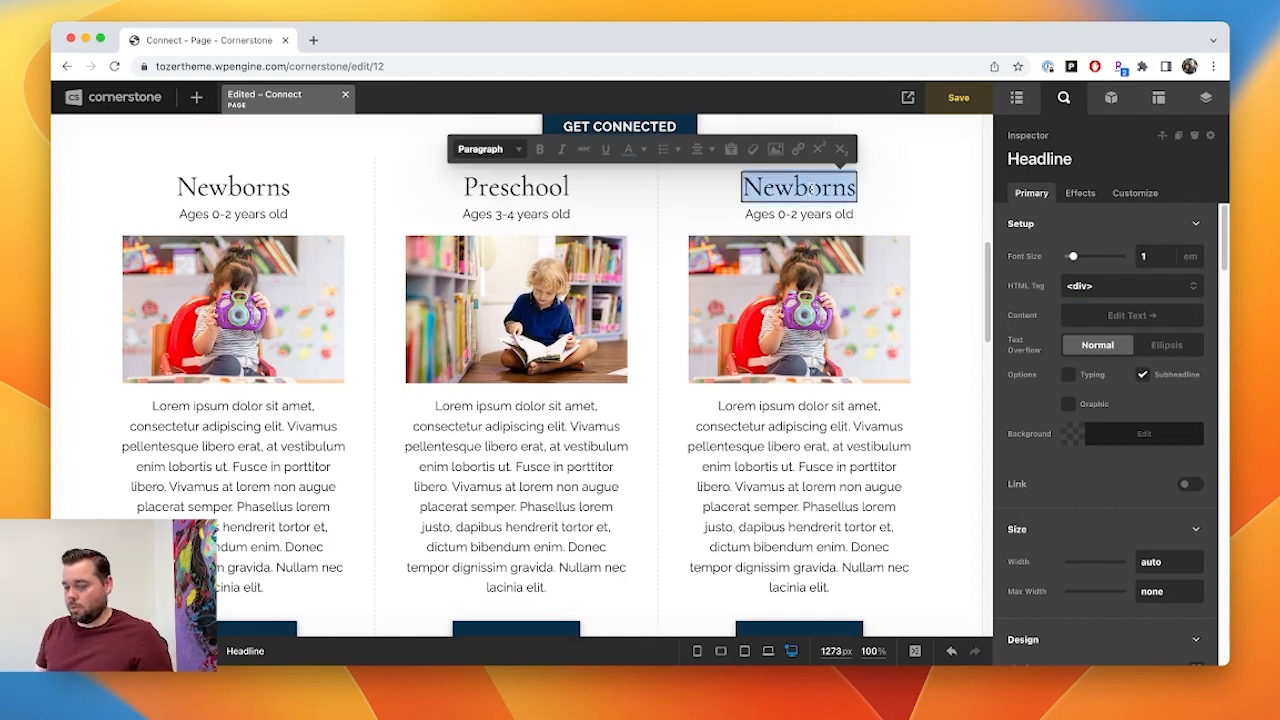
type("Elementary")
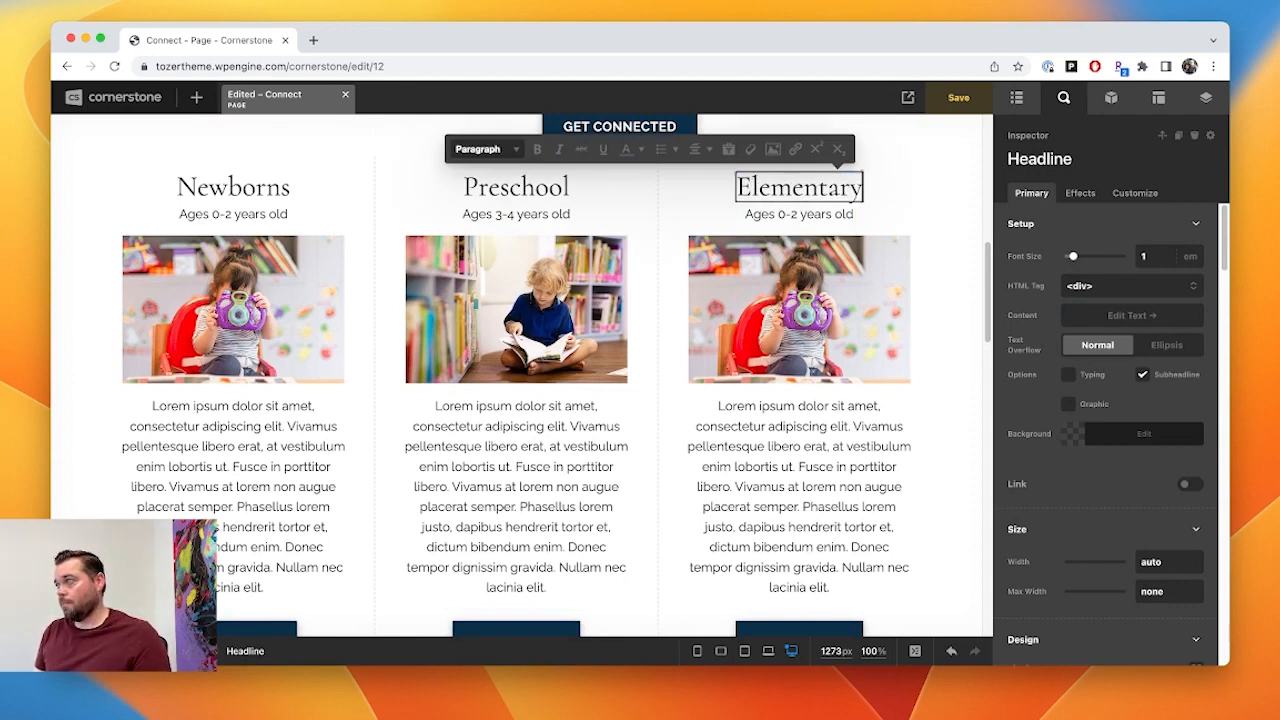
- Set the subheadline content of the Elementary headline to "Ages 5-11 years old"
scroll(1097, 466, "down", 5)
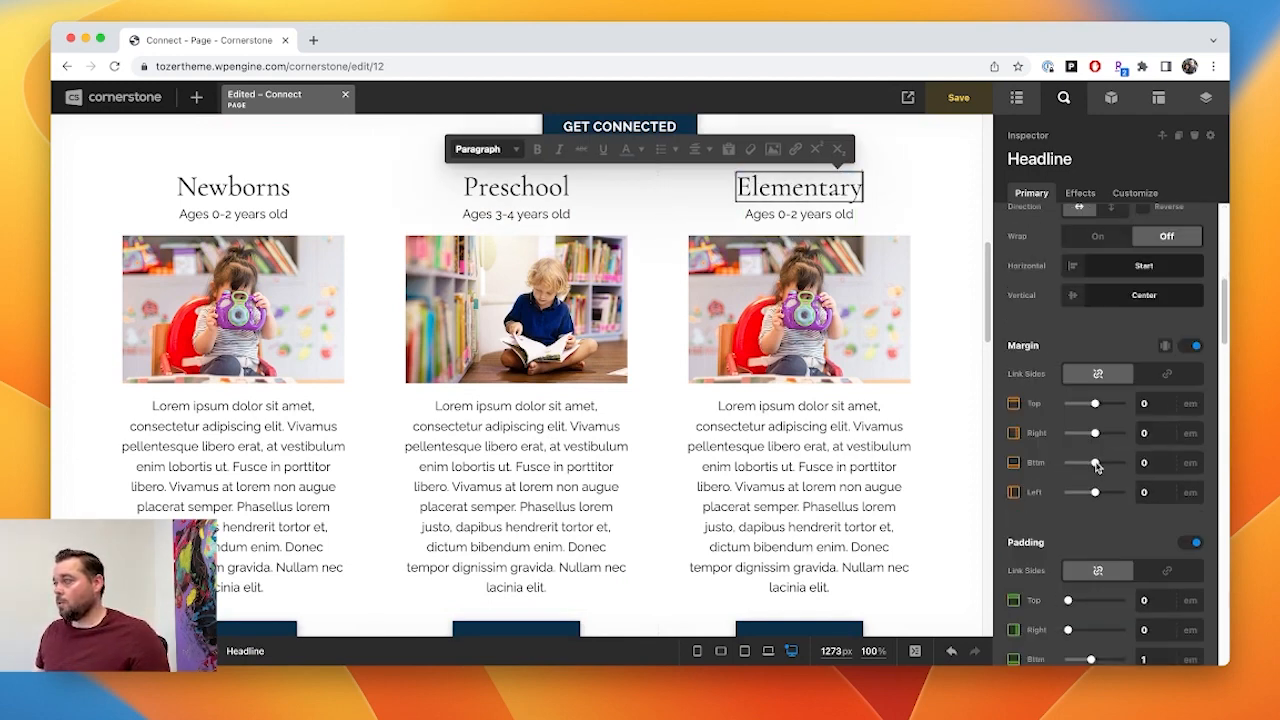
scroll(1097, 466, "down", 10)
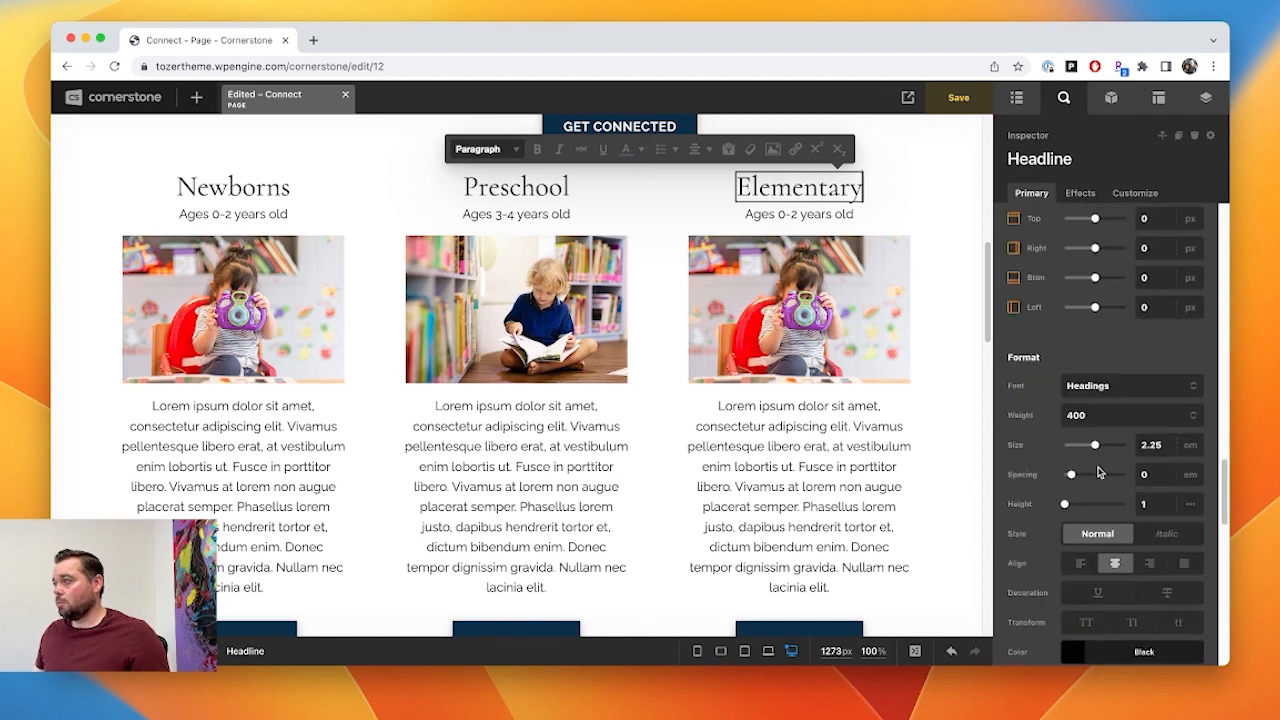
scroll(1097, 472, "down", 10)
left_click(1140, 394)
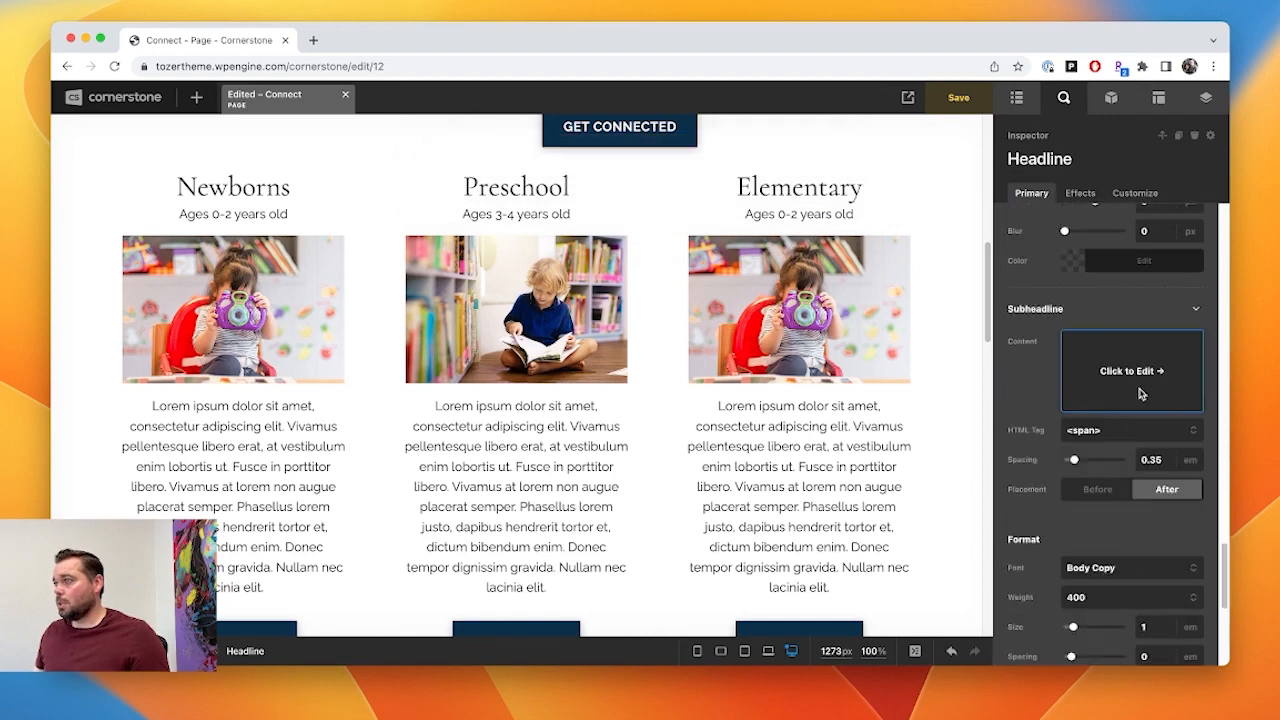
left_click_drag(1120, 352, 1031, 352)
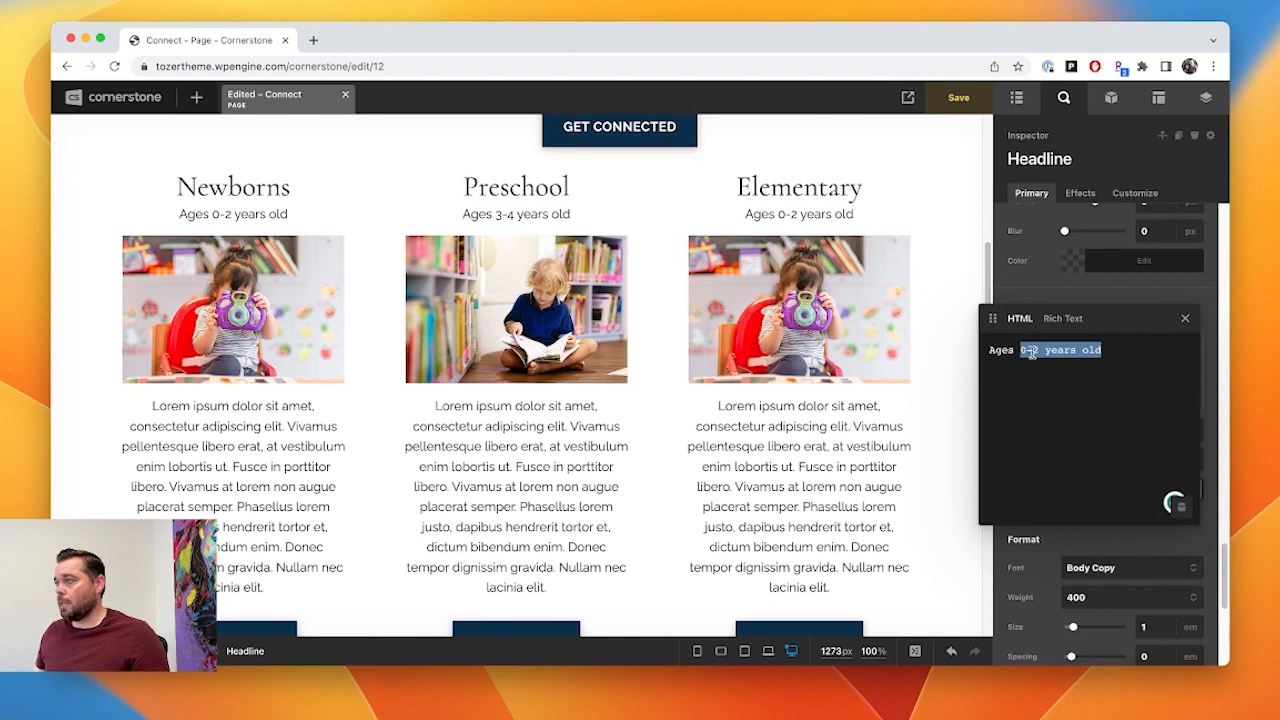
key("BackSpace")
type("5-11")
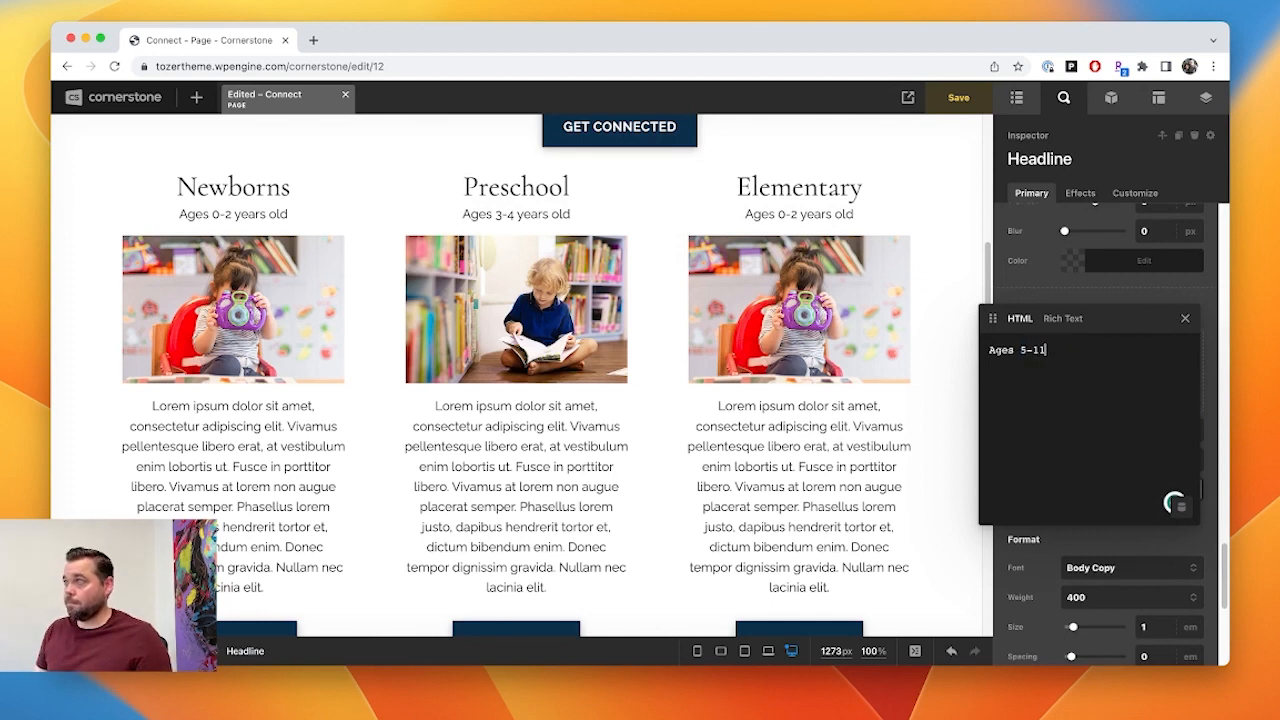
type(" years o")
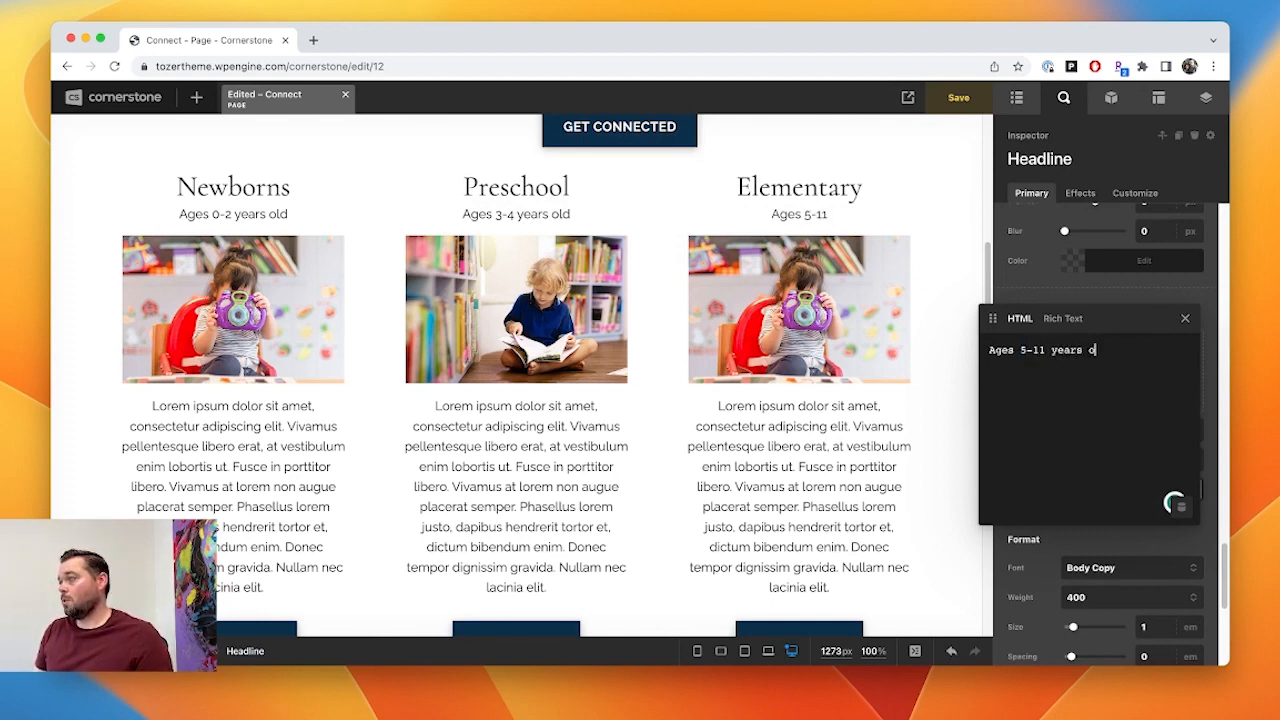
type("ld")
left_click(1185, 318)
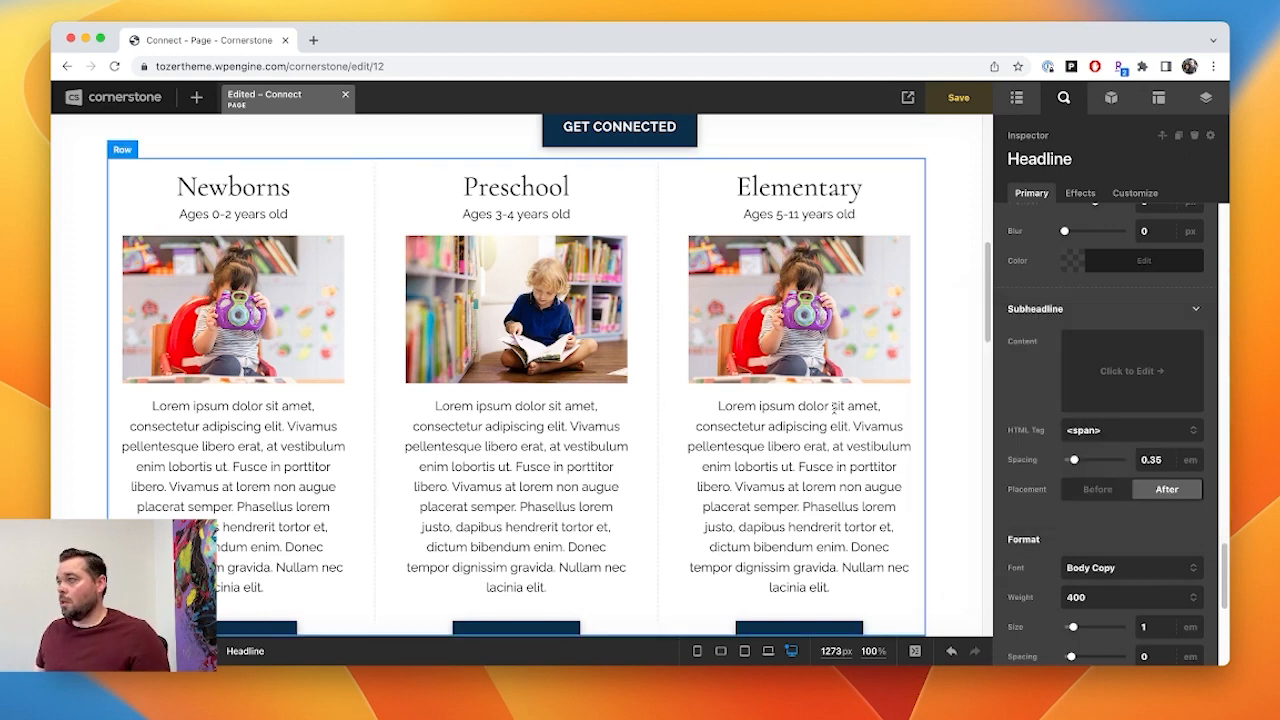
- Replace the Elementary column's image with kids_600x400-1.jpg from the media library
left_click(820, 360)
left_click(1129, 323)
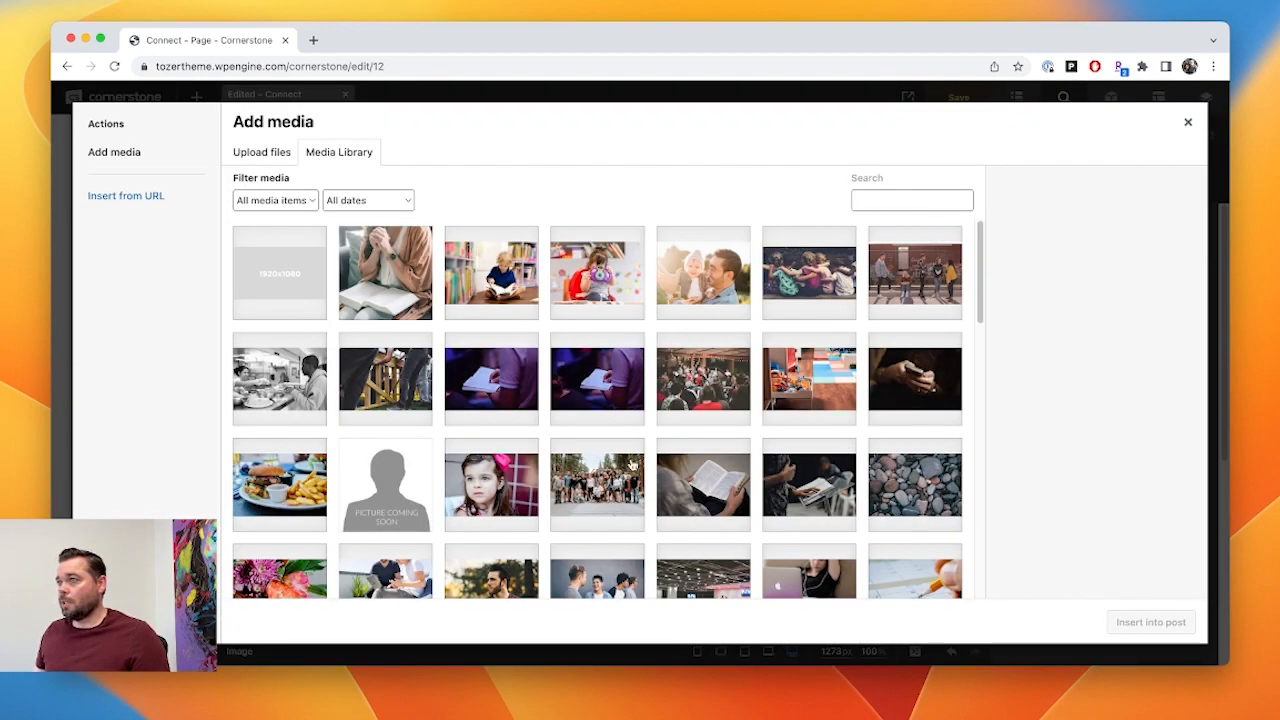
scroll(632, 463, "down", 3)
scroll(632, 463, "down", 4)
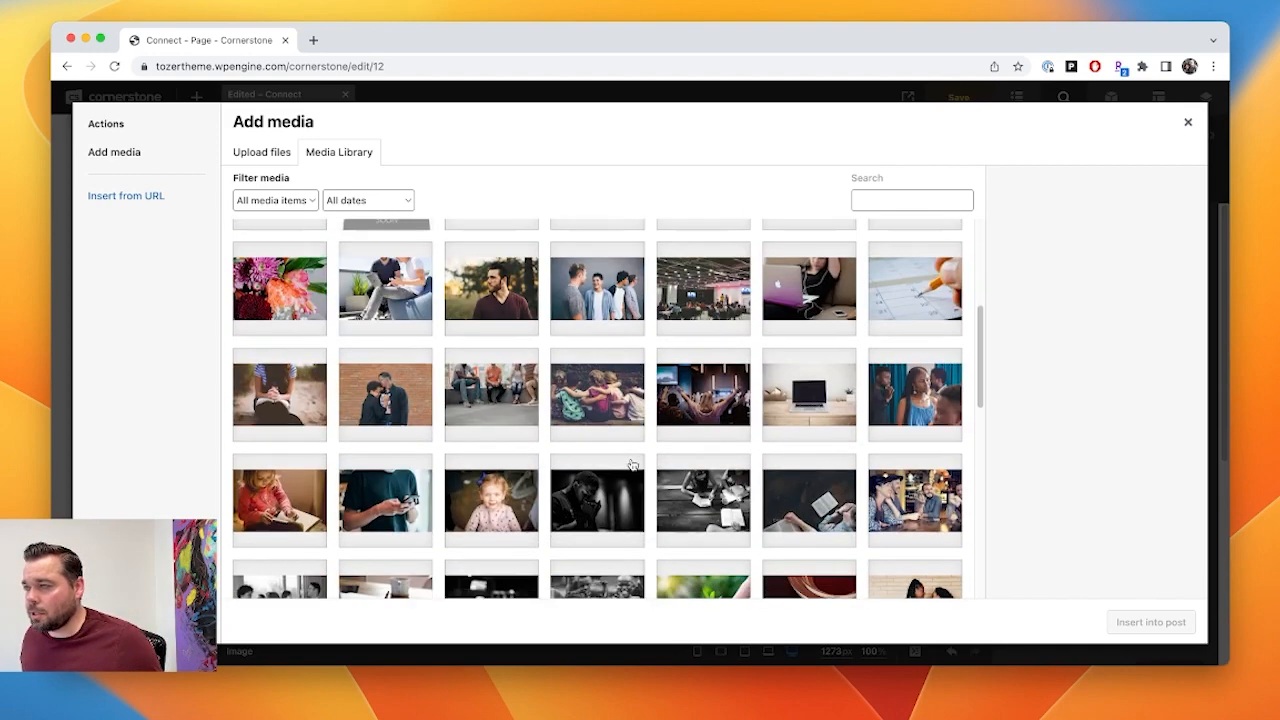
left_click(608, 410)
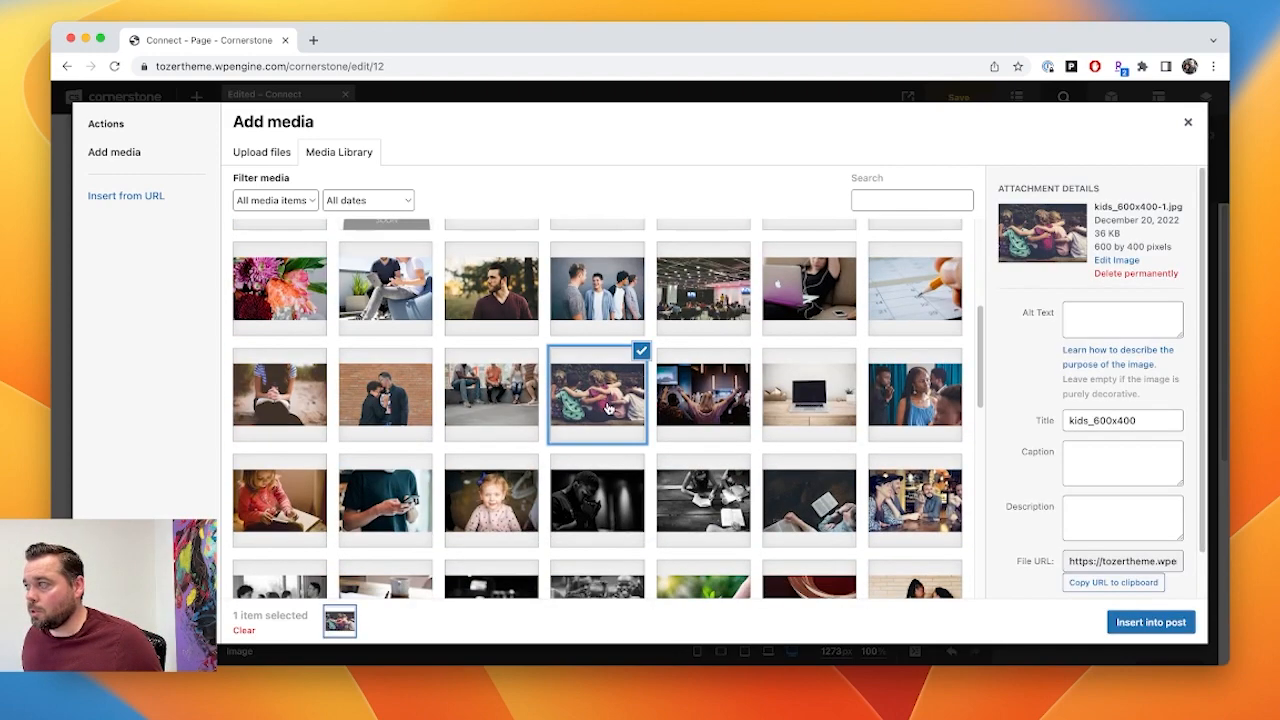
left_click(1138, 621)
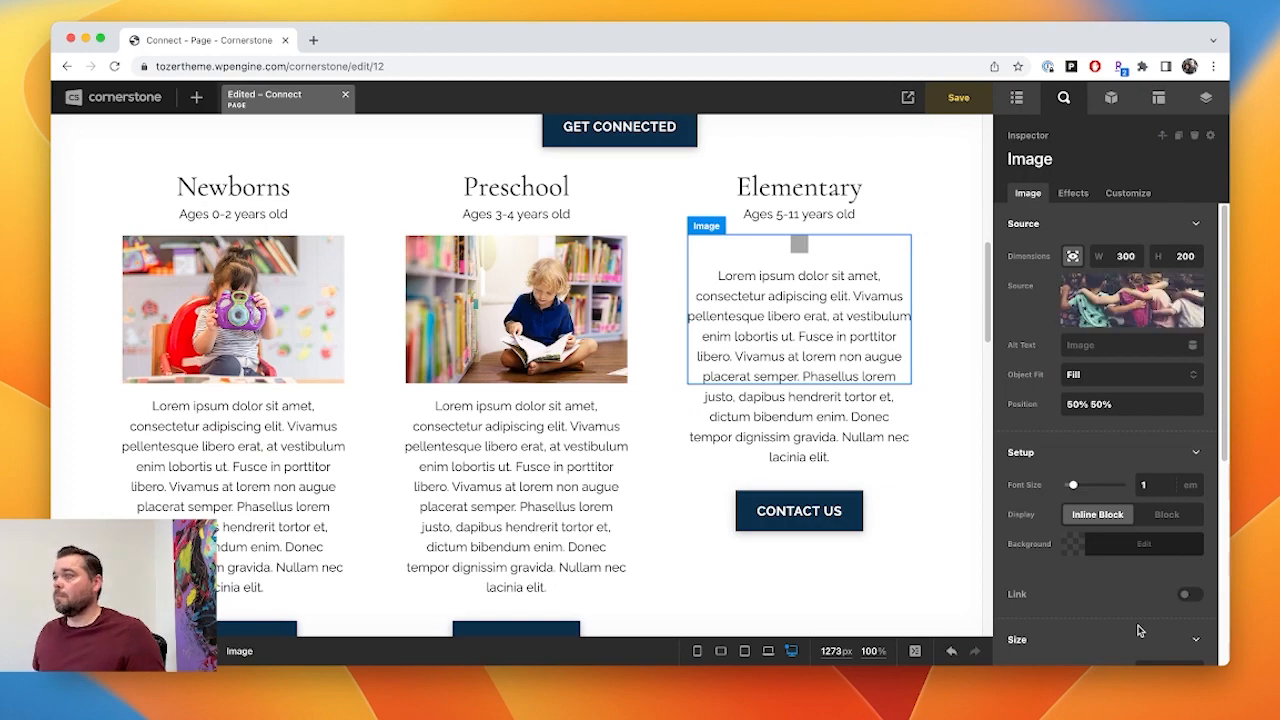
- Review how the three-column row fits between the Kids introduction and the Youth section
scroll(800, 503, "down", 1)
scroll(630, 485, "up", 5)
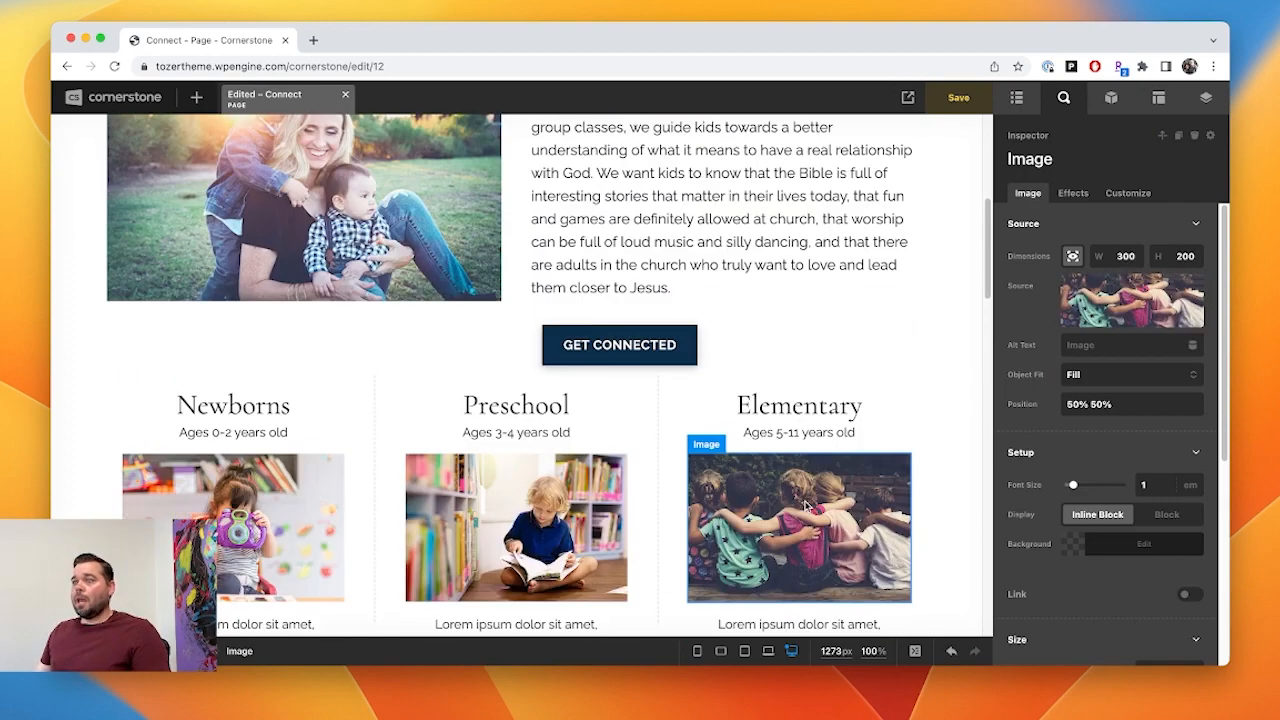
scroll(630, 485, "up", 3)
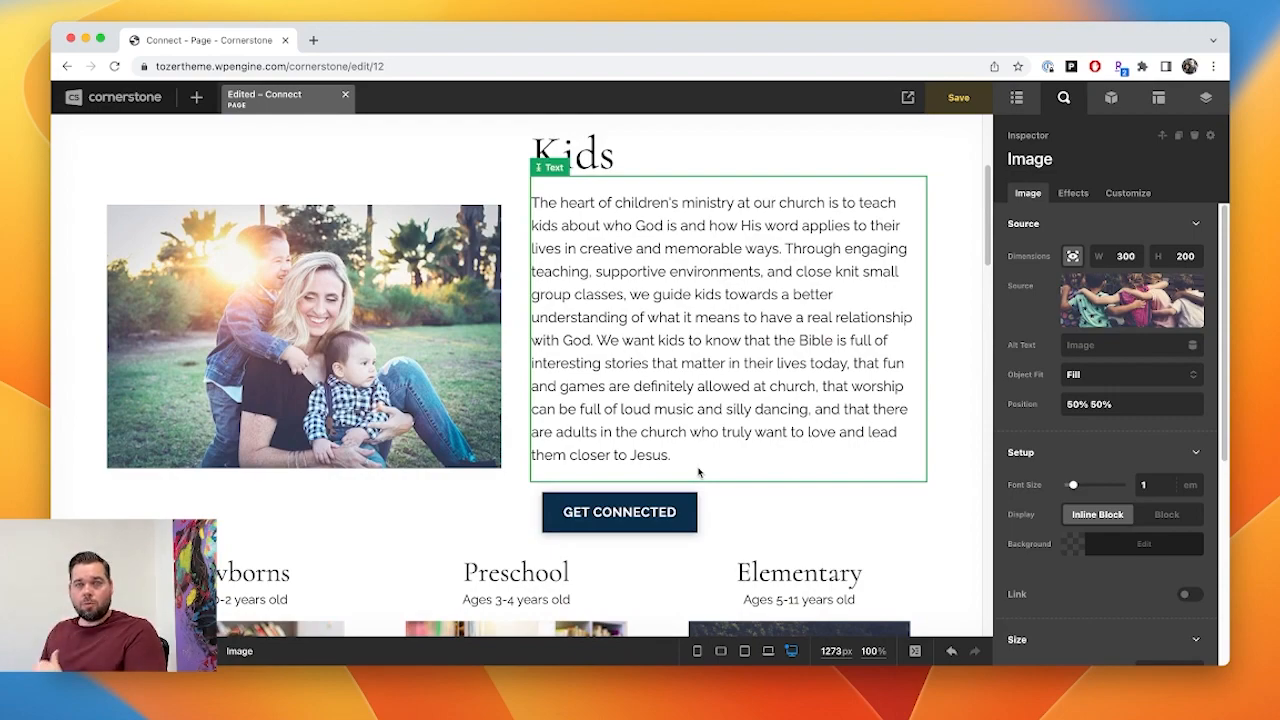
scroll(711, 480, "down", 10)
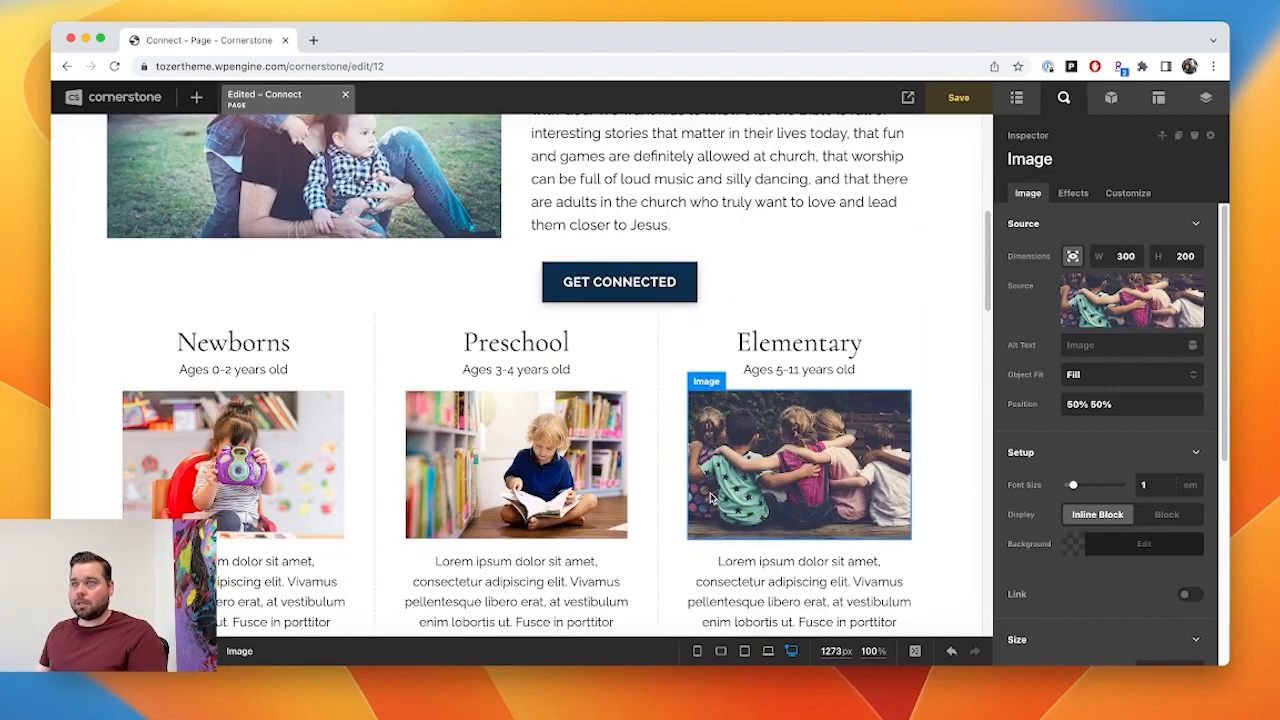
scroll(710, 498, "down", 6)
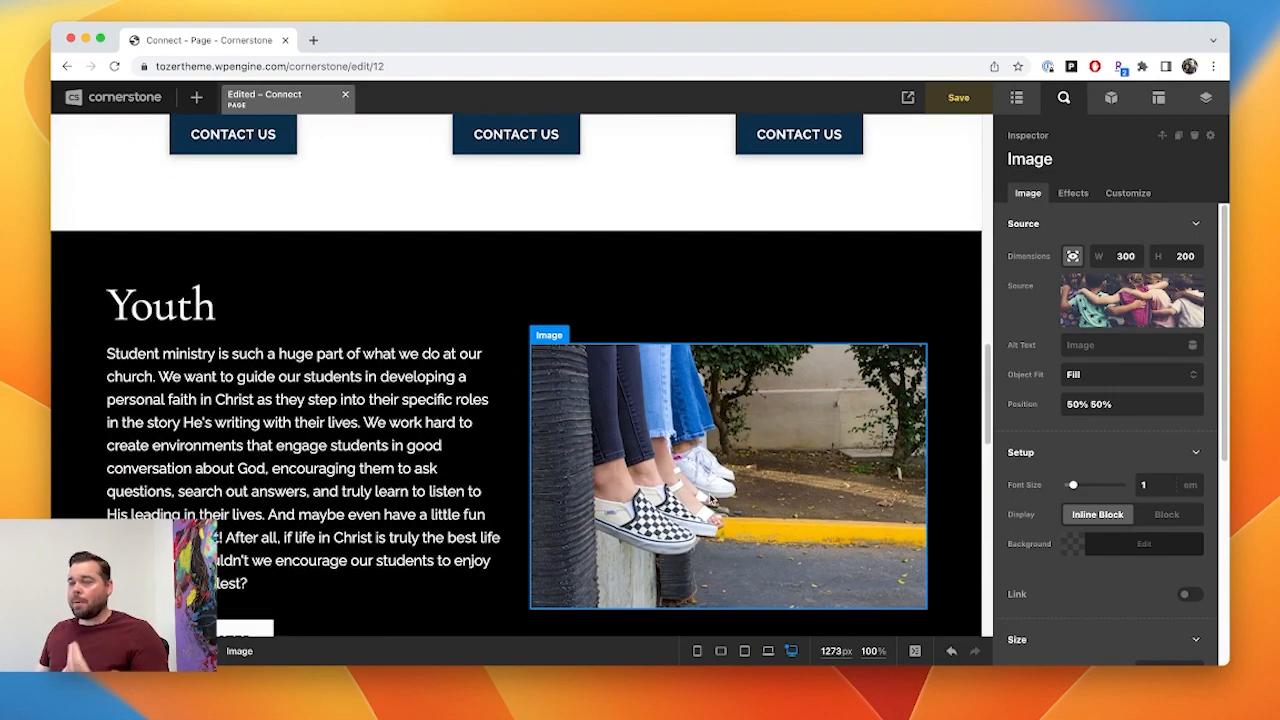
scroll(710, 498, "up", 11)
scroll(711, 497, "up", 5)
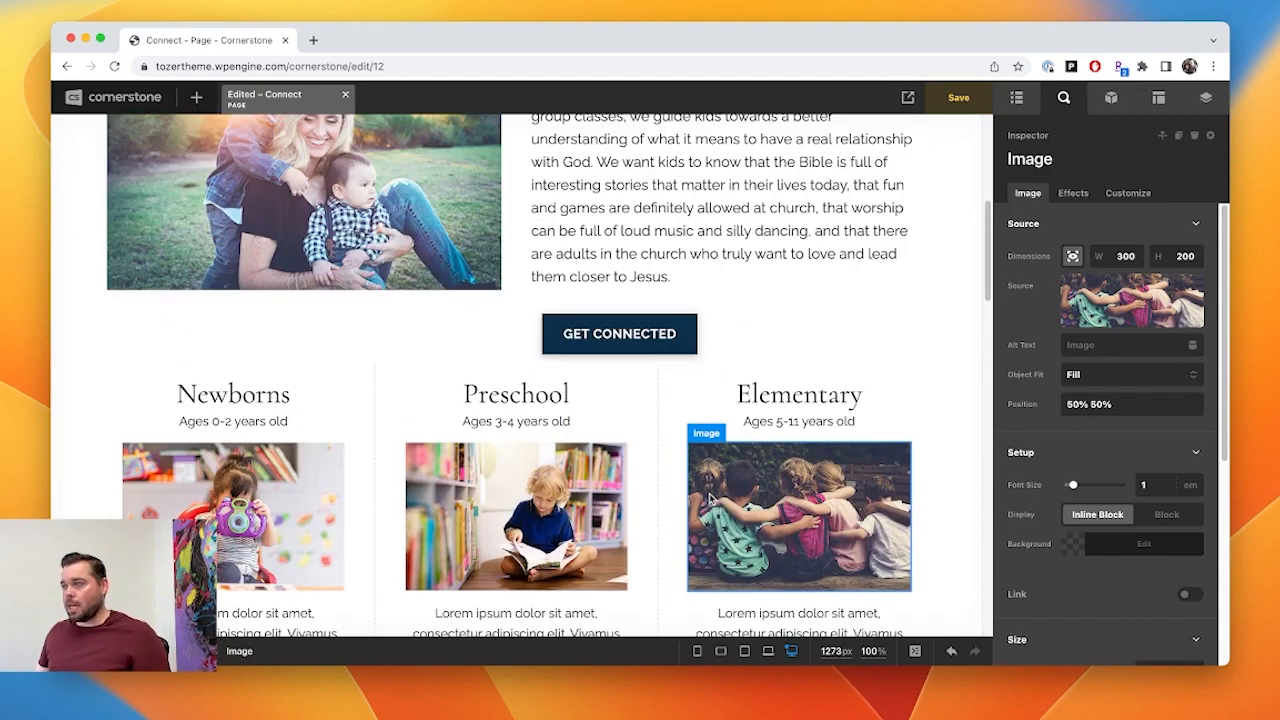
scroll(710, 498, "up", 1)
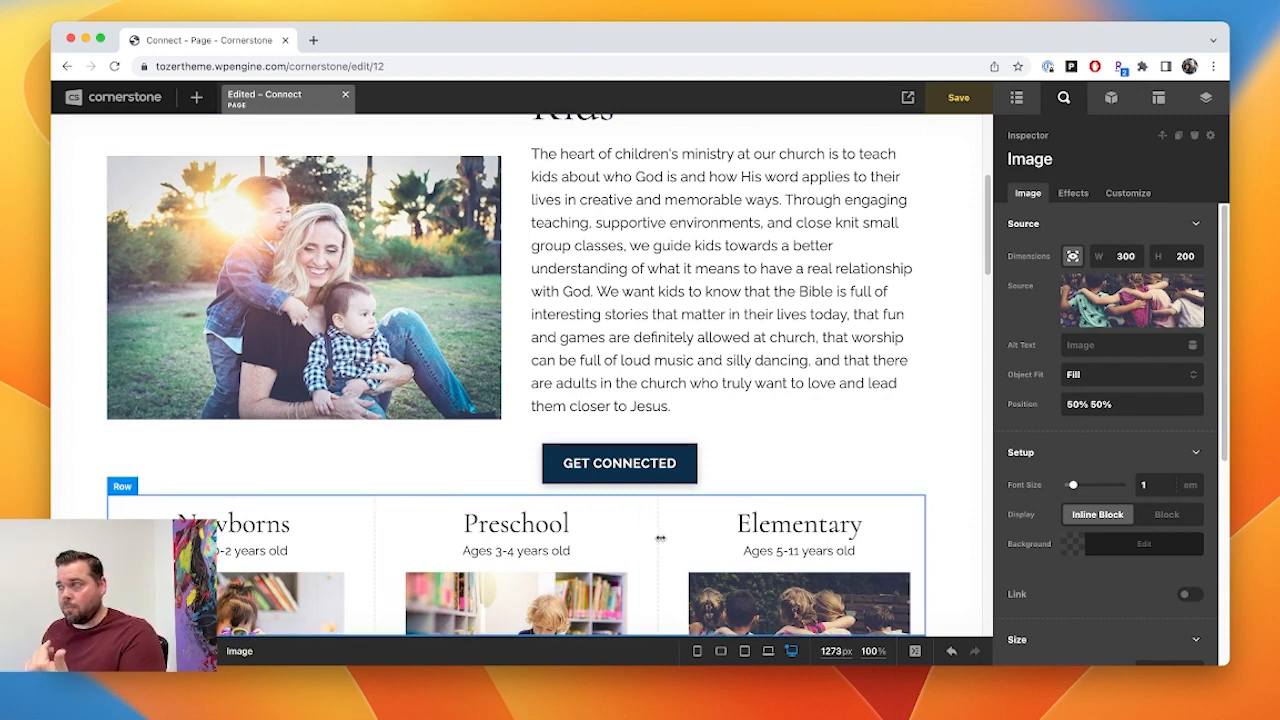
- Enable padding on the three-column Kids row and set its top padding to 40 px
left_click(660, 538)
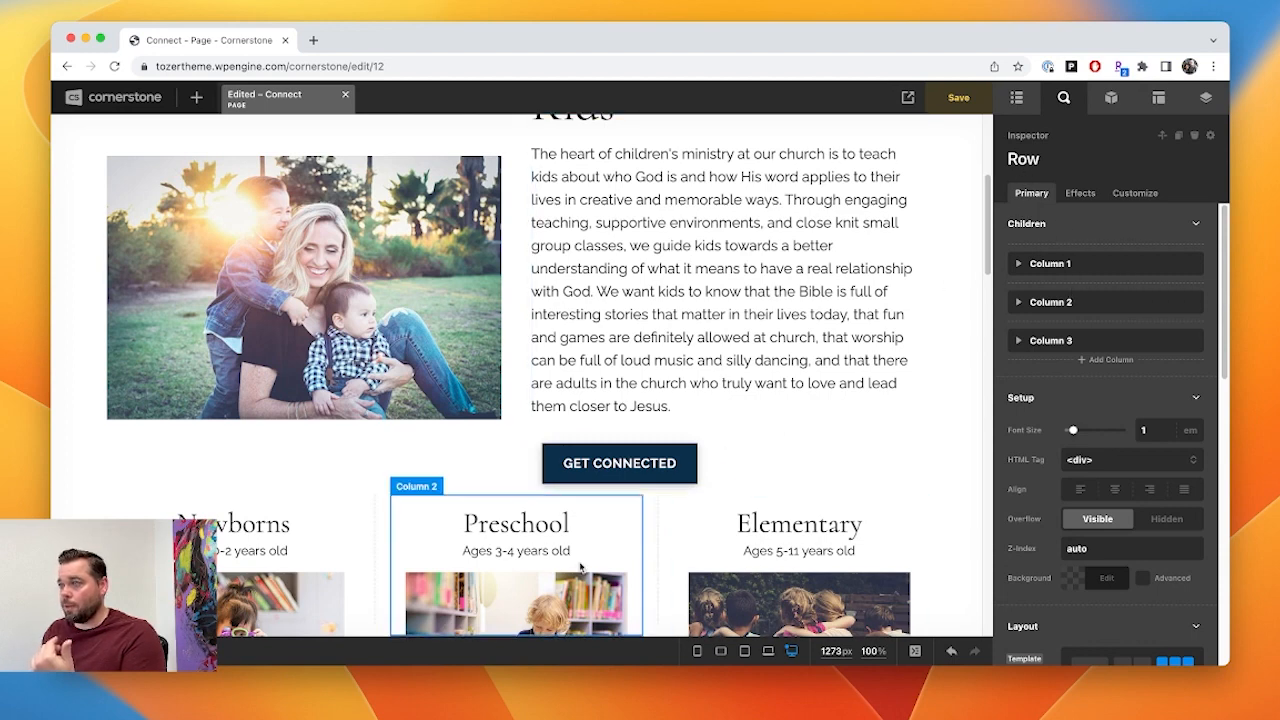
scroll(1121, 545, "down", 5)
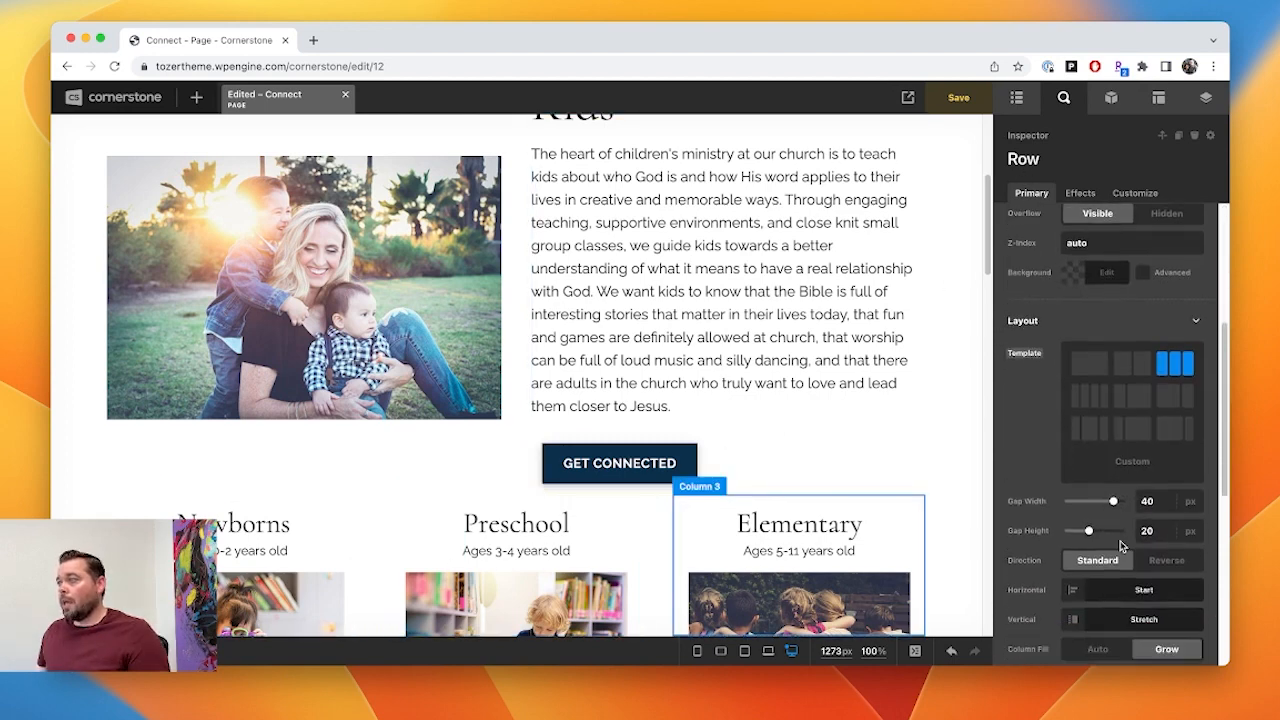
scroll(1121, 545, "down", 5)
left_click(1190, 579)
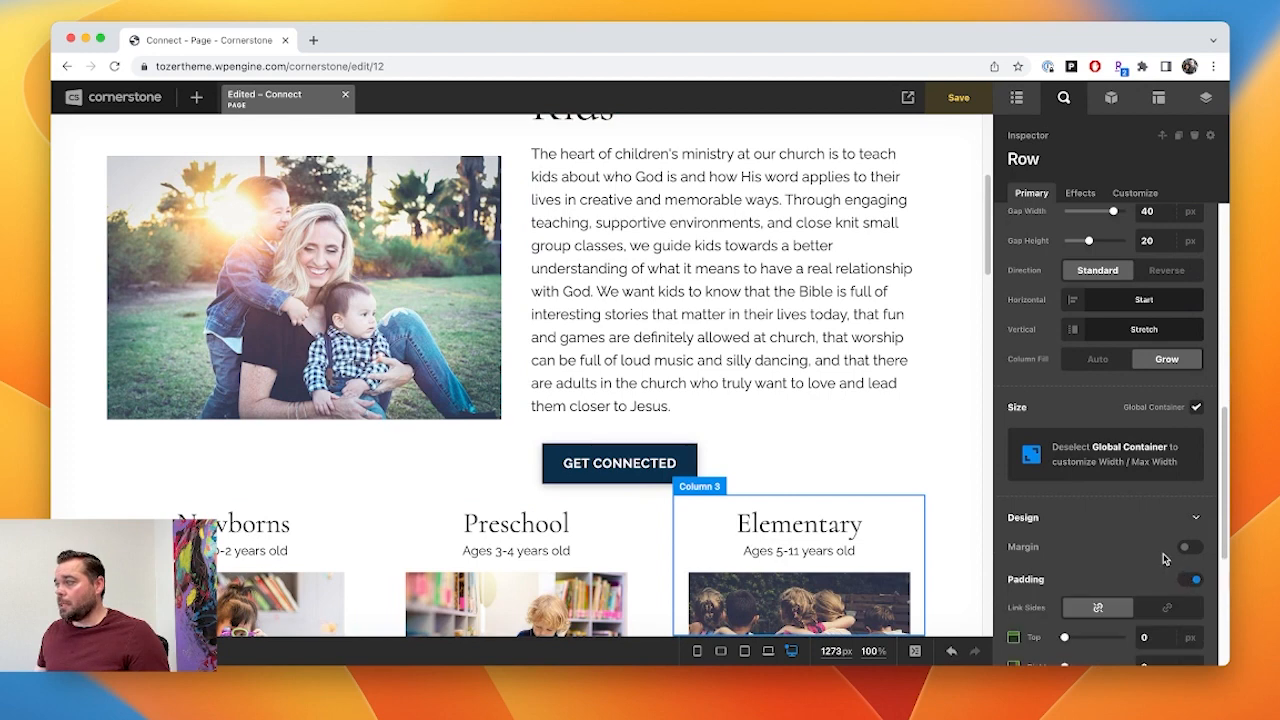
scroll(1163, 559, "down", 3)
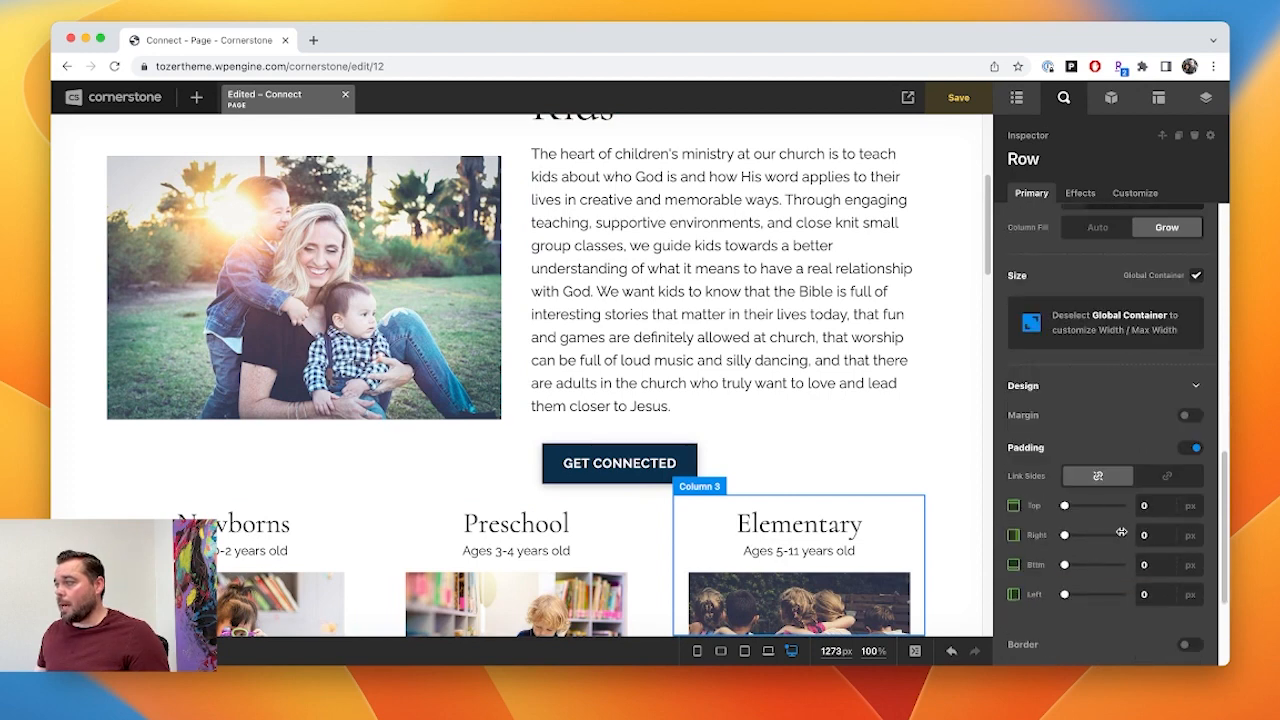
left_click(1166, 503)
type("40")
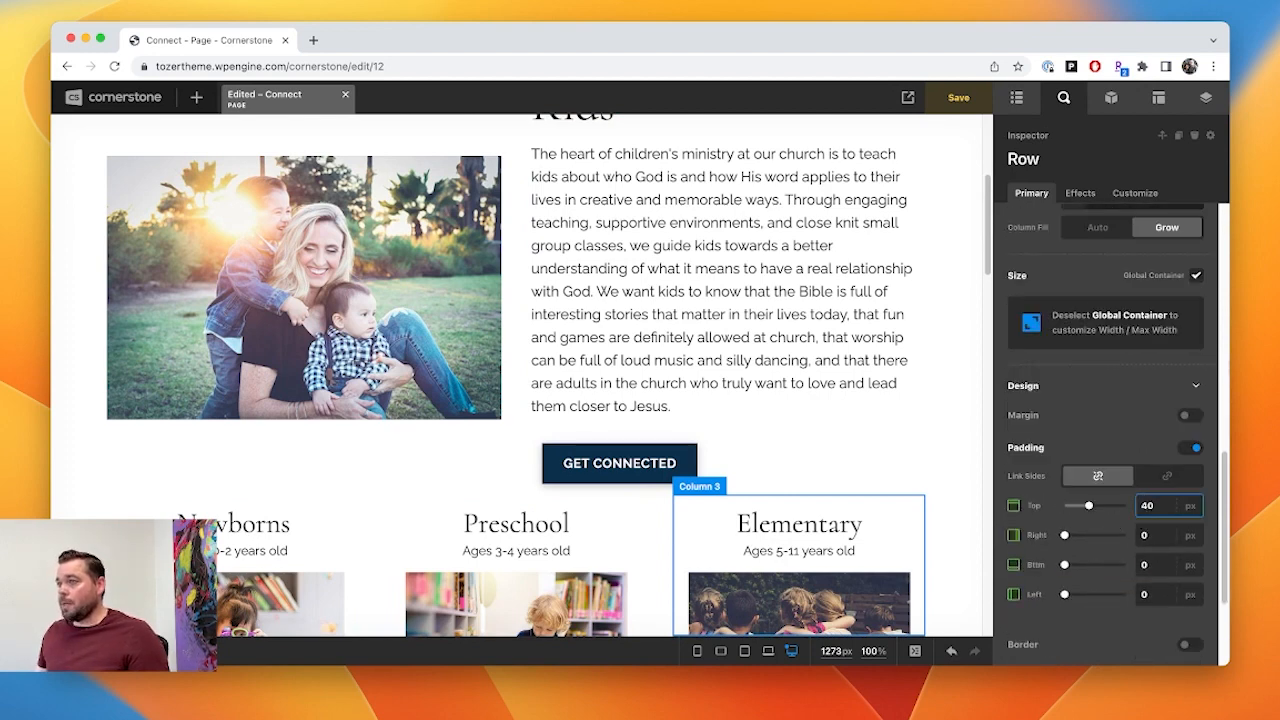
- Check the spacing between the Get Connected button and the Kids columns, and compare the other ministry sections further down the page
scroll(838, 508, "down", 2)
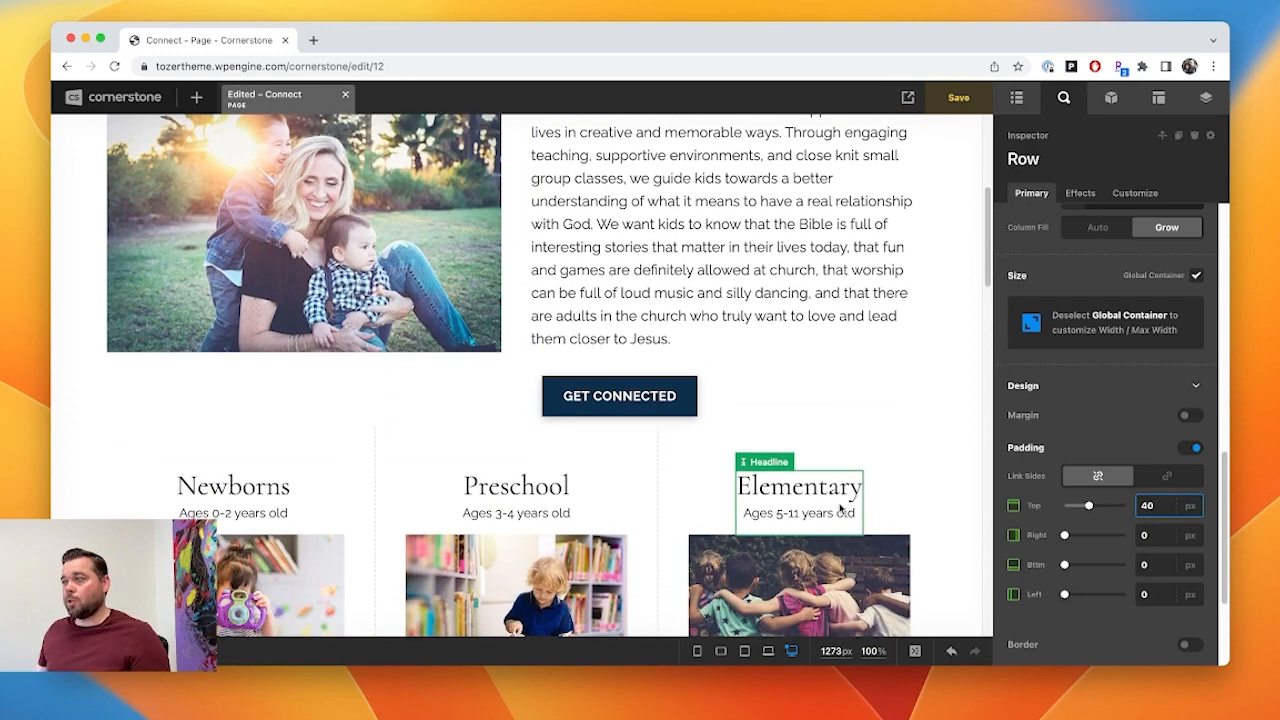
scroll(840, 510, "down", 3)
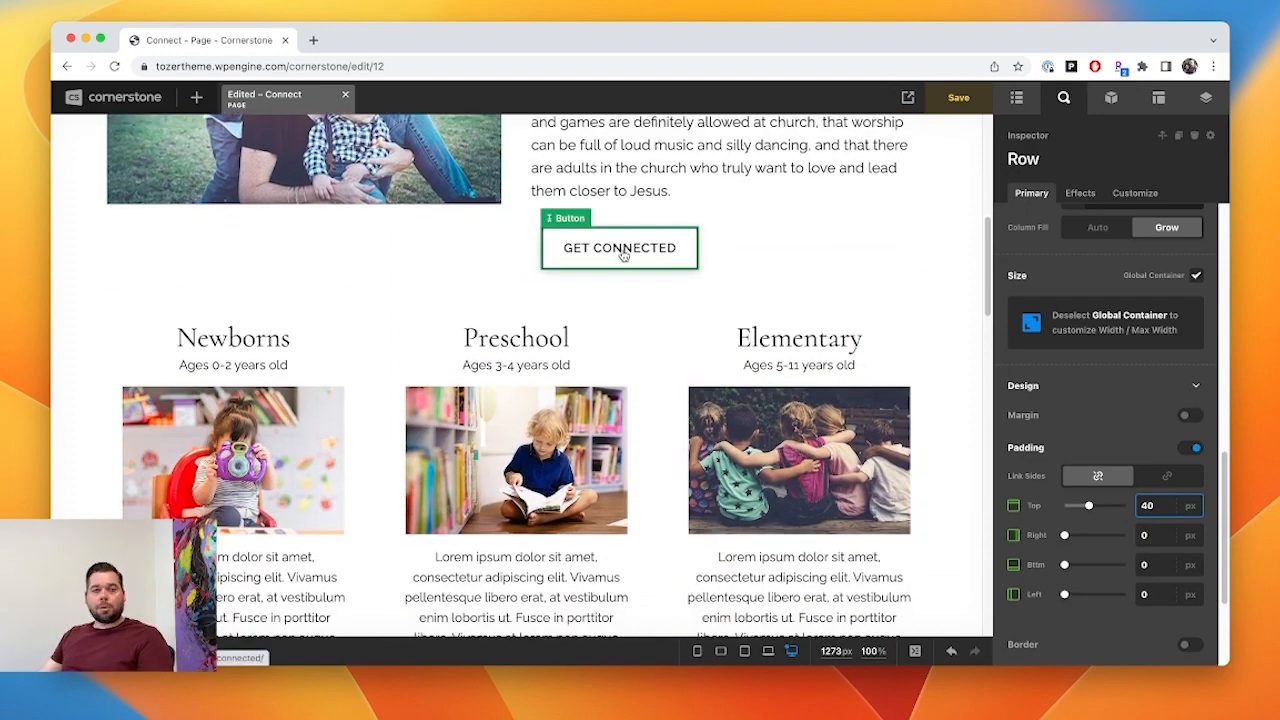
scroll(621, 255, "down", 5)
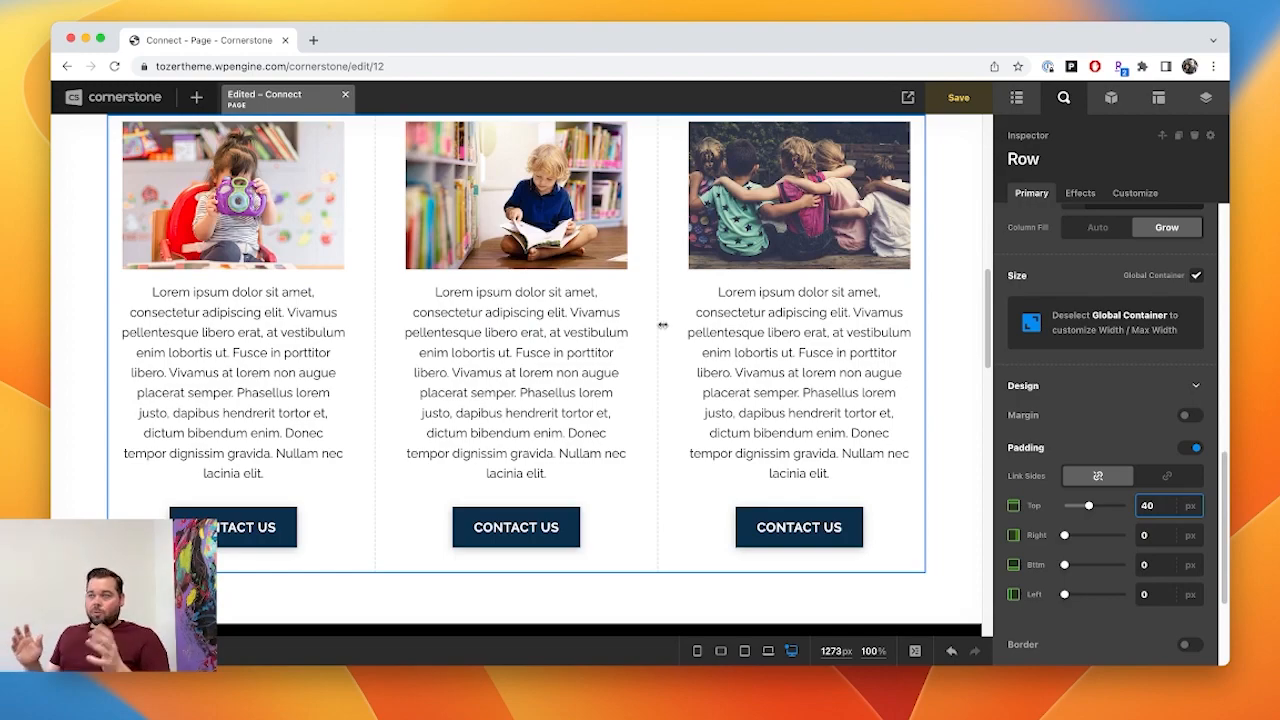
scroll(760, 397, "down", 5)
scroll(760, 400, "up", 7)
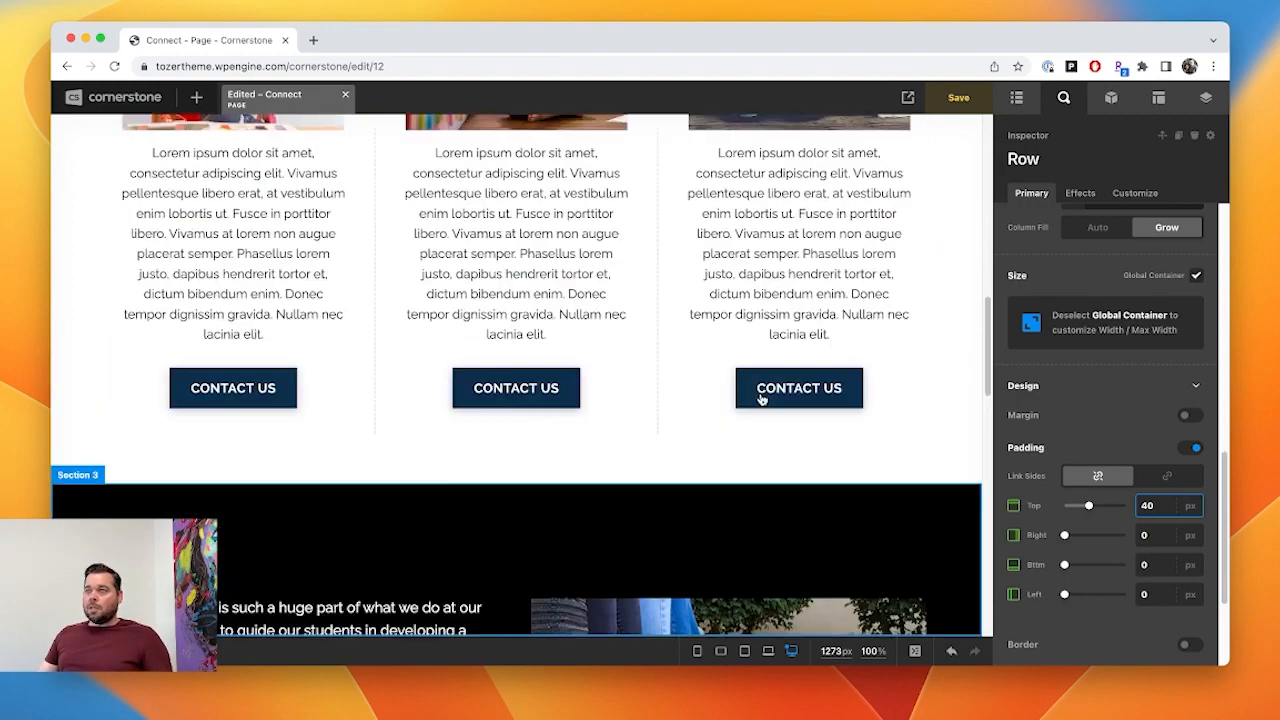
scroll(752, 405, "down", 15)
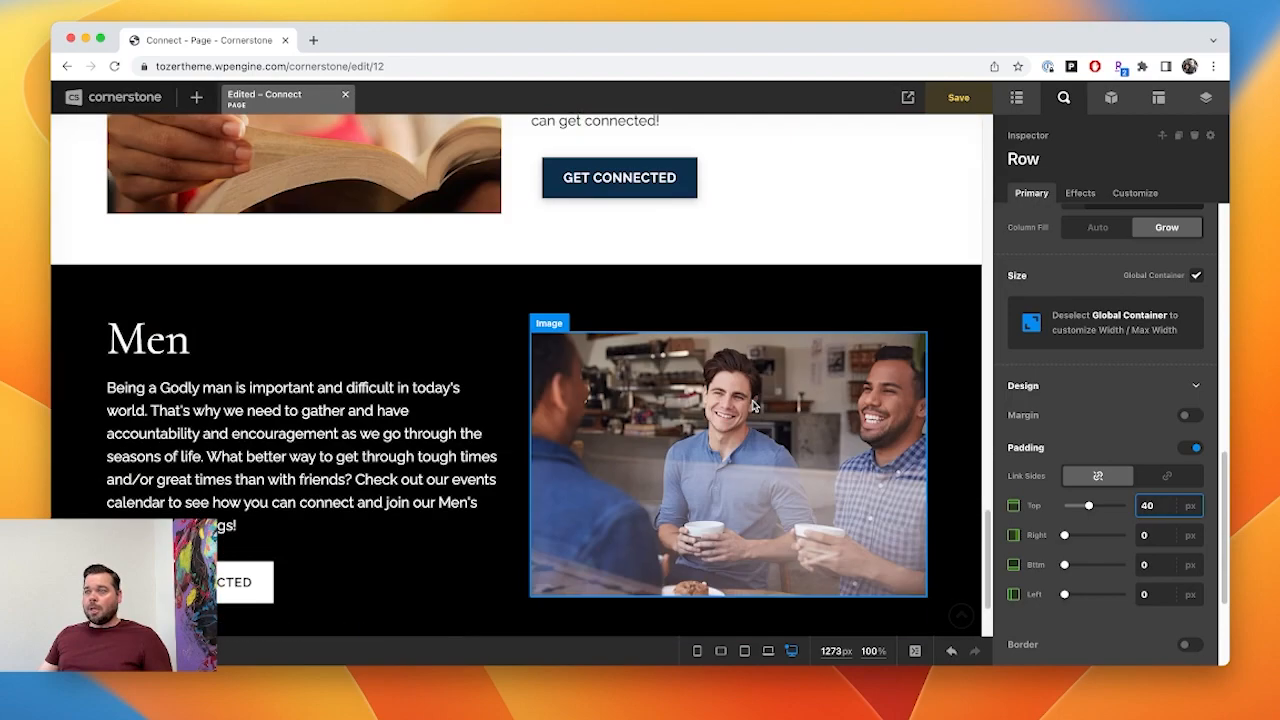
scroll(754, 405, "up", 7)
scroll(754, 405, "up", 8)
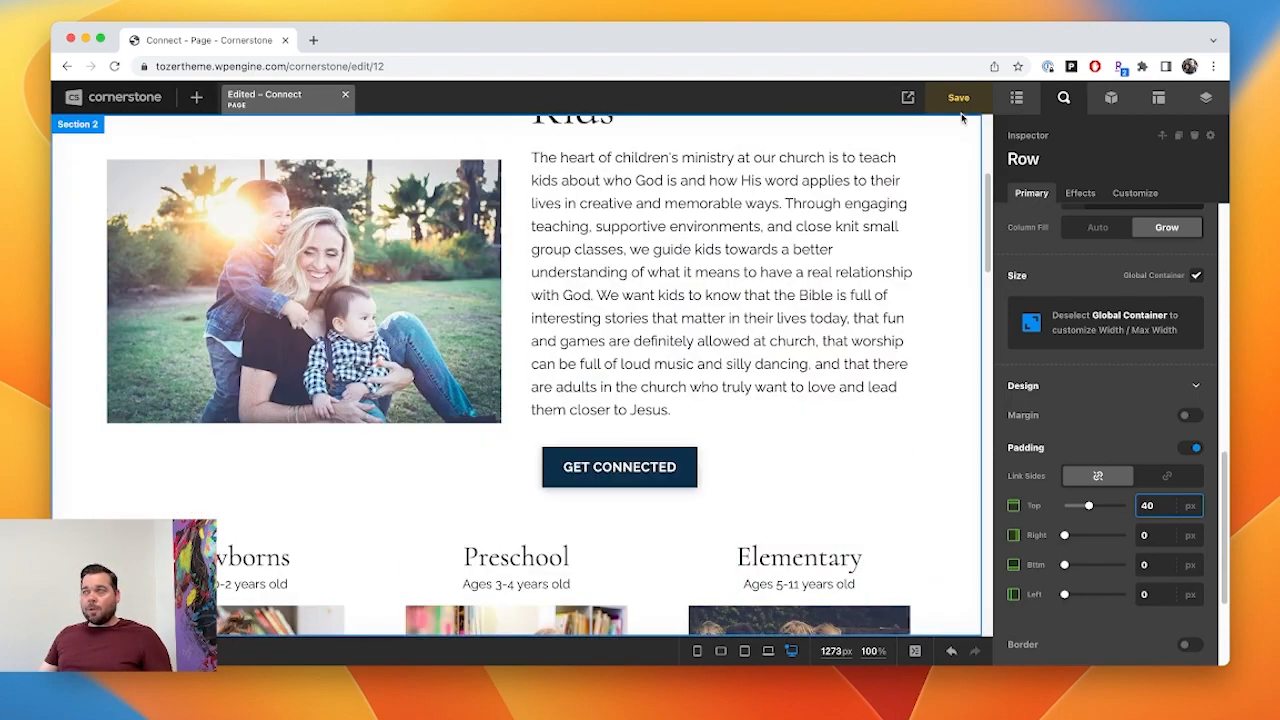
scroll(720, 420, "down", 3)
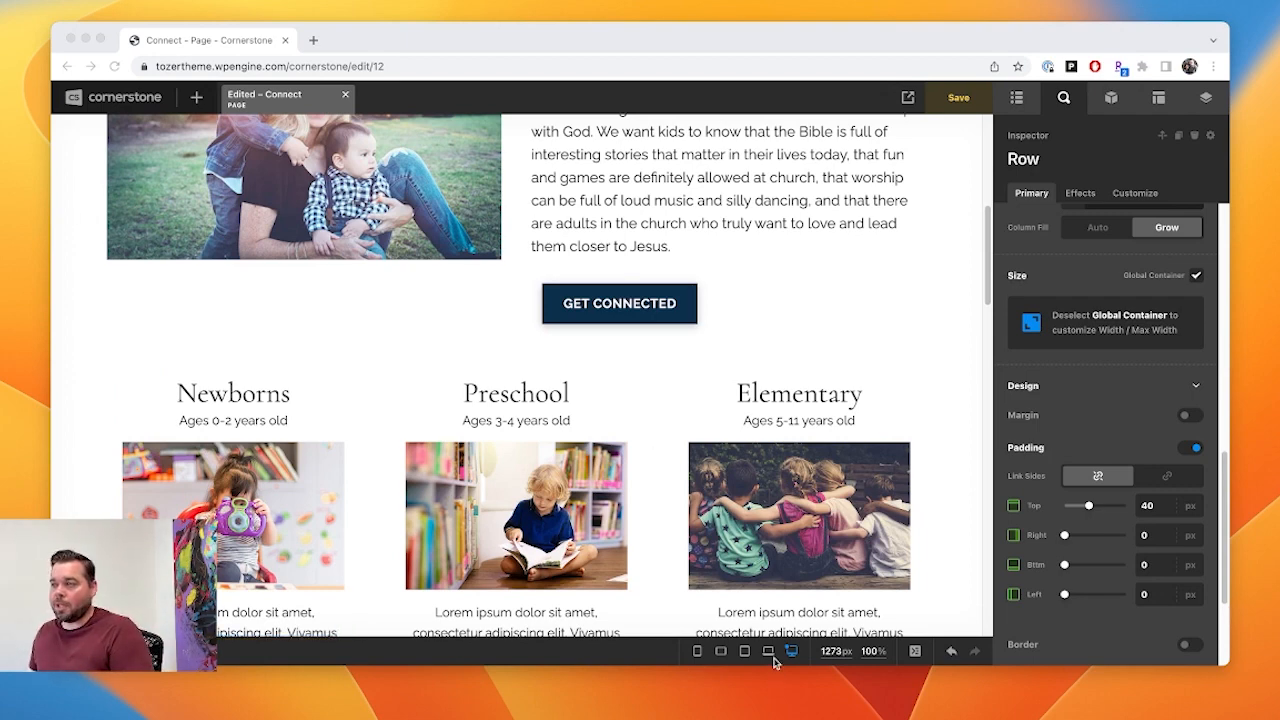
- Preview the page at the 979 px laptop breakpoint and examine the layout of the Kids introduction and the three-column row
left_click(637, 647)
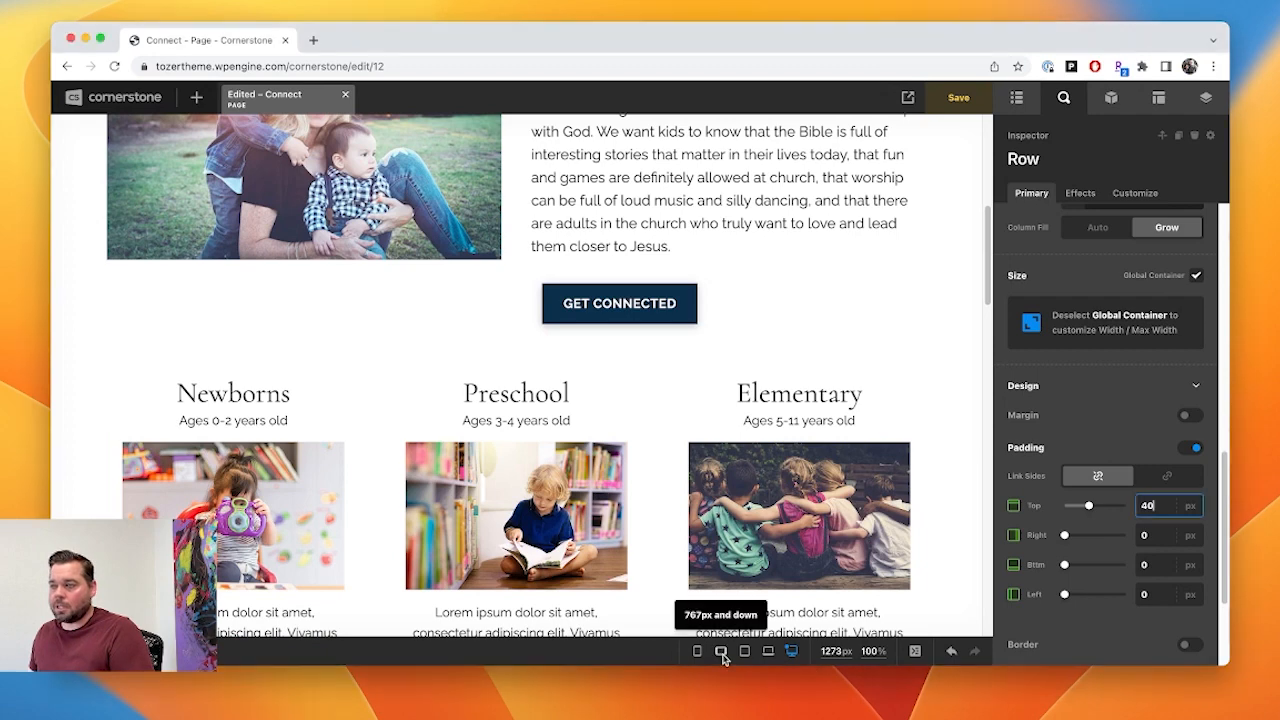
left_click(775, 652)
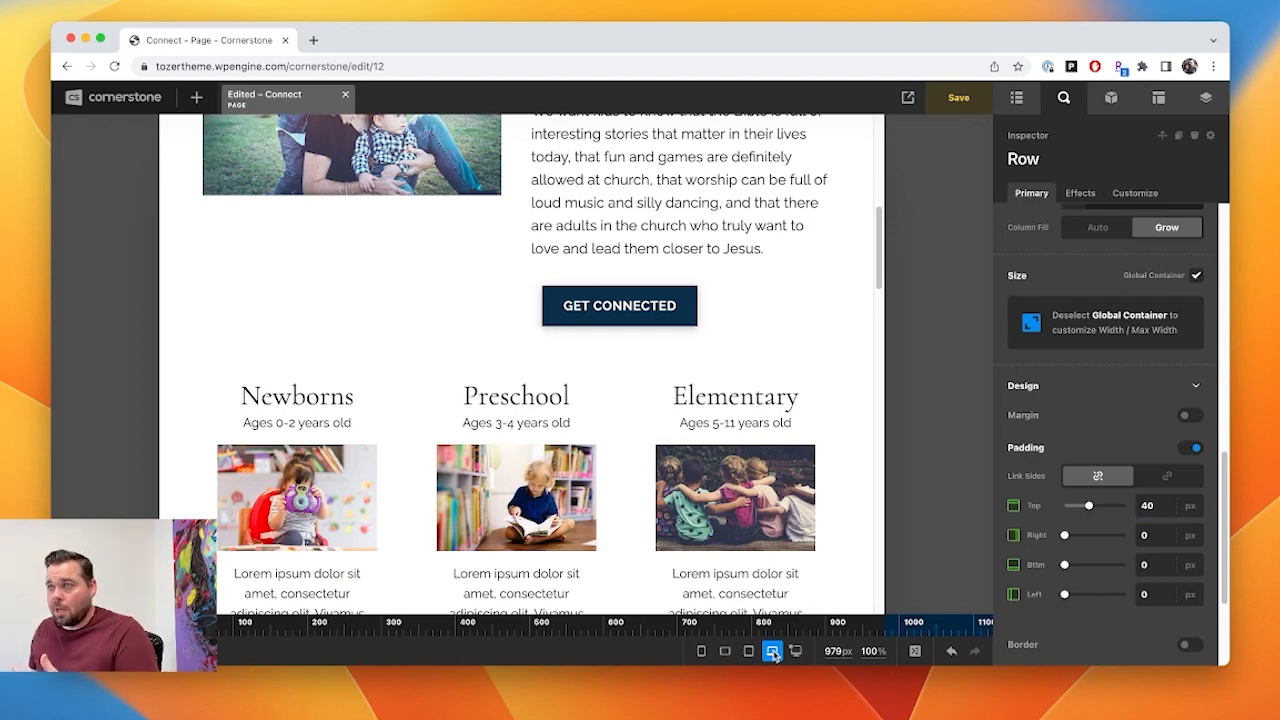
scroll(684, 532, "down", 1)
scroll(683, 533, "up", 3)
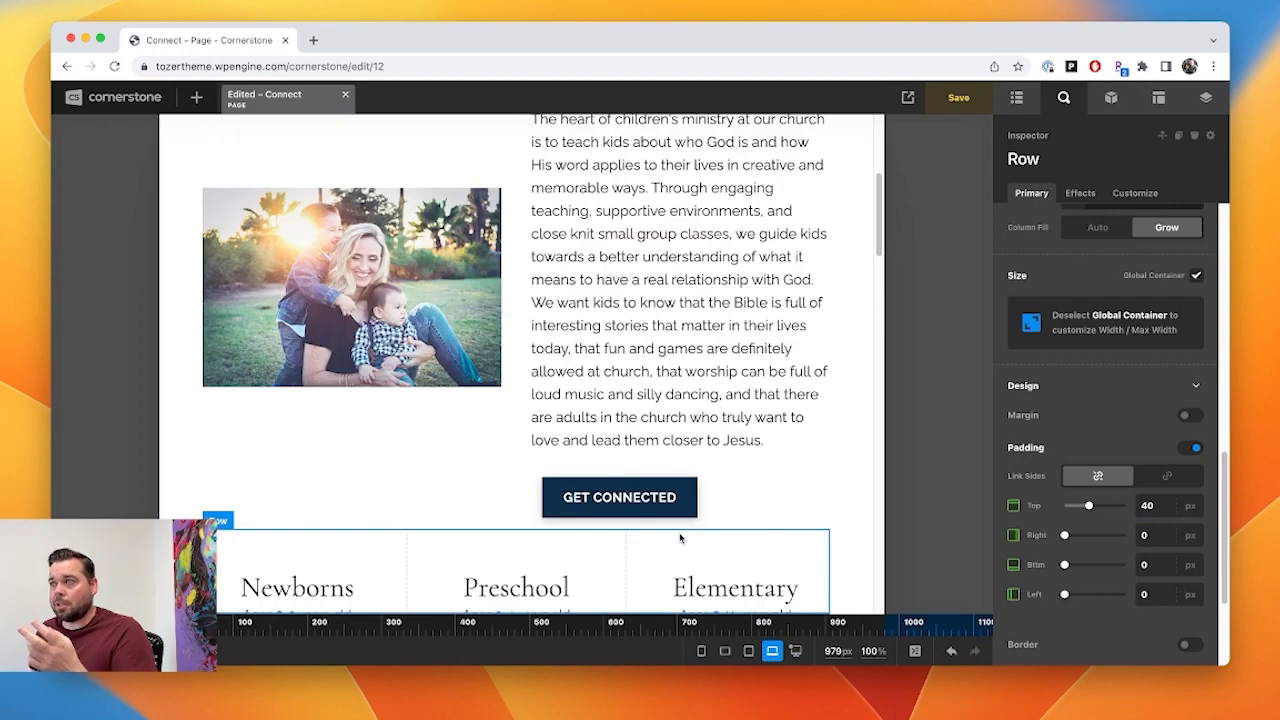
scroll(680, 538, "up", 1)
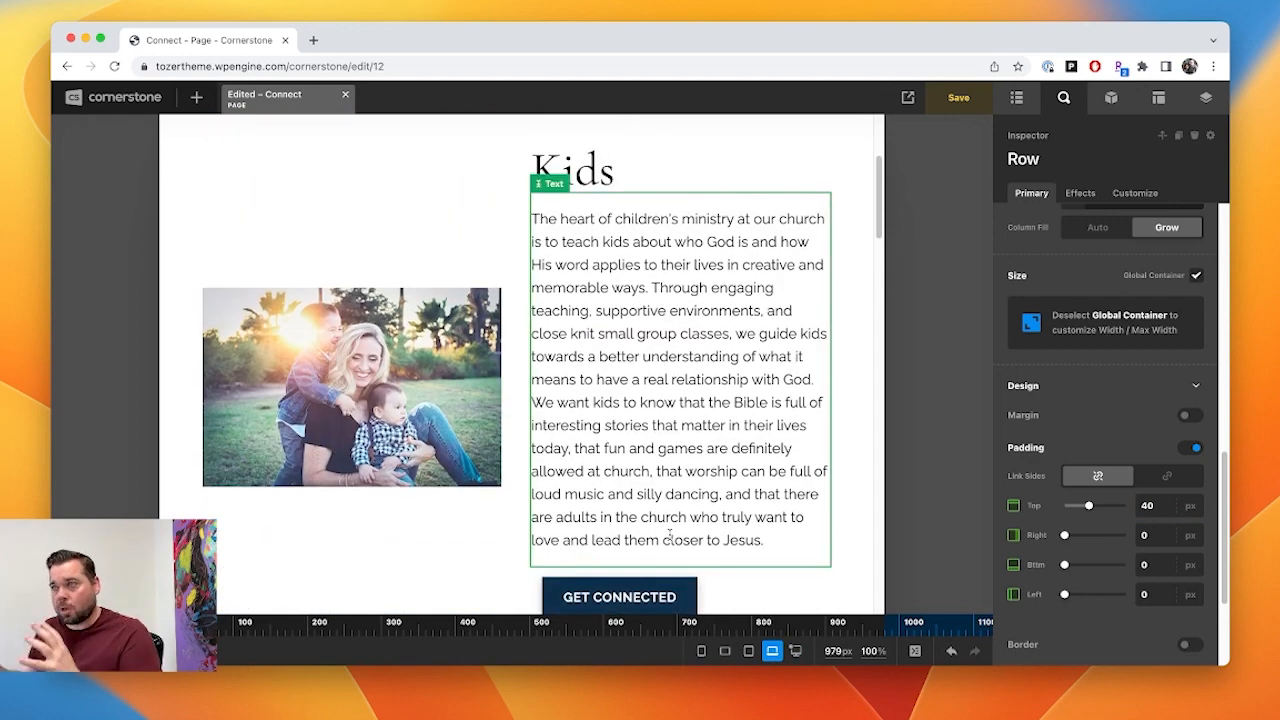
scroll(354, 474, "up", 2)
scroll(360, 474, "down", 4)
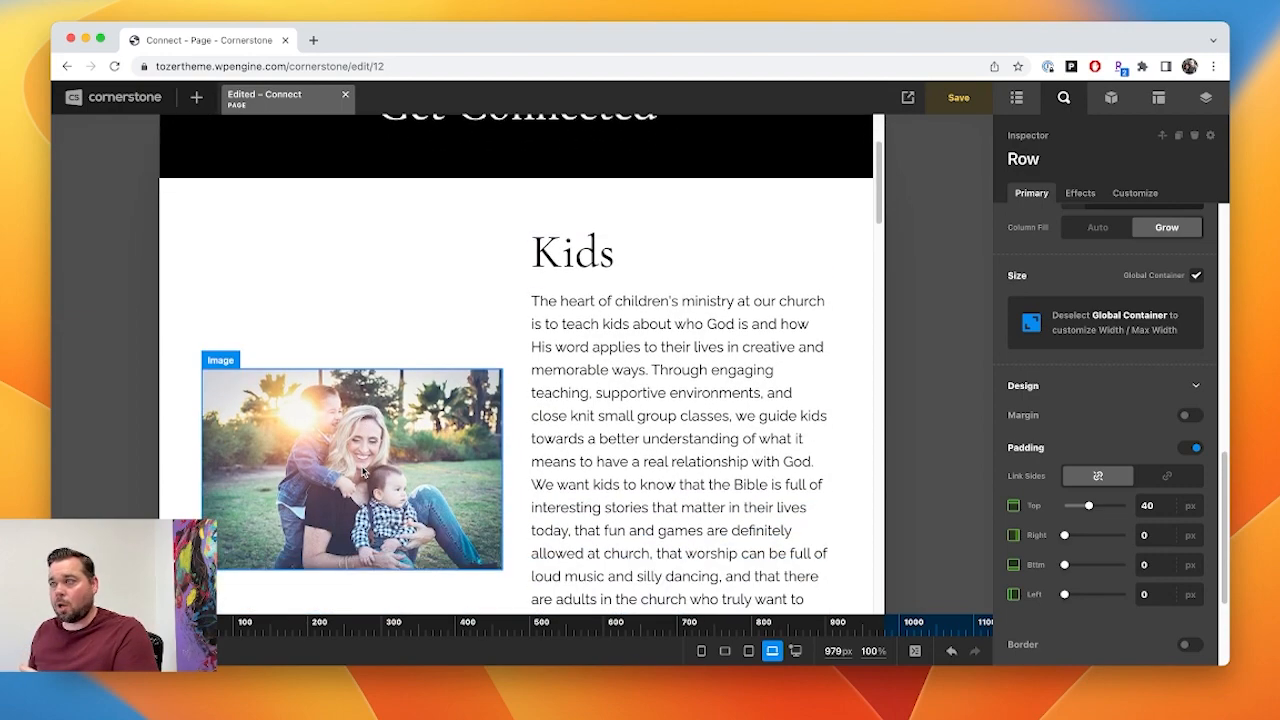
scroll(363, 472, "down", 3)
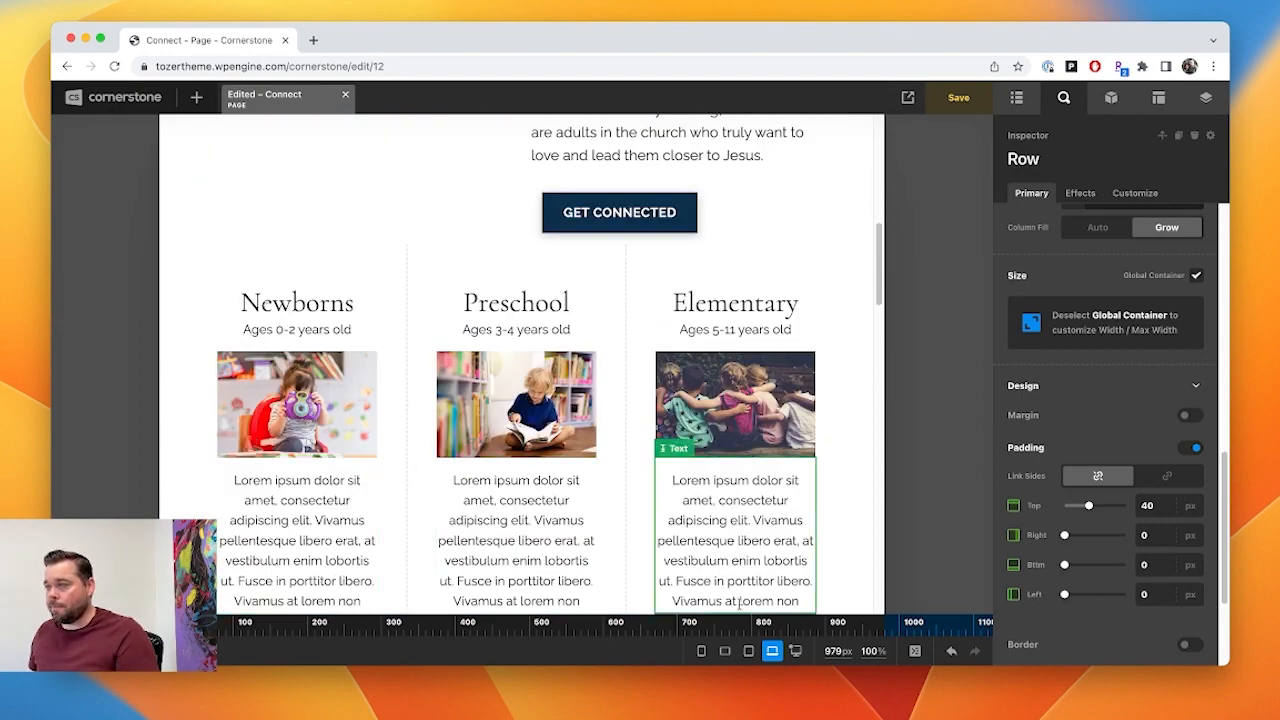
- Preview the page at the 767 px tablet breakpoint and examine the Kids introduction and the three-column row down to its contact buttons
left_click(748, 651)
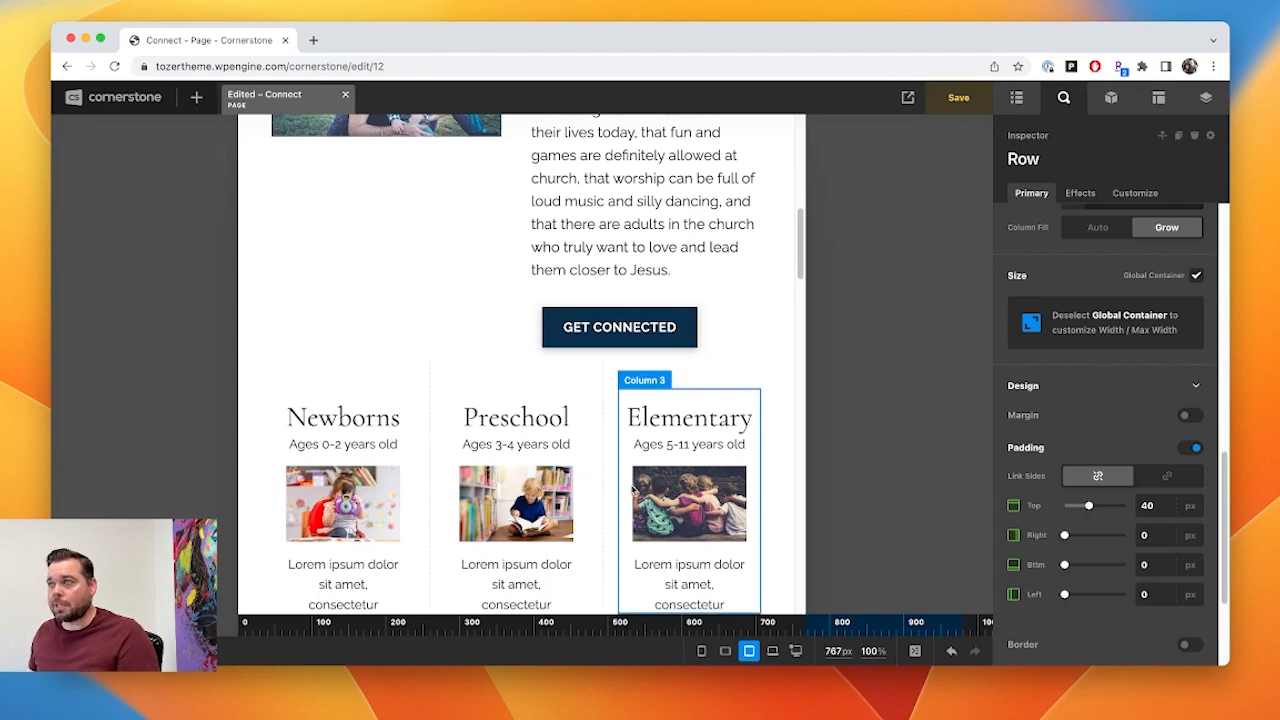
scroll(645, 517, "up", 6)
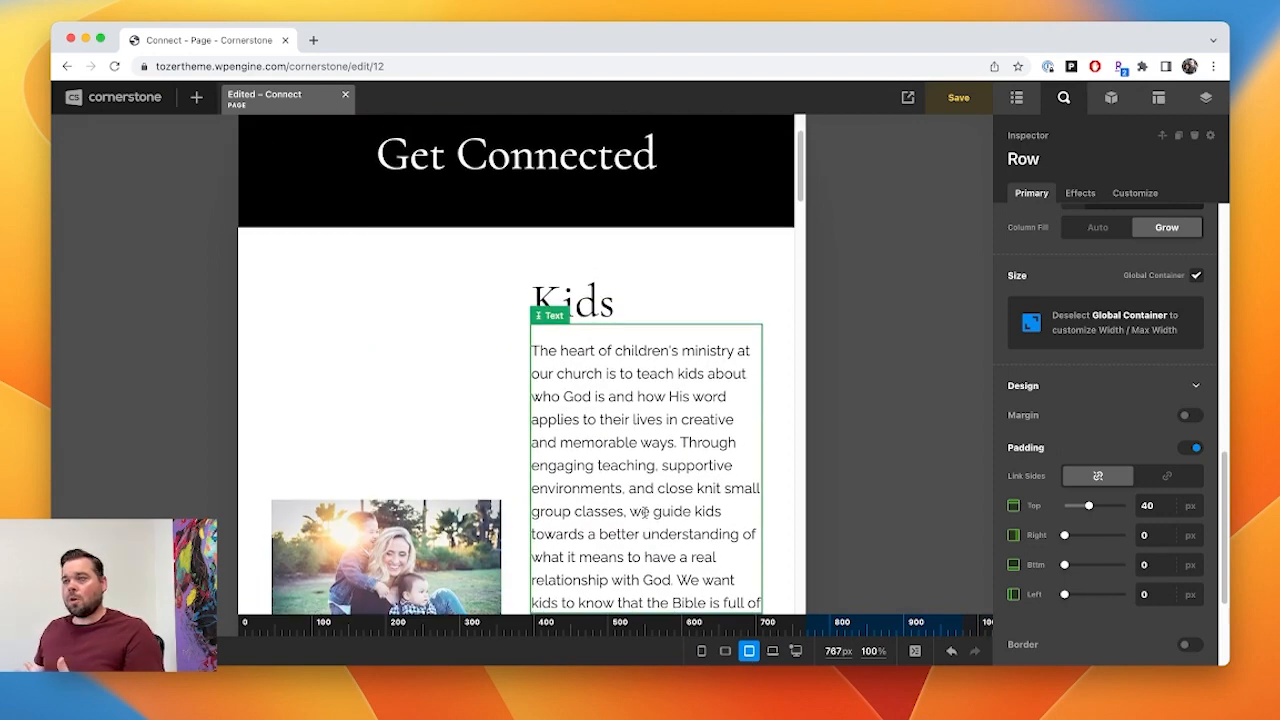
scroll(645, 517, "down", 2)
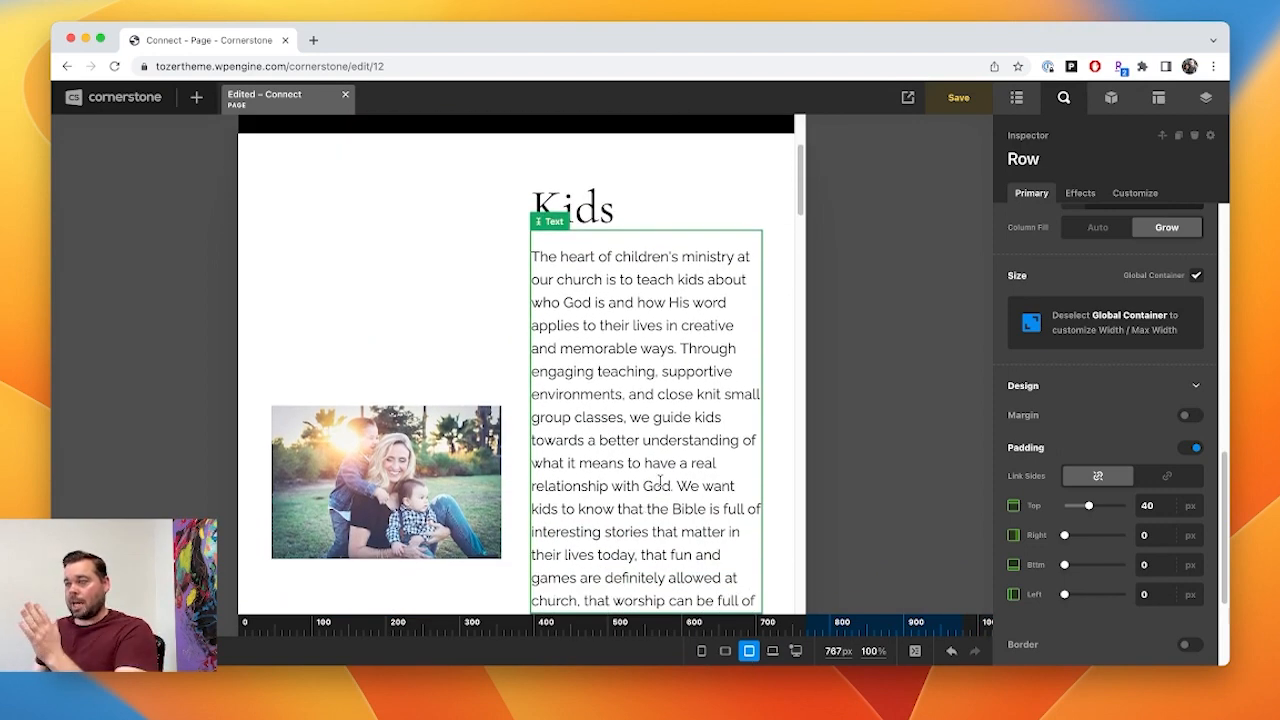
scroll(644, 508, "down", 5)
scroll(585, 524, "down", 4)
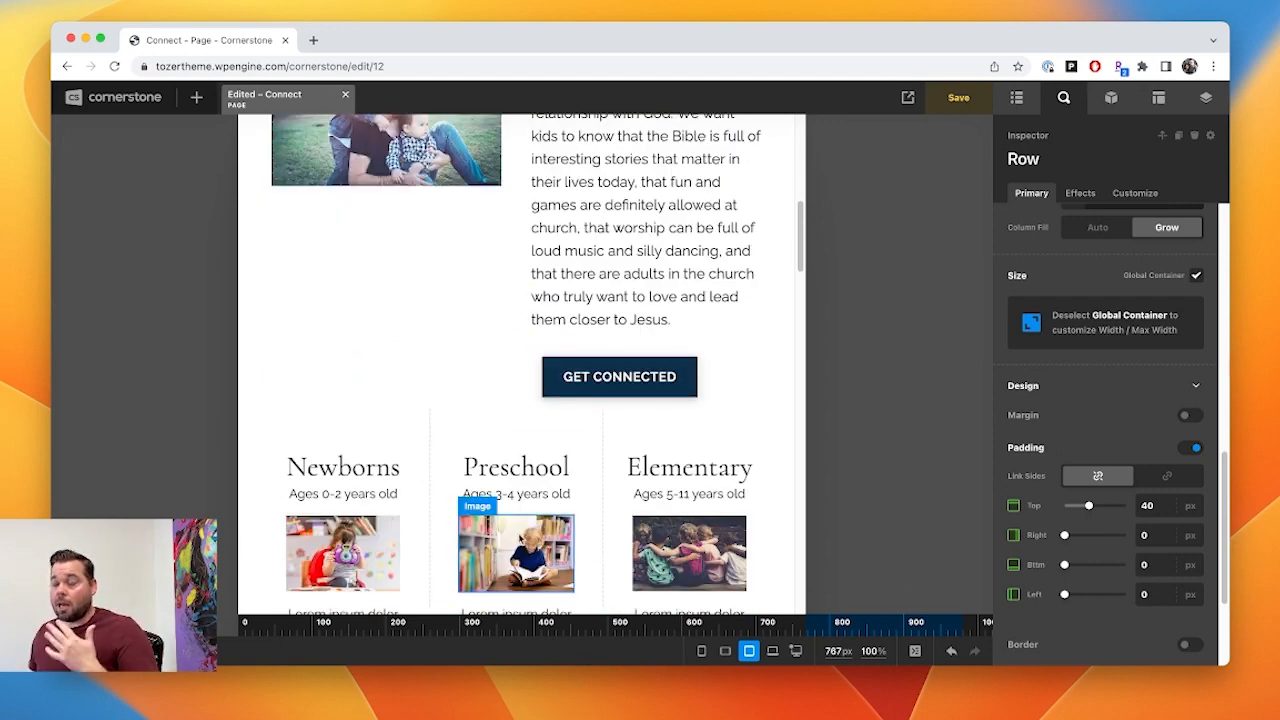
scroll(521, 539, "down", 12)
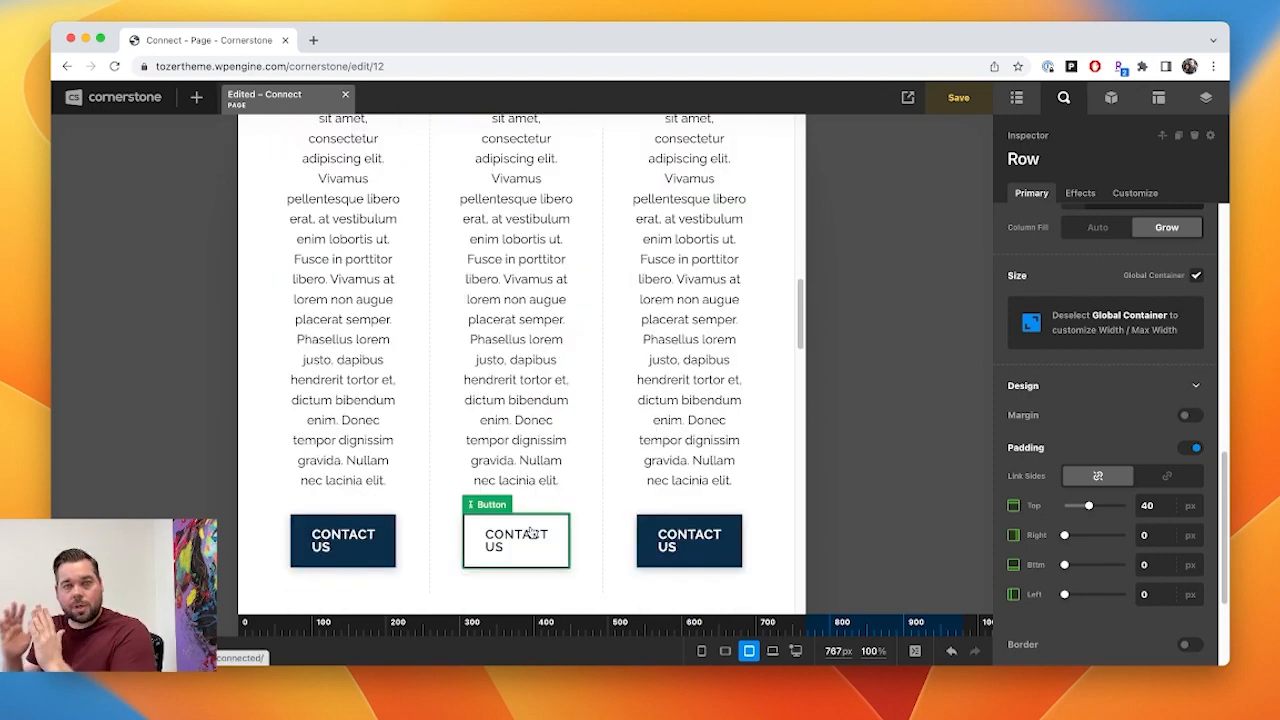
- Preview the page at the 480 px and 320 px phone breakpoints and examine how the Kids introduction and columns are arranged
left_click(724, 651)
scroll(587, 548, "up", 10)
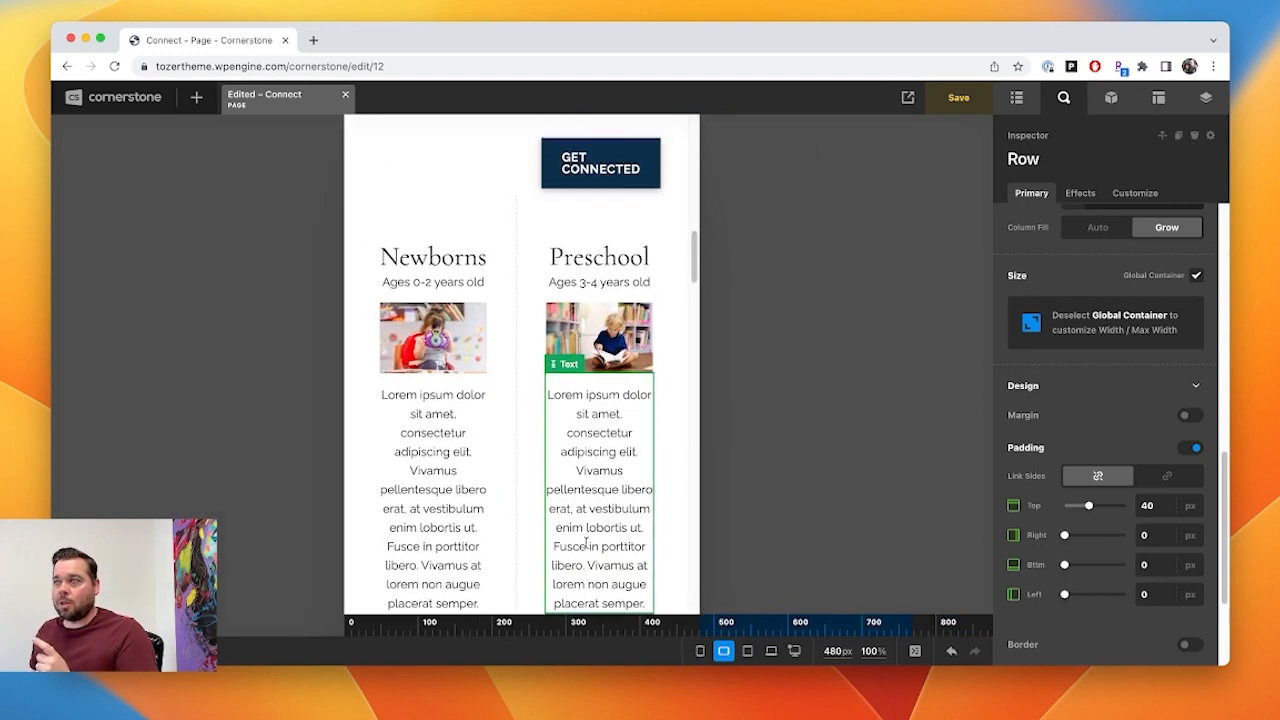
scroll(587, 548, "down", 2)
scroll(545, 420, "up", 5)
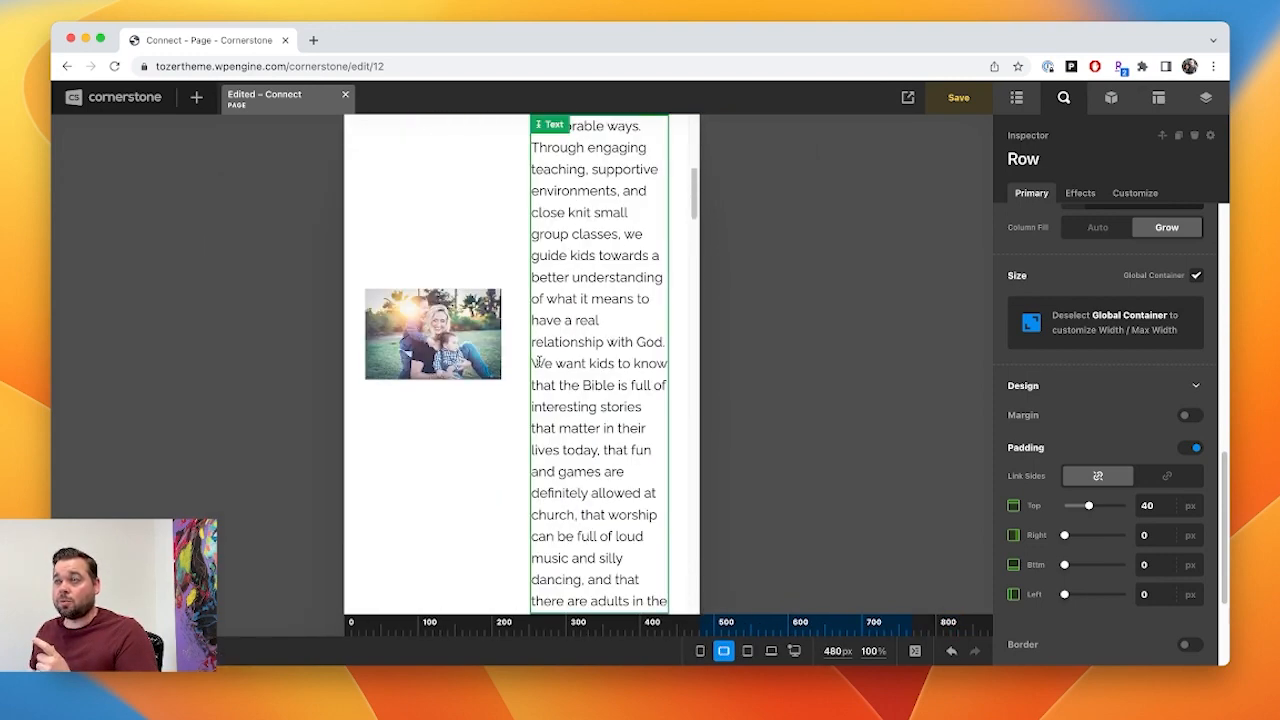
scroll(538, 394, "up", 3)
left_click(700, 651)
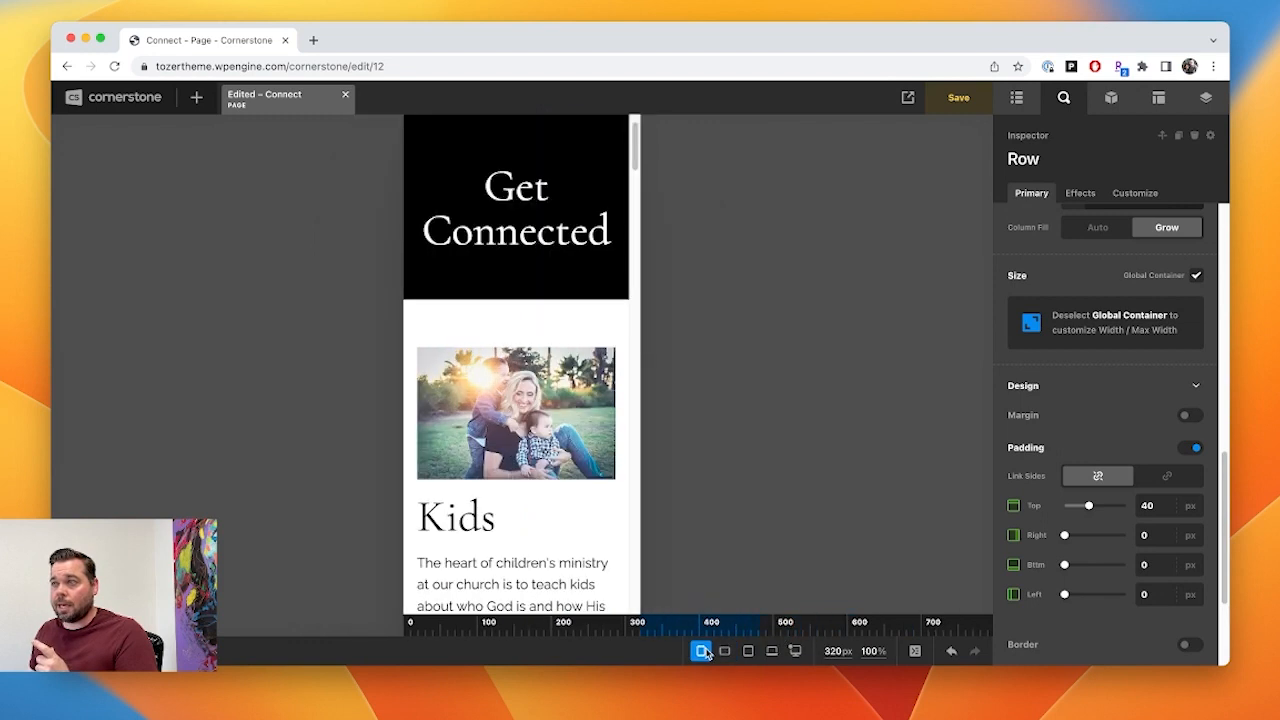
scroll(506, 540, "down", 3)
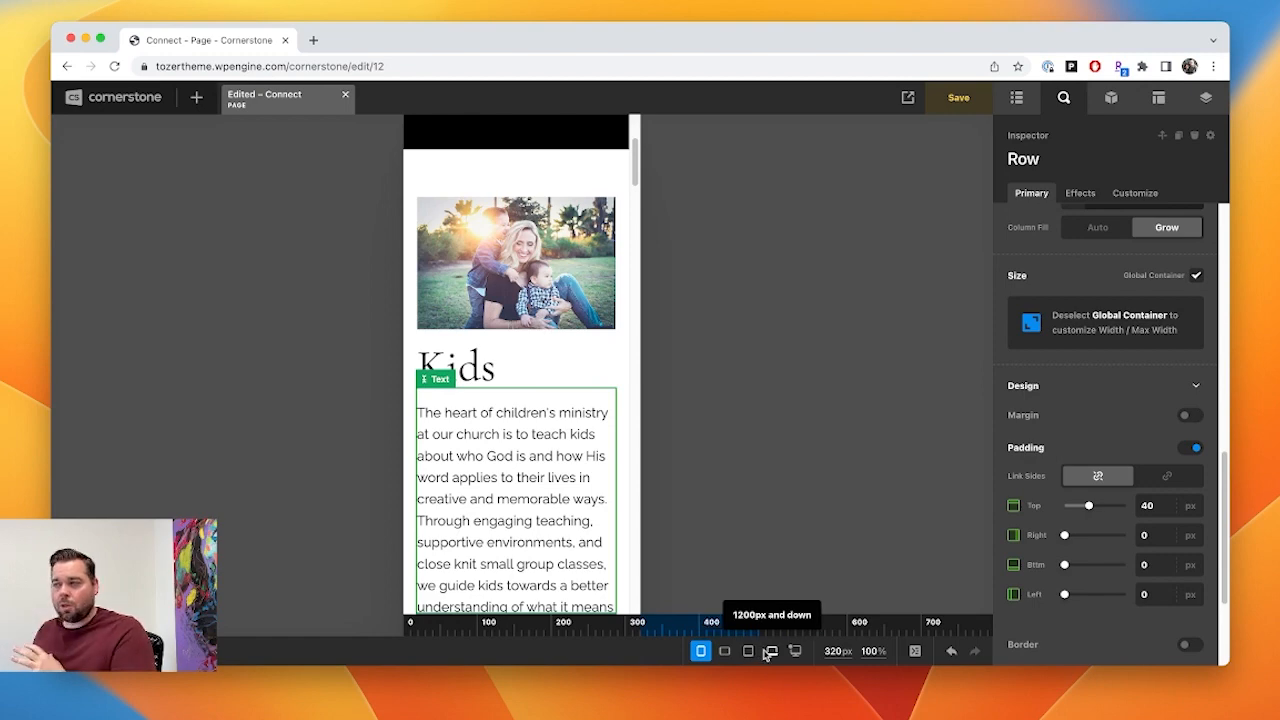
- Compare the Kids introduction and the three-column row at the 1200 px desktop and 979 px laptop breakpoints
left_click(795, 651)
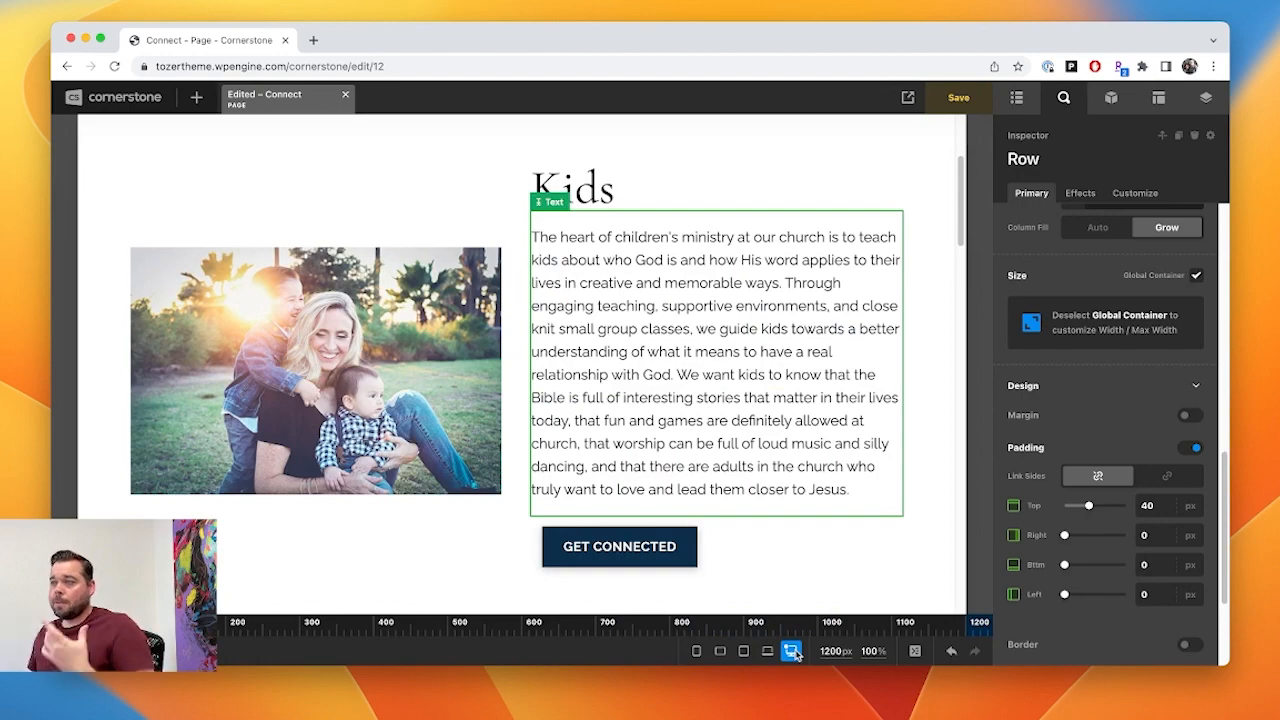
scroll(743, 555, "down", 5)
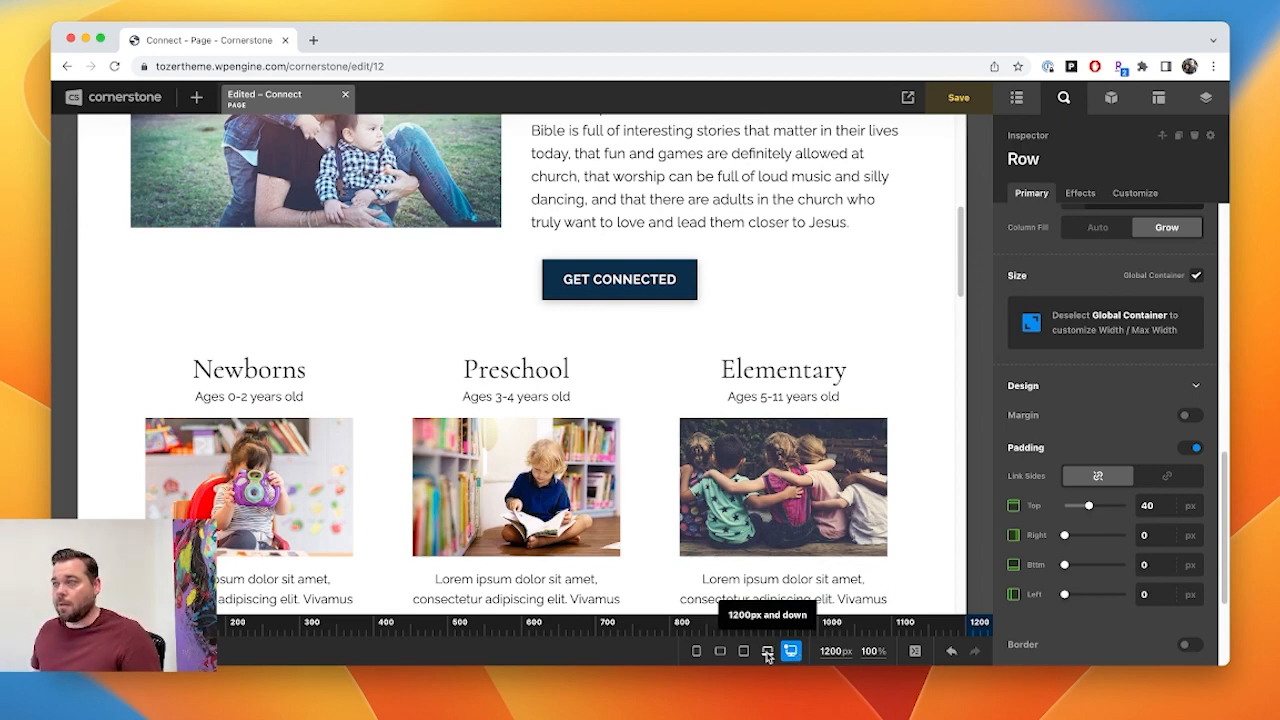
left_click(768, 654)
scroll(717, 550, "up", 4)
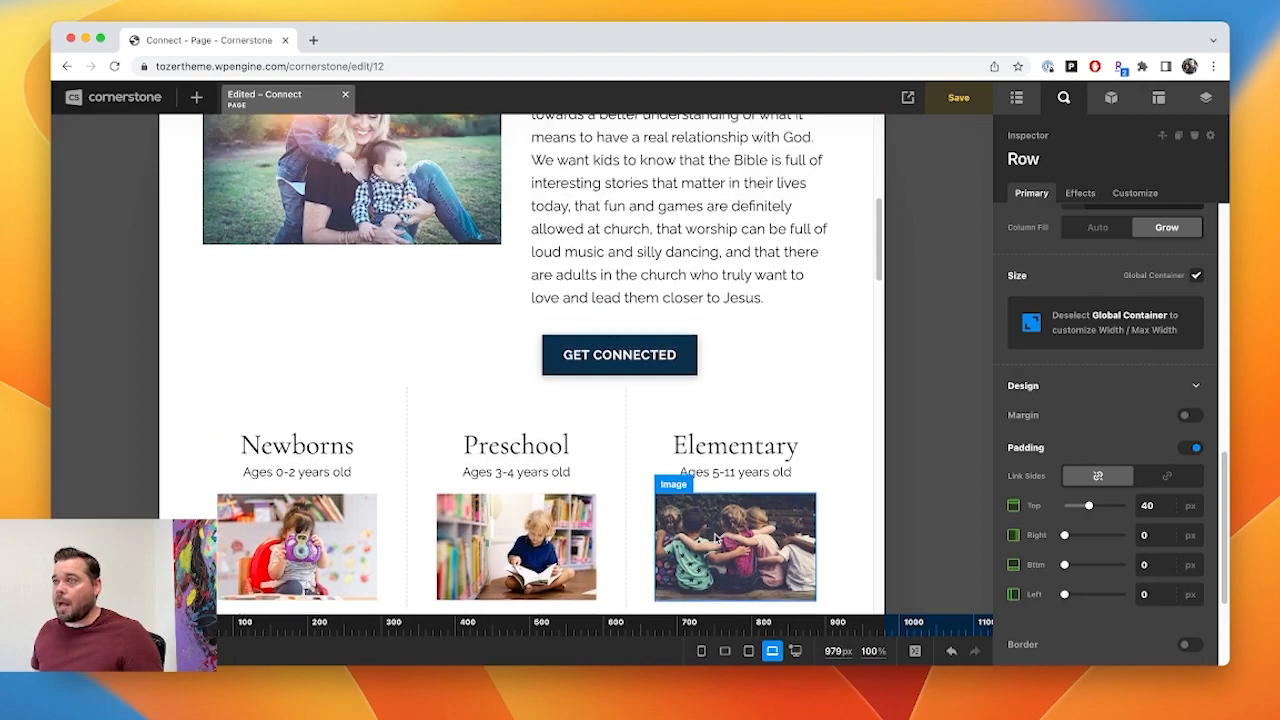
scroll(716, 540, "down", 5)
scroll(716, 538, "down", 3)
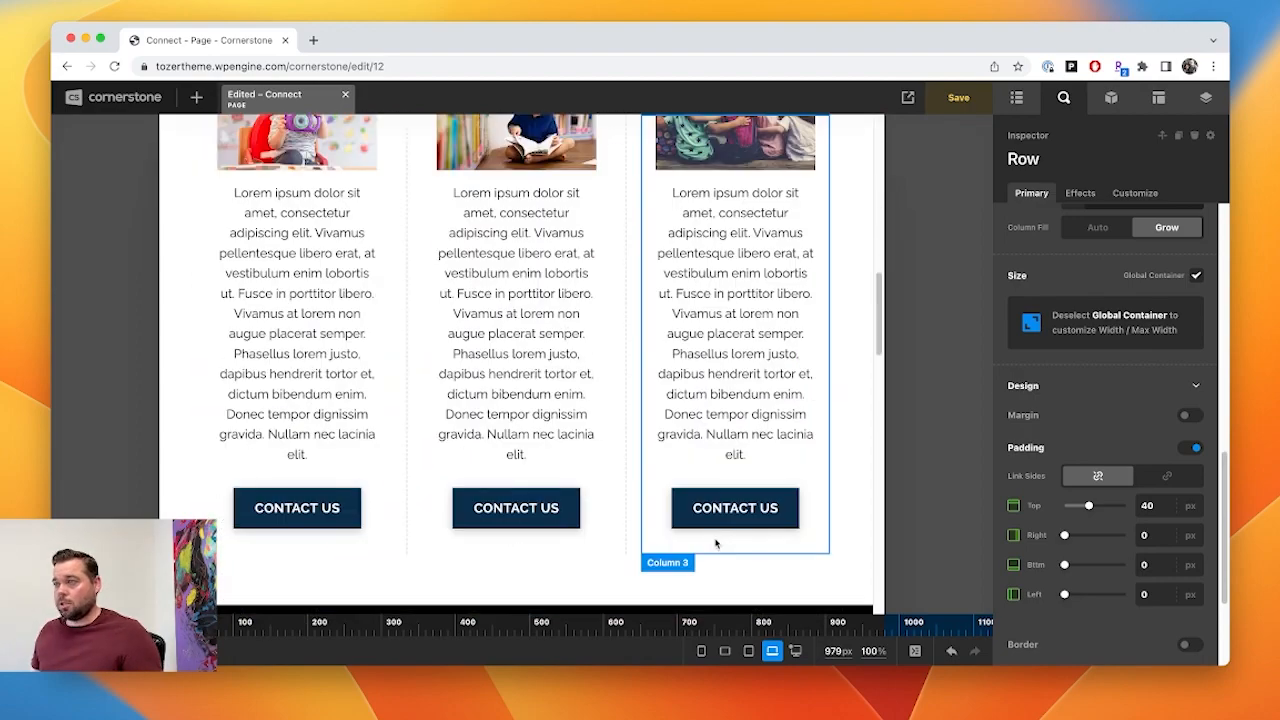
scroll(716, 543, "down", 1)
- Return to the 767 px tablet preview and inspect the image and text arrangement in the Kids introduction
left_click(748, 651)
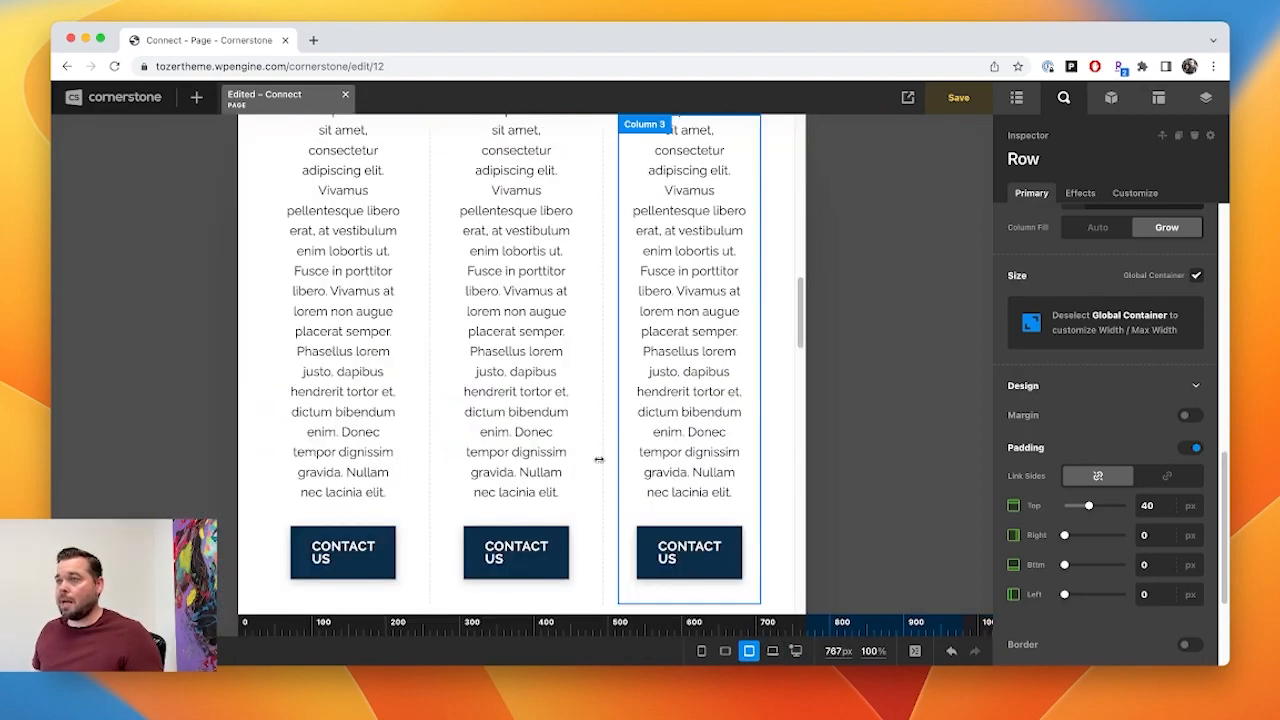
scroll(600, 460, "up", 10)
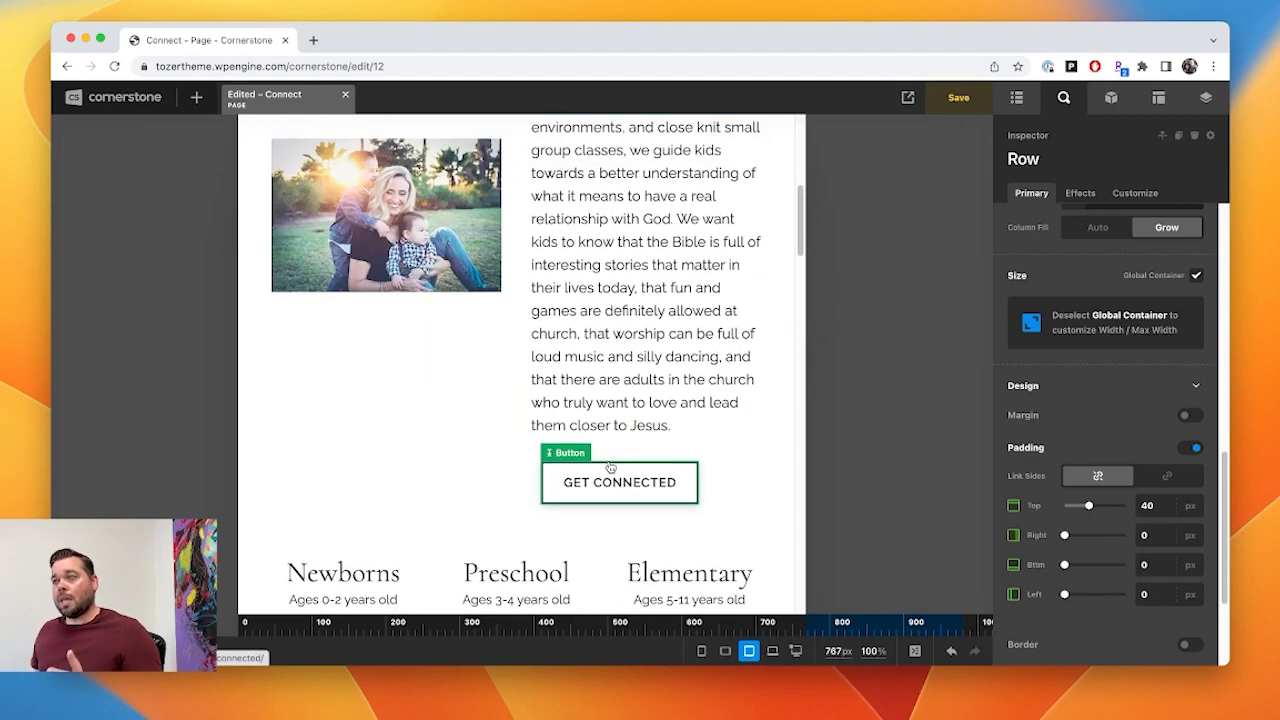
scroll(610, 467, "up", 2)
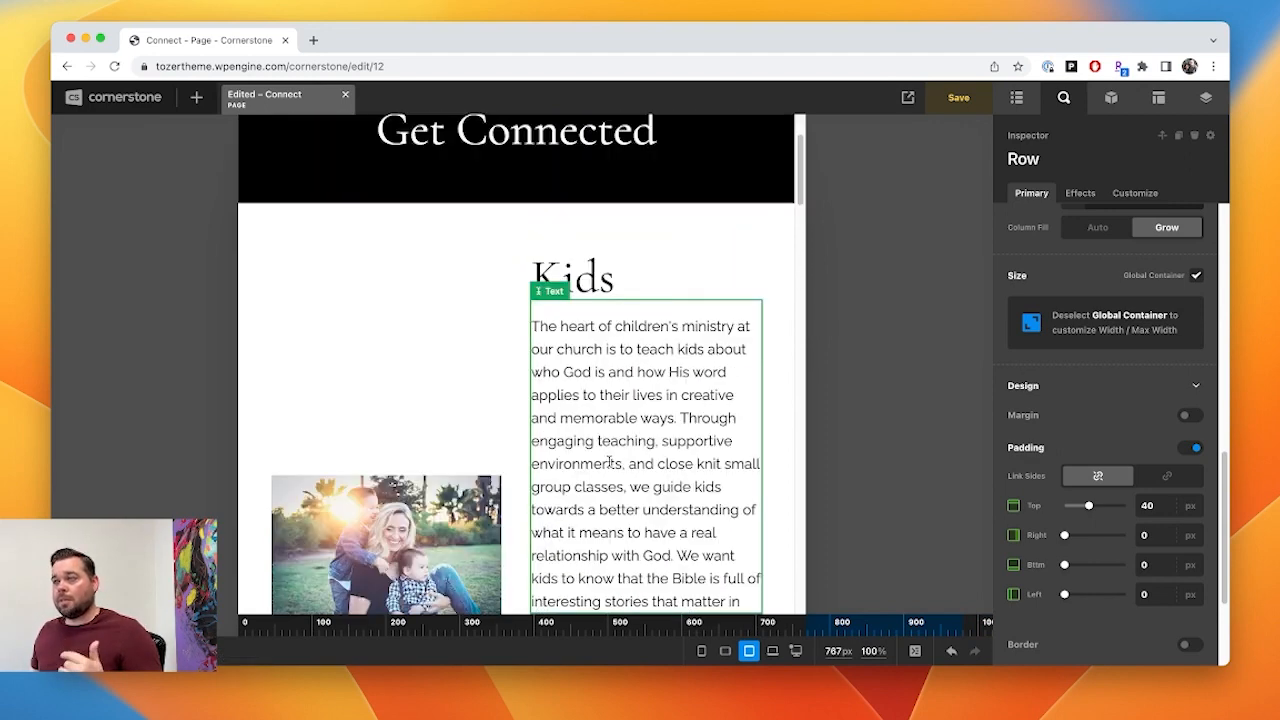
scroll(608, 462, "down", 3)
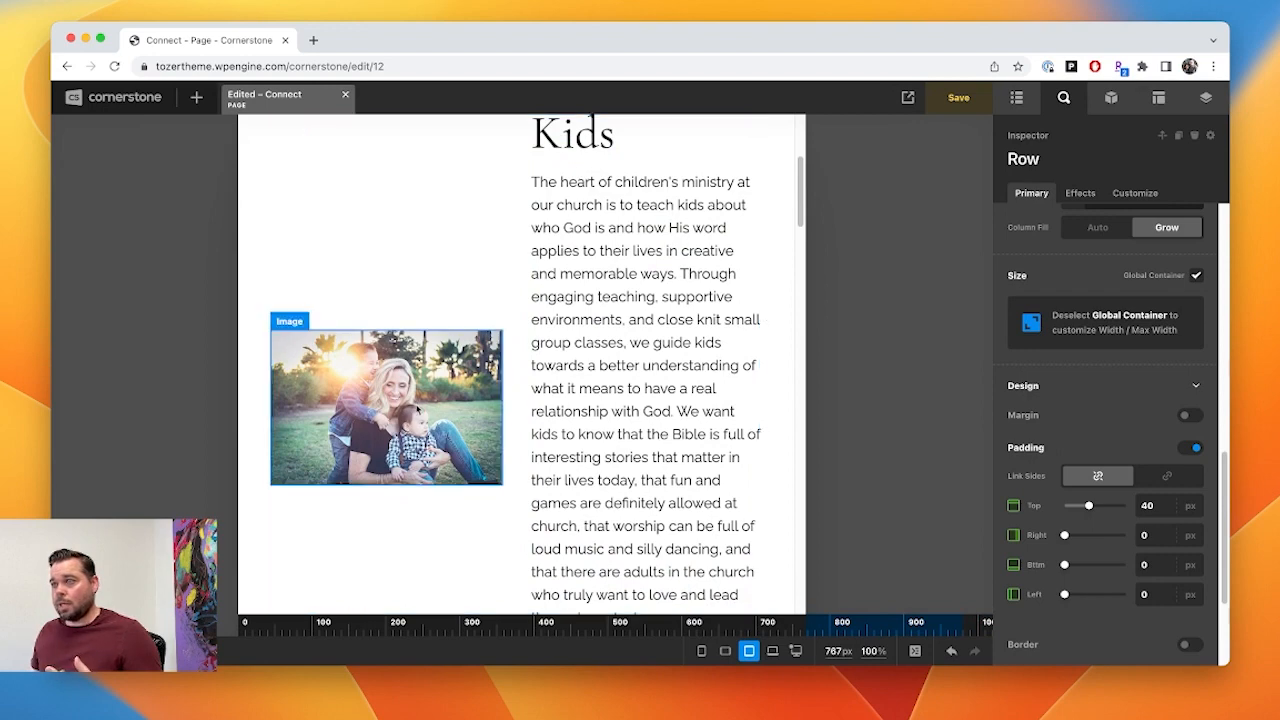
scroll(617, 332, "up", 2)
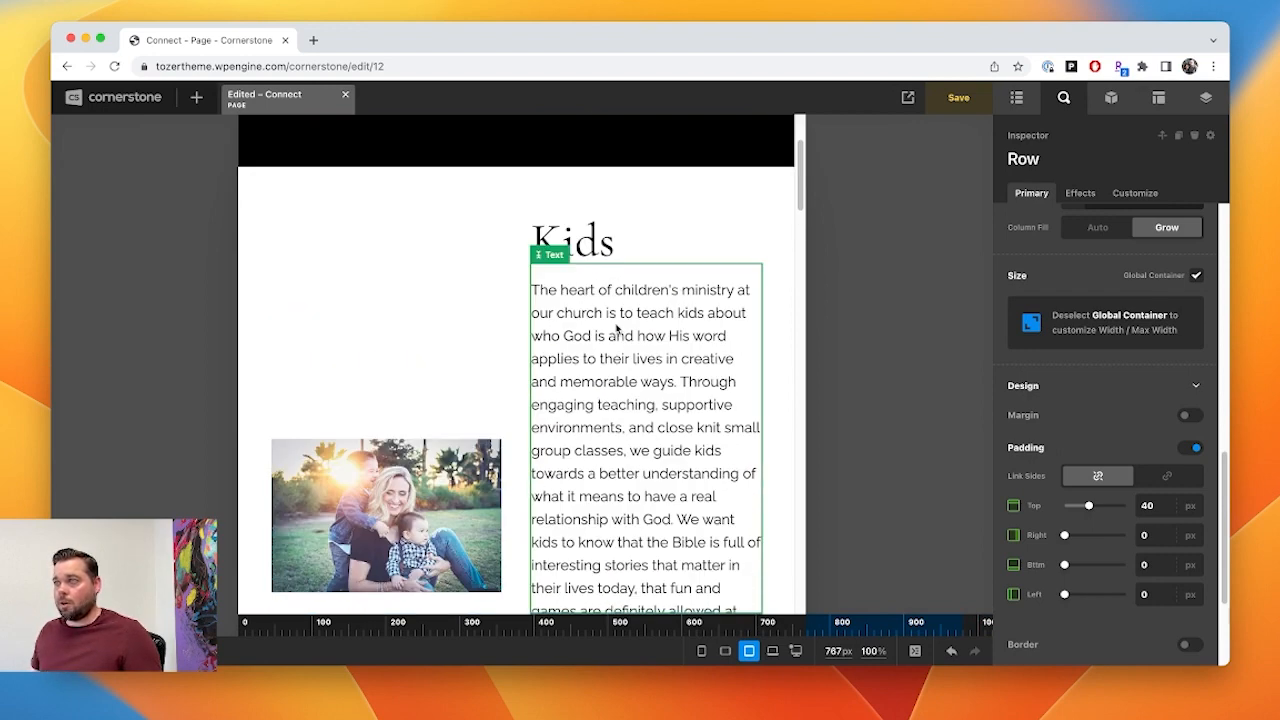
- Set the Kids introduction row's layout template to a single 100% column for the 767 px tablet breakpoint
left_click(1028, 99)
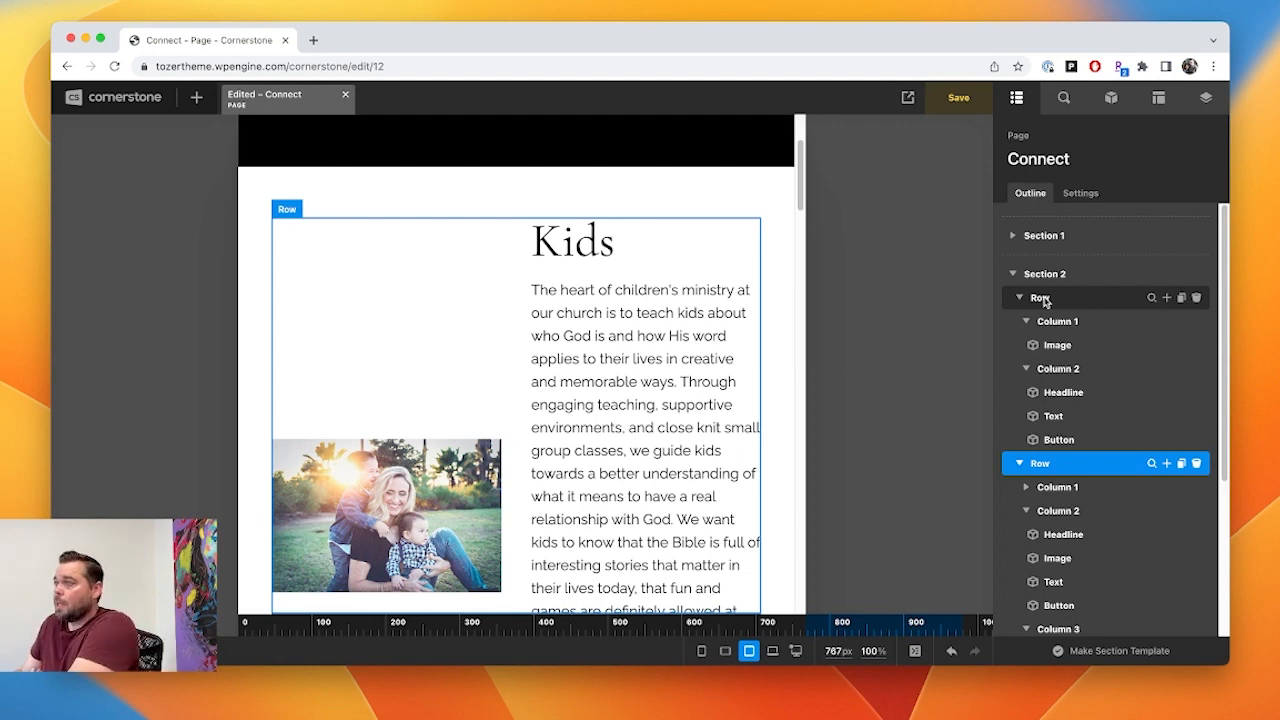
left_click(1151, 298)
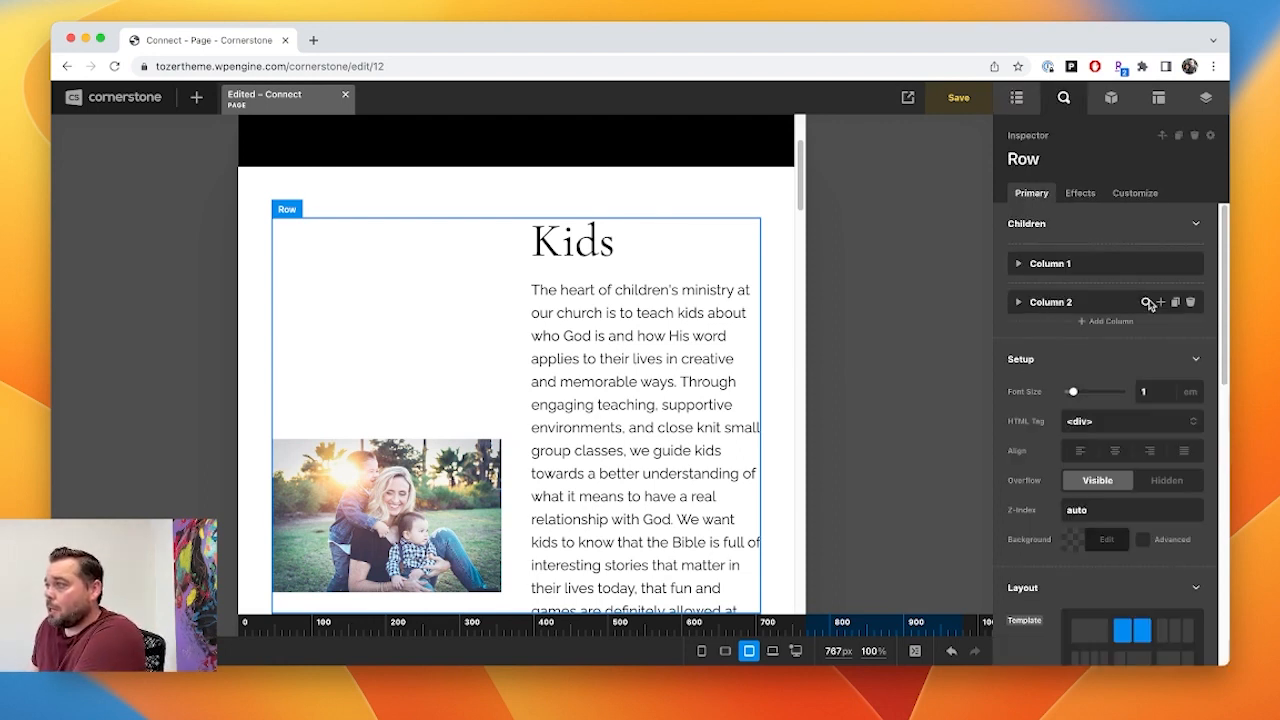
scroll(1123, 371, "down", 5)
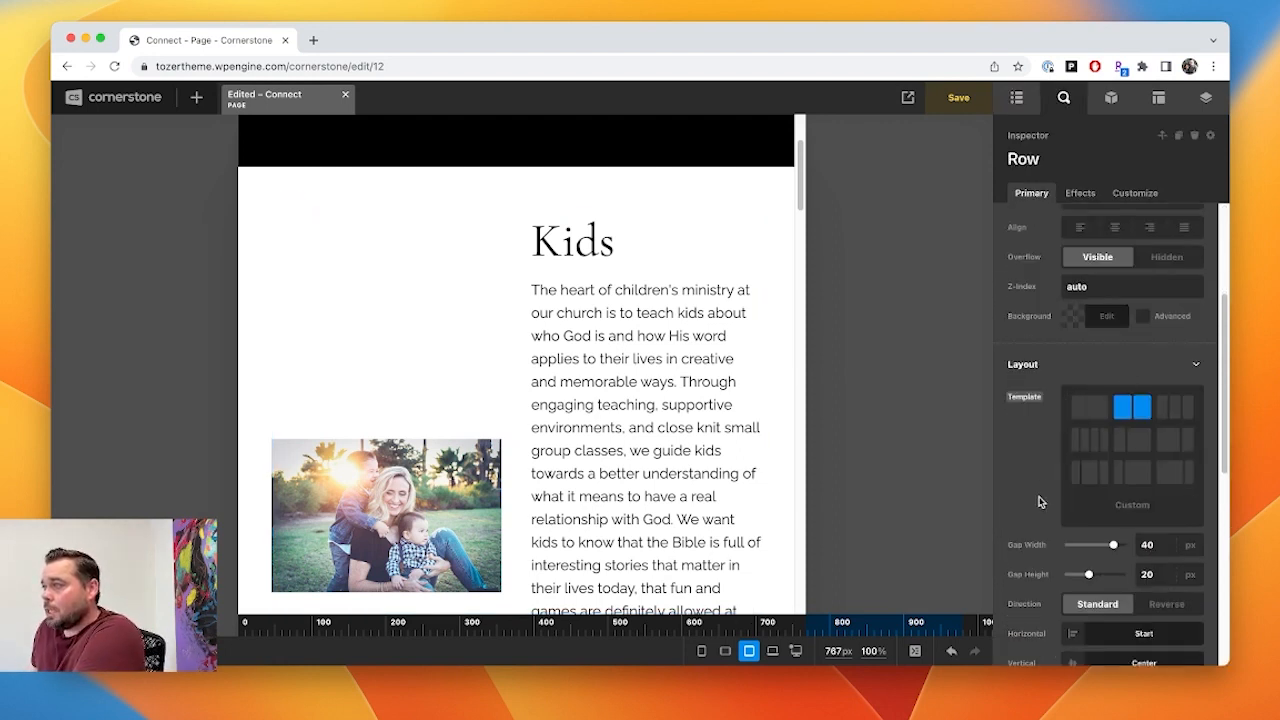
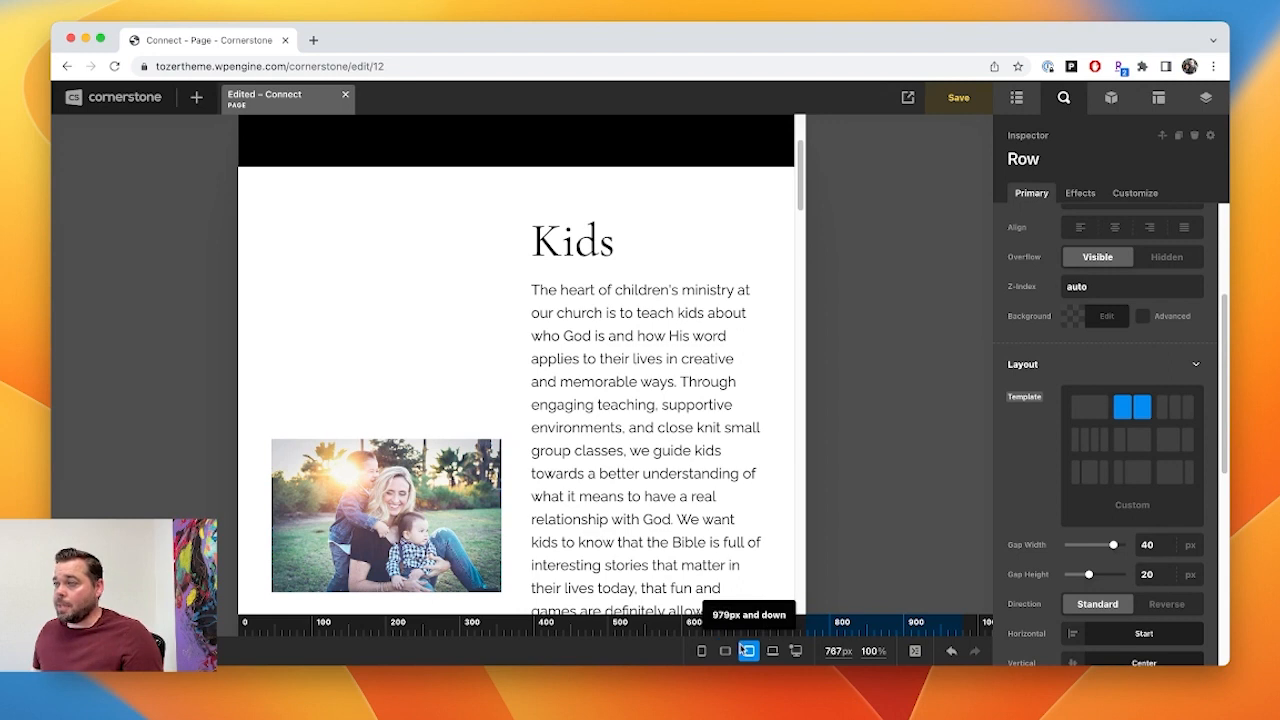
left_click(1034, 400)
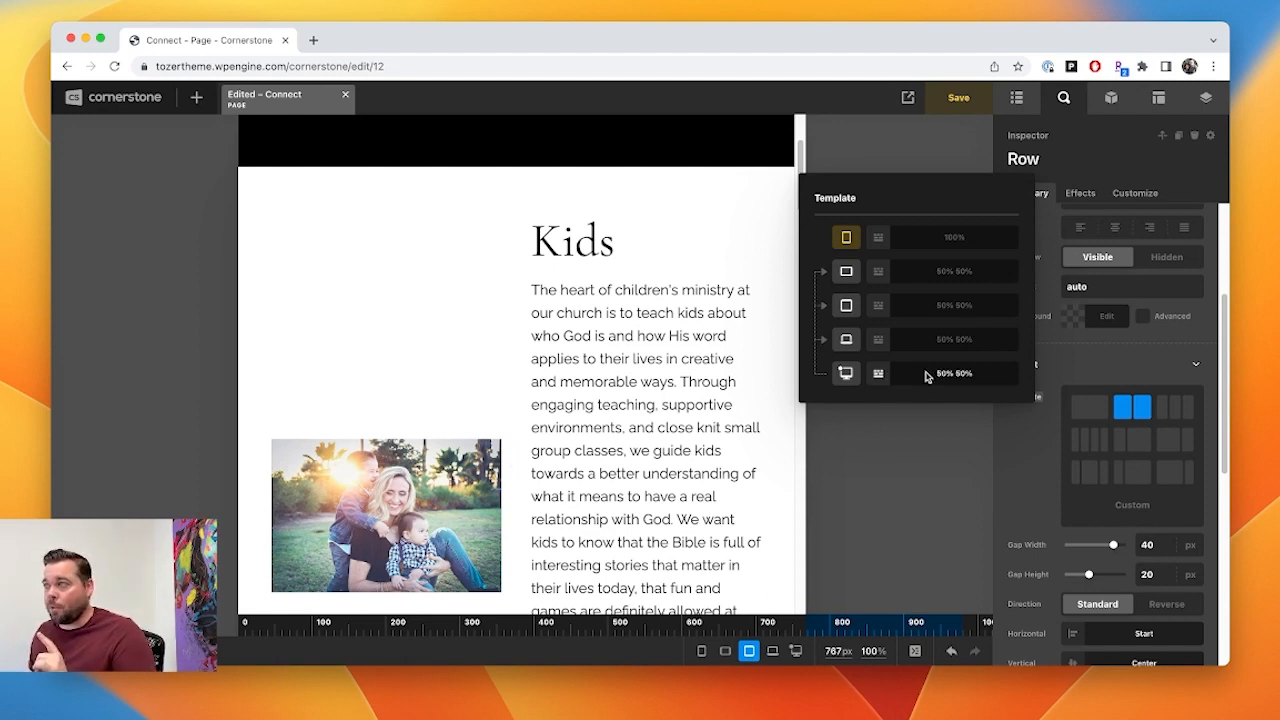
left_click(952, 308)
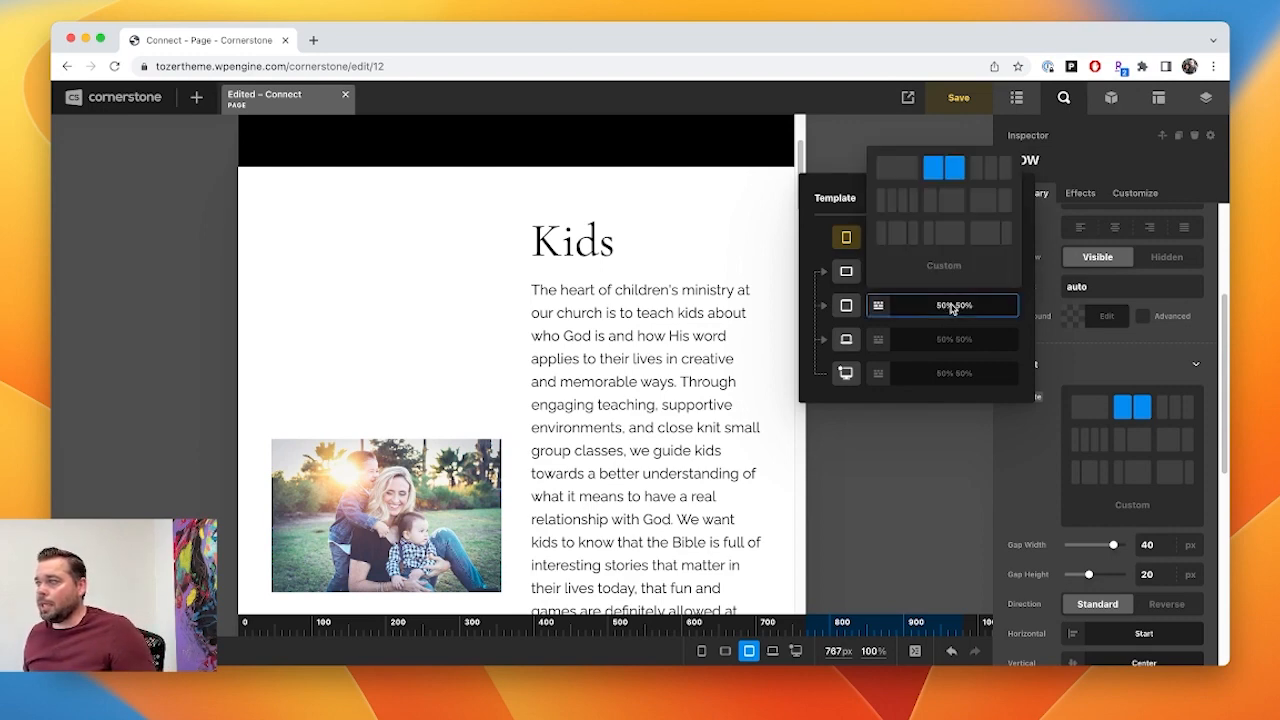
left_click(898, 174)
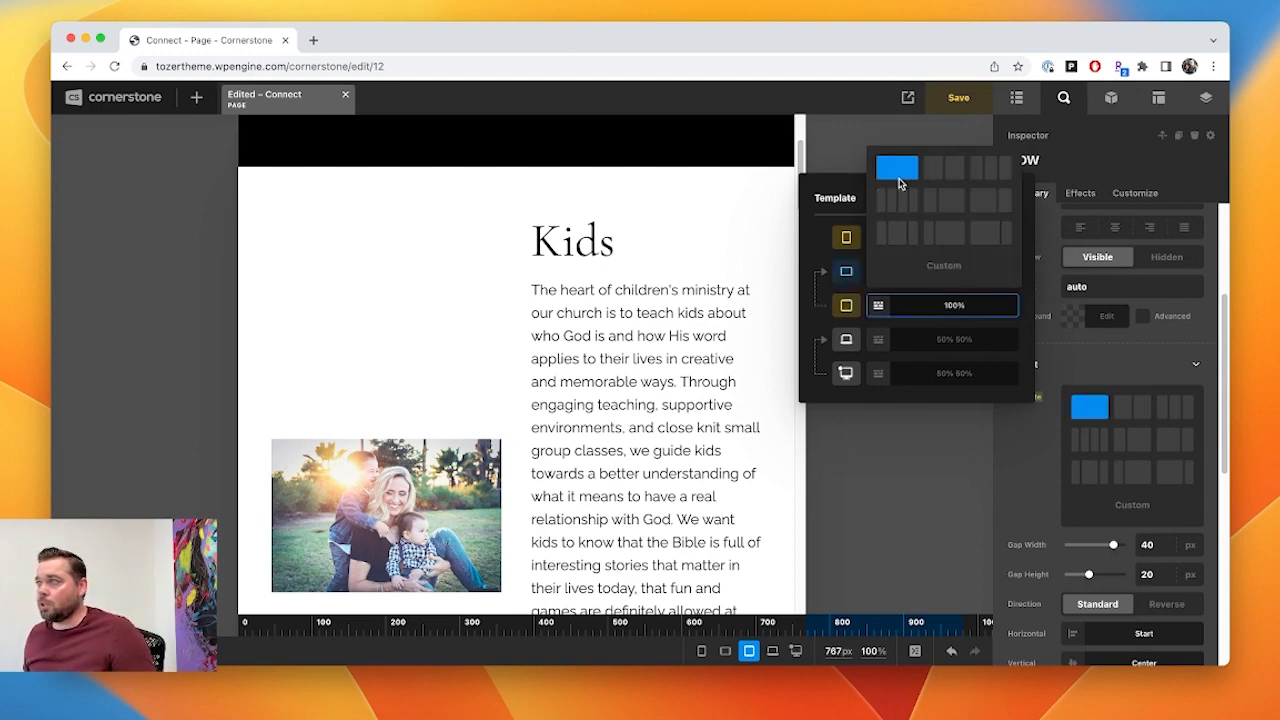
left_click(902, 514)
left_click(627, 556)
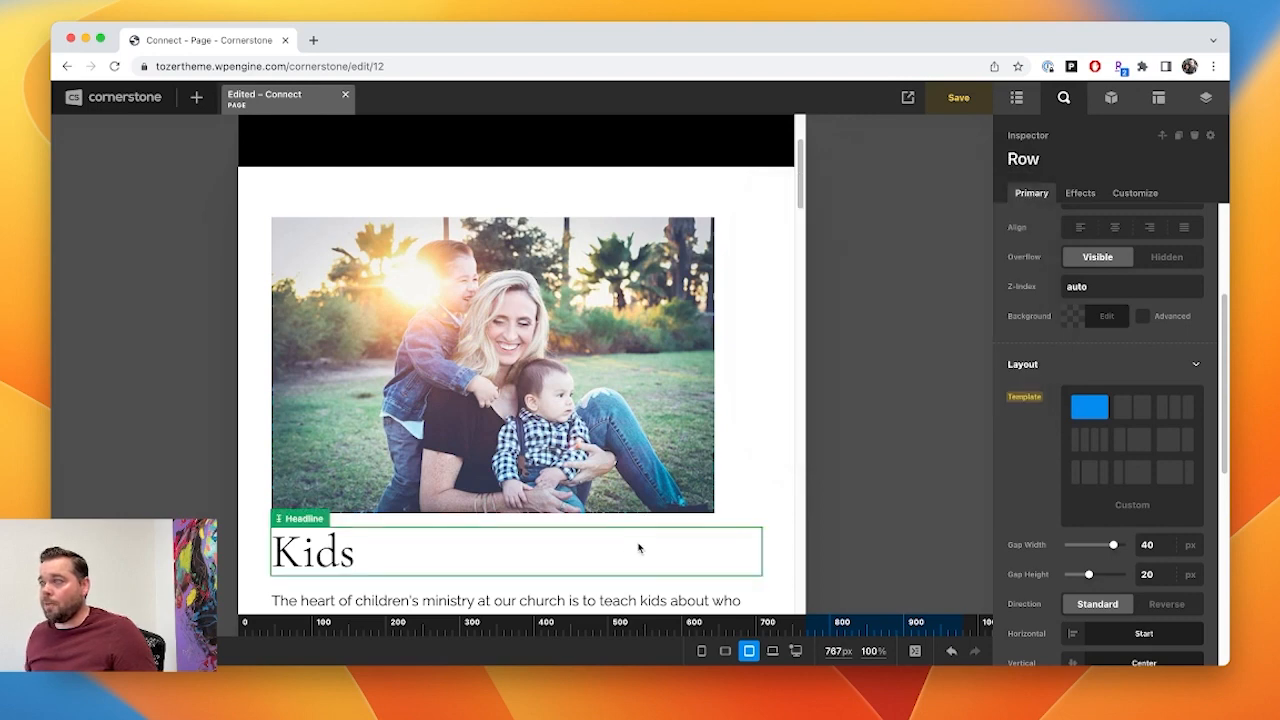
- Review the Kids introduction at 767 px and compare it with its layout at the 979 px and 1200 px breakpoints
scroll(657, 551, "down", 1)
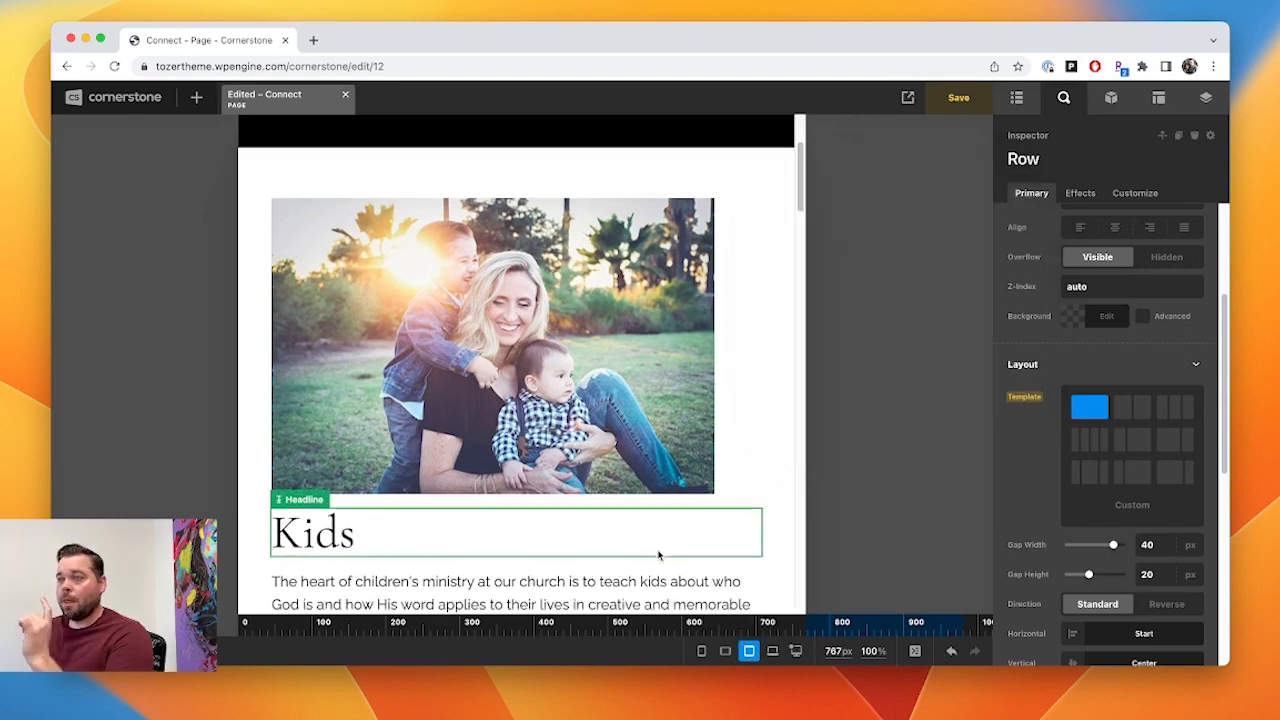
scroll(658, 555, "down", 2)
scroll(646, 523, "down", 2)
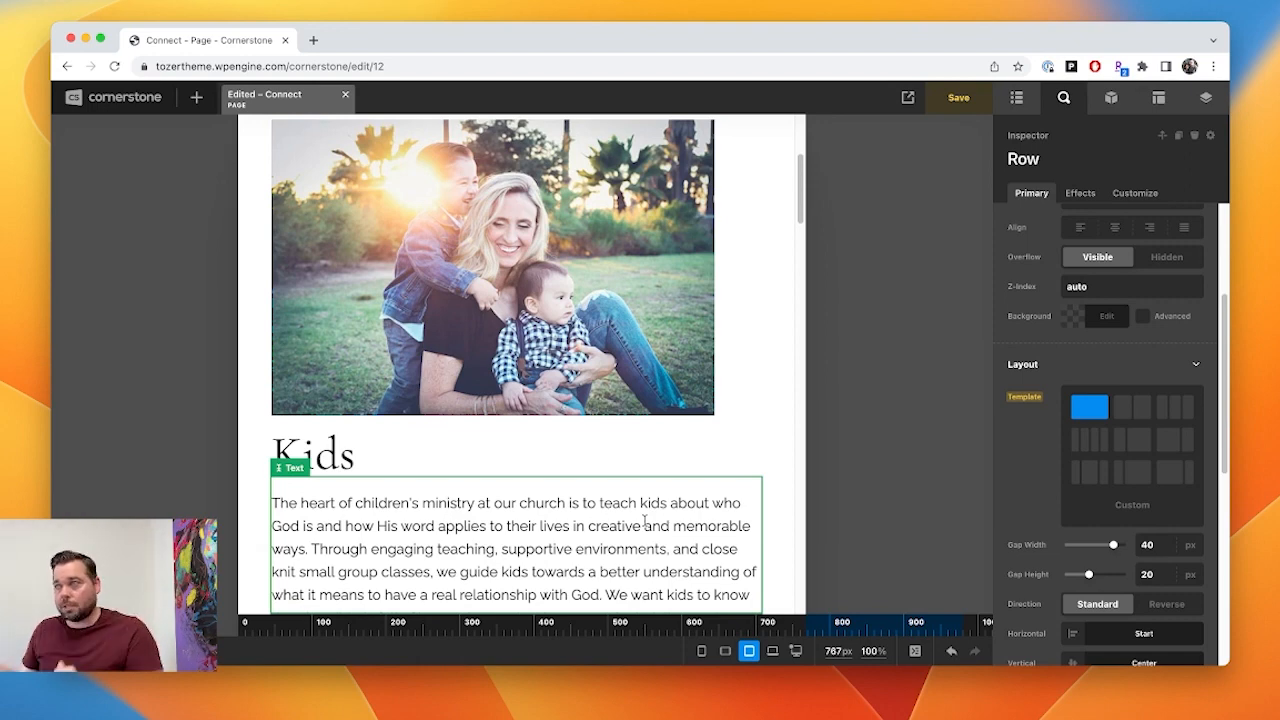
scroll(786, 535, "down", 1)
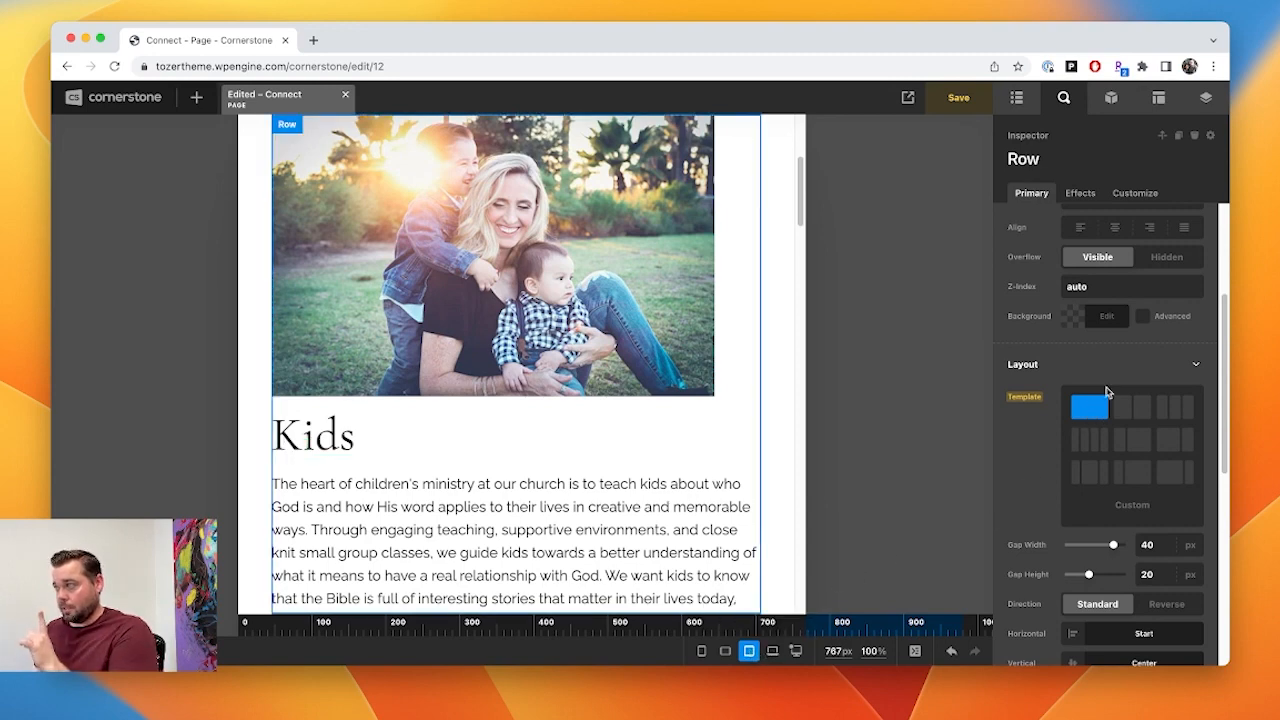
left_click(773, 660)
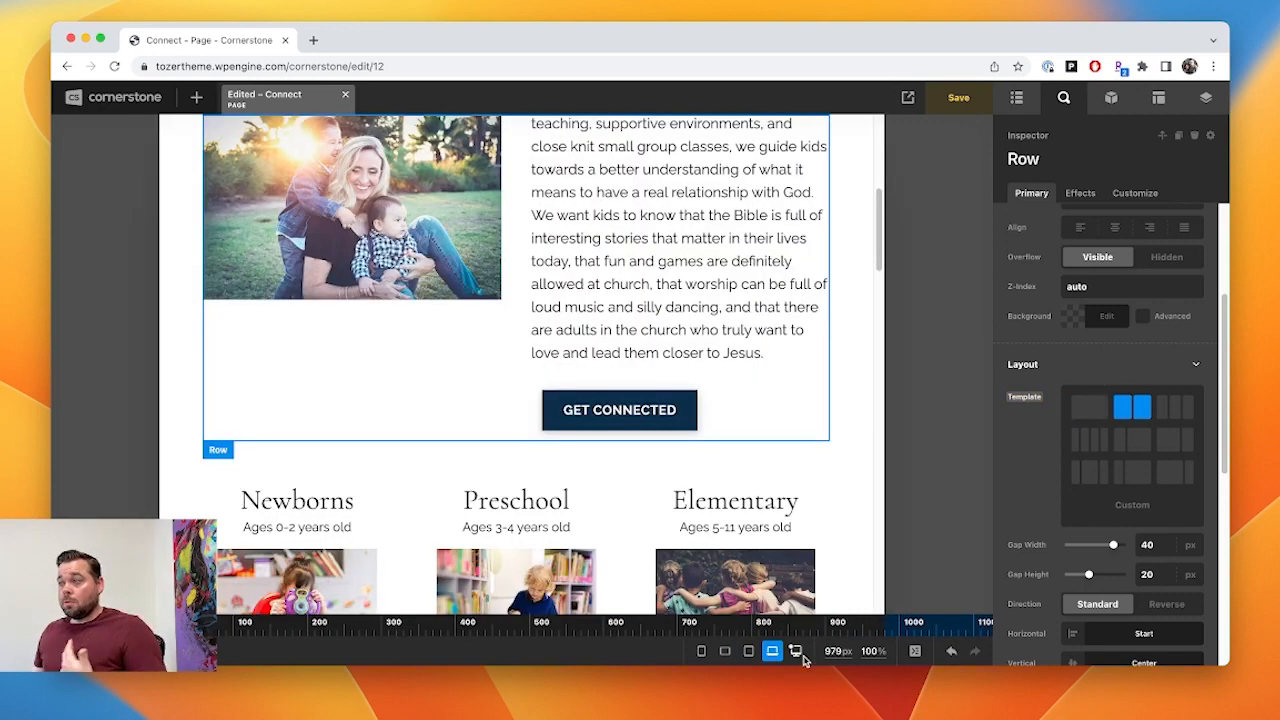
left_click(793, 658)
left_click(743, 652)
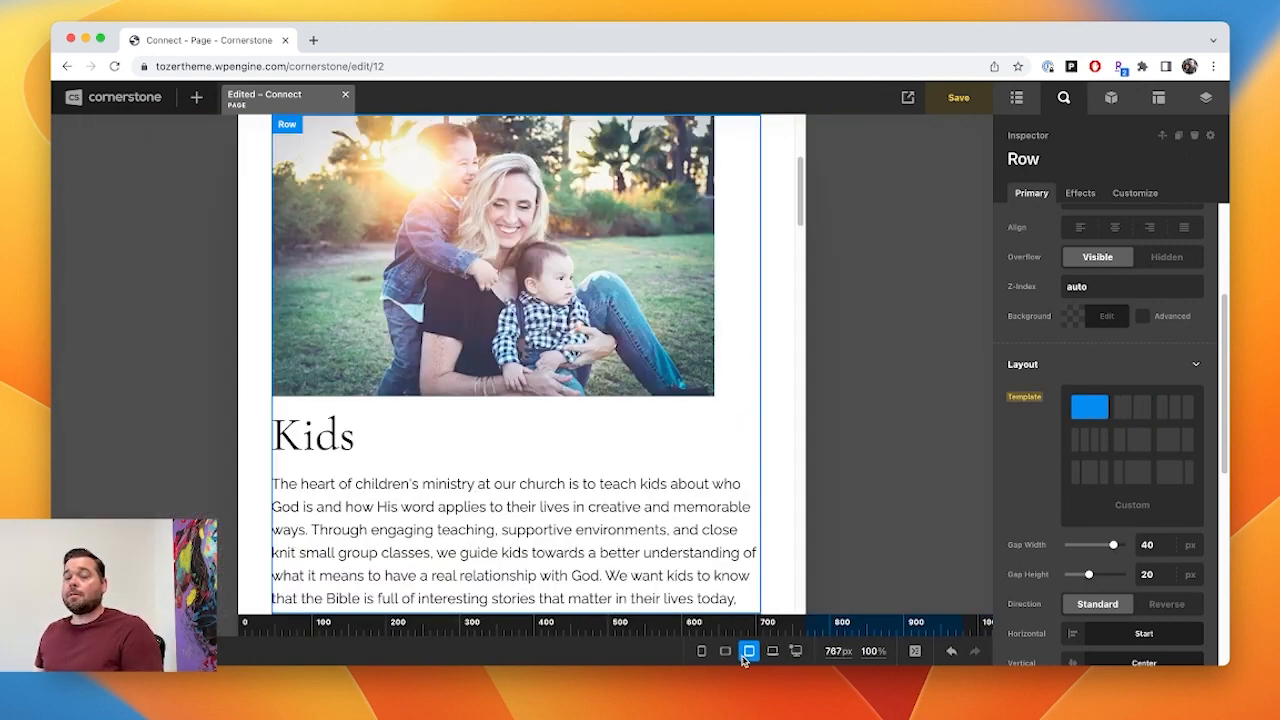
scroll(618, 517, "down", 3)
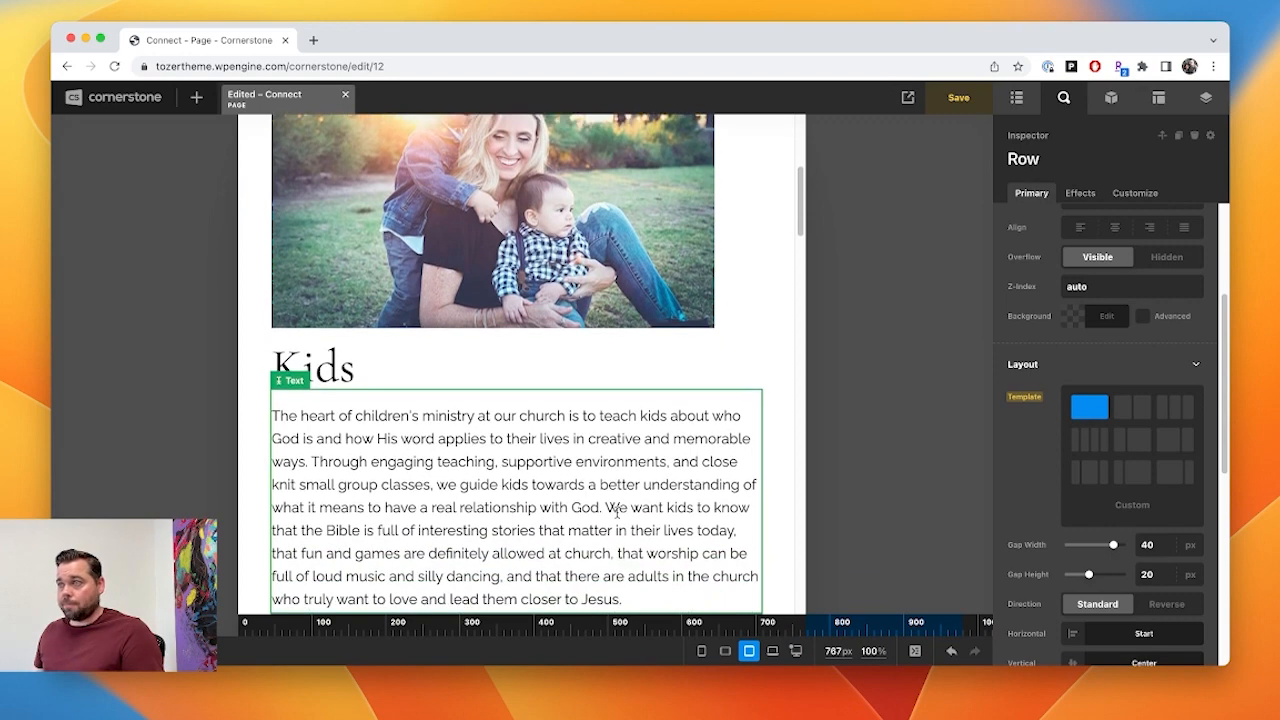
- Preview the page at the 480 px breakpoint and check the Kids introduction and the ministry columns below it
left_click(725, 651)
scroll(548, 455, "up", 2)
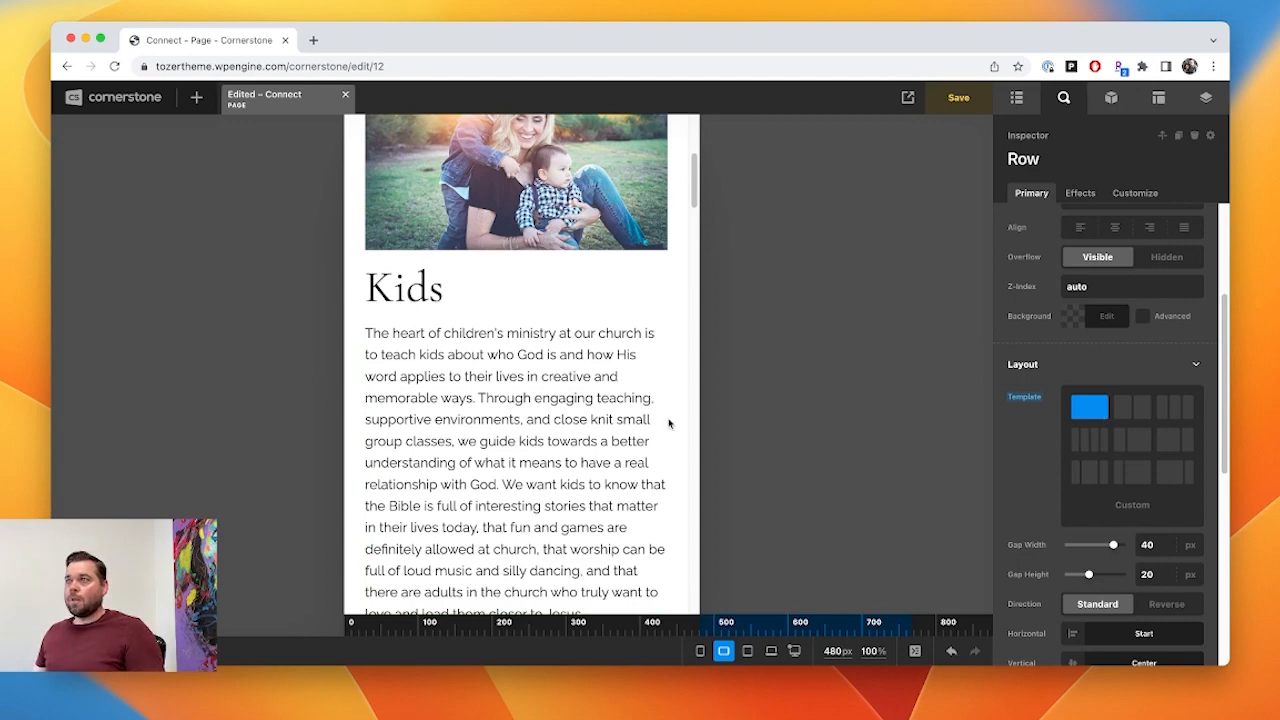
scroll(615, 438, "up", 1)
scroll(615, 438, "down", 2)
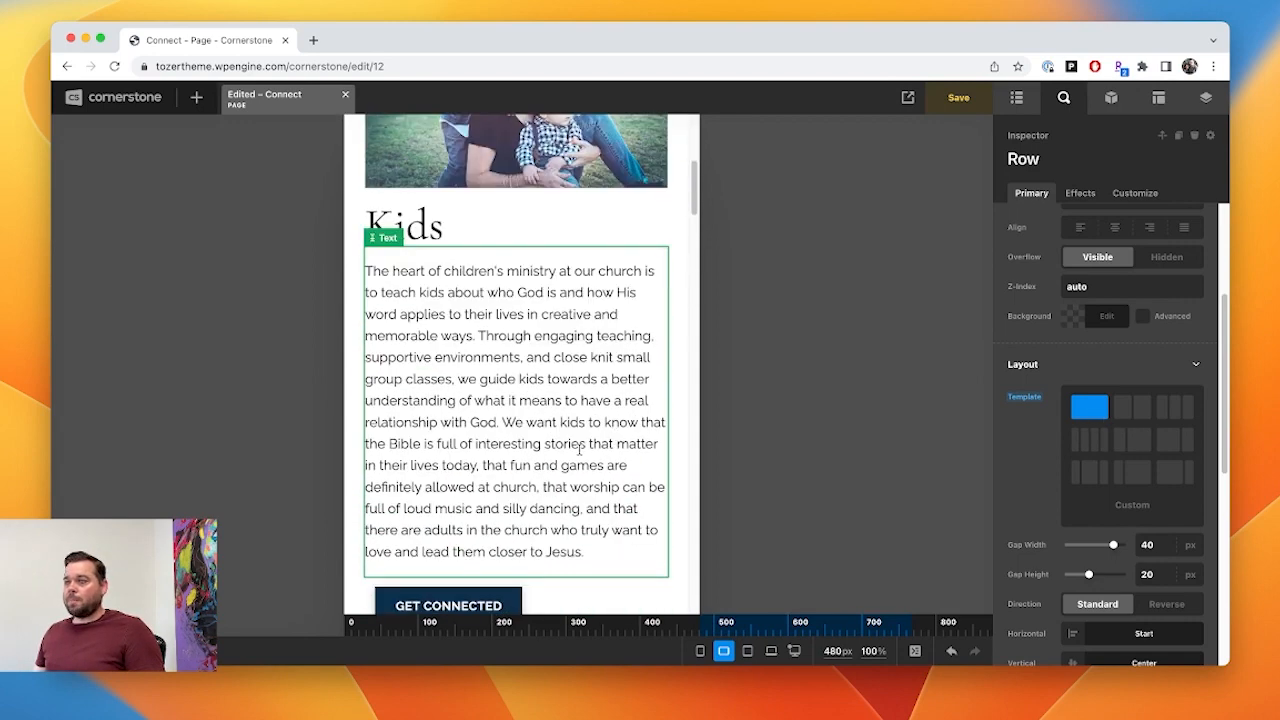
scroll(615, 438, "down", 4)
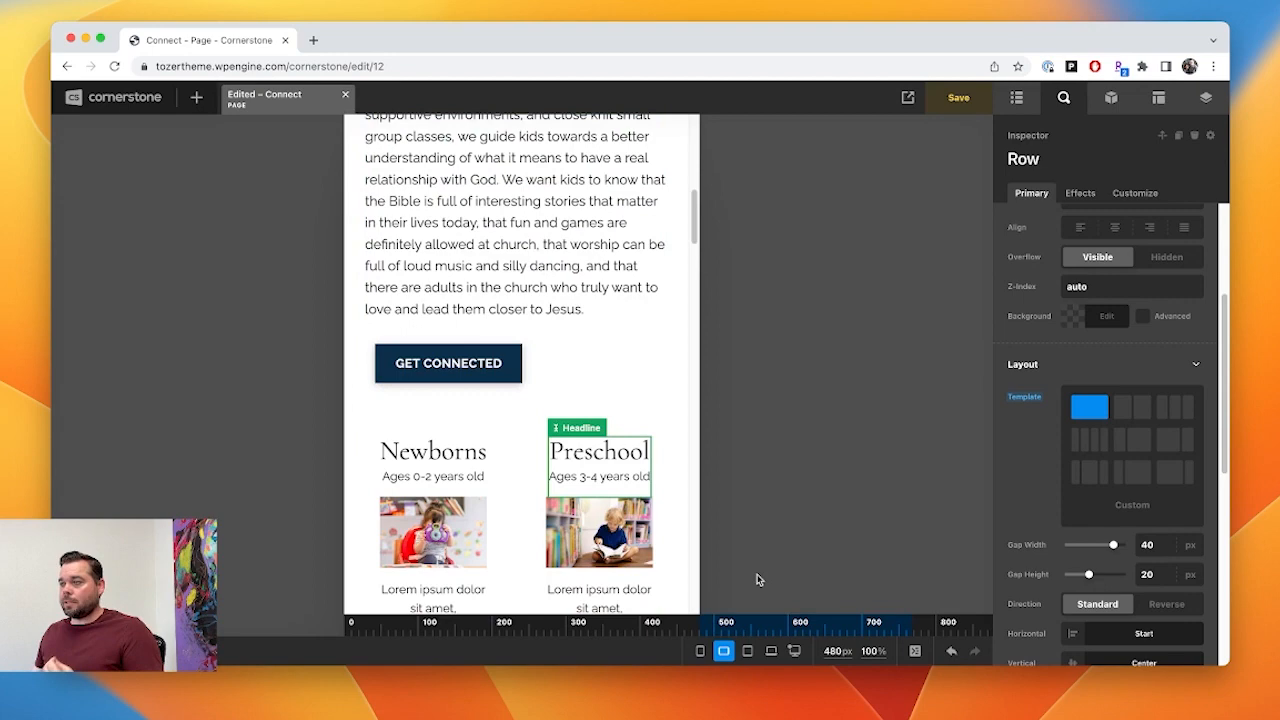
- Preview the Kids introduction at the 320 px breakpoint and view its row's layout template values for every breakpoint
left_click(700, 651)
scroll(598, 467, "up", 3)
scroll(598, 467, "up", 2)
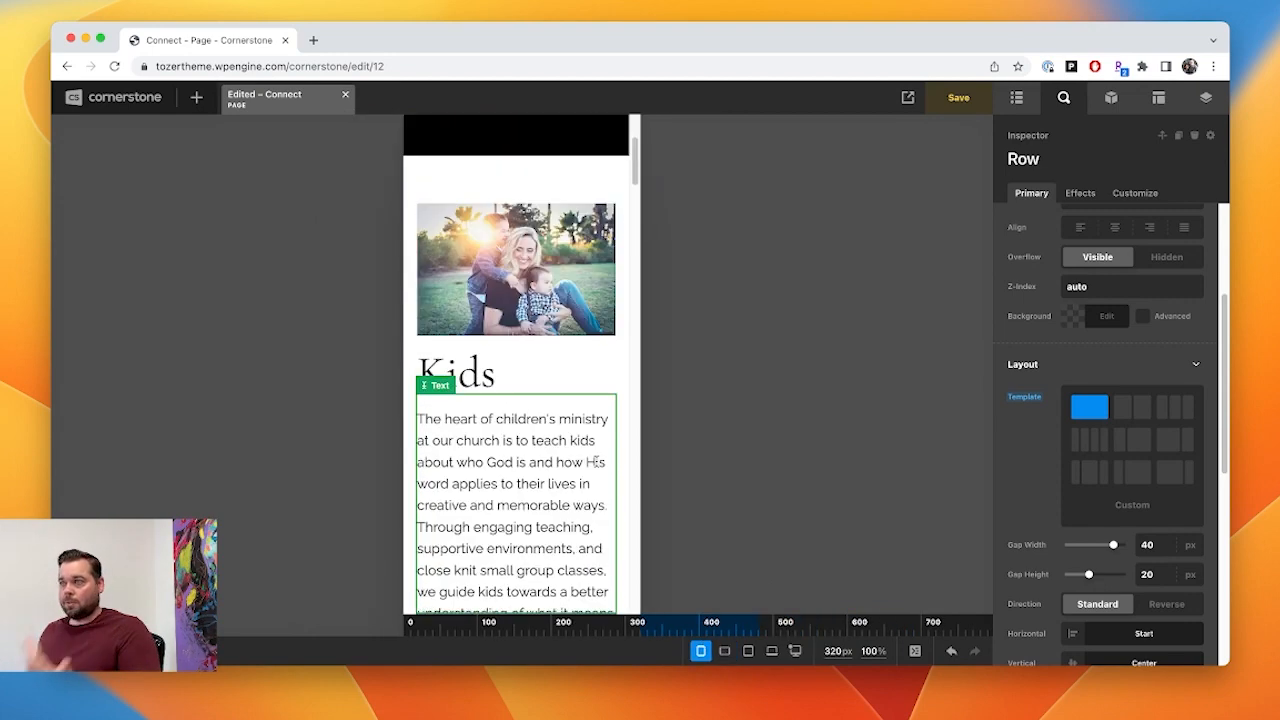
scroll(563, 459, "up", 3)
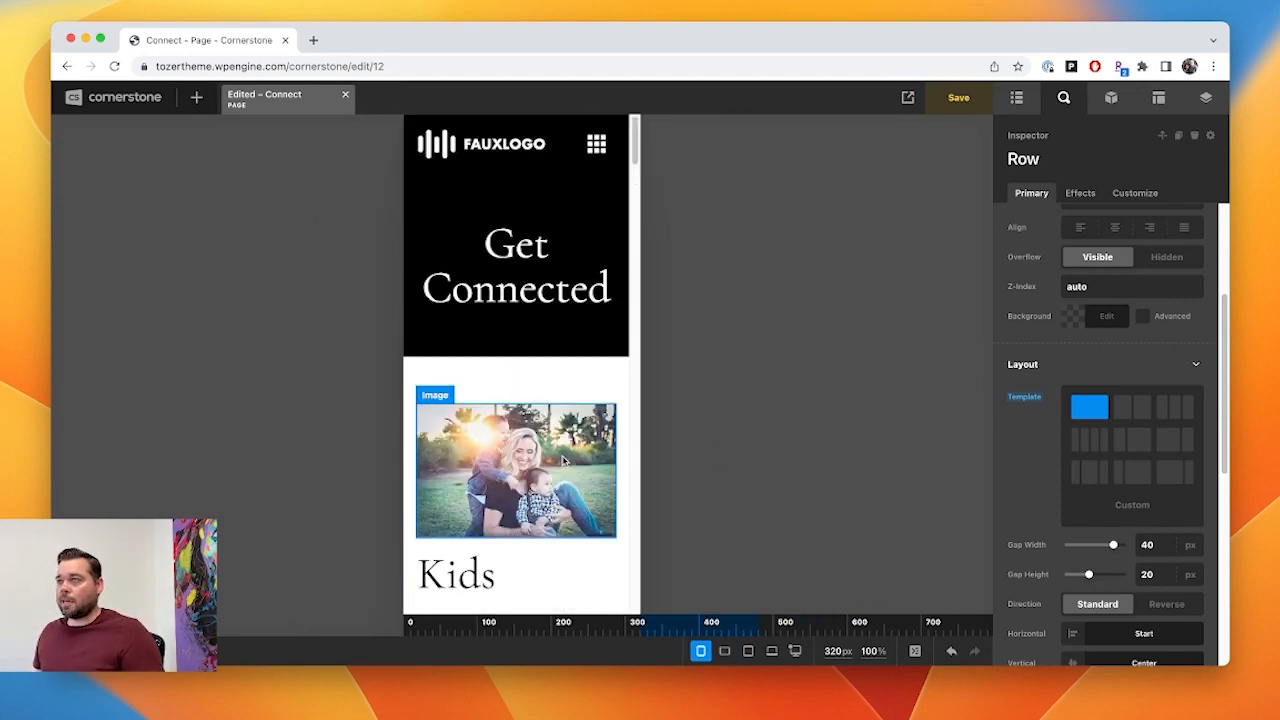
scroll(563, 459, "down", 4)
scroll(565, 455, "down", 3)
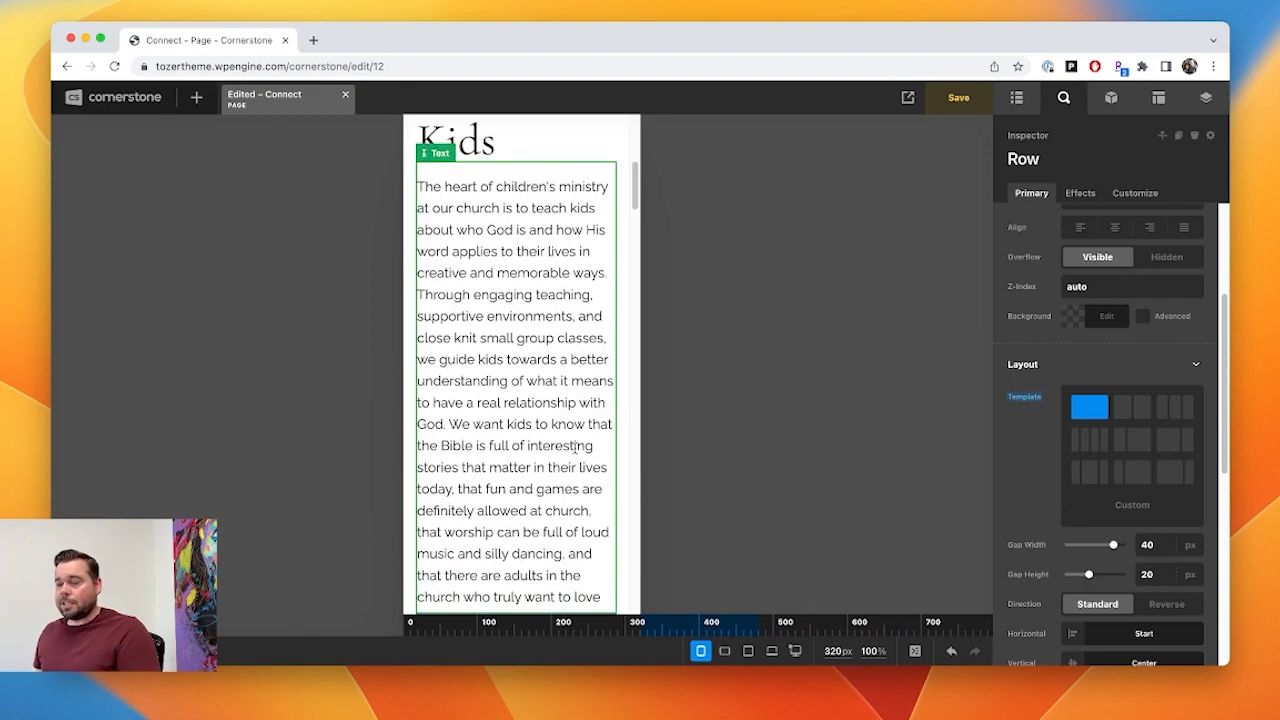
left_click(1023, 398)
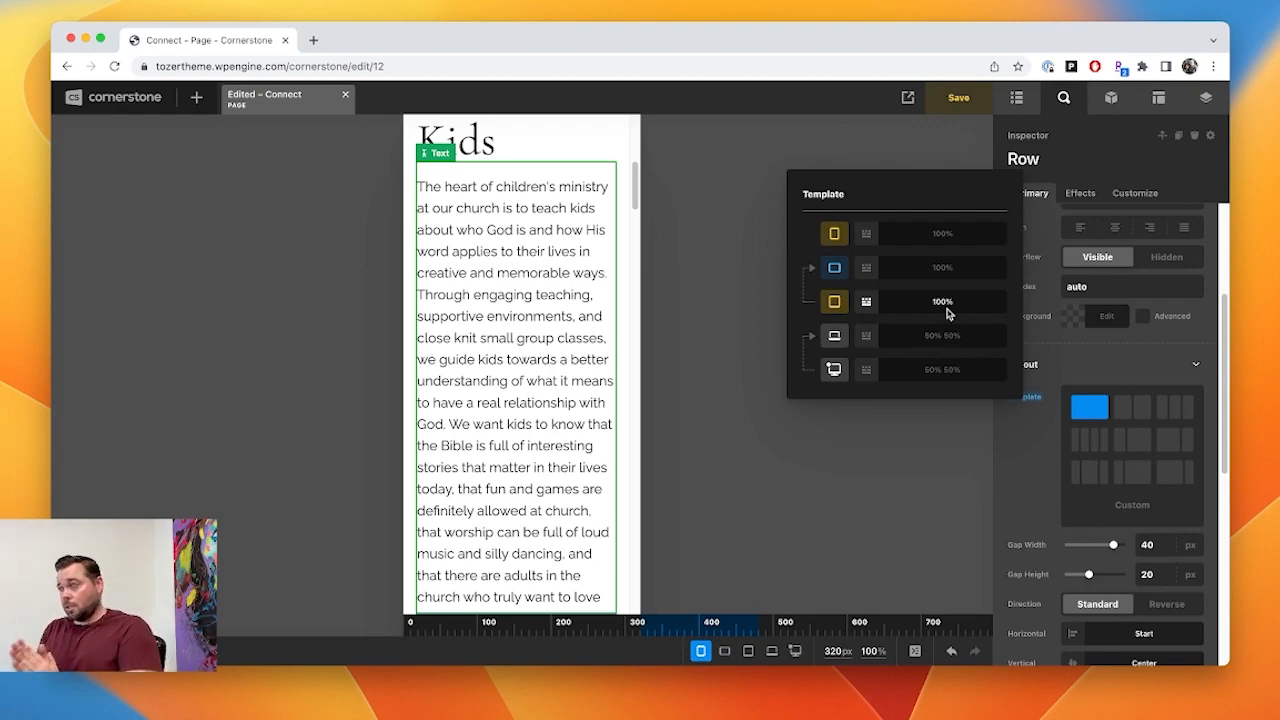
- Examine how the Newborns, Preschool and Elementary columns stack at the 320 px breakpoint
scroll(543, 470, "down", 10)
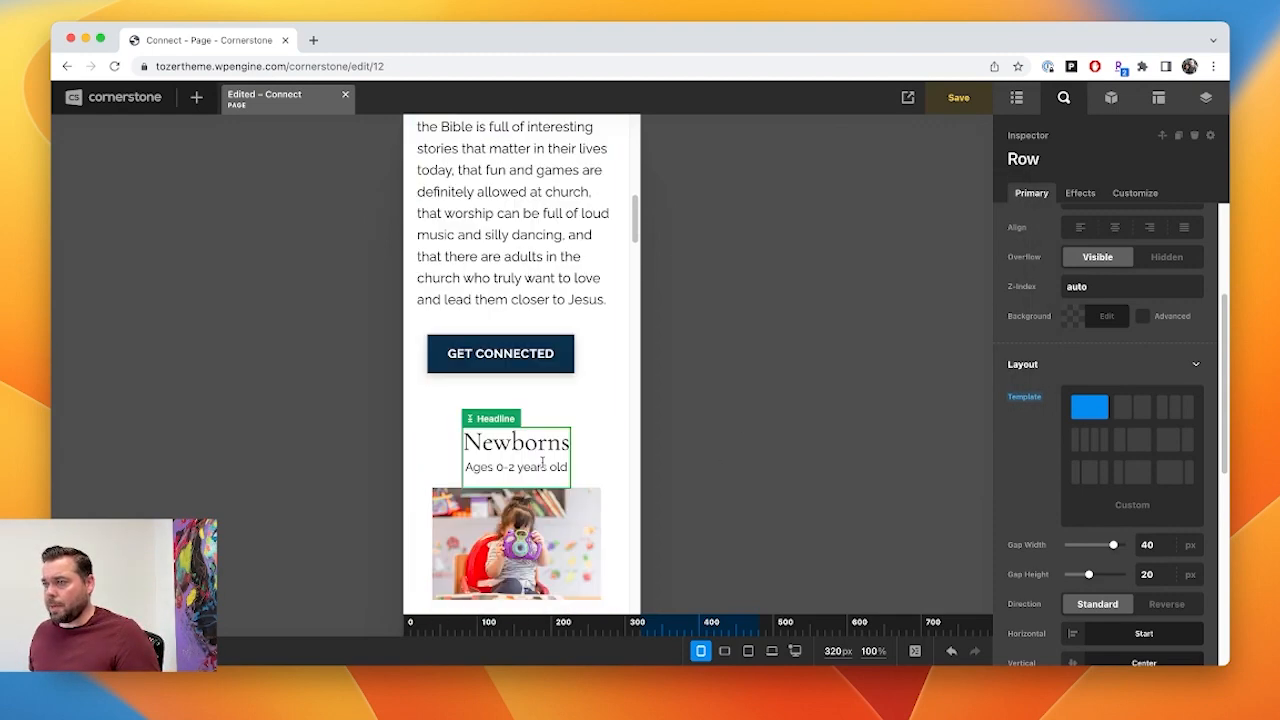
scroll(566, 470, "down", 15)
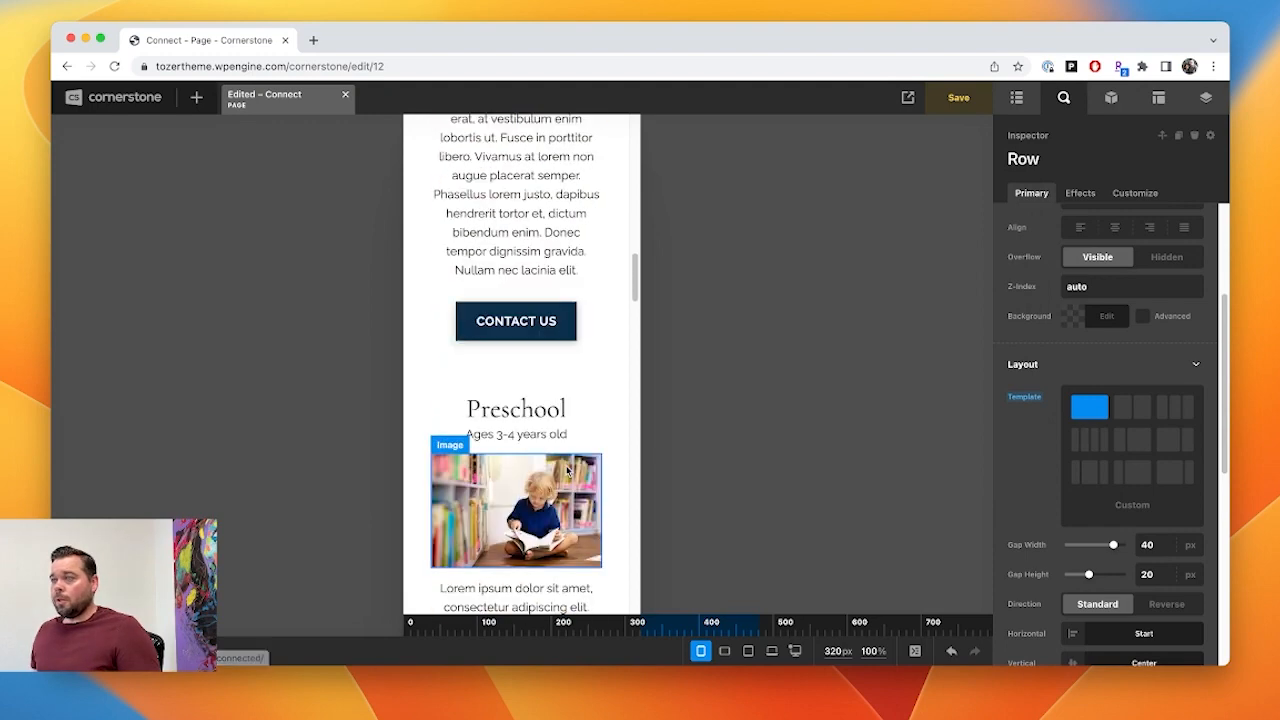
scroll(566, 467, "down", 12)
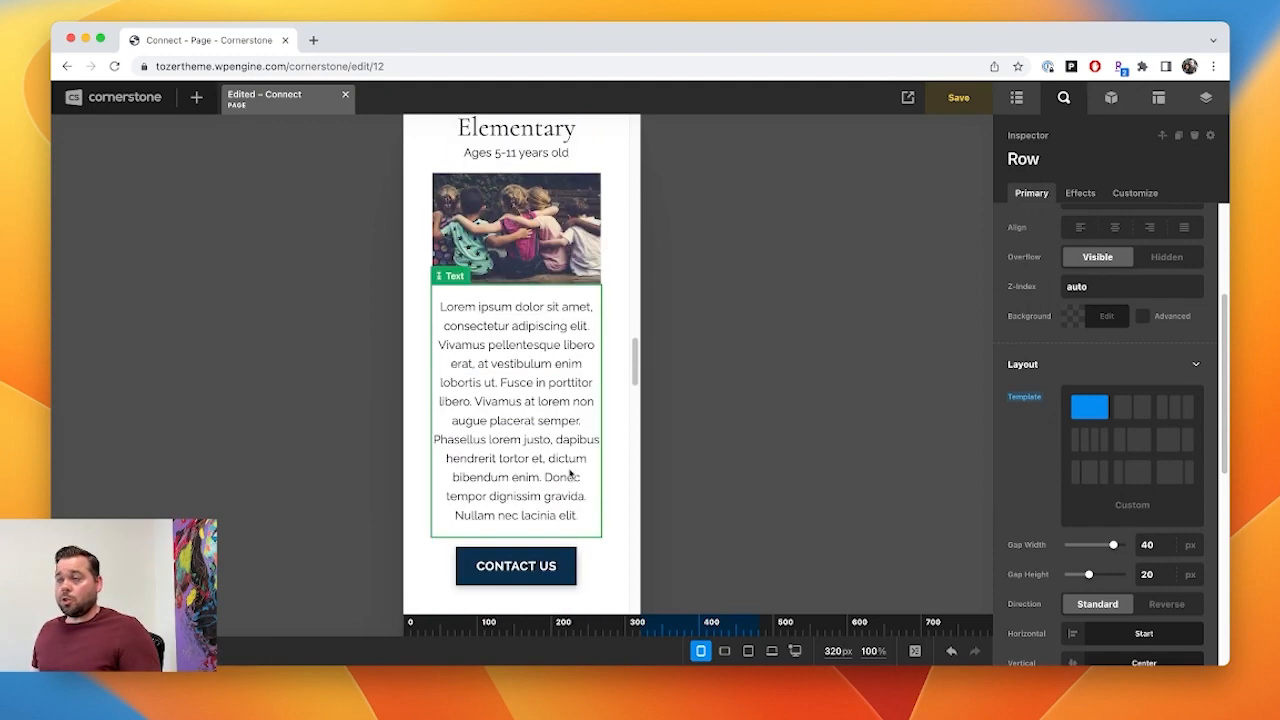
scroll(574, 470, "up", 10)
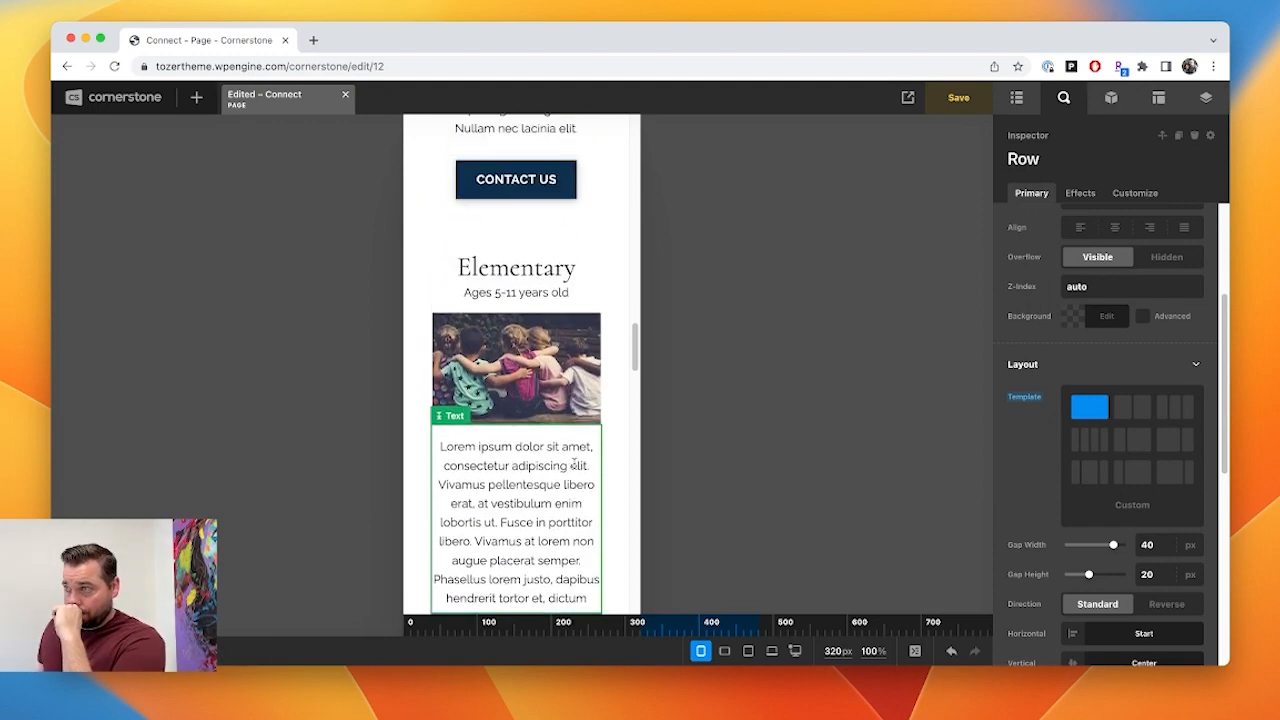
scroll(572, 470, "up", 5)
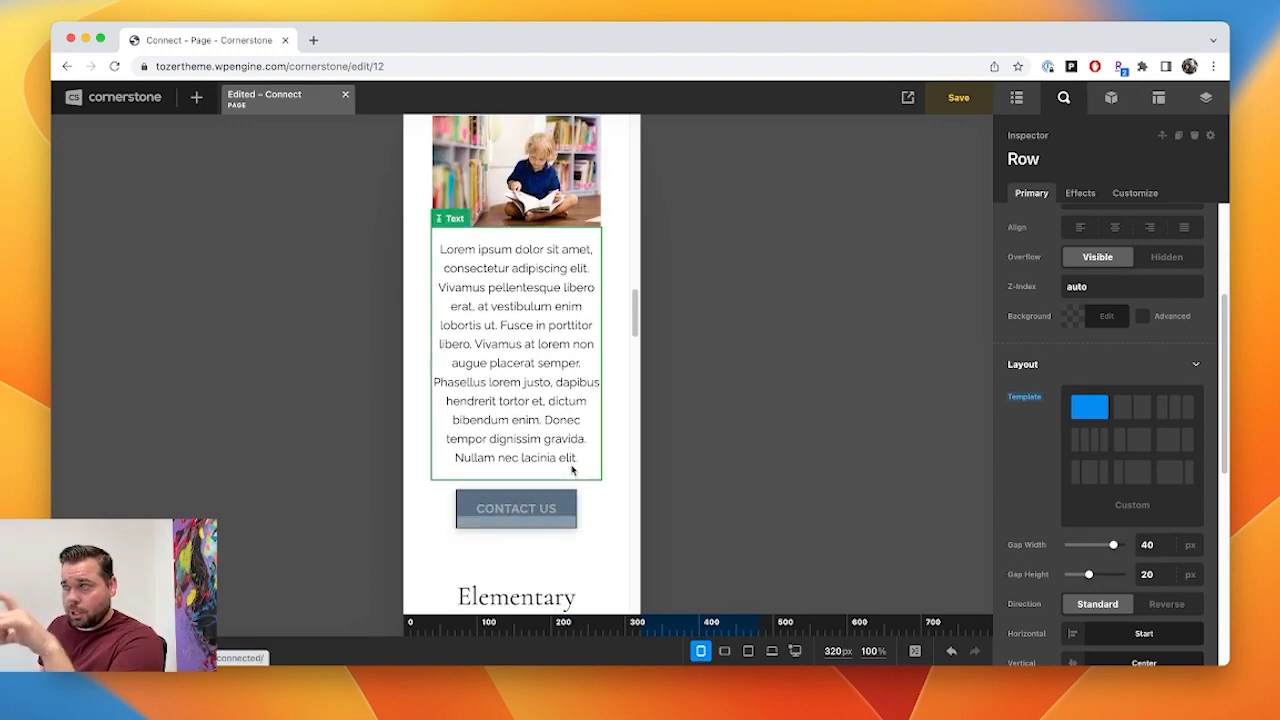
- Switch to the 480 px preview and examine the arrangement of the Newborns, Preschool and Elementary columns
left_click(725, 651)
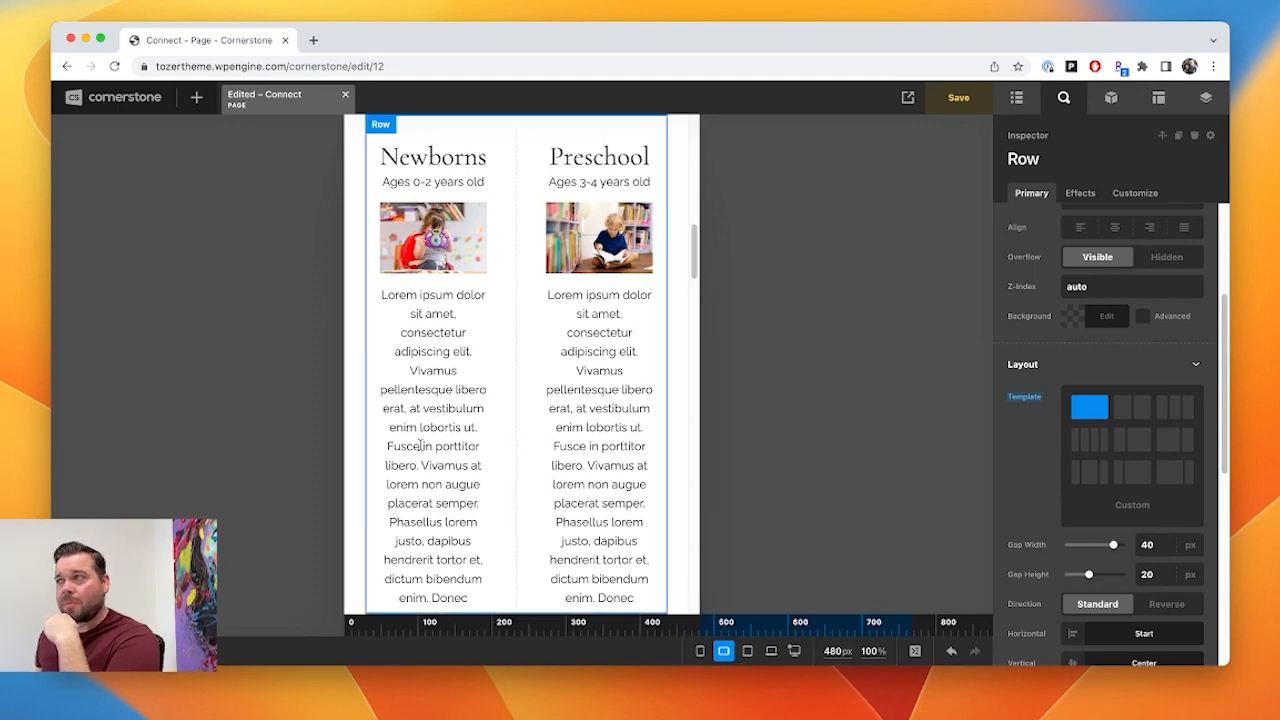
scroll(548, 466, "up", 3)
scroll(548, 466, "up", 3)
scroll(555, 460, "down", 10)
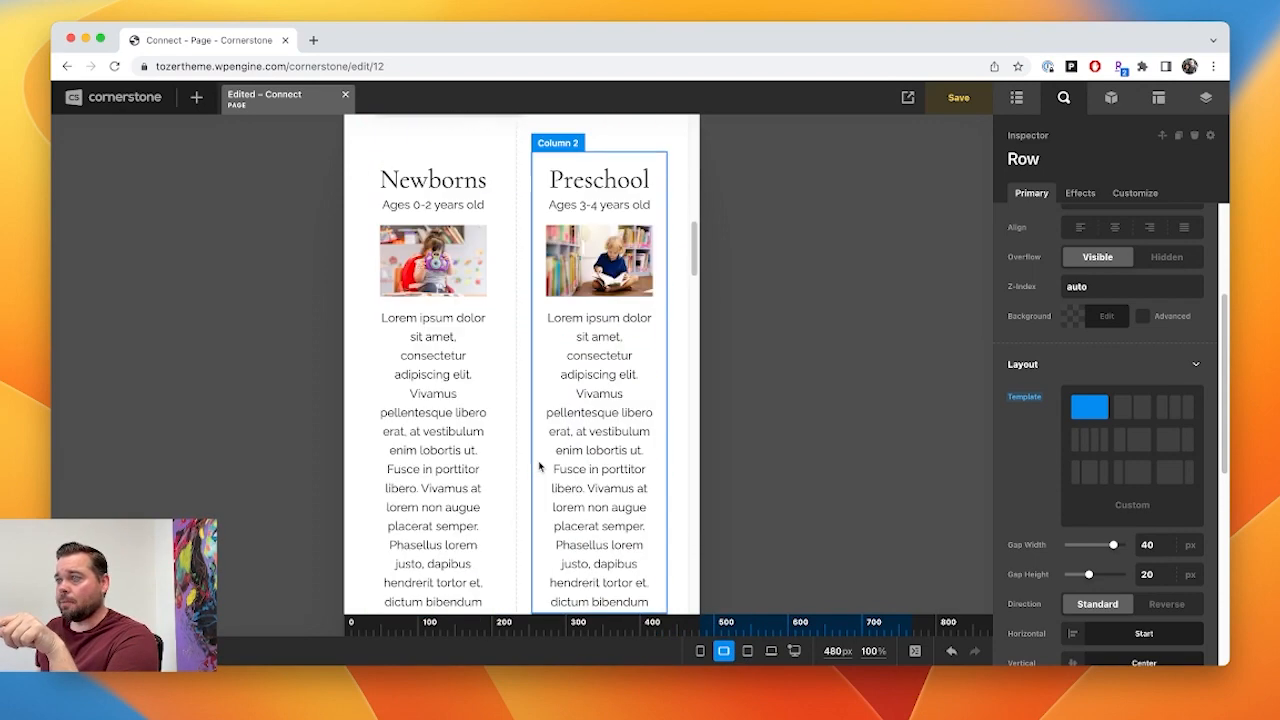
scroll(558, 456, "down", 3)
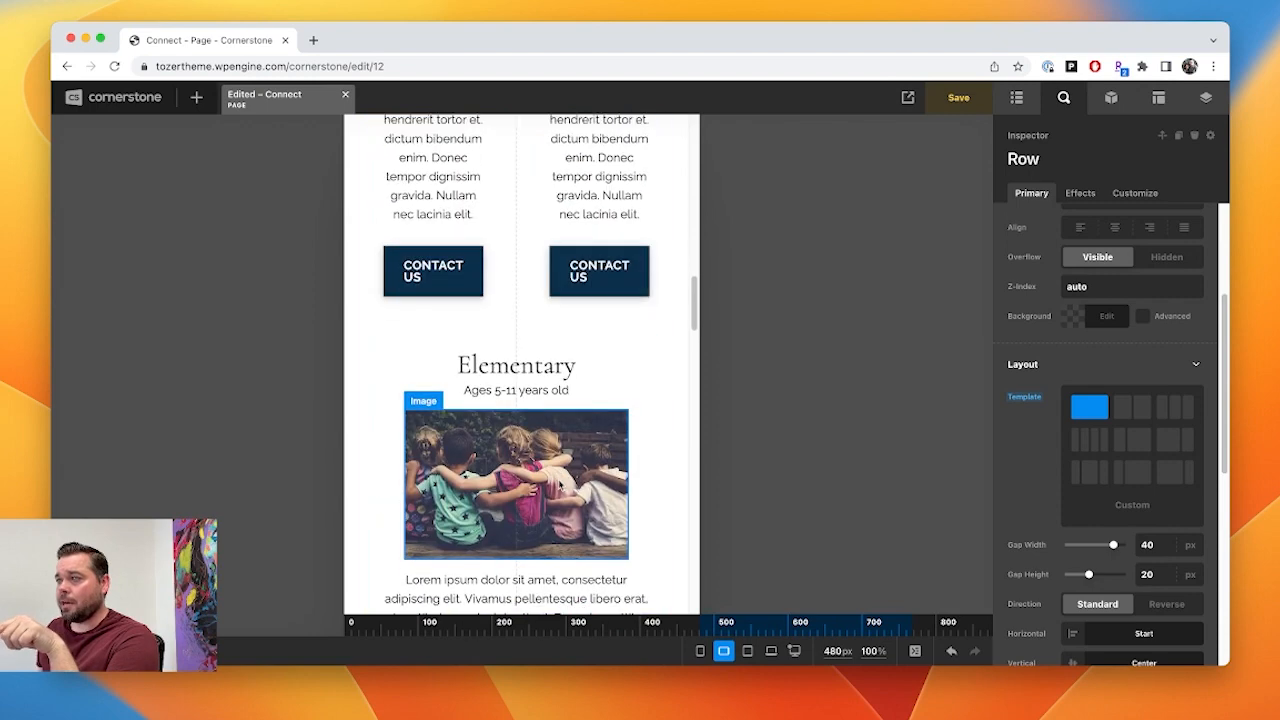
scroll(557, 462, "up", 1)
scroll(555, 455, "up", 3)
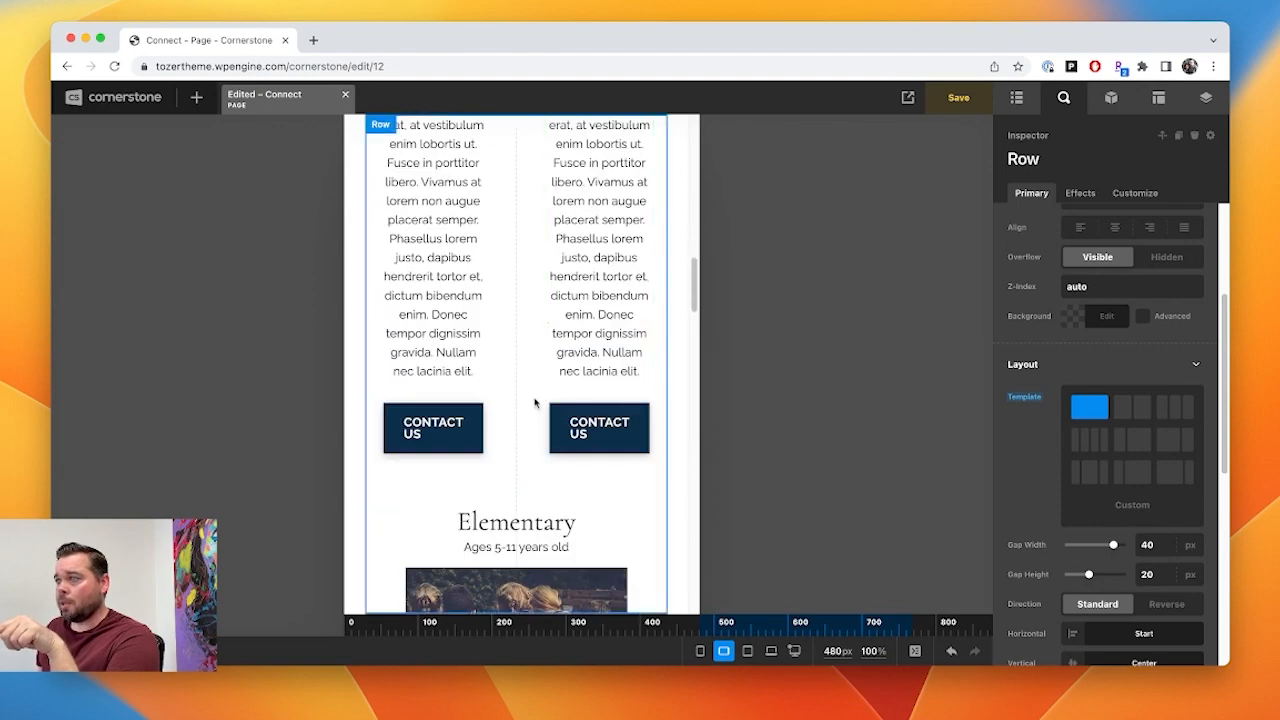
- Display the page outline and compare the ministry columns row at the 1200 px, 979 px and 767 px breakpoints
left_click(1020, 100)
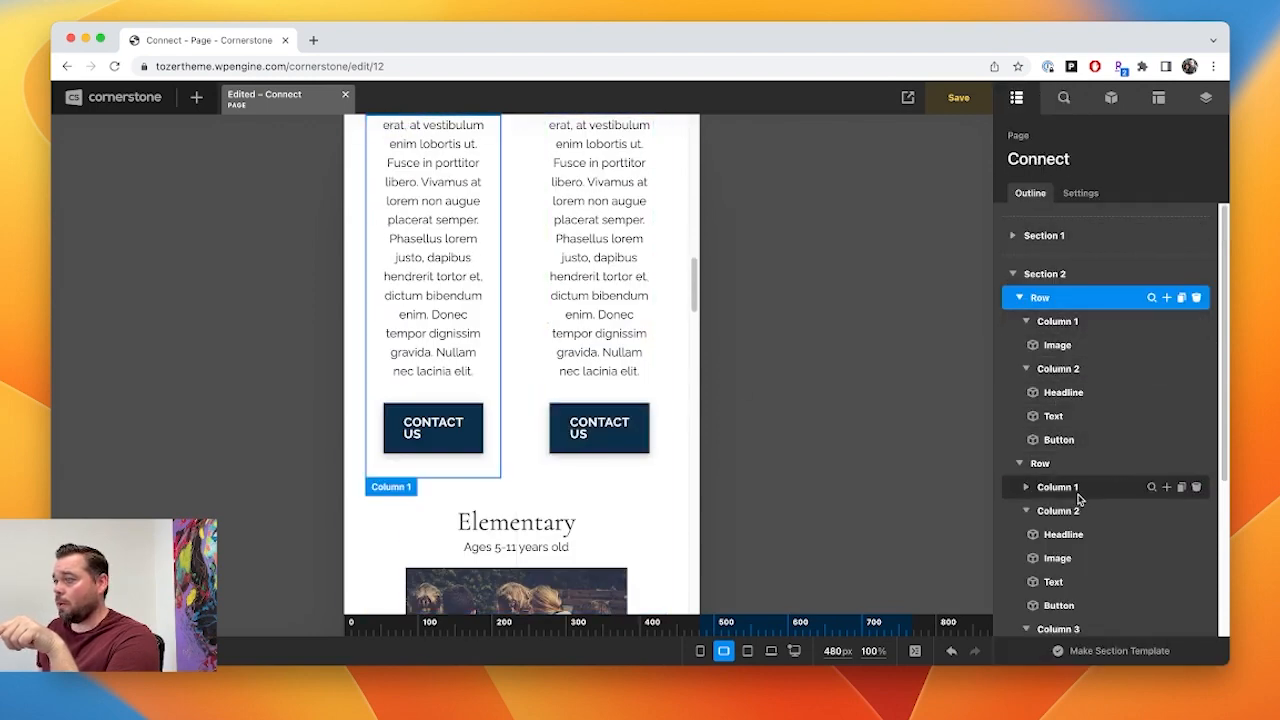
left_click(794, 651)
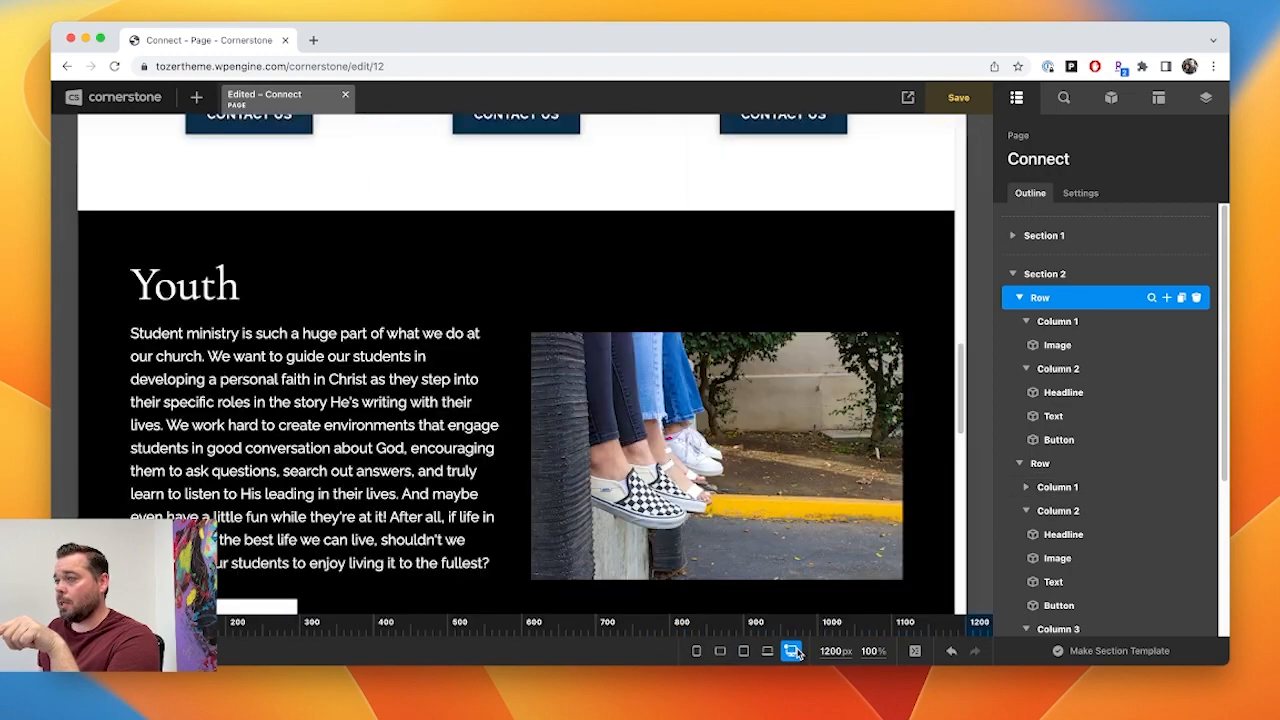
scroll(680, 437, "up", 3)
scroll(680, 437, "up", 3)
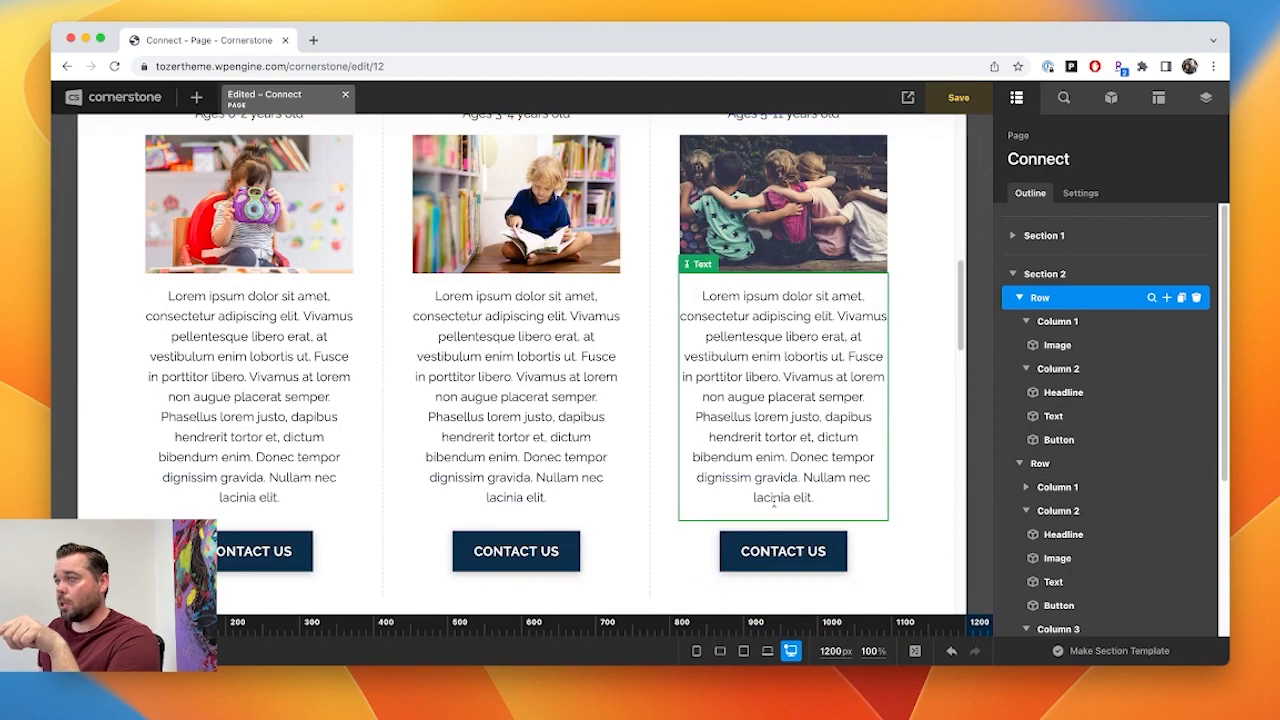
left_click(772, 651)
left_click(748, 651)
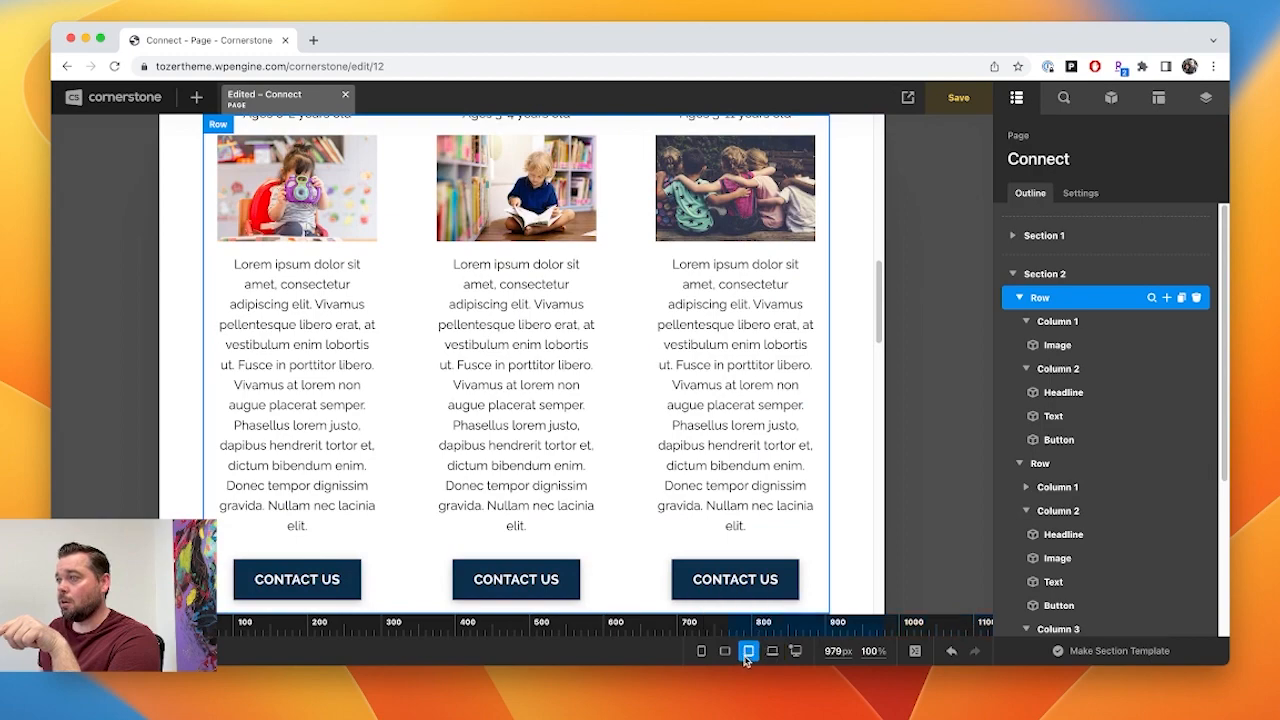
scroll(584, 483, "up", 3)
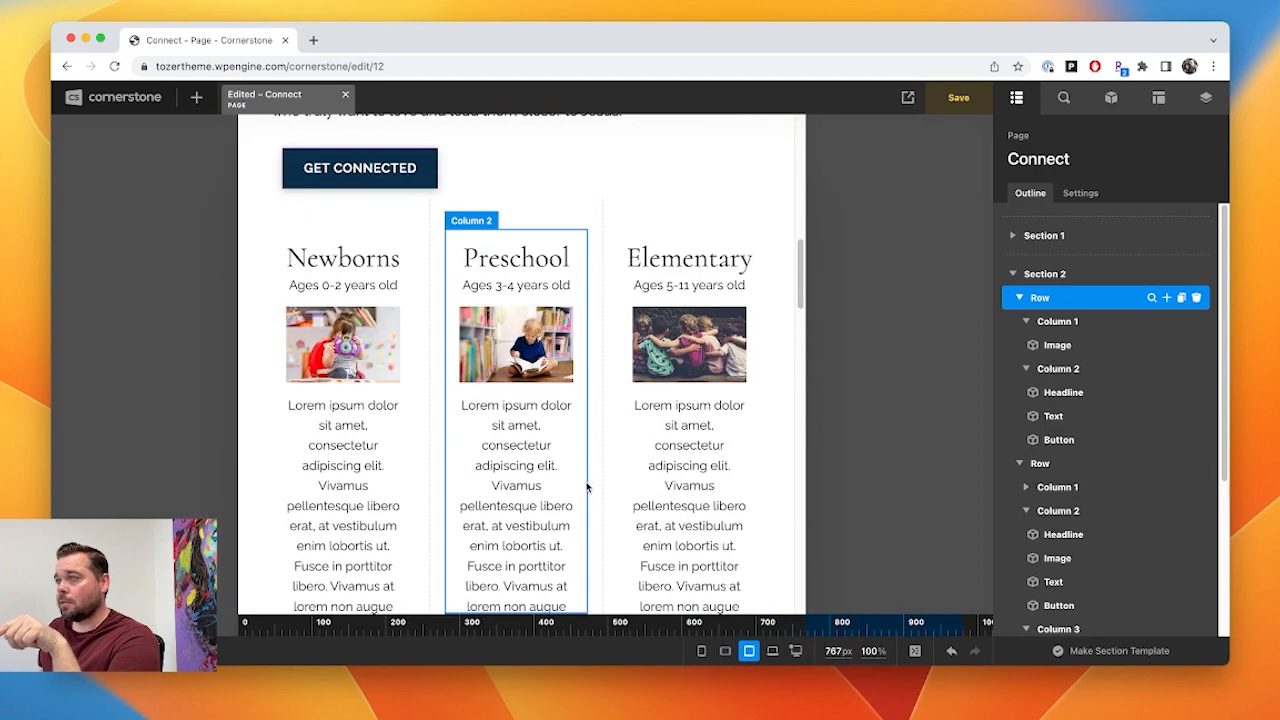
scroll(587, 490, "up", 3)
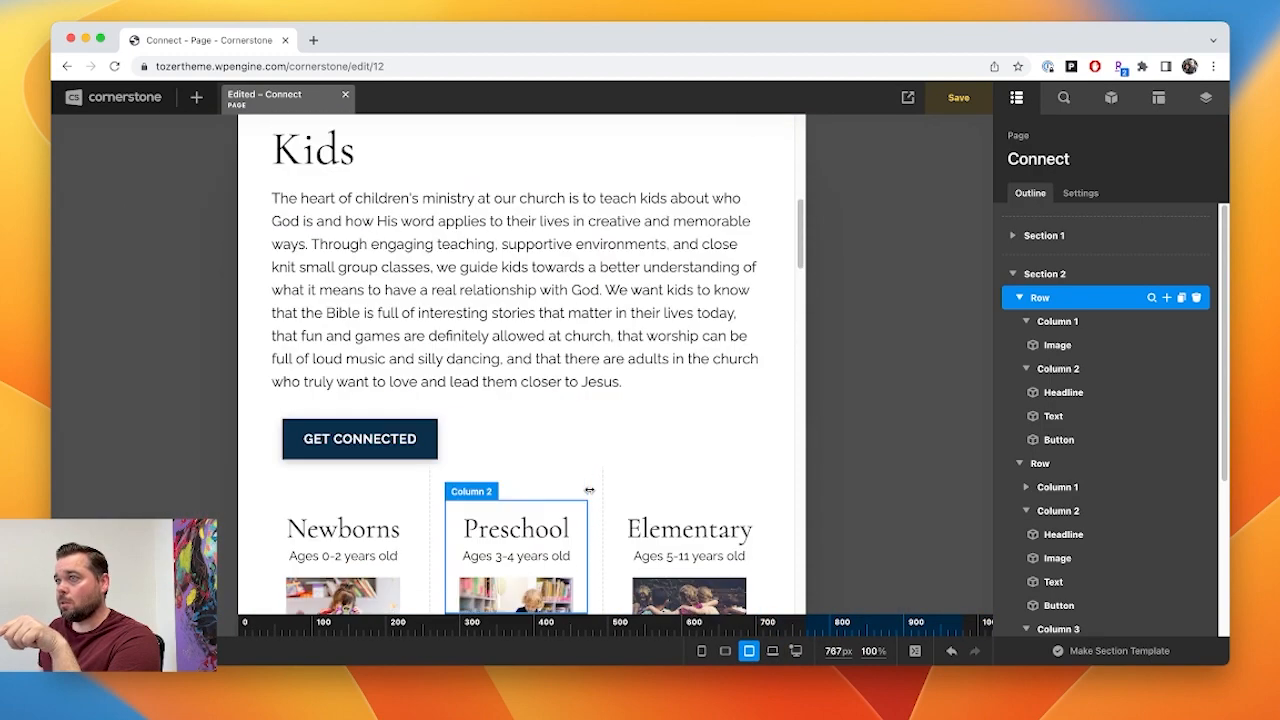
scroll(589, 488, "down", 3)
scroll(590, 490, "down", 5)
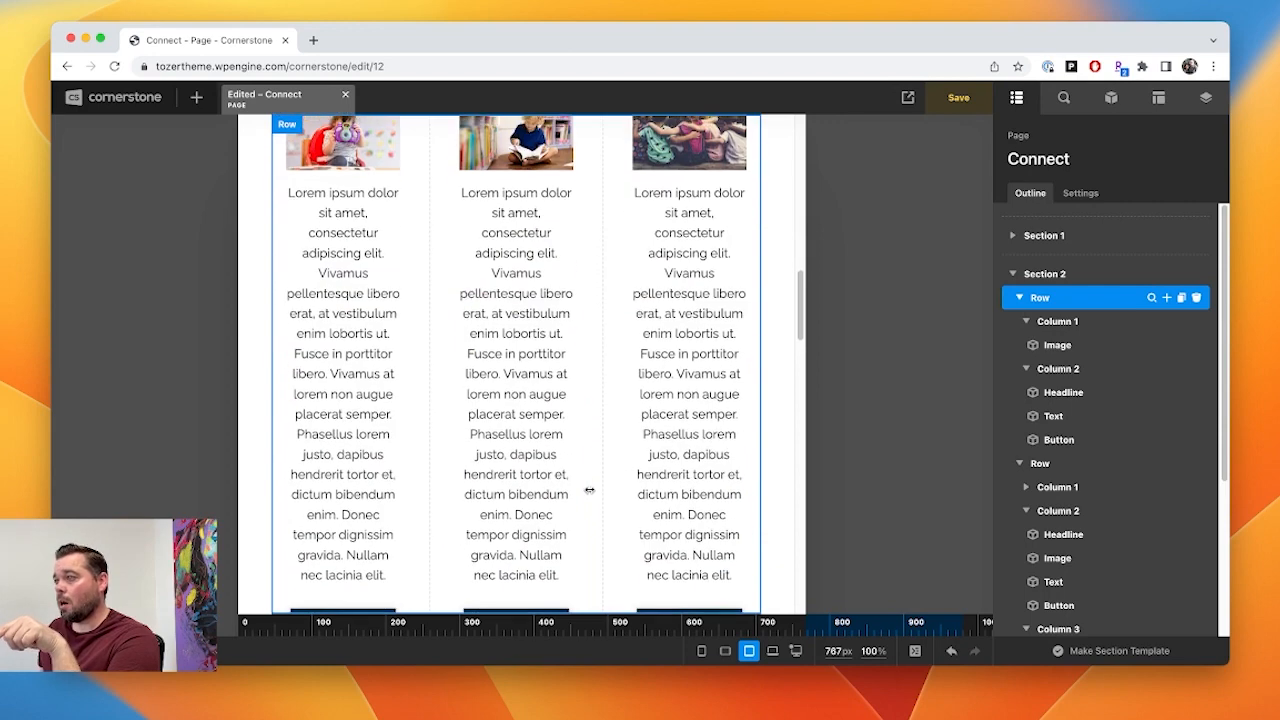
- Set the ministry columns row's layout template to a single 100% column for the 480 px breakpoint
left_click(748, 651)
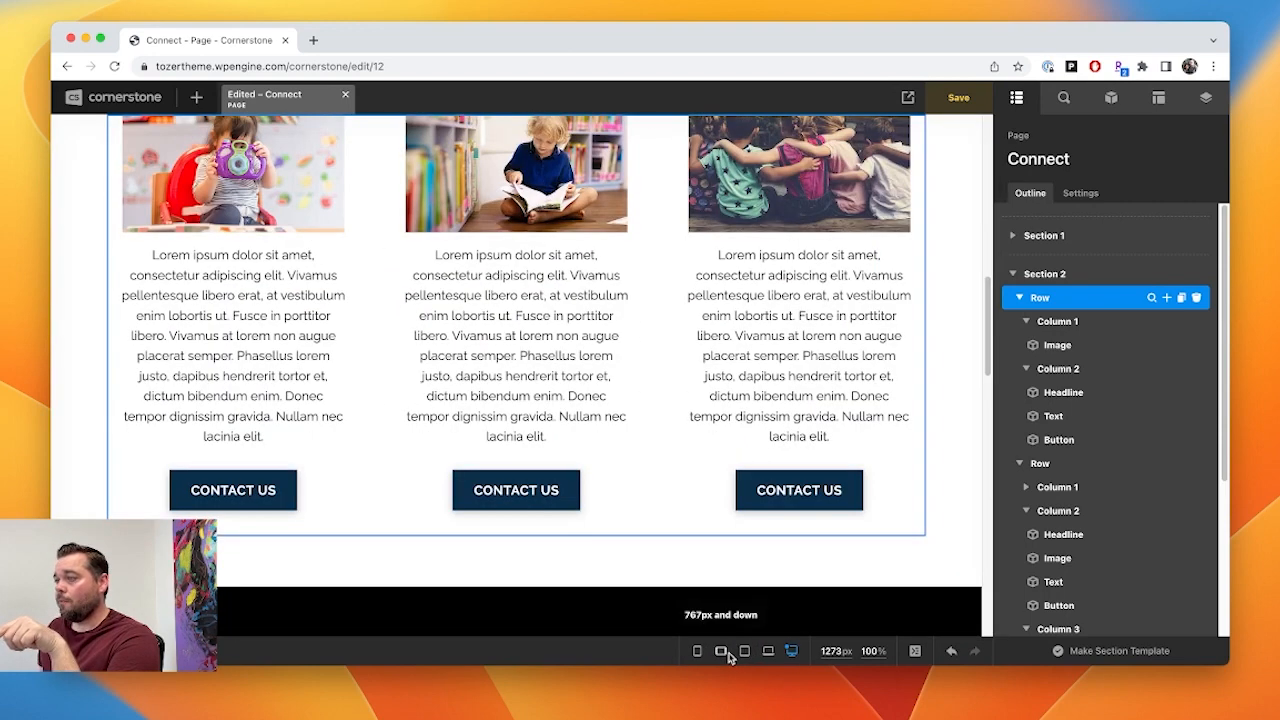
left_click(721, 651)
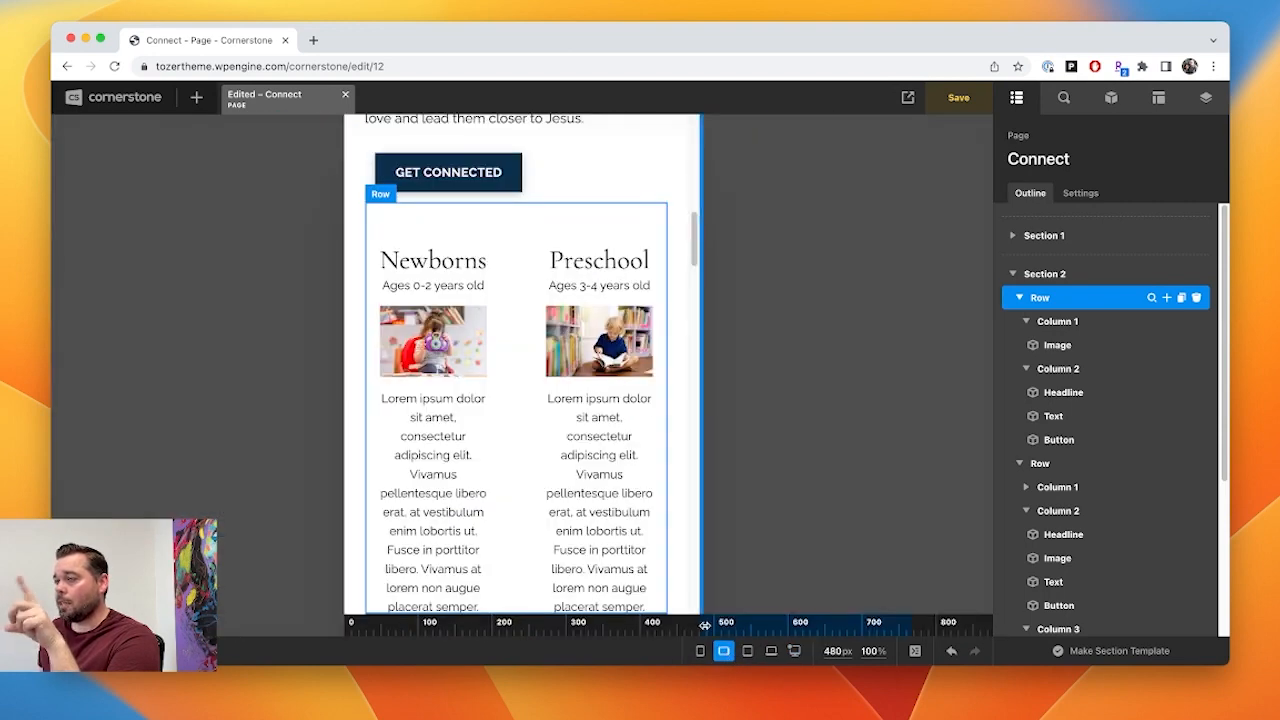
scroll(577, 464, "down", 5)
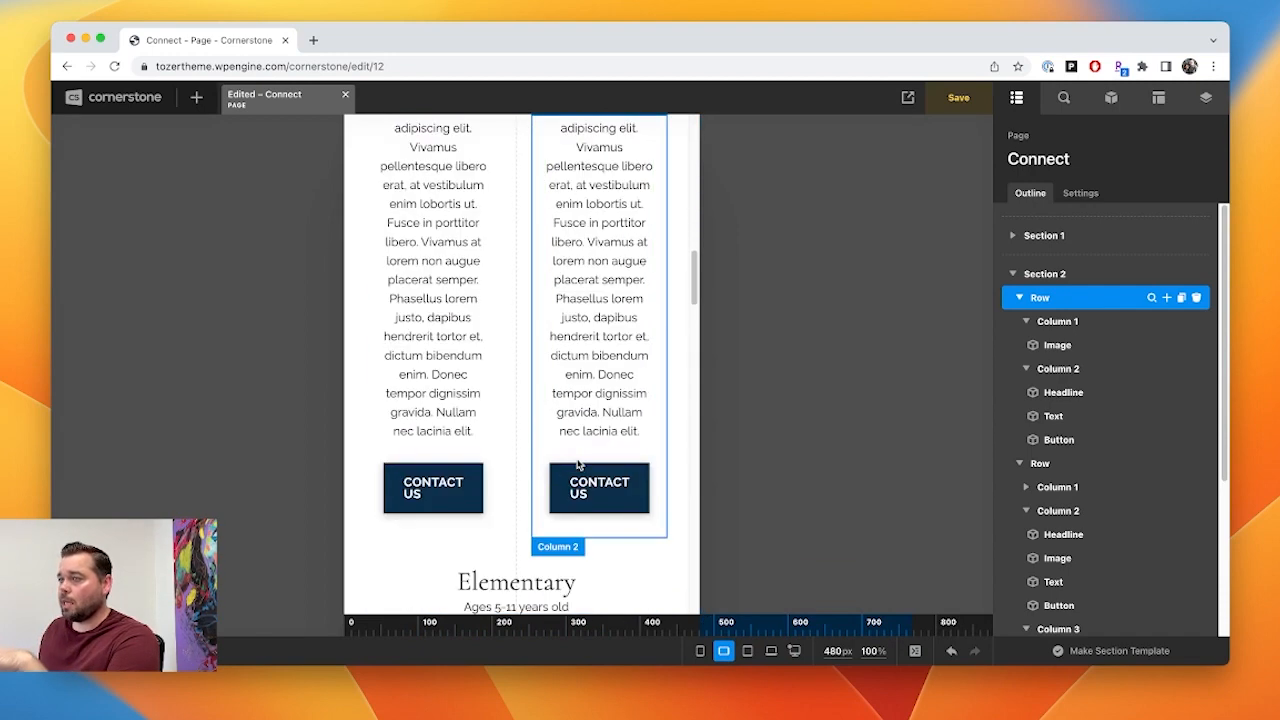
scroll(577, 464, "up", 3)
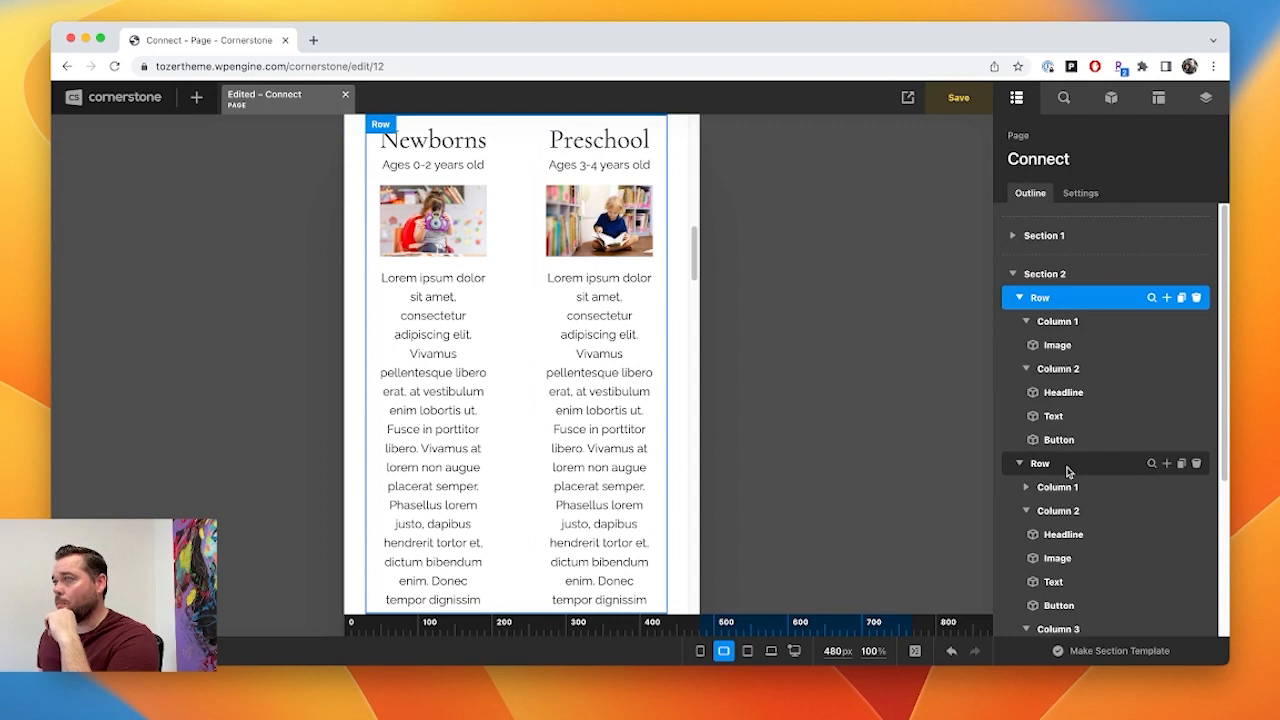
left_click(1152, 464)
scroll(1154, 467, "down", 5)
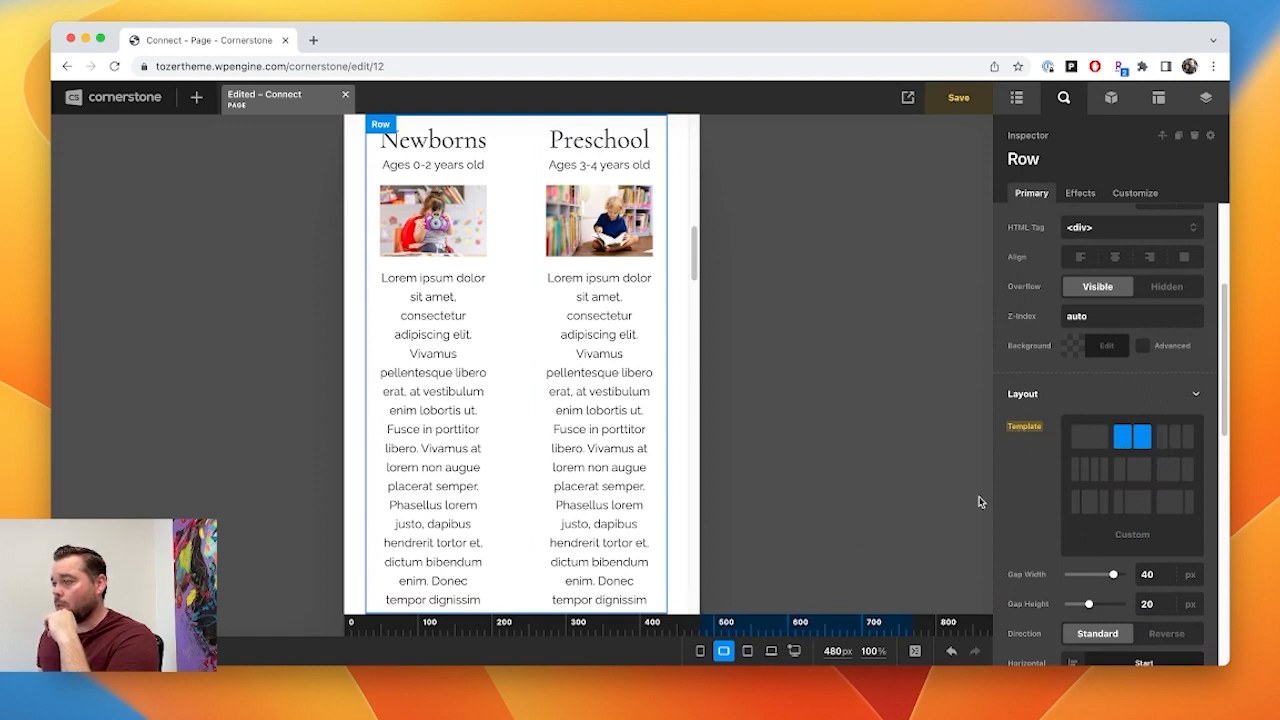
left_click(1035, 430)
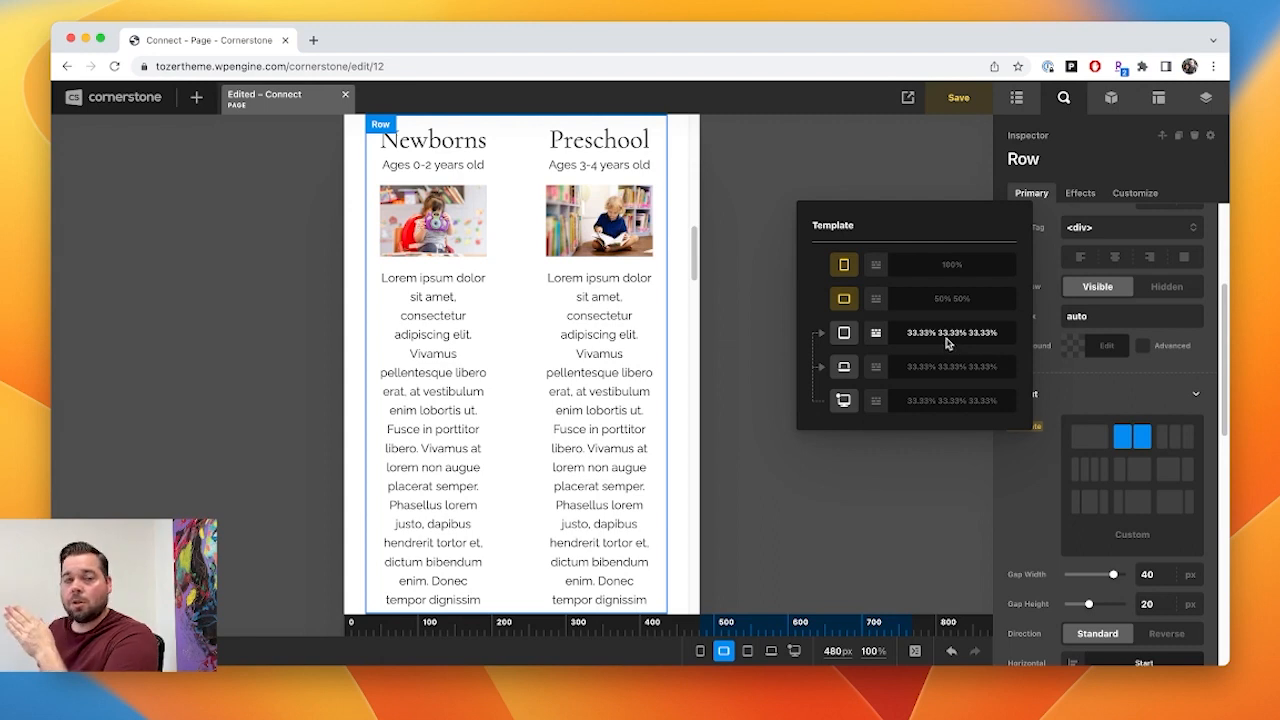
left_click(953, 305)
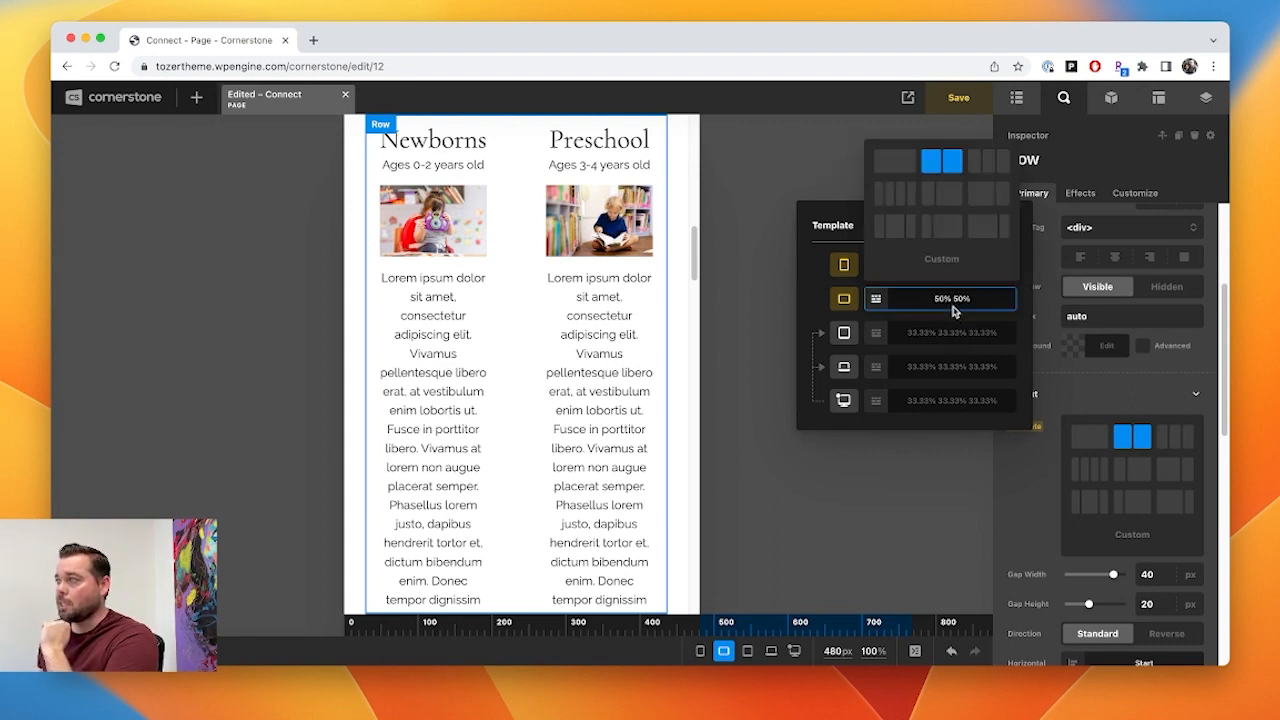
left_click(896, 160)
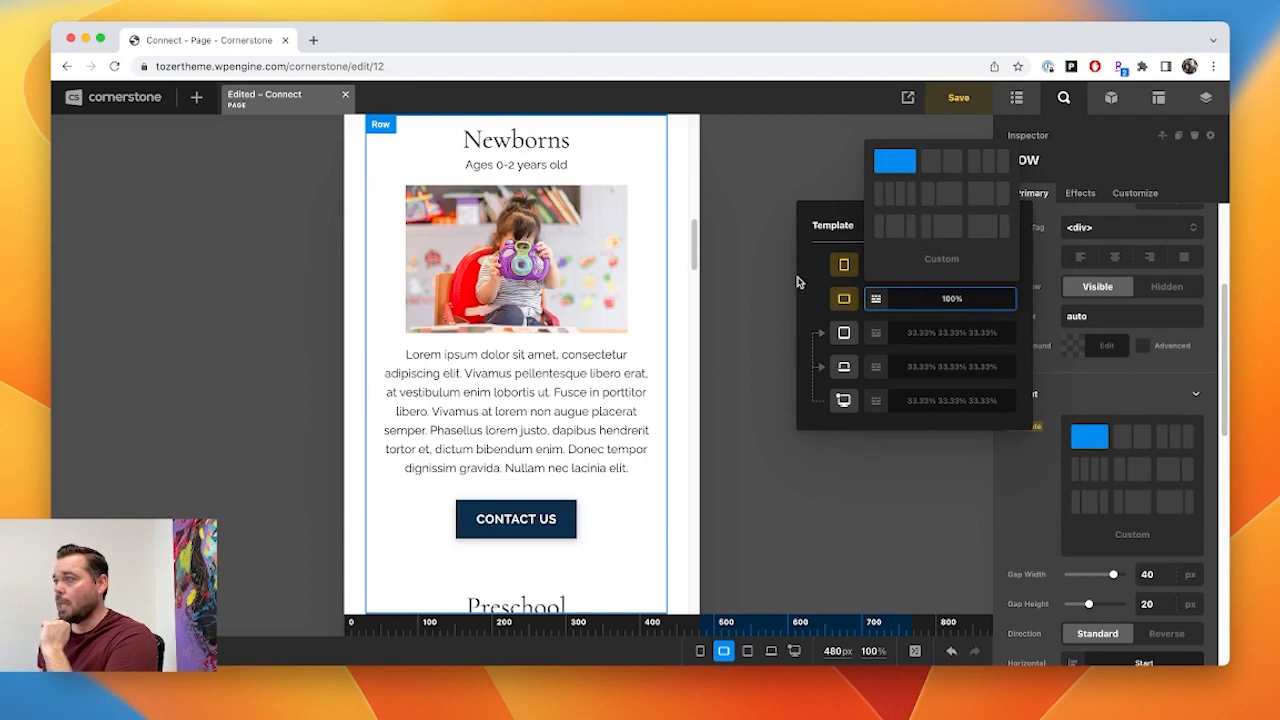
left_click(935, 306)
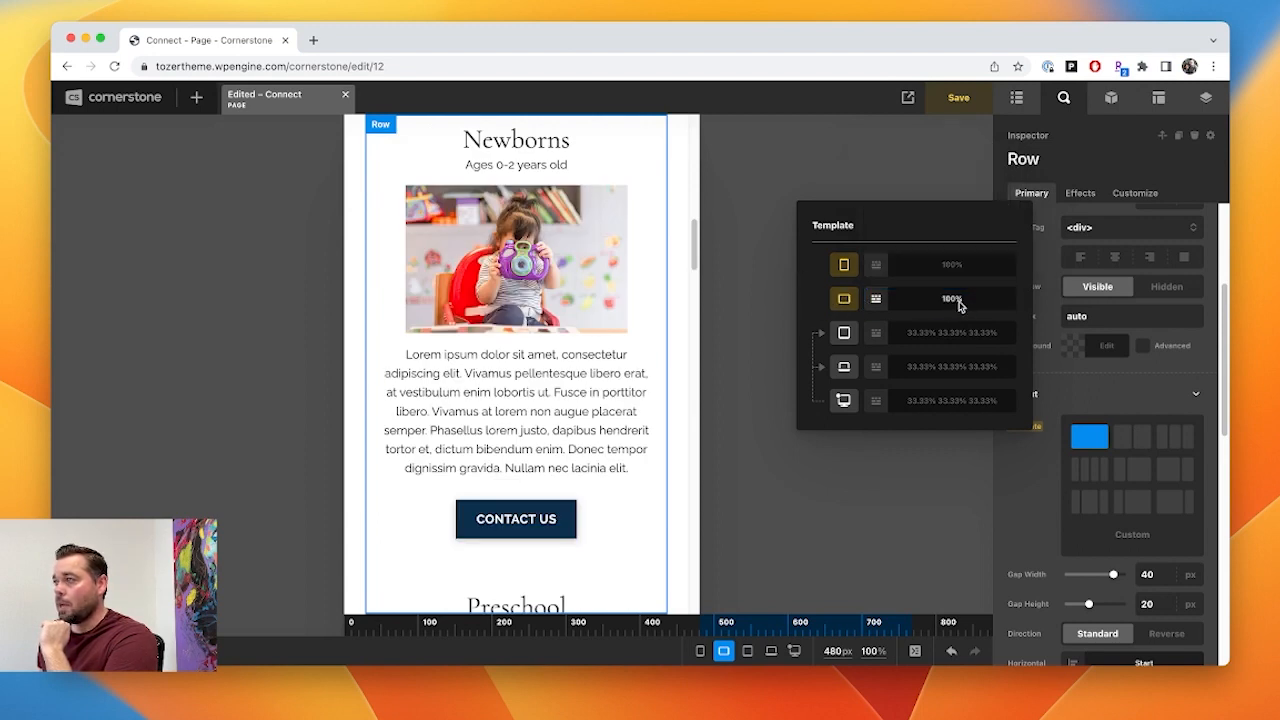
left_click(871, 177)
- Review the ministry columns from Newborns through Elementary in the 480 px preview
scroll(570, 422, "up", 3)
scroll(570, 422, "up", 2)
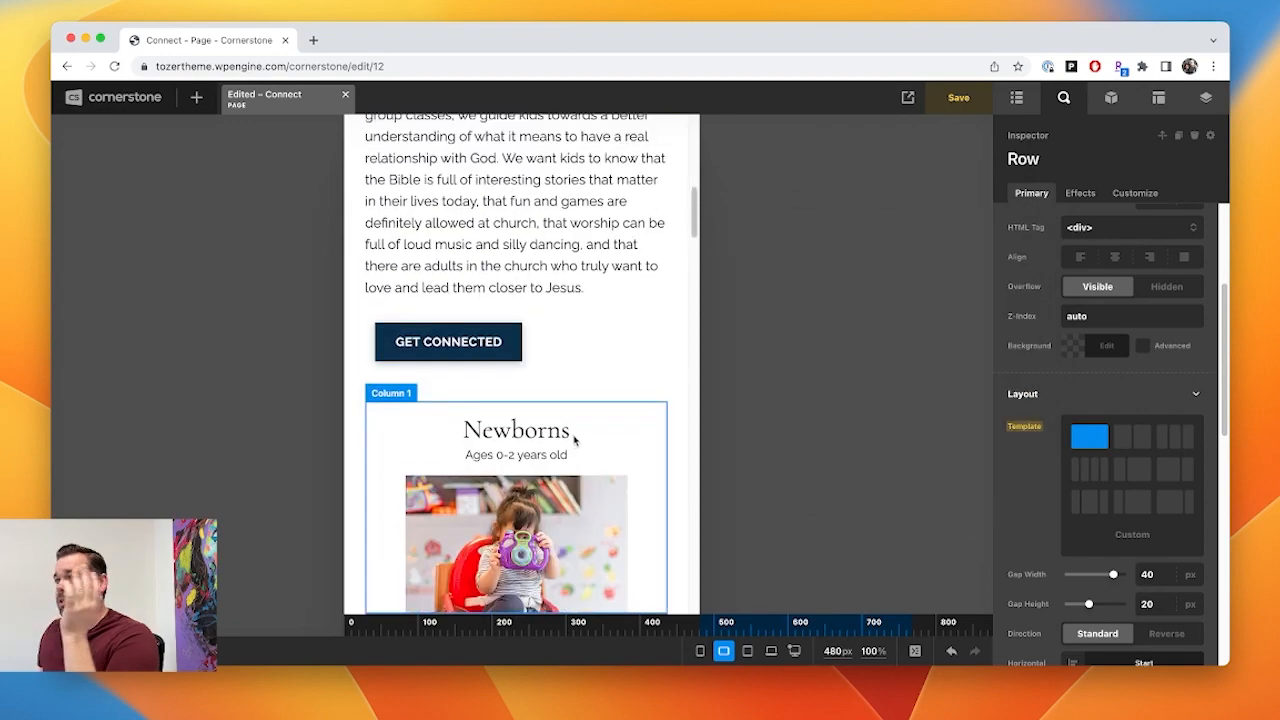
scroll(575, 440, "down", 5)
scroll(578, 446, "down", 10)
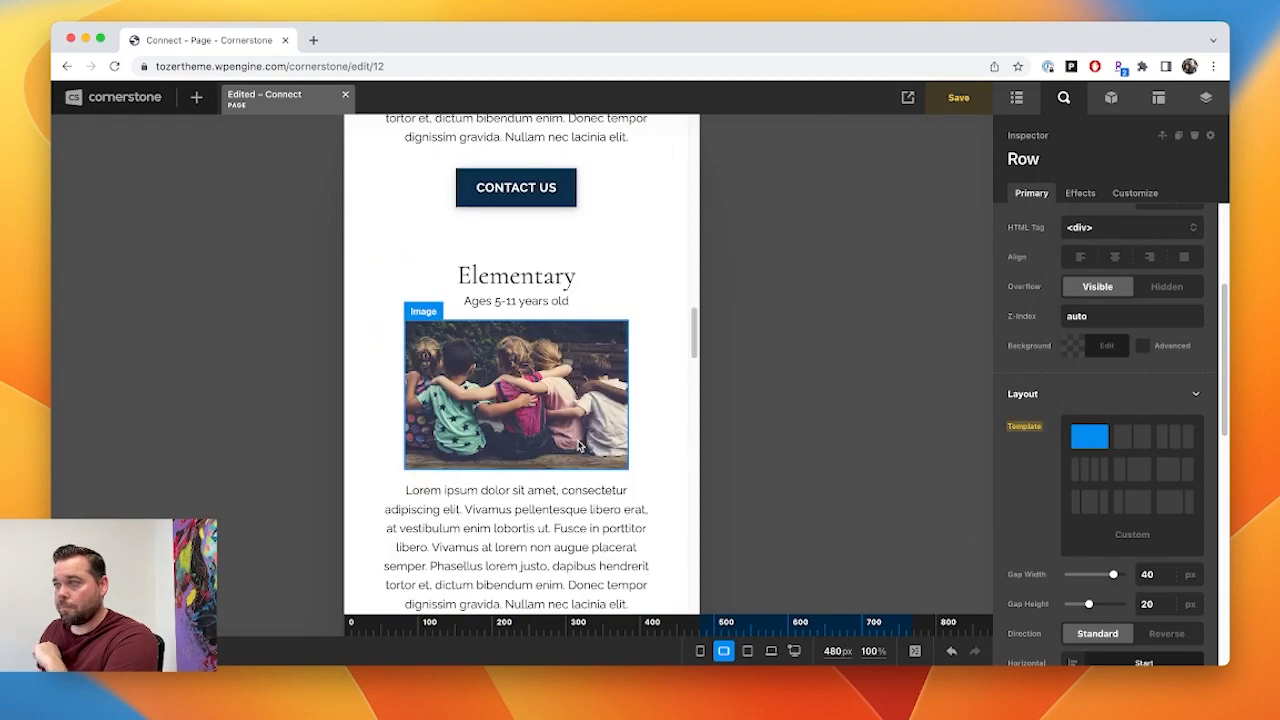
scroll(578, 446, "up", 2)
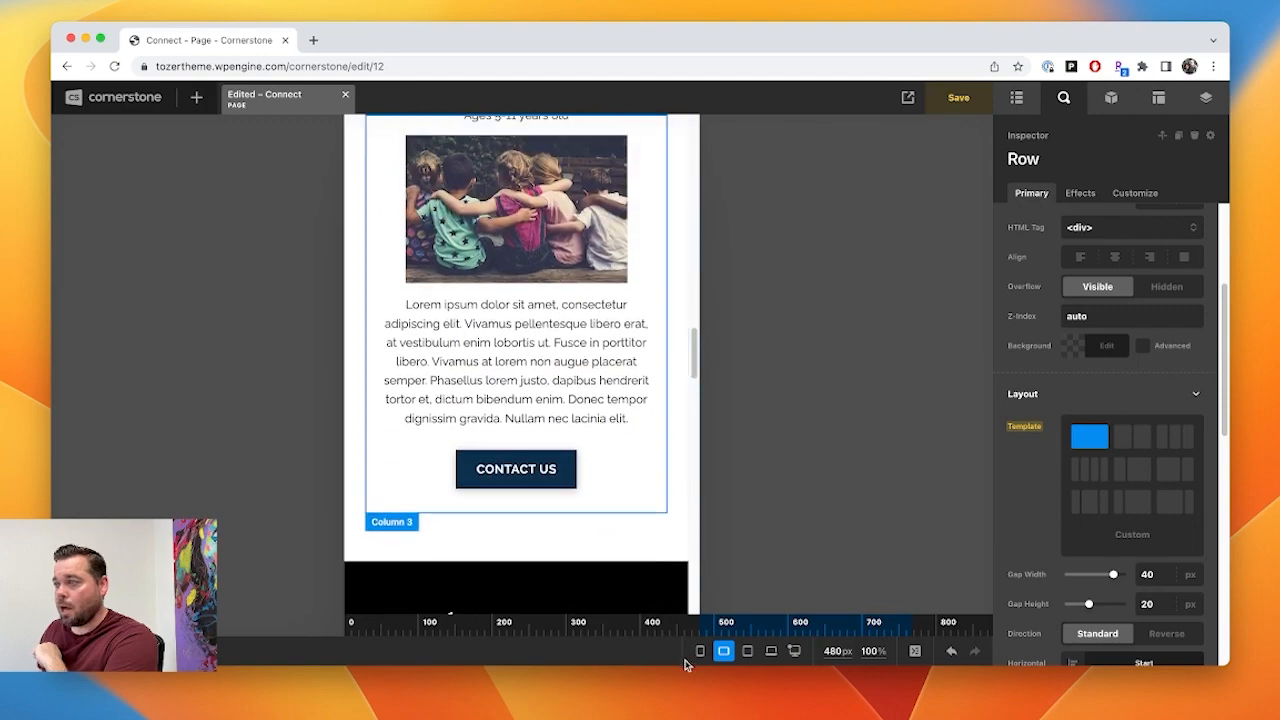
- Cycle through the previews from phone to desktop and check the Kids section at the 1200 px breakpoint
left_click(700, 651)
left_click(724, 651)
left_click(748, 651)
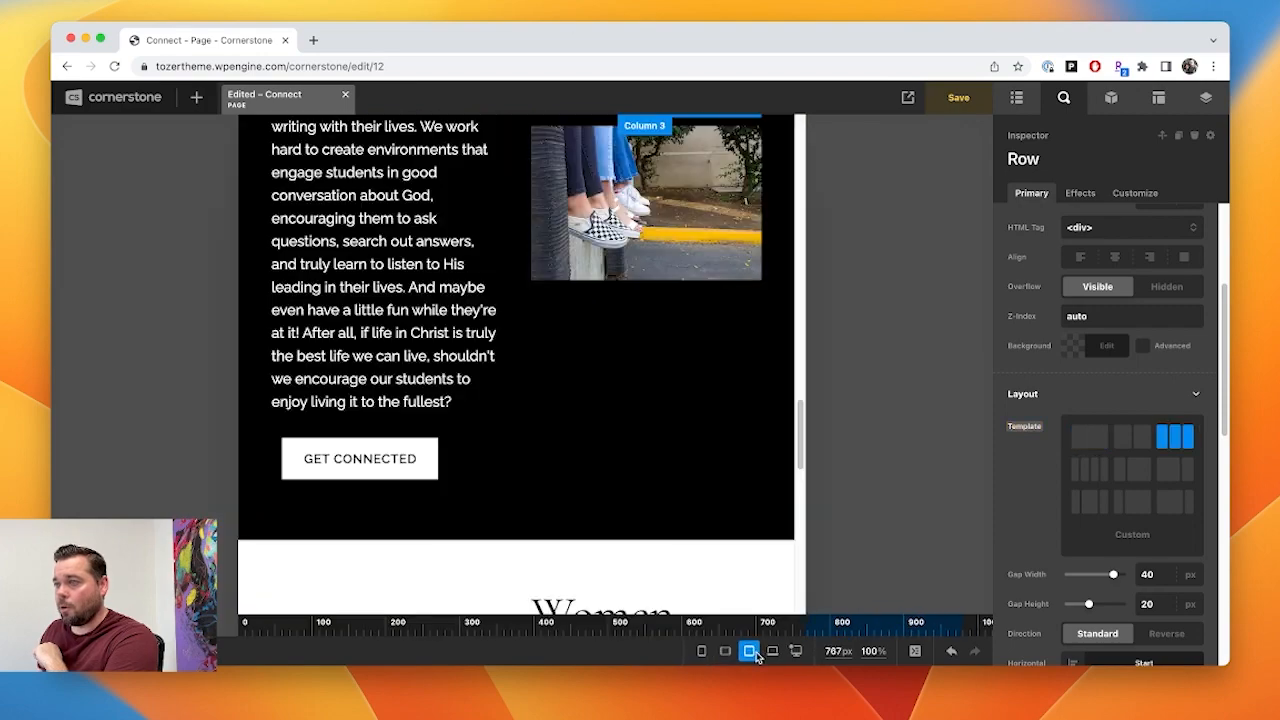
left_click(772, 651)
left_click(792, 651)
left_click(790, 651)
scroll(470, 450, "up", 10)
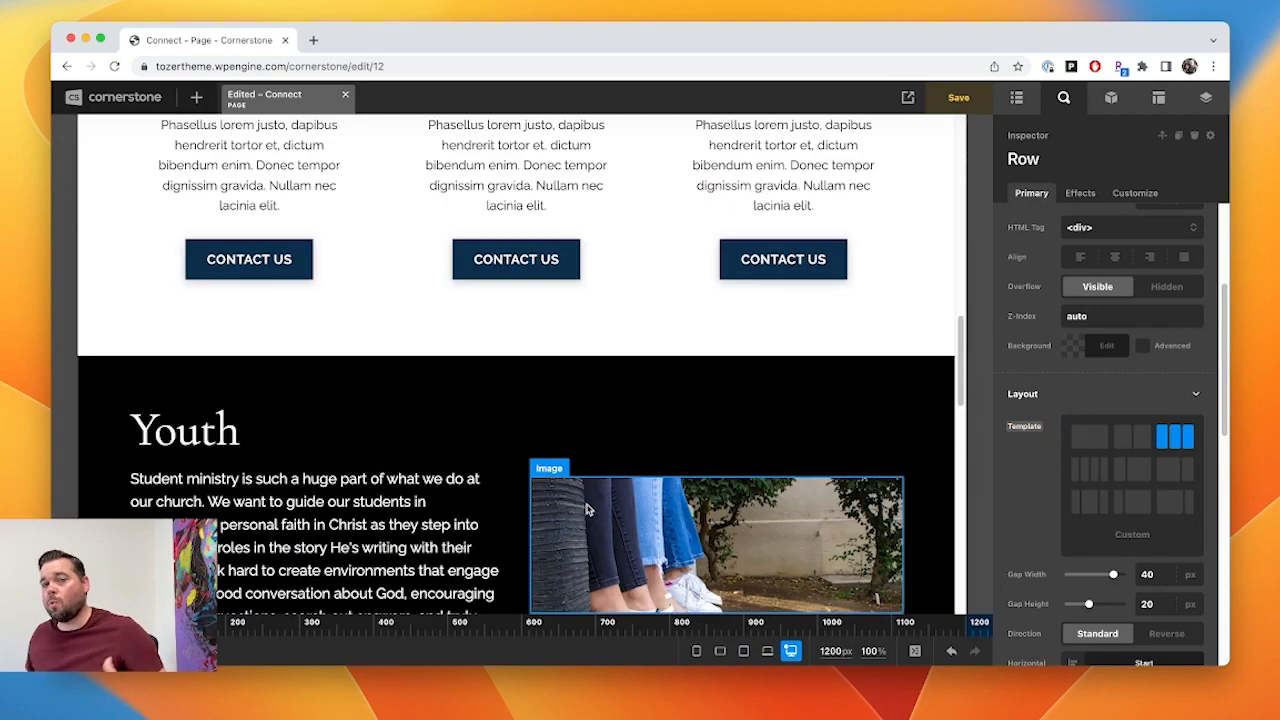
scroll(470, 450, "up", 3)
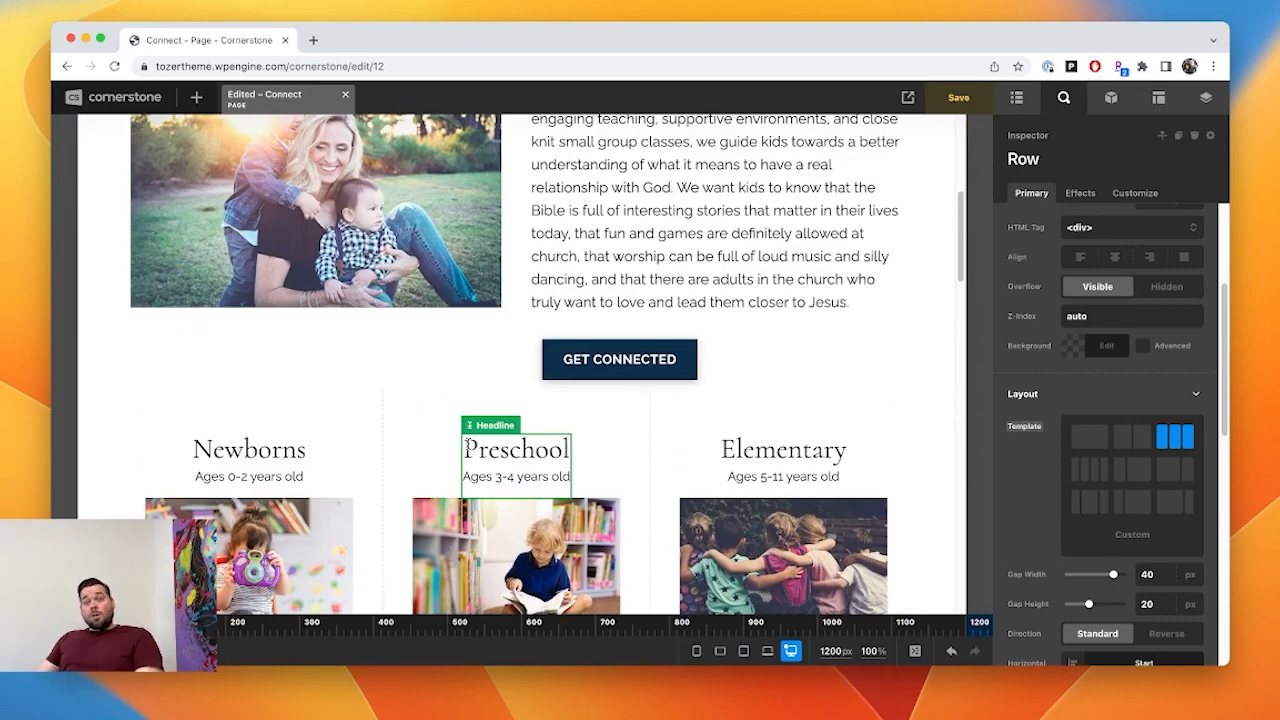
- Save the Connect page with the finished Kids section
scroll(468, 445, "up", 2)
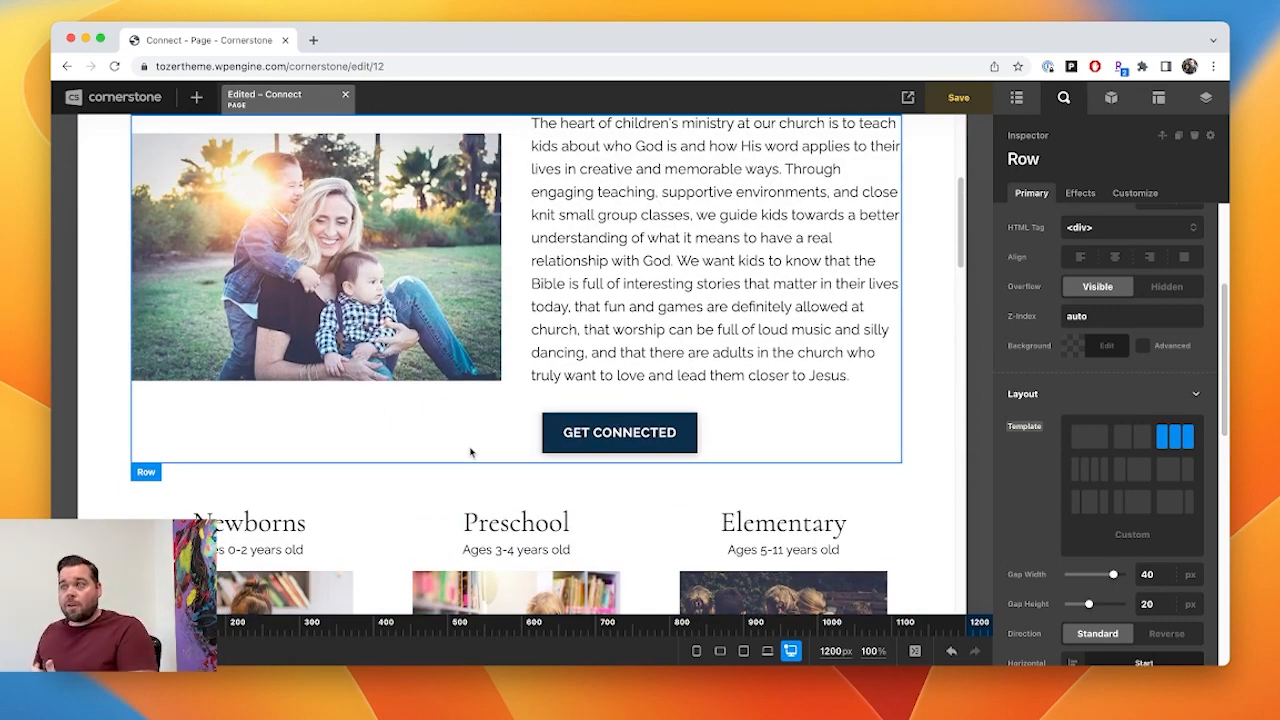
scroll(470, 452, "up", 2)
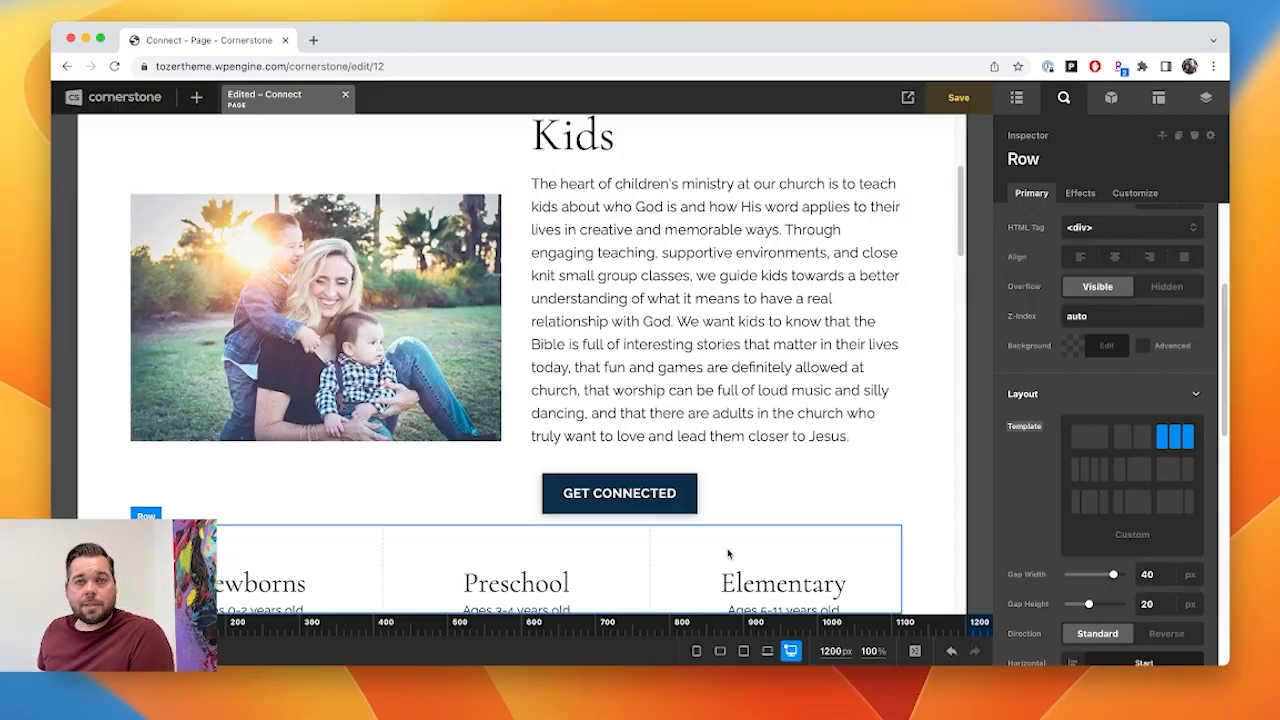
key("super+s")
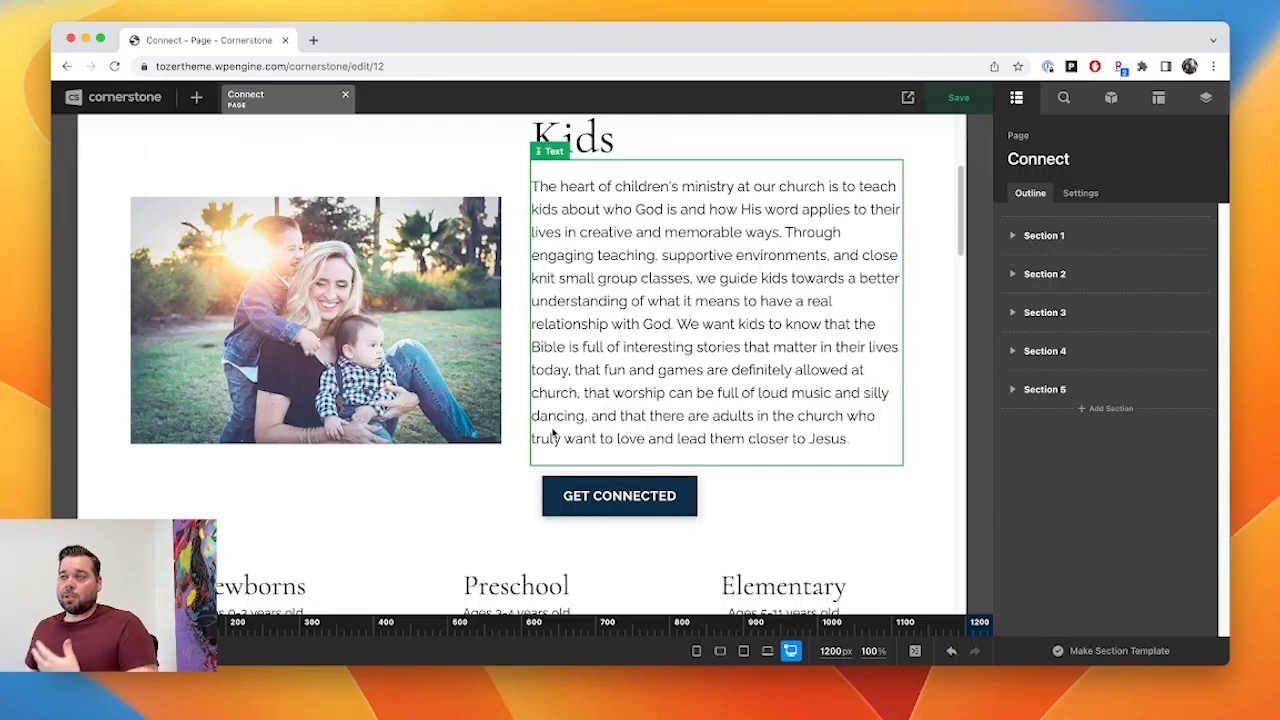
- Look over the Connect page's sections from the Kids columns through Youth and back up to the Get Connected header
scroll(552, 432, "down", 3)
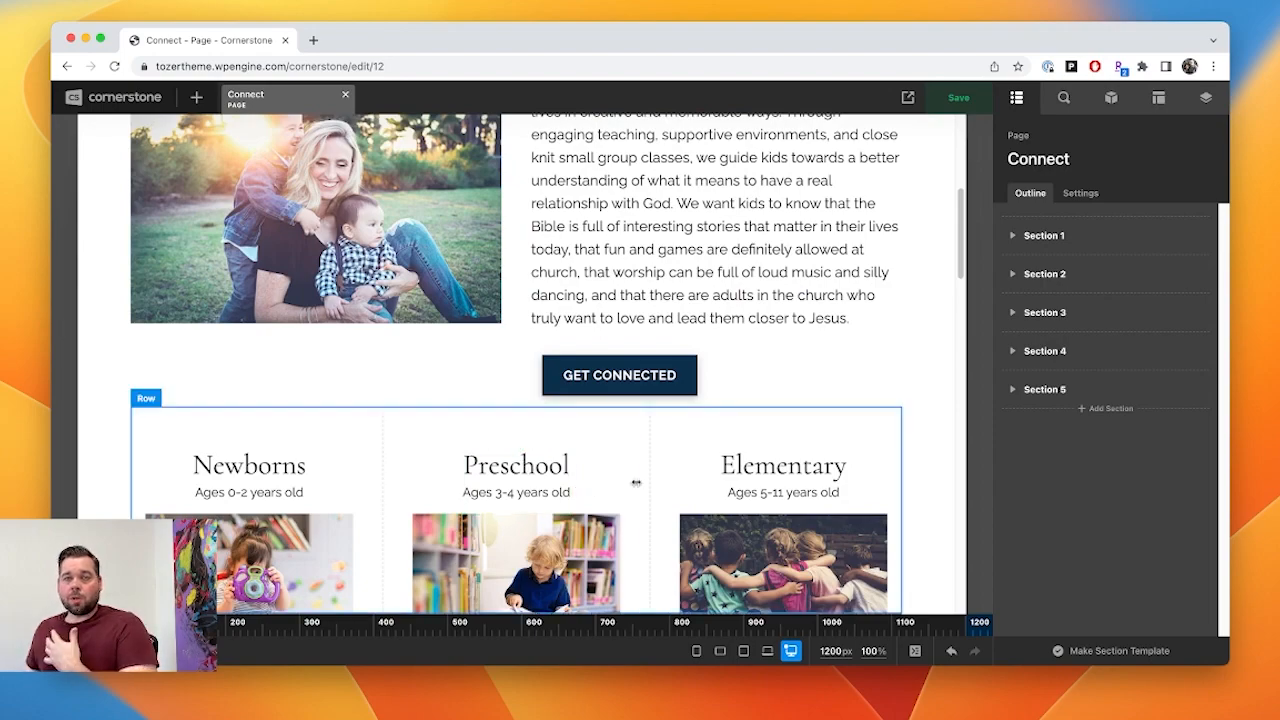
scroll(636, 483, "down", 10)
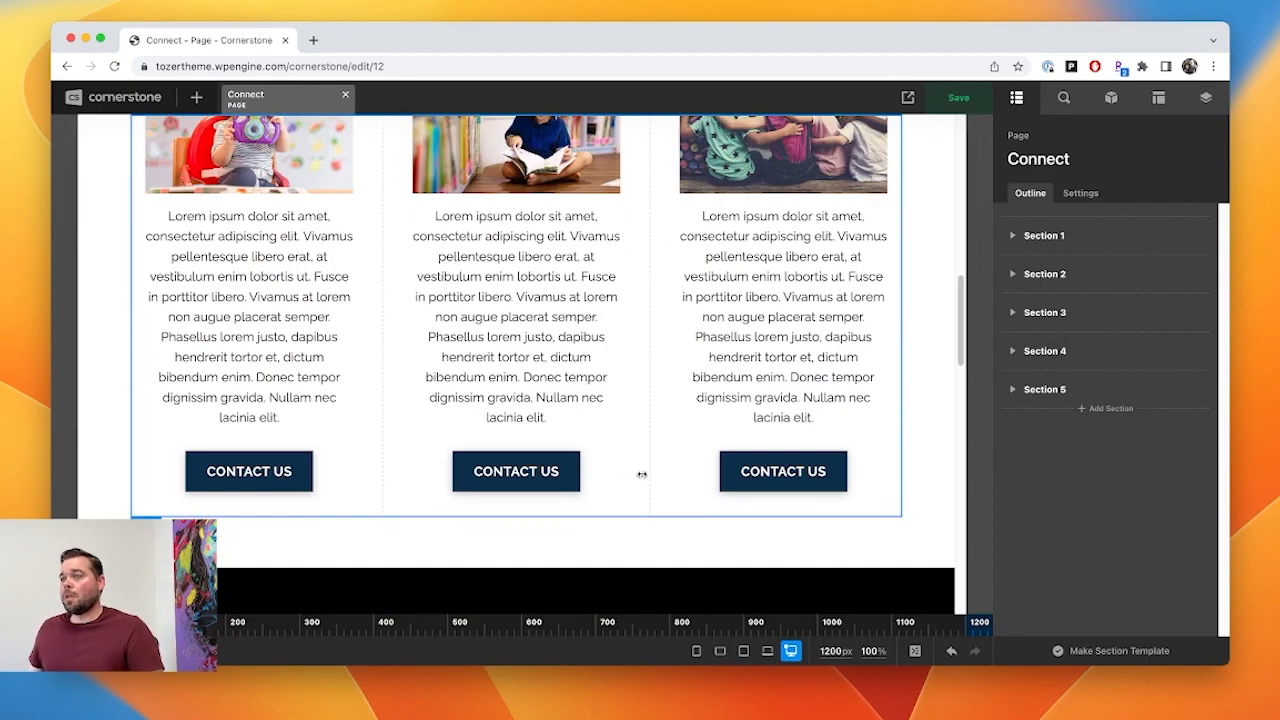
scroll(642, 477, "up", 10)
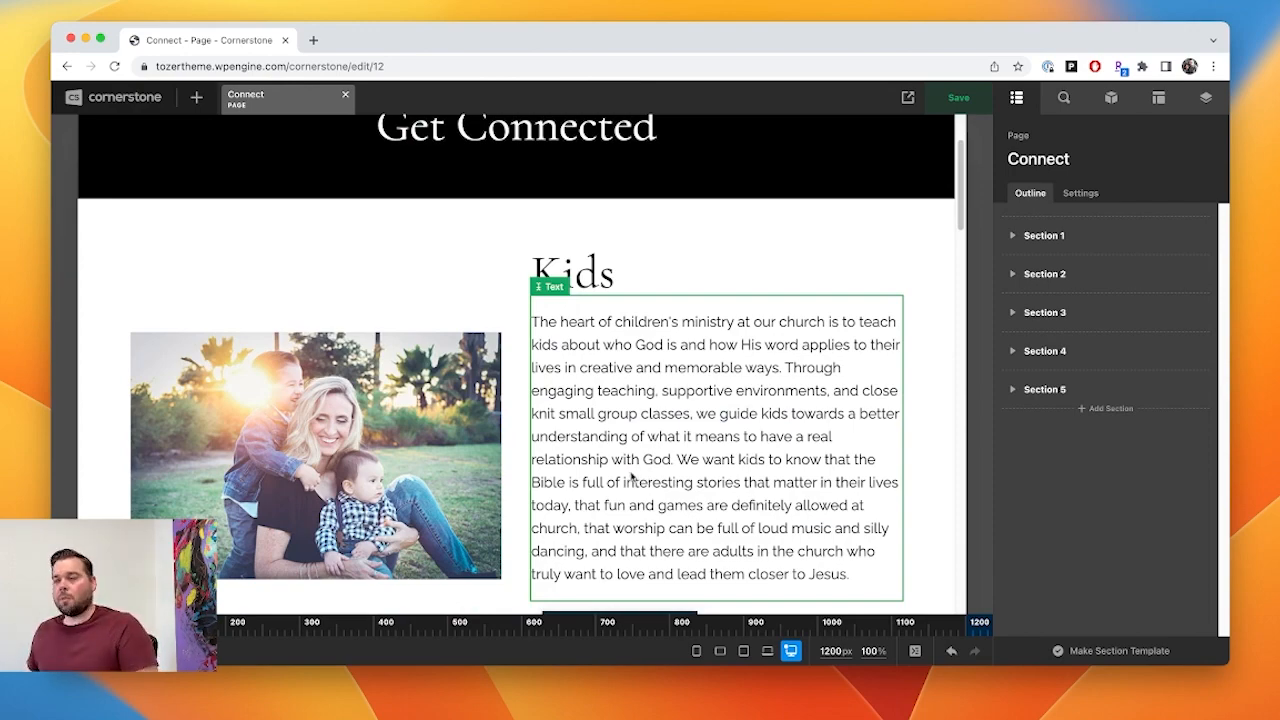
scroll(453, 381, "down", 10)
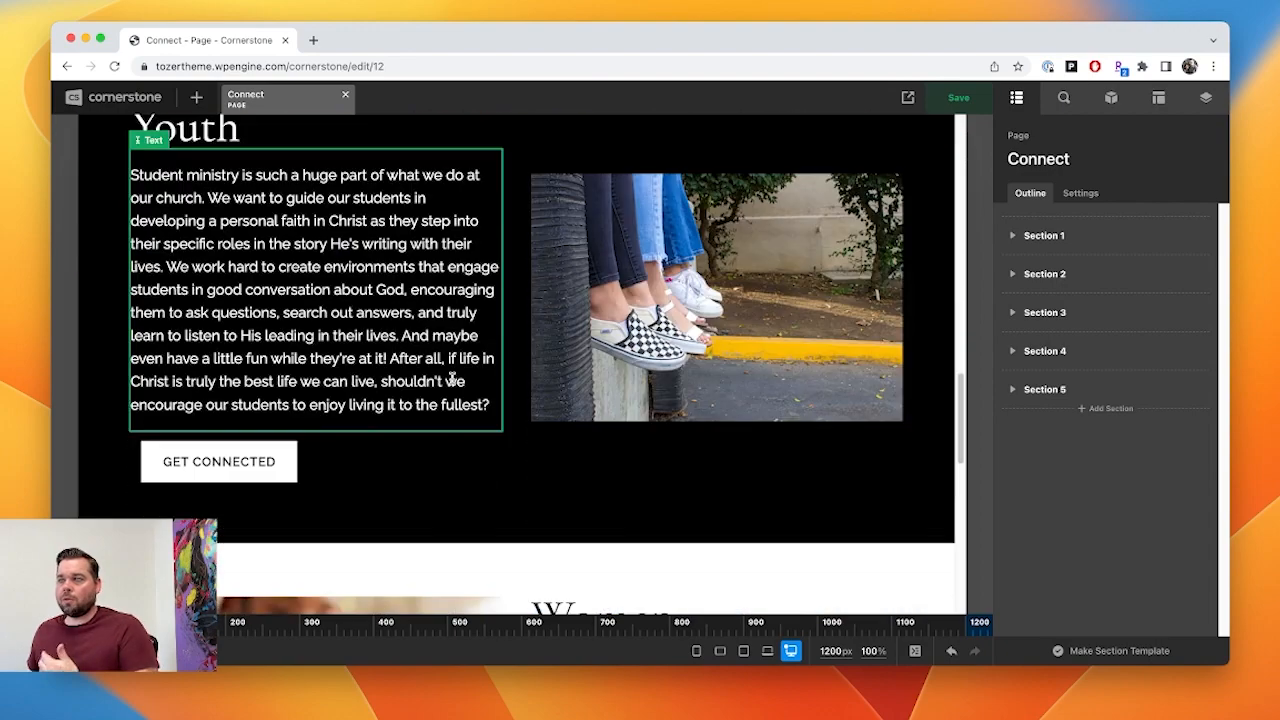
scroll(453, 381, "down", 8)
scroll(453, 381, "up", 12)
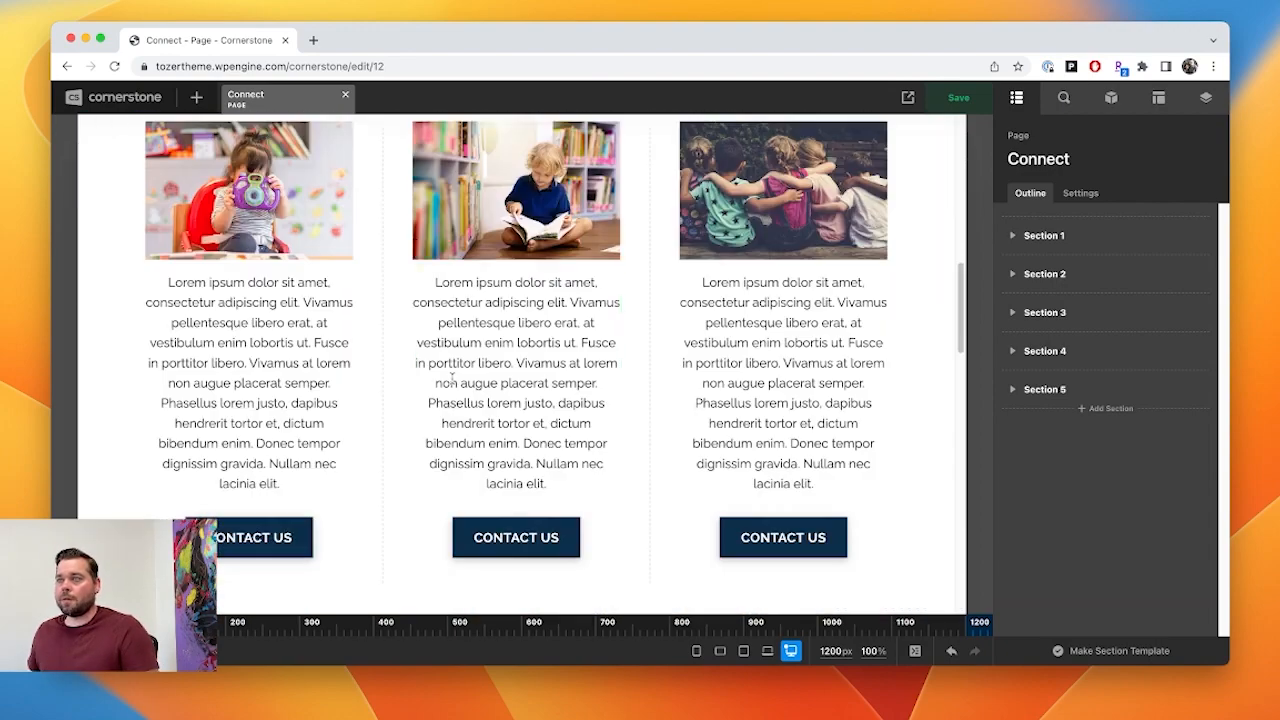
scroll(453, 378, "up", 12)
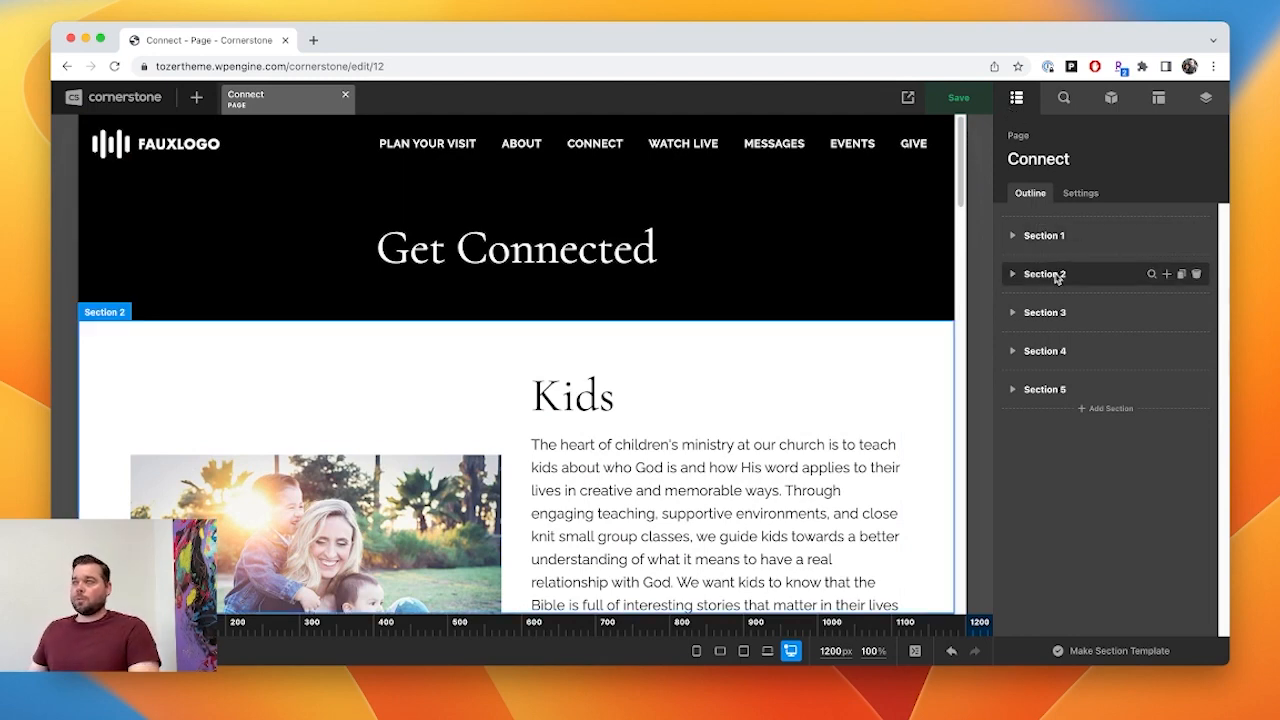
- Duplicate the Kids section and move the copy below the Men section at the end of the page
left_click(1180, 276)
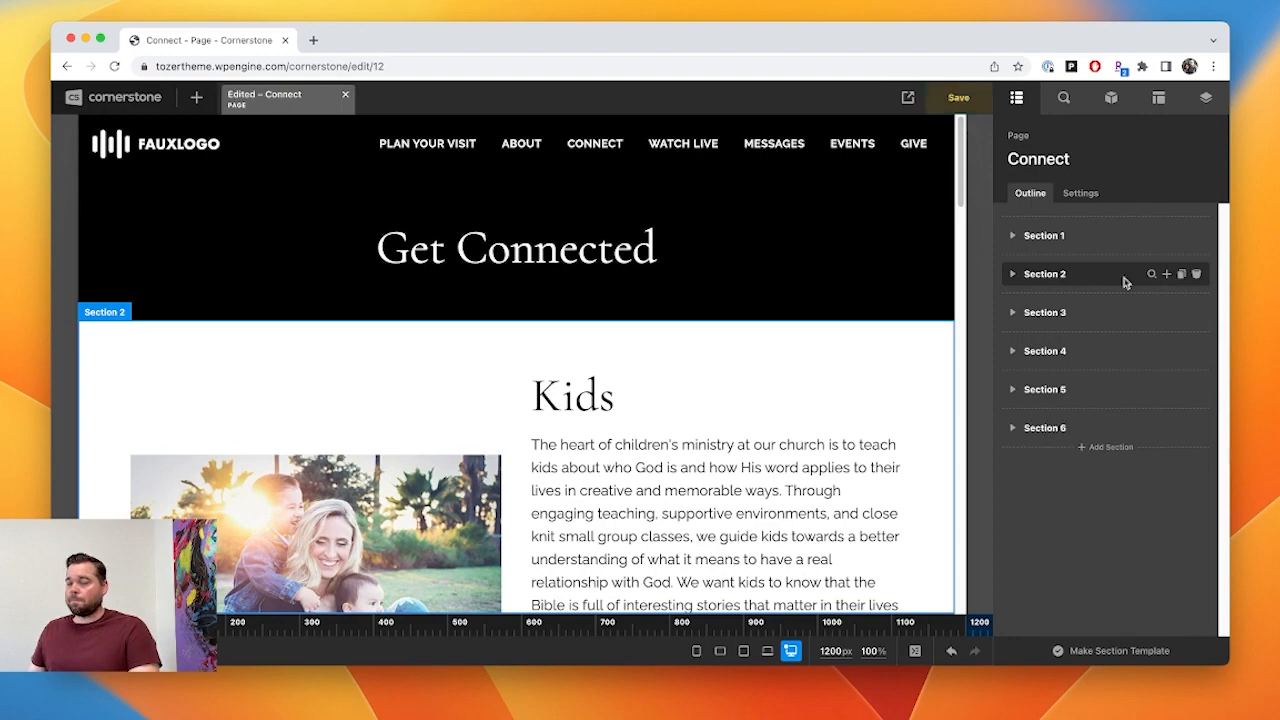
scroll(784, 389, "down", 10)
scroll(784, 389, "down", 5)
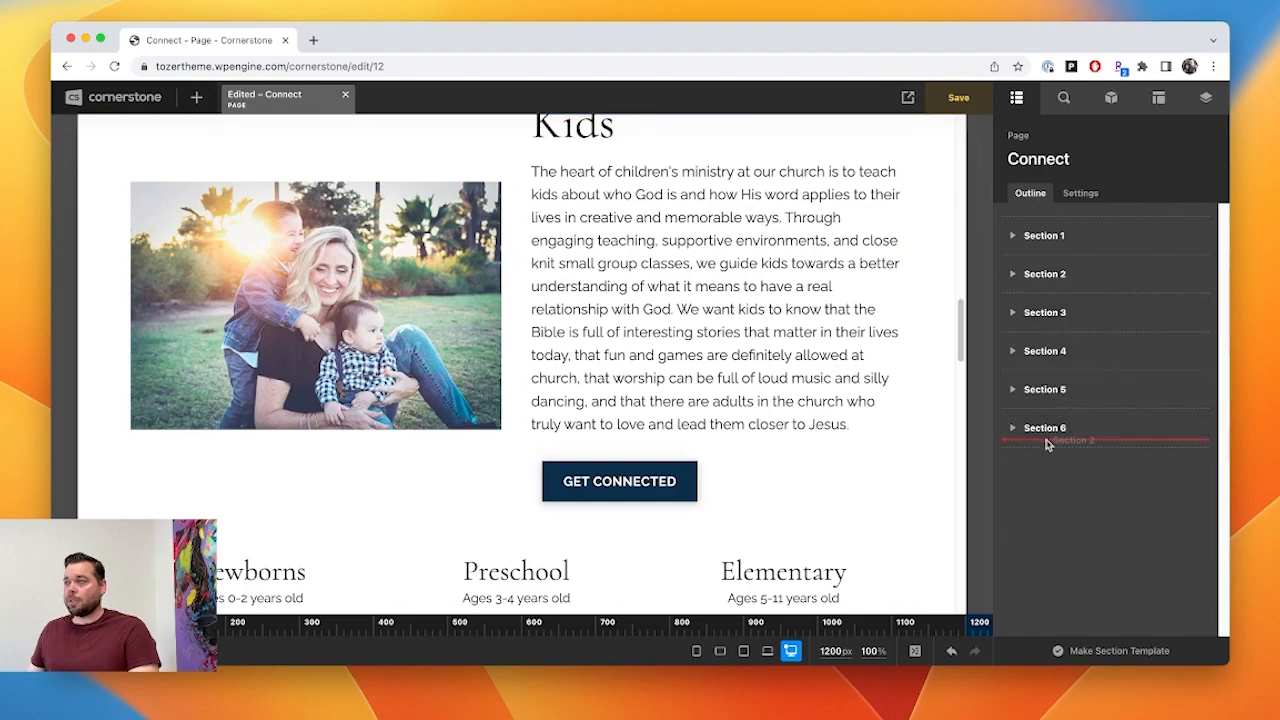
scroll(713, 475, "down", 6)
scroll(713, 475, "down", 15)
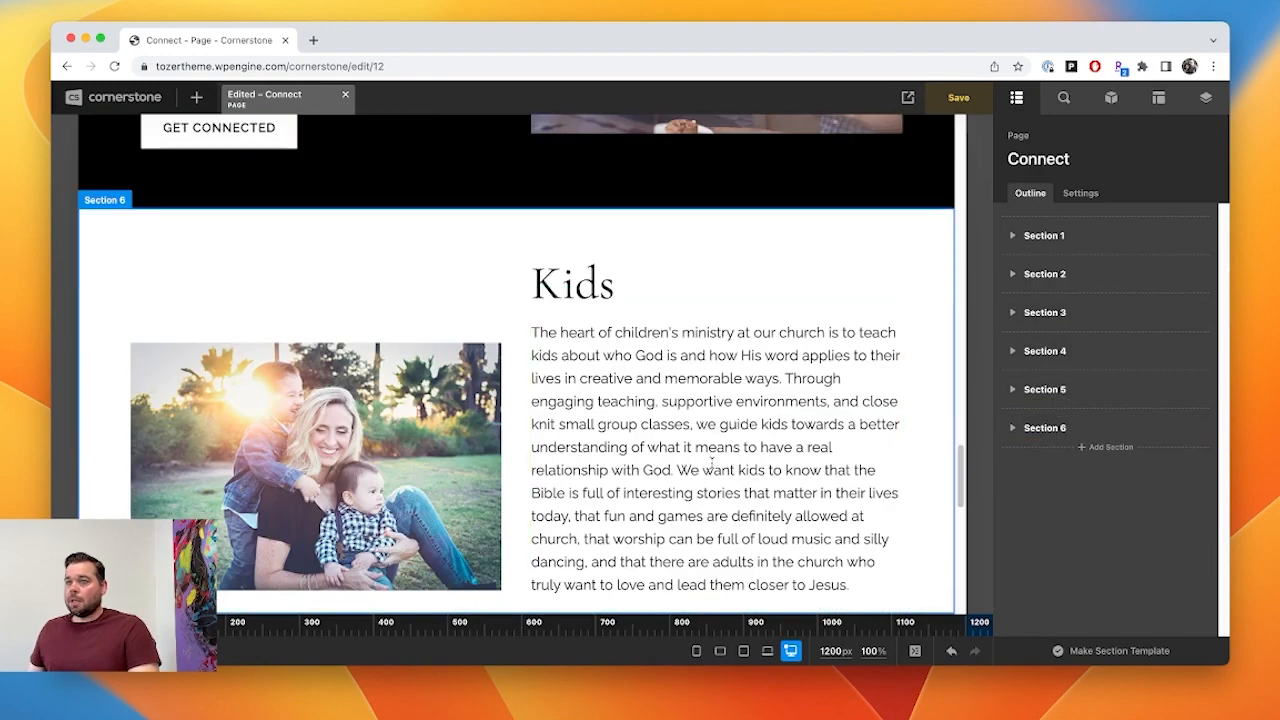
- Change the headline of the duplicated Kids section to "Groups"
scroll(713, 465, "up", 4)
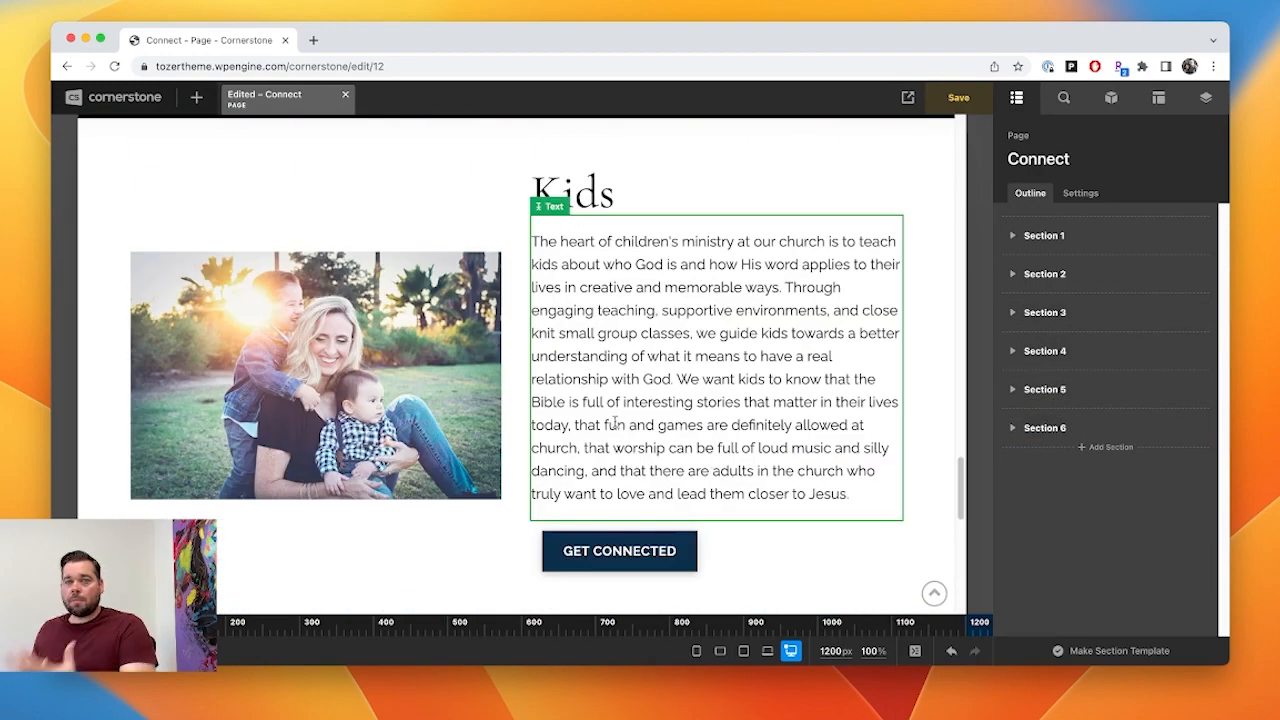
double_click(568, 196)
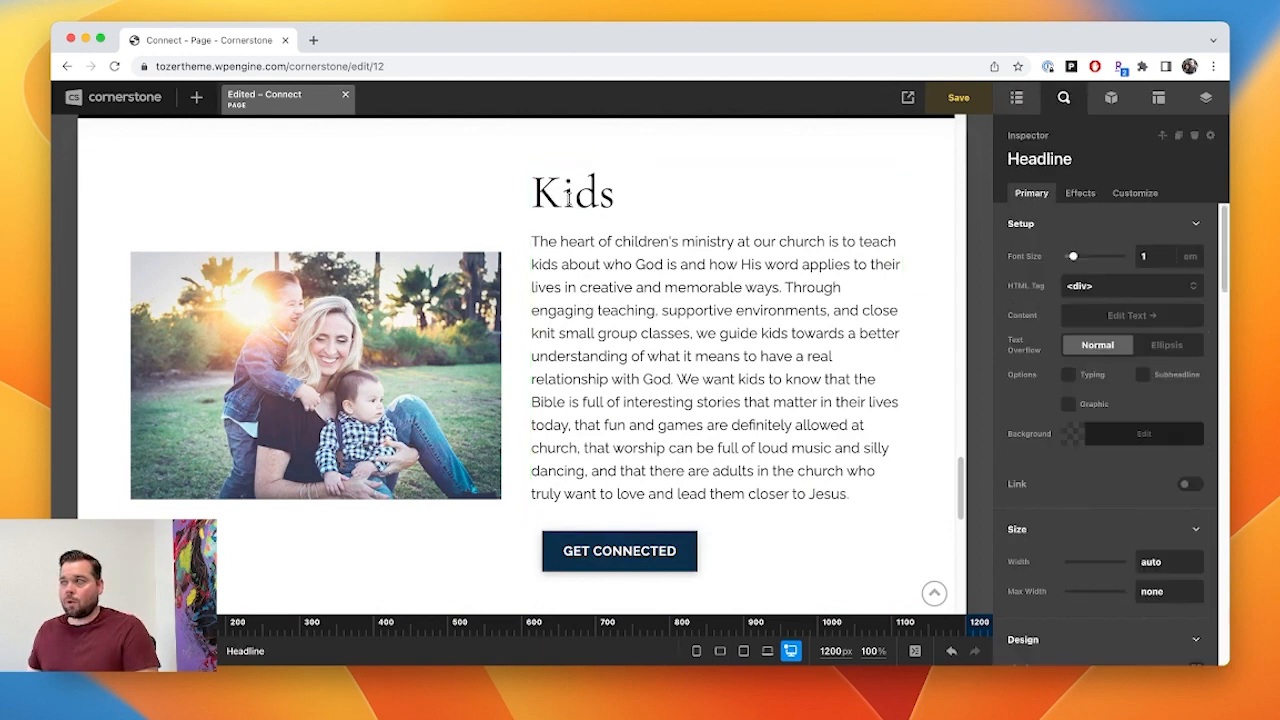
double_click(568, 198)
type("Groups")
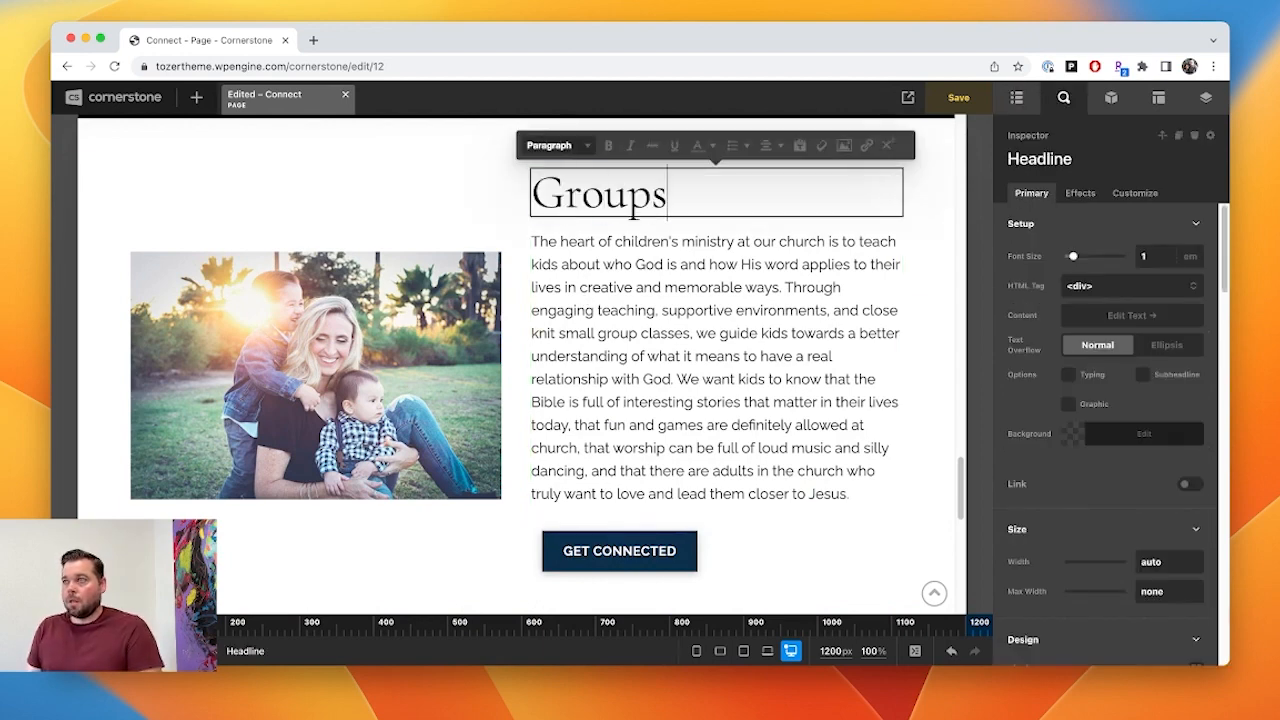
left_click(564, 249)
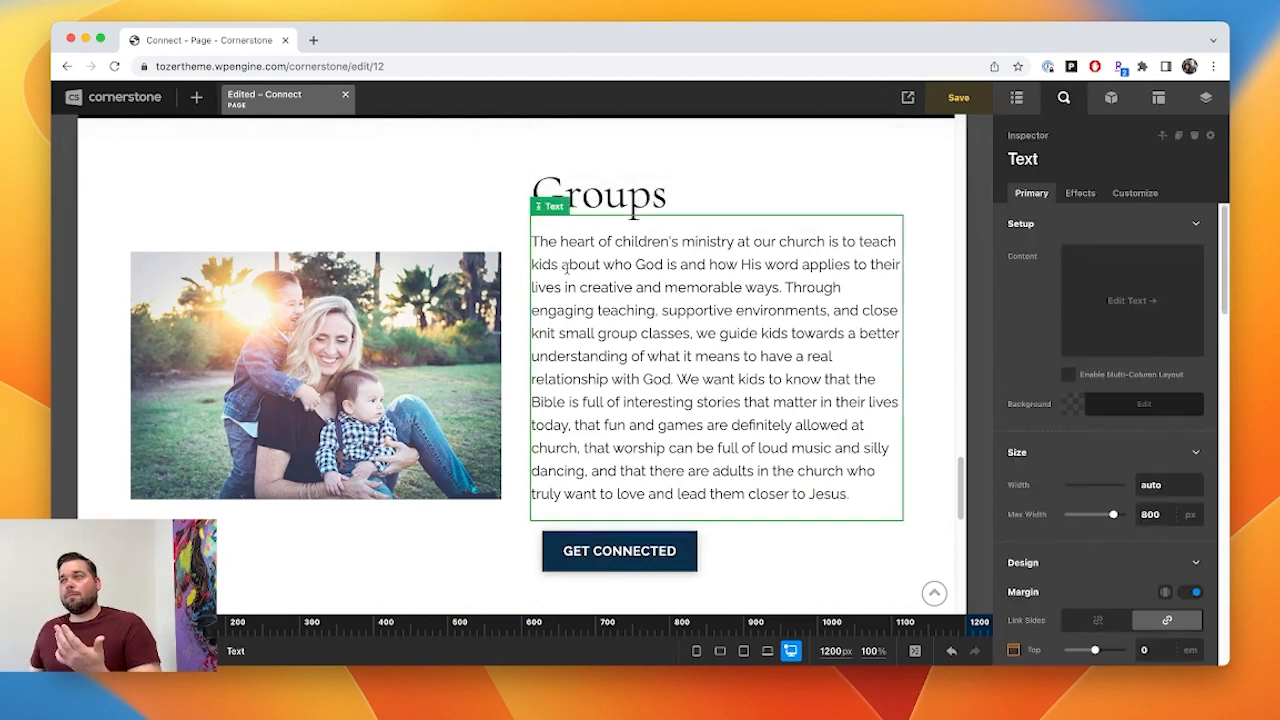
- Delete the duplicated Groups section, Section 6, from the page
scroll(640, 295, "up", 4)
left_click(1016, 97)
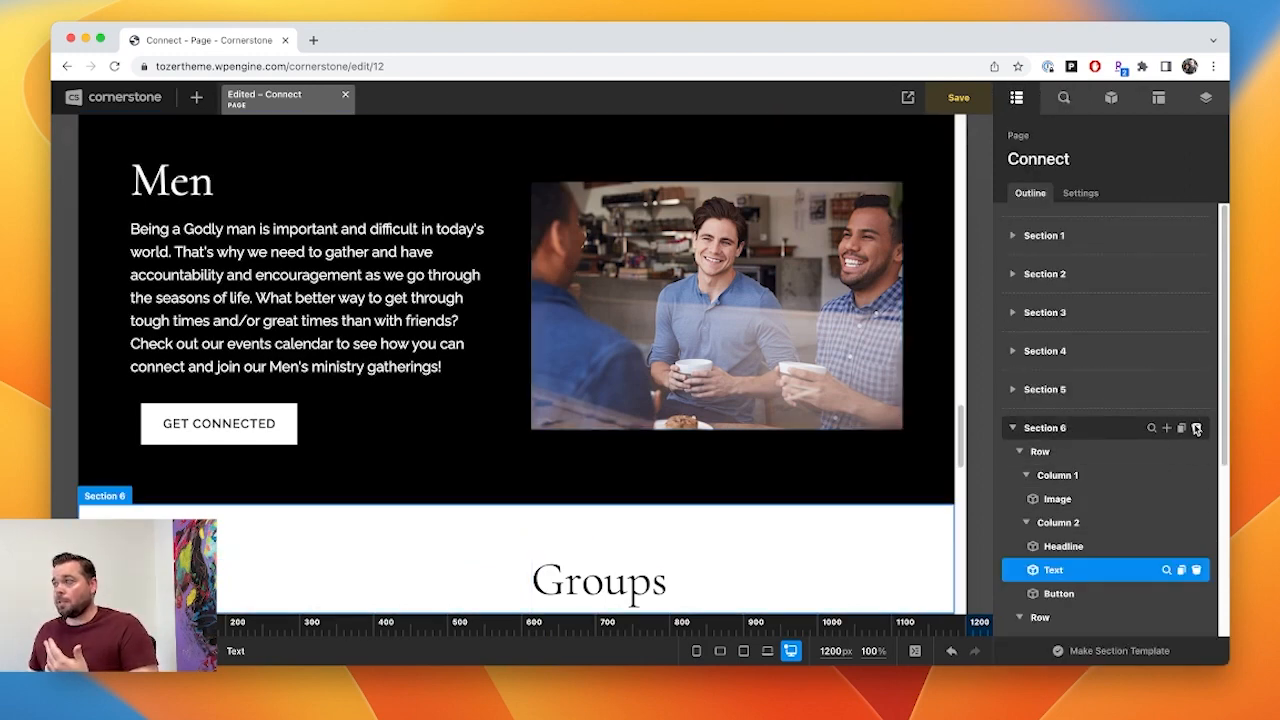
left_click(1196, 428)
scroll(750, 417, "up", 15)
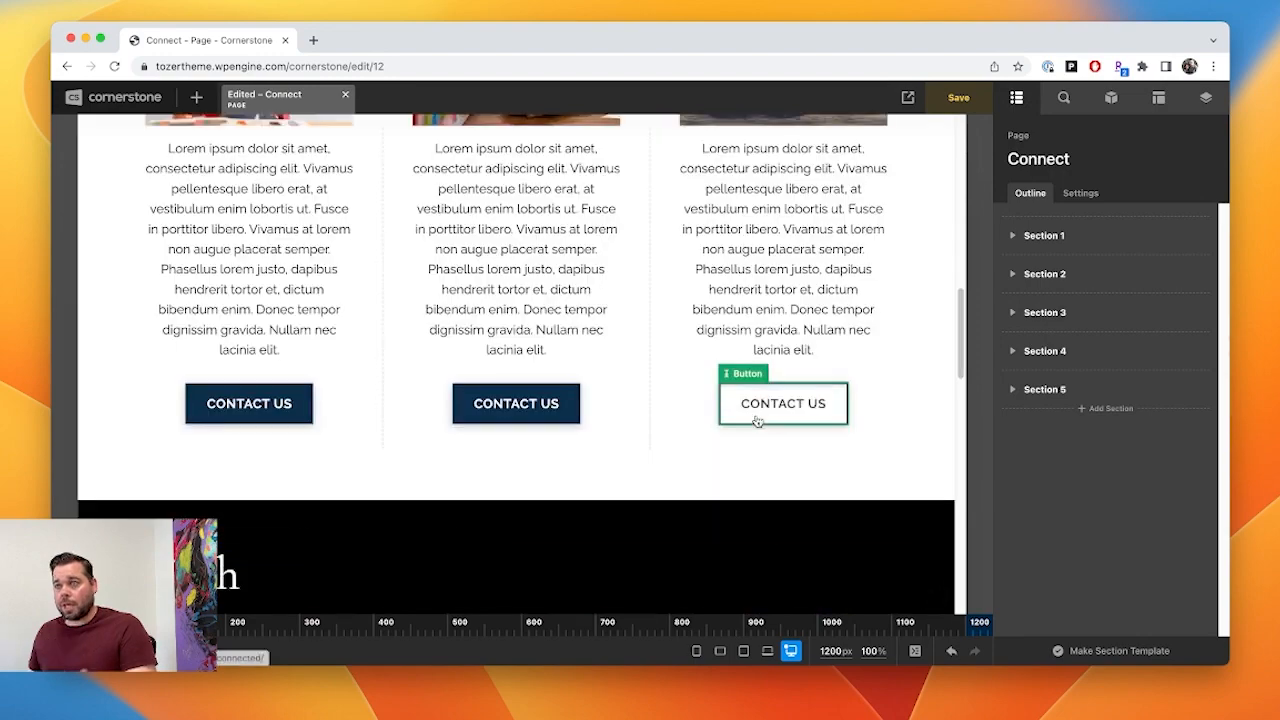
scroll(757, 420, "down", 4)
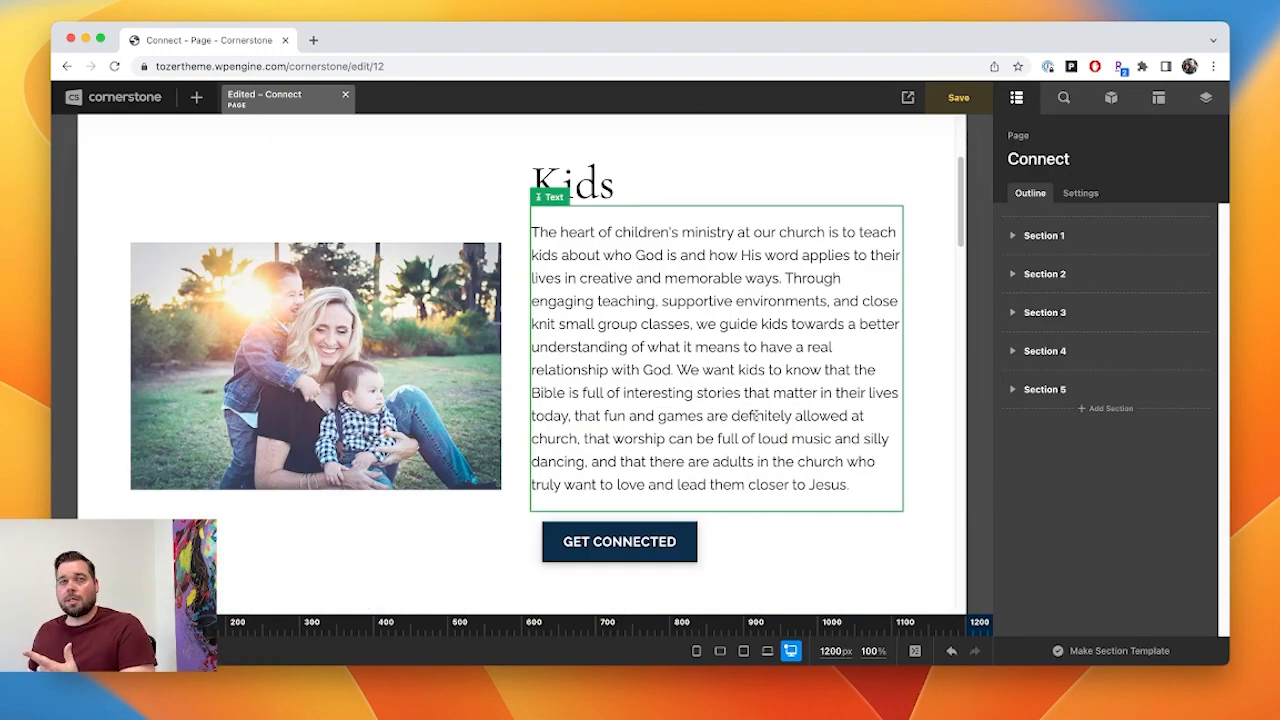
scroll(757, 416, "down", 2)
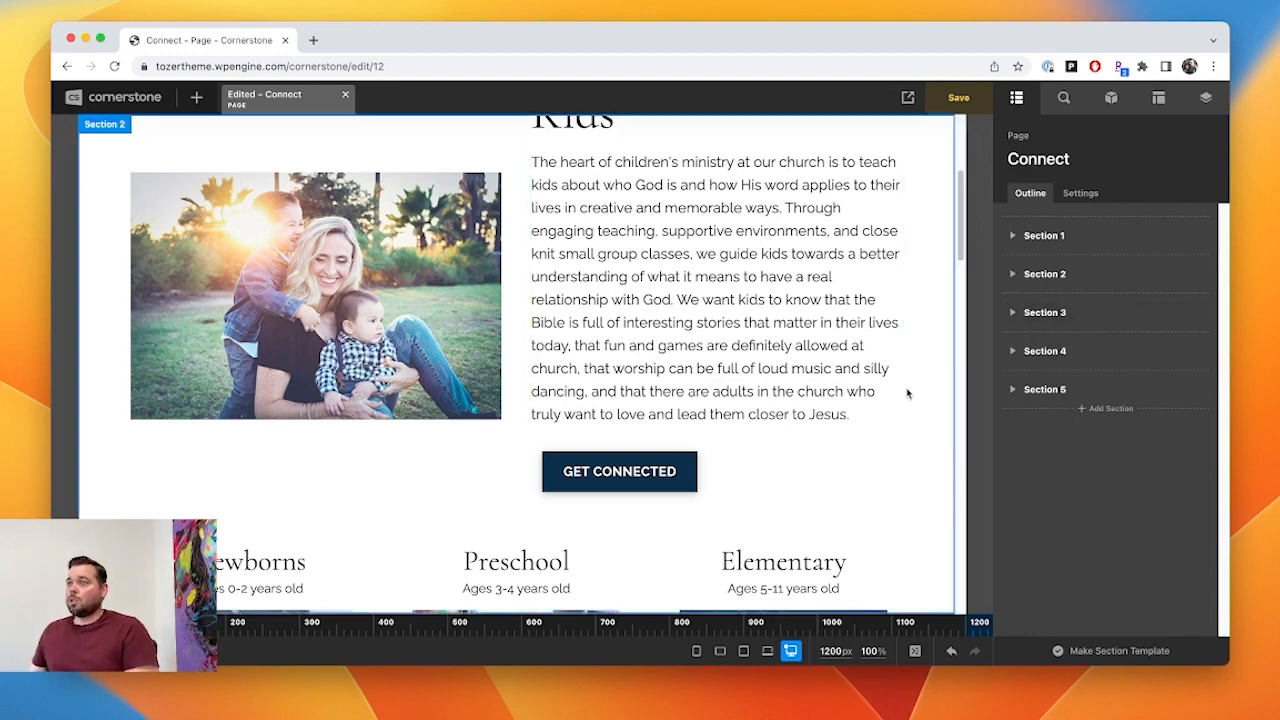
scroll(908, 394, "up", 3)
scroll(488, 277, "down", 5)
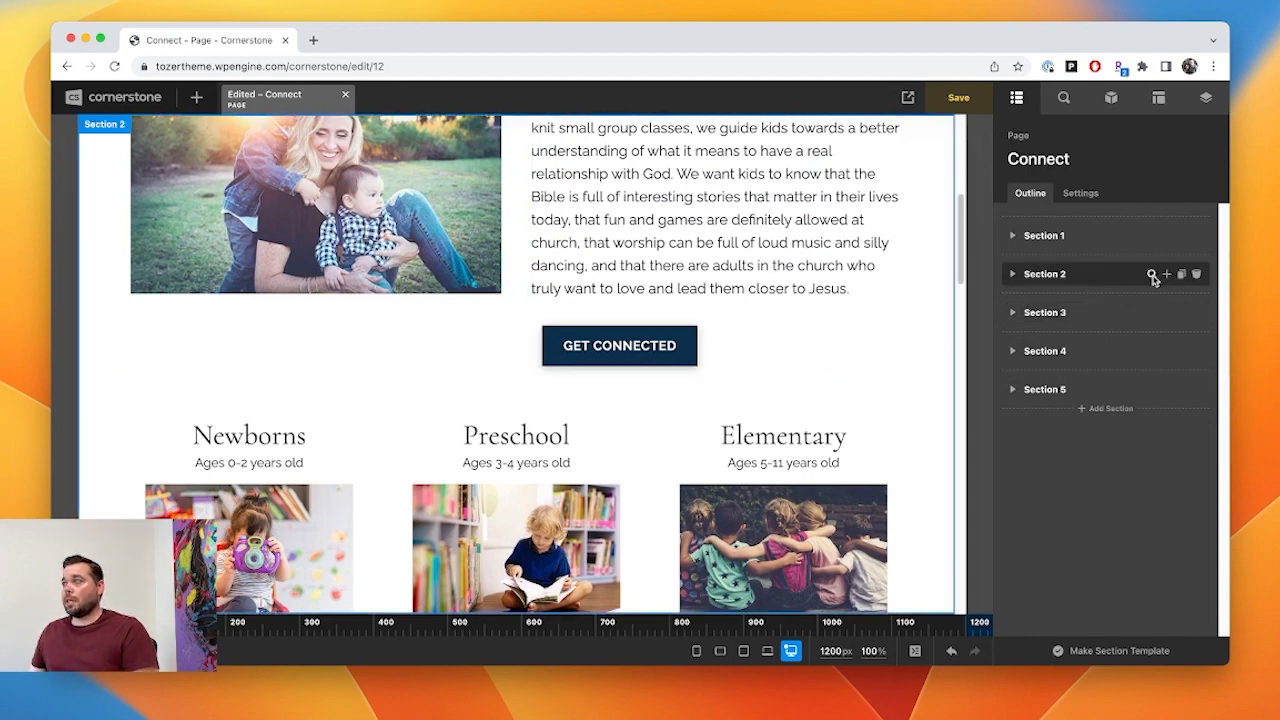
- Start making a section template and include only Section 2, excluding Sections 1, 3, 4 and 5
left_click(1153, 276)
left_click(1018, 98)
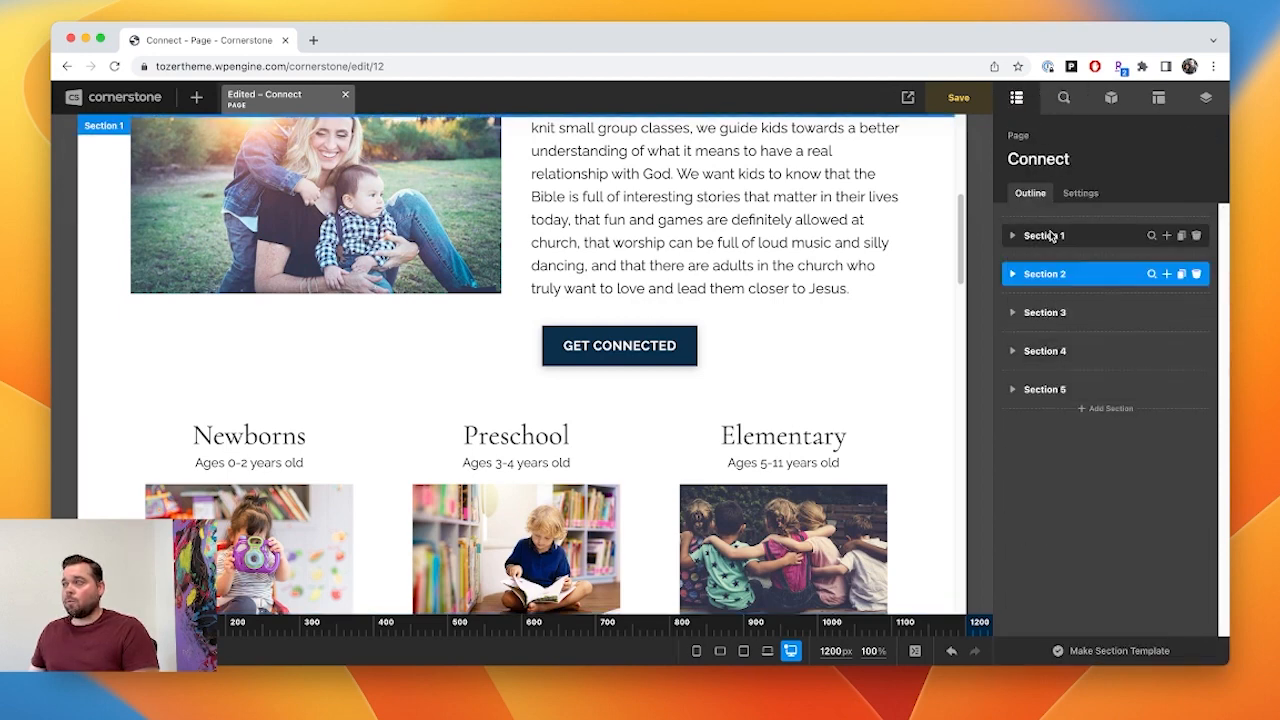
left_click(1112, 651)
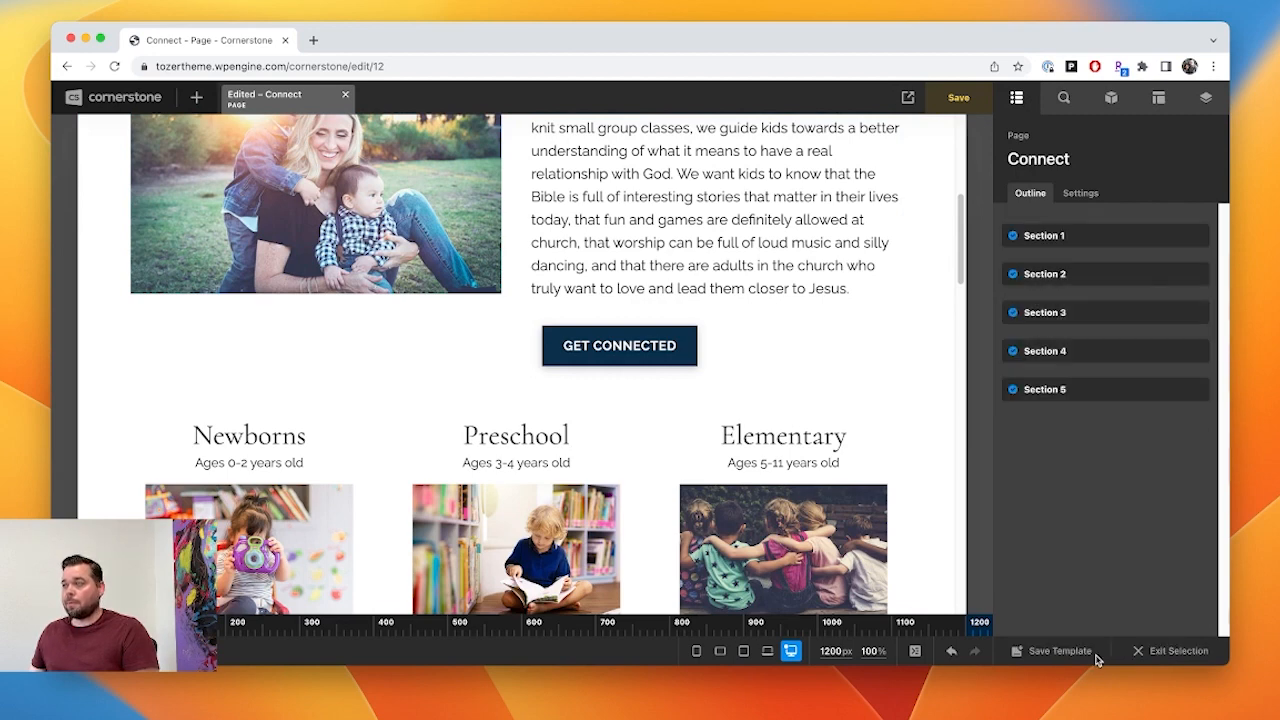
left_click(1014, 314)
left_click(1014, 352)
left_click(1014, 389)
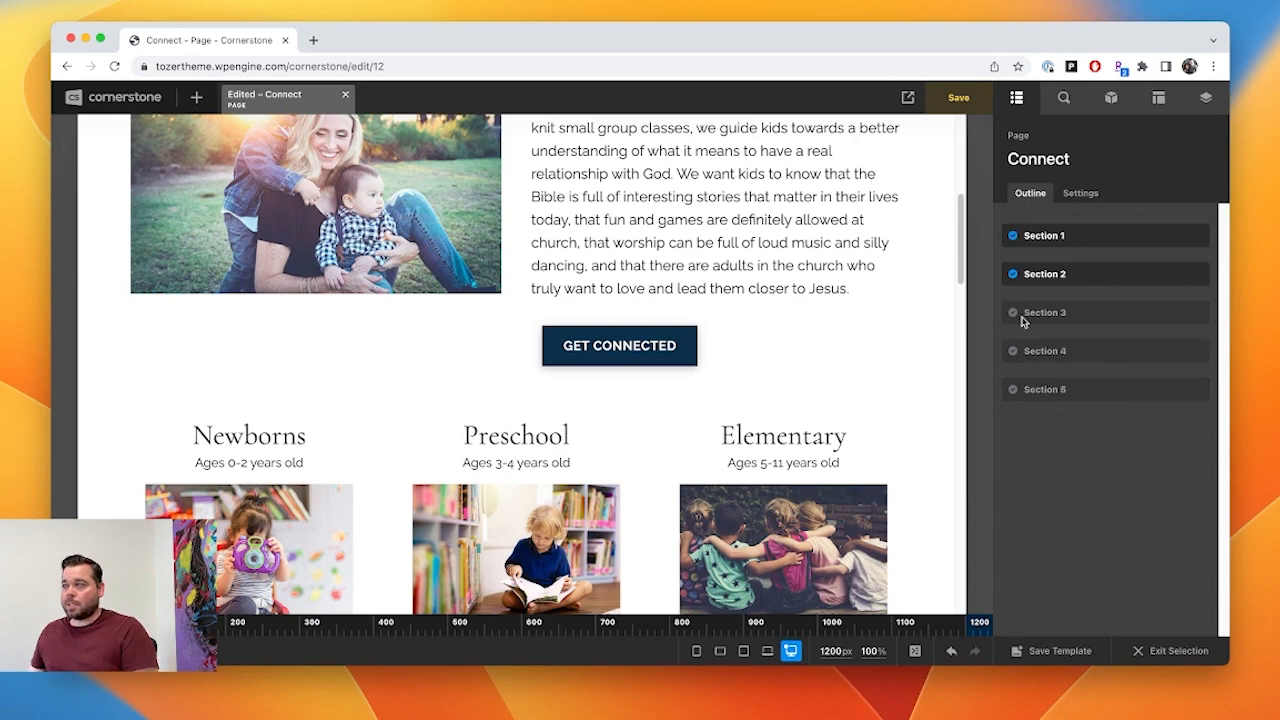
left_click(1014, 236)
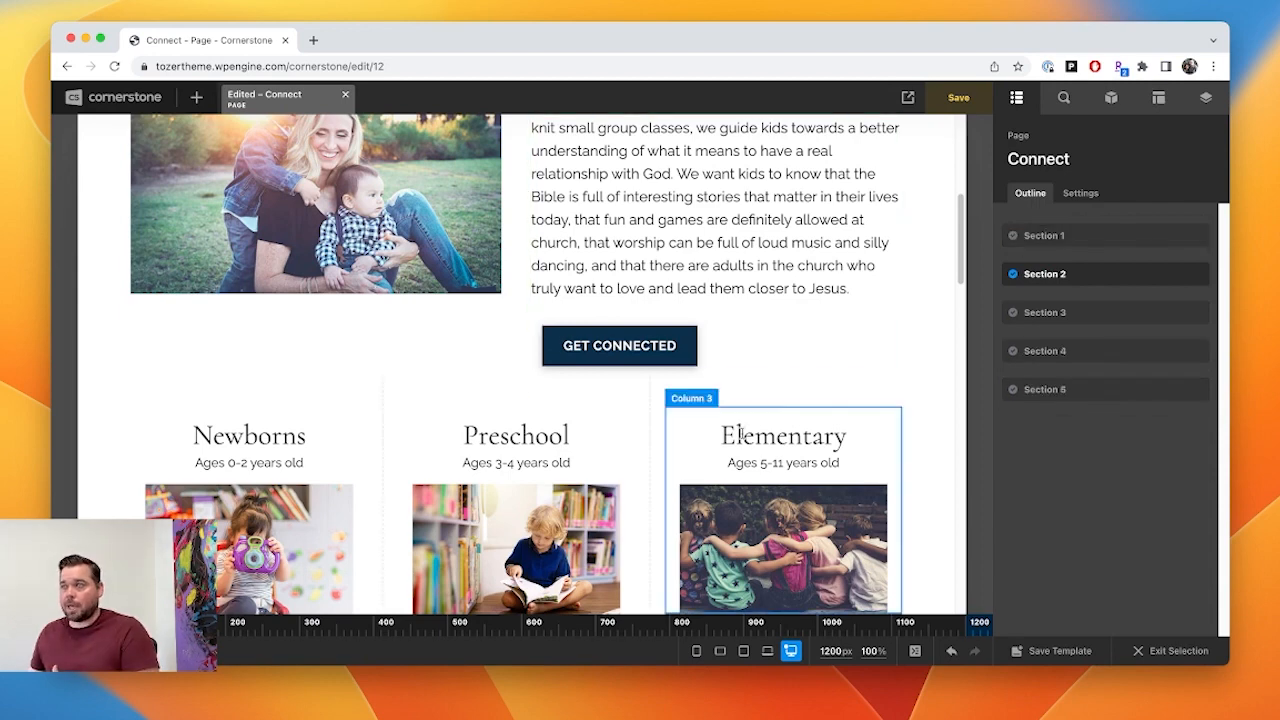
- Save the selected Kids section as a section template named "Section - Kids"
scroll(757, 471, "up", 2)
scroll(757, 471, "up", 1)
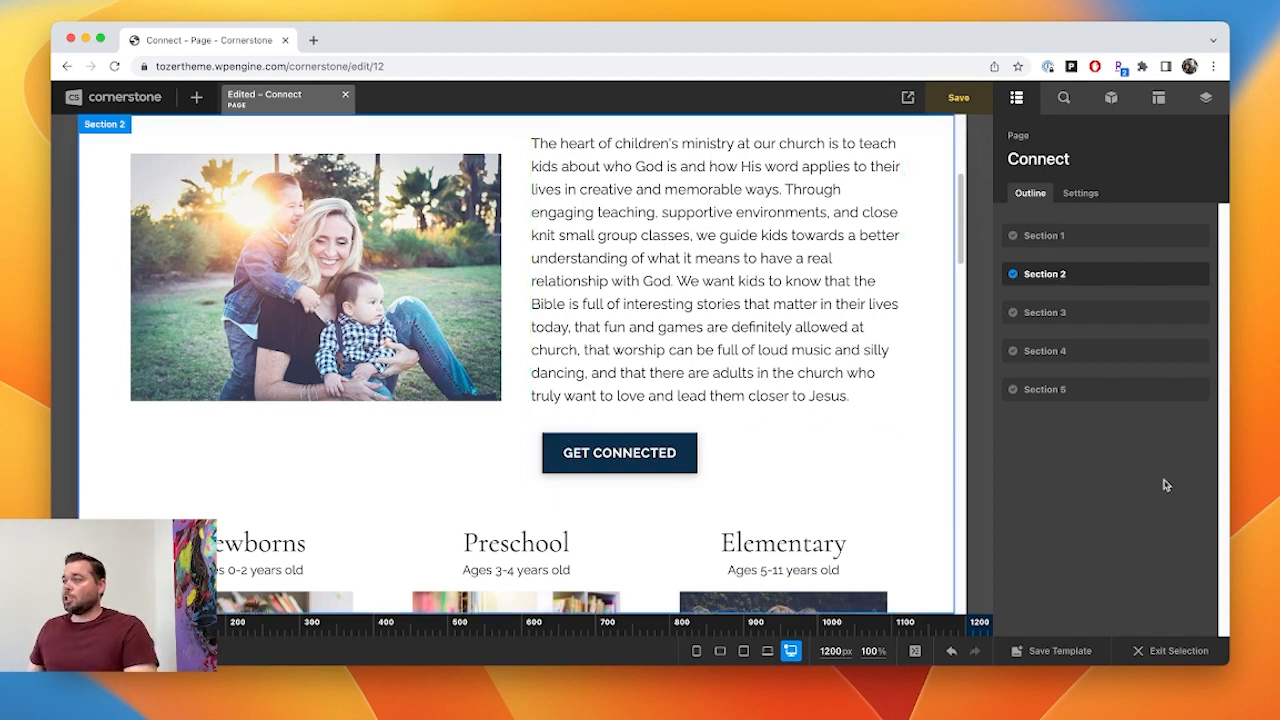
left_click(1060, 651)
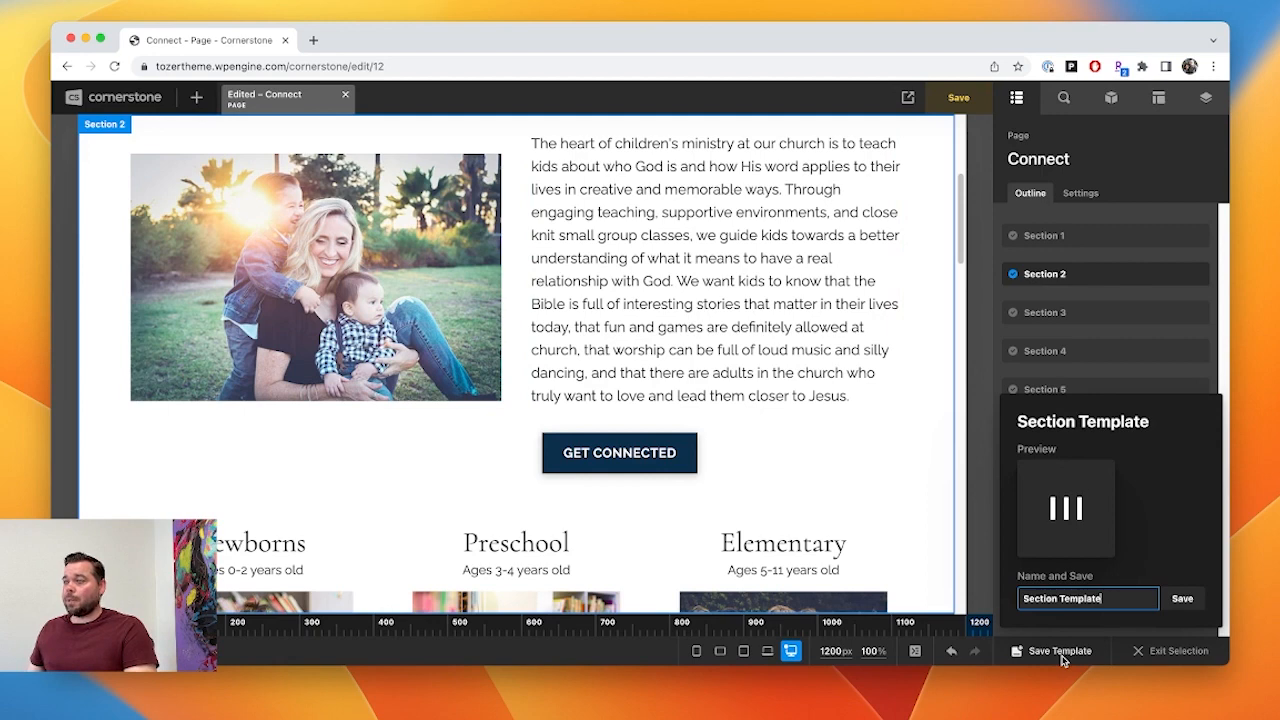
key("super+a")
type("Se")
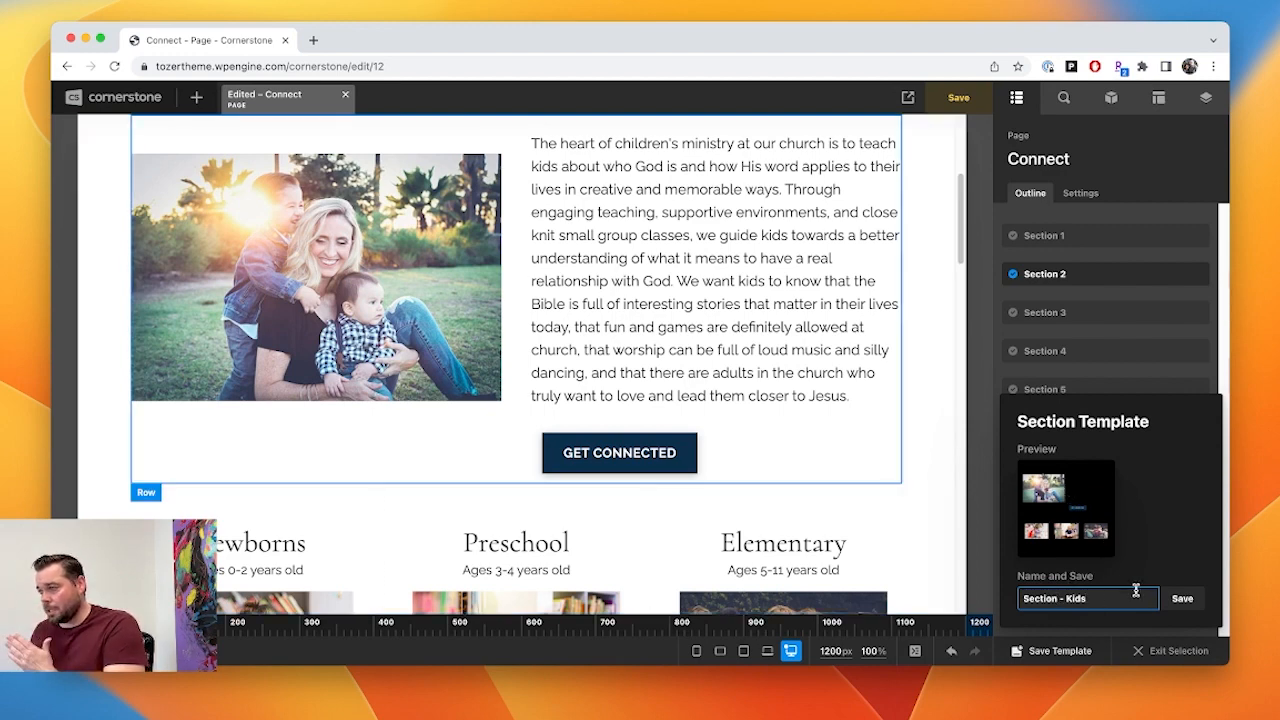
left_click(1172, 598)
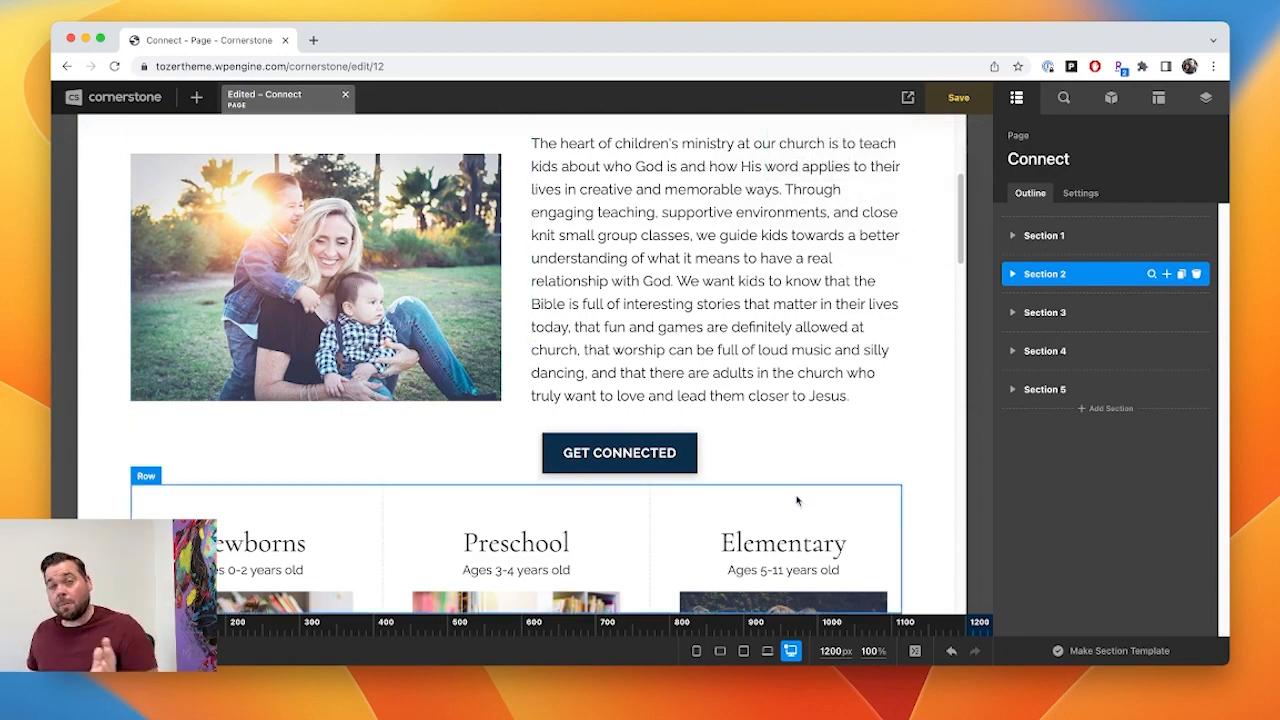
- Insert the "Section - Kids" template from the template library below the Men section
scroll(756, 528, "down", 15)
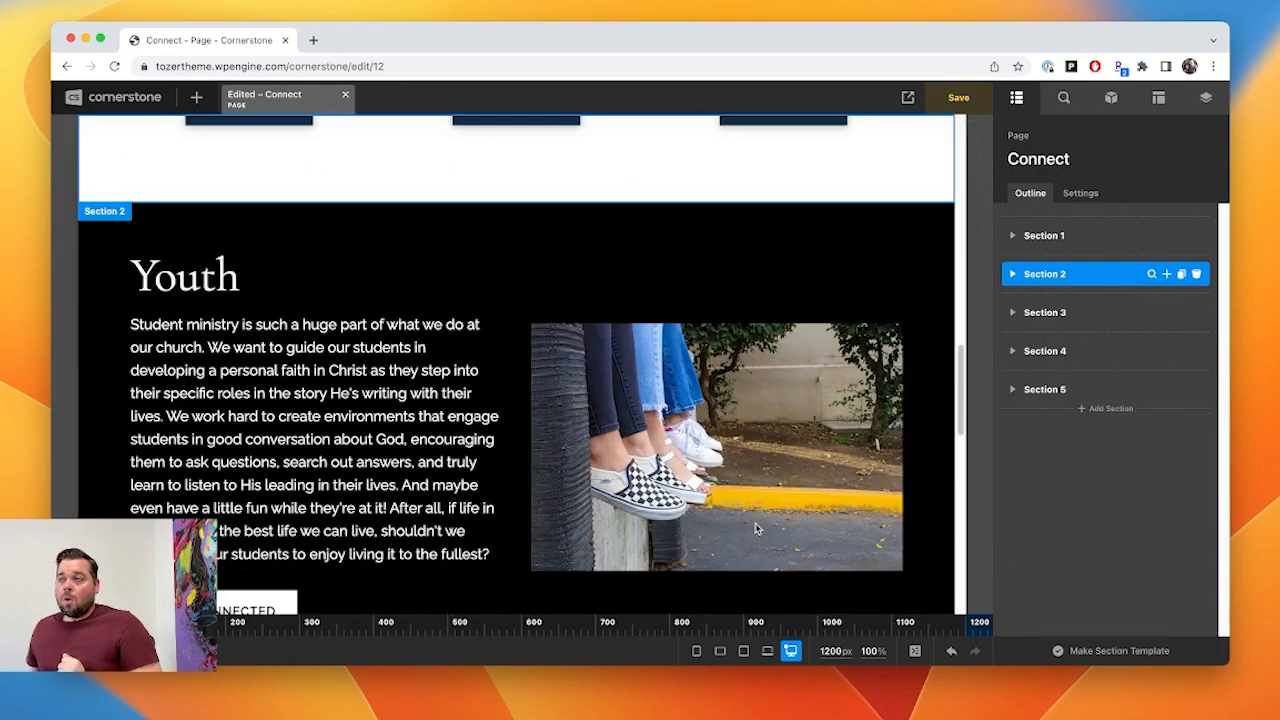
scroll(756, 528, "down", 5)
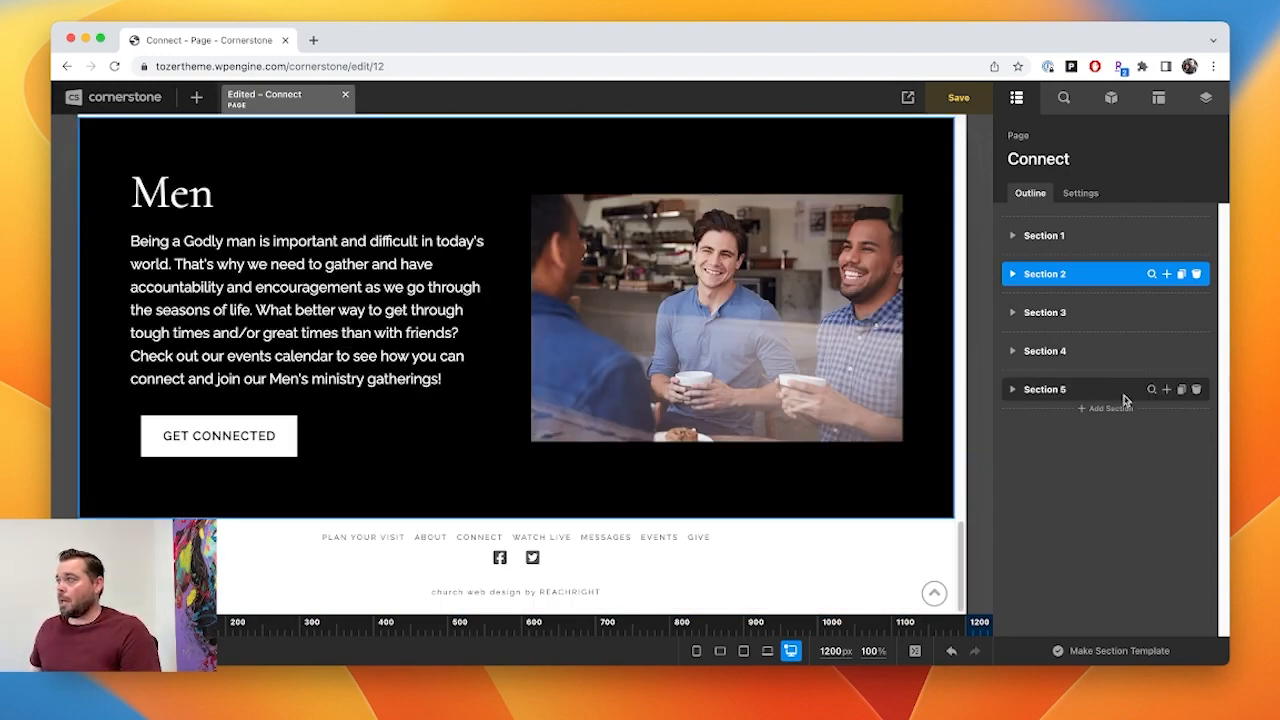
left_click(1160, 98)
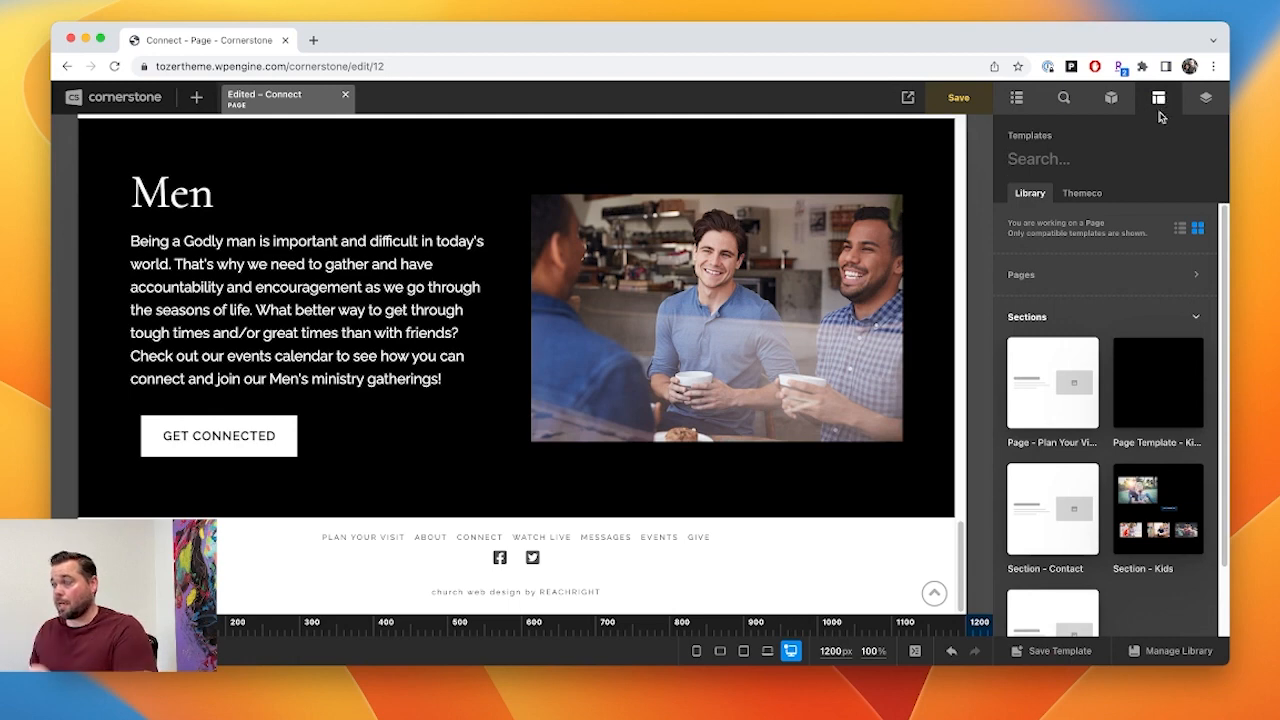
mouse_move(1037, 341)
mouse_move(1044, 503)
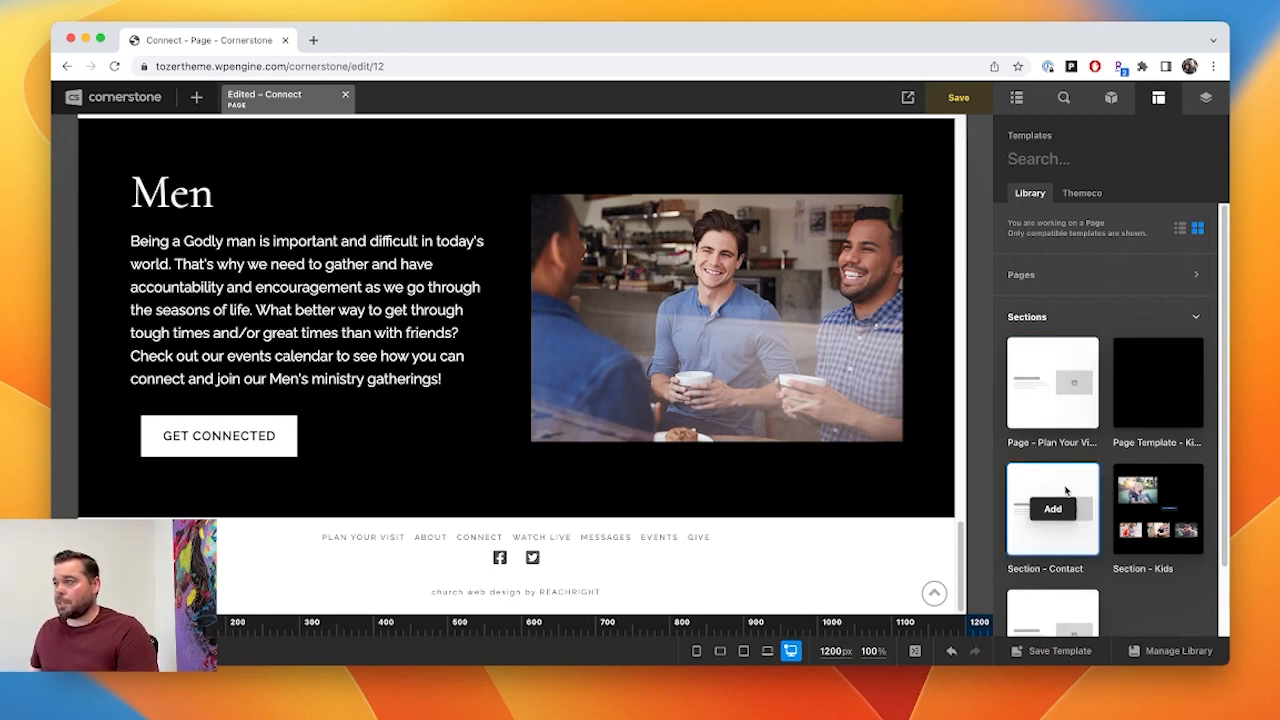
mouse_move(1150, 512)
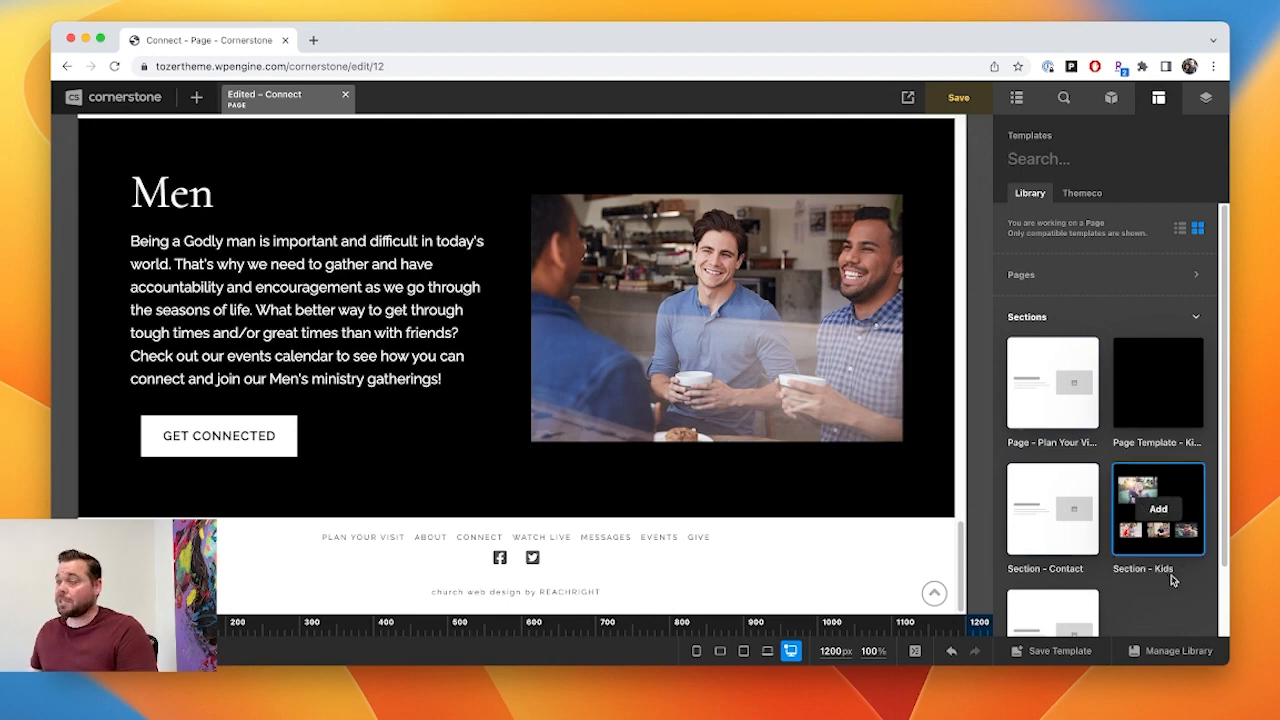
left_click(1160, 510)
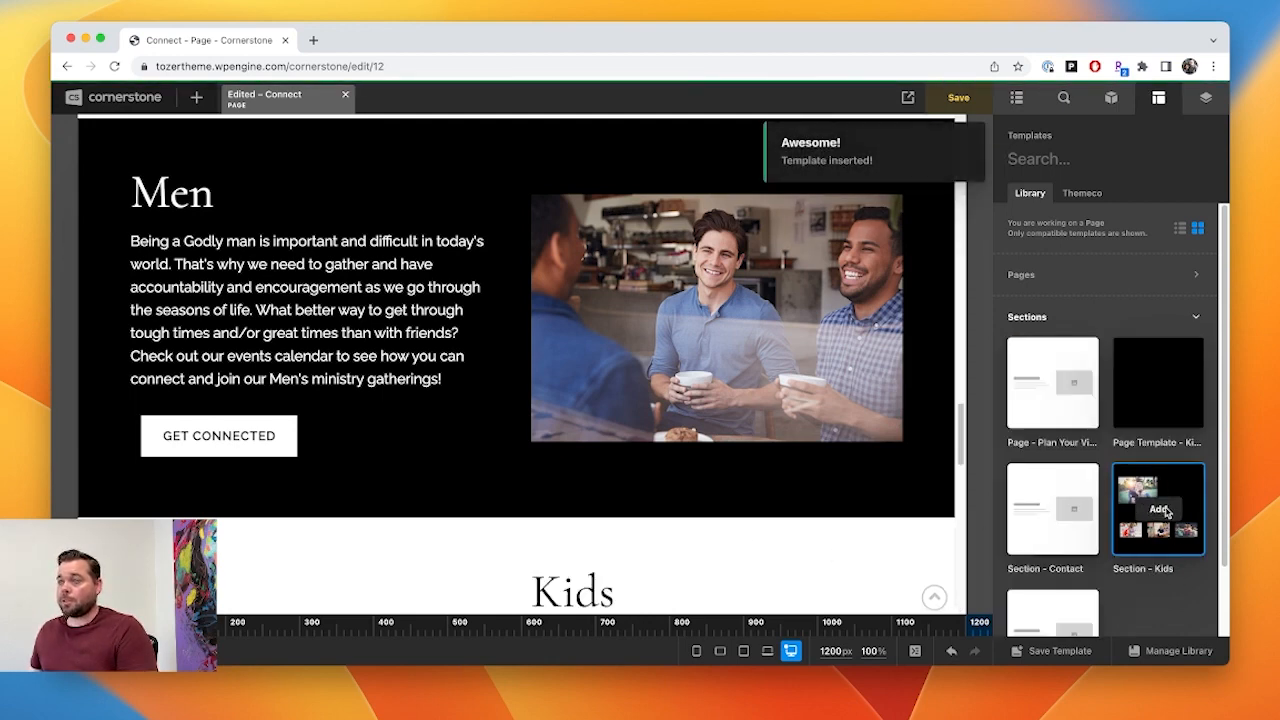
- Change the main heading of the newly inserted Kids section below the Men section to "Groups"
scroll(736, 528, "down", 8)
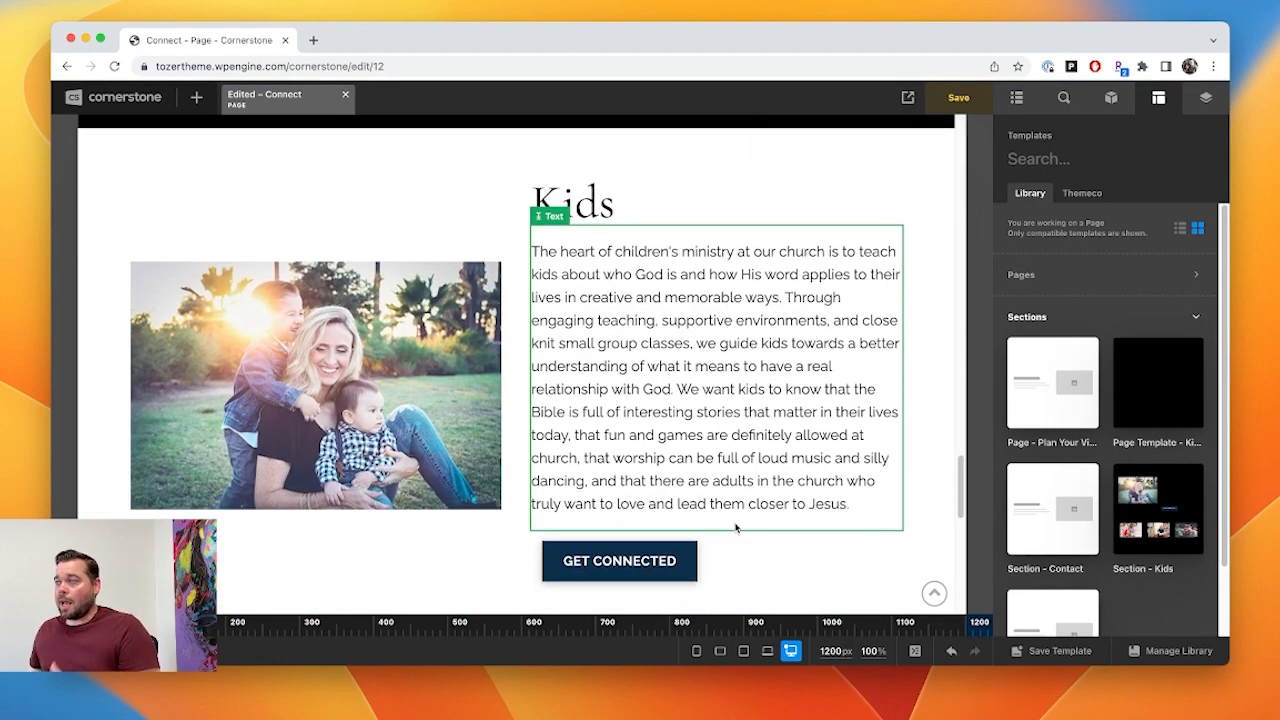
scroll(736, 528, "down", 4)
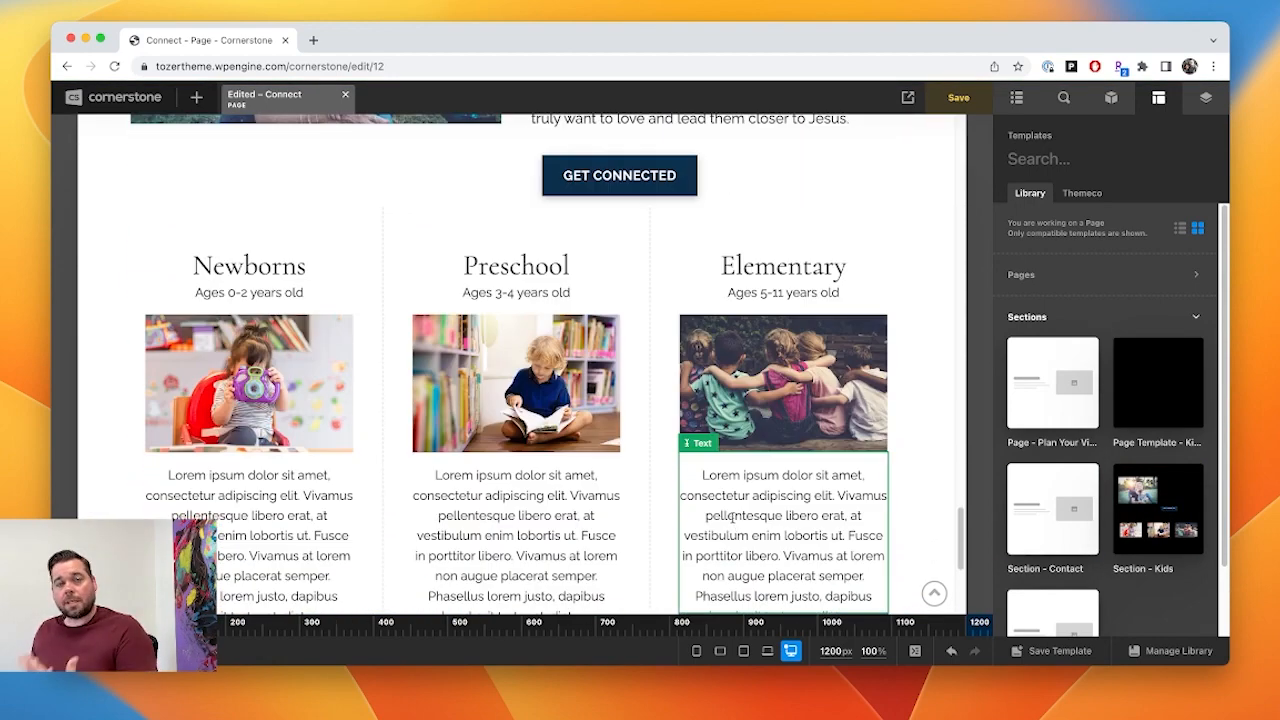
scroll(614, 466, "down", 4)
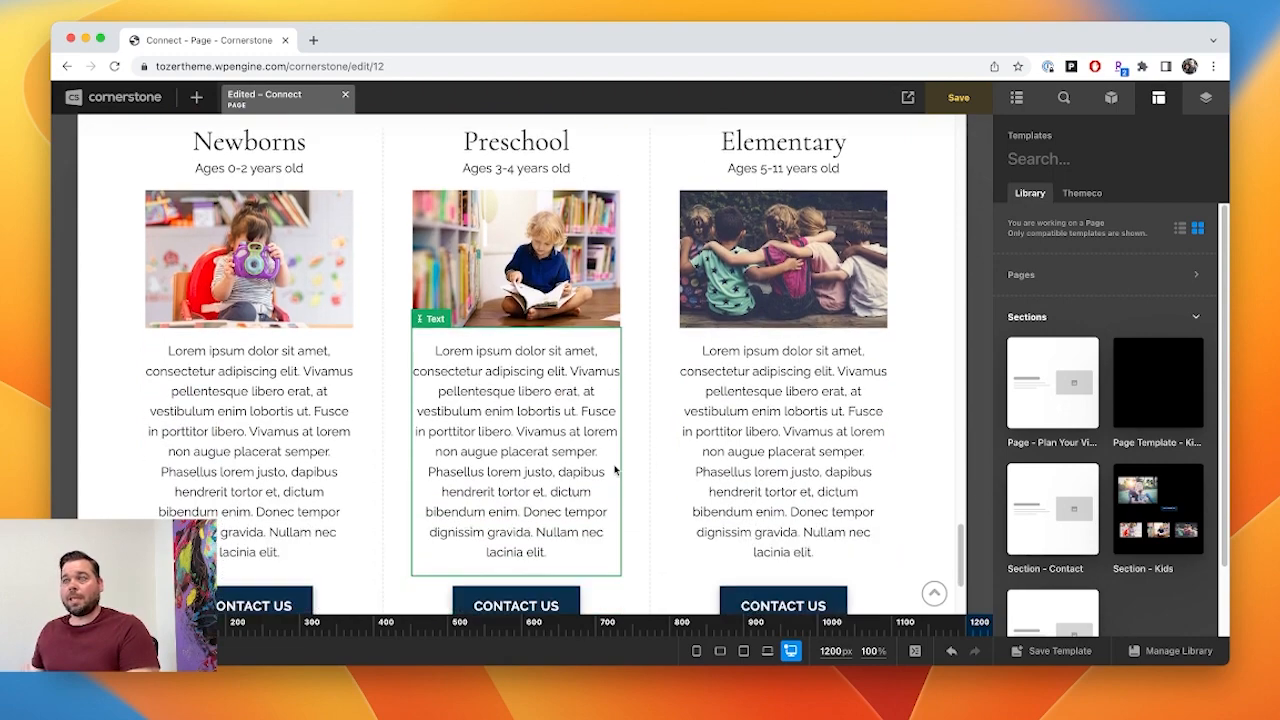
scroll(630, 462, "up", 5)
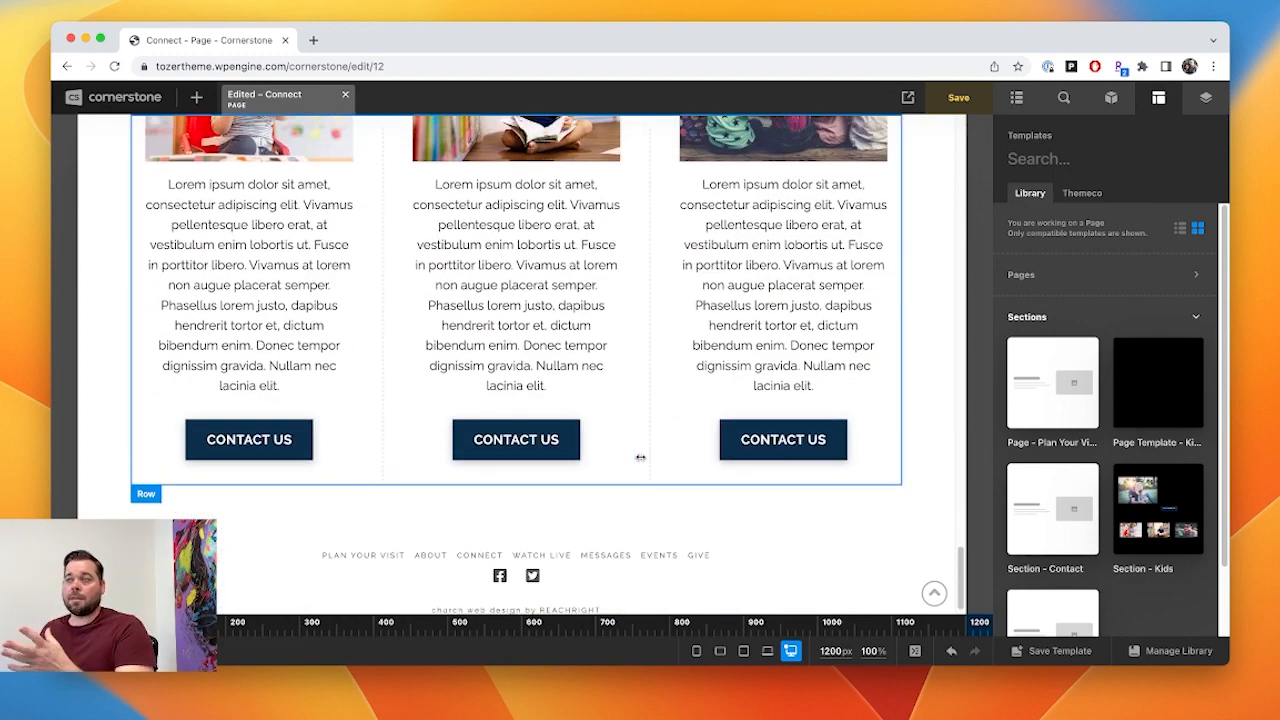
scroll(640, 457, "up", 6)
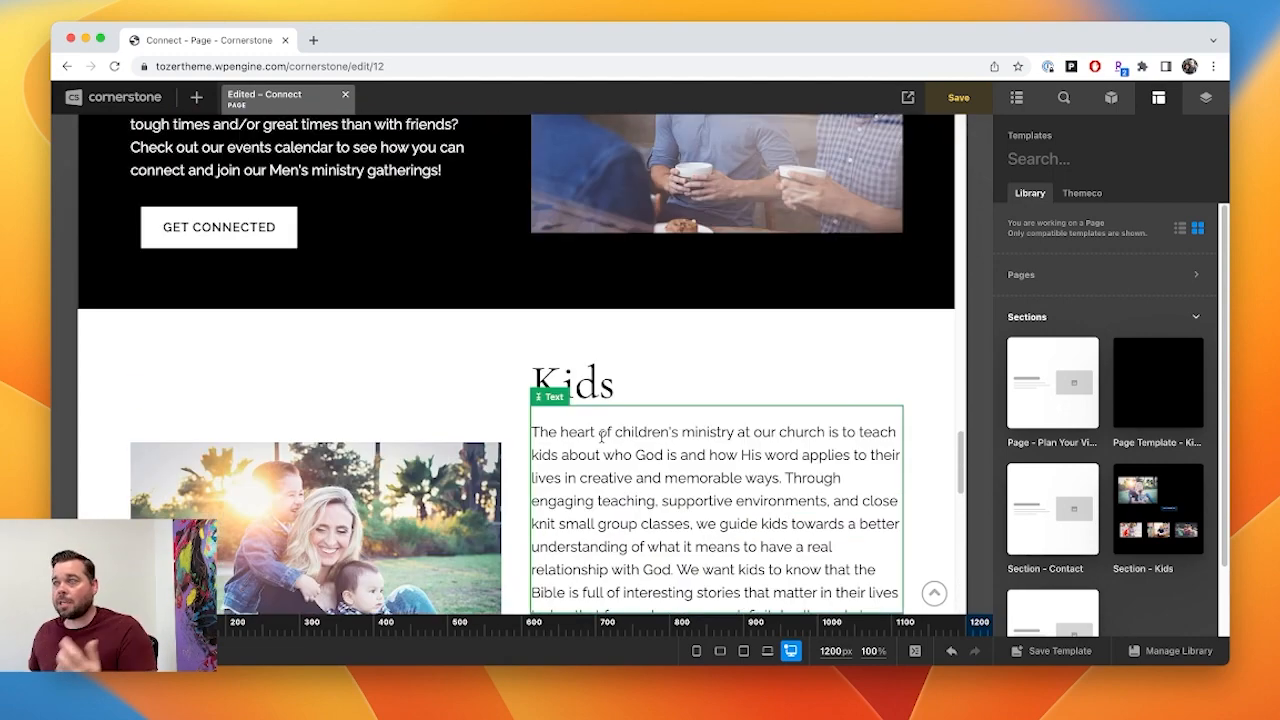
left_click(594, 375)
left_click(596, 378)
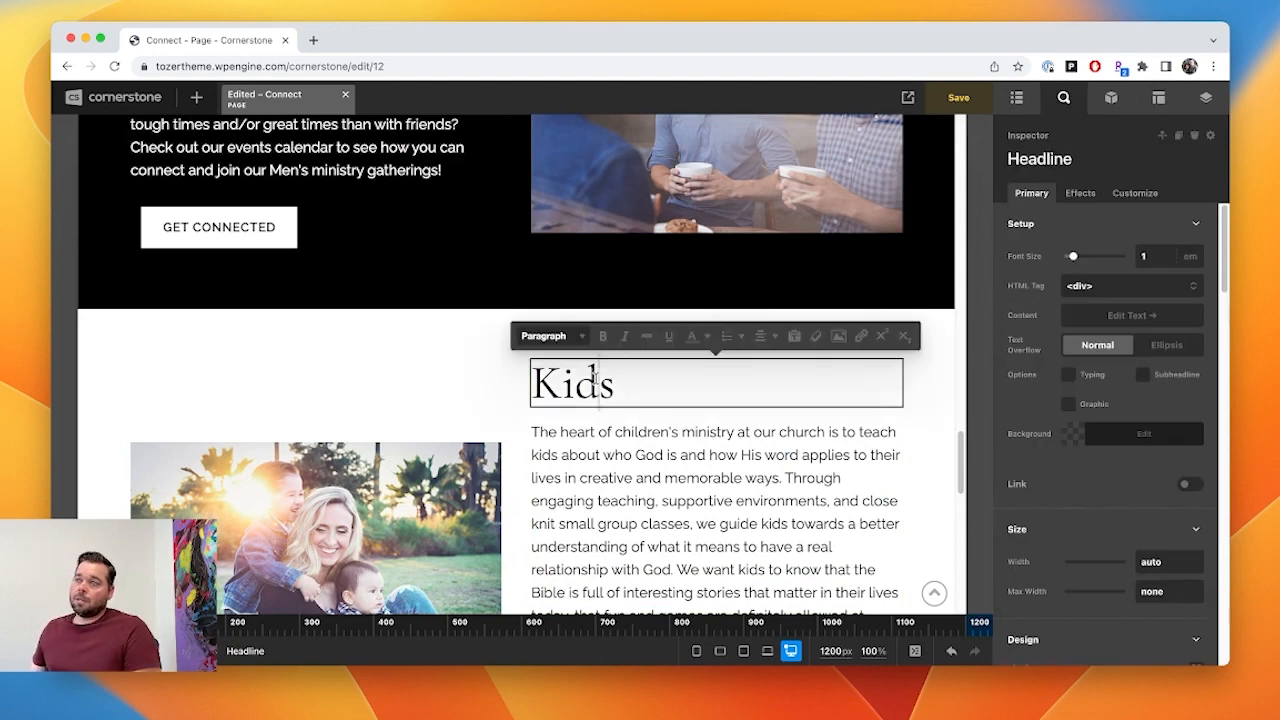
double_click(595, 378)
type("Groups")
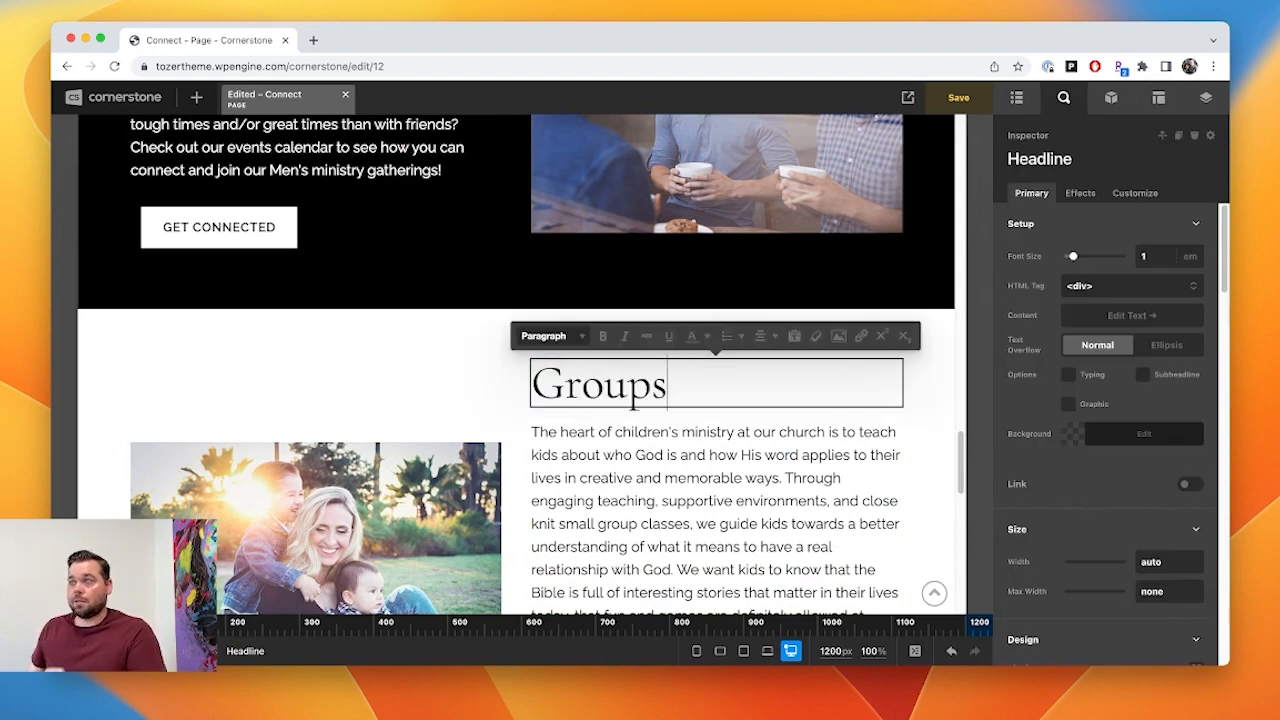
- Replace the entire children's ministry paragraph under the Groups heading with Lorem ipsum placeholder text
left_click(627, 460)
left_click(628, 457)
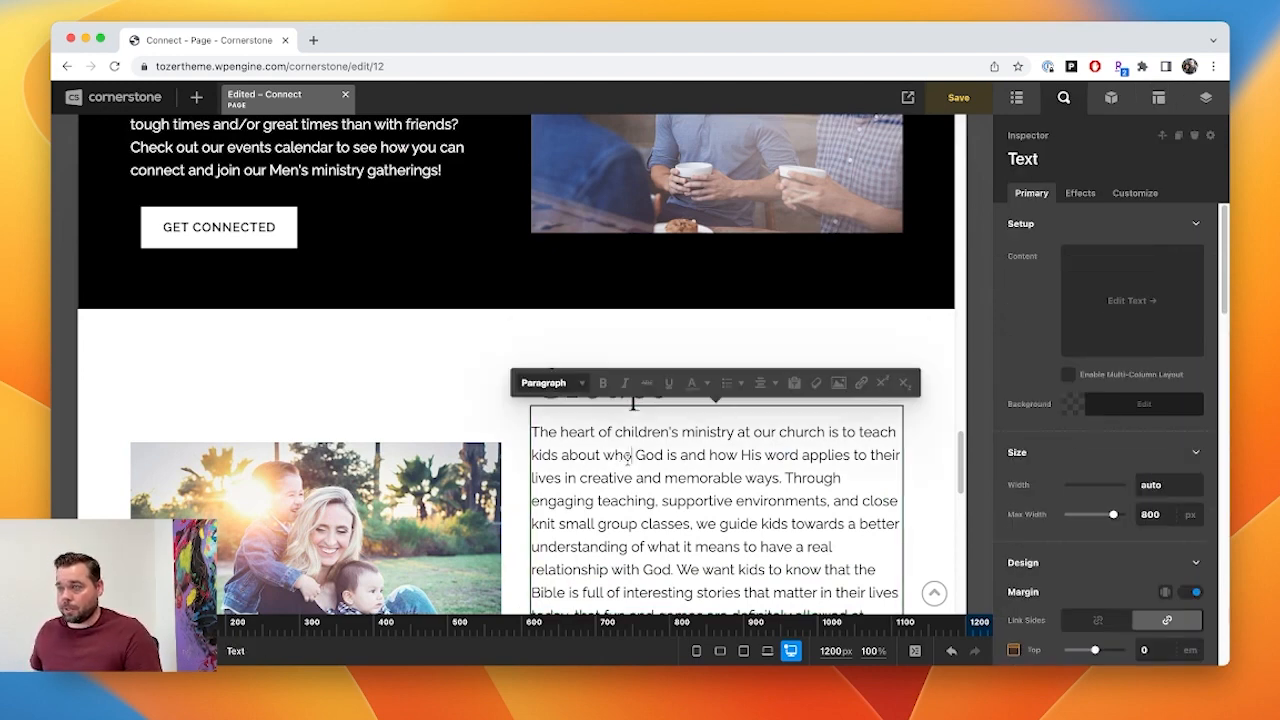
key("alt+super+c")
type("lor")
key("Return")
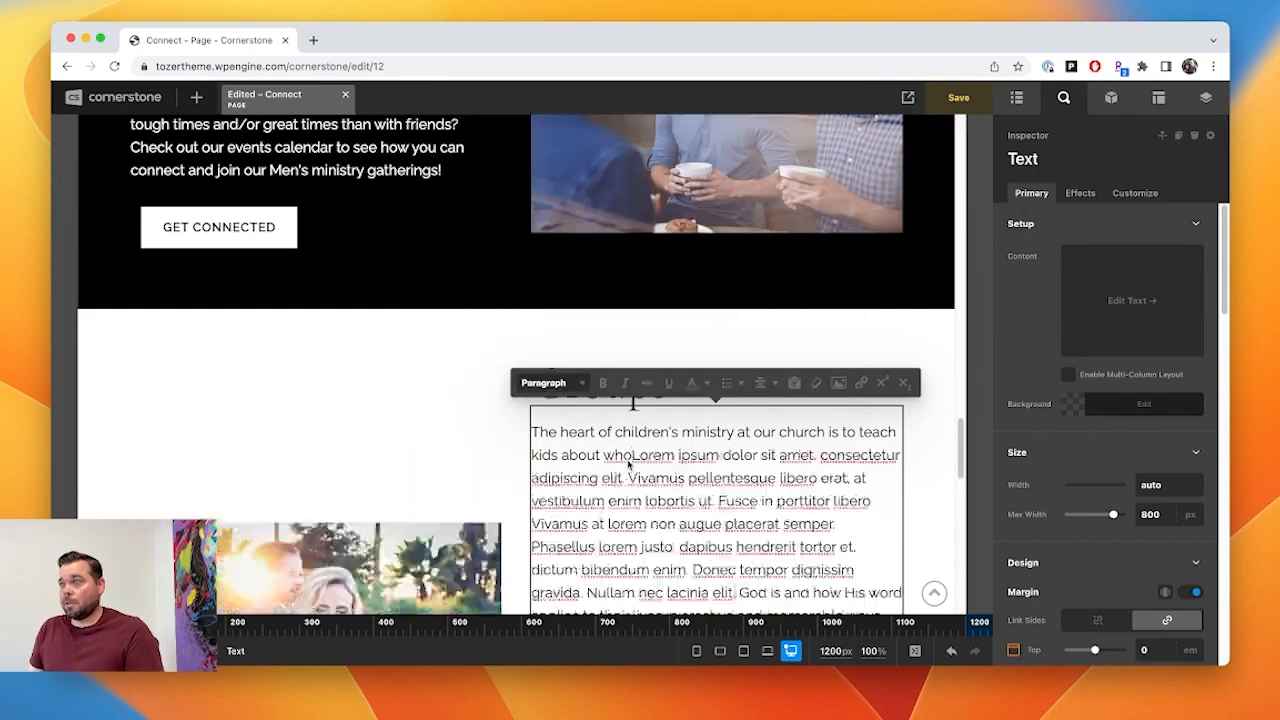
key("super+a")
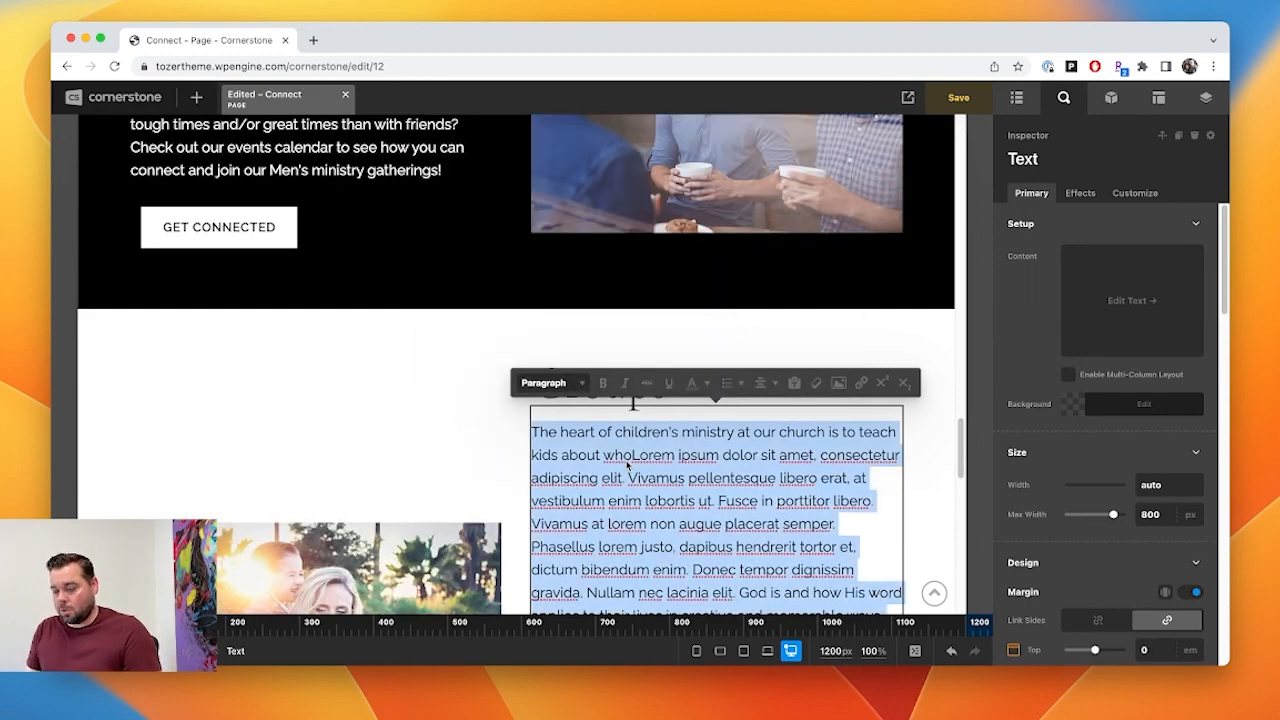
key("alt+super+c")
key("Return")
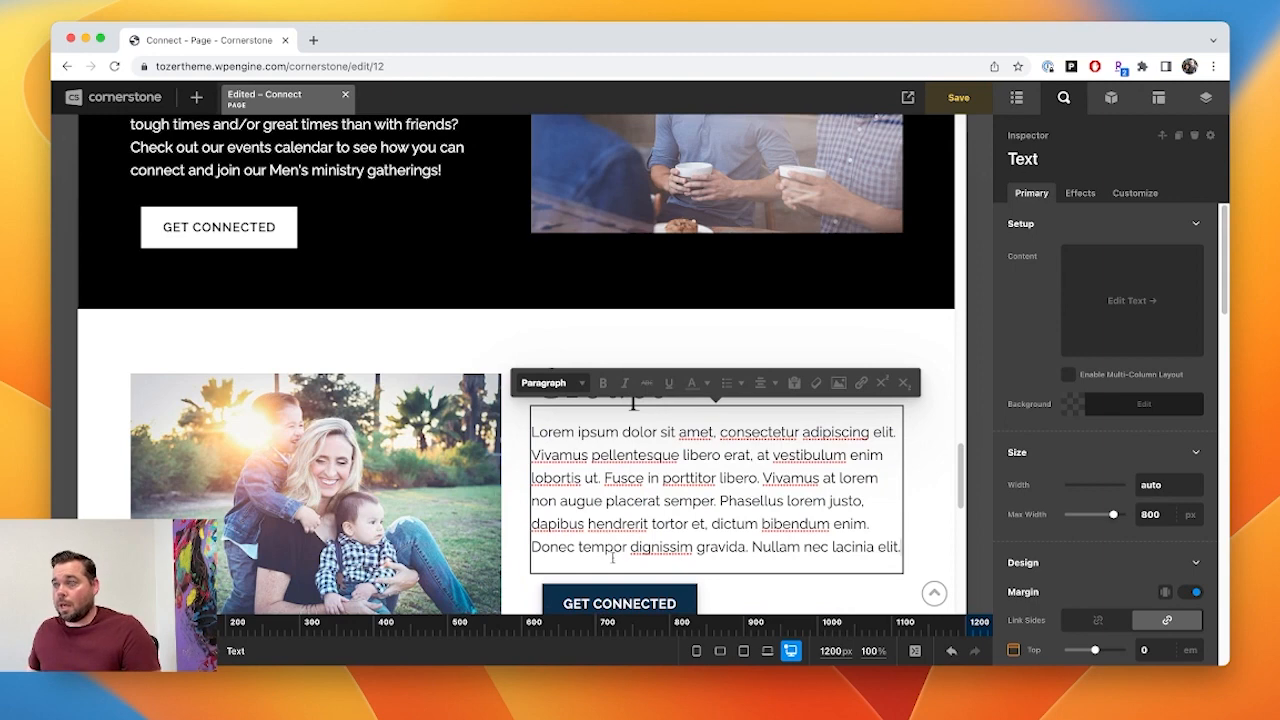
- Set the primary text of the button below the Groups paragraph to "Find A Group"
scroll(613, 558, "down", 2)
left_click(625, 514)
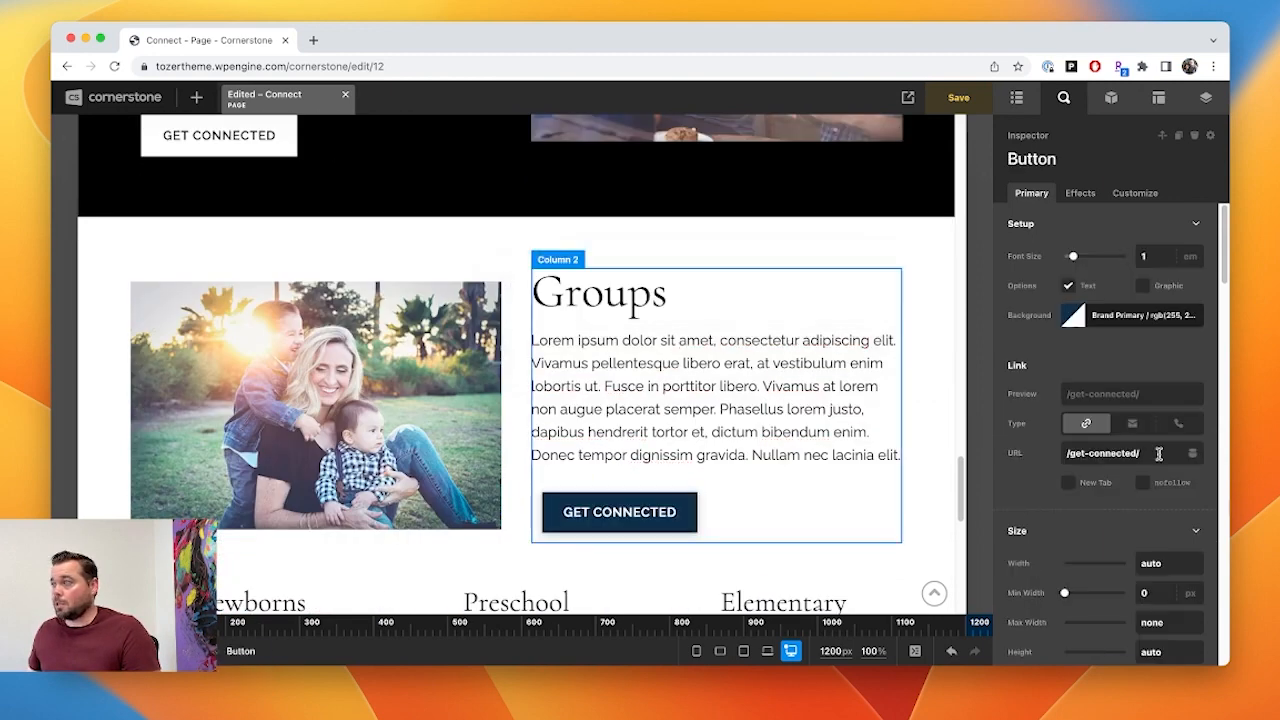
left_click_drag(1158, 454, 1010, 450)
scroll(1108, 373, "down", 15)
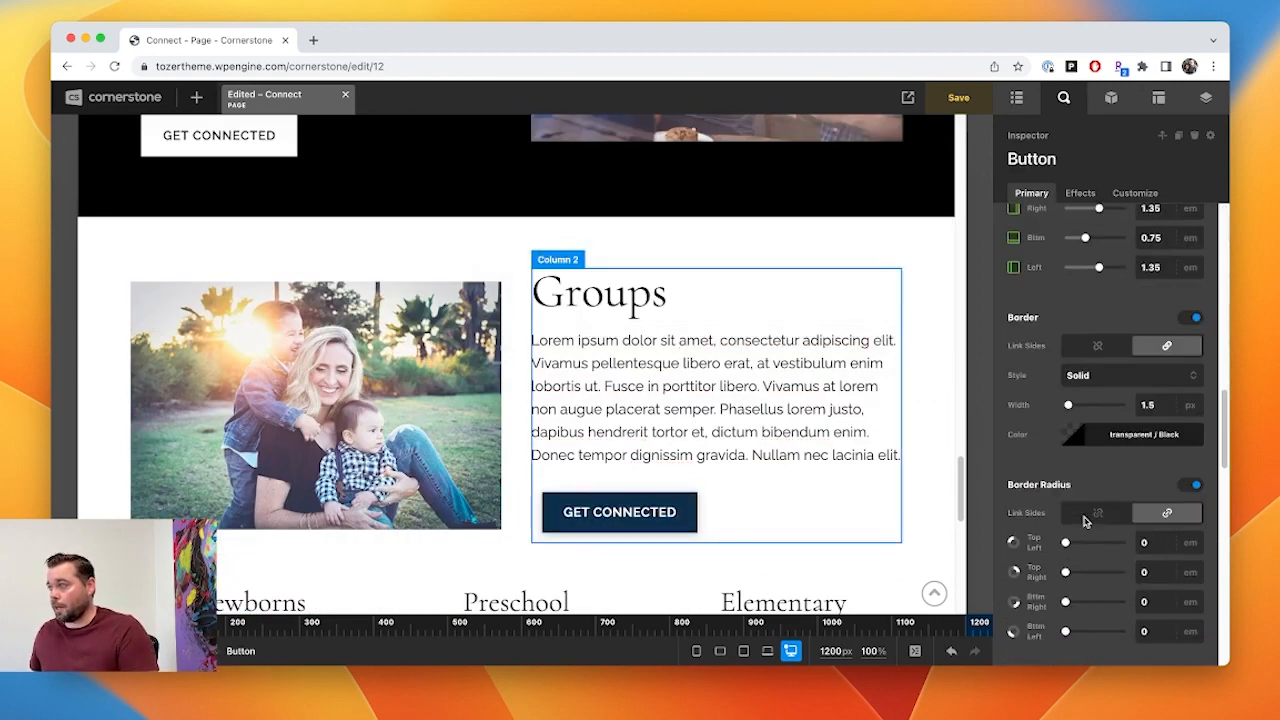
triple_click(1098, 406)
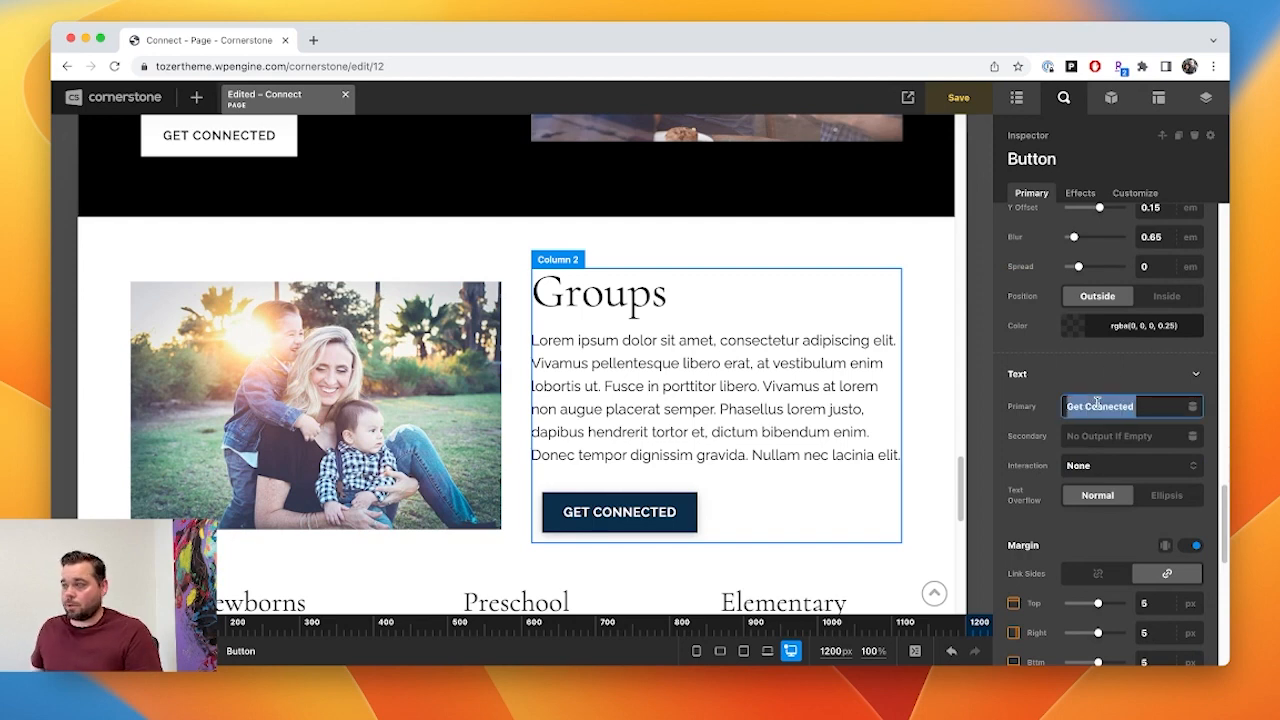
type("Find A Gro")
type("up")
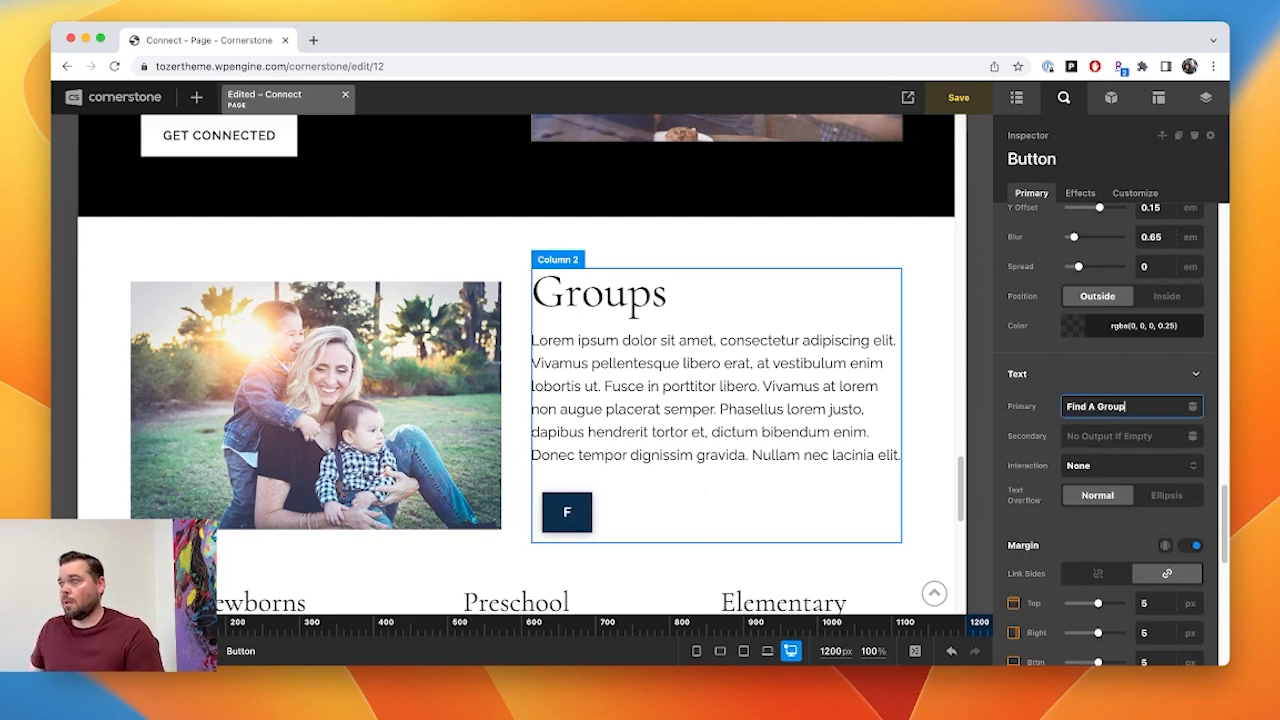
- Replace the family image in the Groups section with the media library photo of a large group among pine trees
left_click(495, 350)
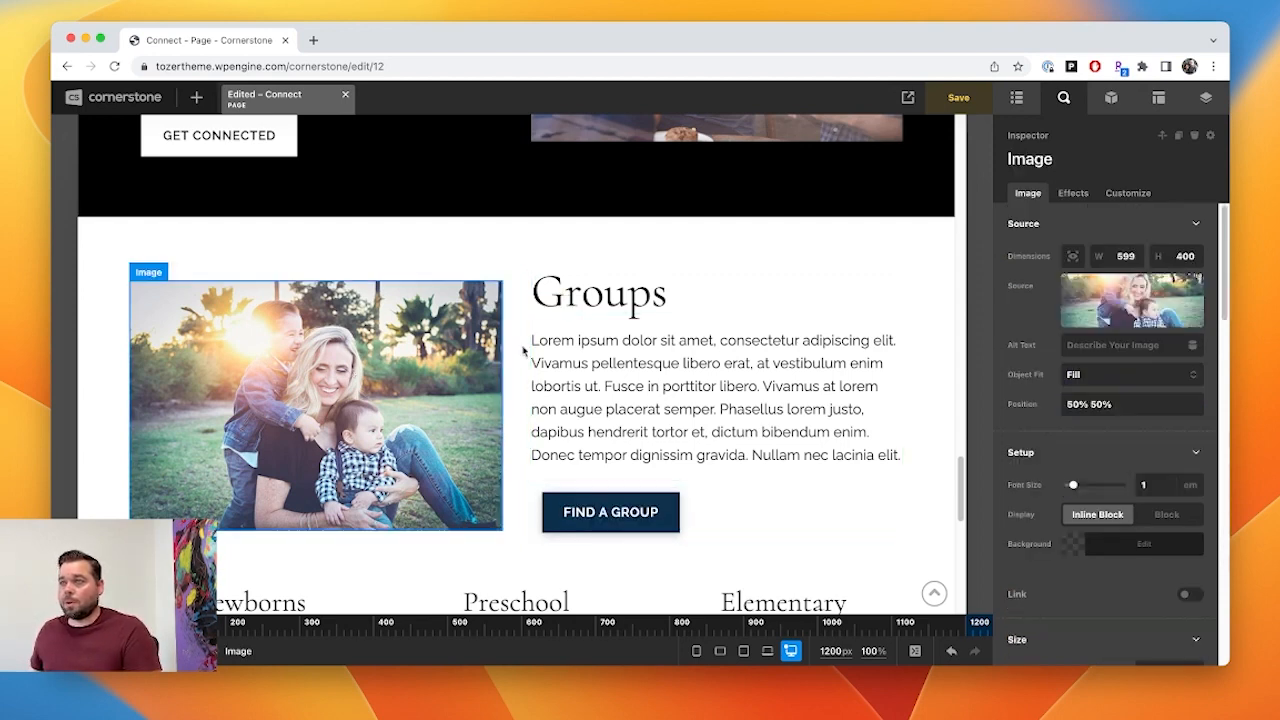
left_click(1098, 300)
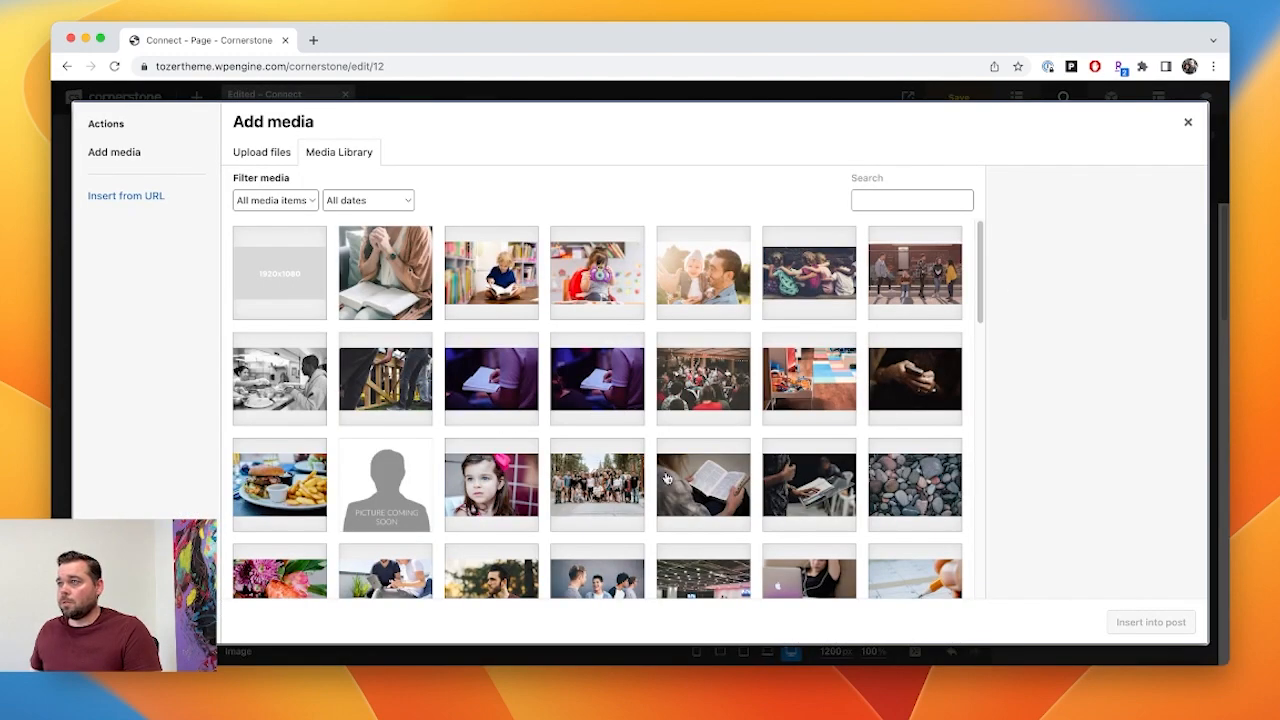
left_click(610, 479)
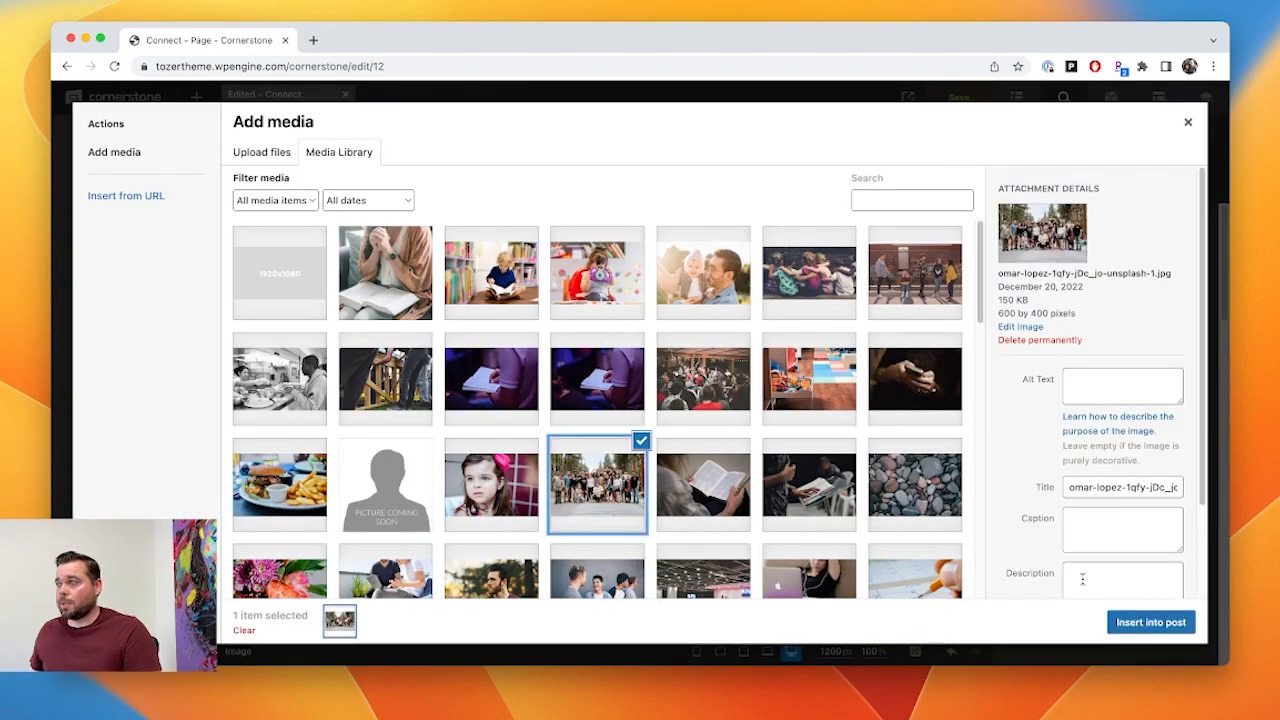
left_click(1151, 622)
- Rename the "Newborns" column headline in the Groups section to "Group #1"
scroll(737, 520, "down", 2)
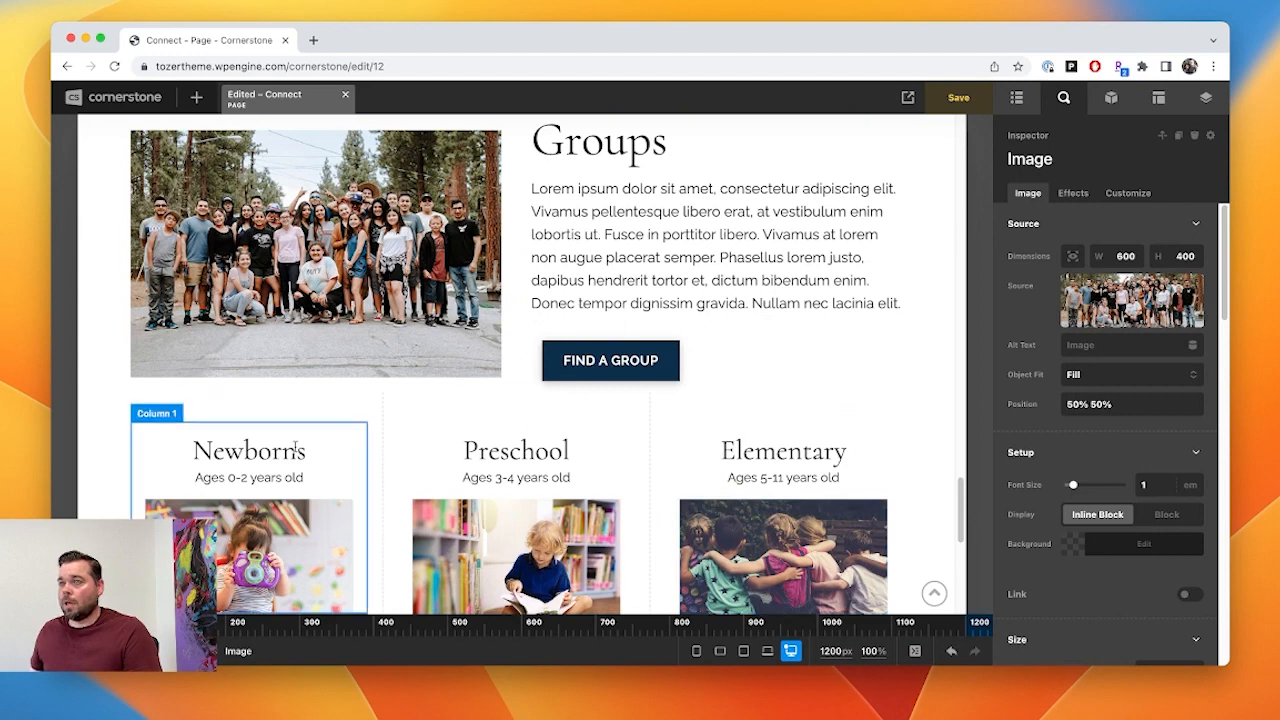
left_click(276, 450)
key("super+a")
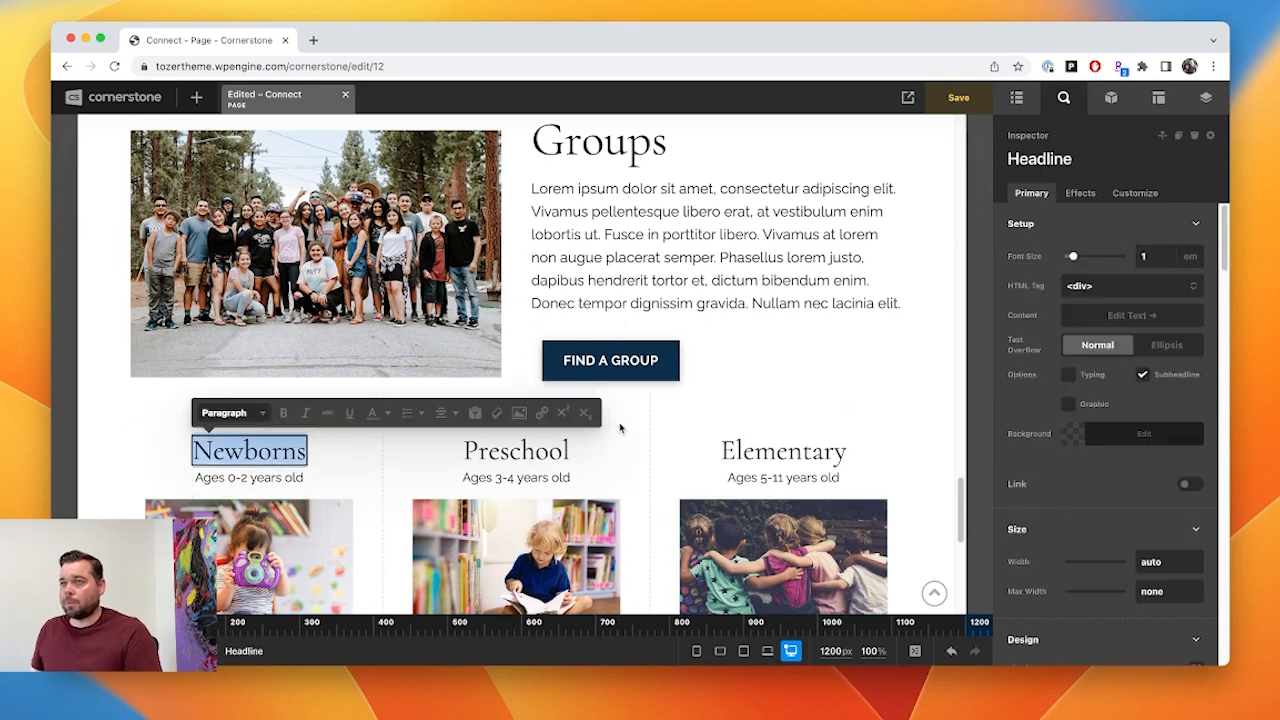
type("Group #1")
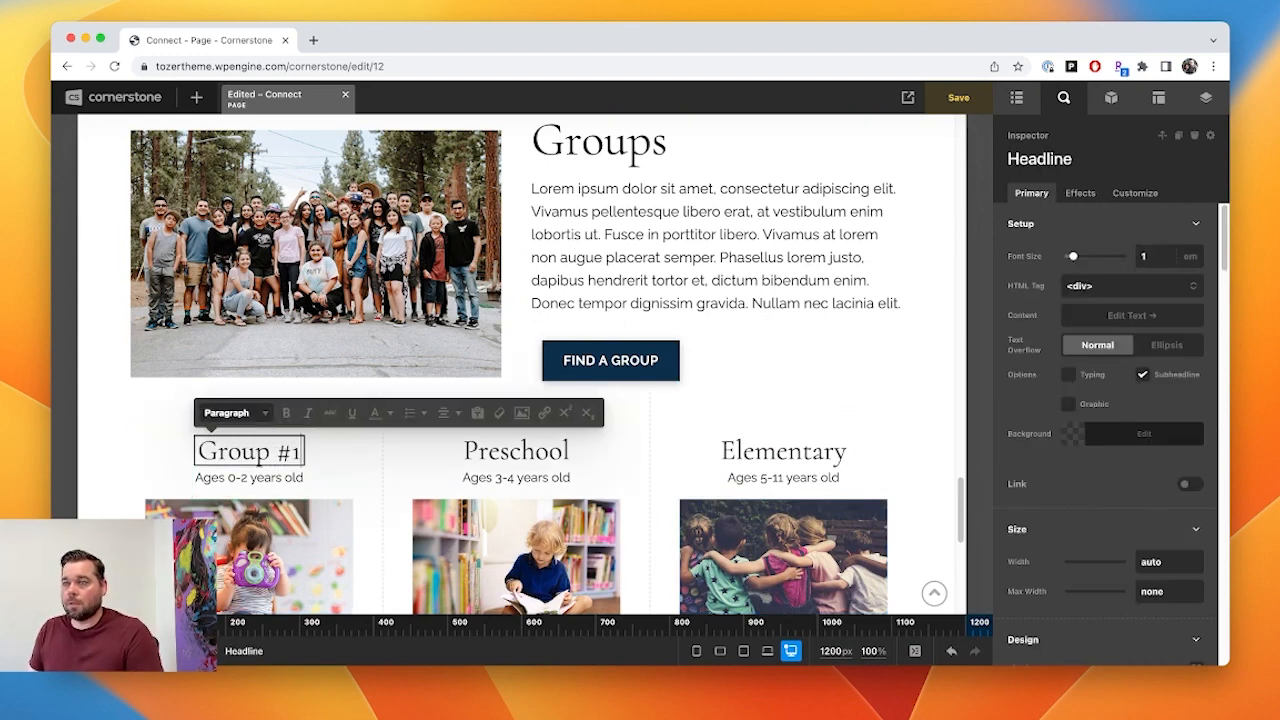
- Rename the "Preschool" column headline in the Groups section to "Group #2"
left_click(506, 460)
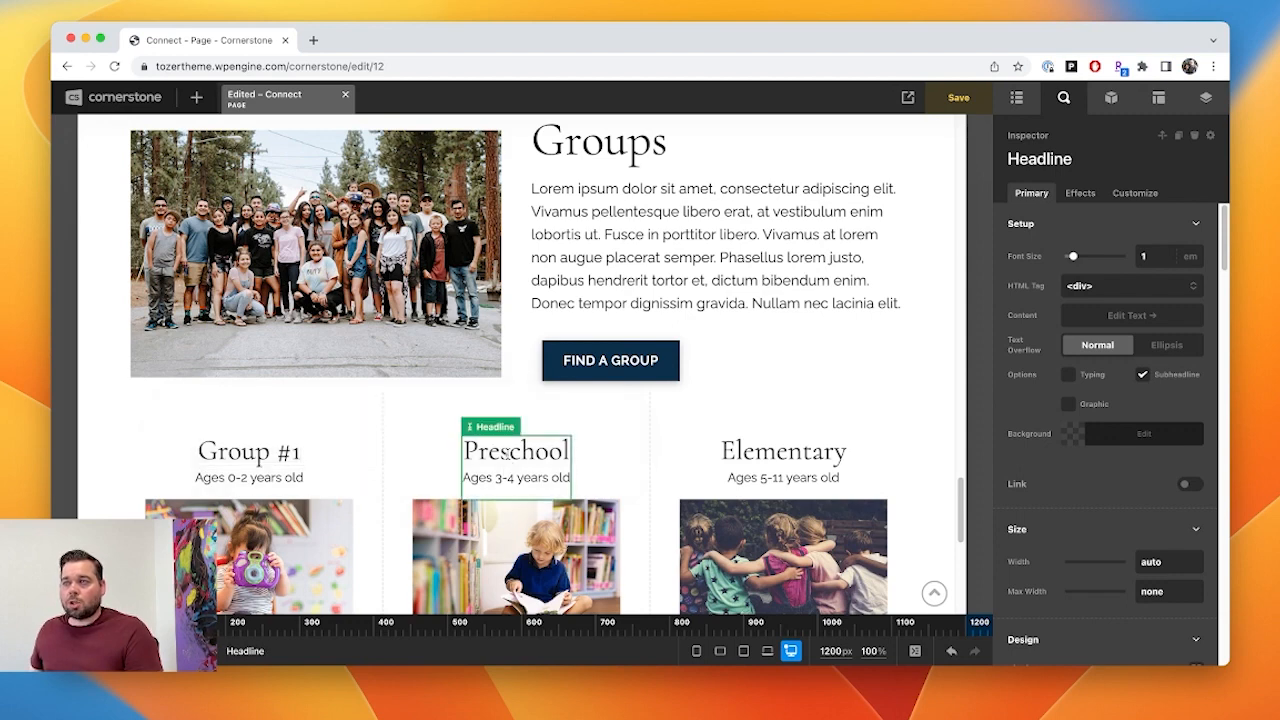
left_click(507, 455)
double_click(506, 454)
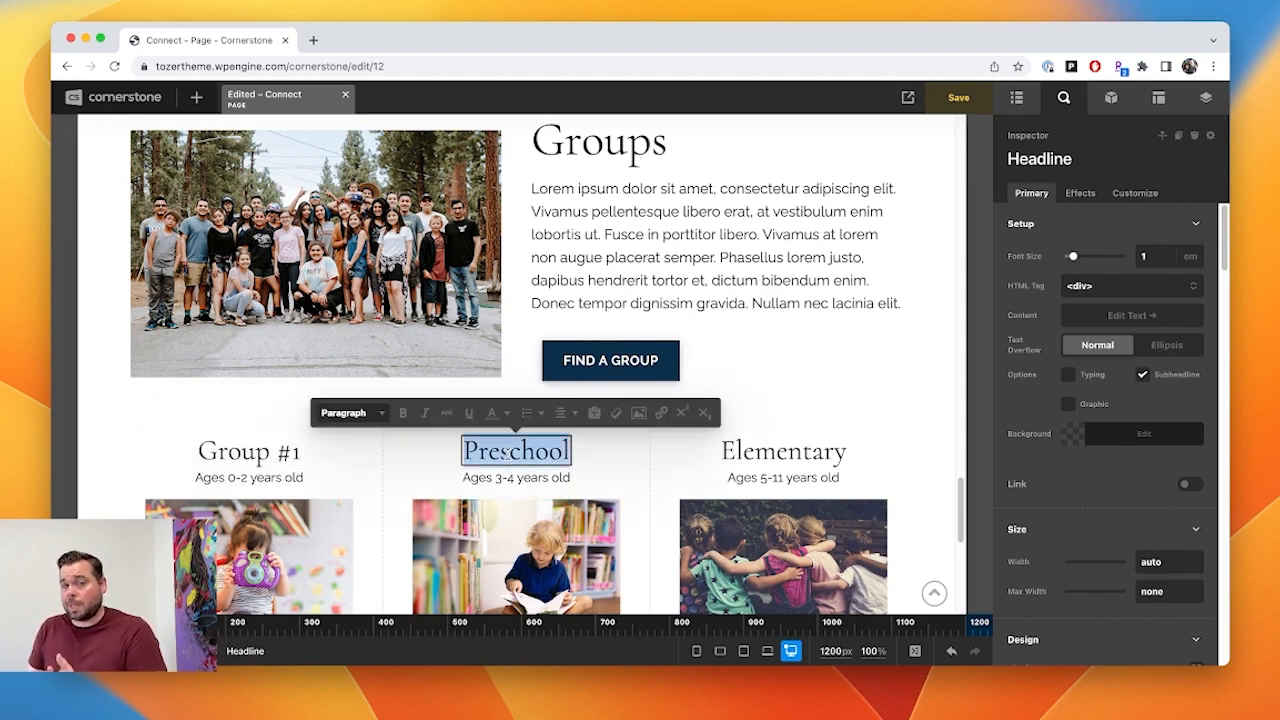
type("Group")
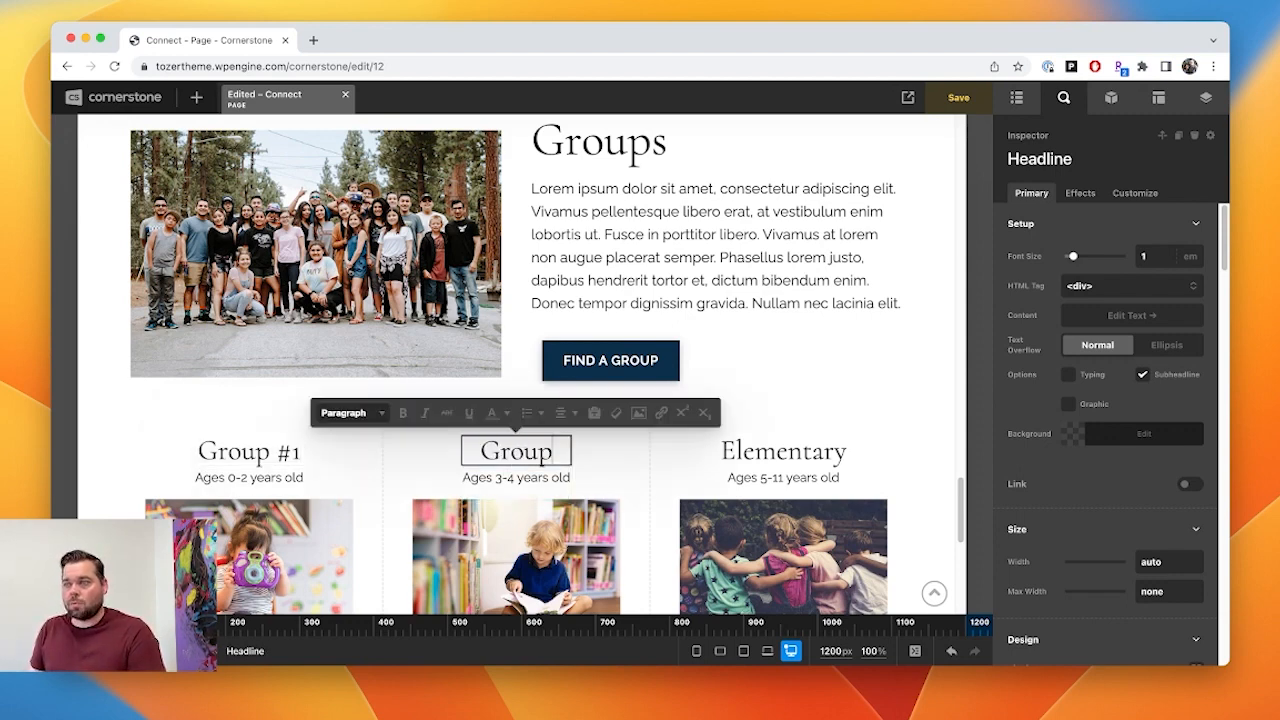
type(" #2")
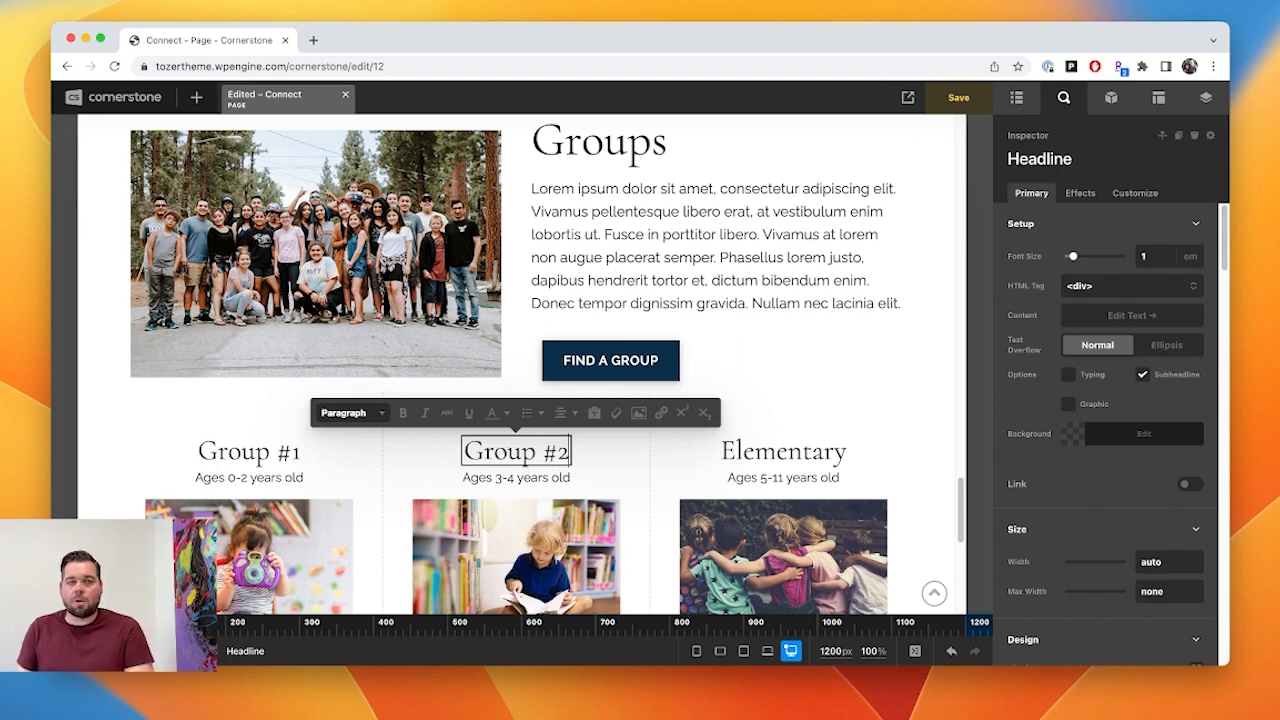